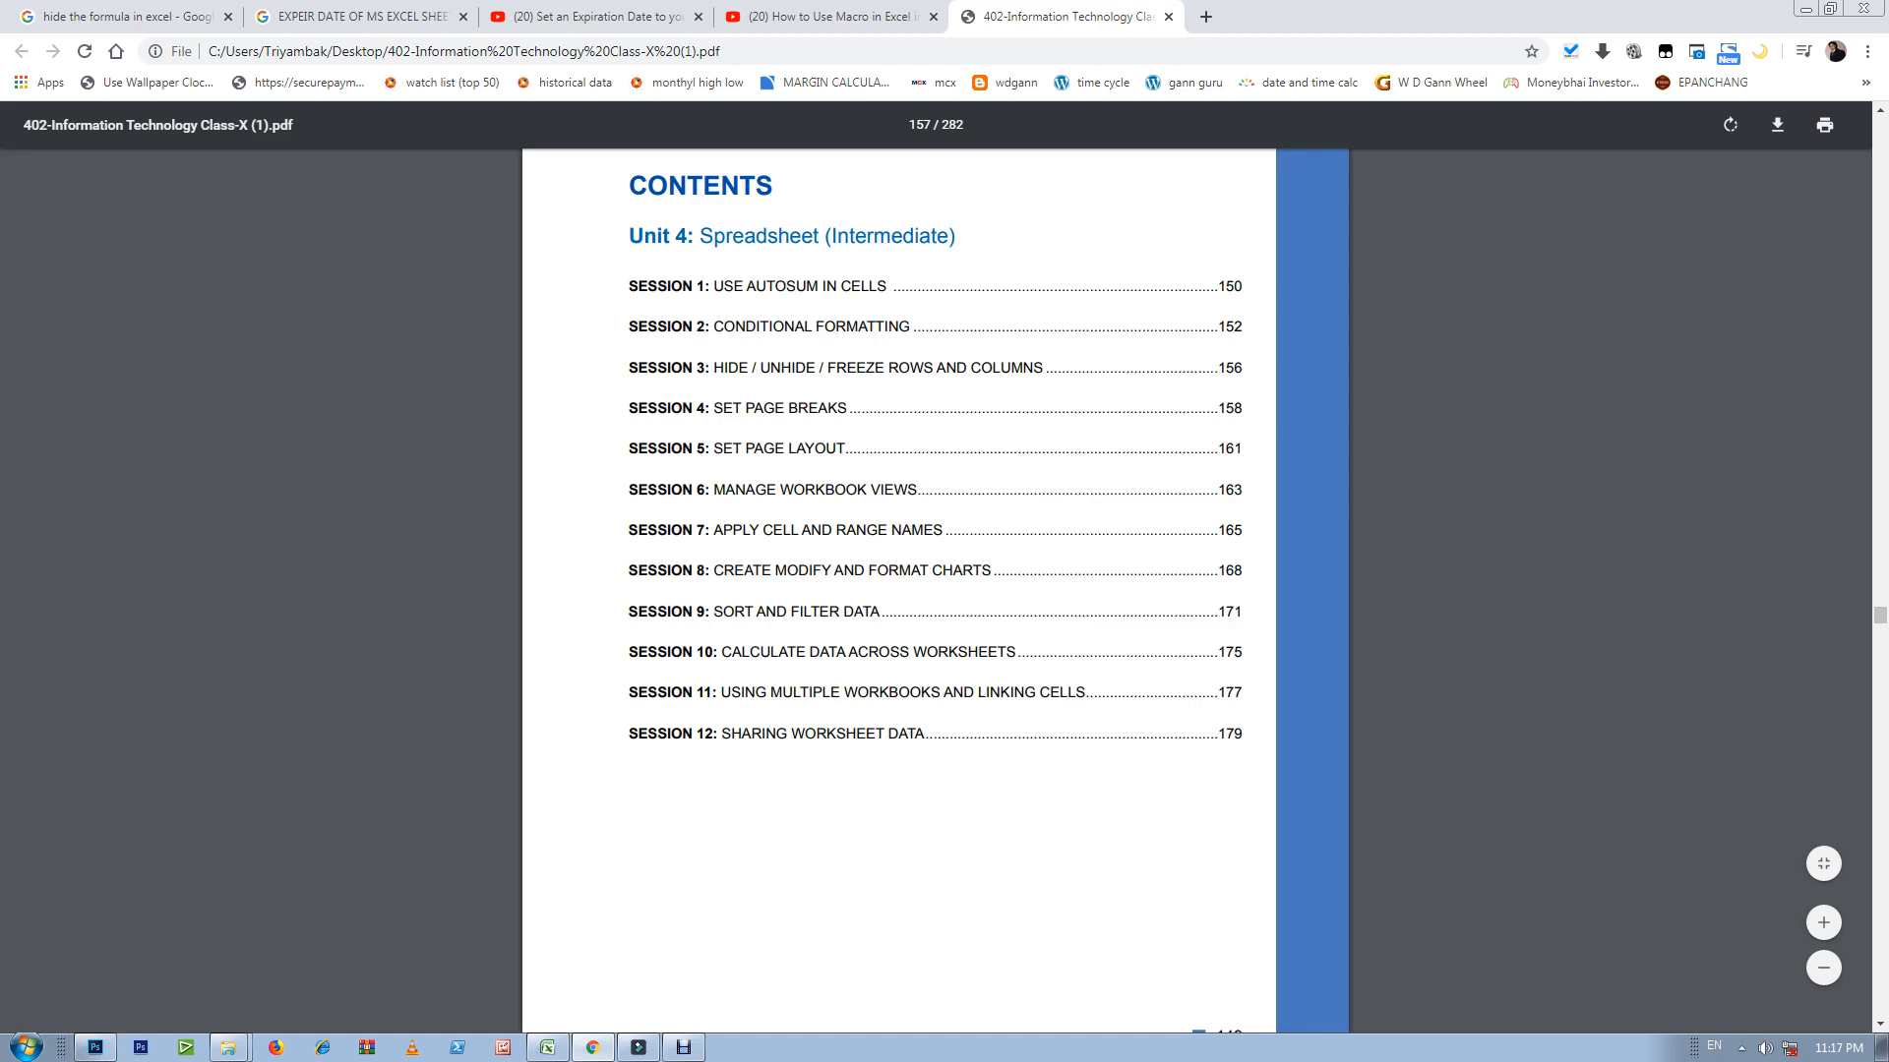
Step: Find Session 4: Set Page Breaks in the textbook PDF and read its introduction and Application Form exercise
drag(710, 407, 1227, 408)
scroll(935, 590, down, 20)
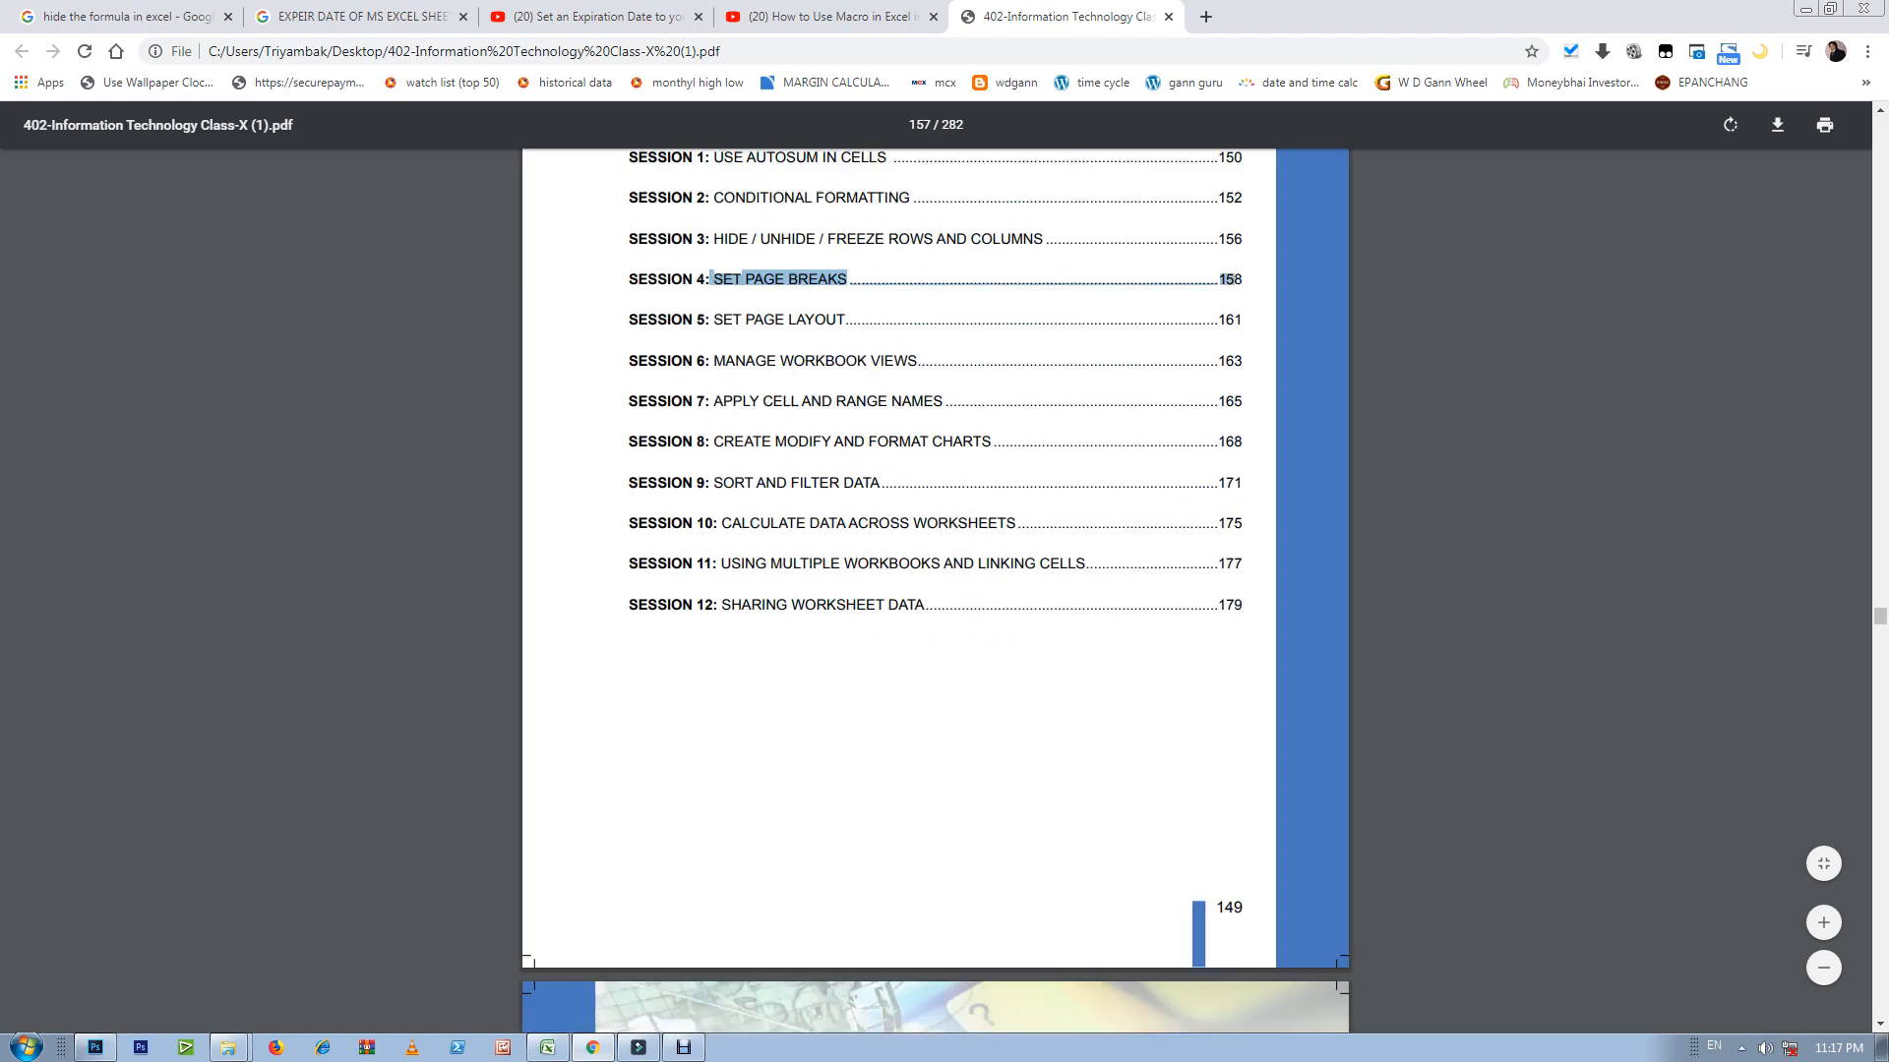
scroll(935, 590, down, 20)
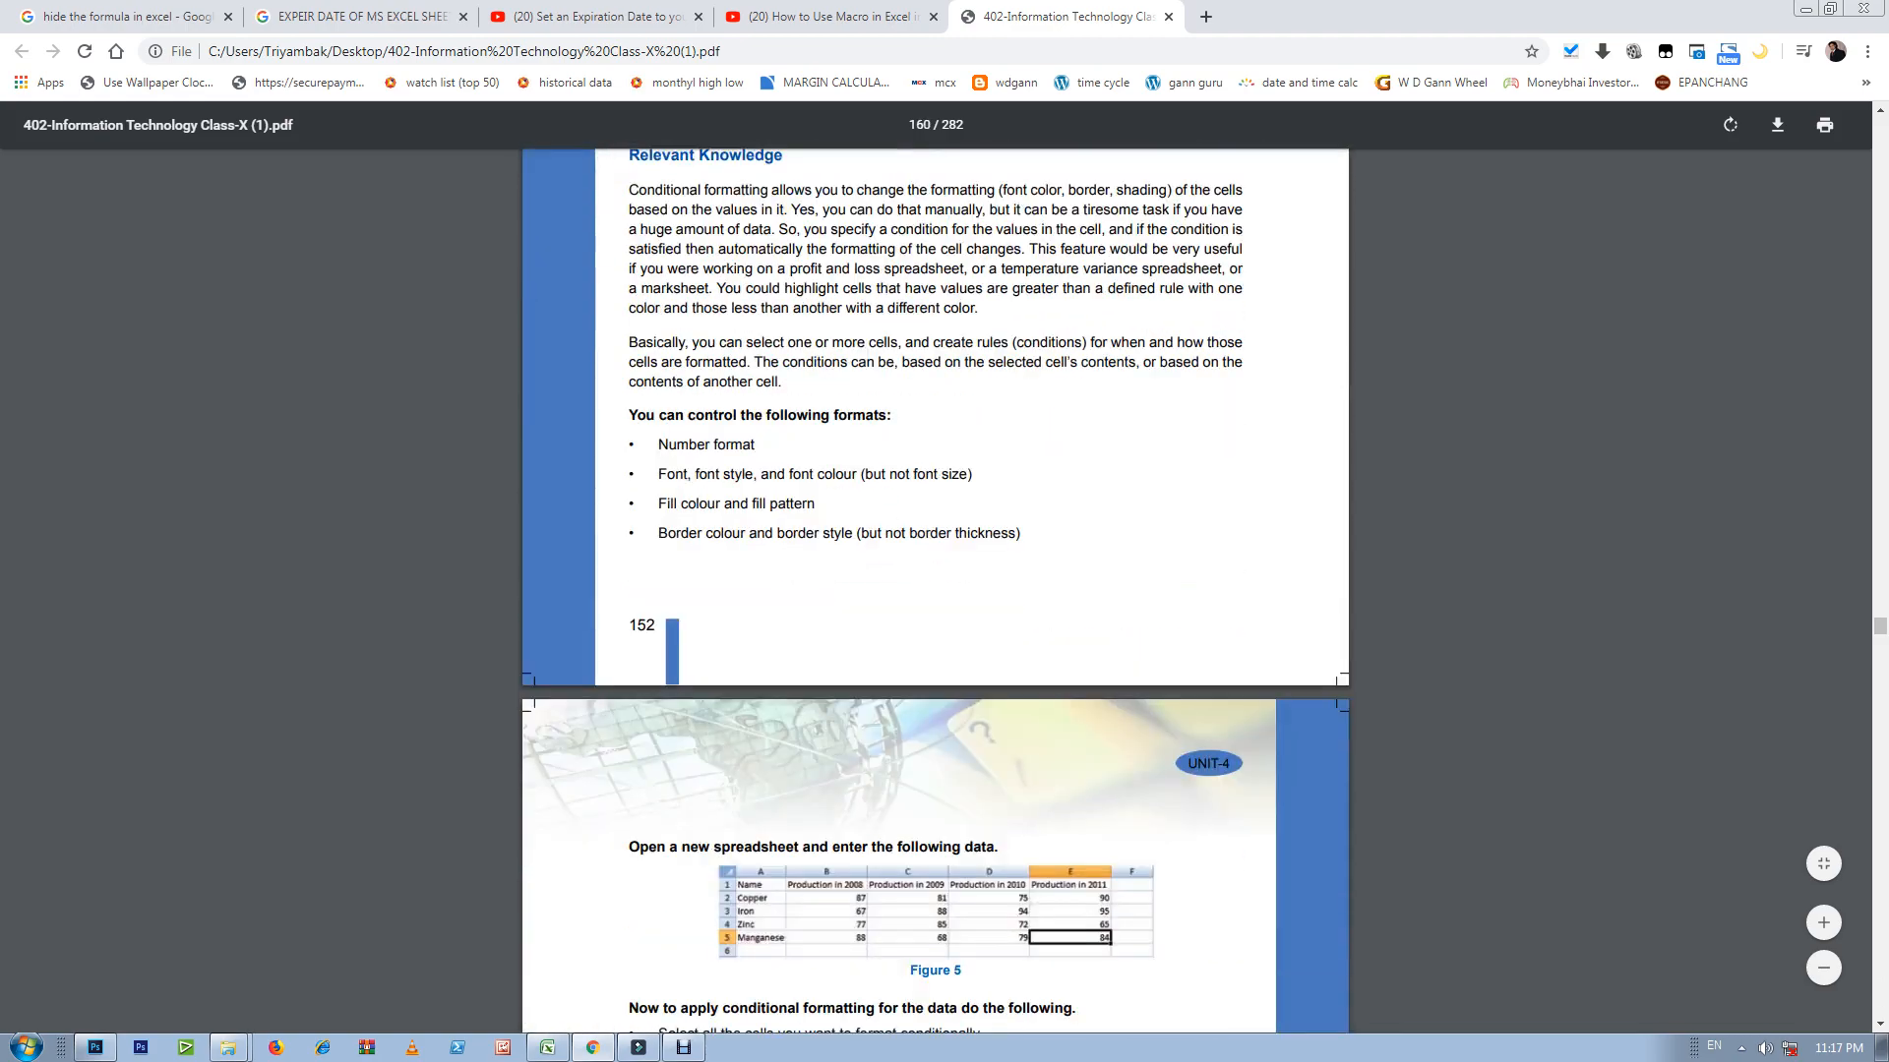
scroll(934, 590, down, 15)
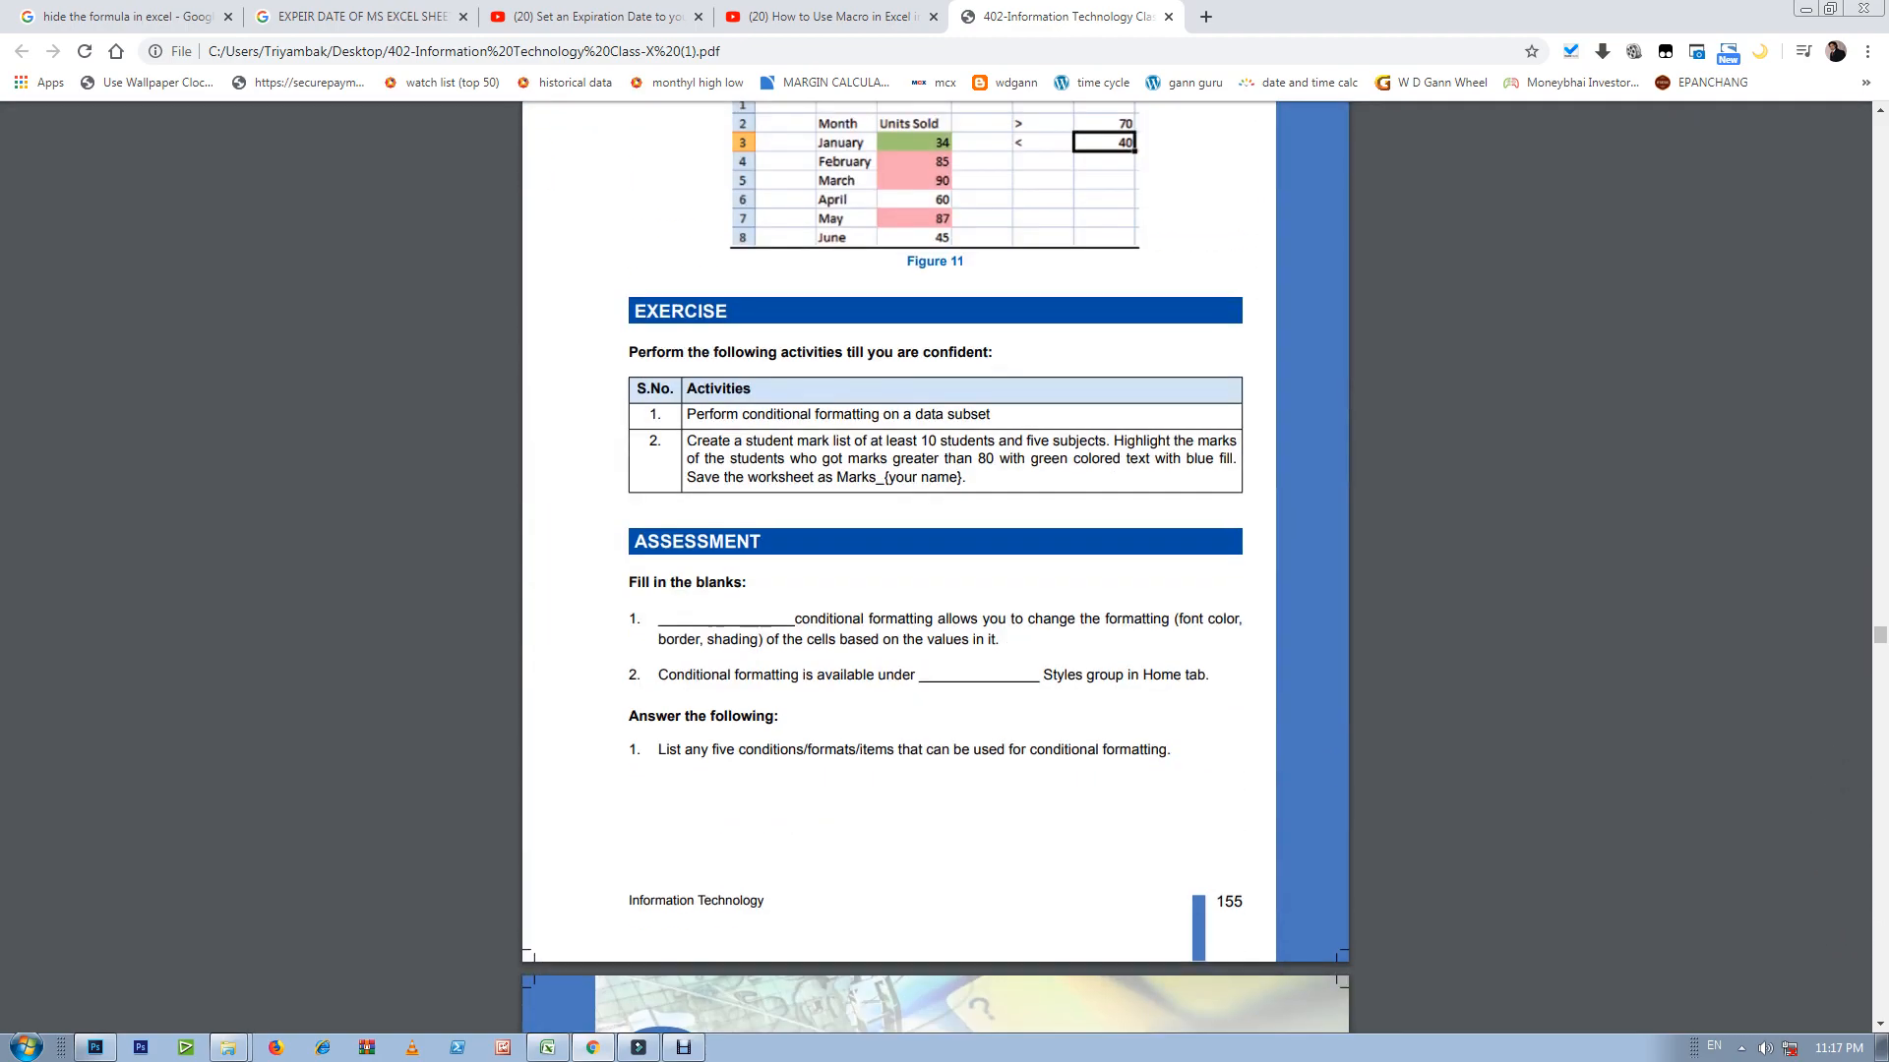
scroll(935, 590, down, 4)
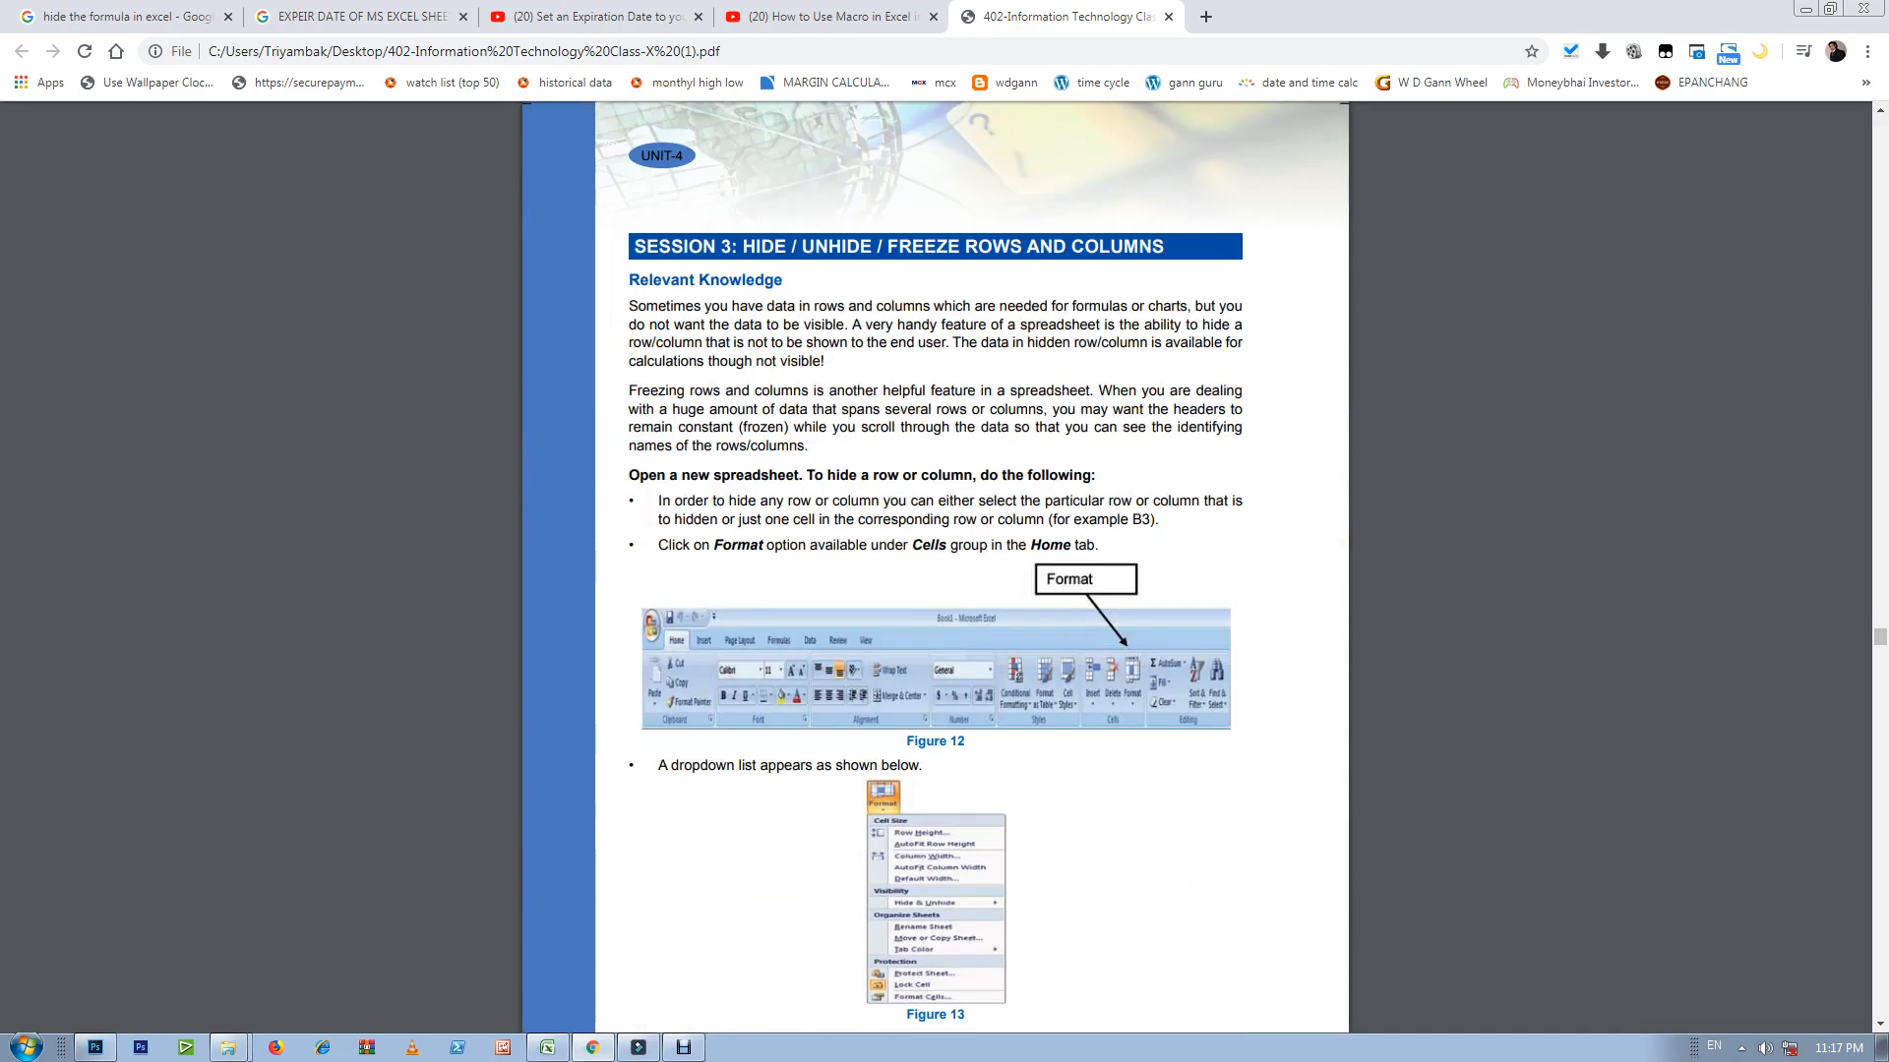
scroll(934, 590, down, 20)
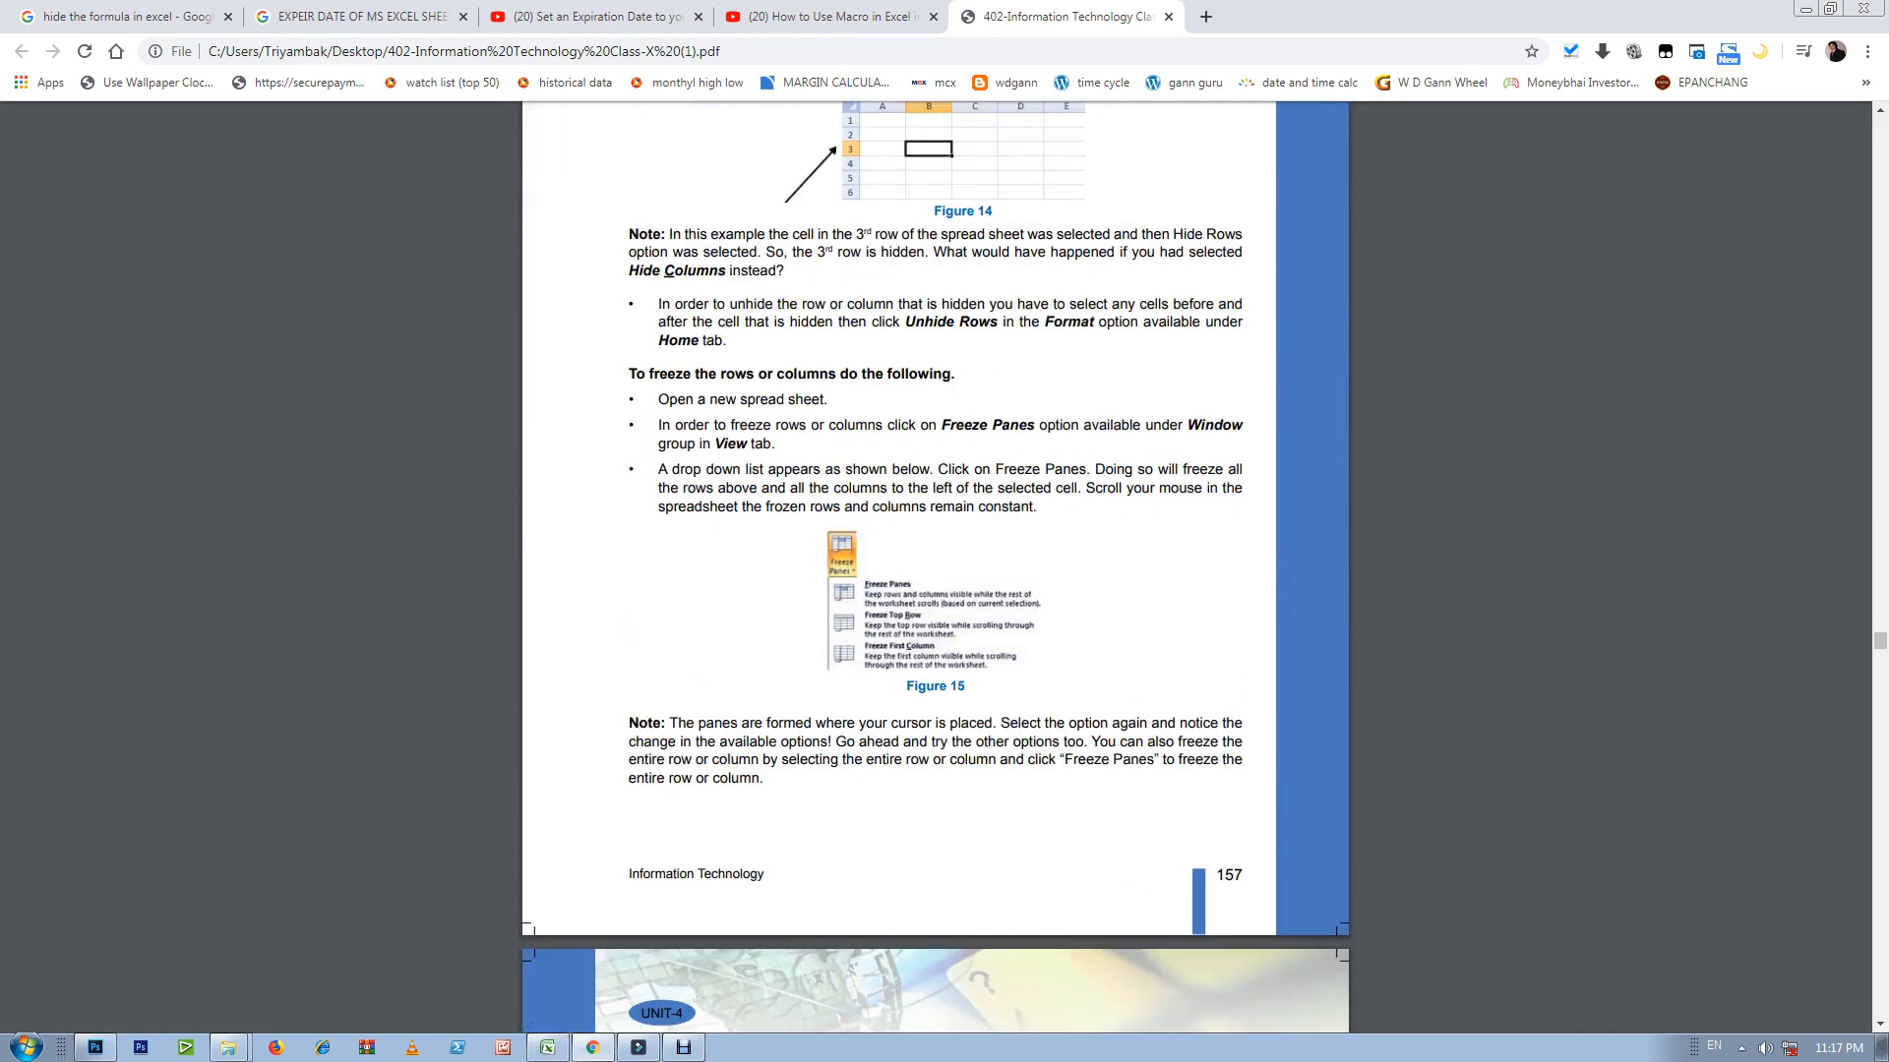
scroll(934, 590, down, 7)
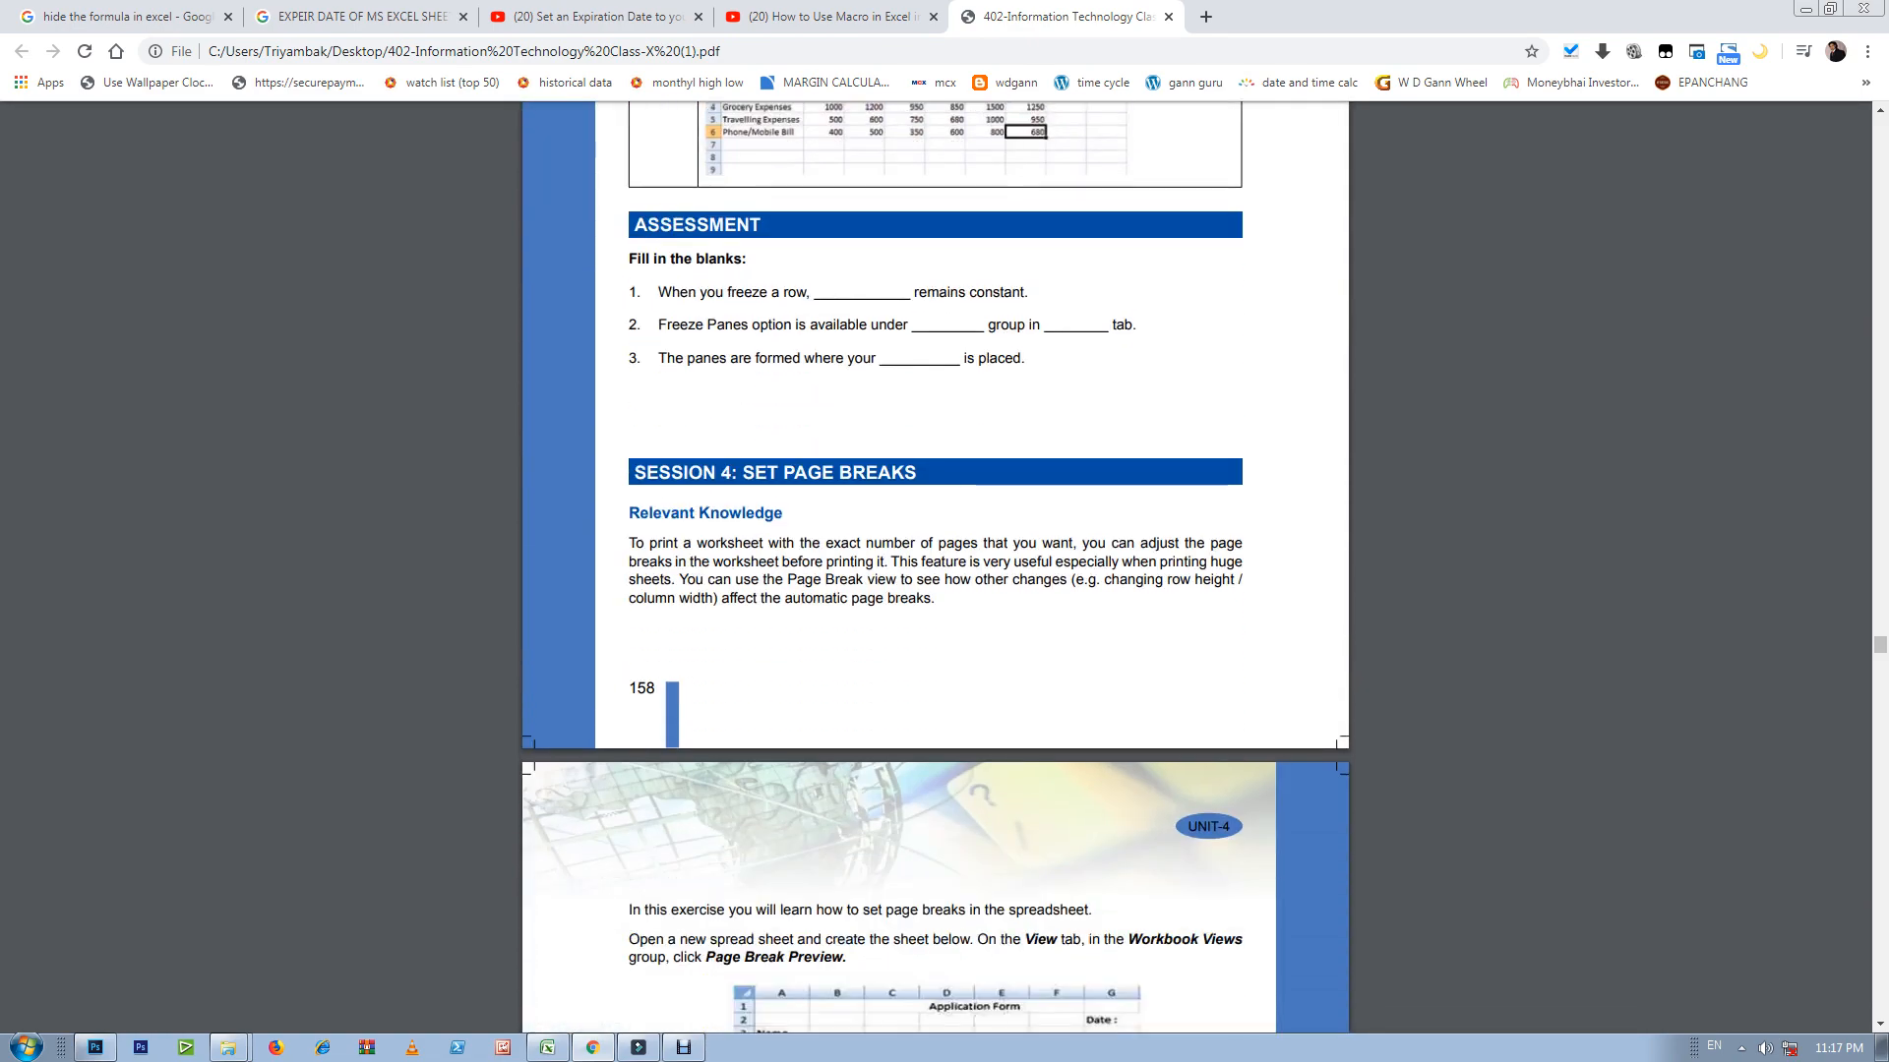
scroll(935, 590, down, 1)
scroll(934, 590, down, 2)
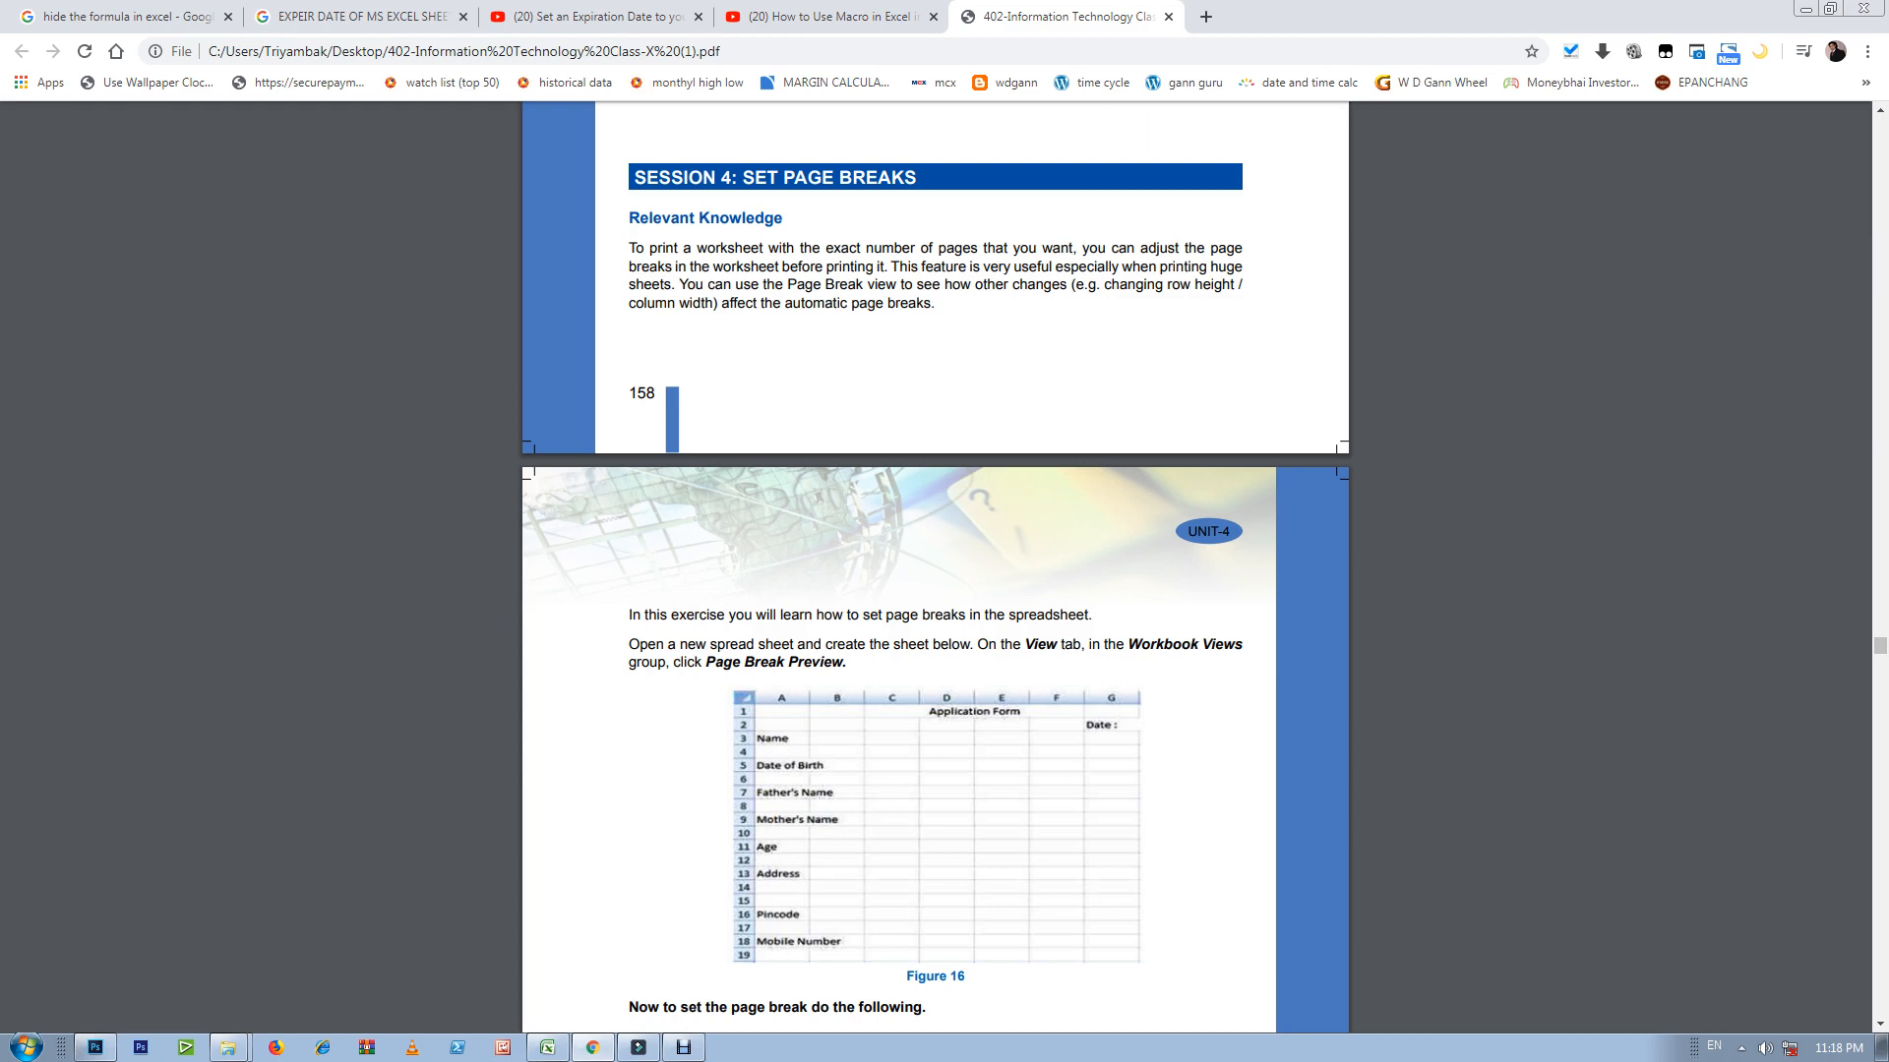
Step: Launch Microsoft Excel with a new blank workbook
key(super)
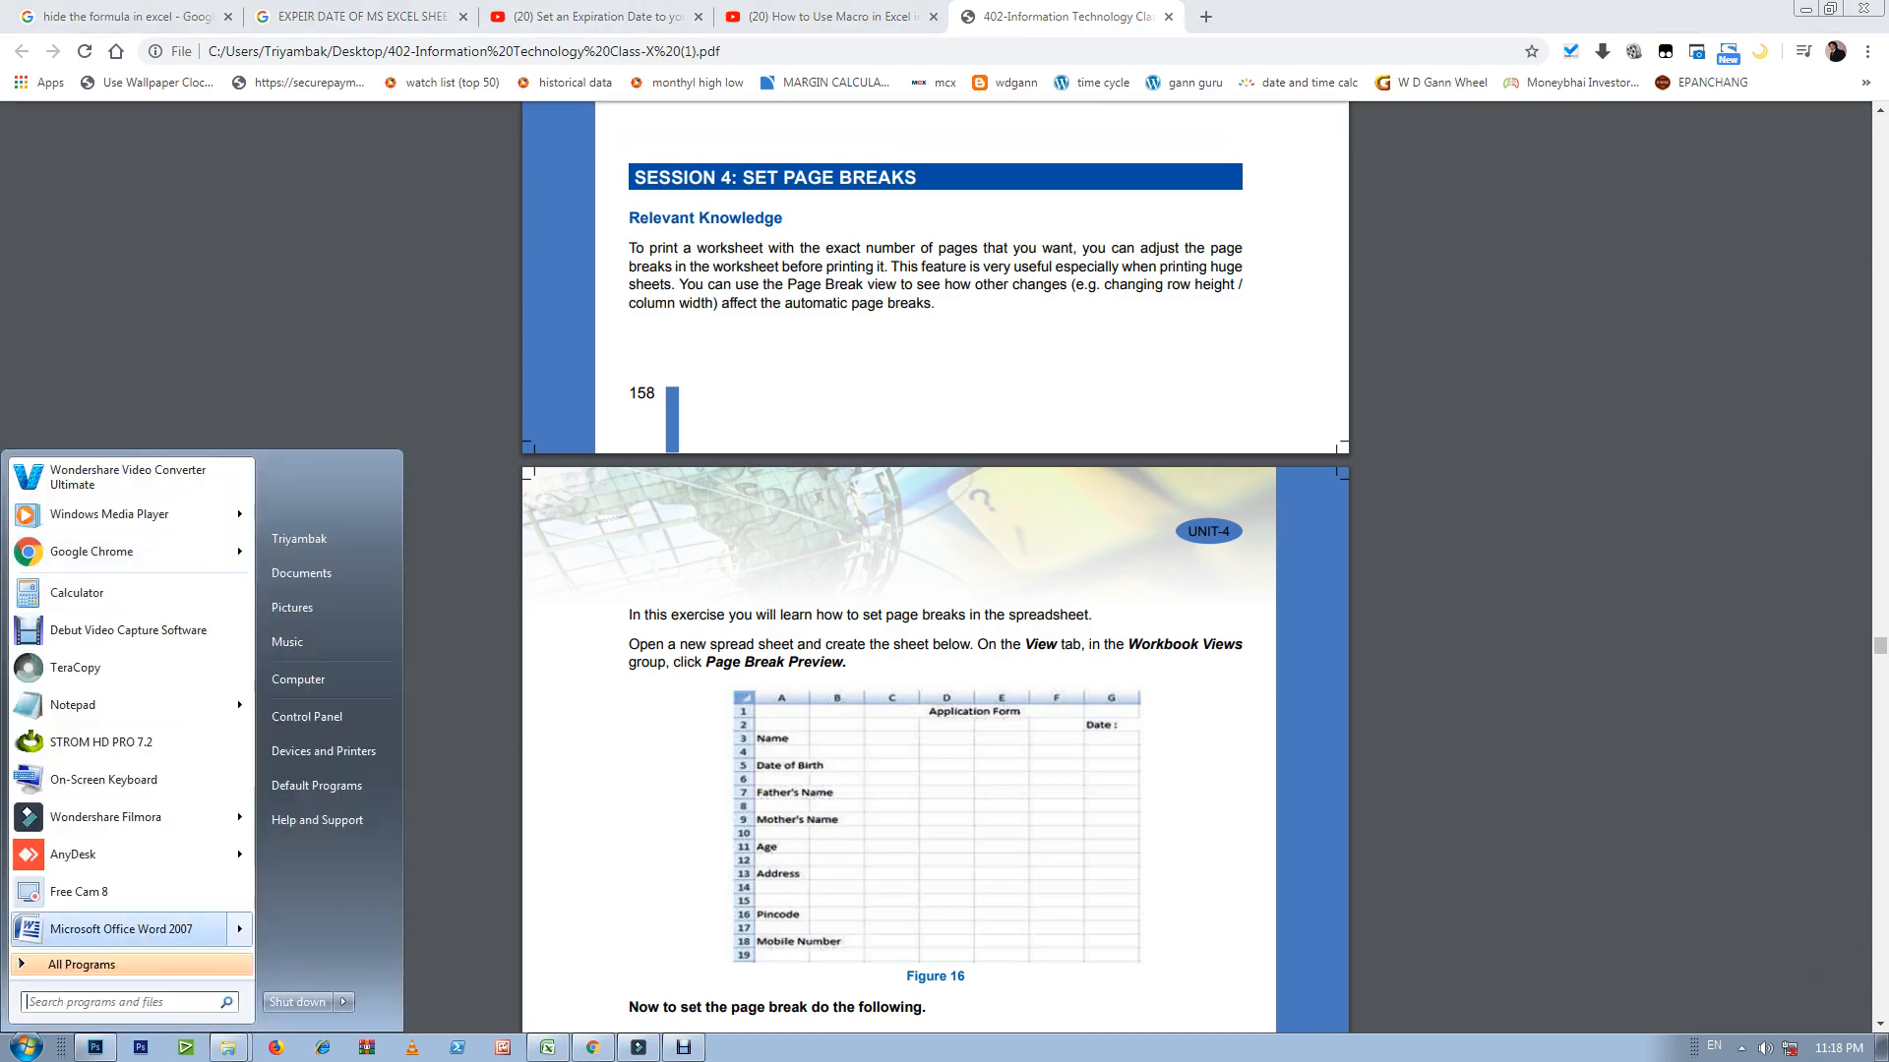
click(120, 1002)
text(excel)
key(Return)
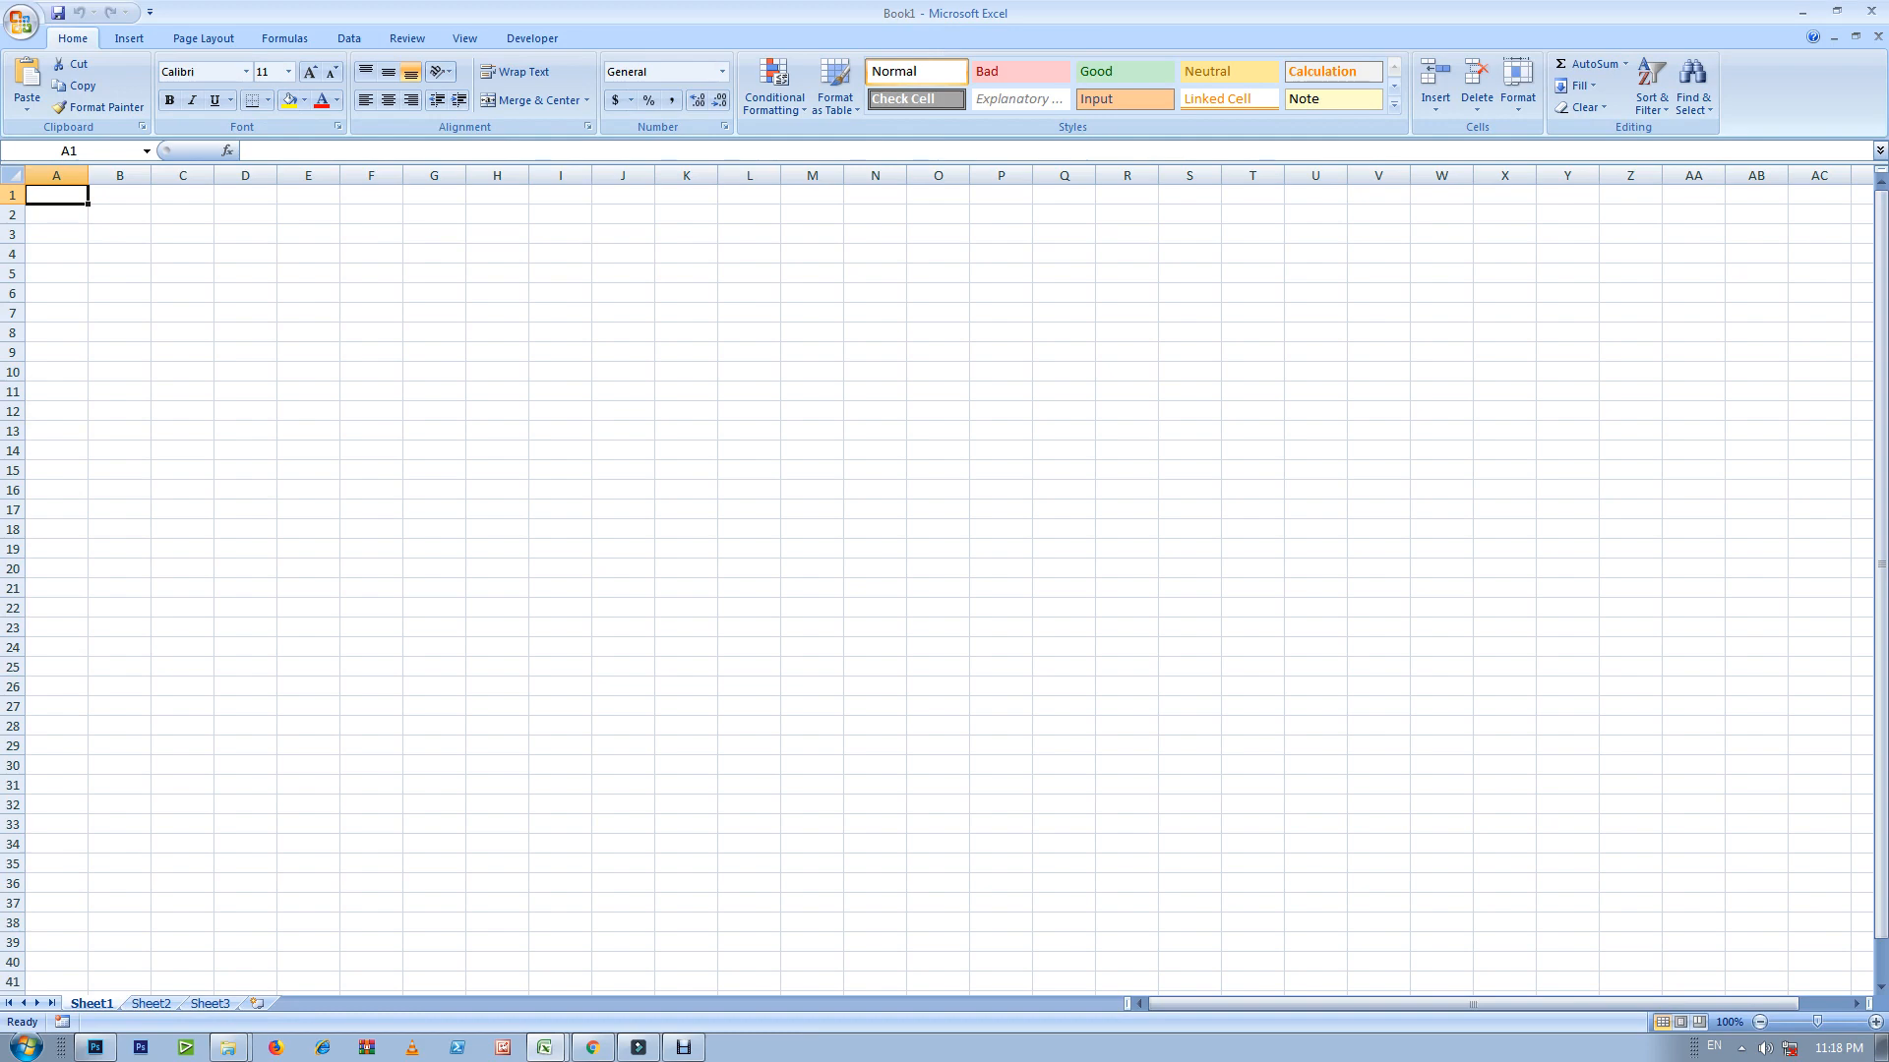
Step: Examine the last rows of the empty Sheet1 and return to its first row
key(ctrl+Down)
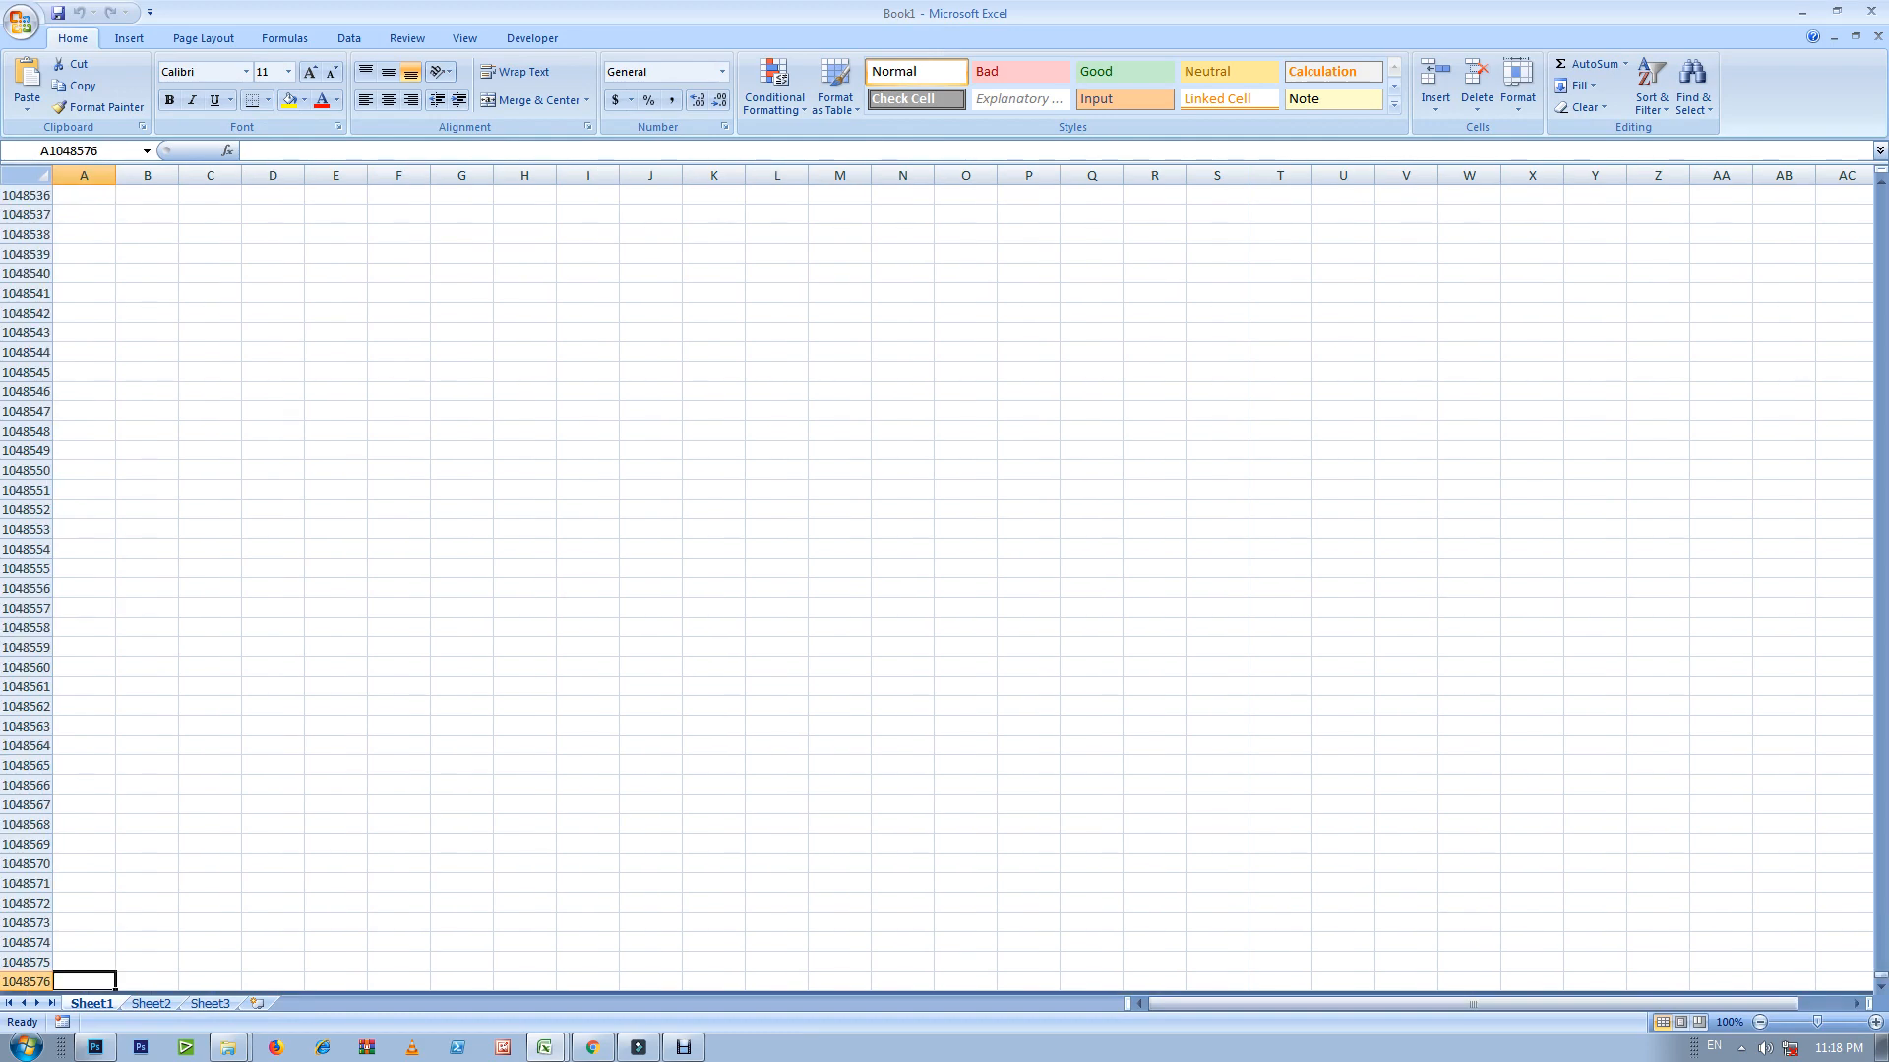
scroll(935, 590, down, 6)
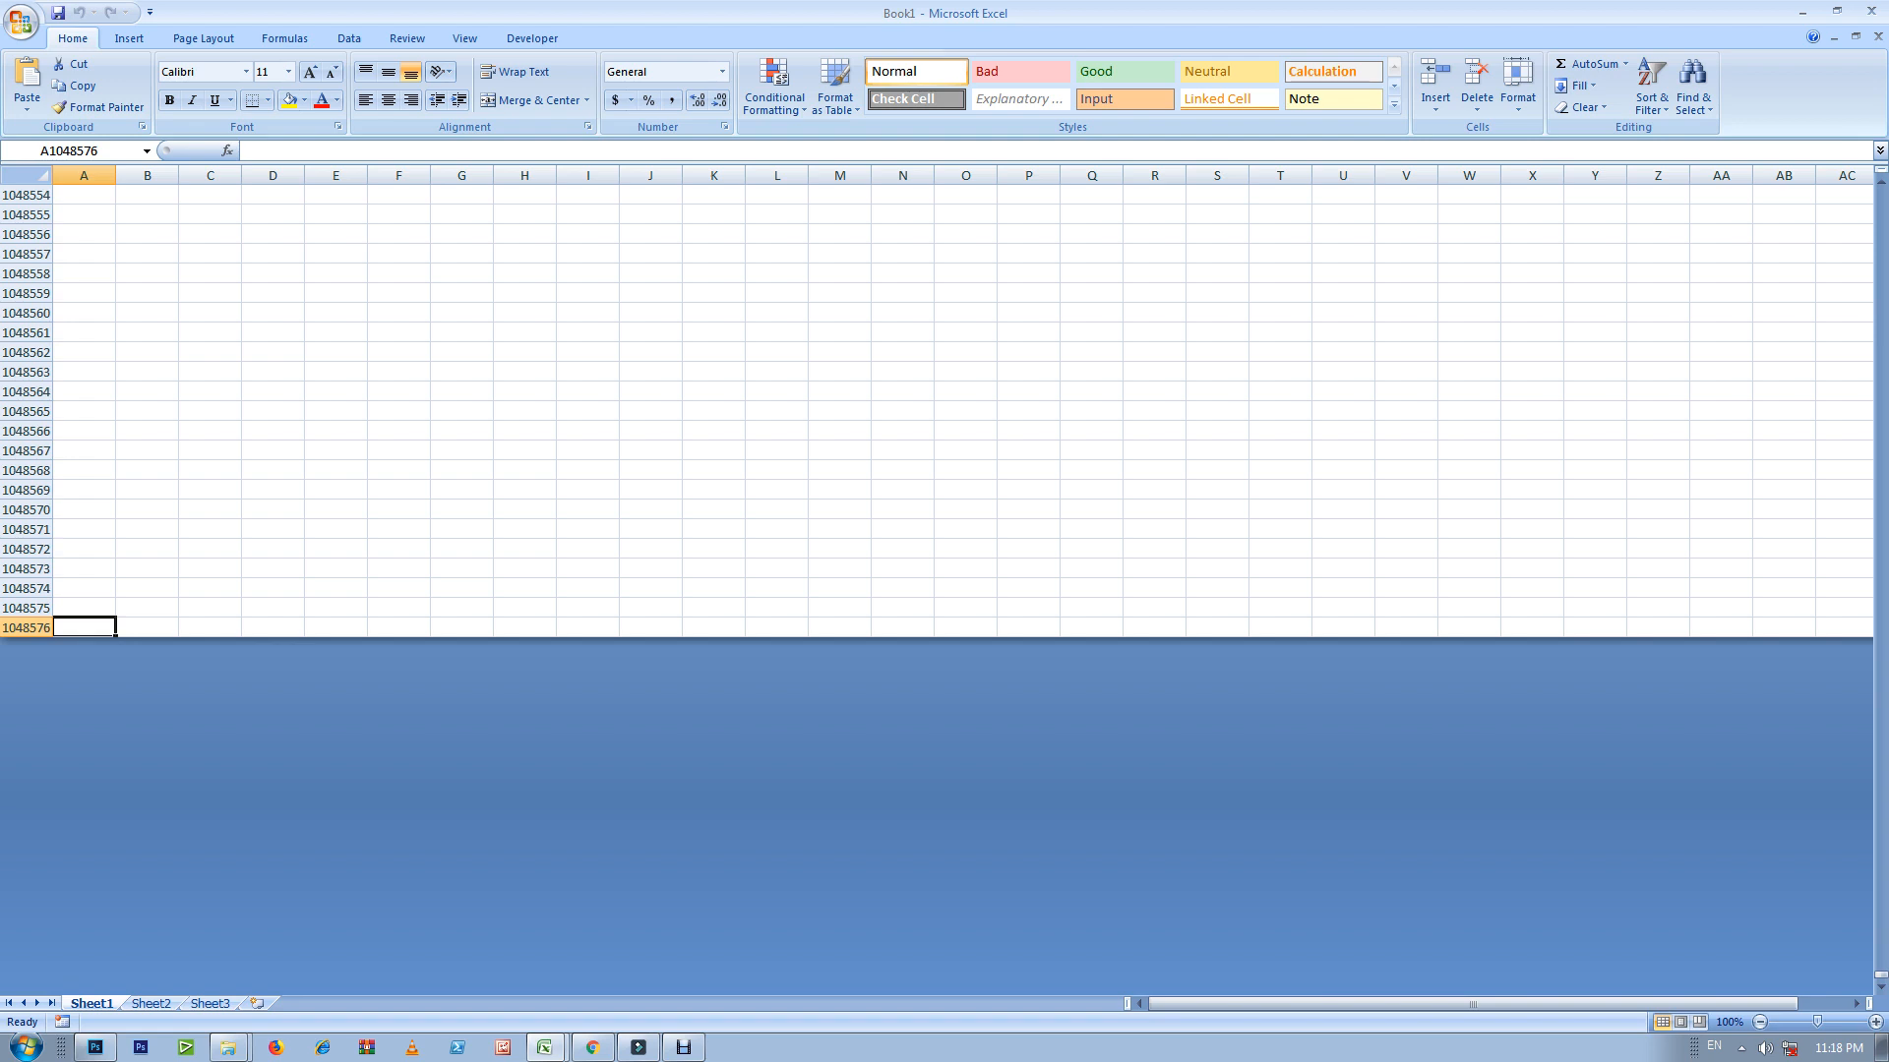
scroll(934, 590, up, 6)
scroll(935, 590, down, 5)
scroll(934, 590, up, 5)
scroll(934, 590, down, 3)
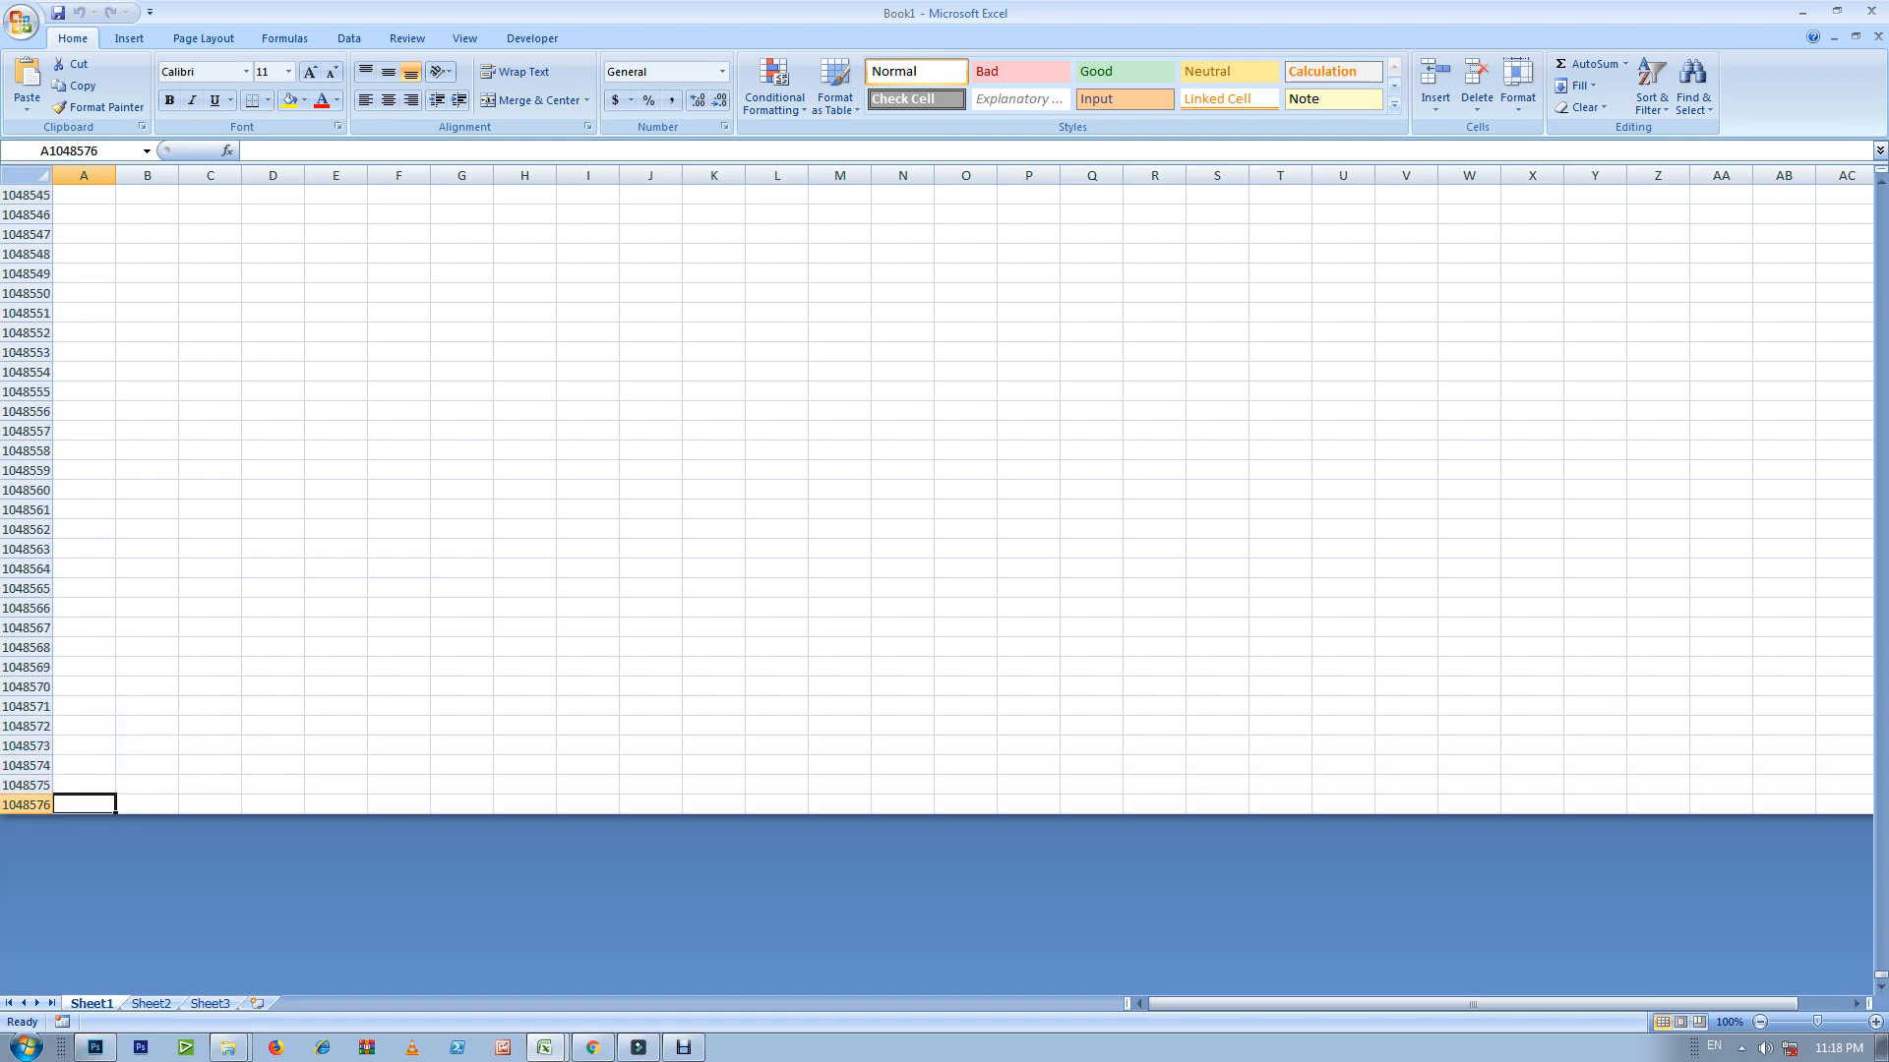
scroll(935, 590, up, 5)
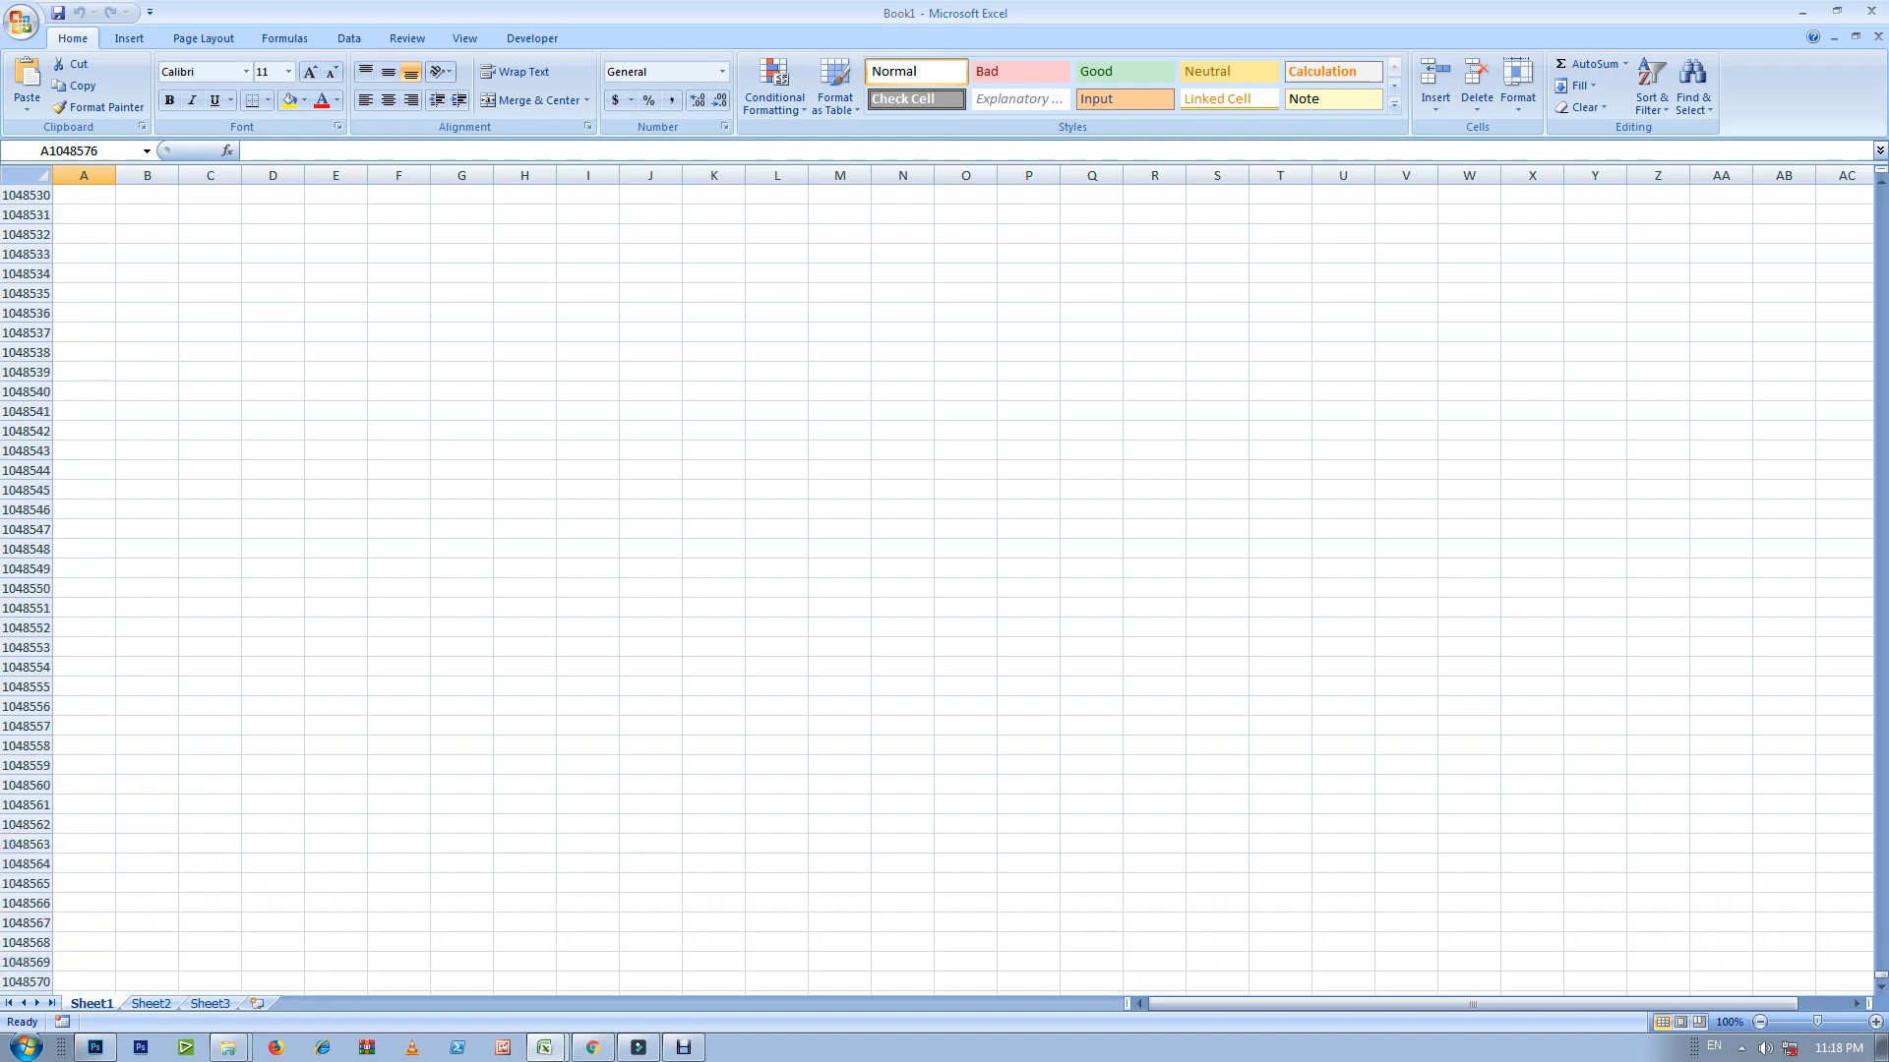
drag(1881, 976, 1881, 187)
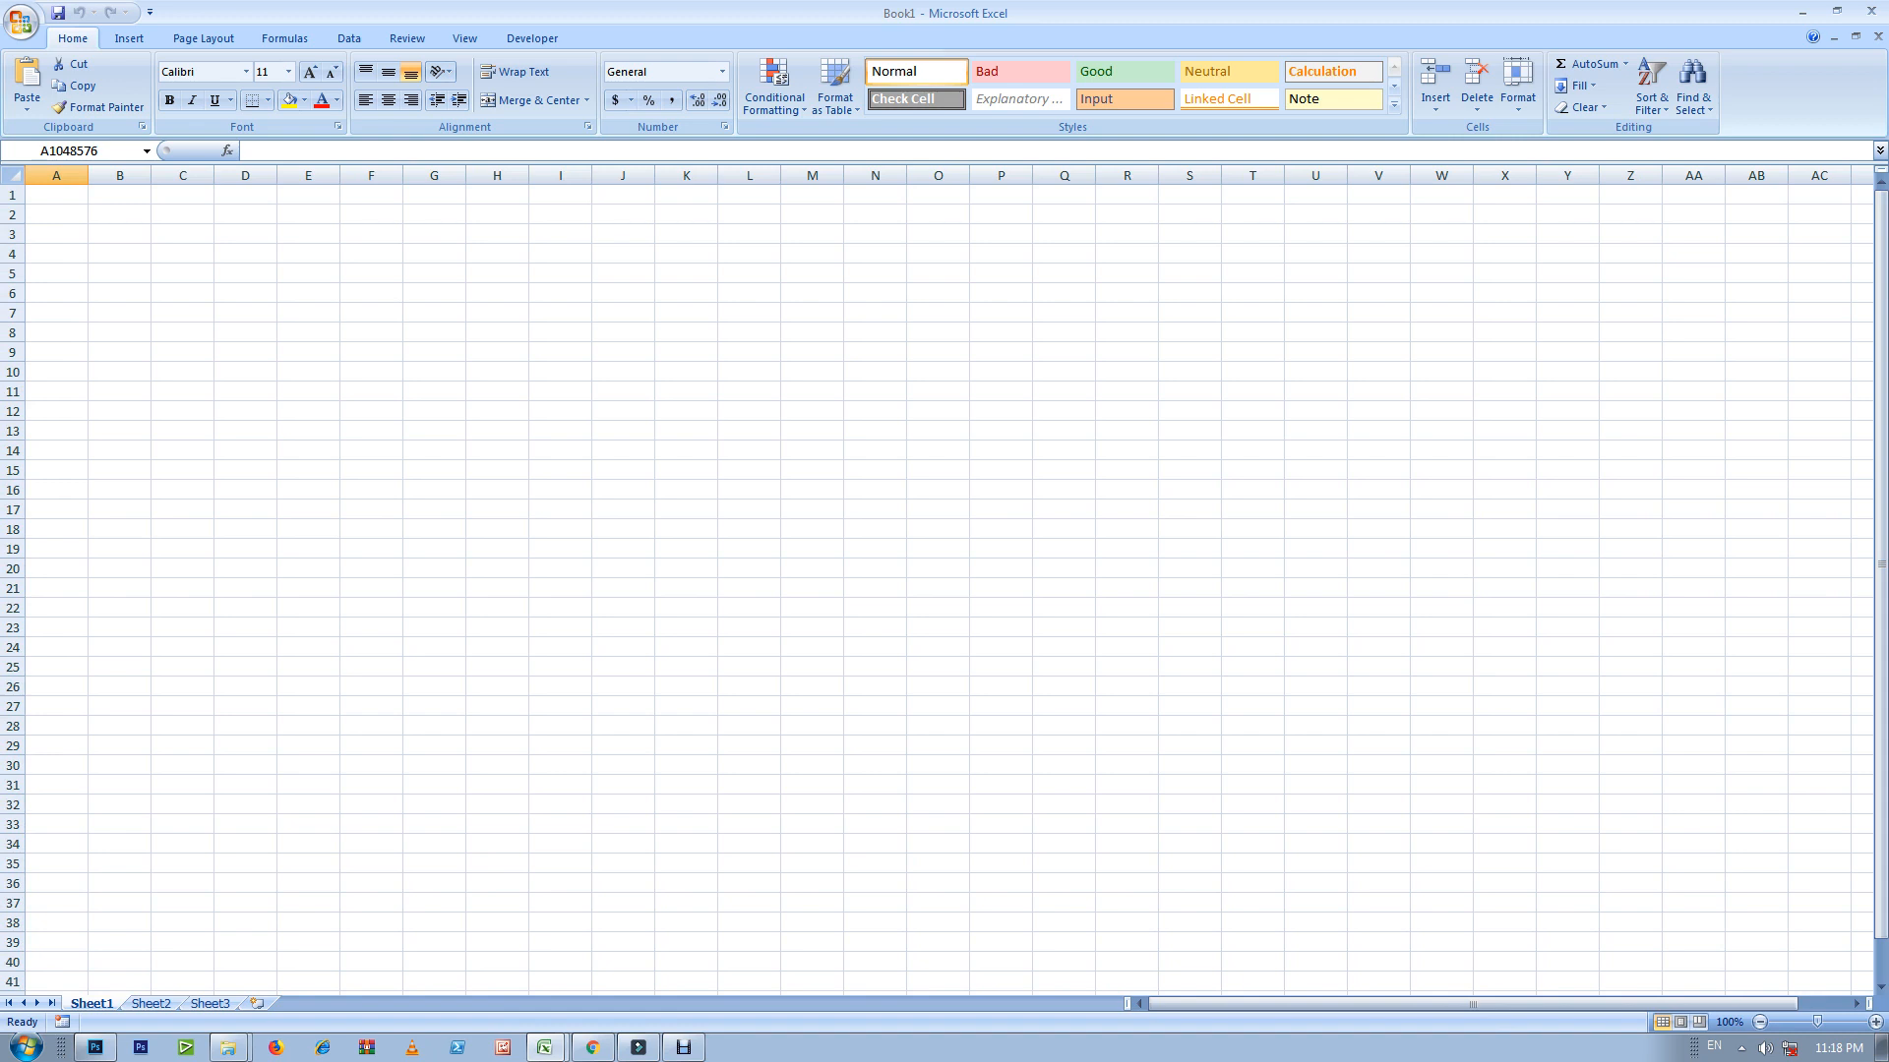
Step: Select cell A2 on Sheet1 of the blank workbook
drag(56, 215, 1127, 352)
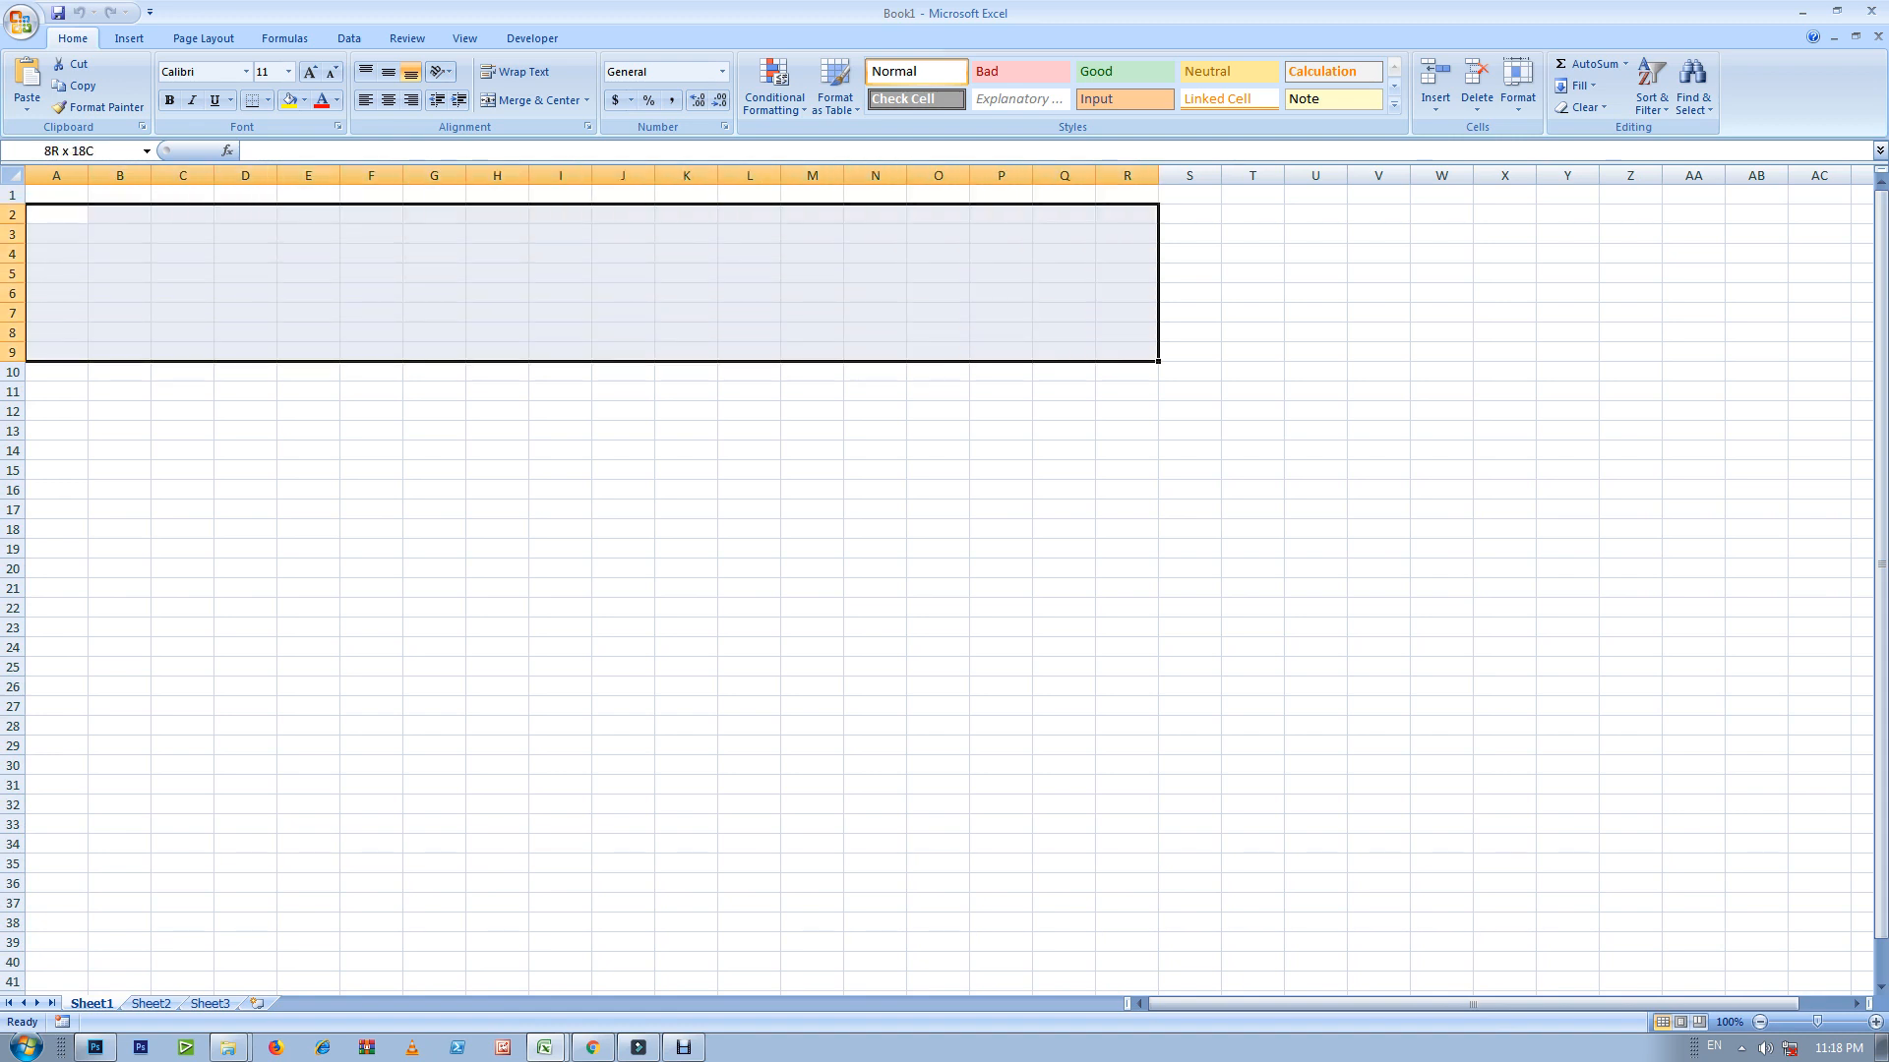
click(687, 647)
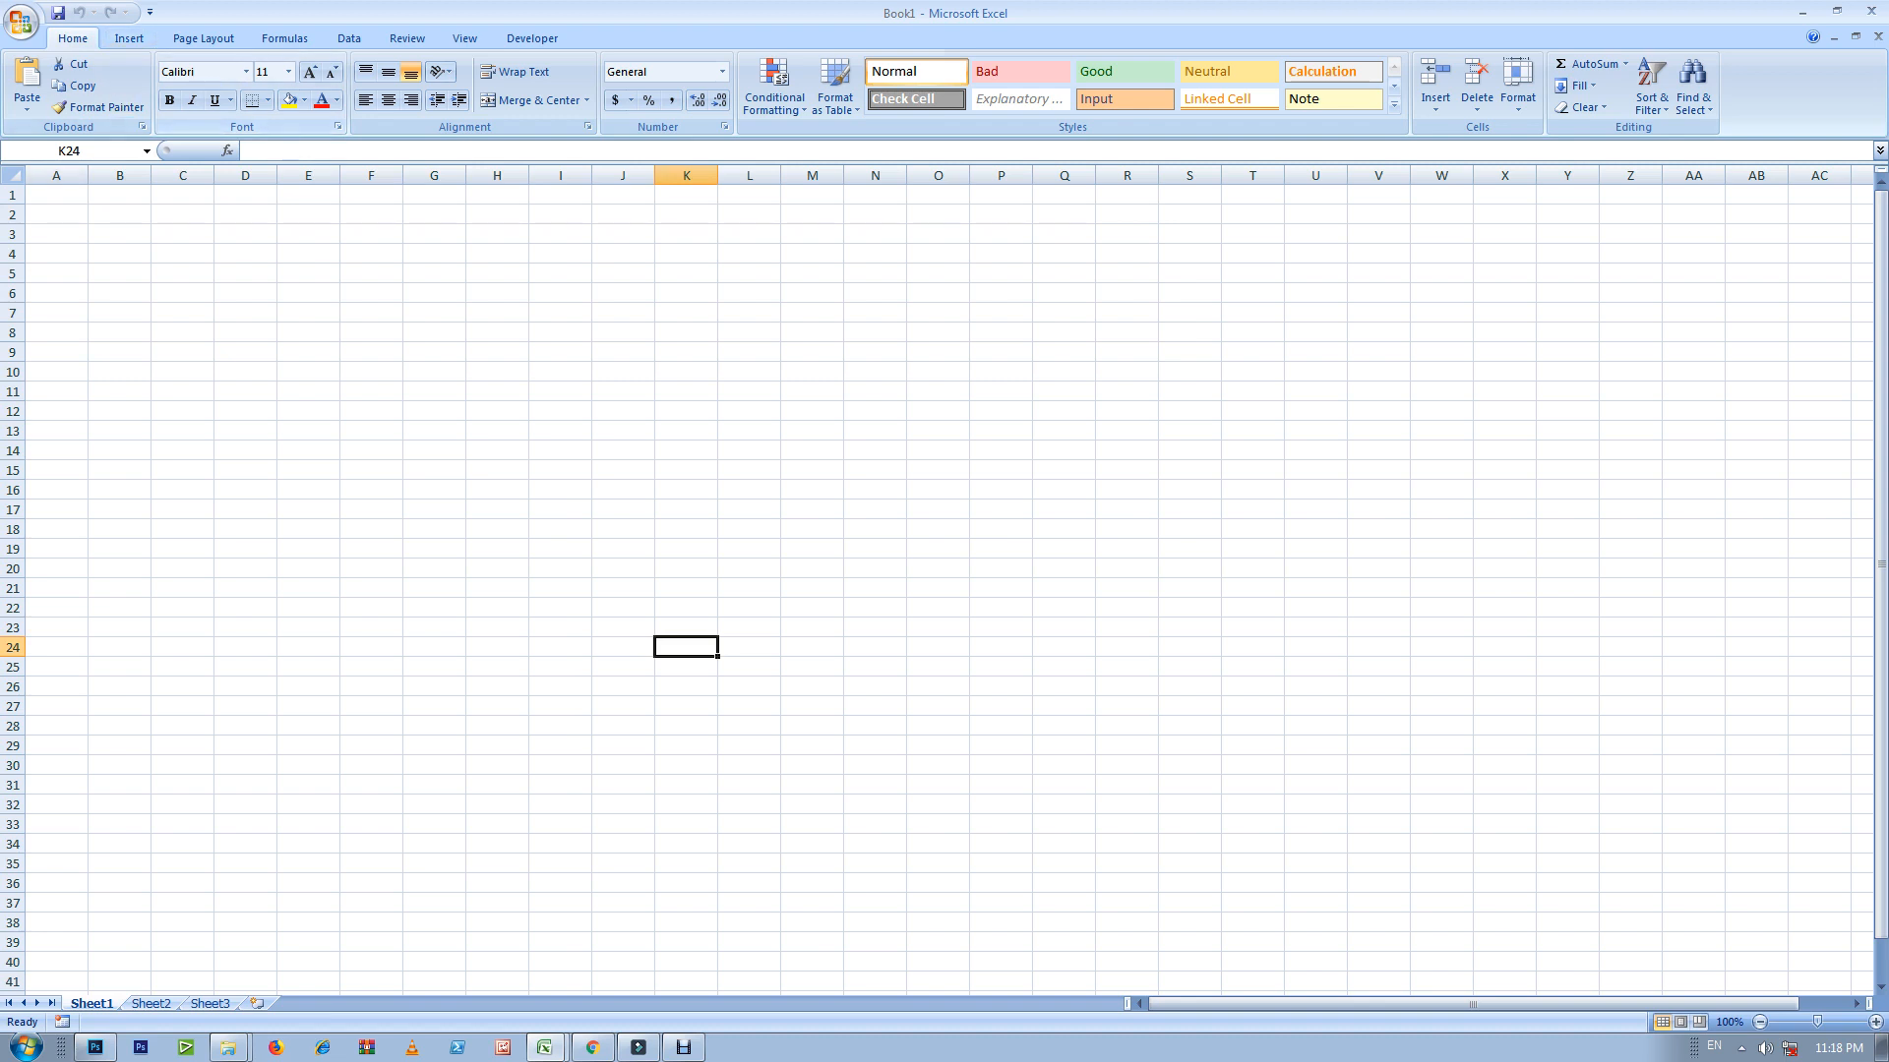
click(56, 214)
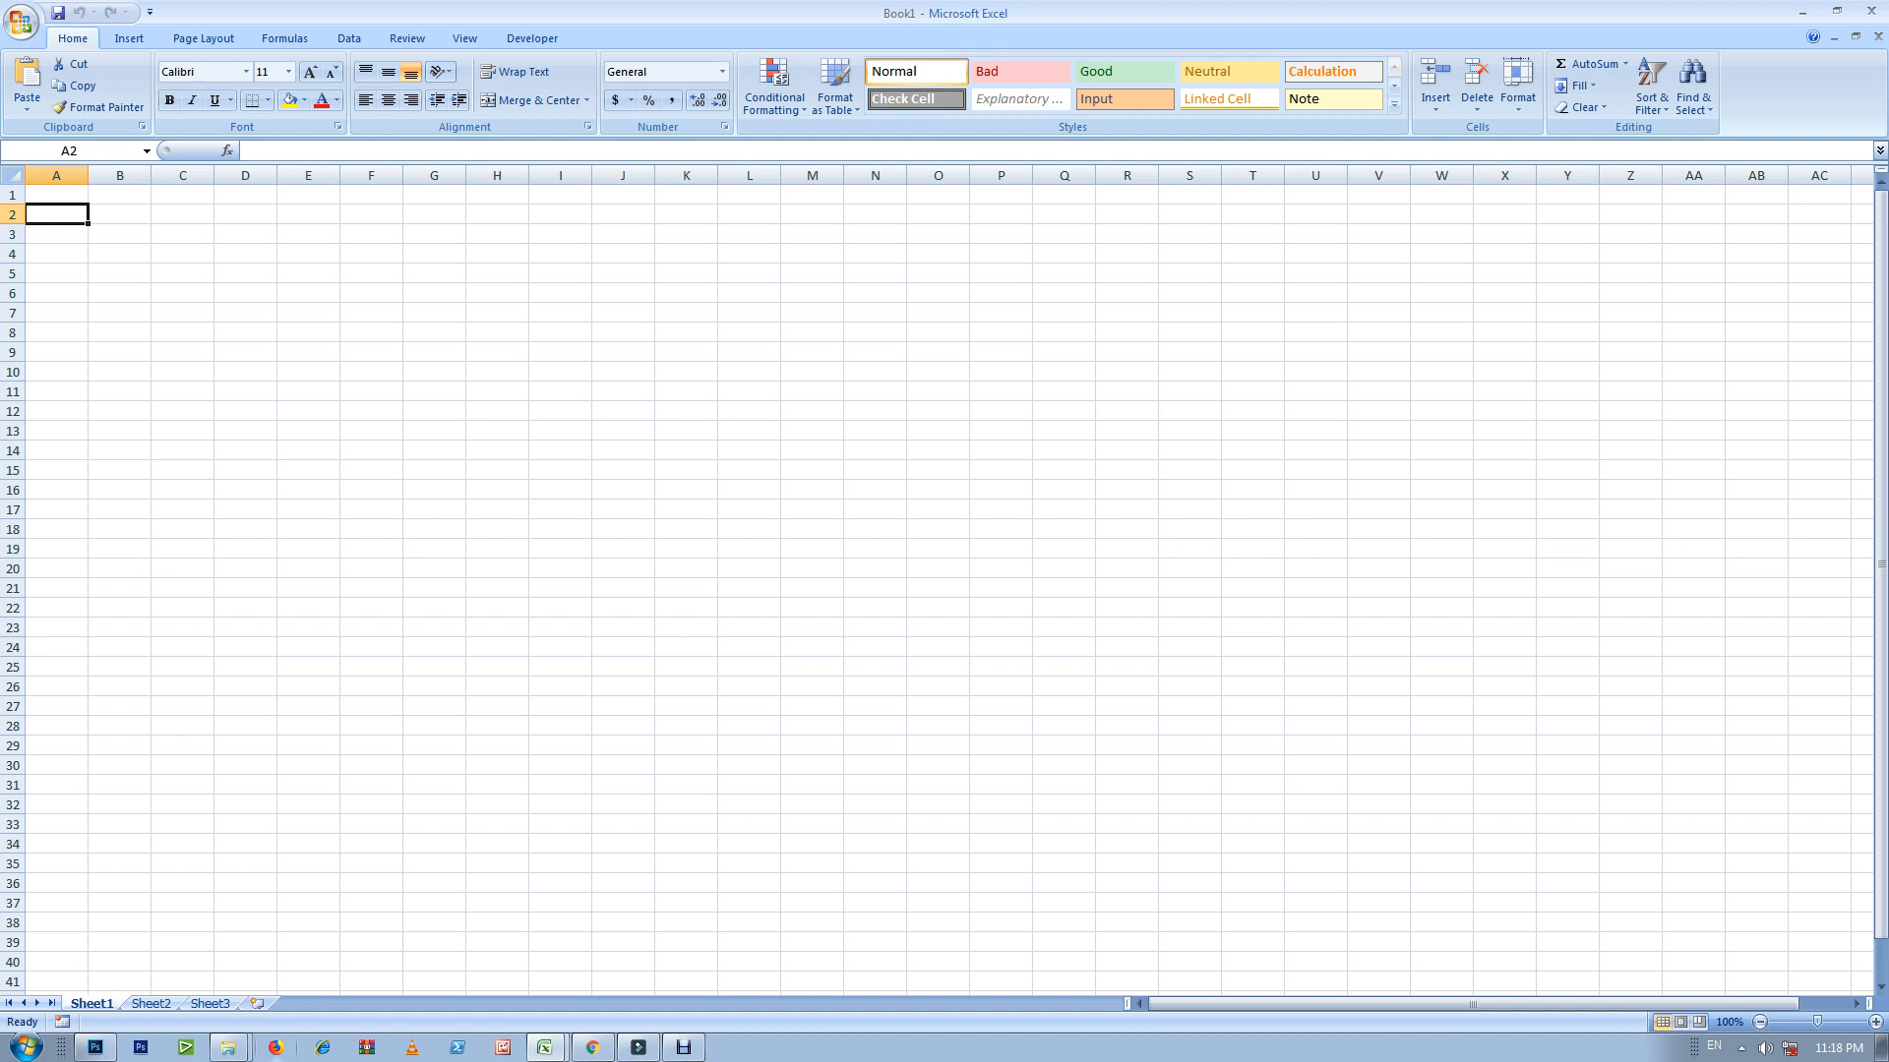
click(545, 1048)
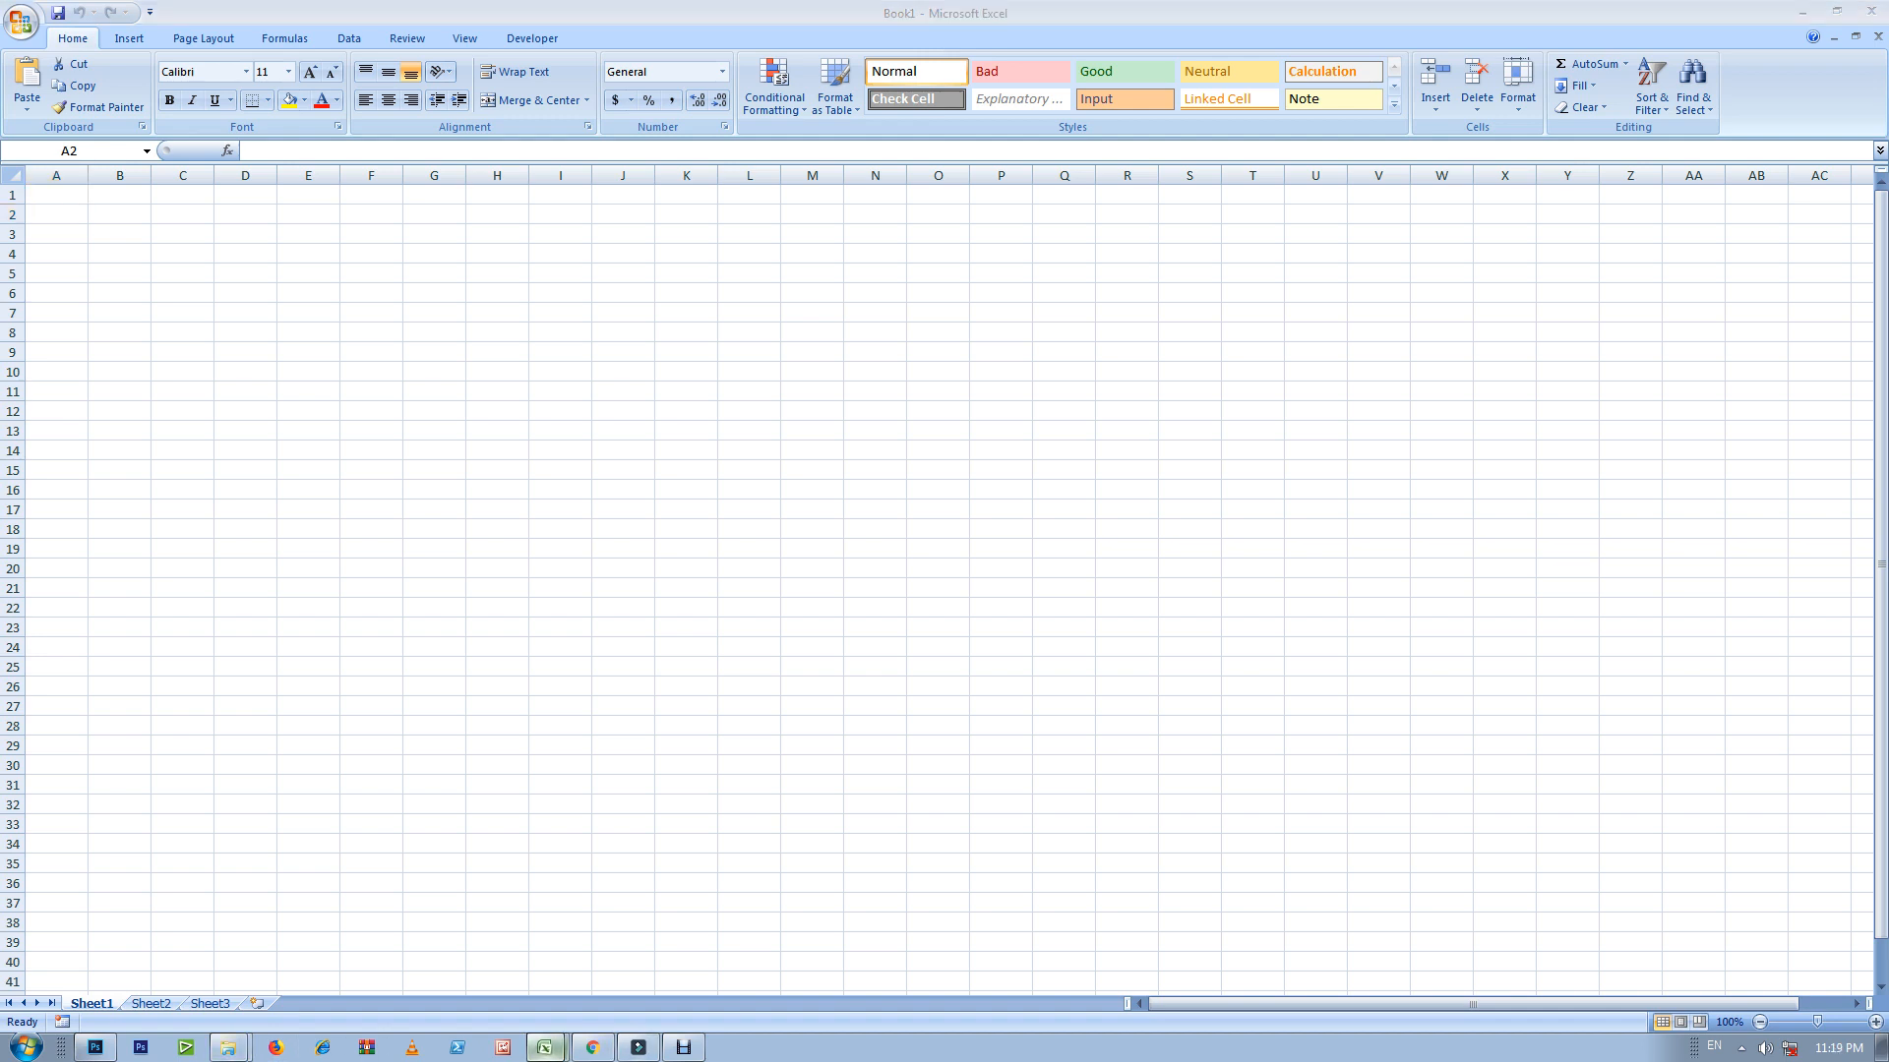
click(545, 1048)
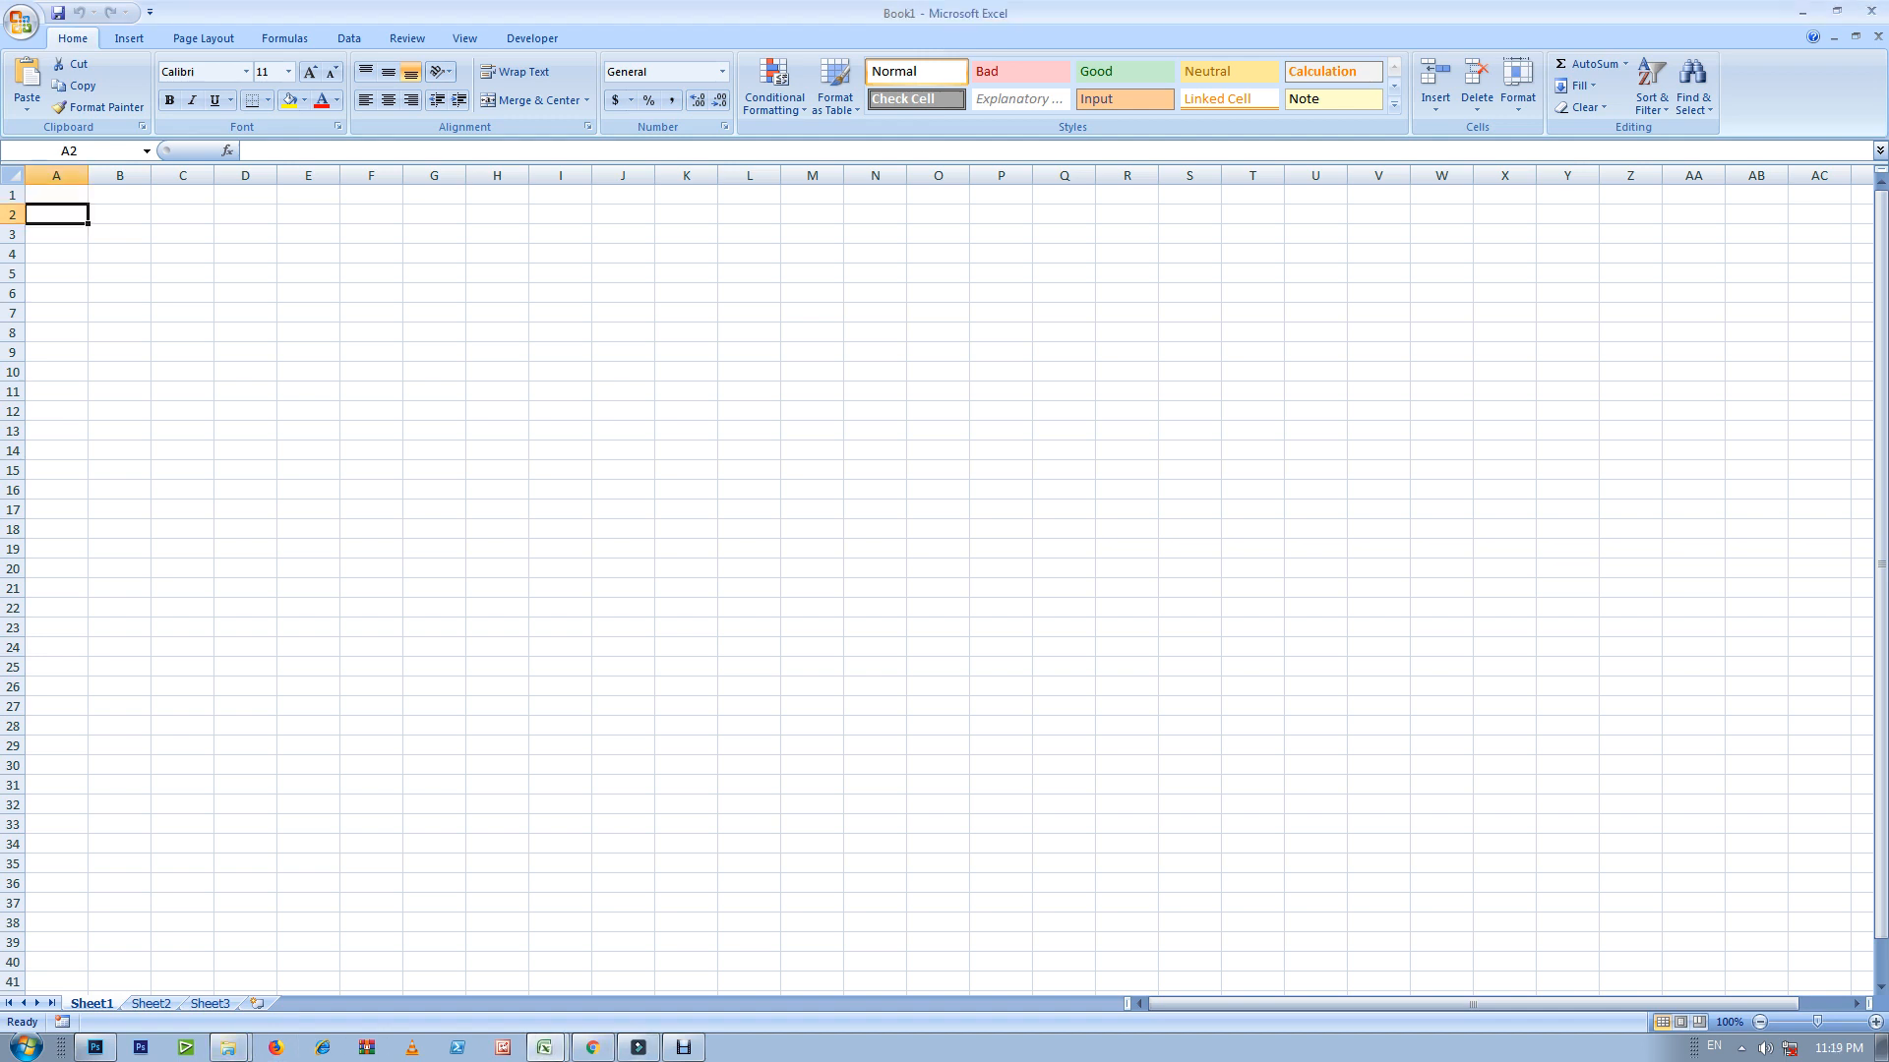
Step: Reduce the Excel window from full screen and clear away all open windows to show the desktop
key(alt+F11)
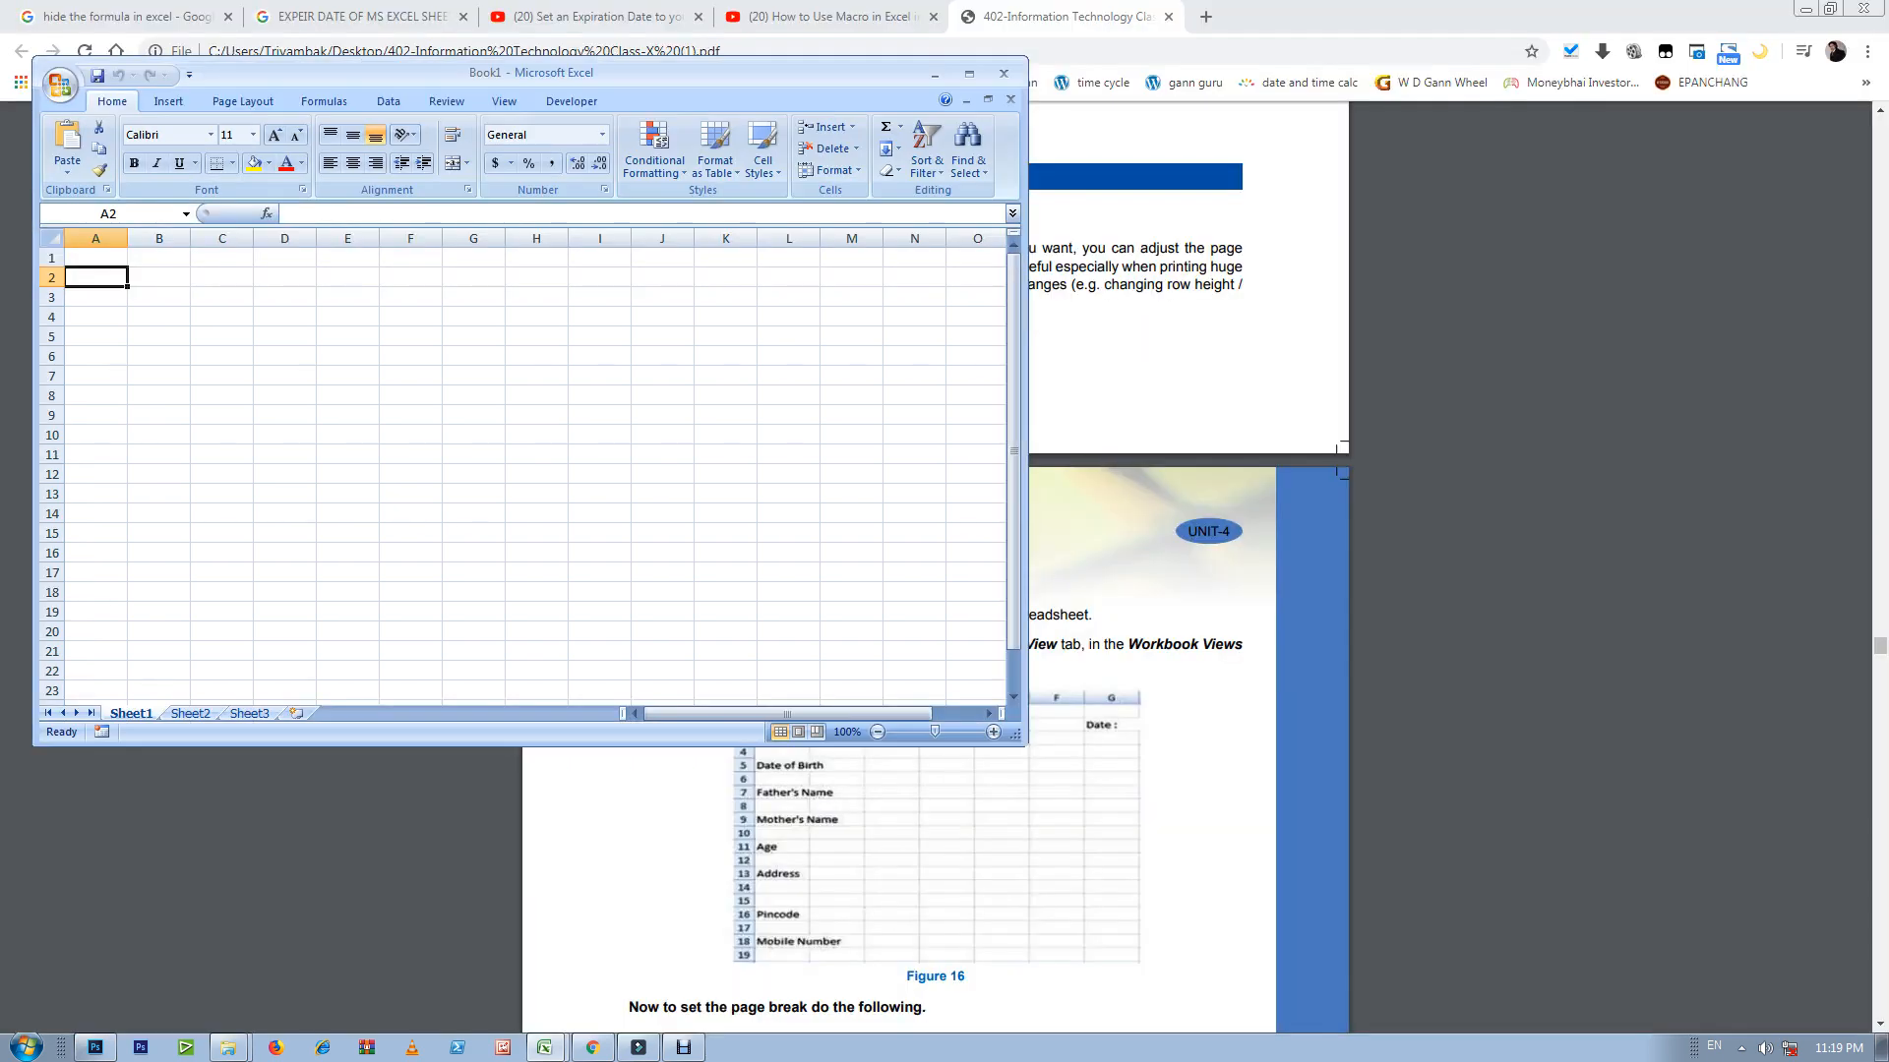
click(1774, 10)
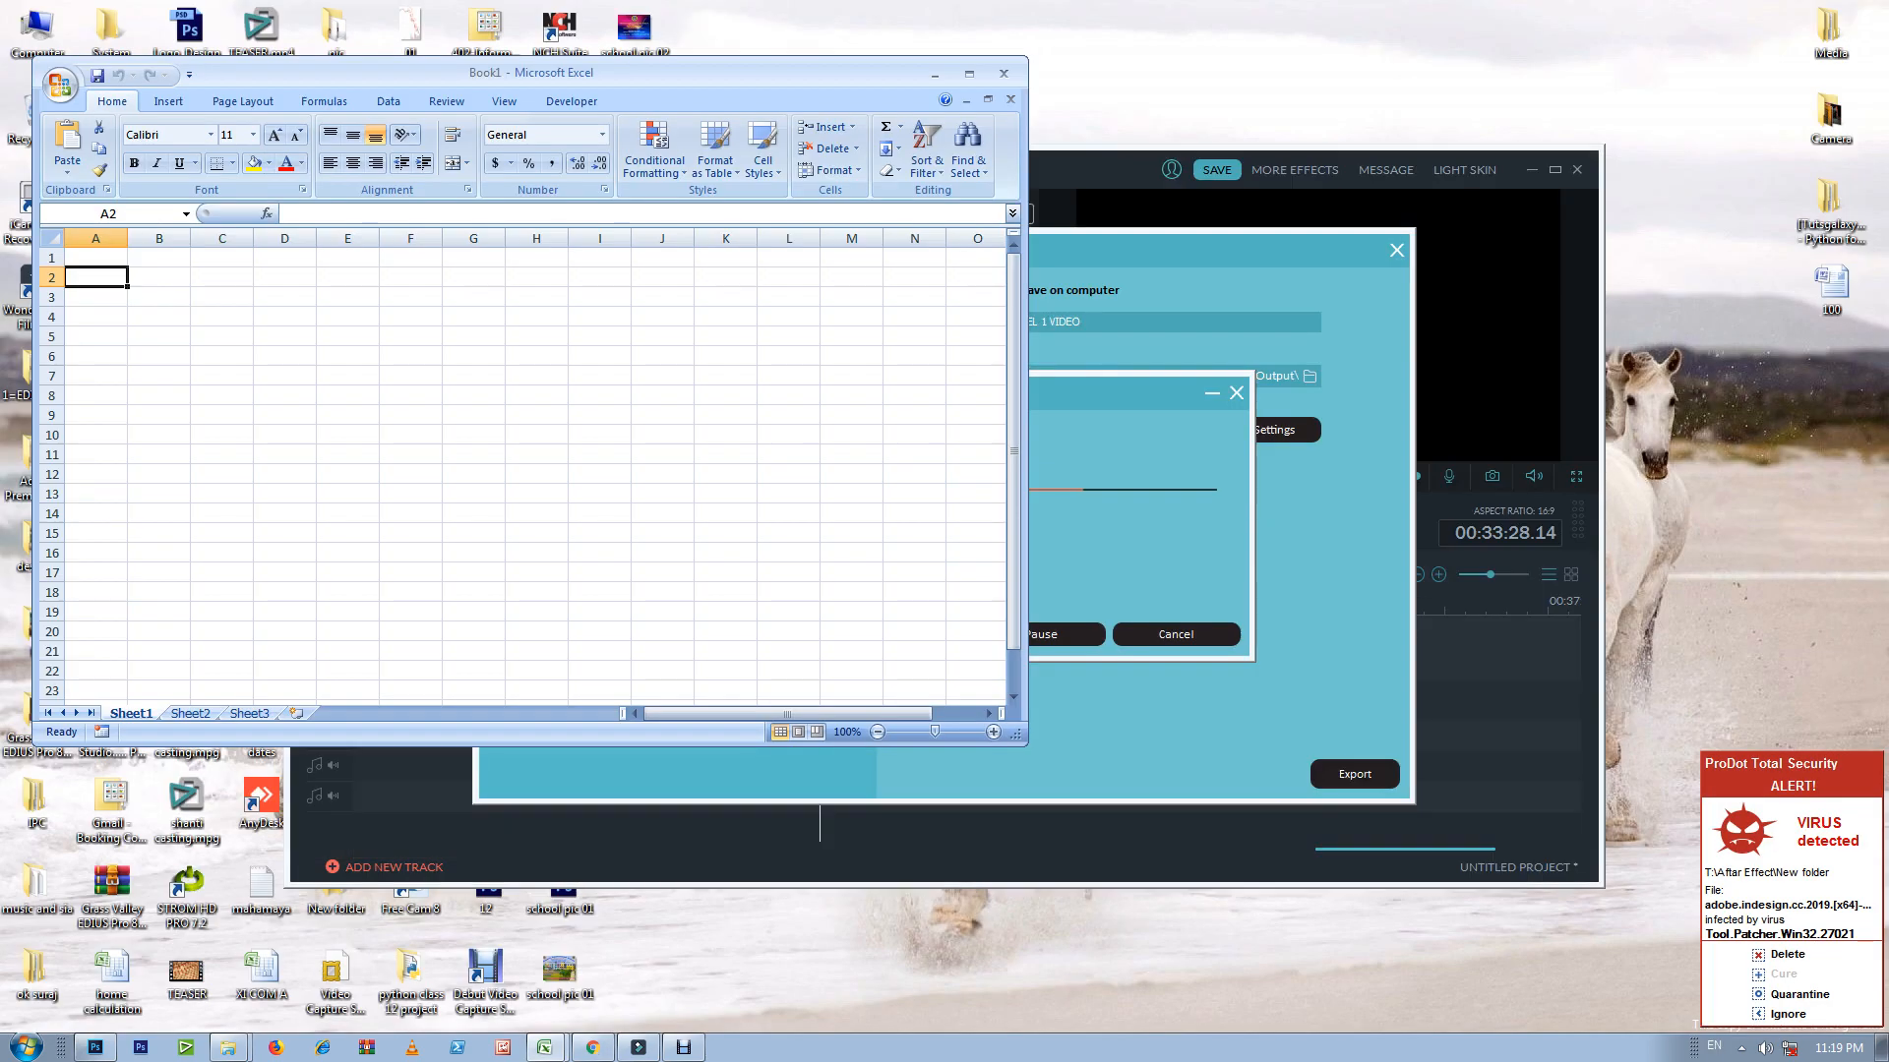
drag(688, 73, 1553, 320)
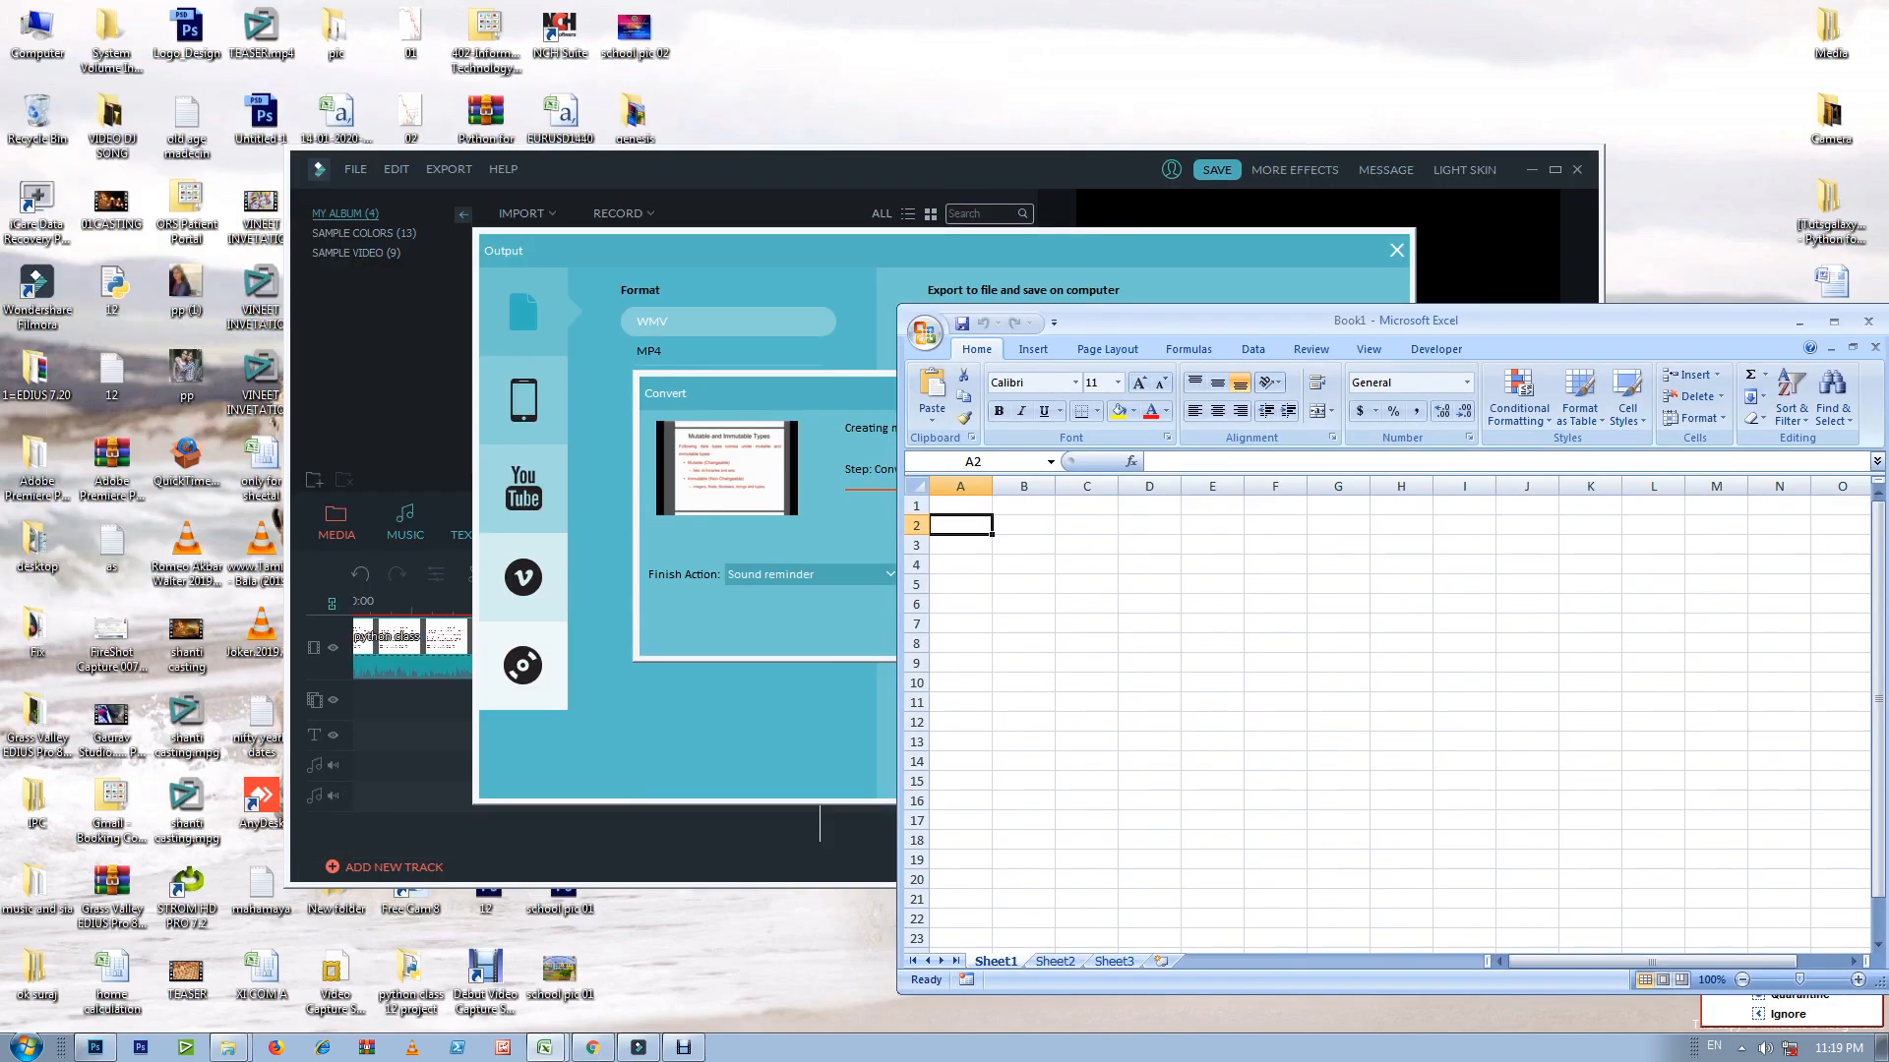
click(1531, 170)
key(super+d)
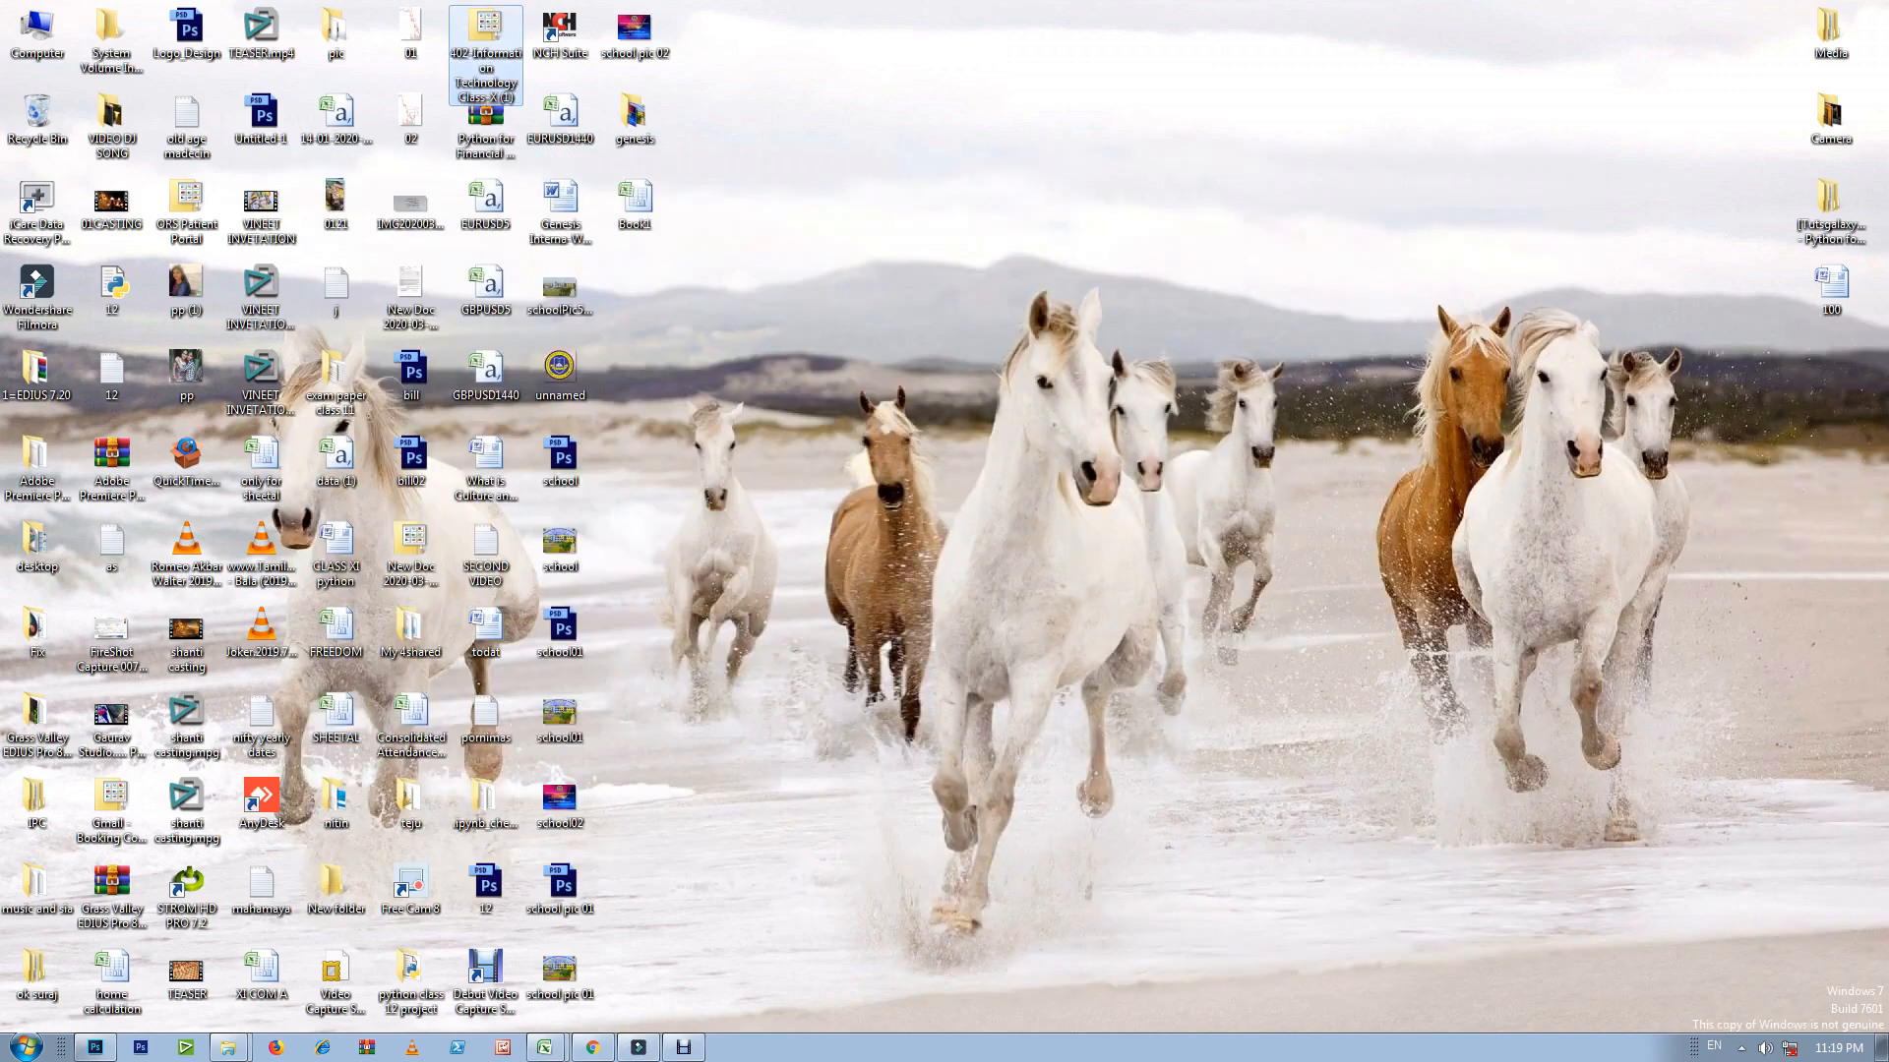
Step: Open the EURUSD1440 file from the desktop and copy all of its data
double_click(561, 116)
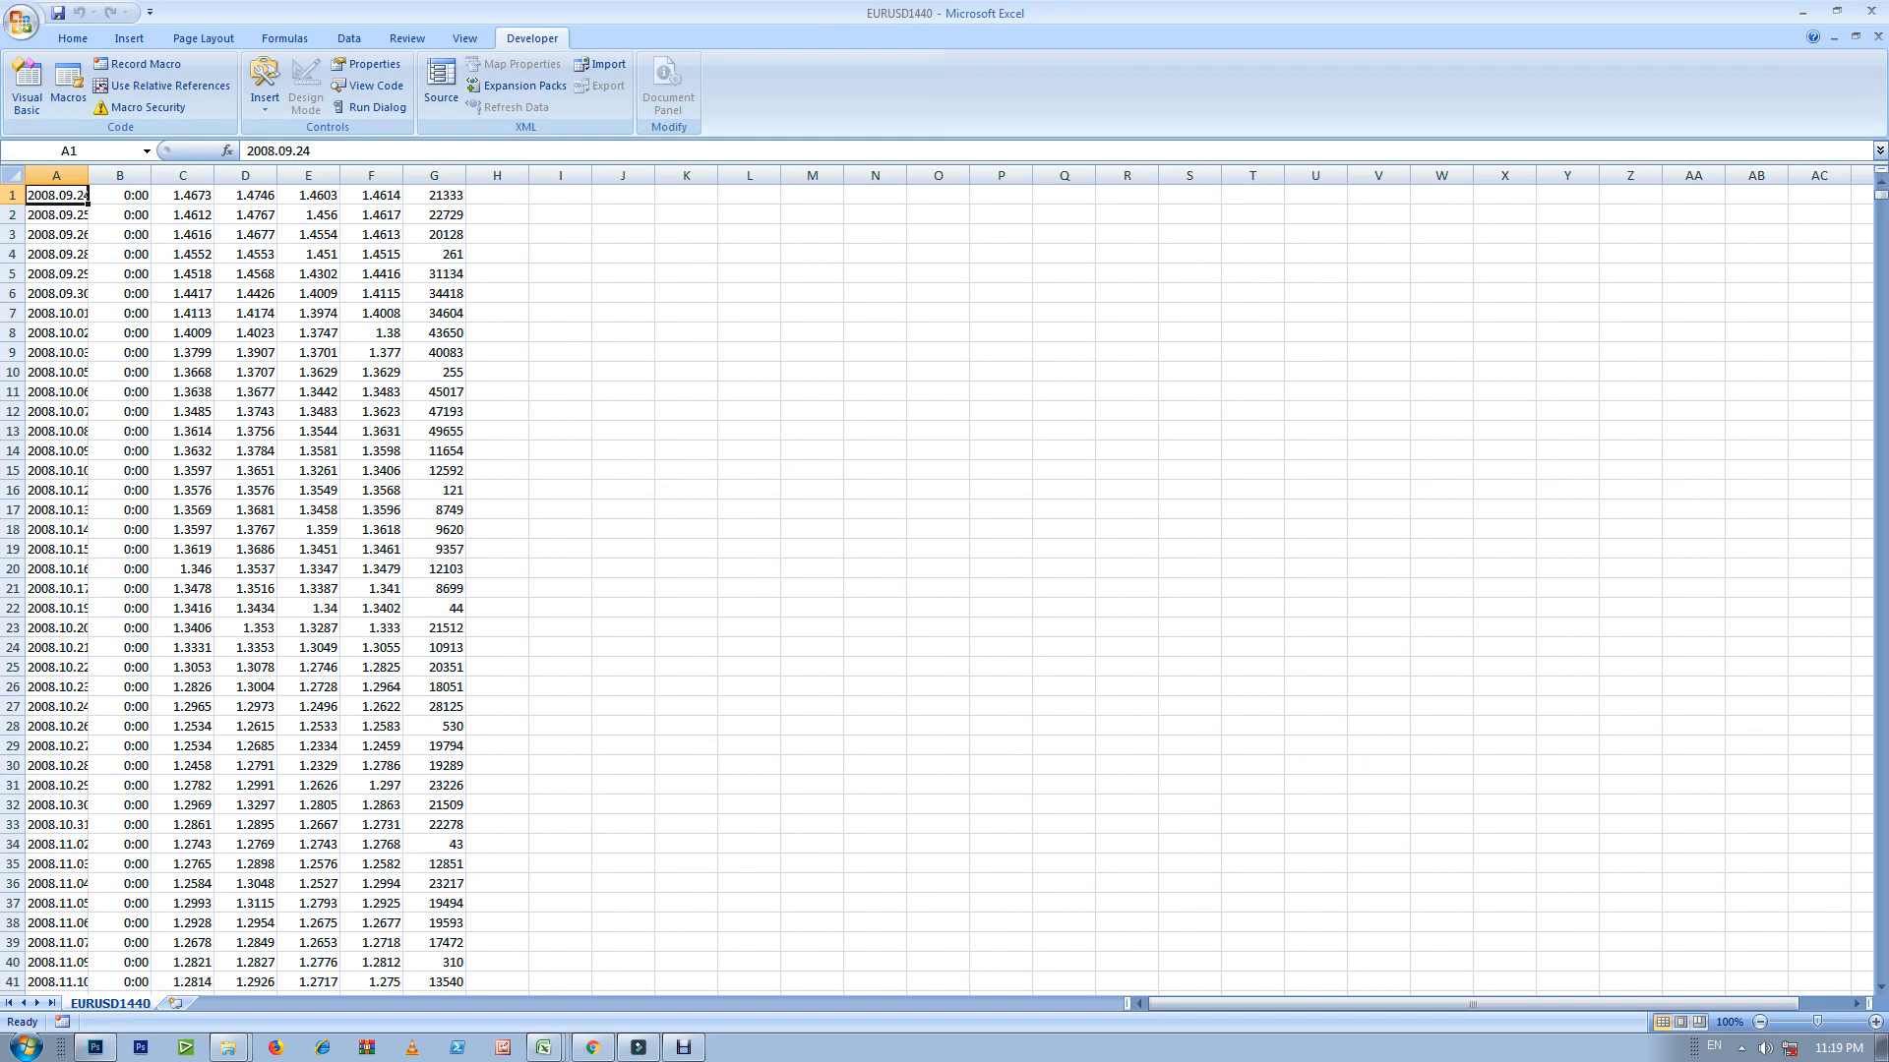
key(ctrl+shift+End)
key(ctrl+c)
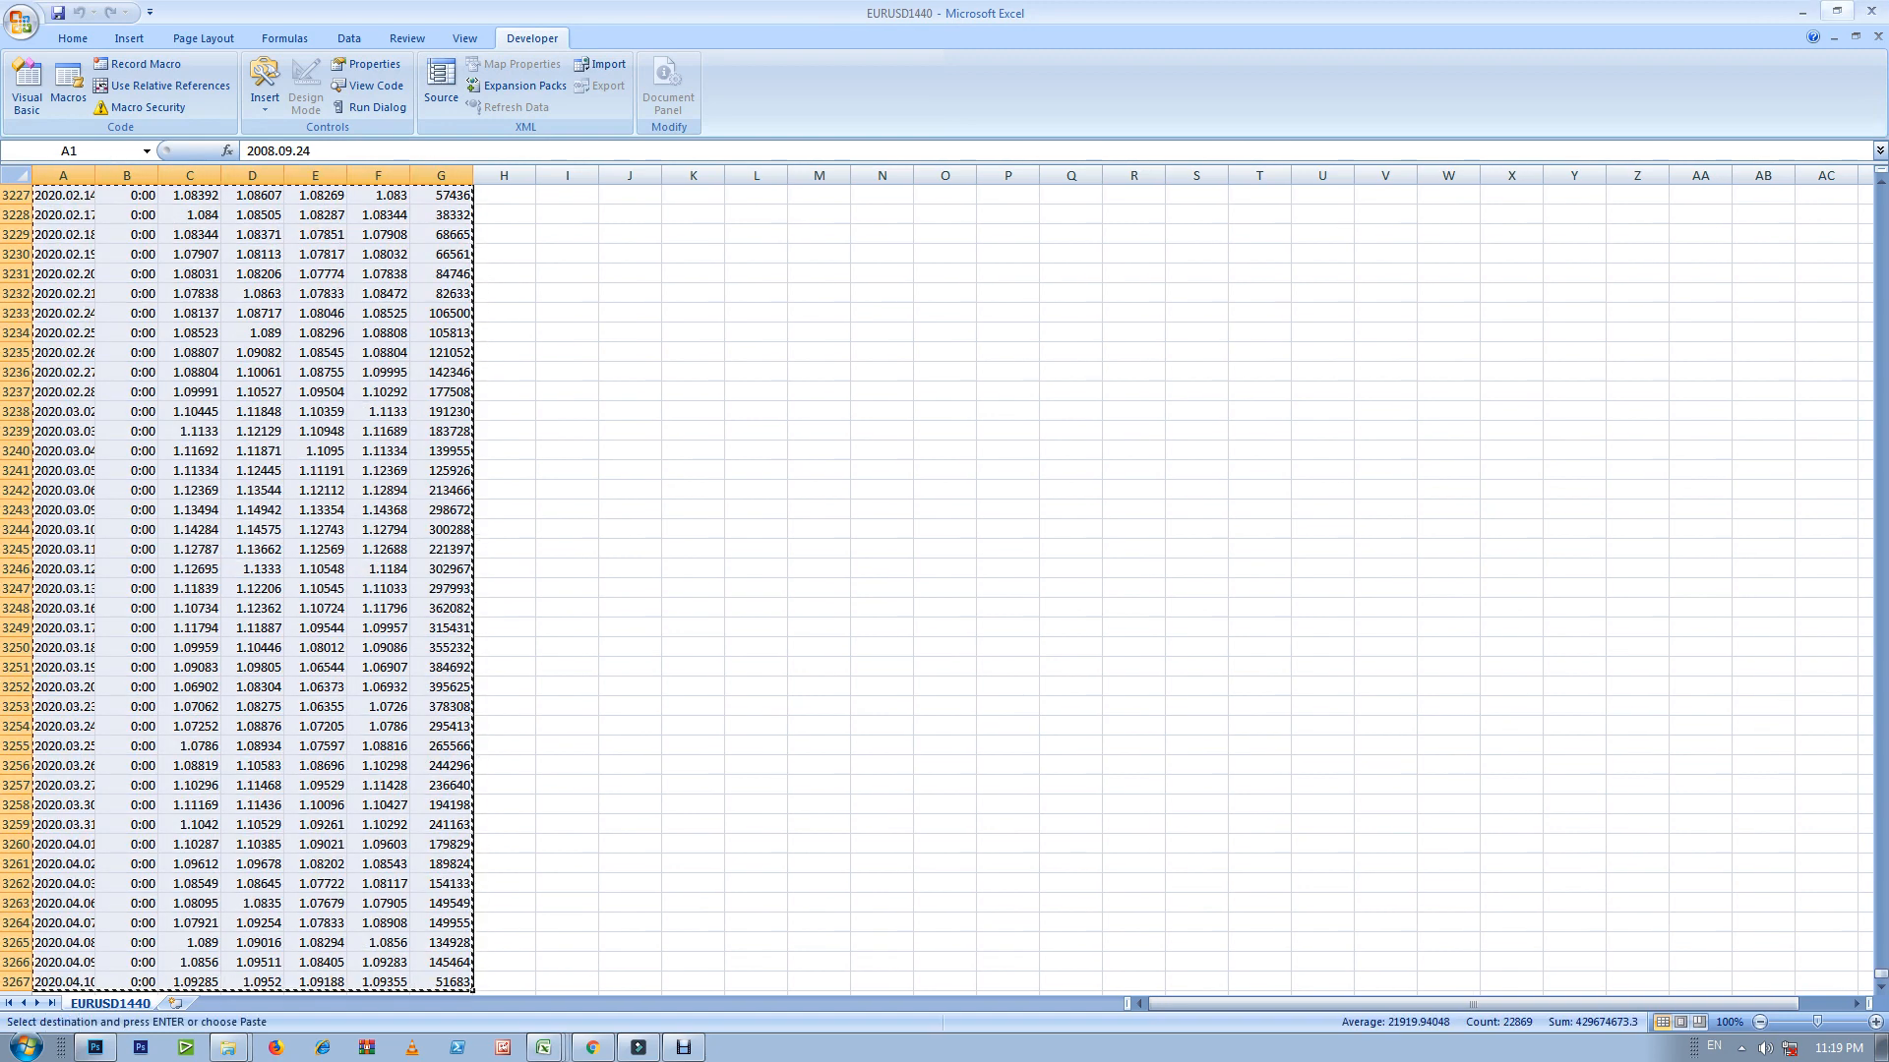
Step: Return to the blank workbook, maximize it and paste the copied data into Sheet1 starting at cell A2
click(1802, 11)
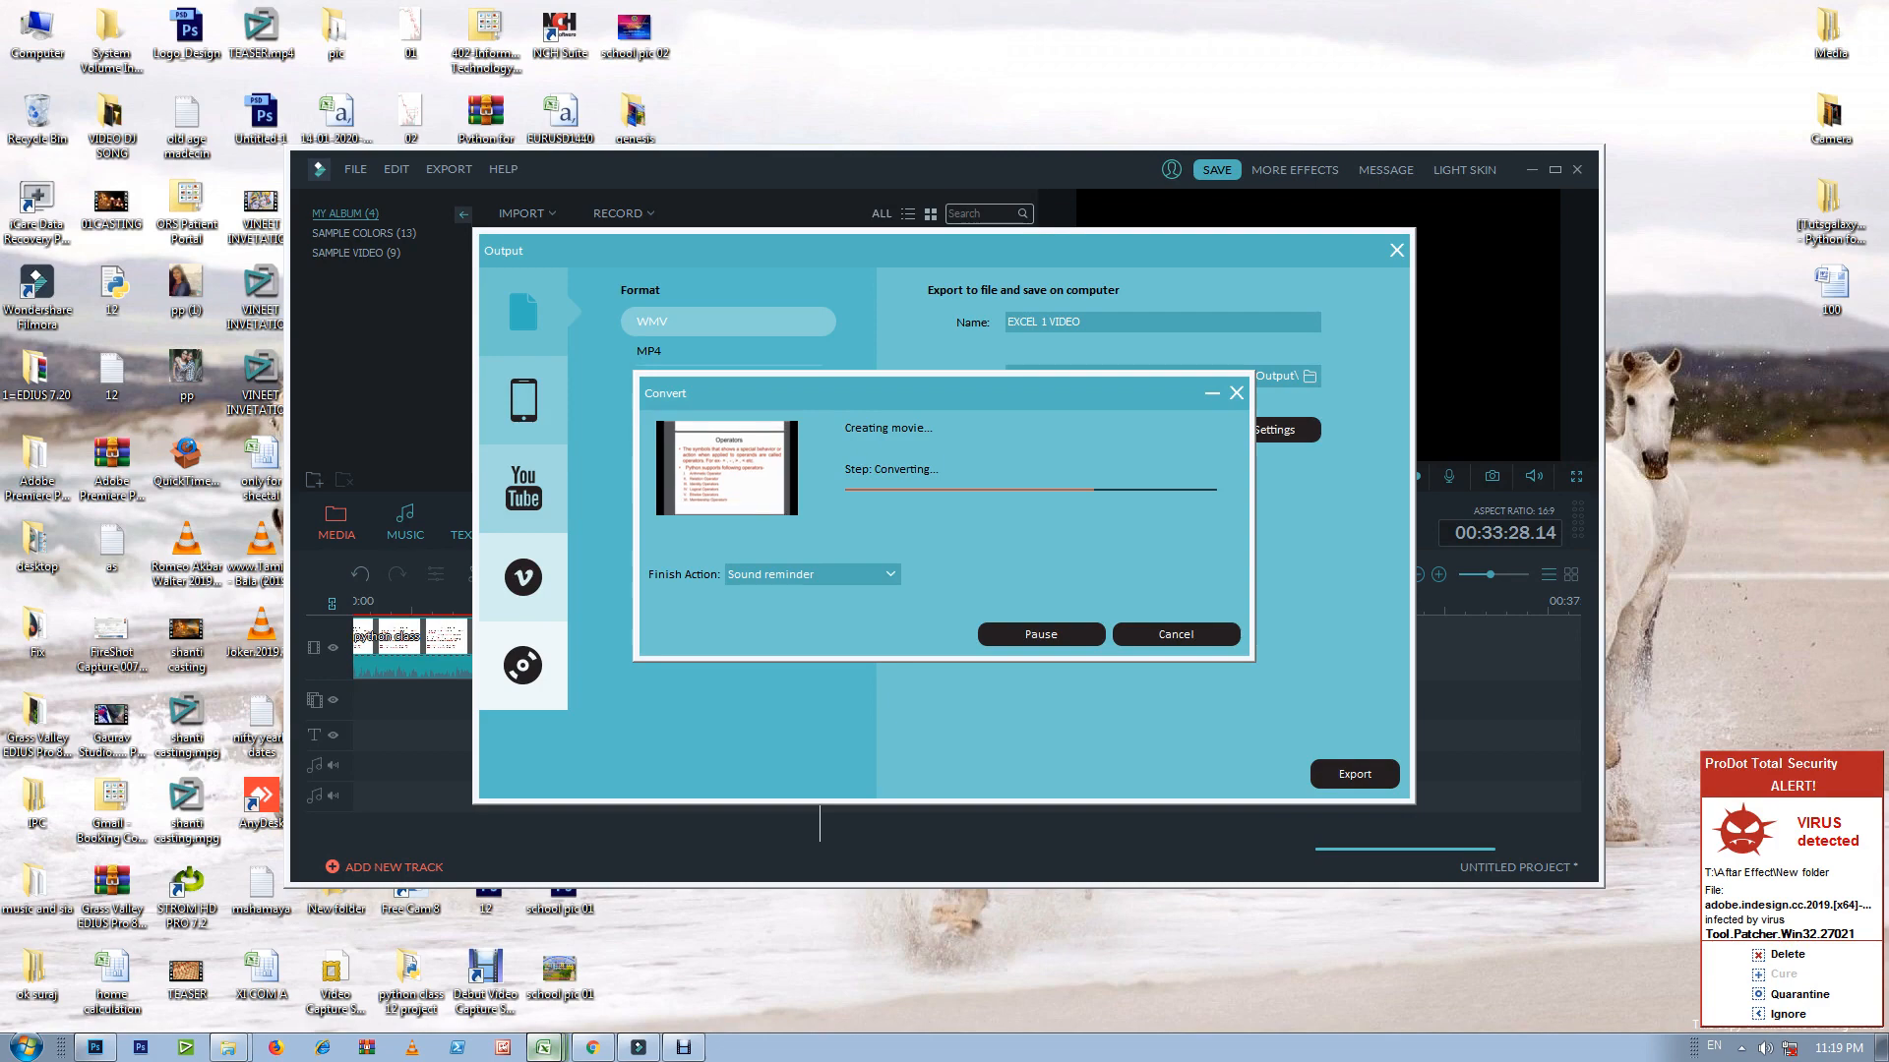
click(543, 1047)
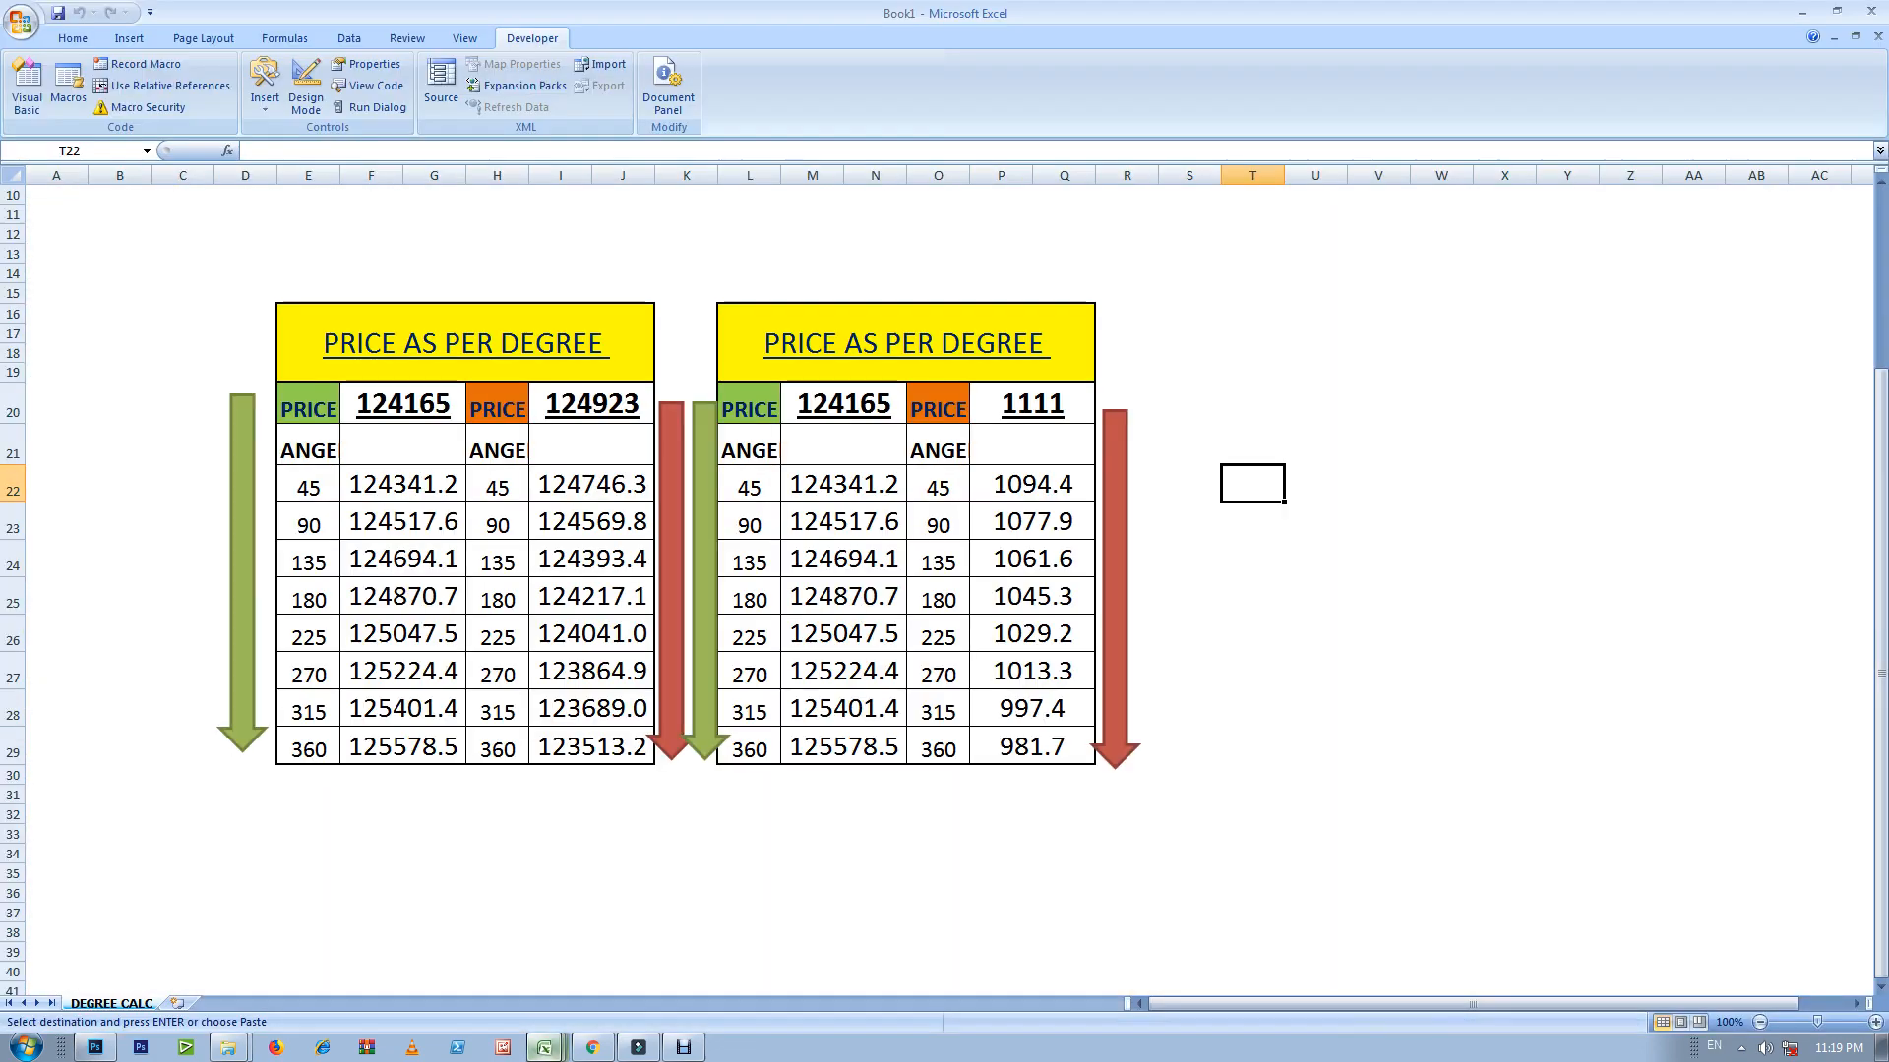
click(544, 1047)
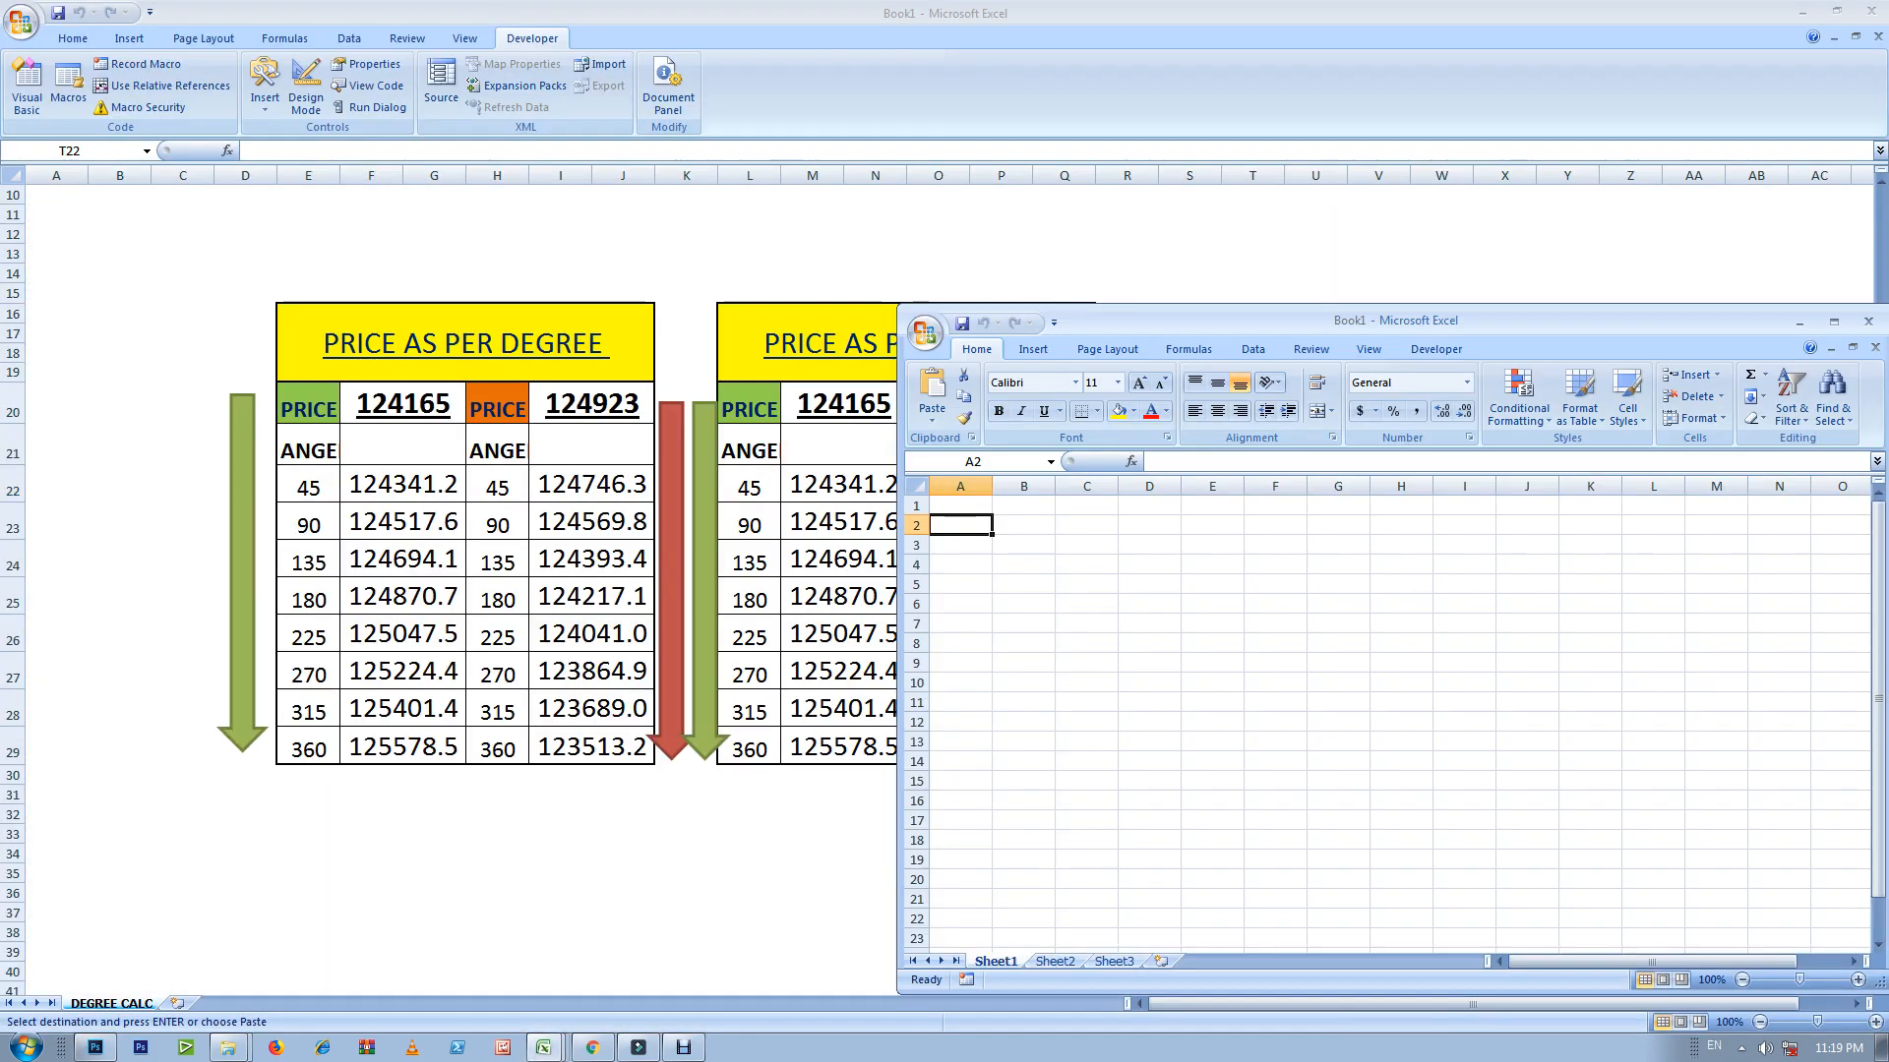
double_click(1180, 320)
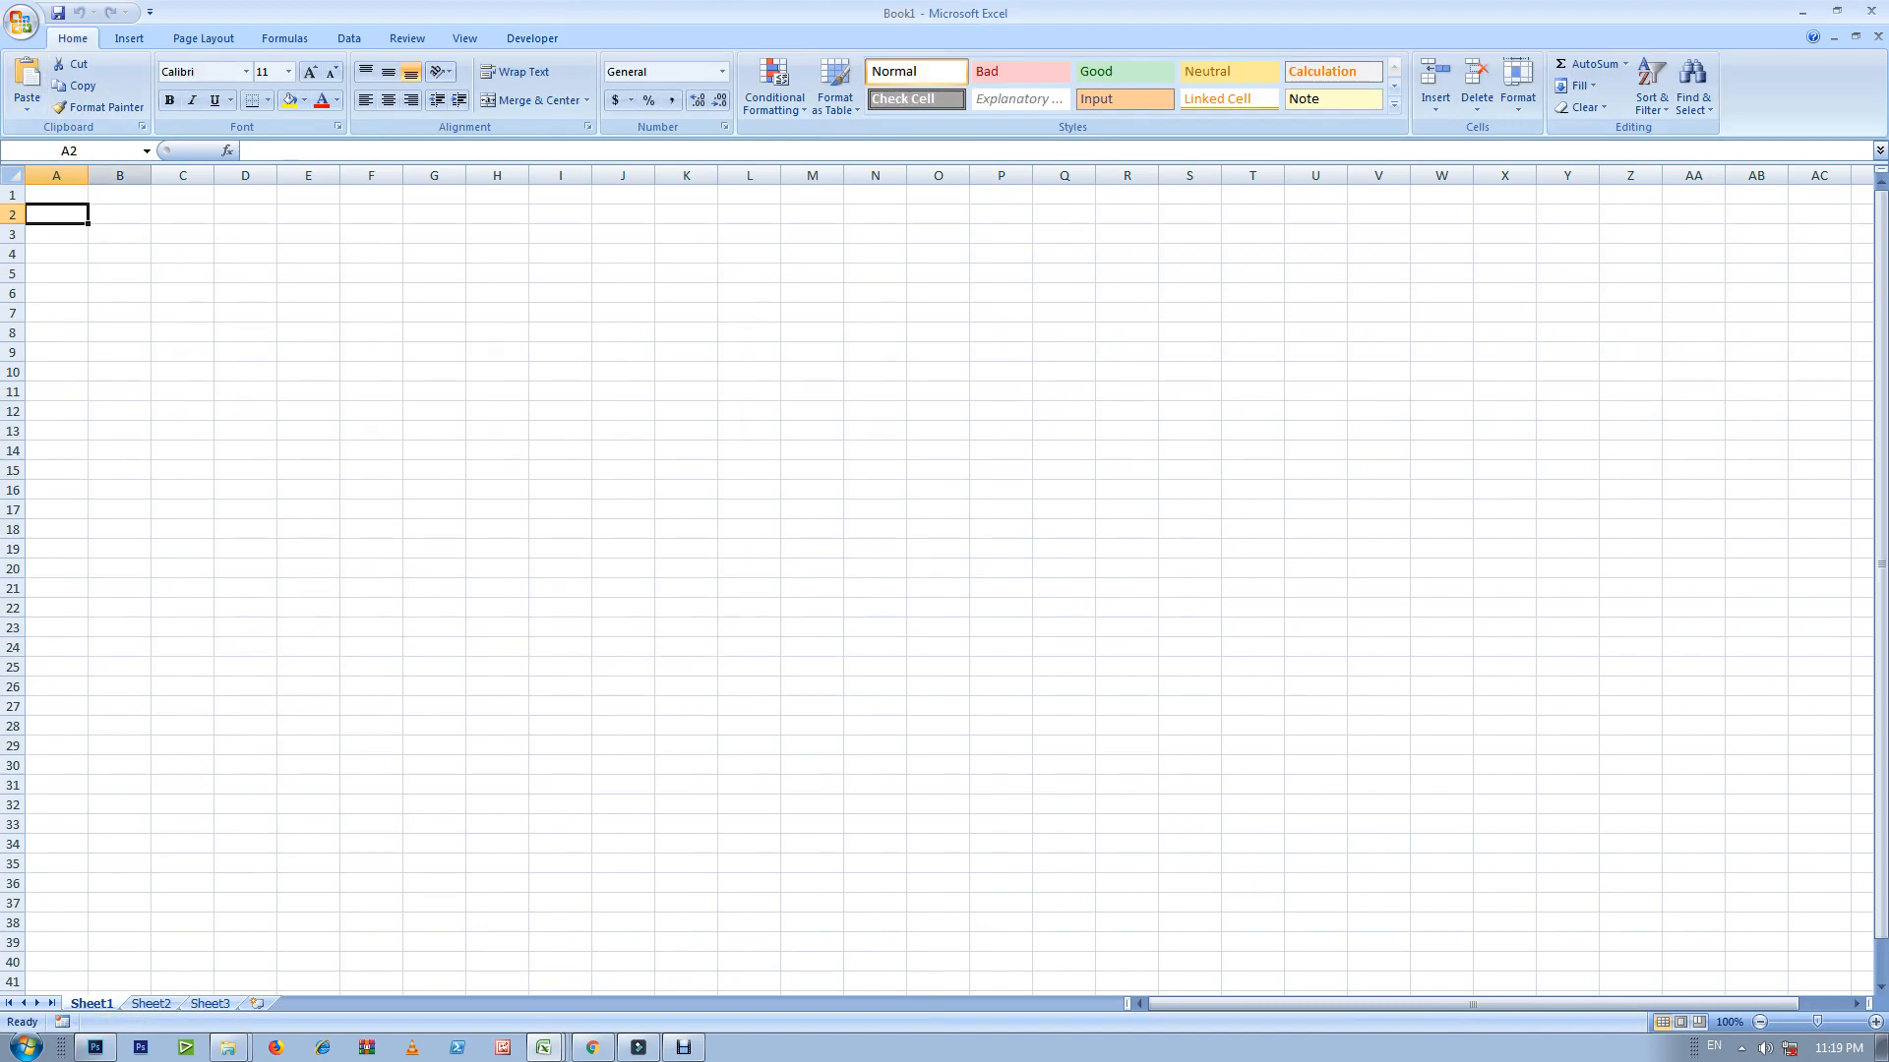
key(ctrl+v)
Step: Autofit the widths of columns B to G on Sheet1 to the pasted data
double_click(466, 175)
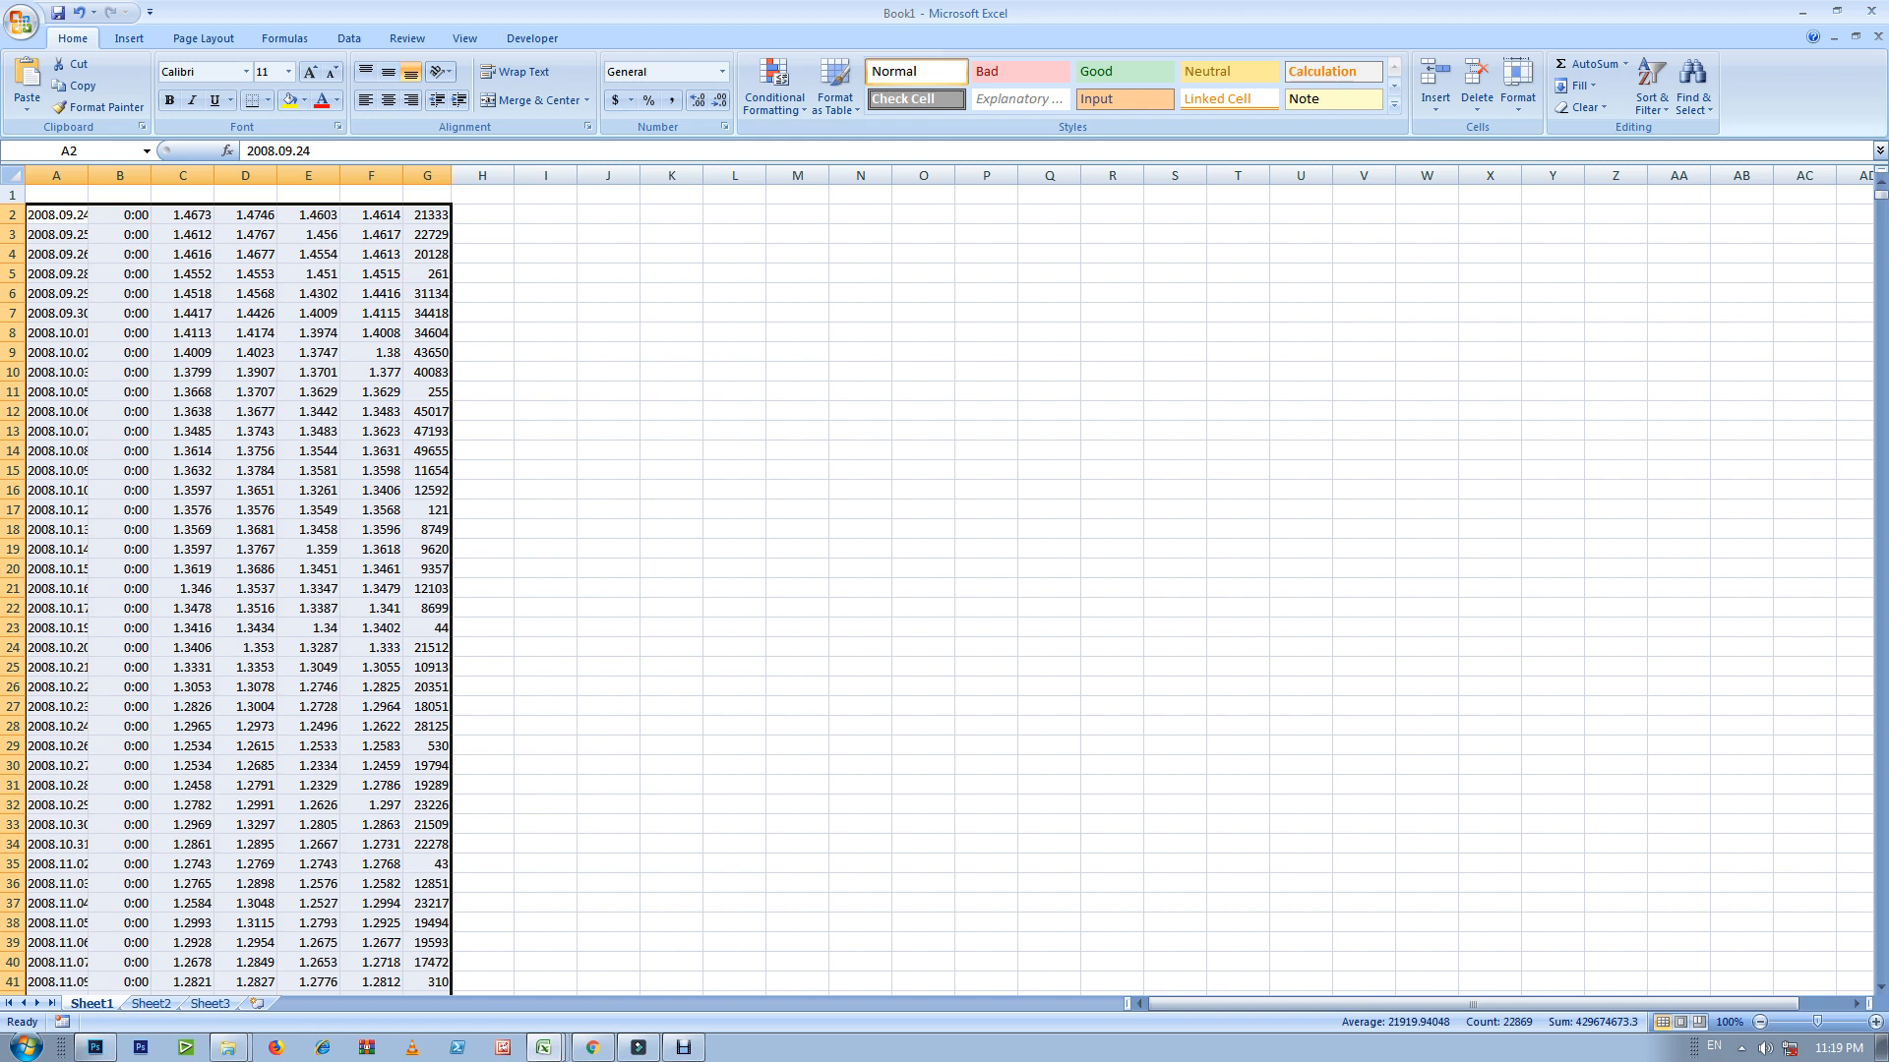
double_click(402, 175)
double_click(341, 175)
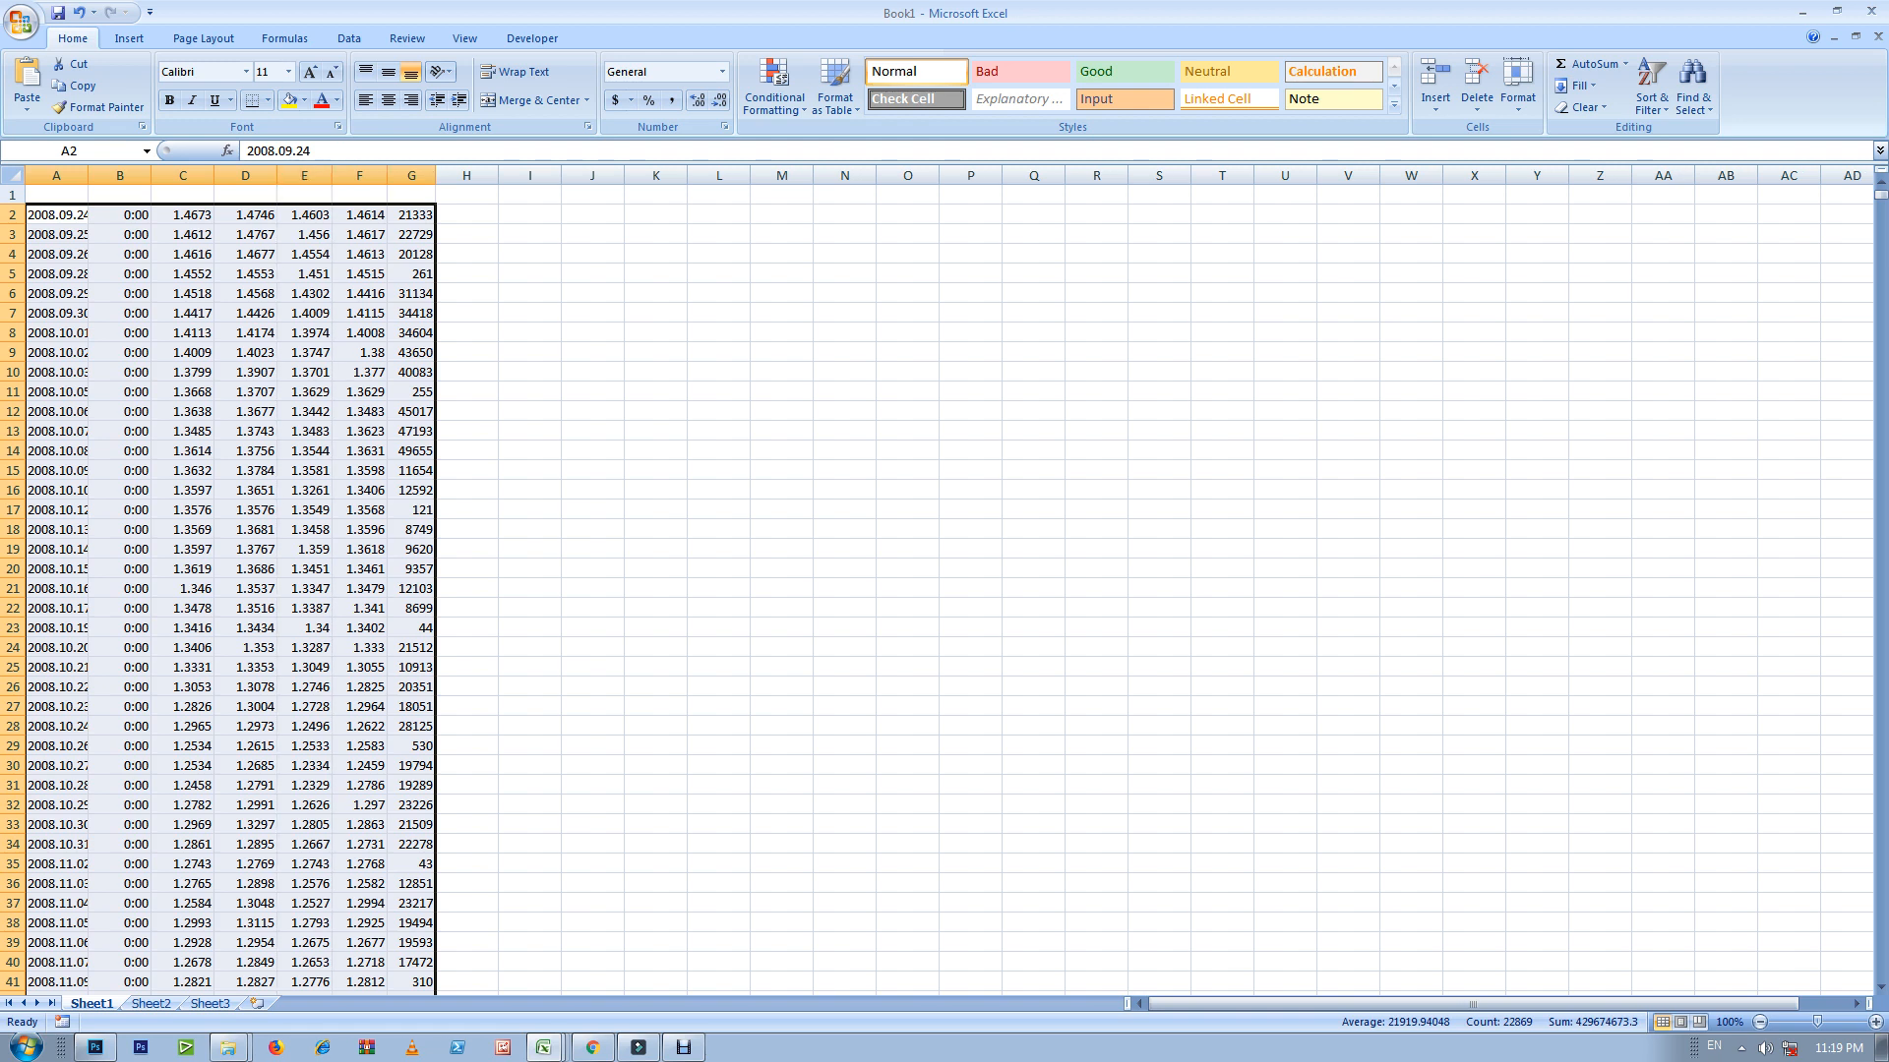
double_click(278, 175)
double_click(215, 175)
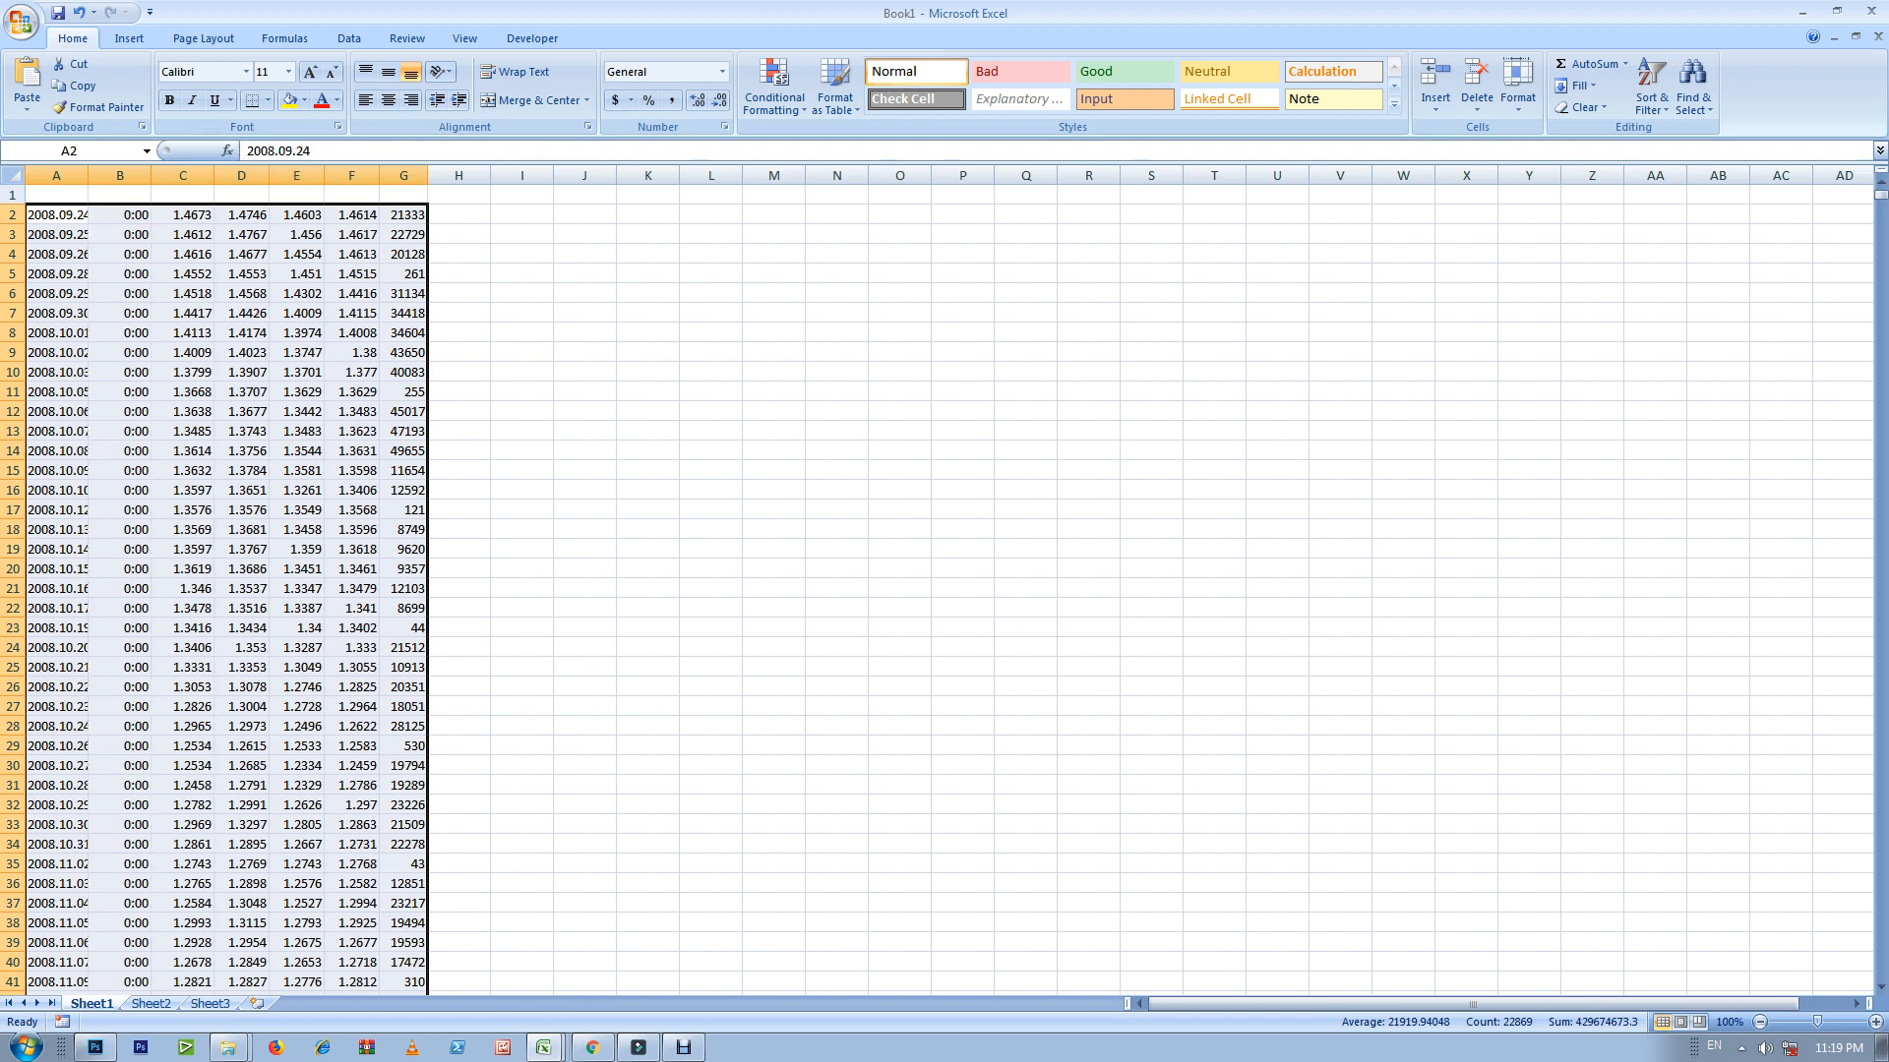
double_click(151, 175)
double_click(182, 176)
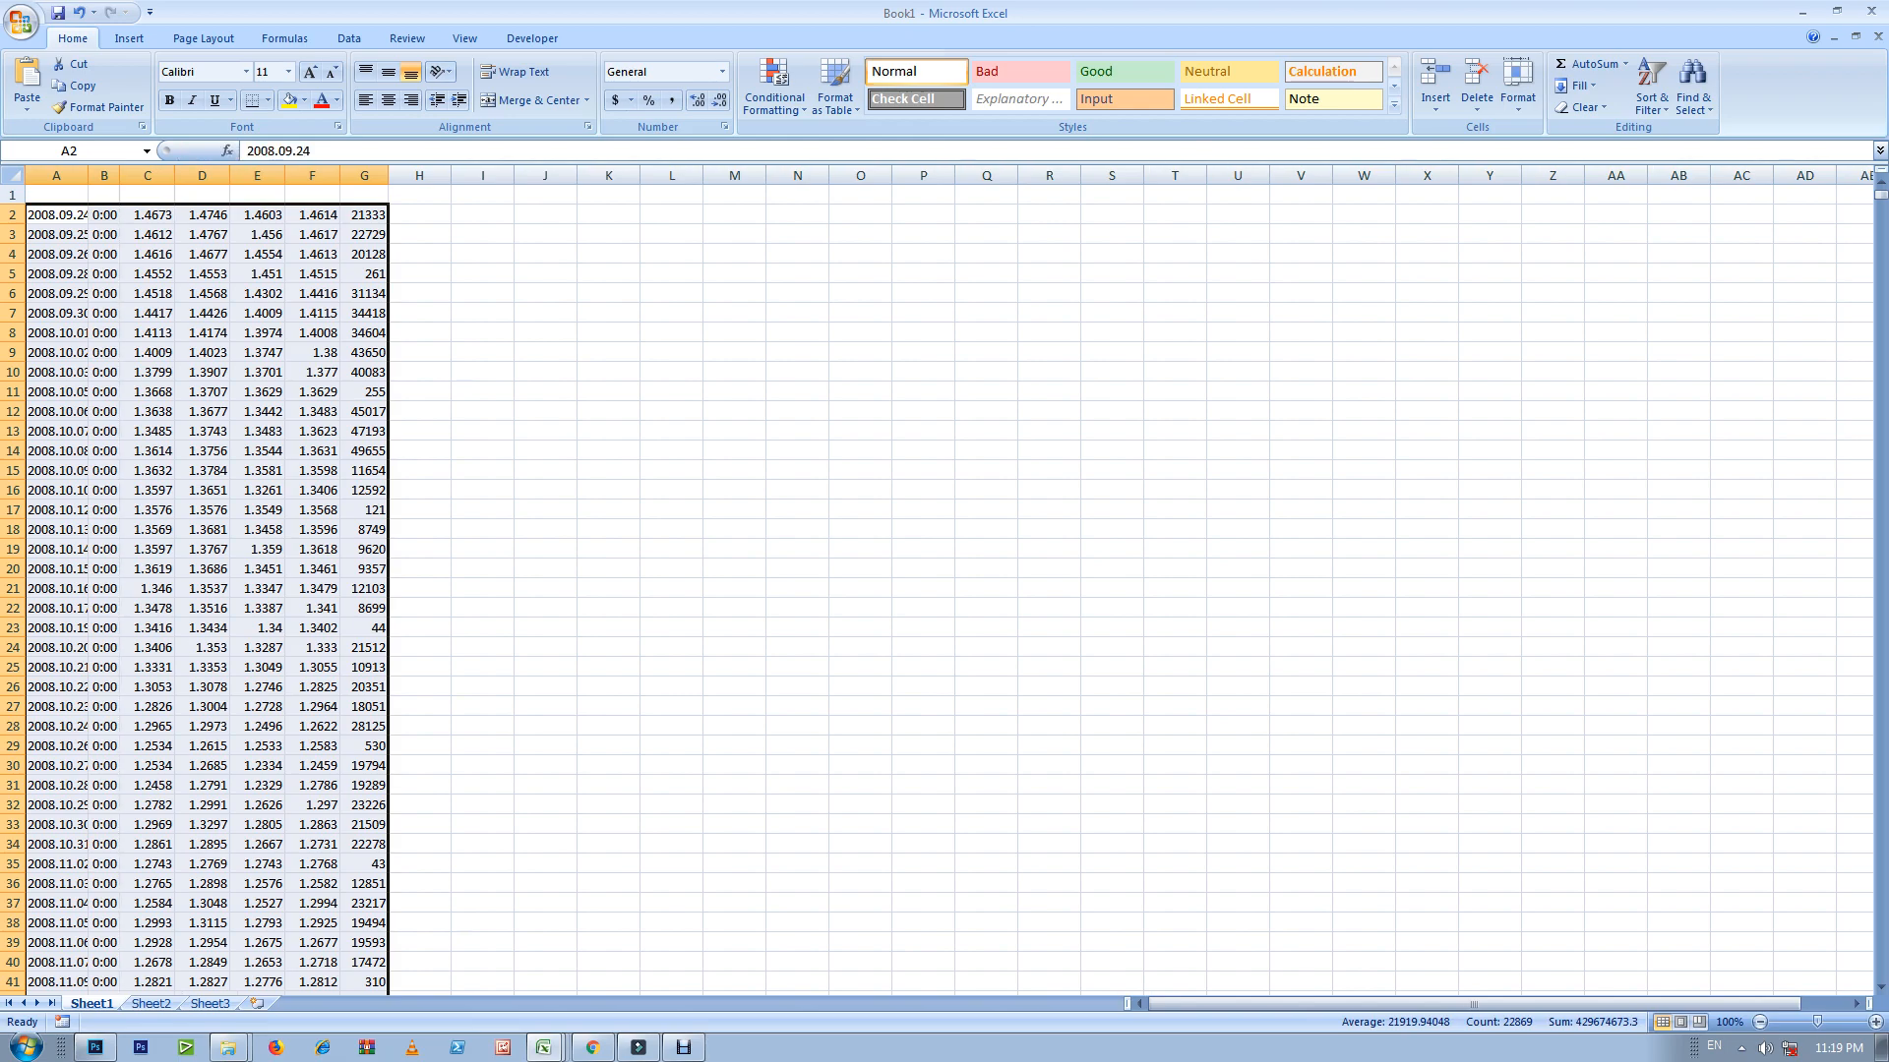
Step: Look through the data pasted on Sheet1 from its first rows down to the 2017 entries
scroll(196, 590, down, 16)
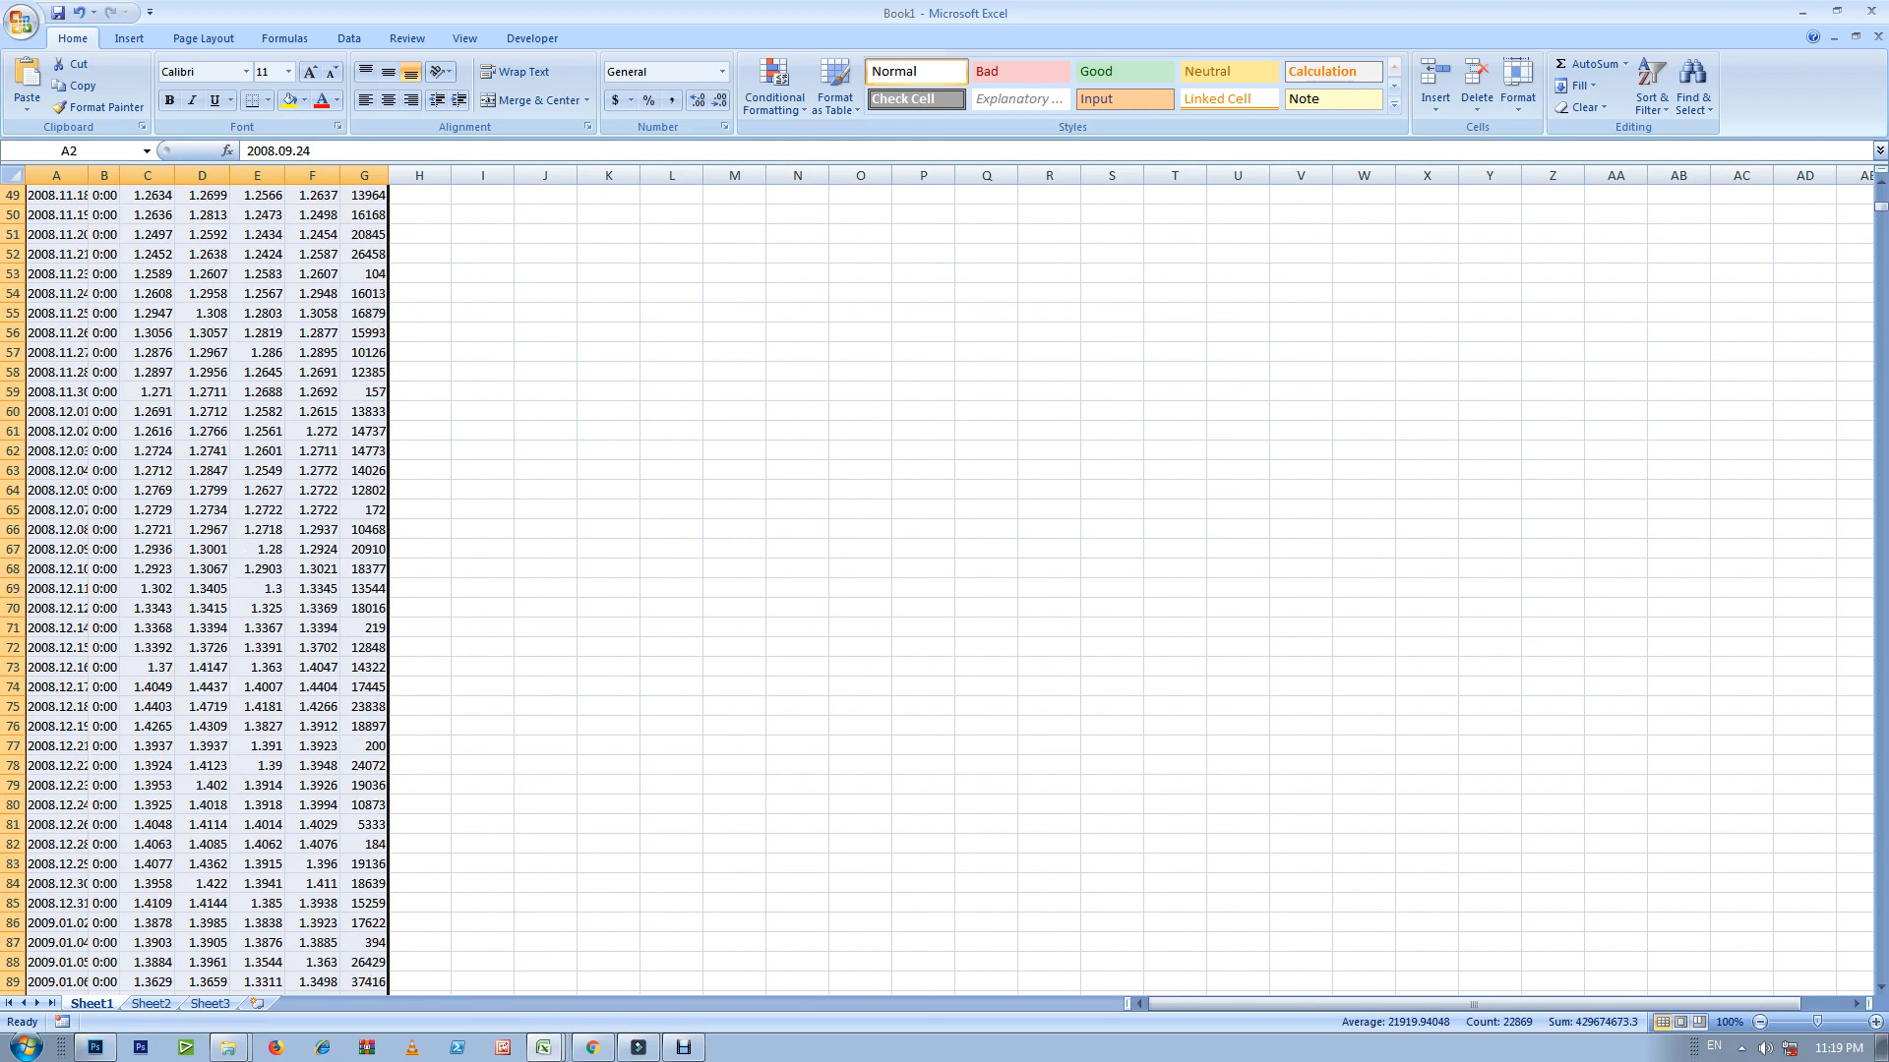
click(1881, 630)
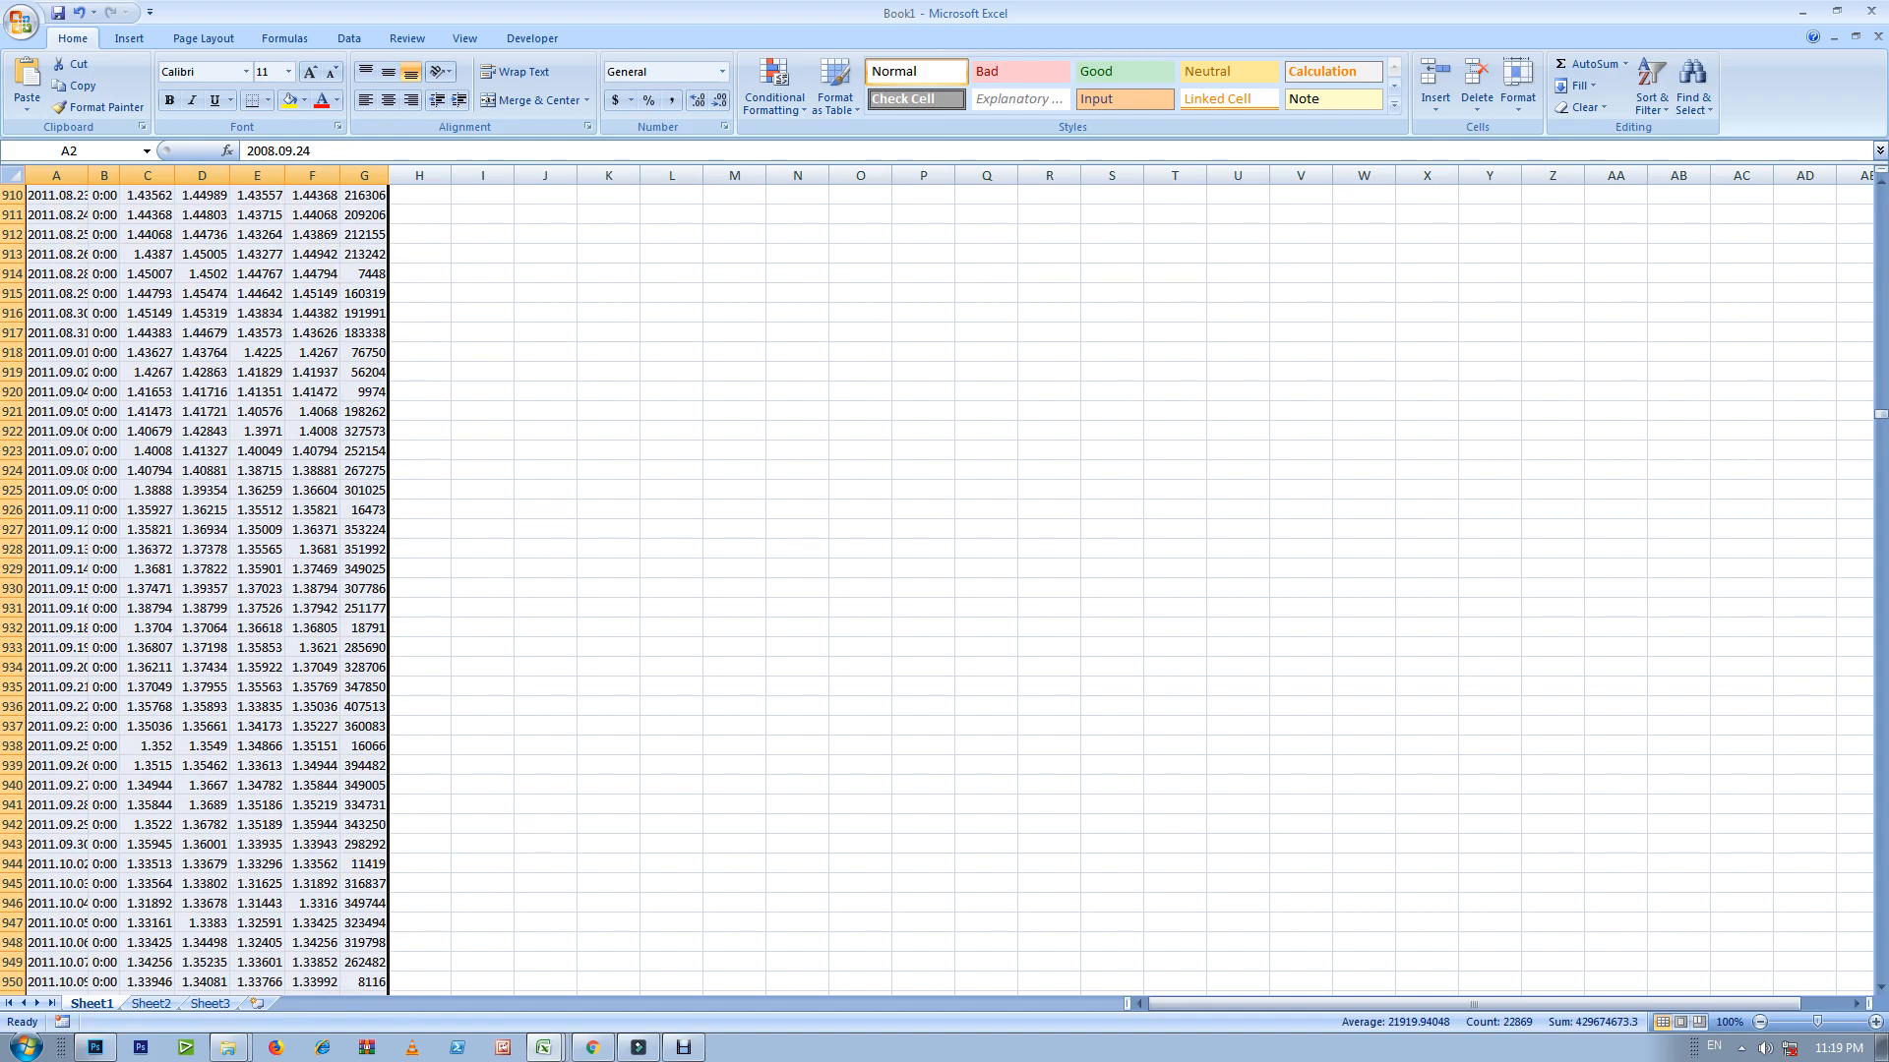
drag(1881, 414, 1881, 698)
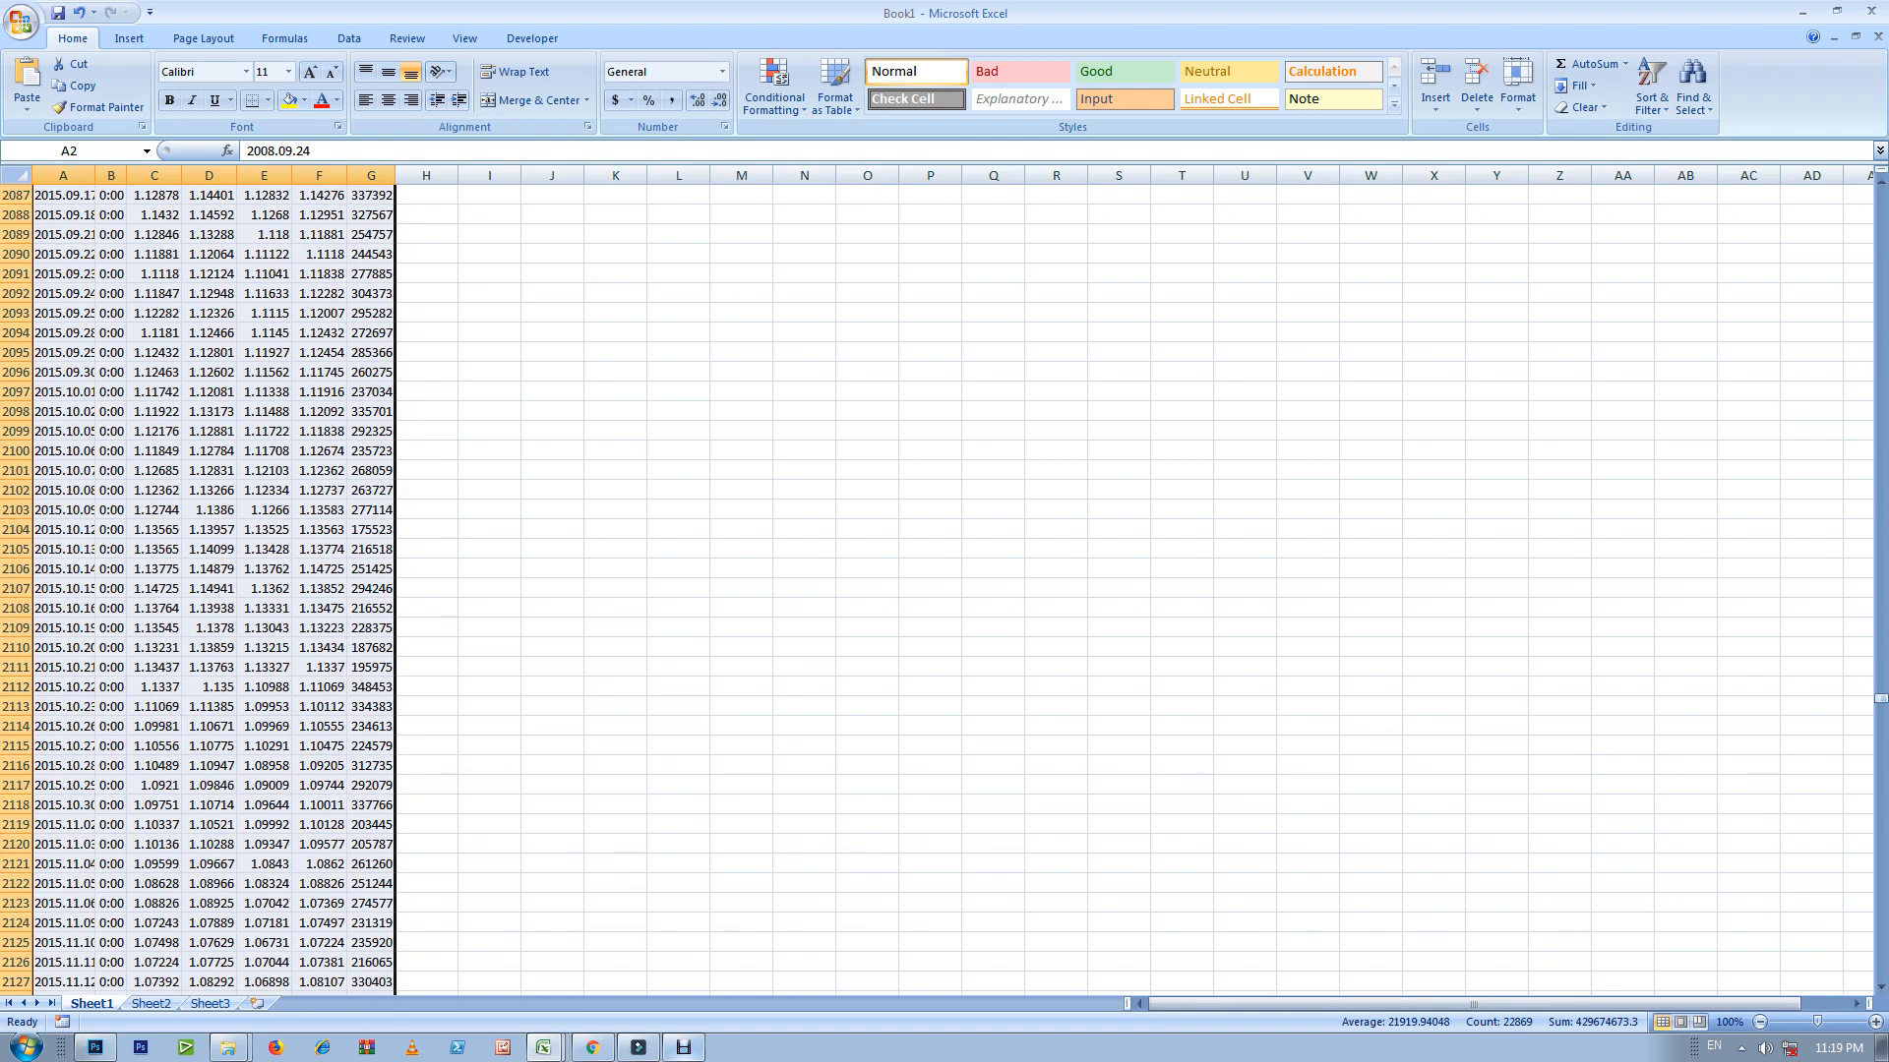
click(684, 1048)
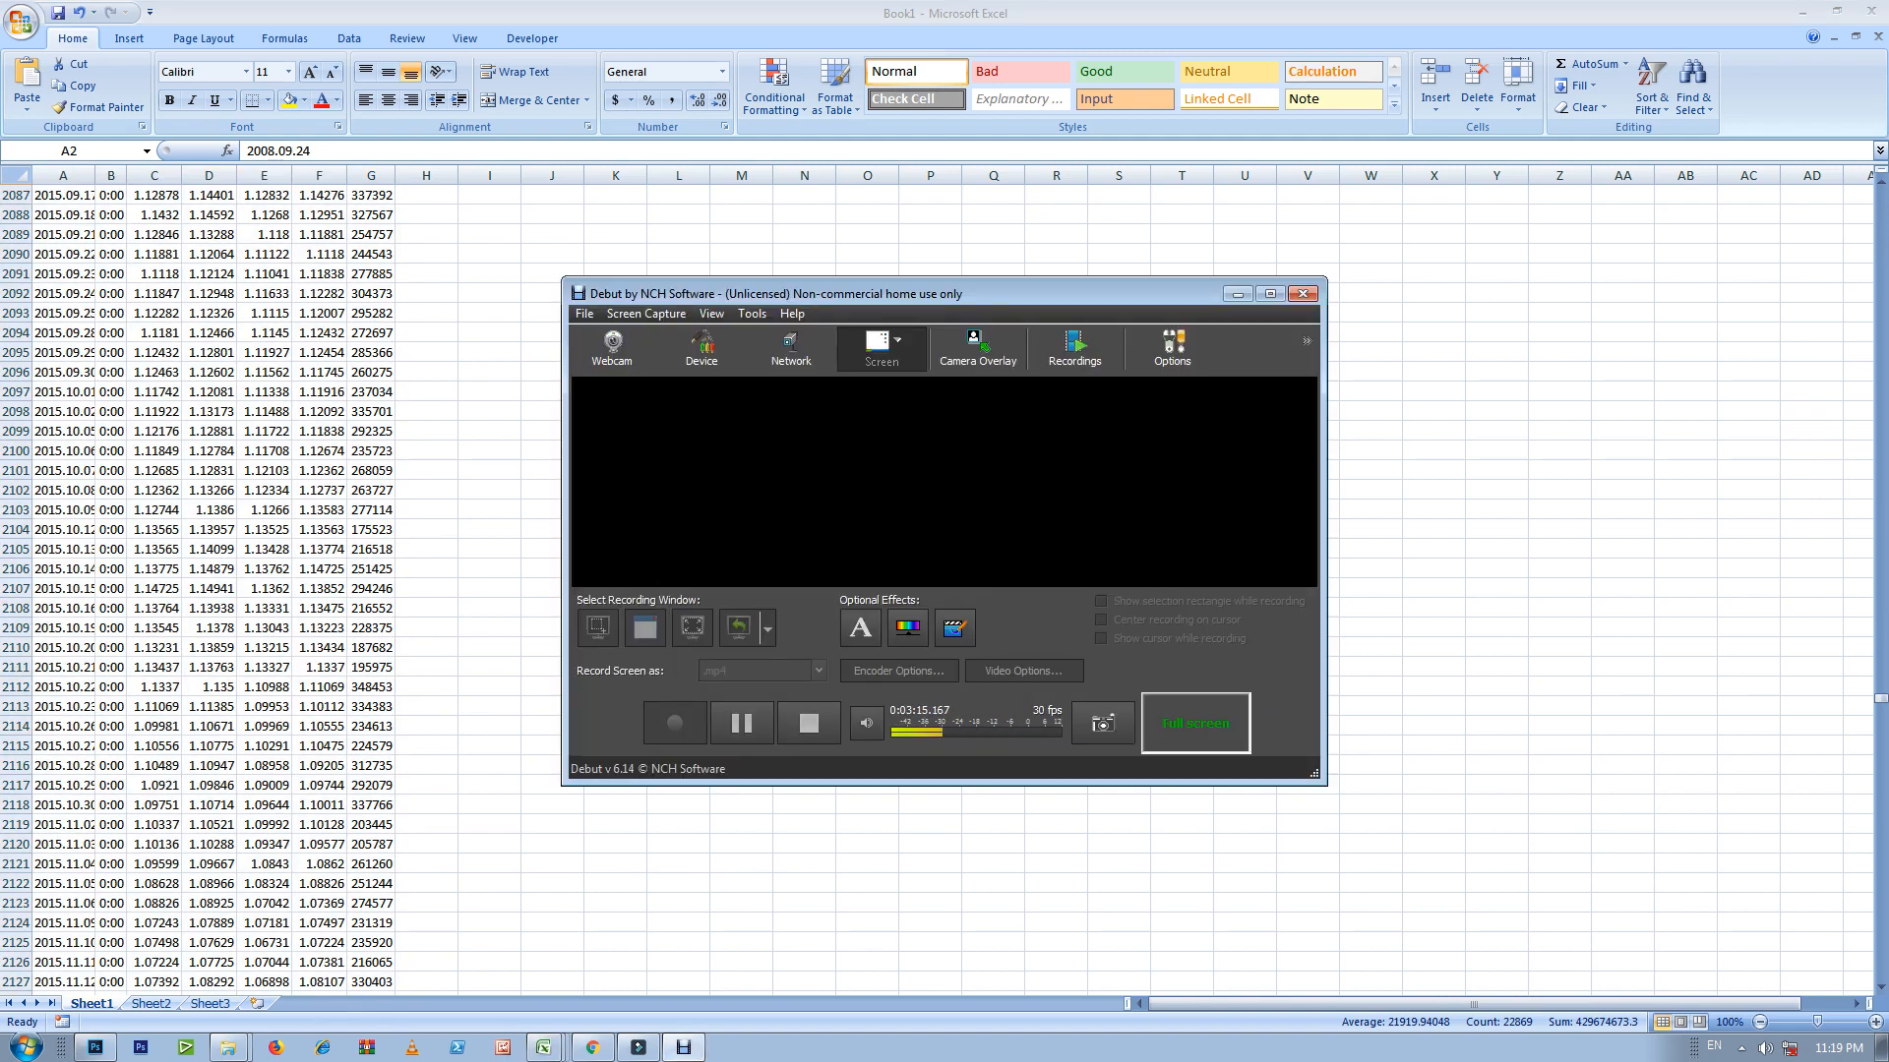
click(741, 724)
scroll(196, 590, down, 5)
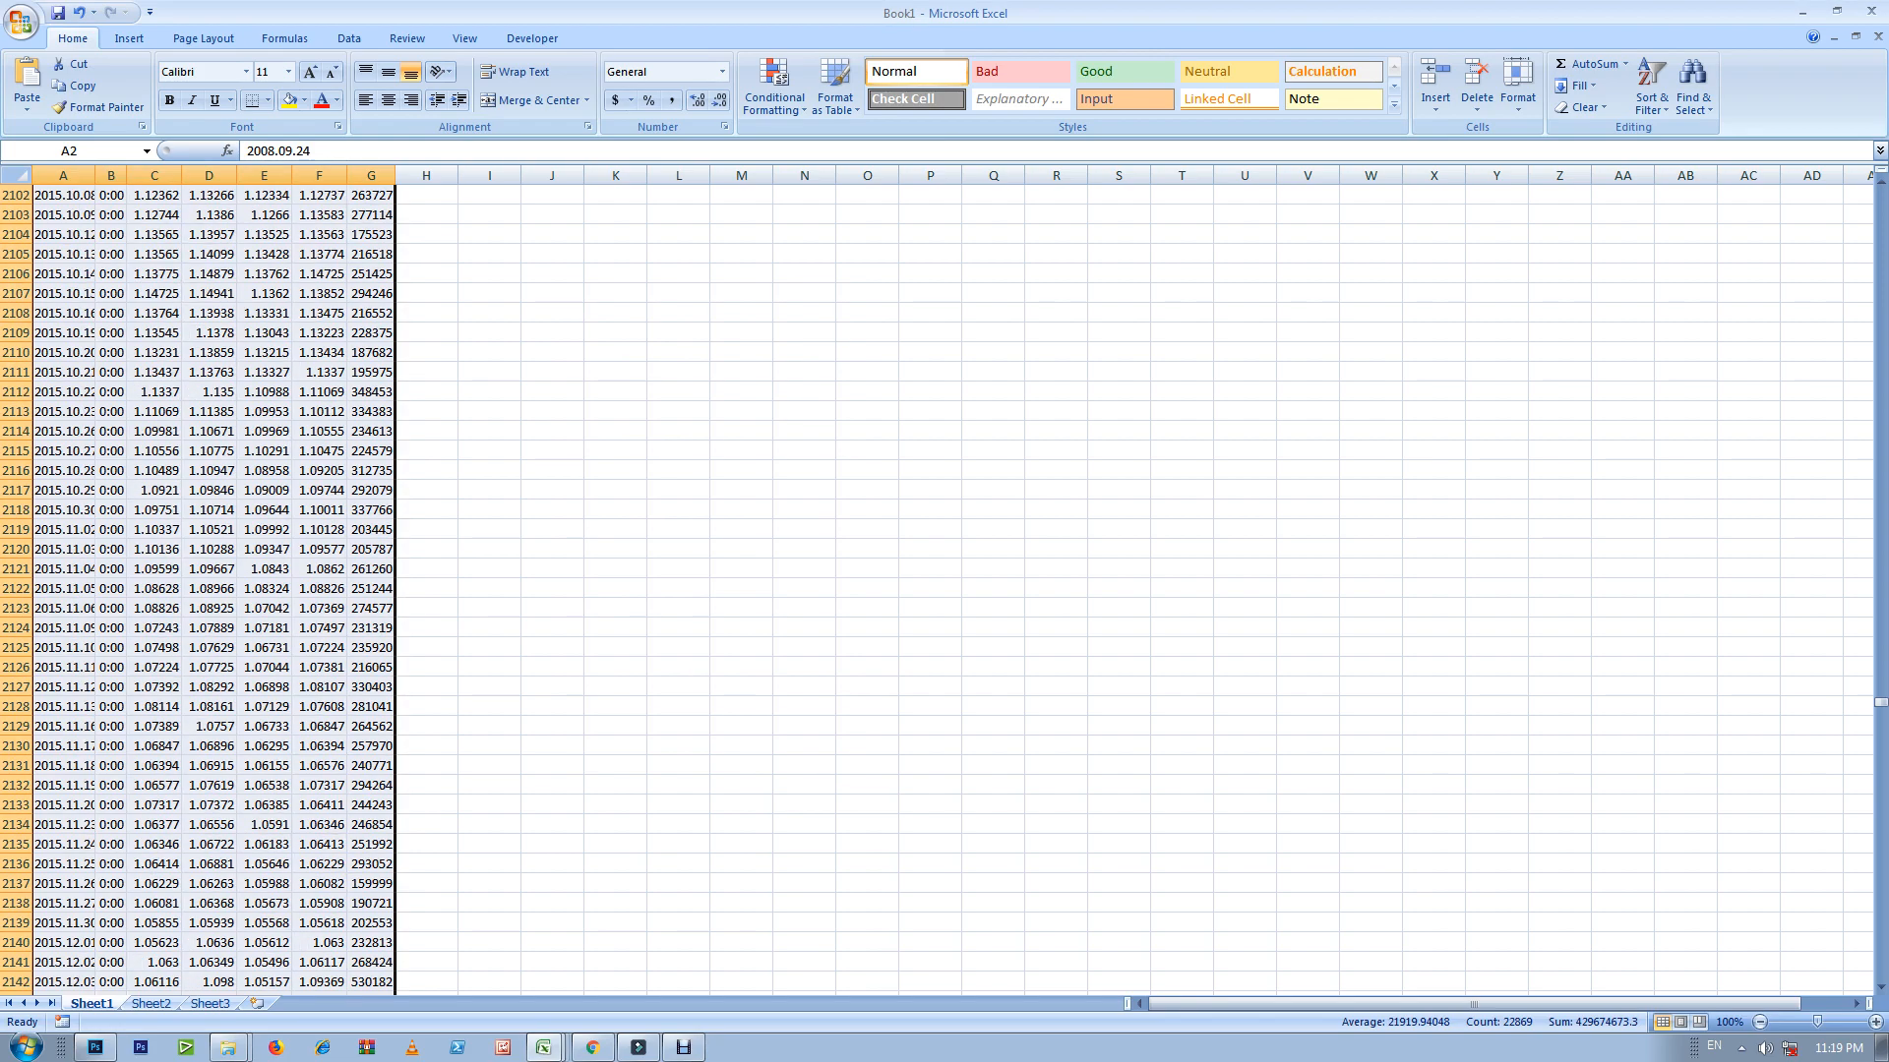
scroll(197, 590, down, 20)
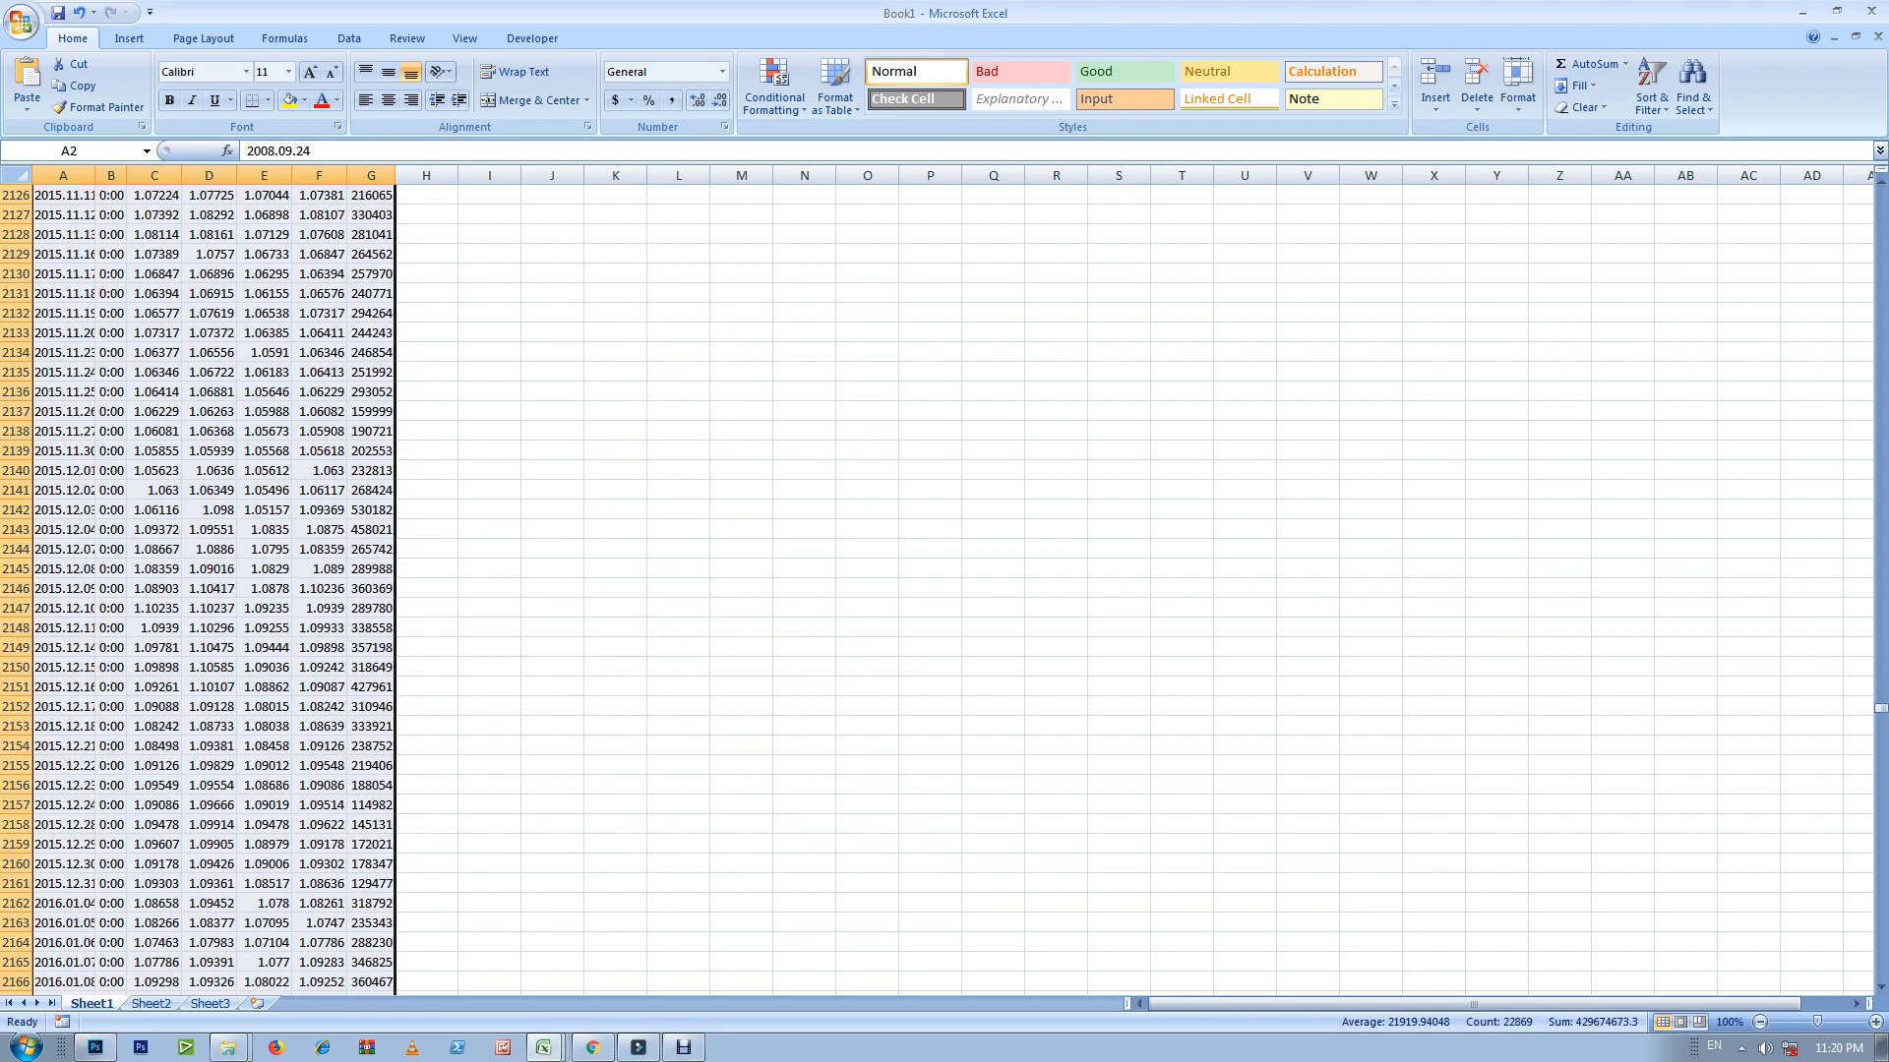
drag(1880, 720, 1881, 824)
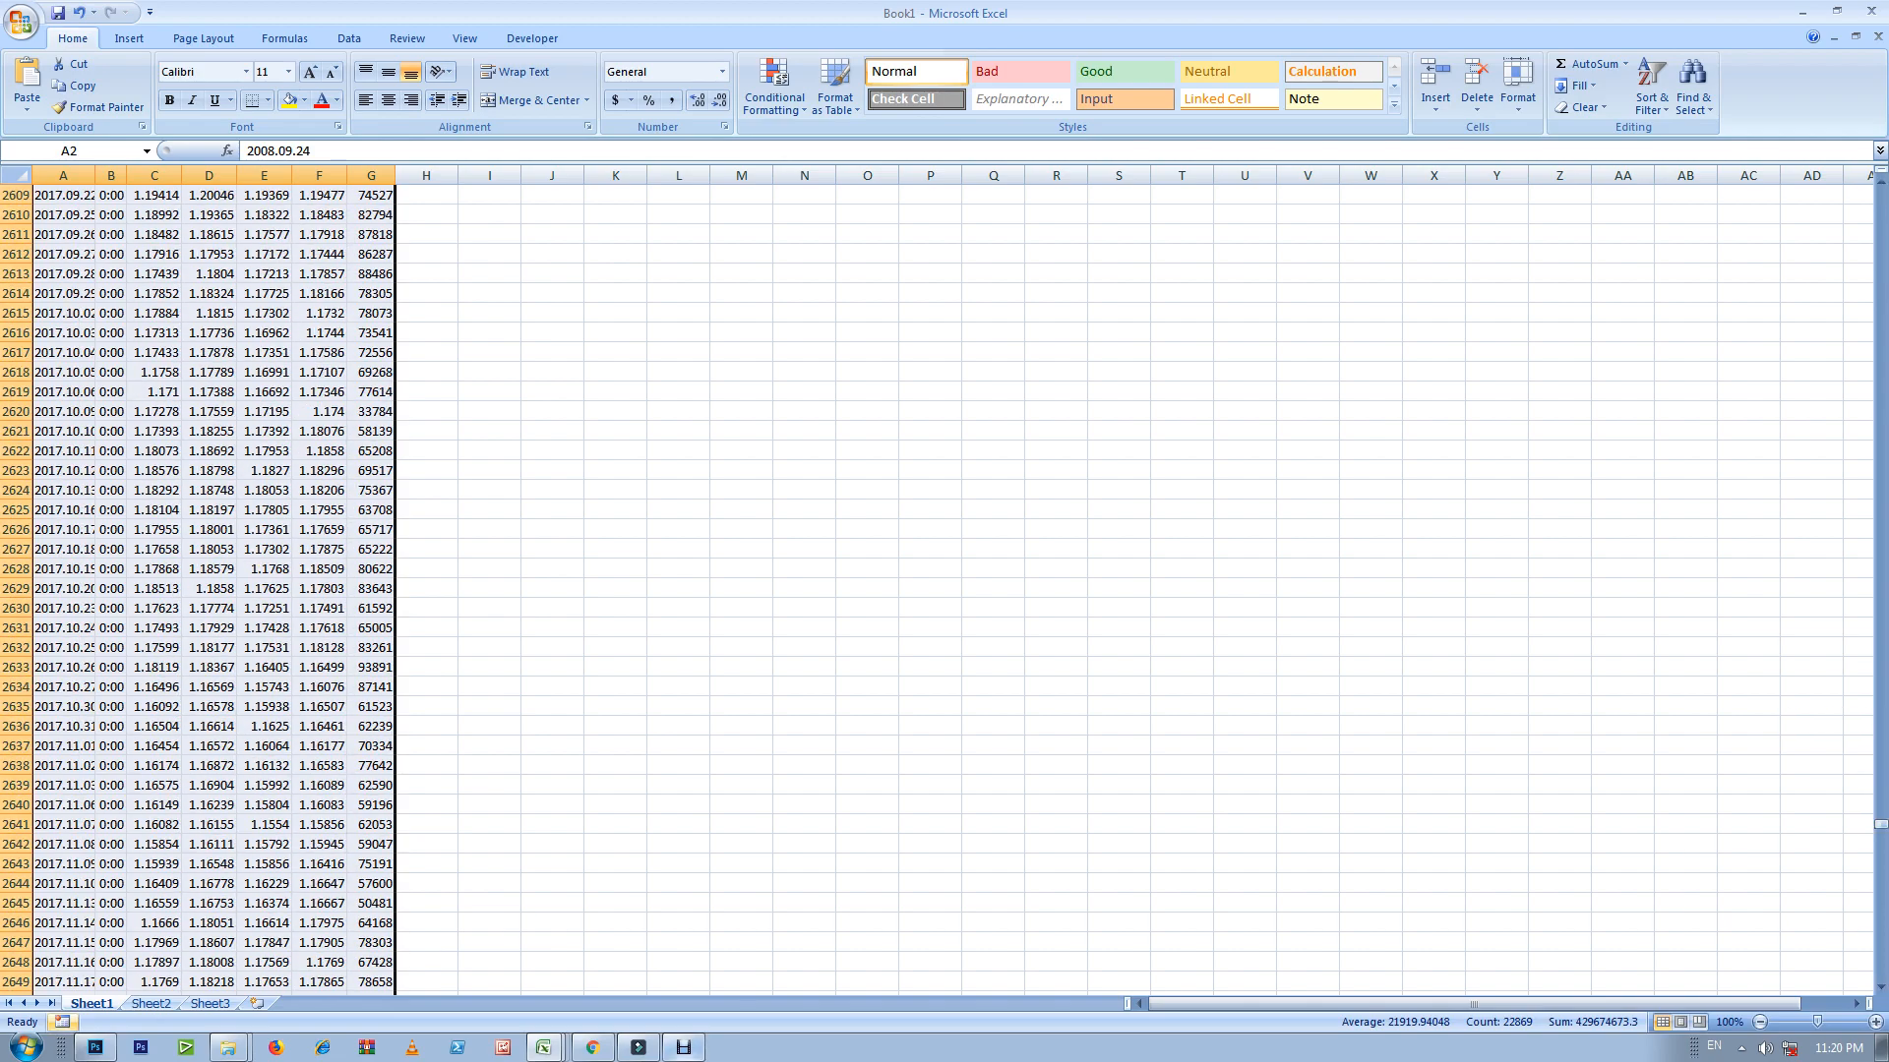
click(685, 1049)
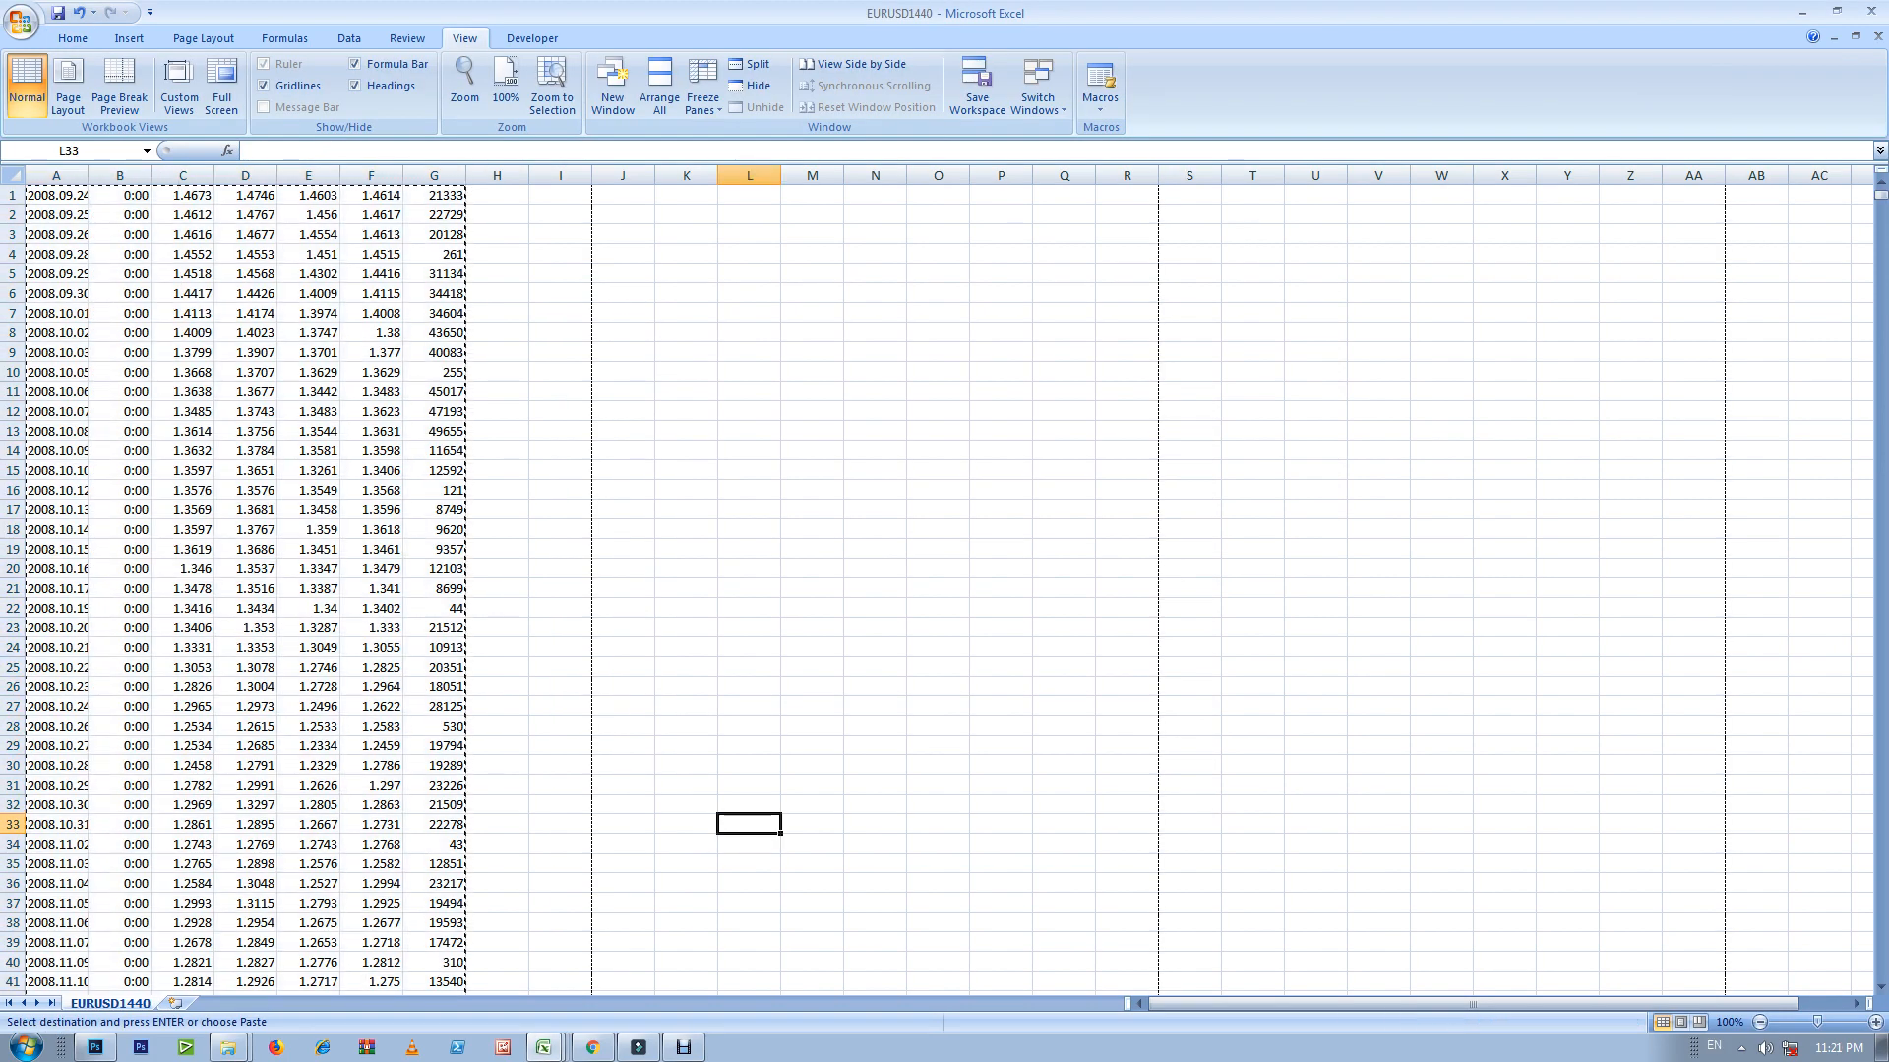
Step: Set the page margins of the EURUSD1440 sheet to the Narrow preset
scroll(944, 591, down, 5)
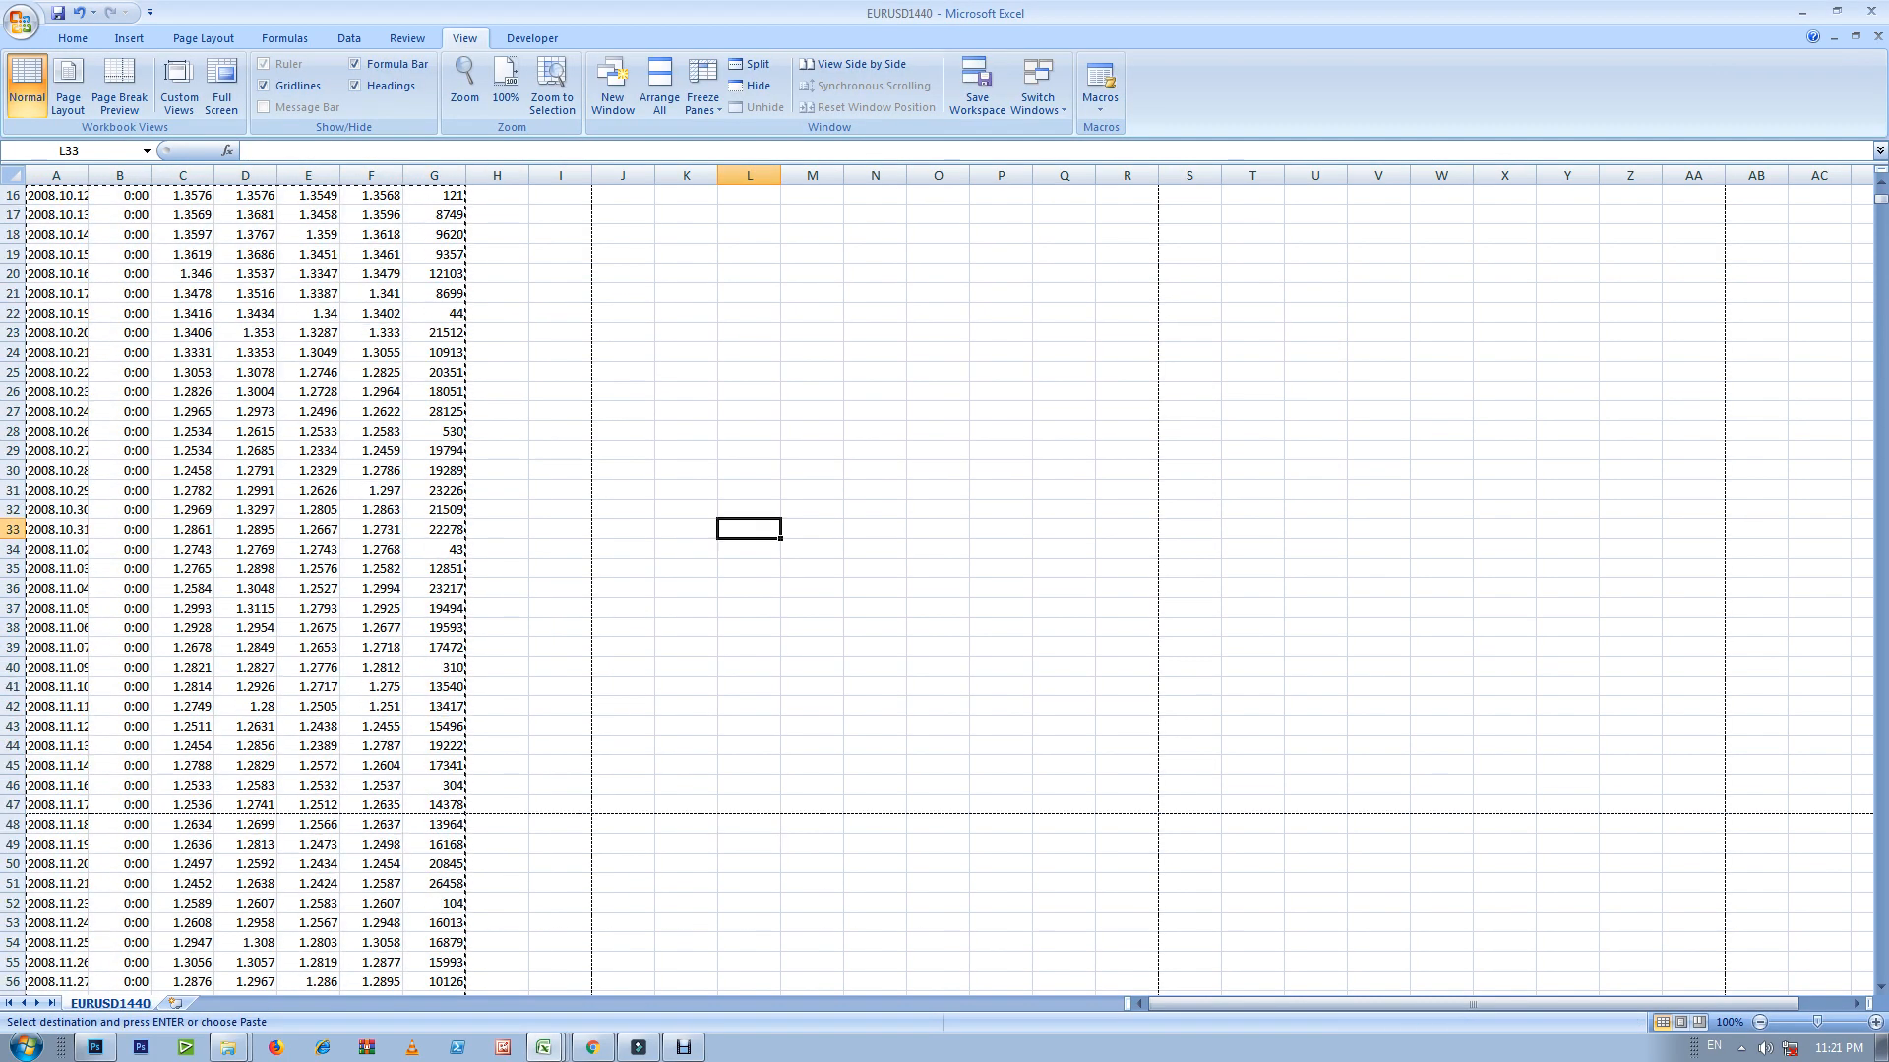
scroll(944, 590, up, 4)
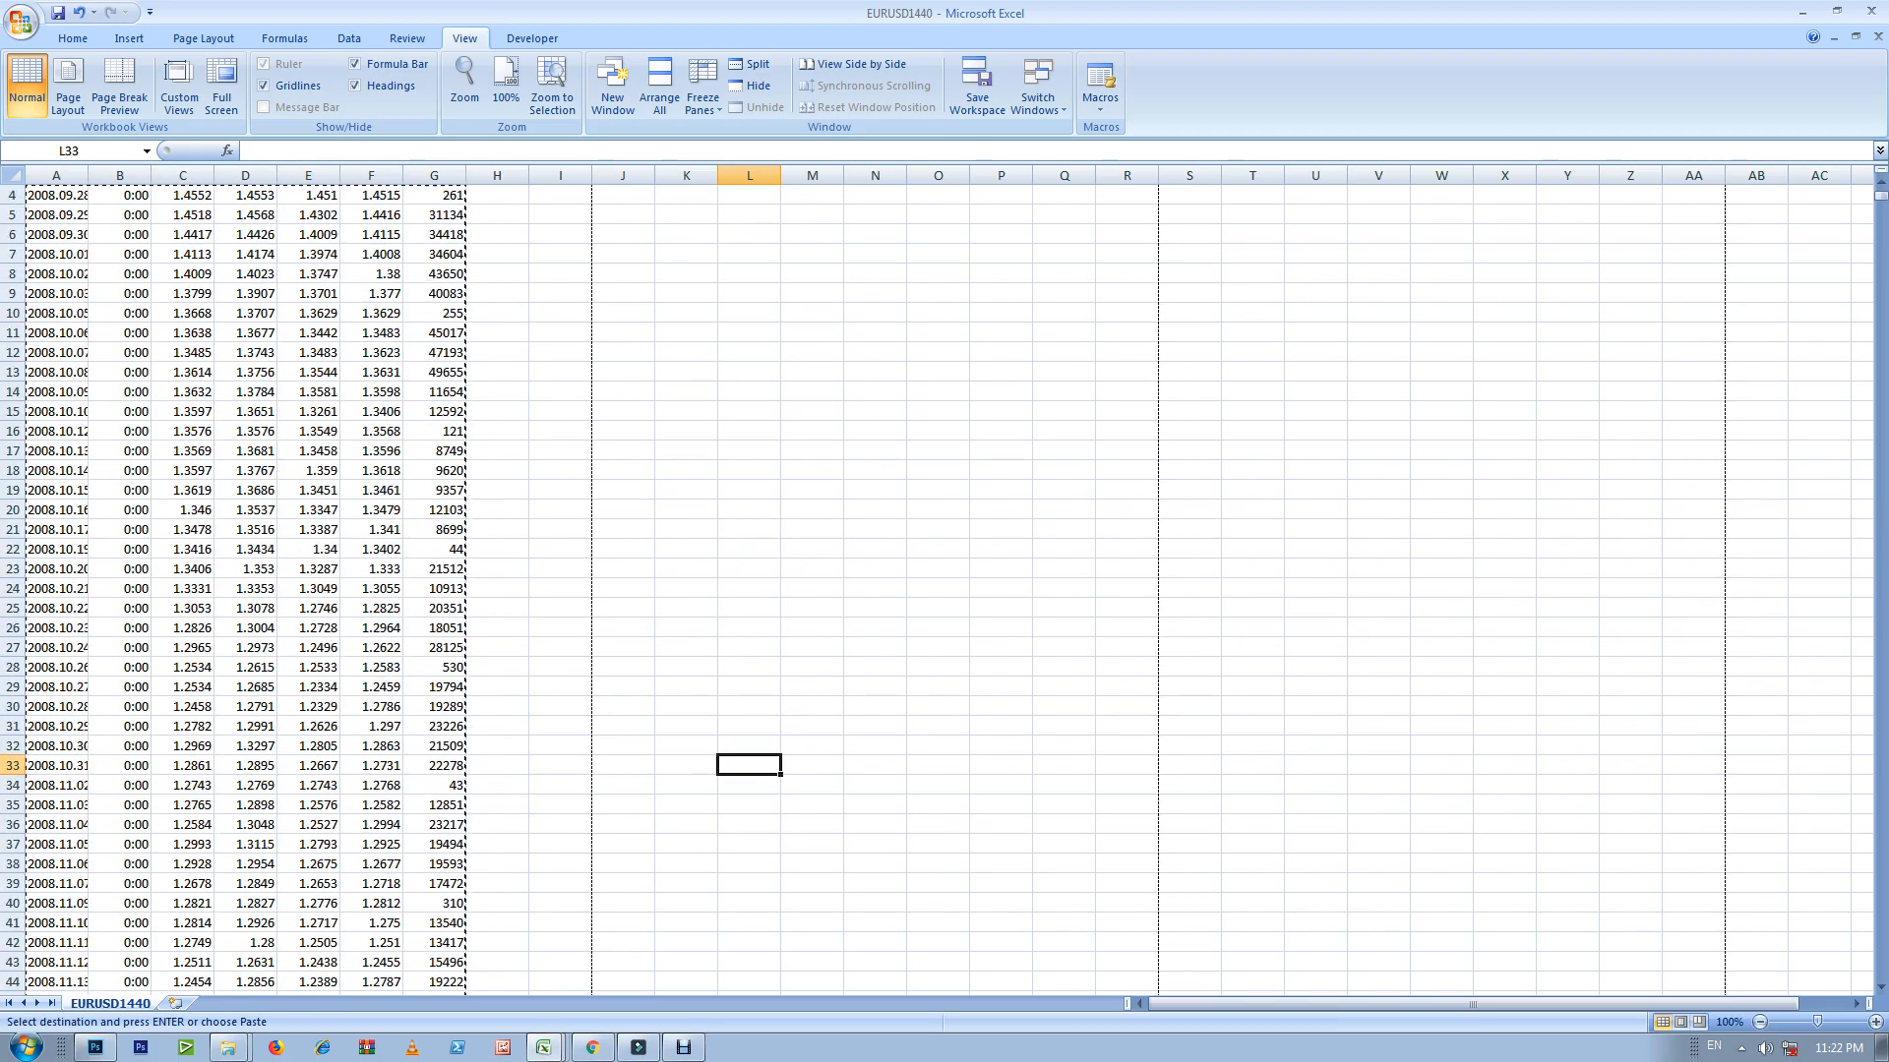
mouse_move(1880, 194)
mouse_down()
mouse_move(1880, 968)
mouse_move(1880, 194)
mouse_up()
scroll(945, 590, down, 2)
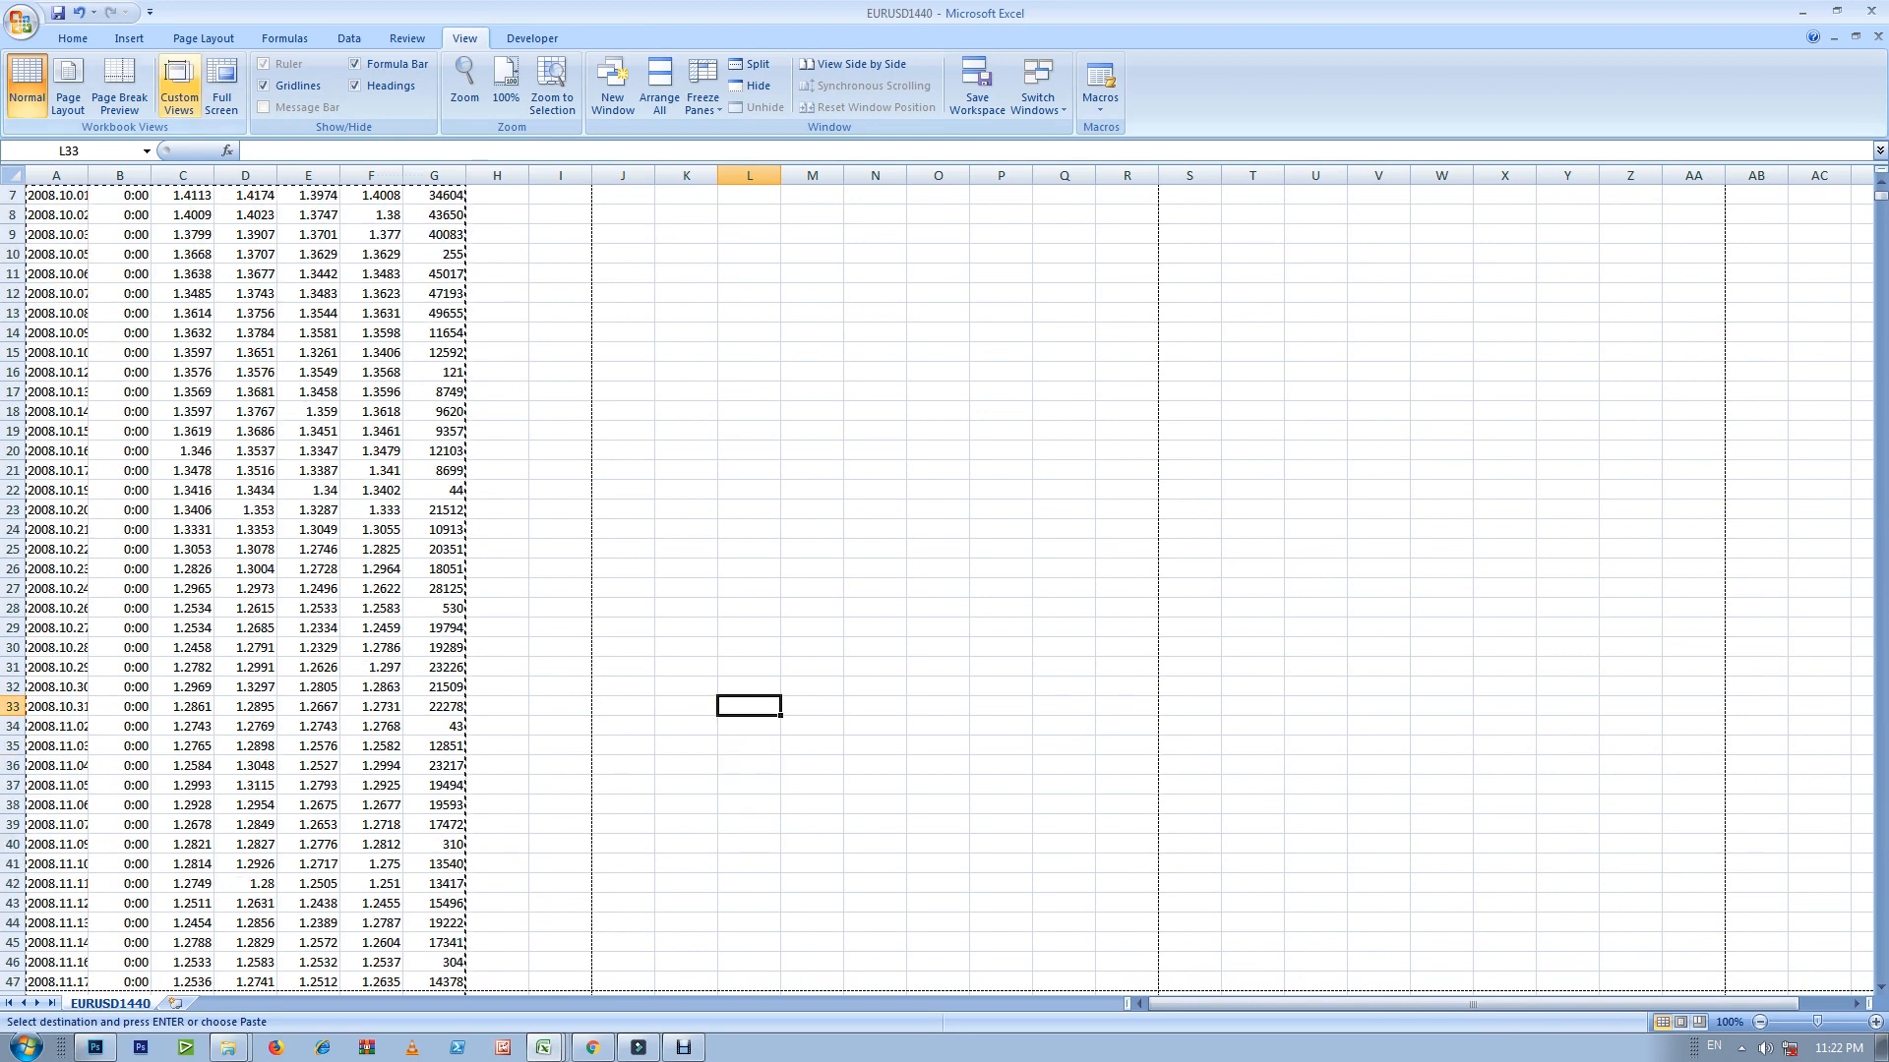
click(203, 38)
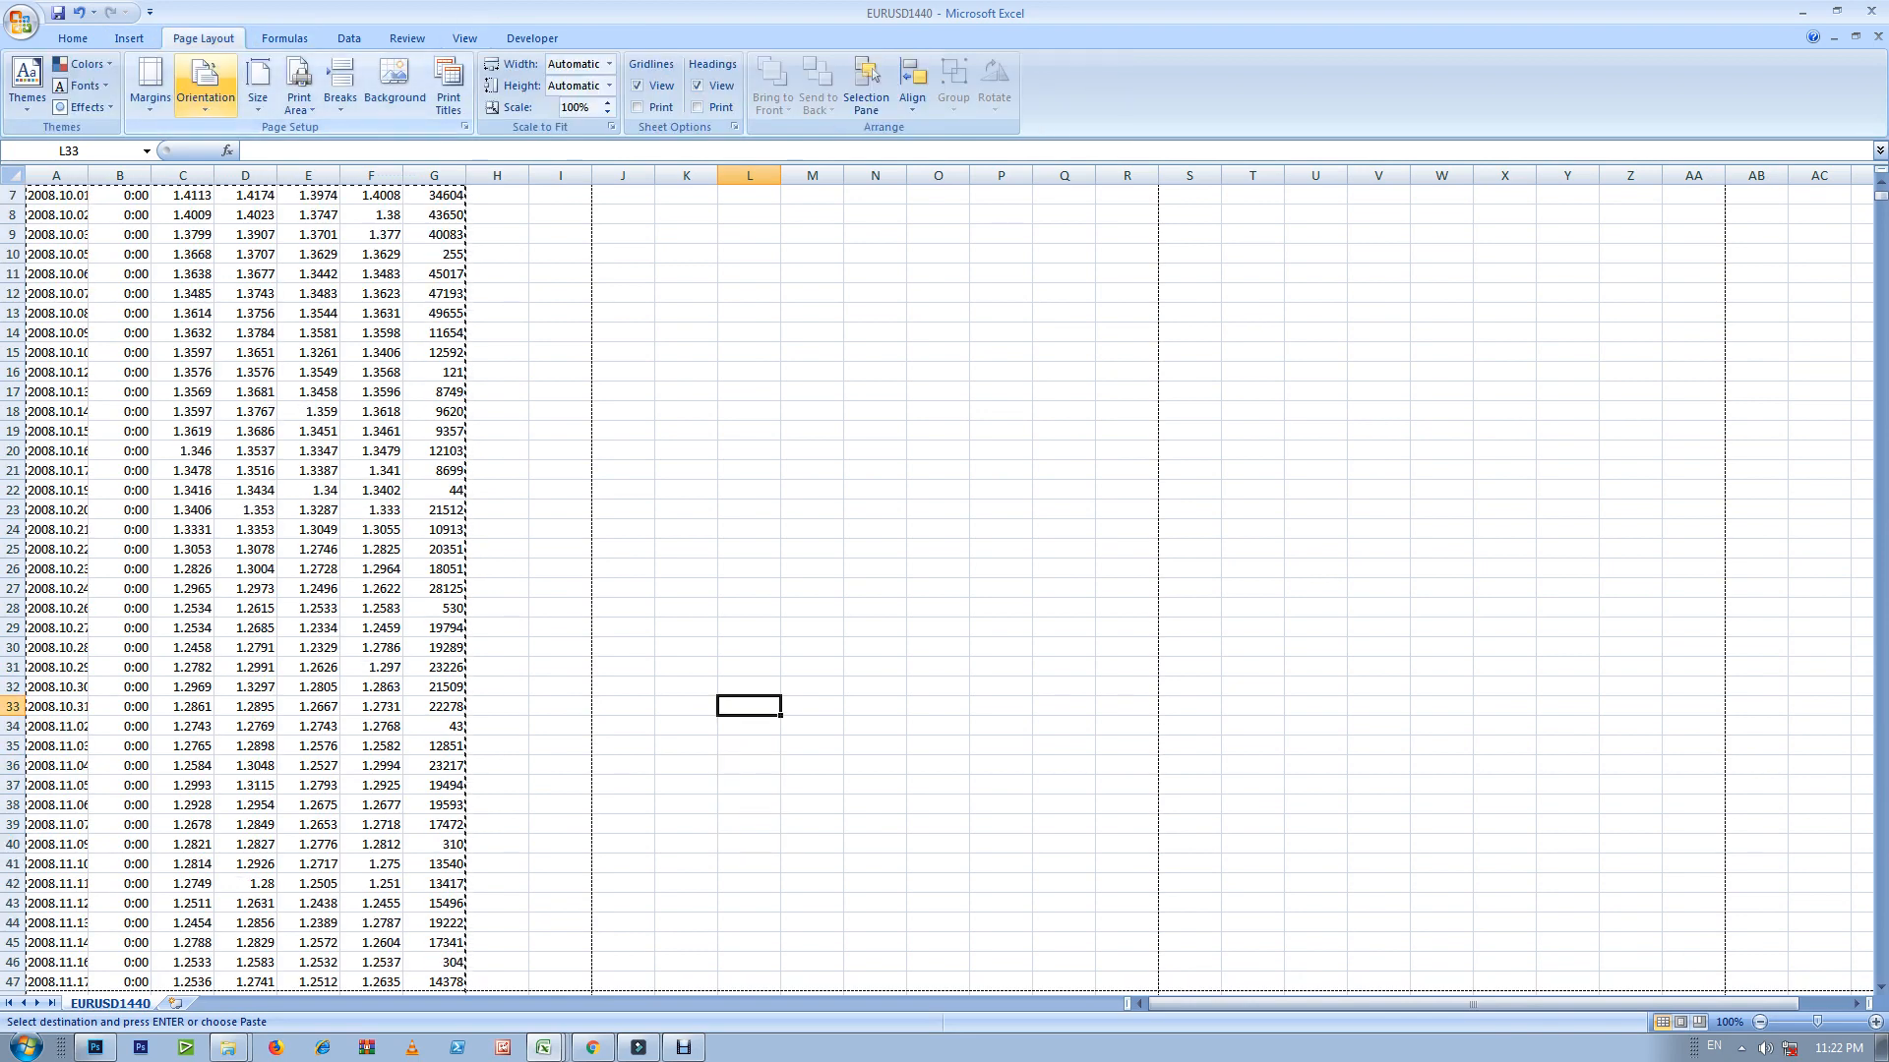
click(205, 84)
click(149, 83)
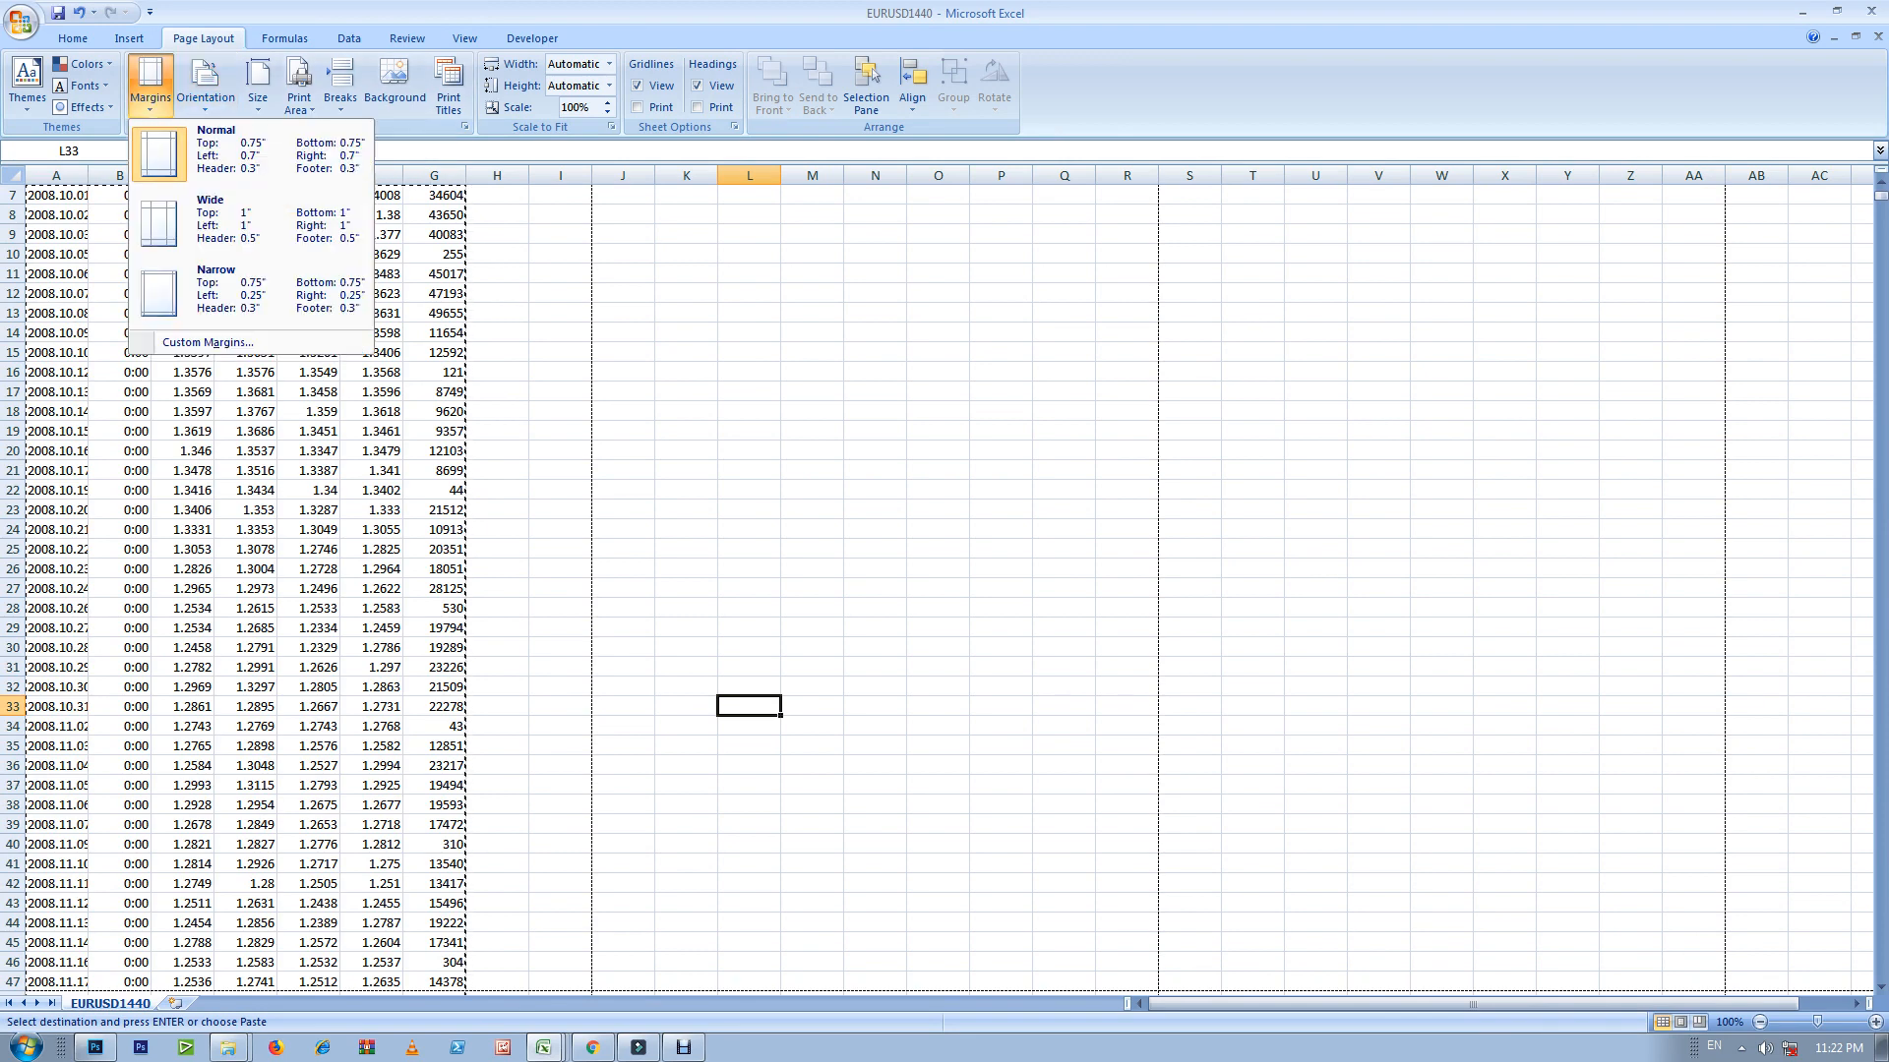
click(251, 290)
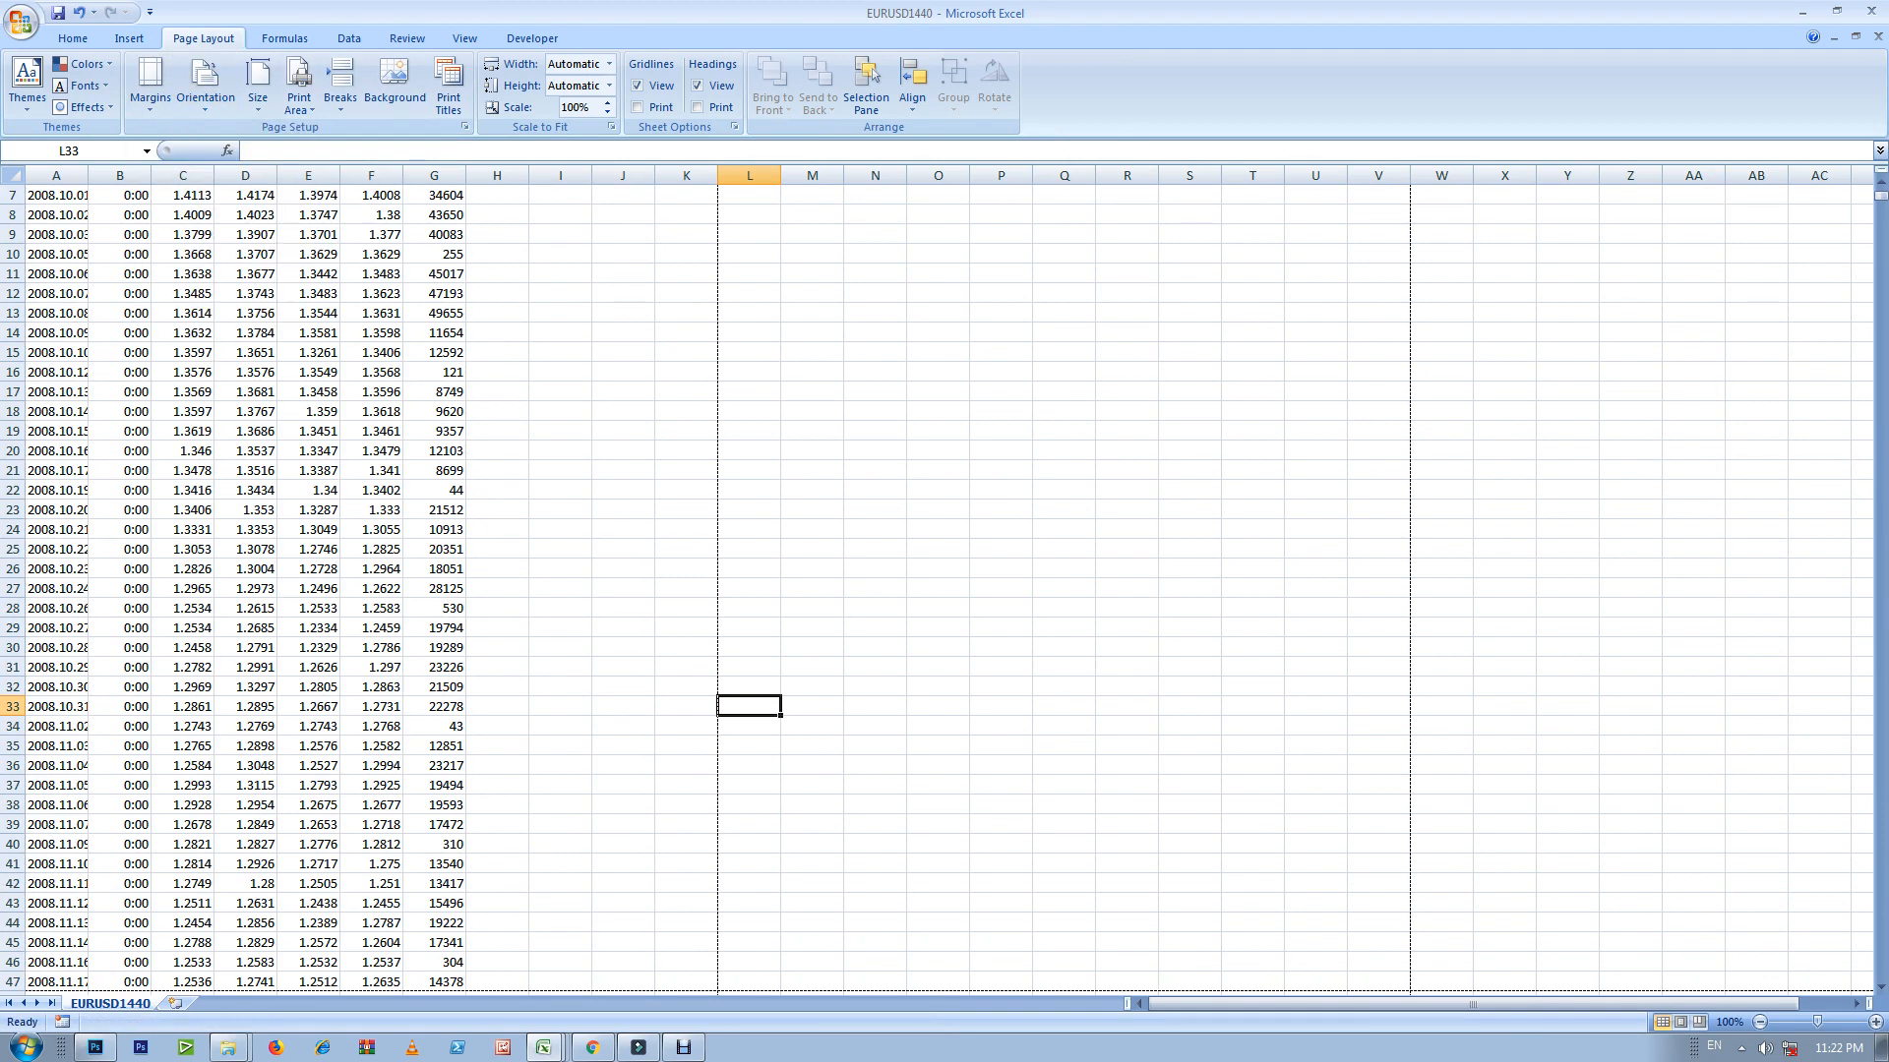
Step: Autofit column A to its dates and switch the sheet to Page Break Preview
scroll(944, 590, down, 4)
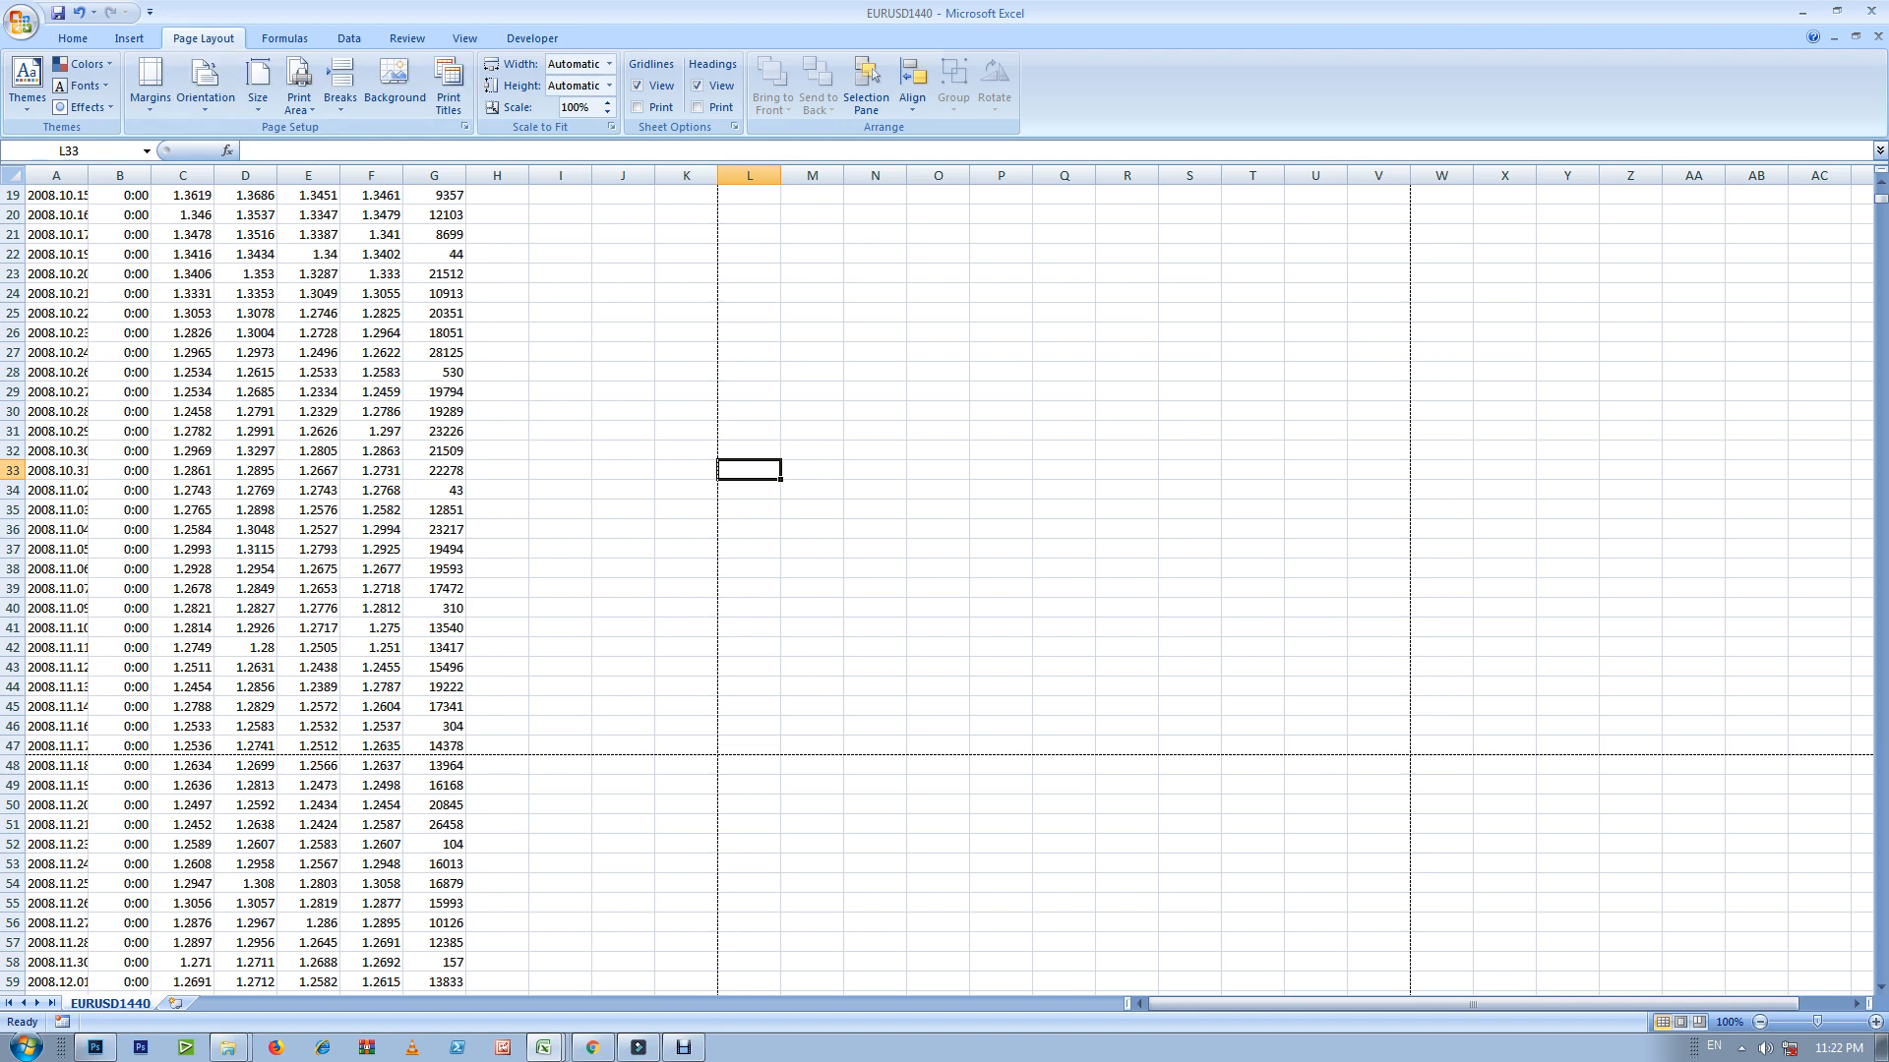
double_click(89, 175)
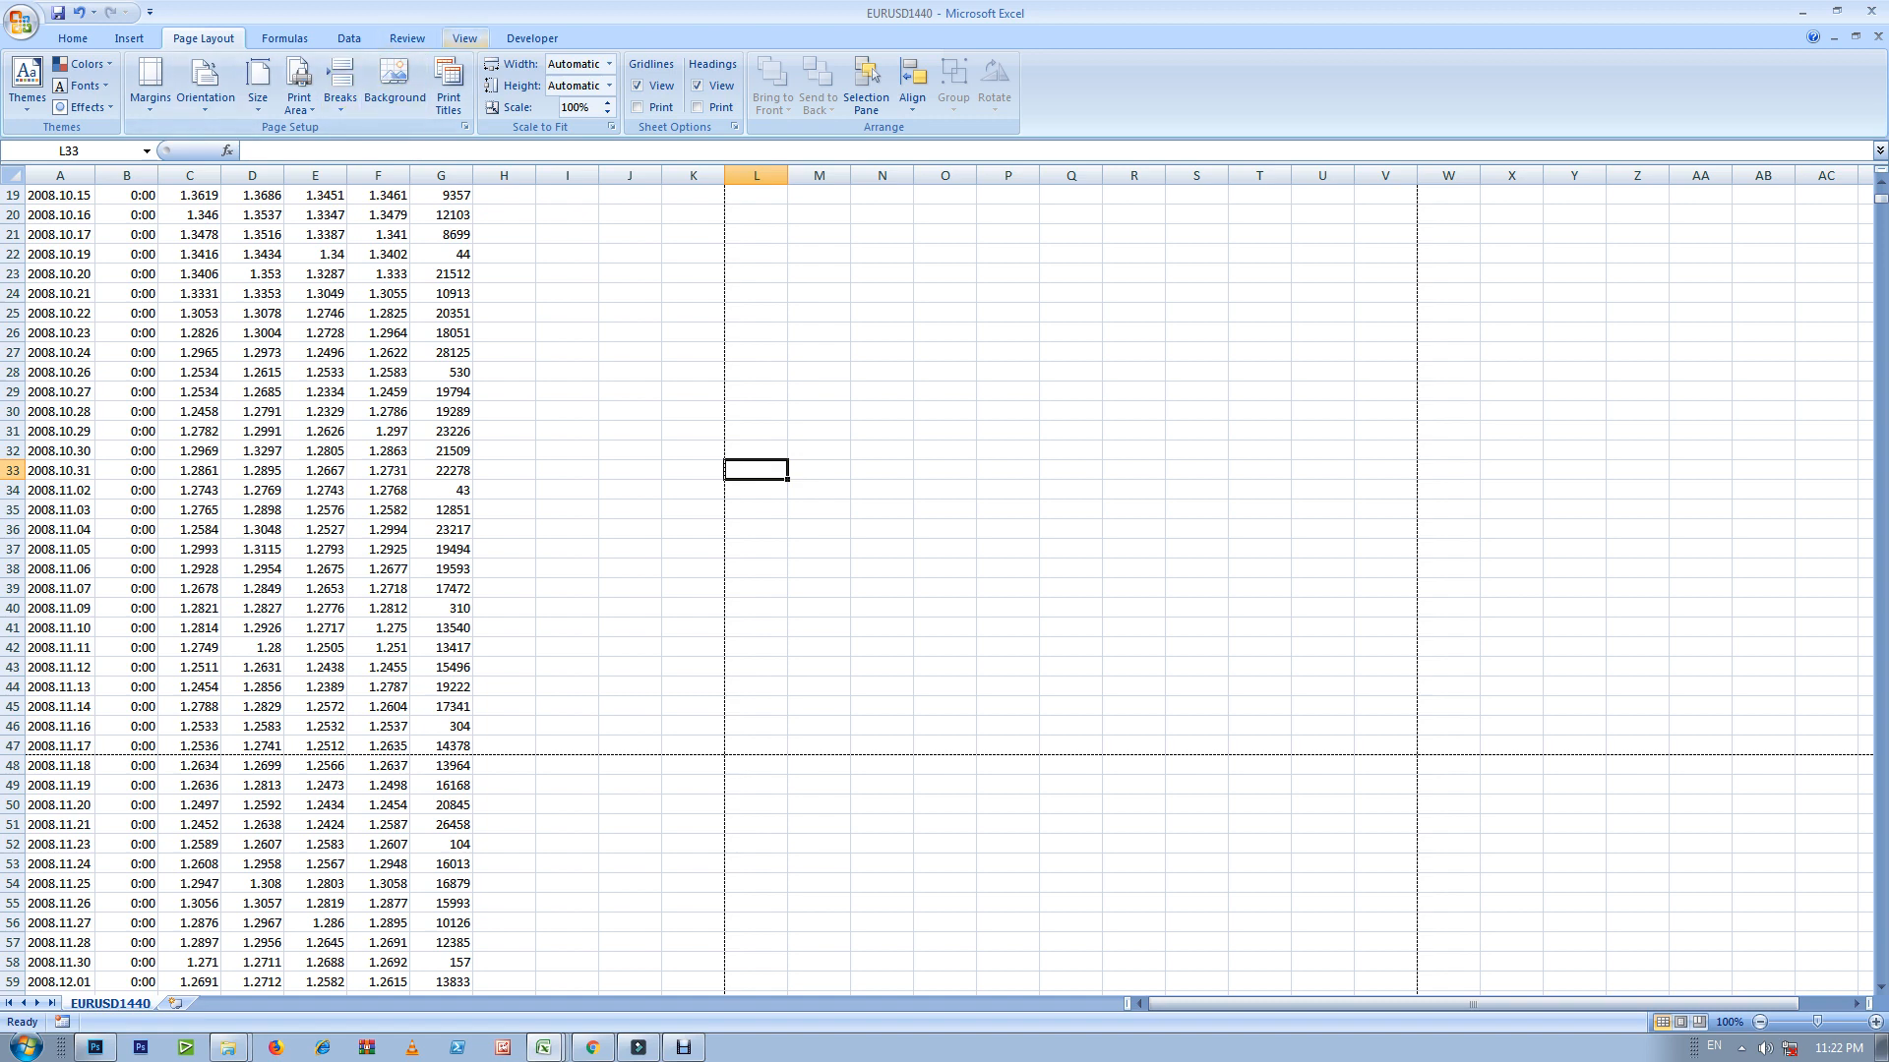
click(464, 38)
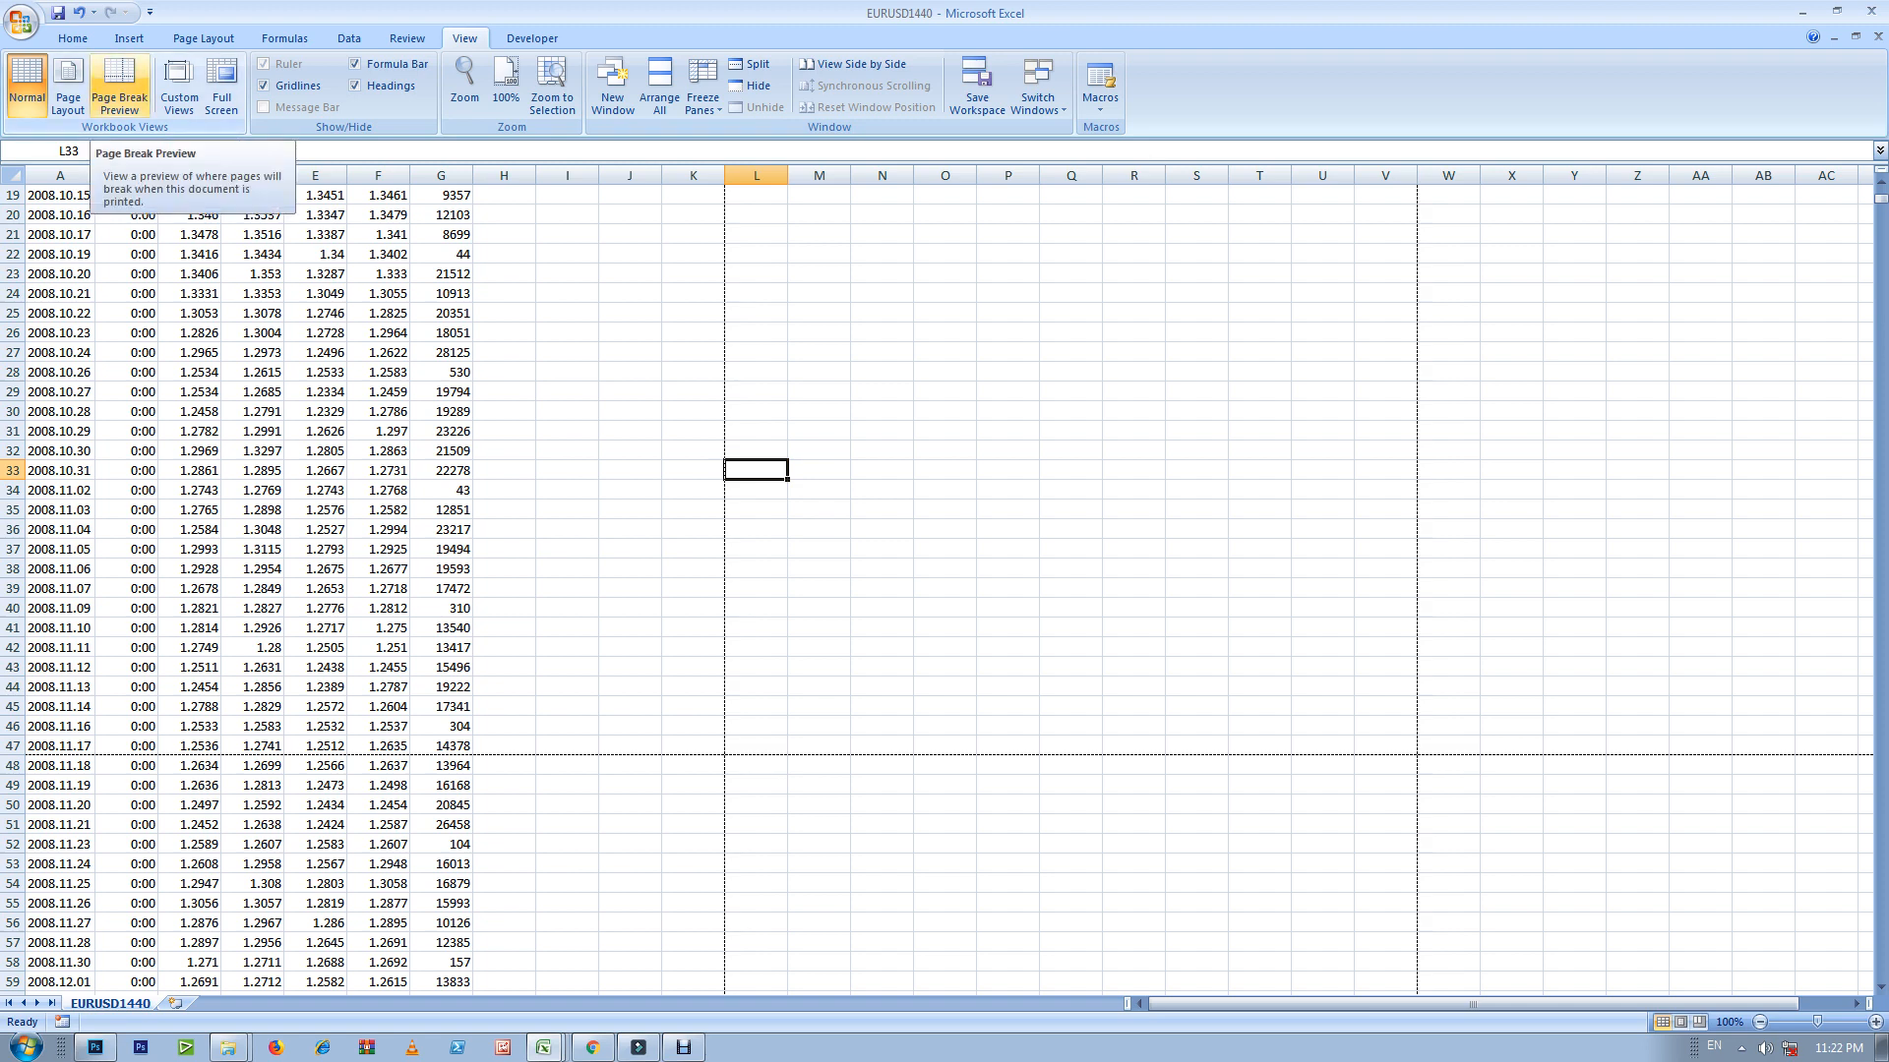
click(119, 88)
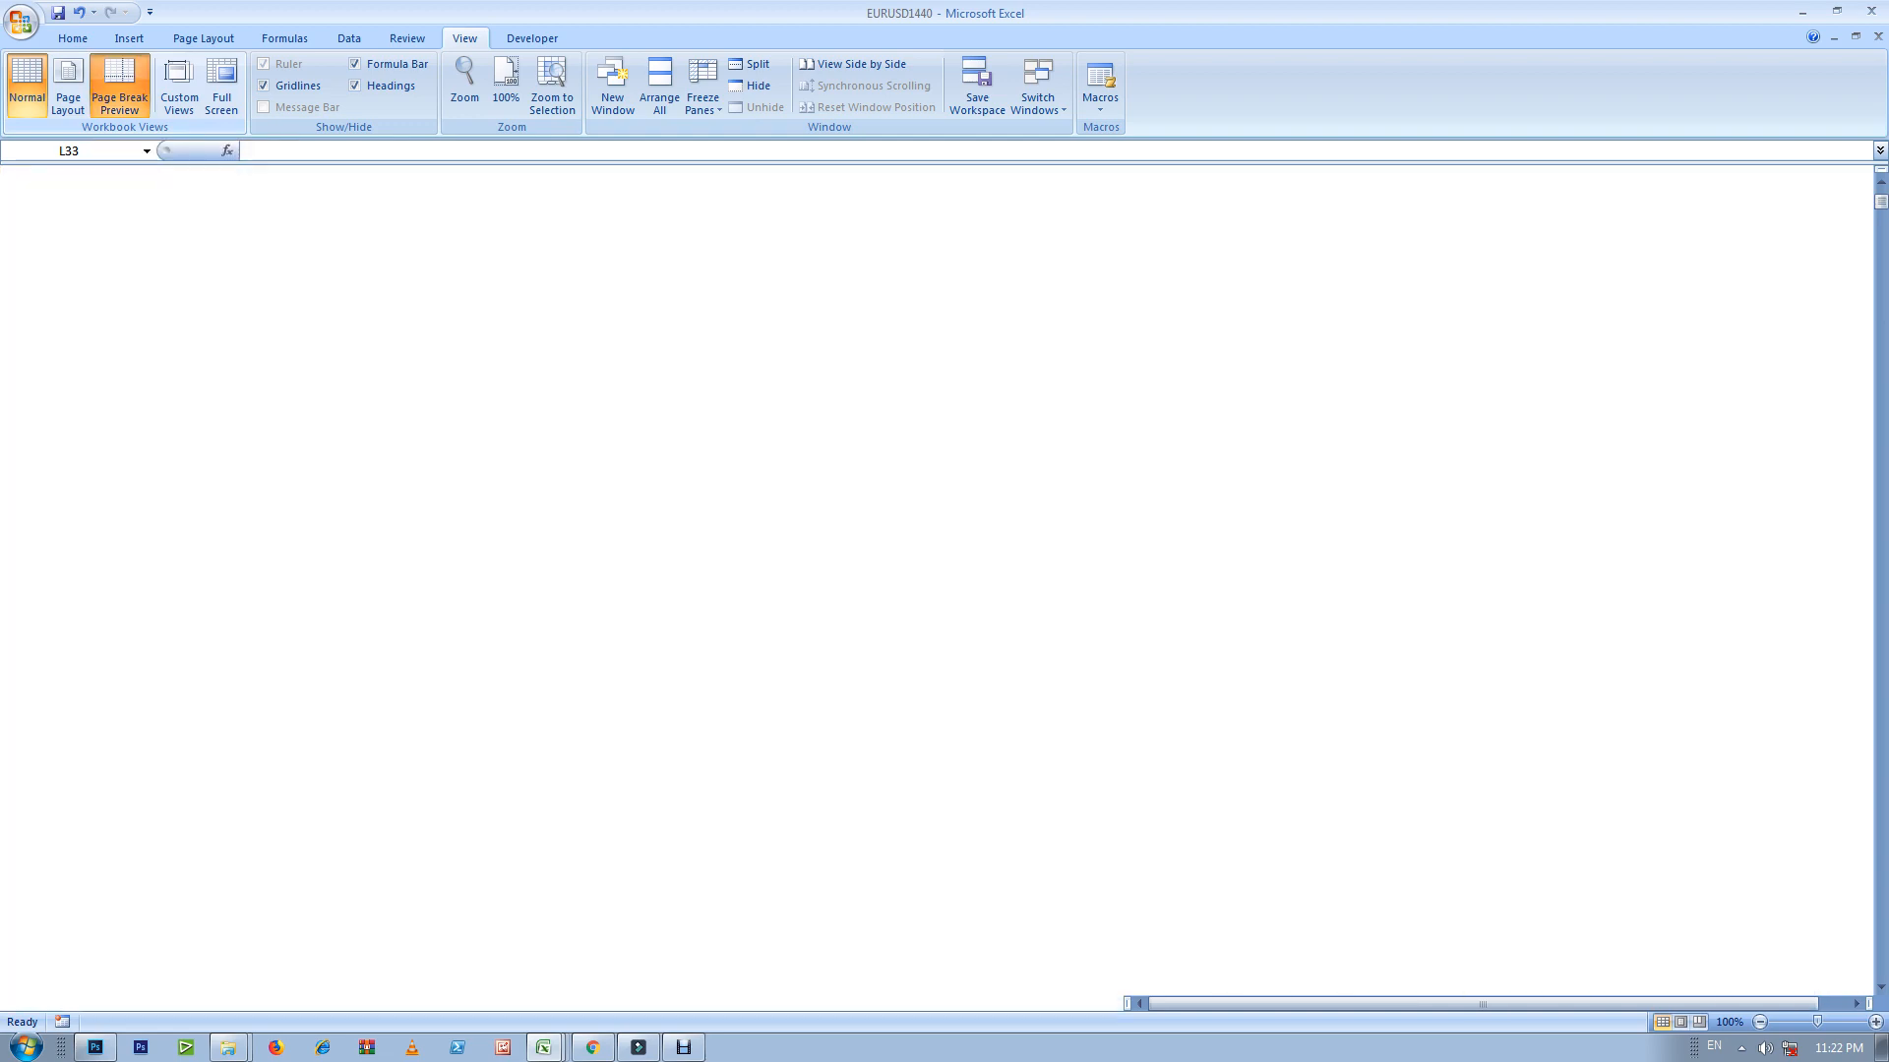
Step: Examine where the automatic page breaks divide the first pages of the data
scroll(944, 588, up, 6)
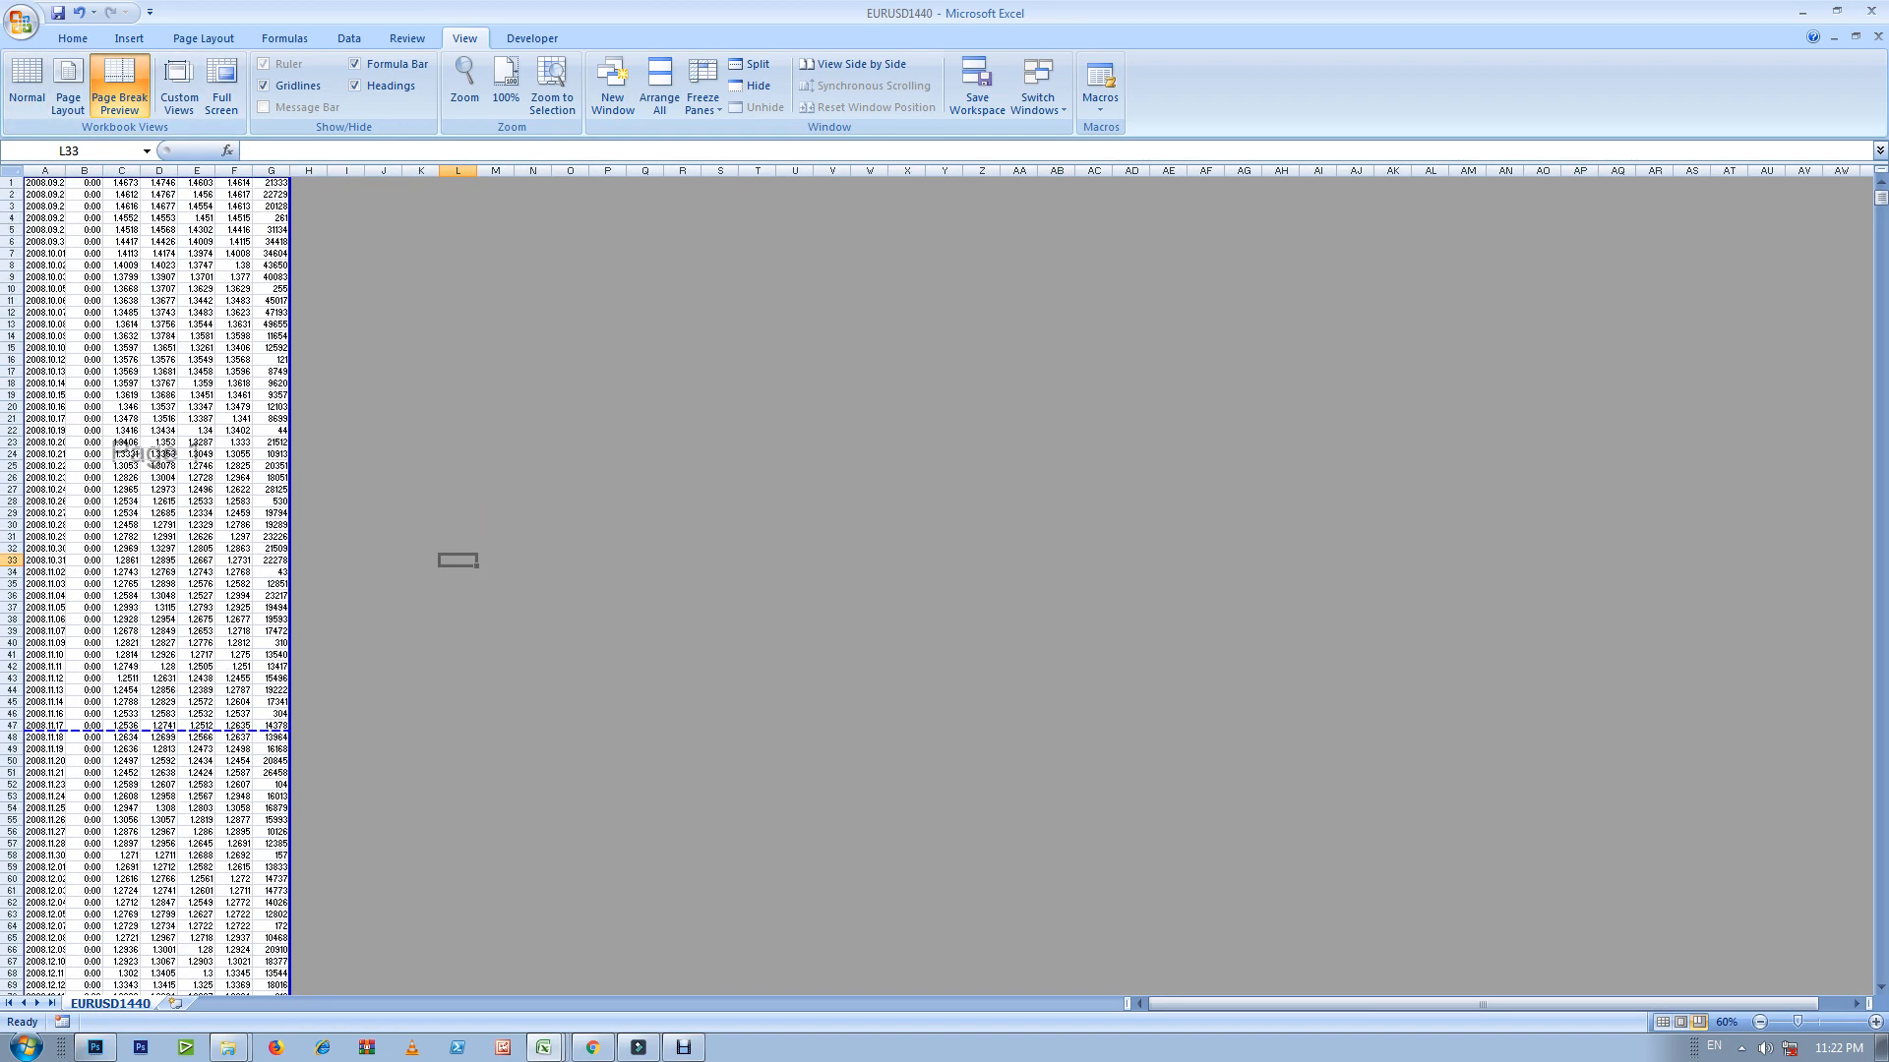
scroll(148, 580, down, 16)
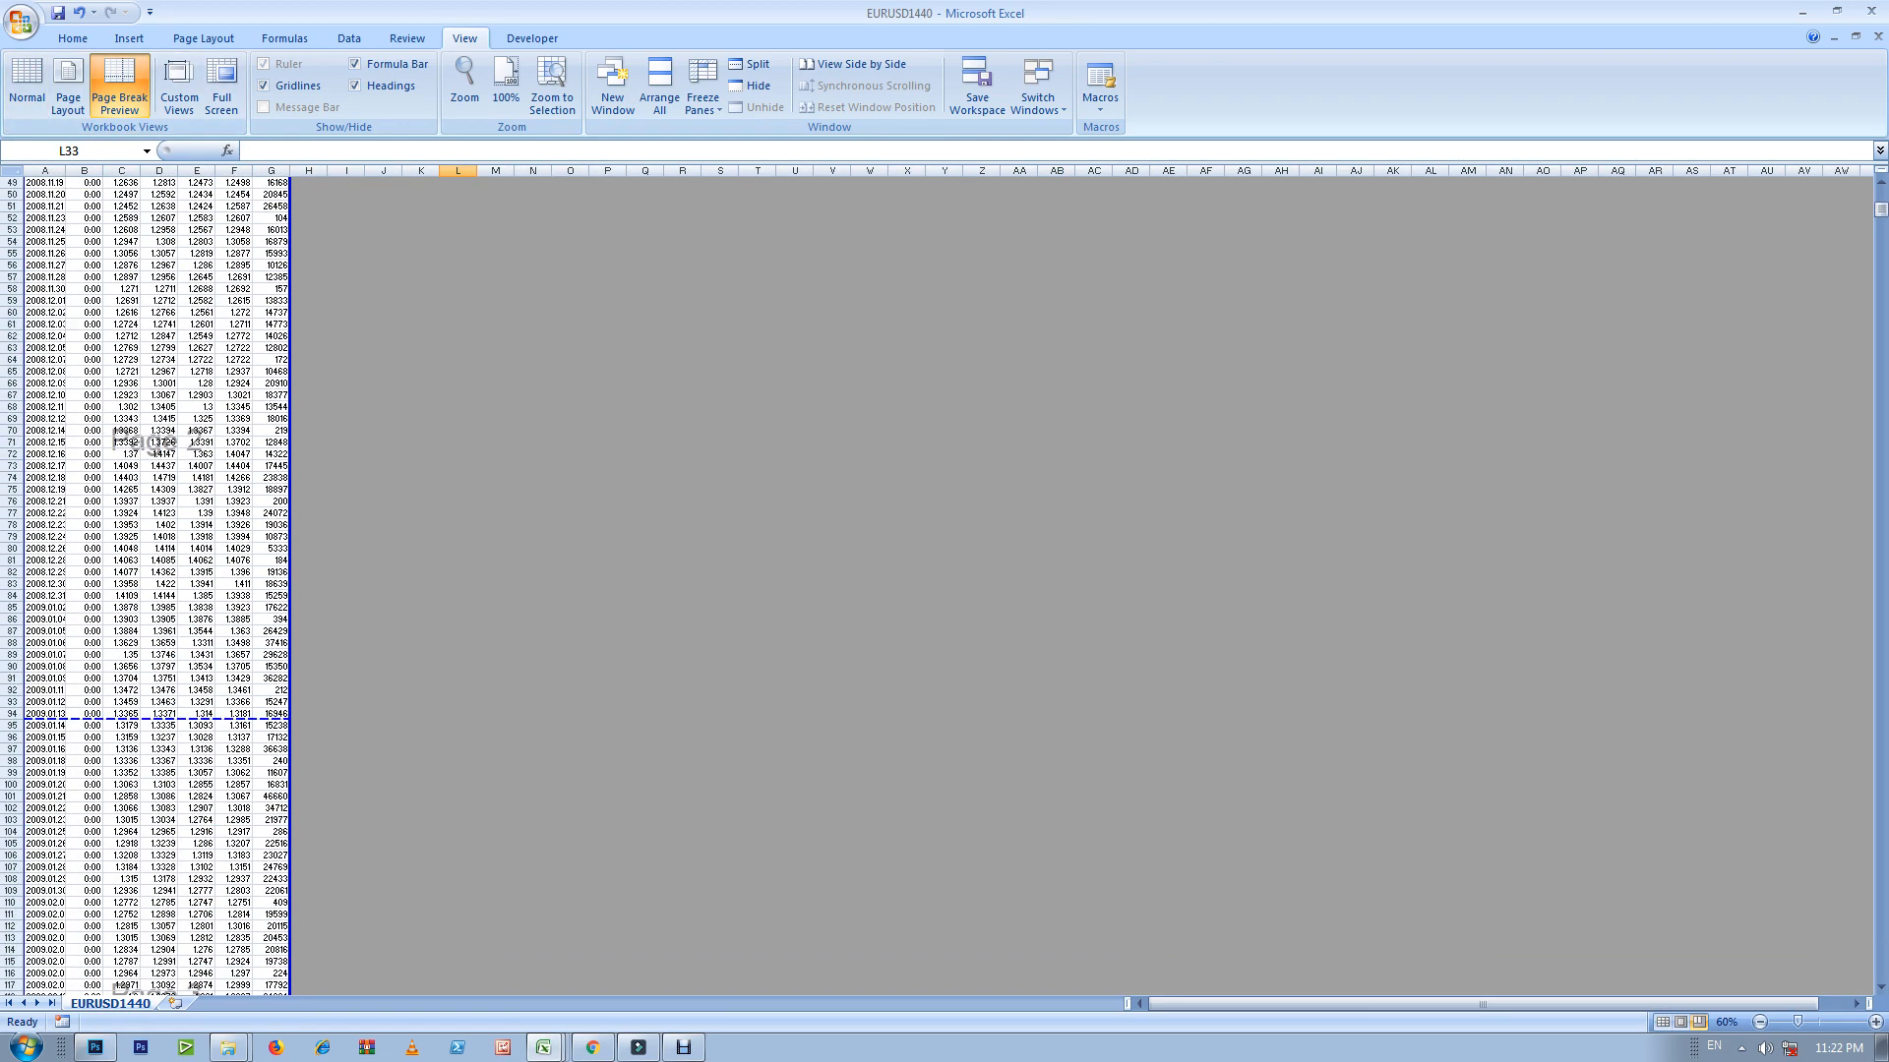
scroll(148, 580, down, 7)
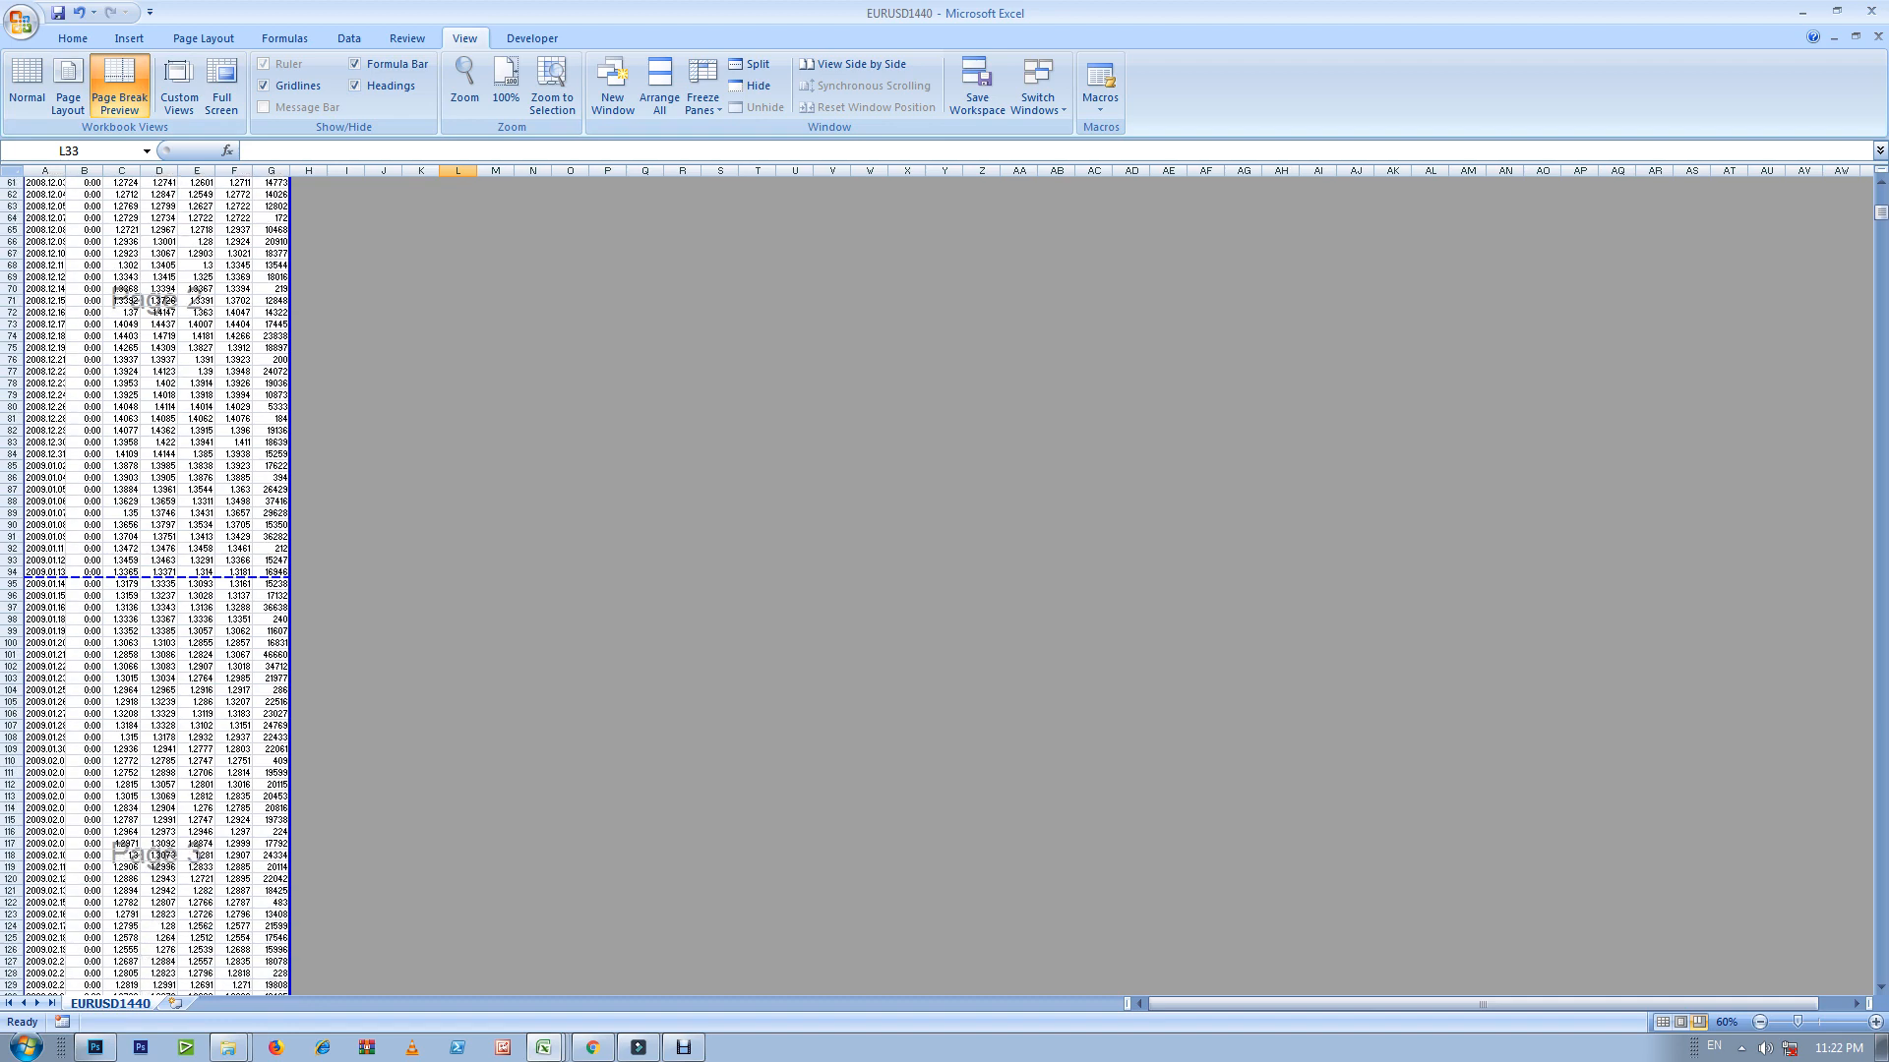
scroll(148, 580, up, 18)
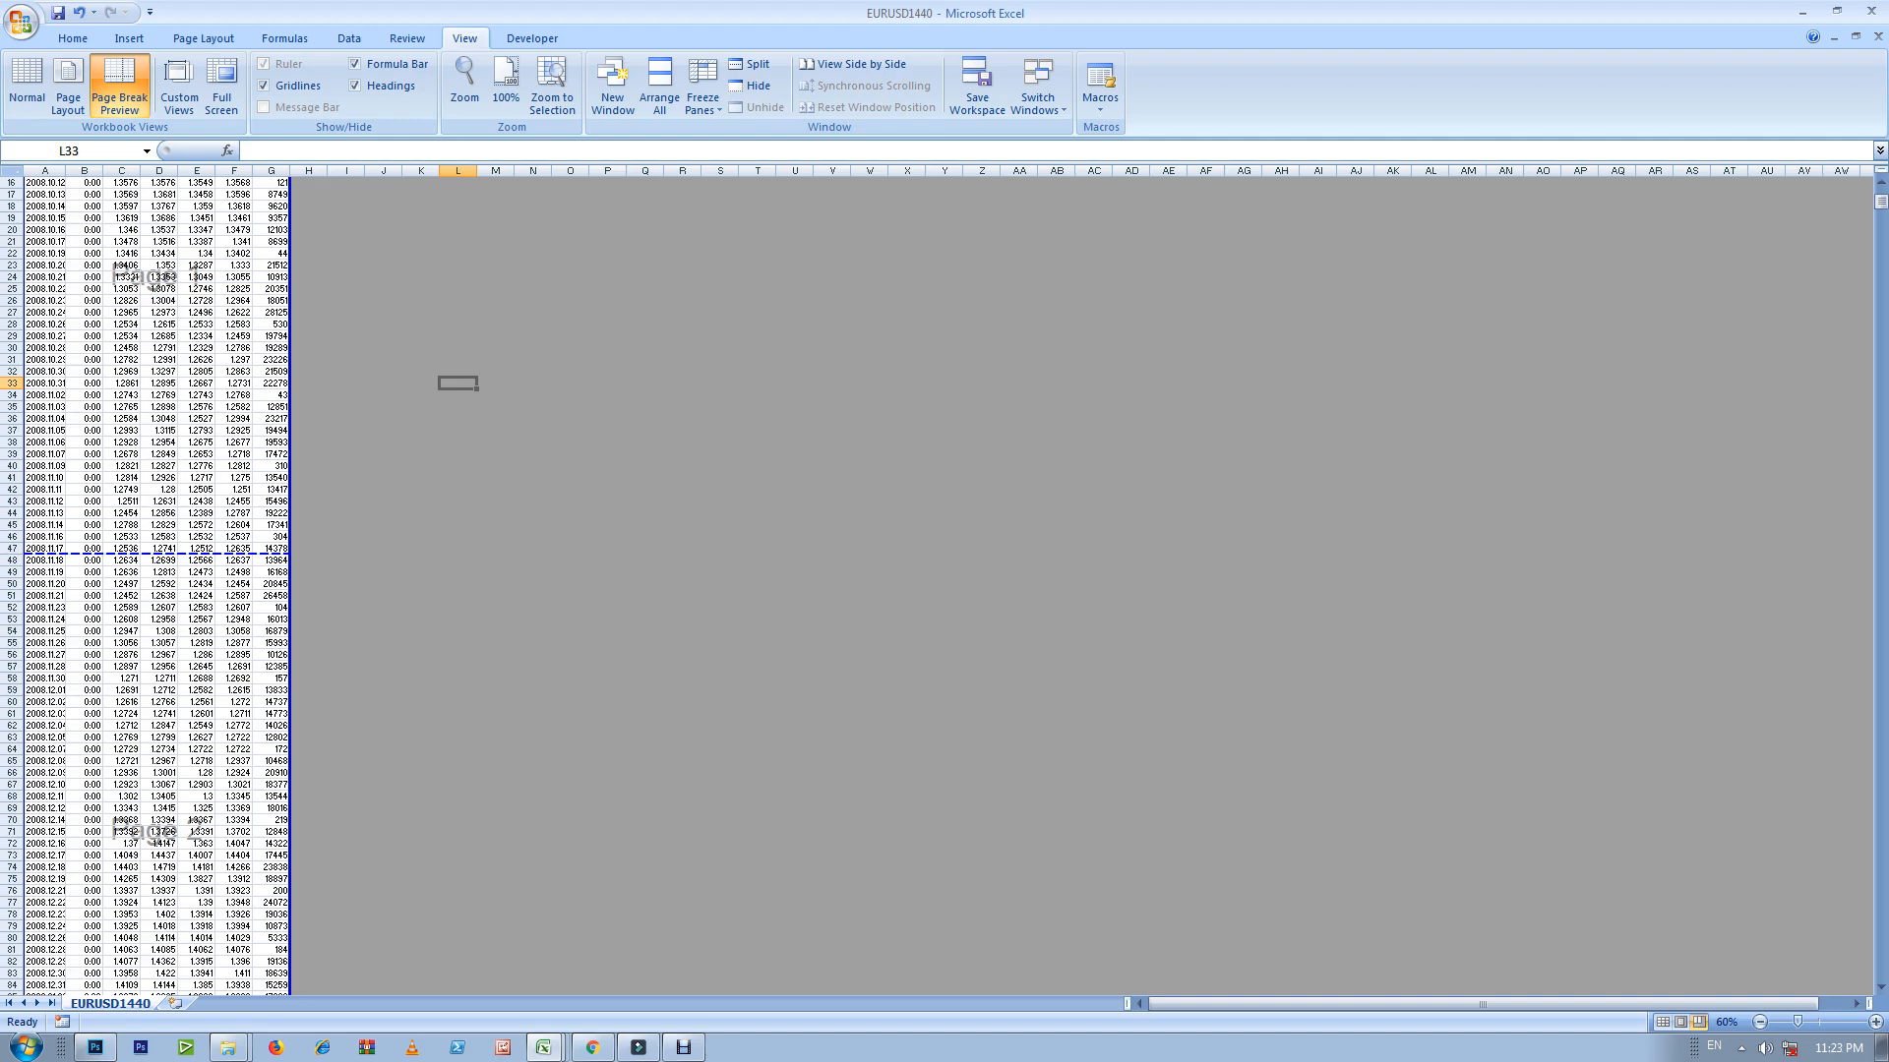
scroll(150, 183, up, 5)
scroll(149, 183, down, 9)
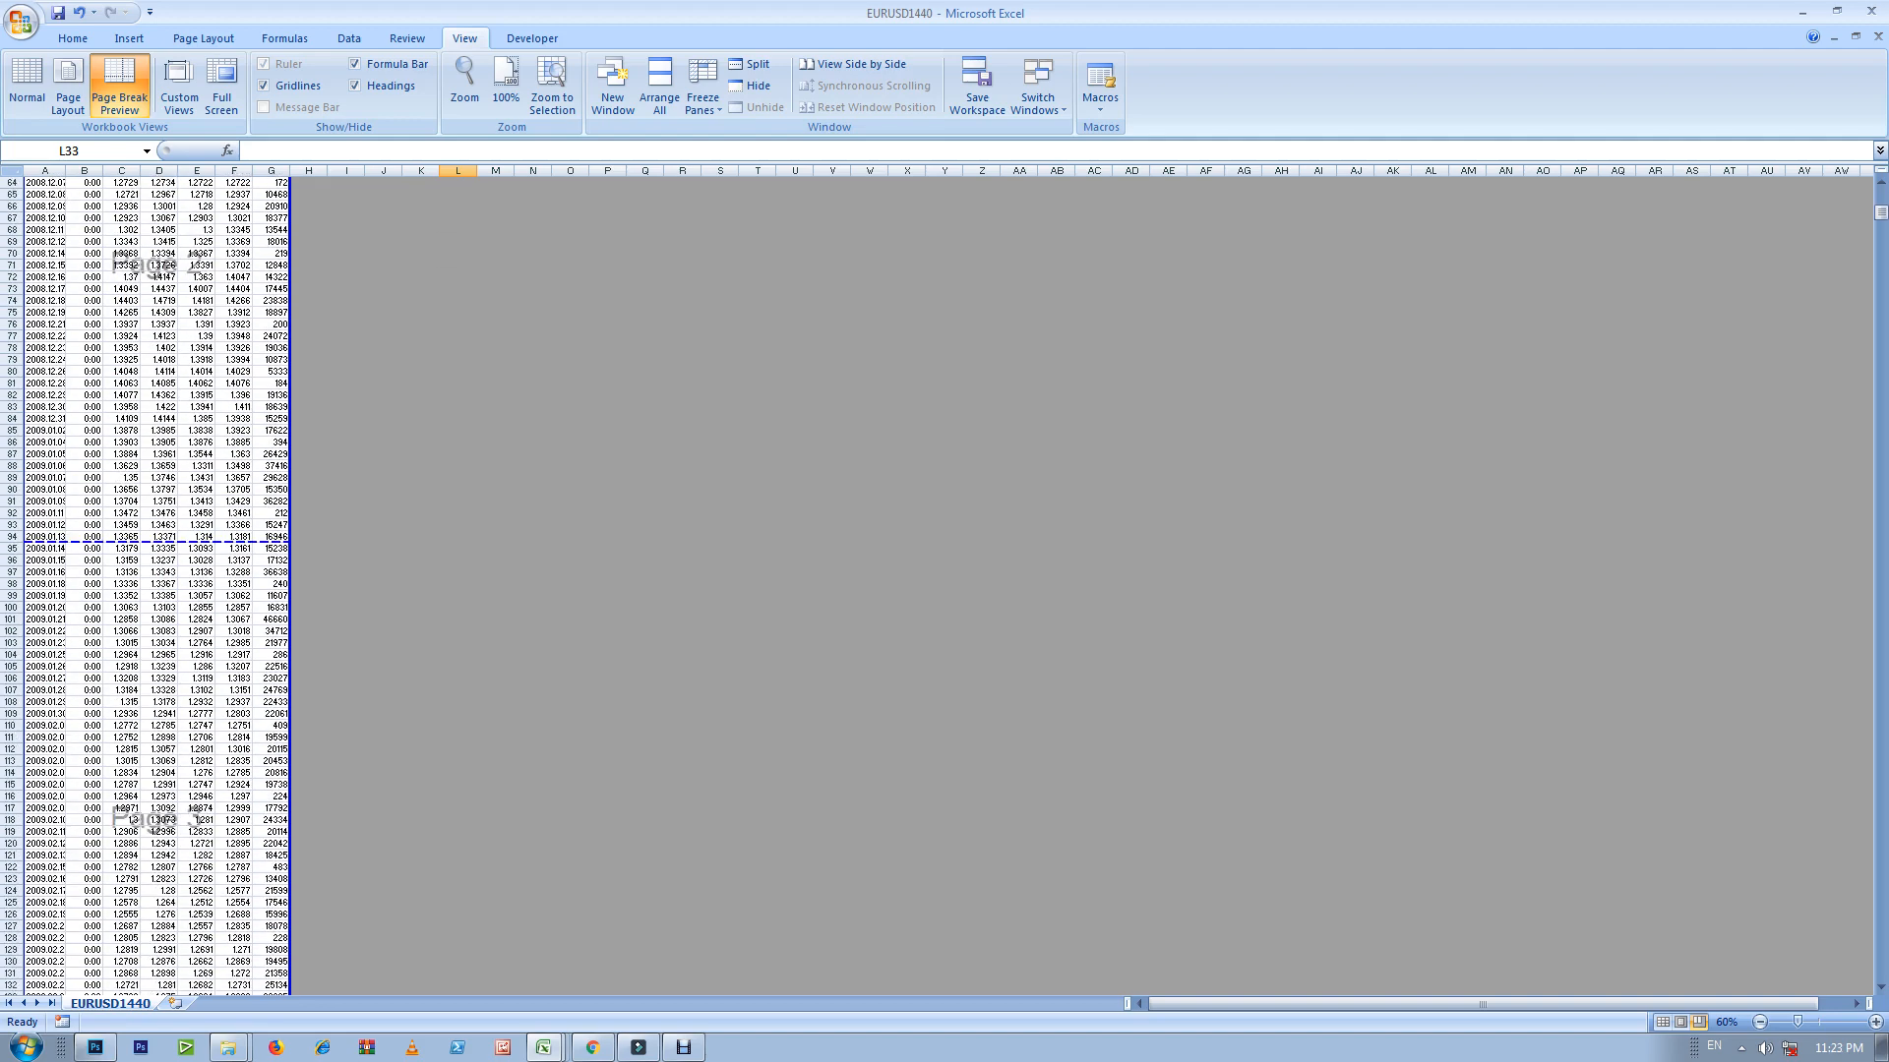
scroll(149, 183, up, 1)
Step: Clear the data in A65:G3267, keeping only the first 64 rows, and return to cell A1
drag(1879, 202, 1880, 972)
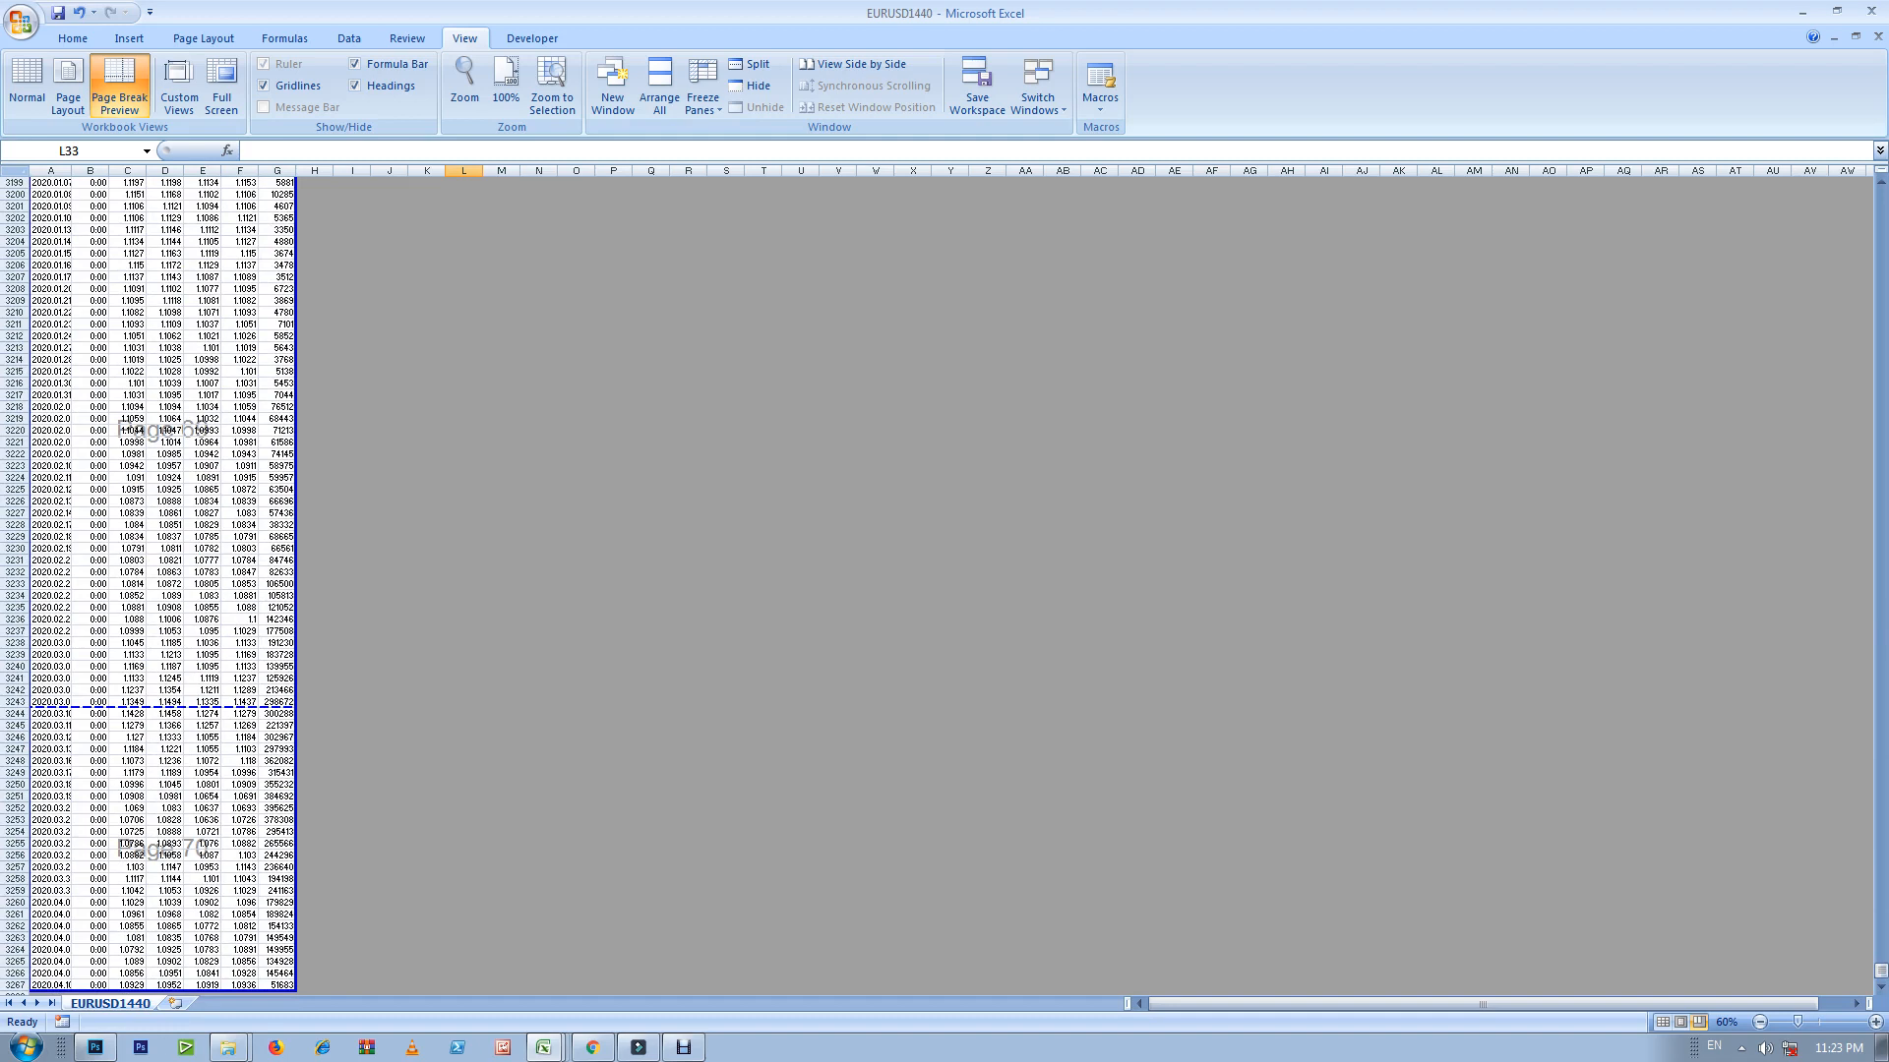
click(296, 990)
click(69, 984)
drag(68, 985, 293, 931)
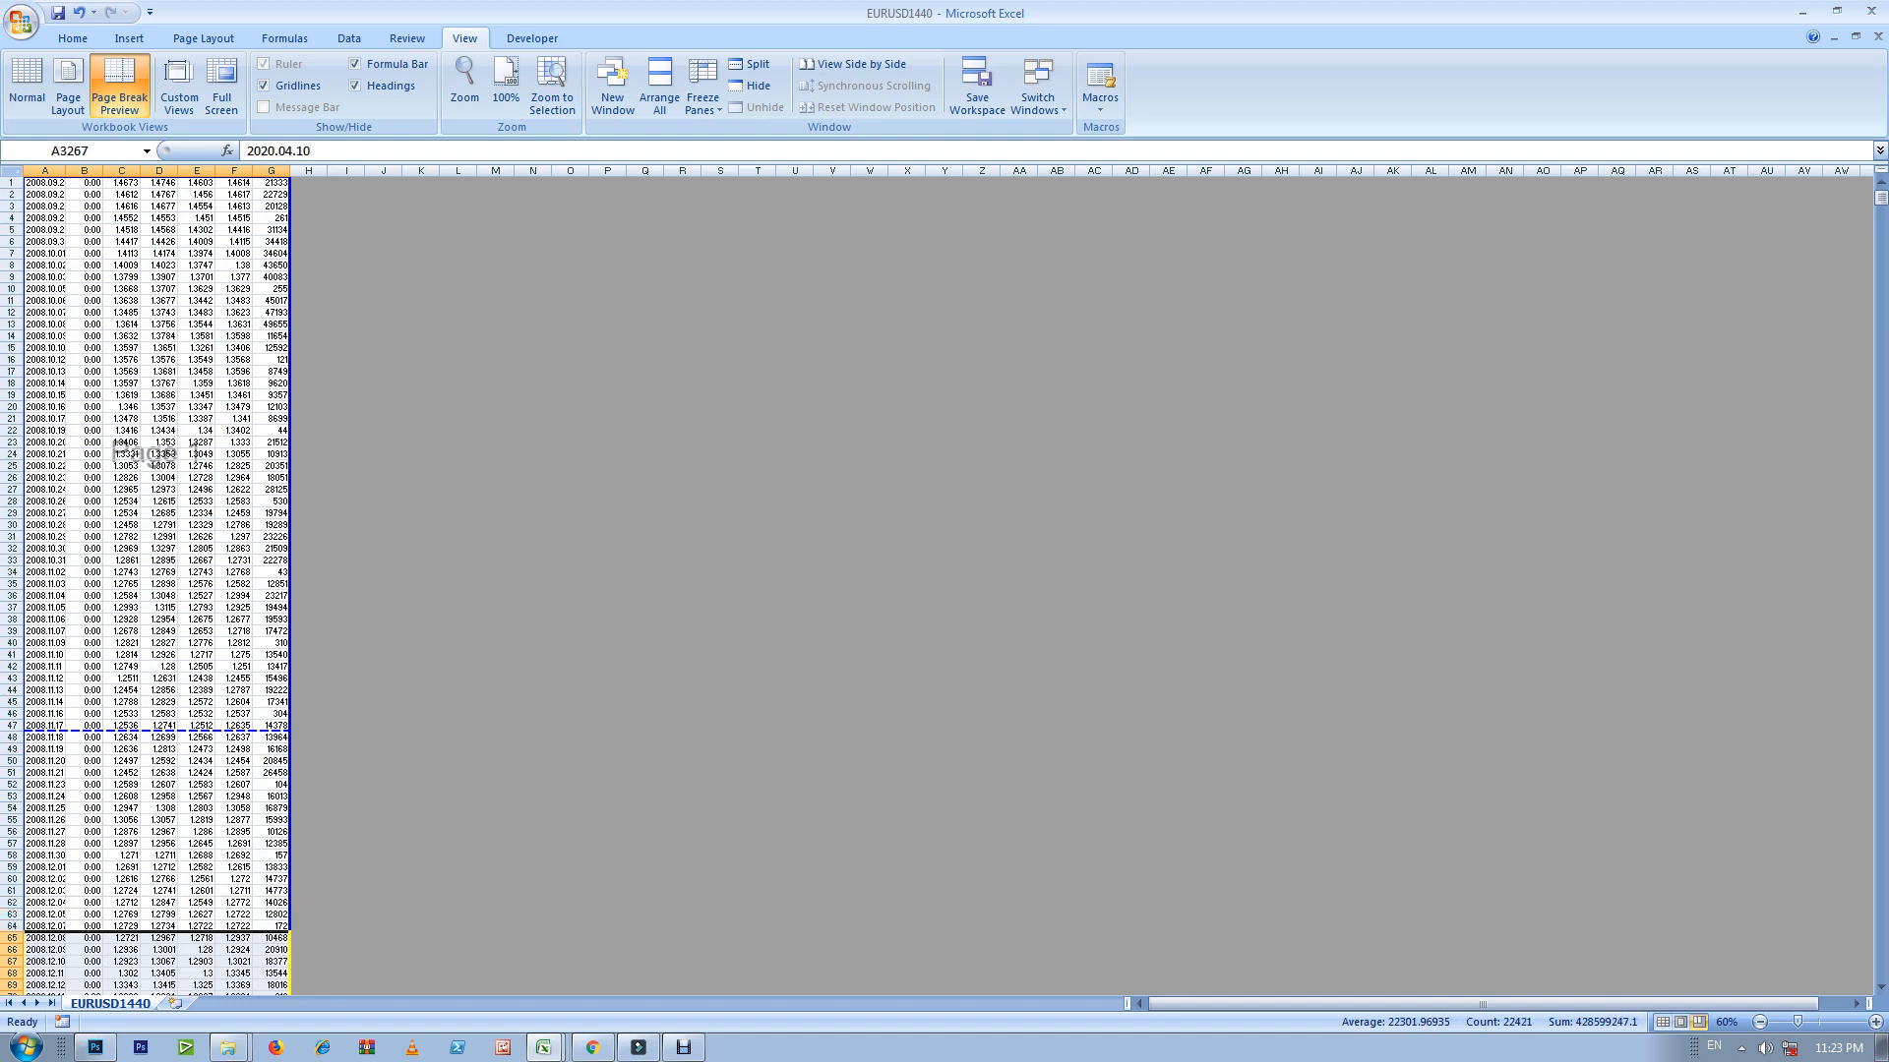
key(Delete)
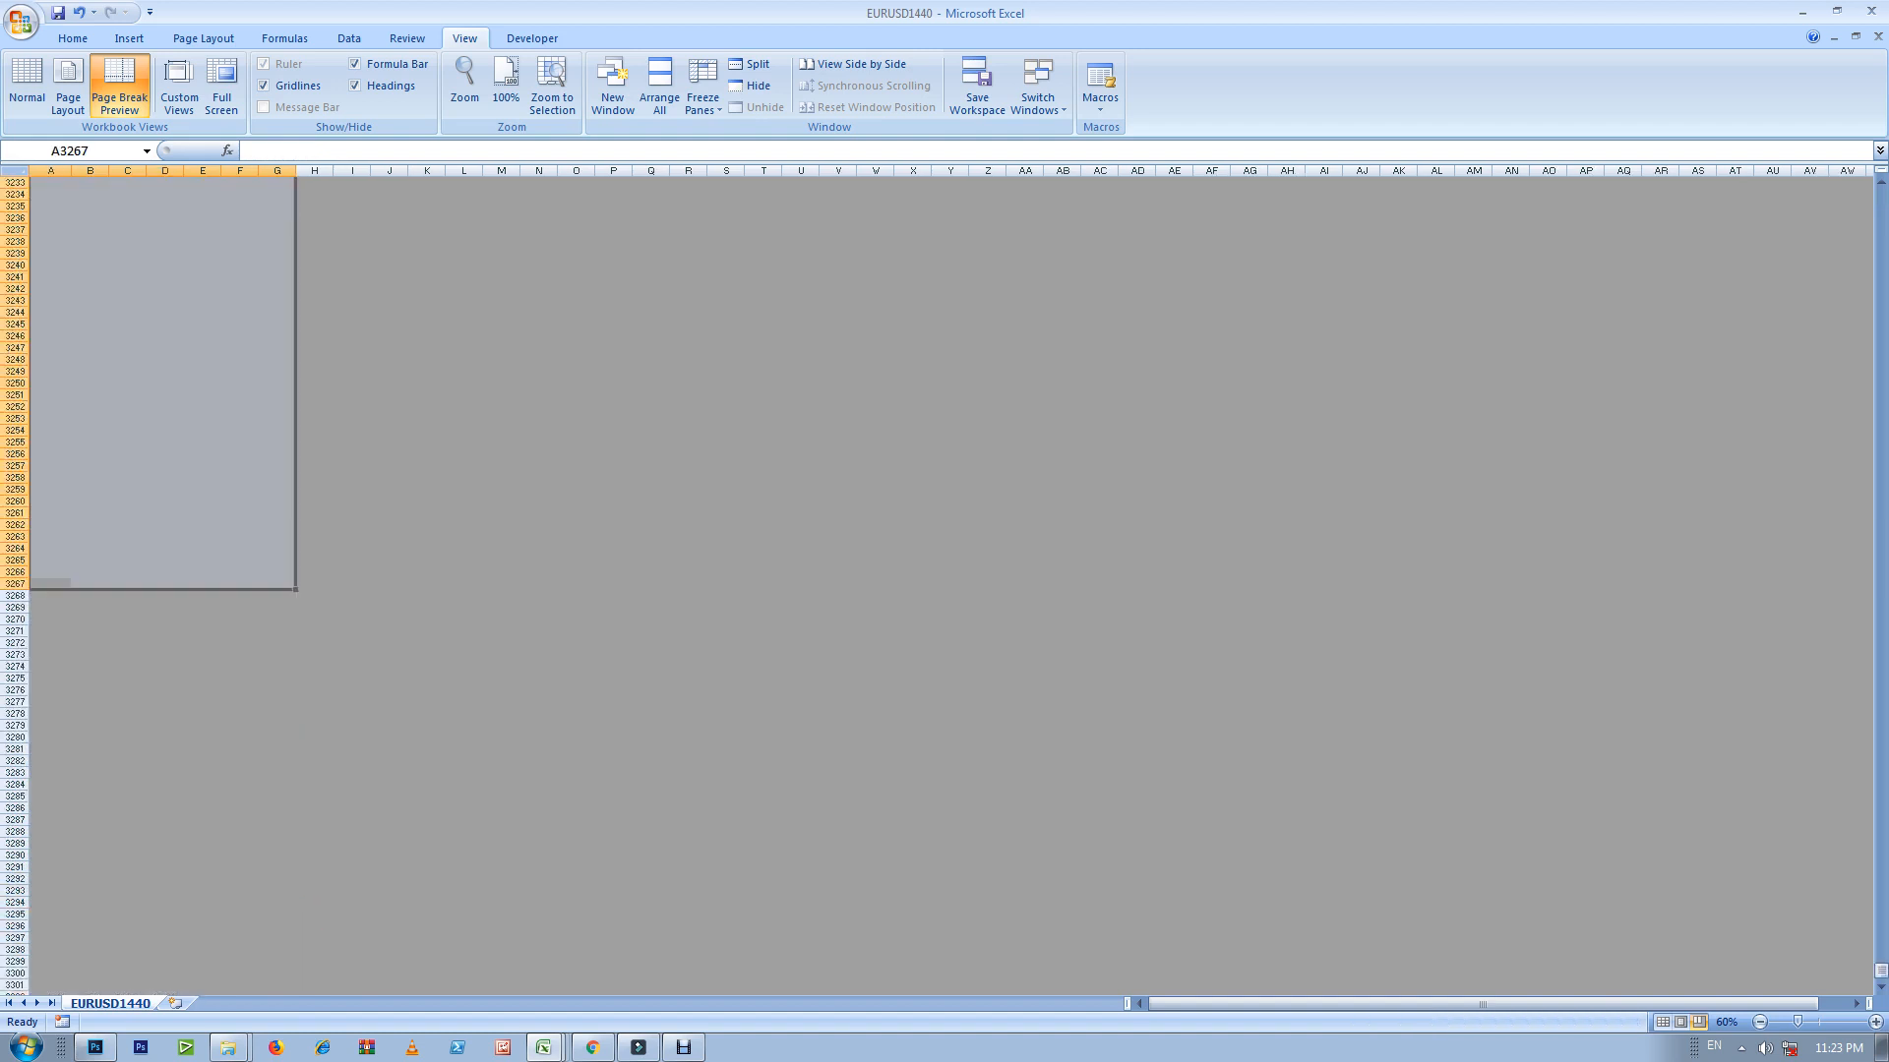
scroll(944, 580, up, 7)
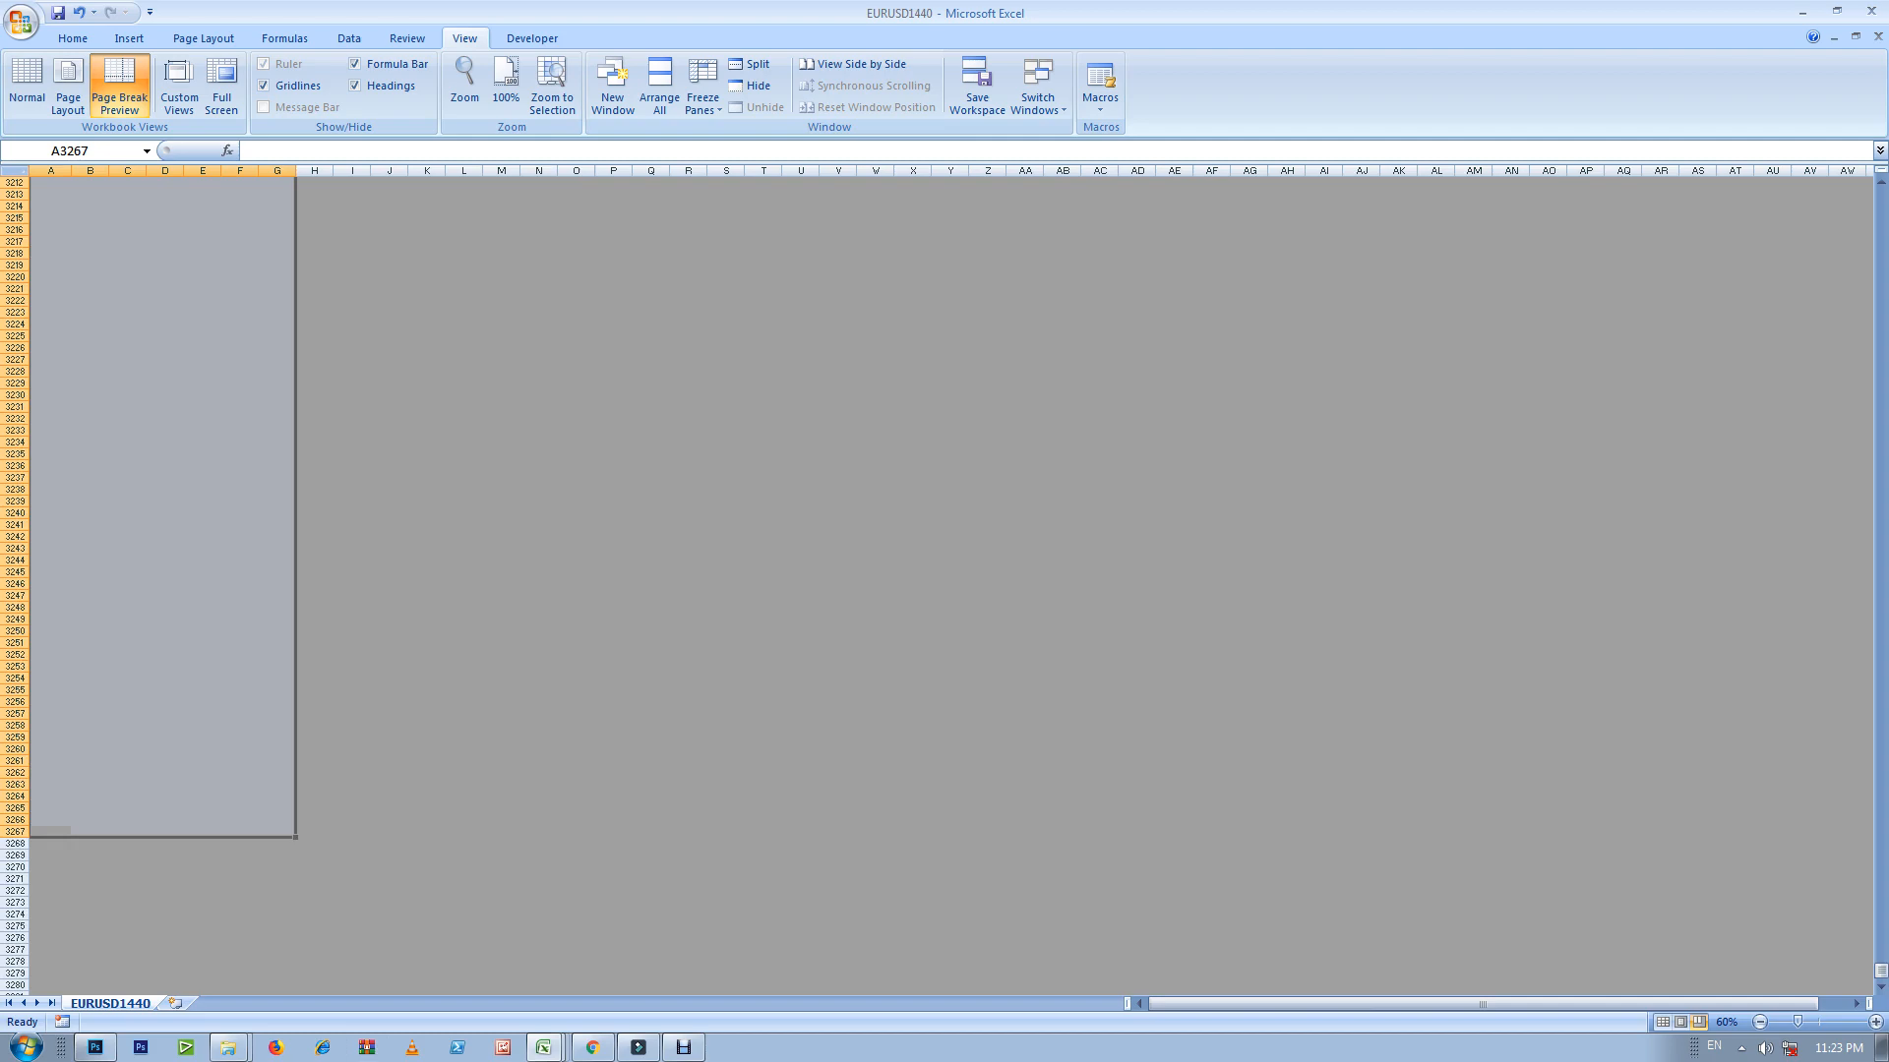
key(ctrl+Up)
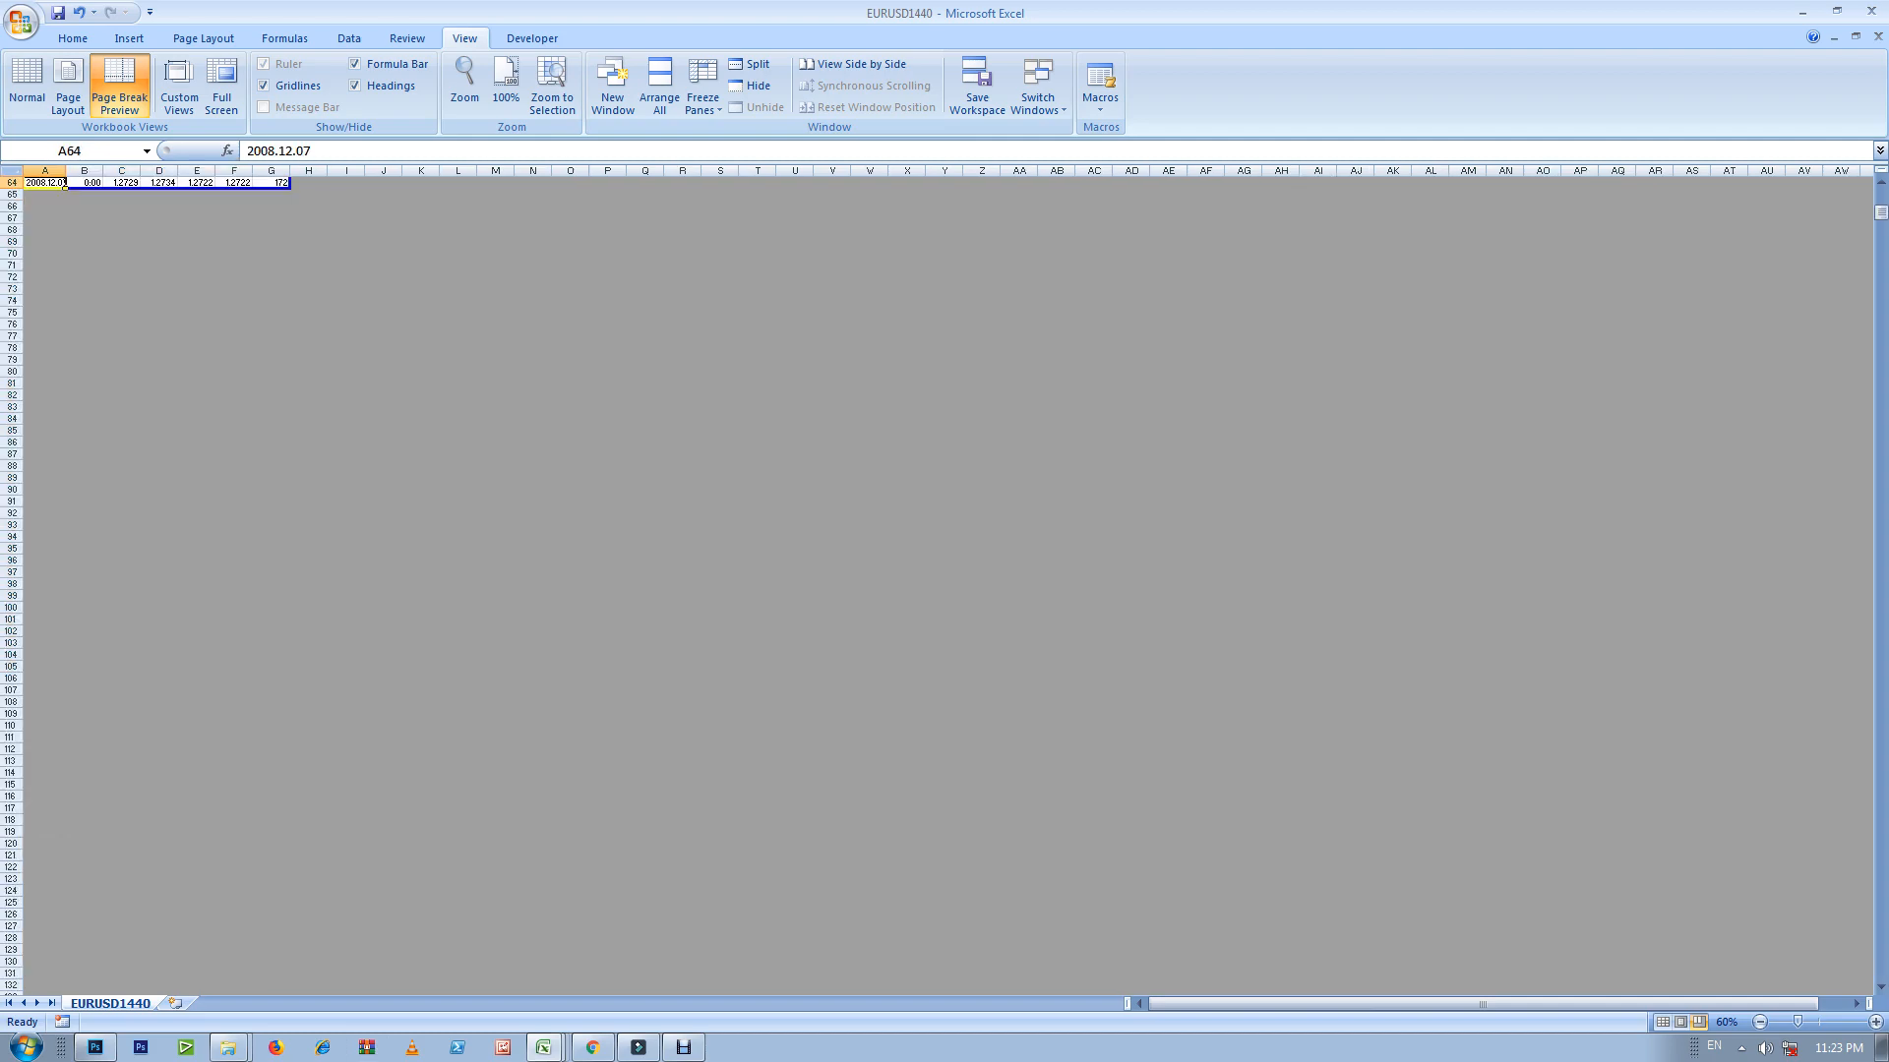
key(ctrl+Up)
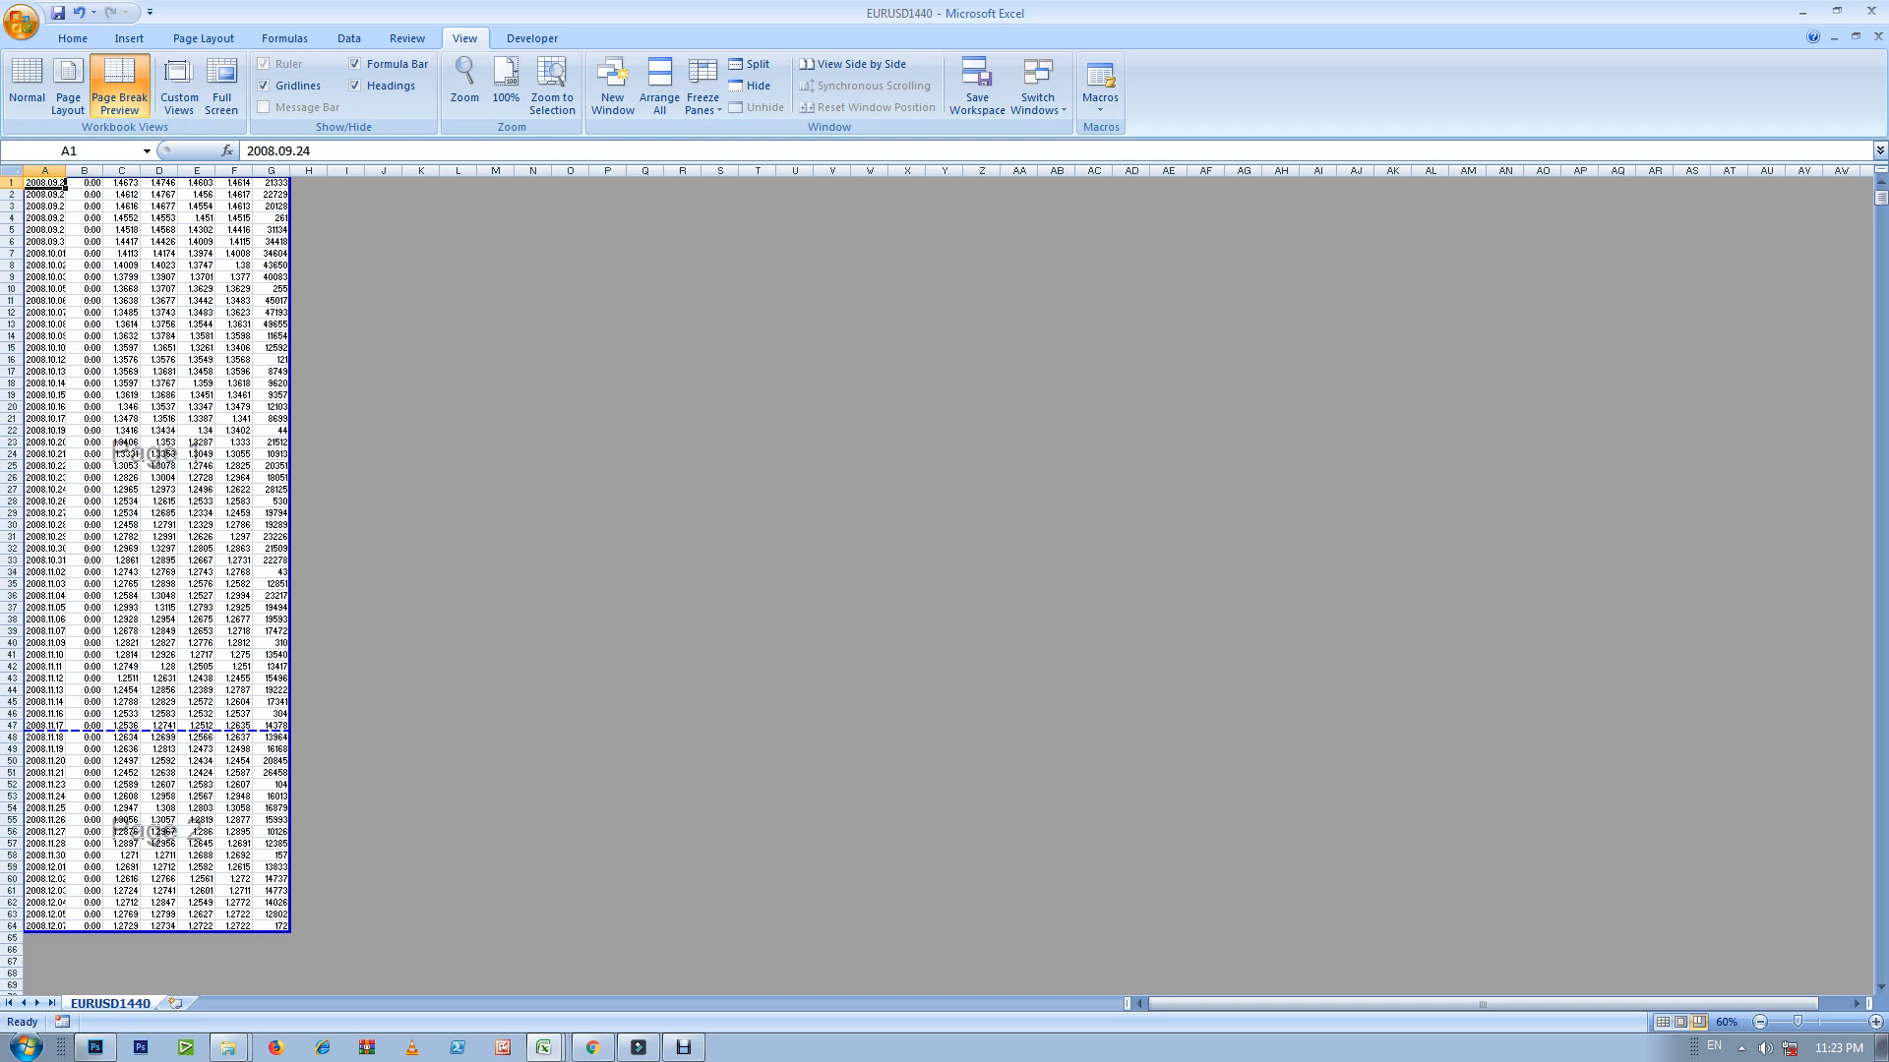
Step: Check both pages of the shortened data in print preview and return to the sheet
key(ctrl+F2)
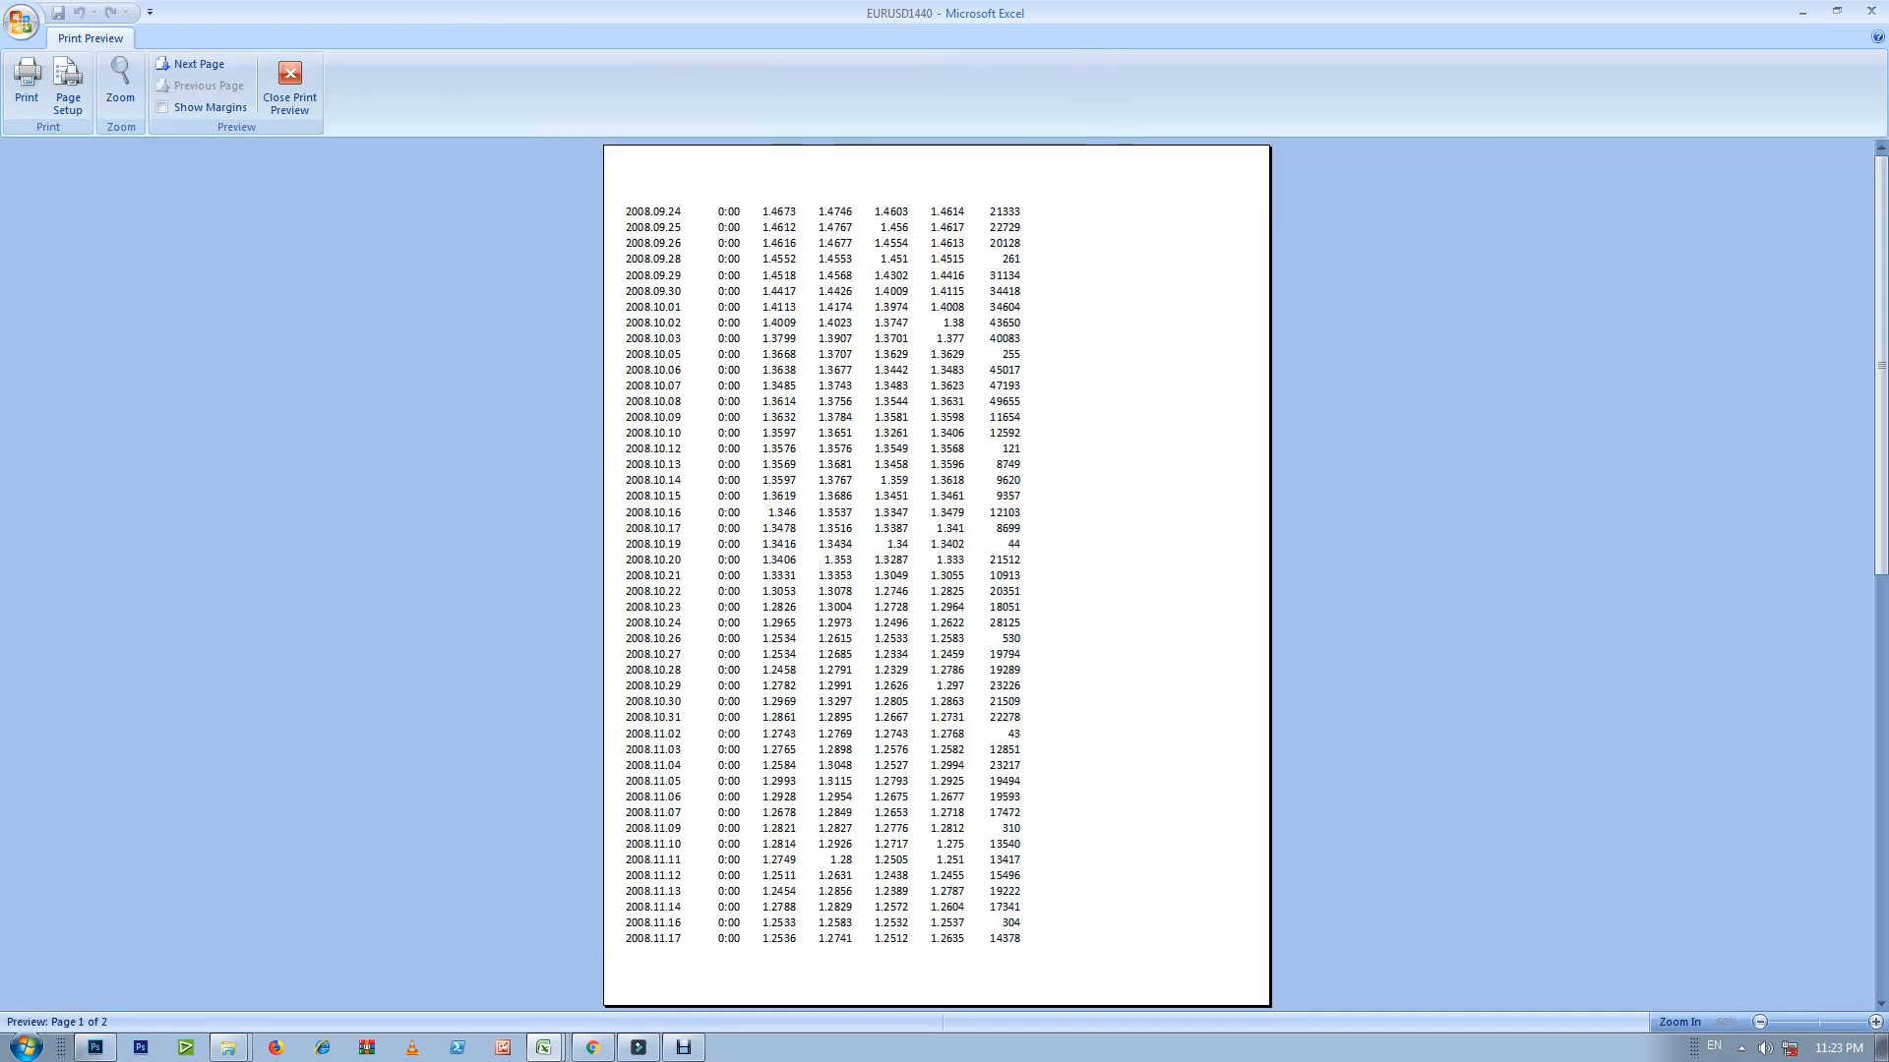
key(Page_Down)
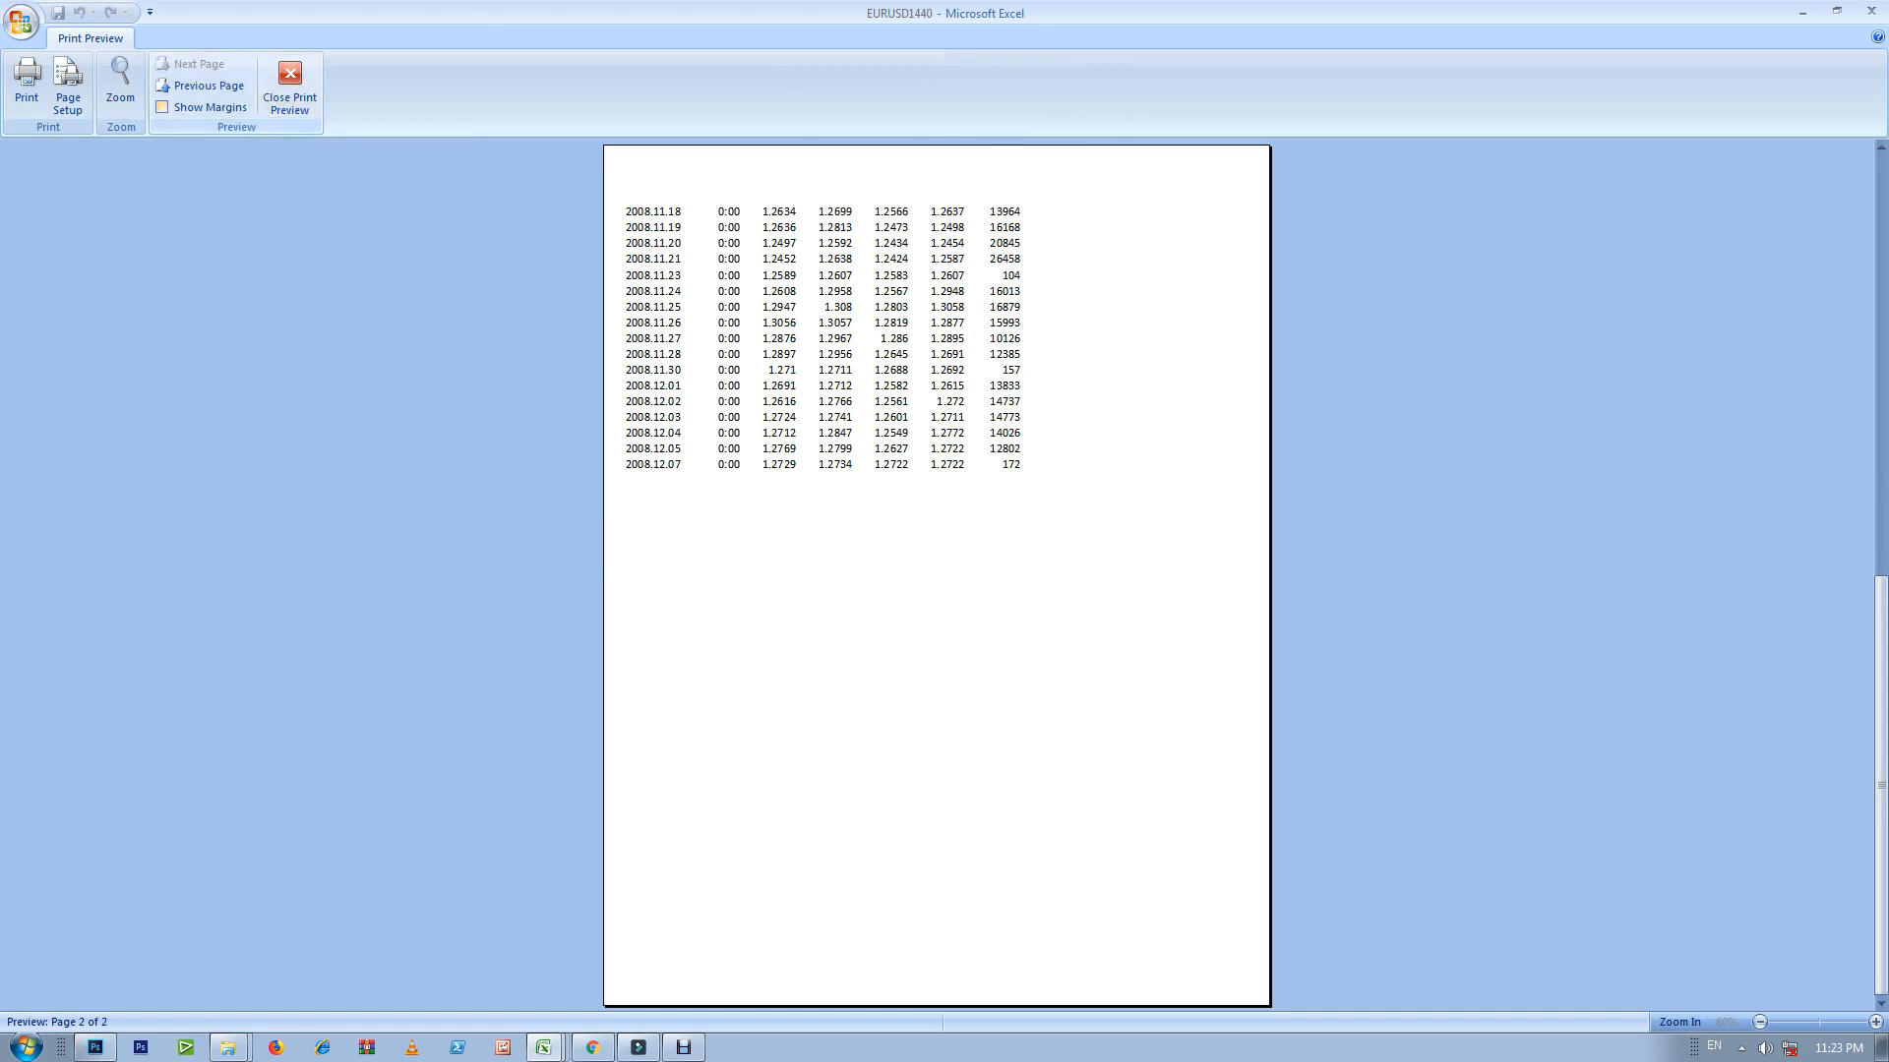
click(289, 86)
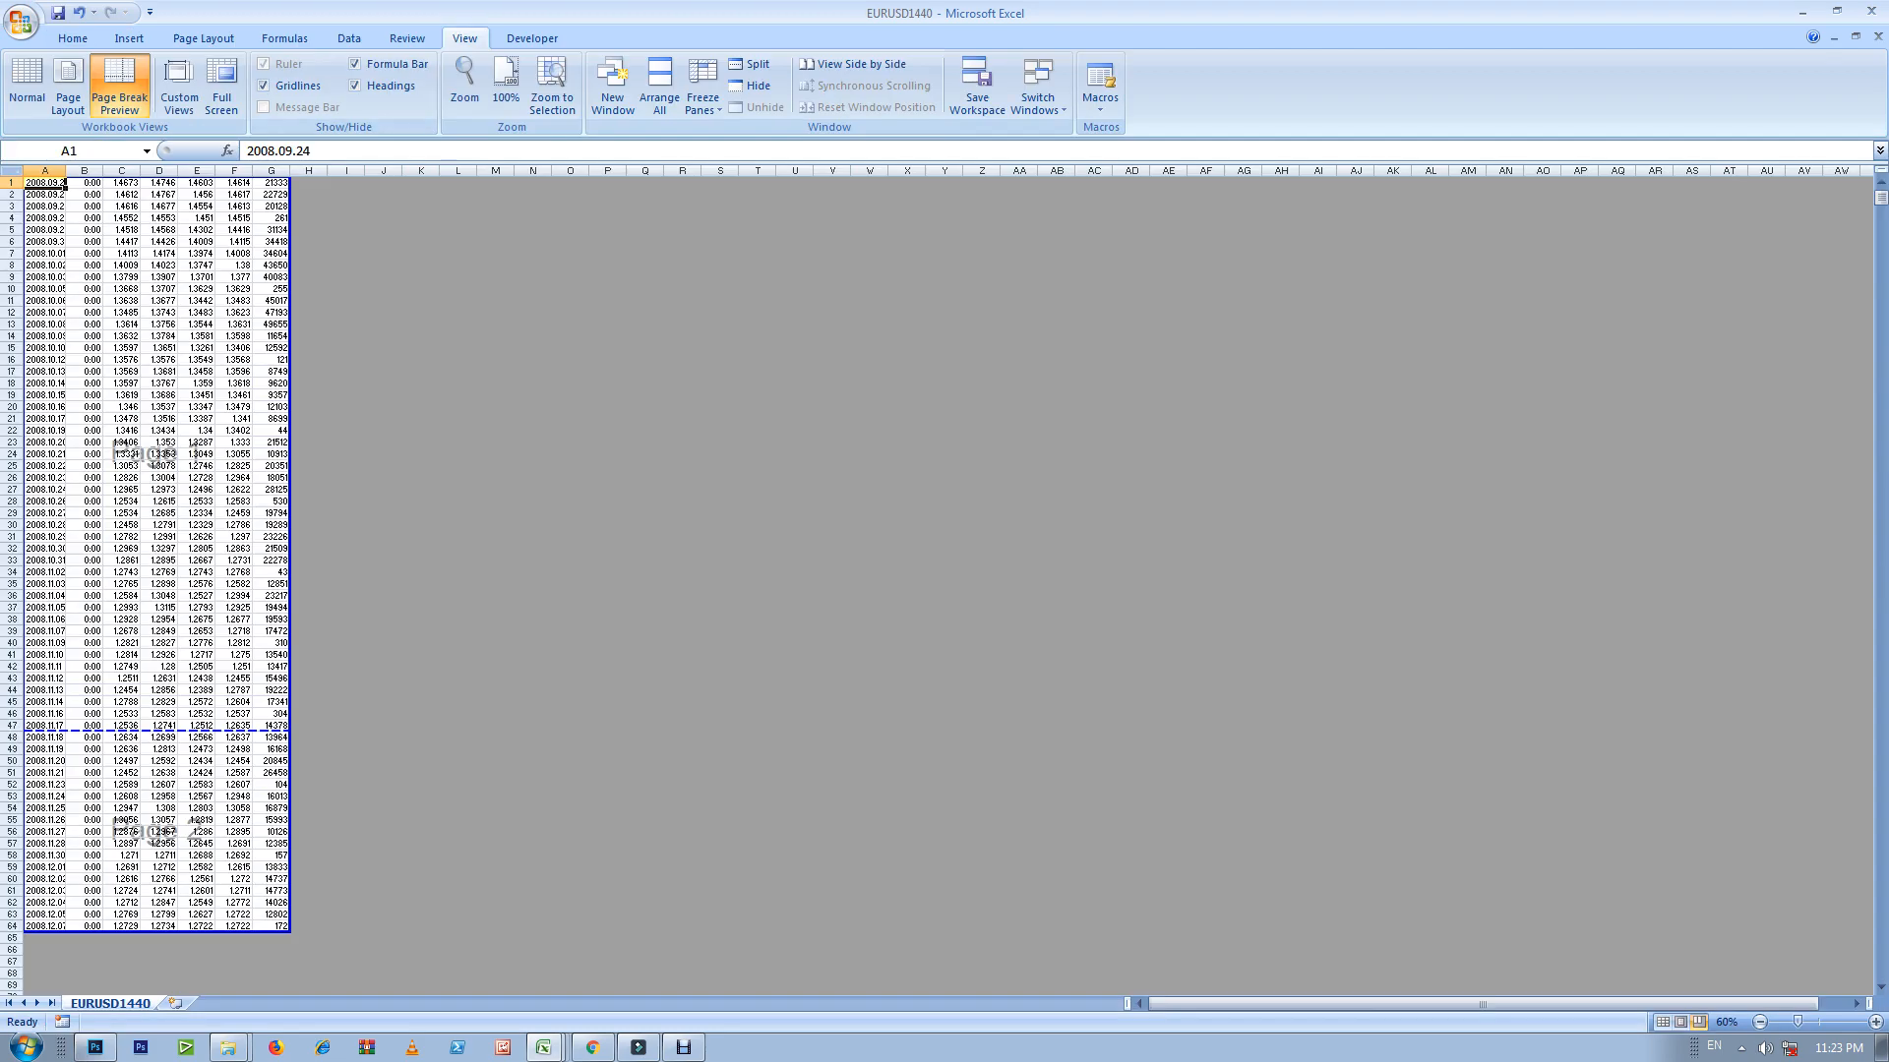
Step: Move the horizontal page break down to below row 57, check page 2 in print preview and return to the sheet
drag(158, 731, 158, 849)
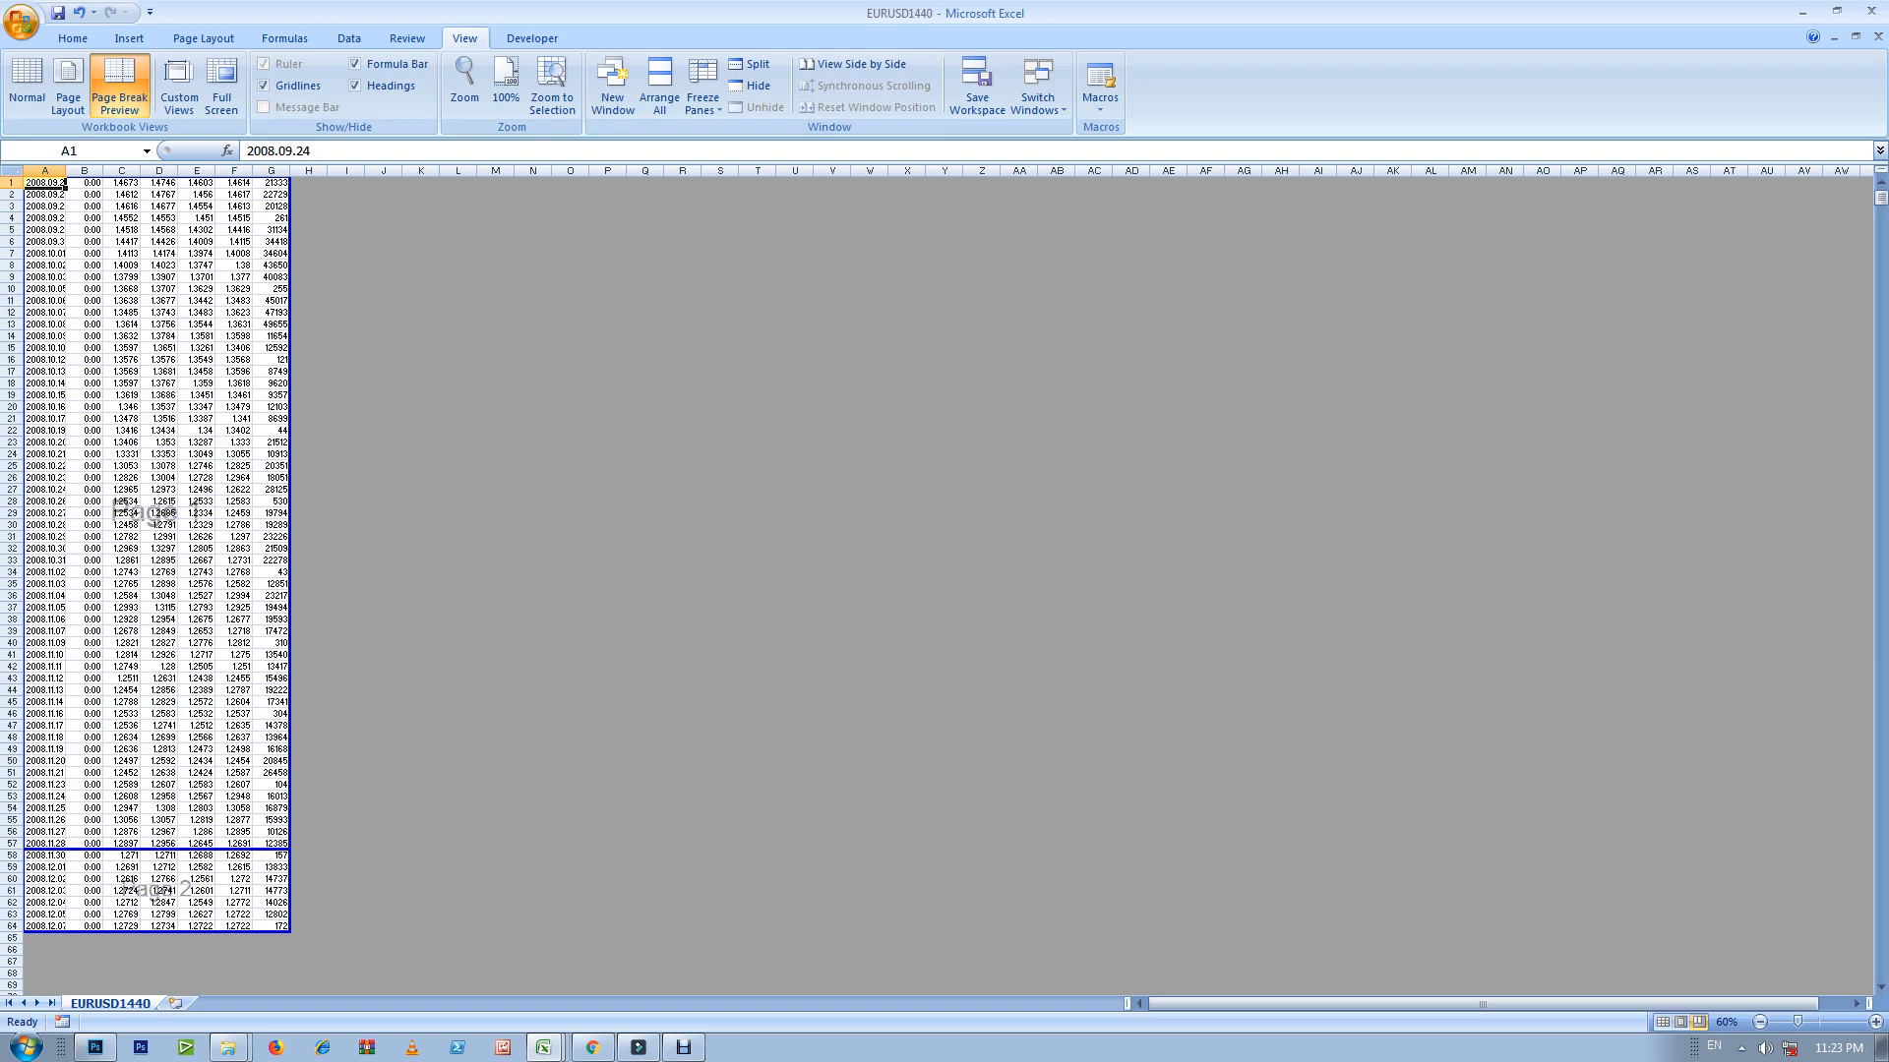
scroll(937, 576, down, 1)
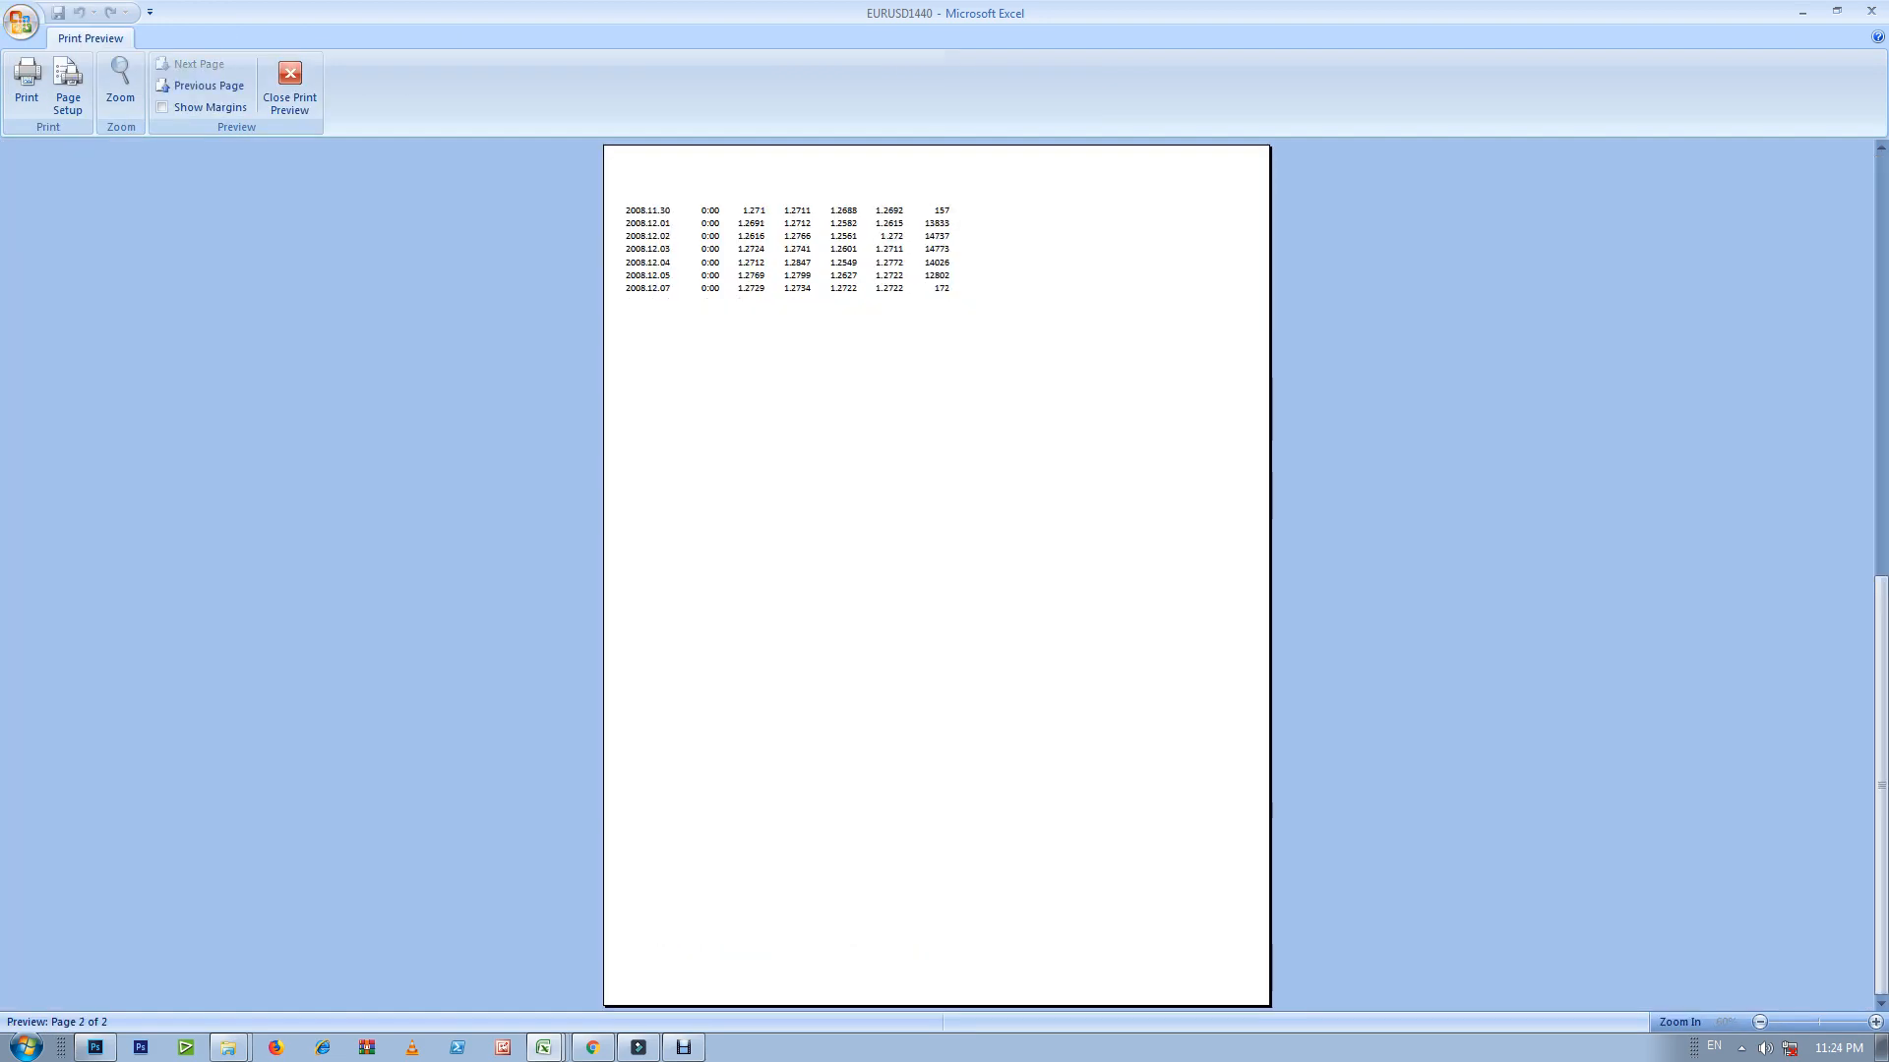
scroll(936, 575, up, 1)
click(289, 84)
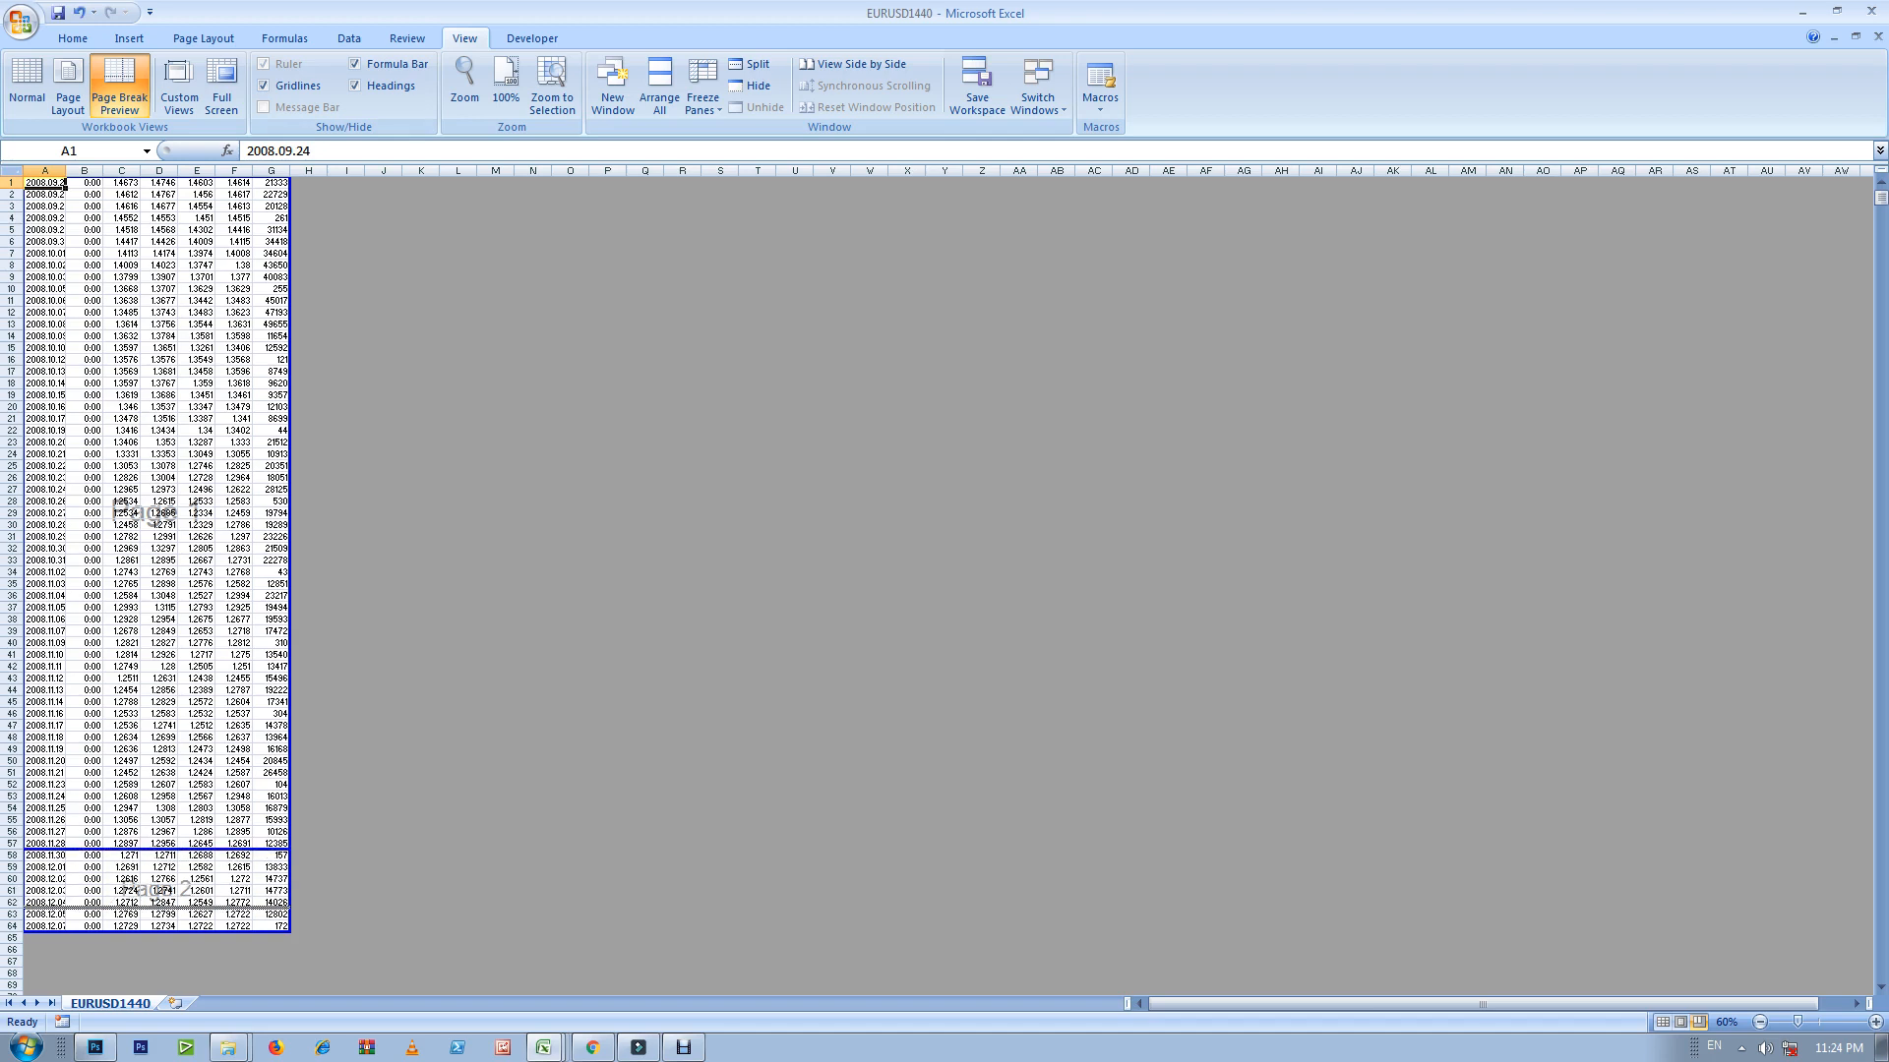
Step: Move the horizontal page break to the end of the data below row 64, and undo the page break moves
drag(158, 849, 158, 932)
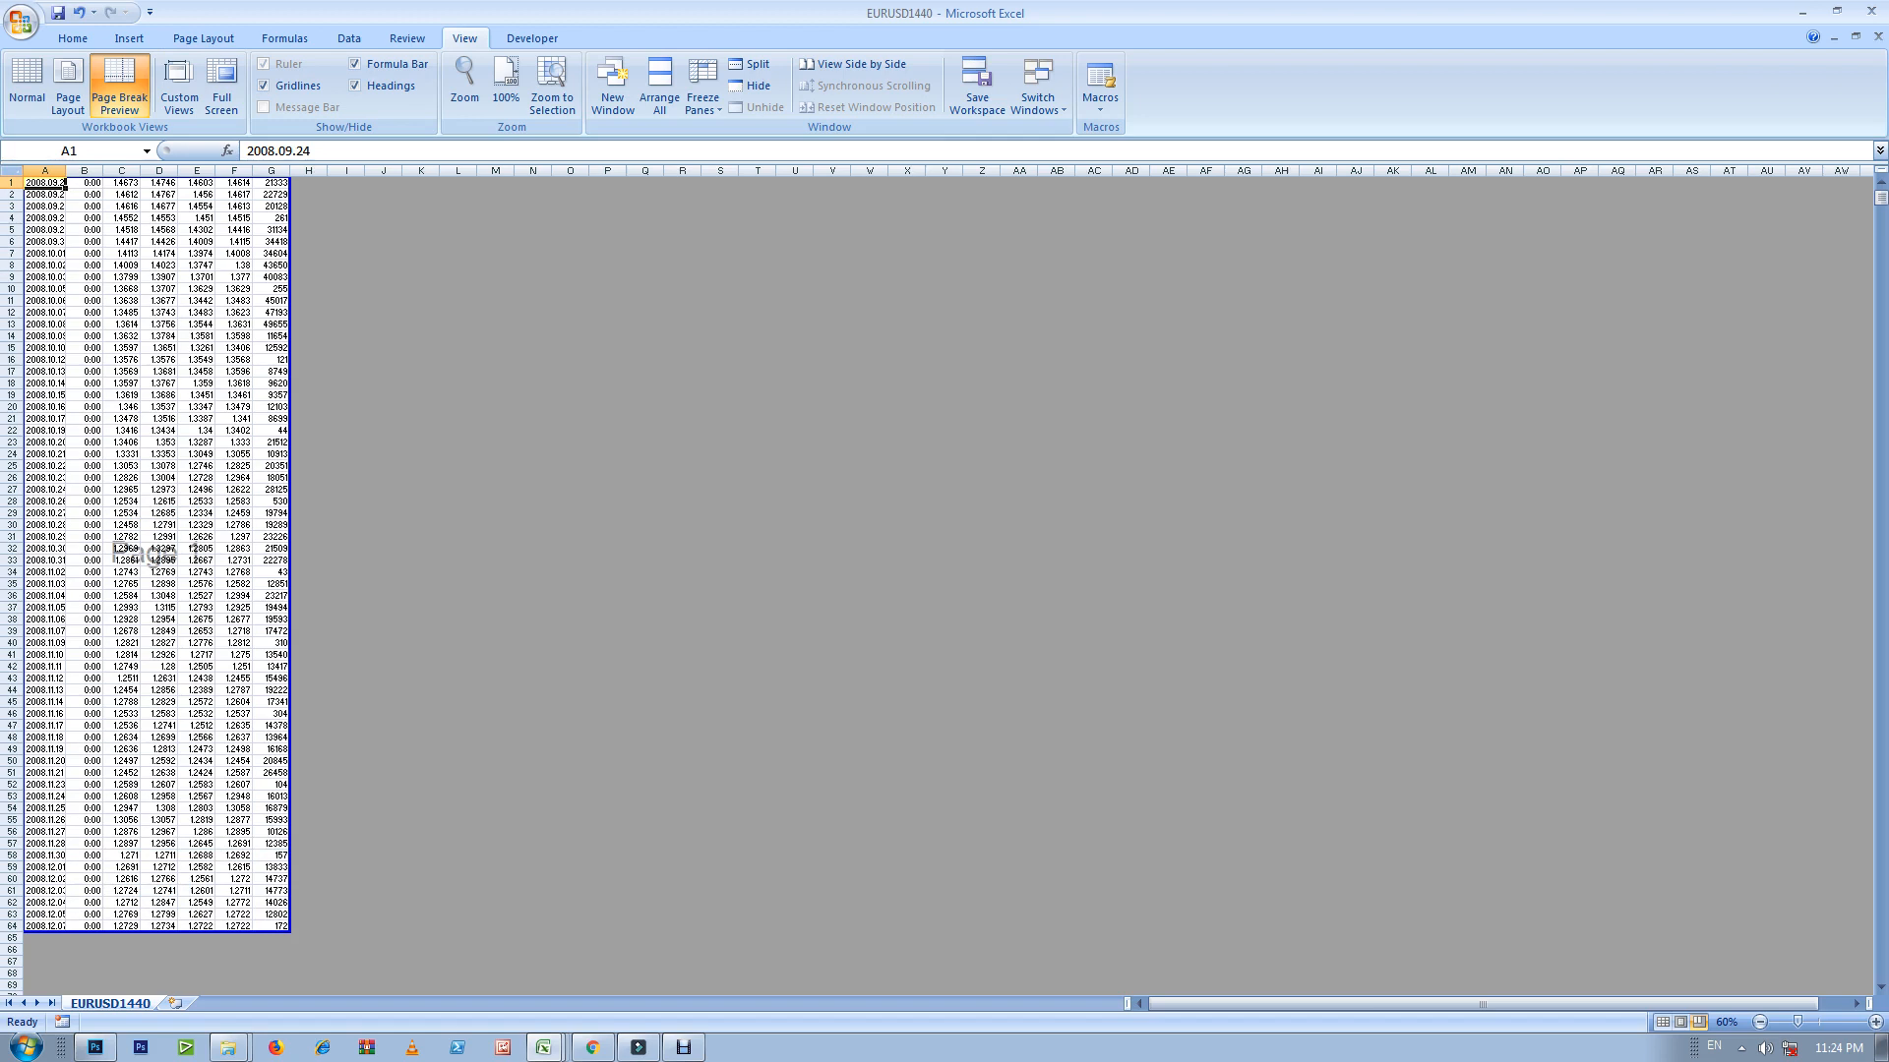
key(ctrl+z)
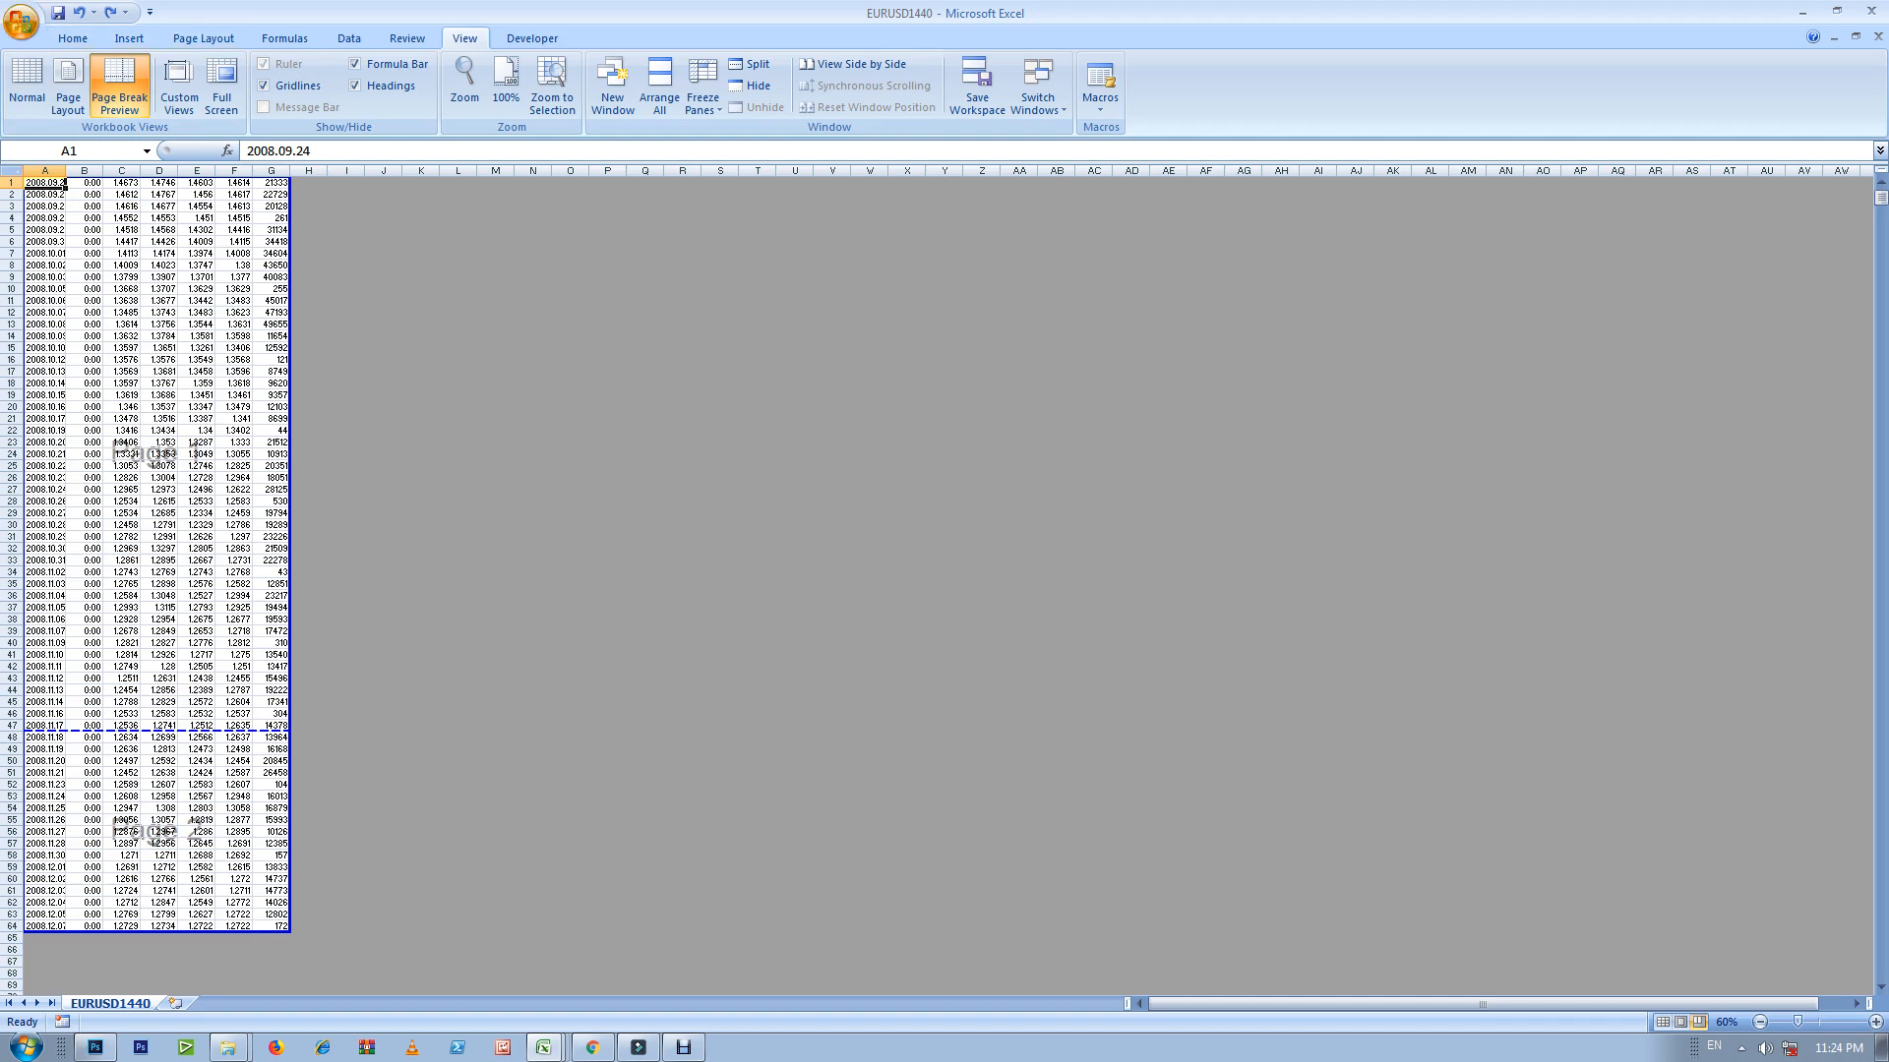
Step: Check both pages in print preview with the automatic page break and return to the sheet
key(ctrl+F2)
scroll(936, 575, down, 1)
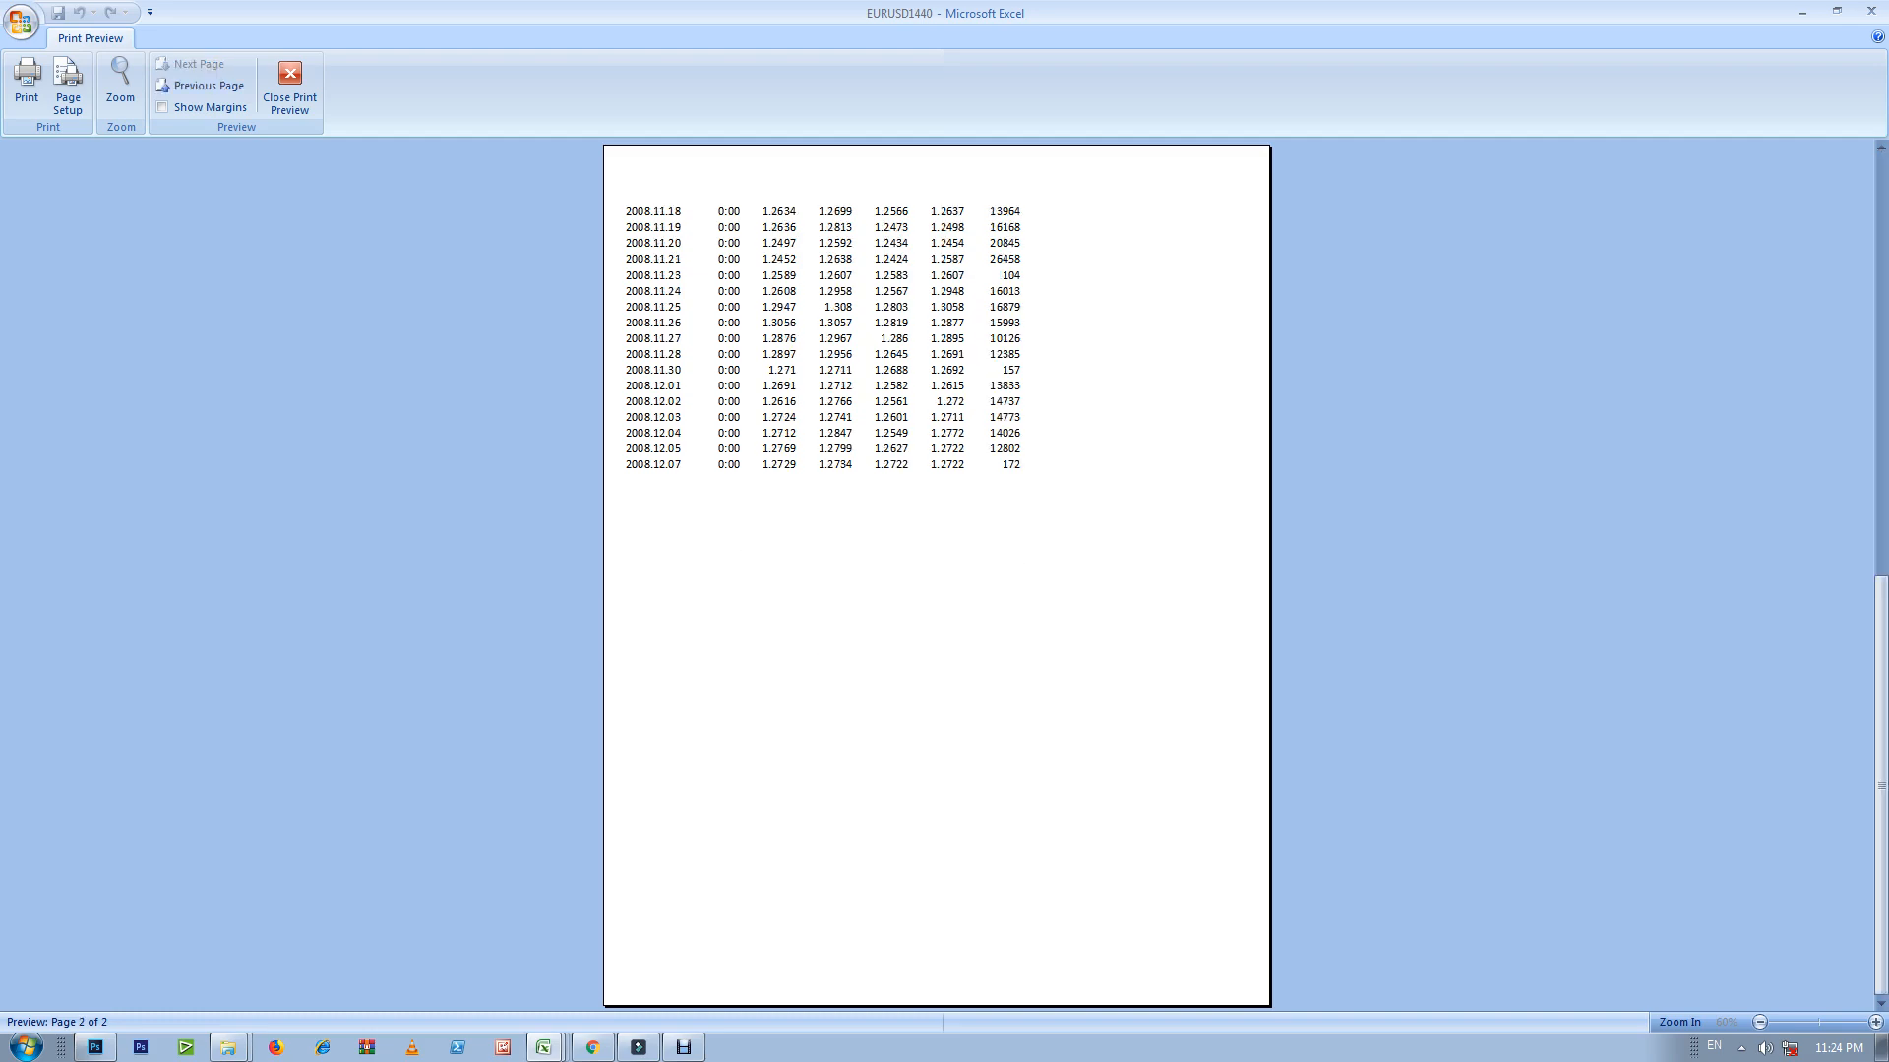
scroll(937, 575, up, 1)
scroll(936, 575, down, 1)
scroll(936, 576, up, 1)
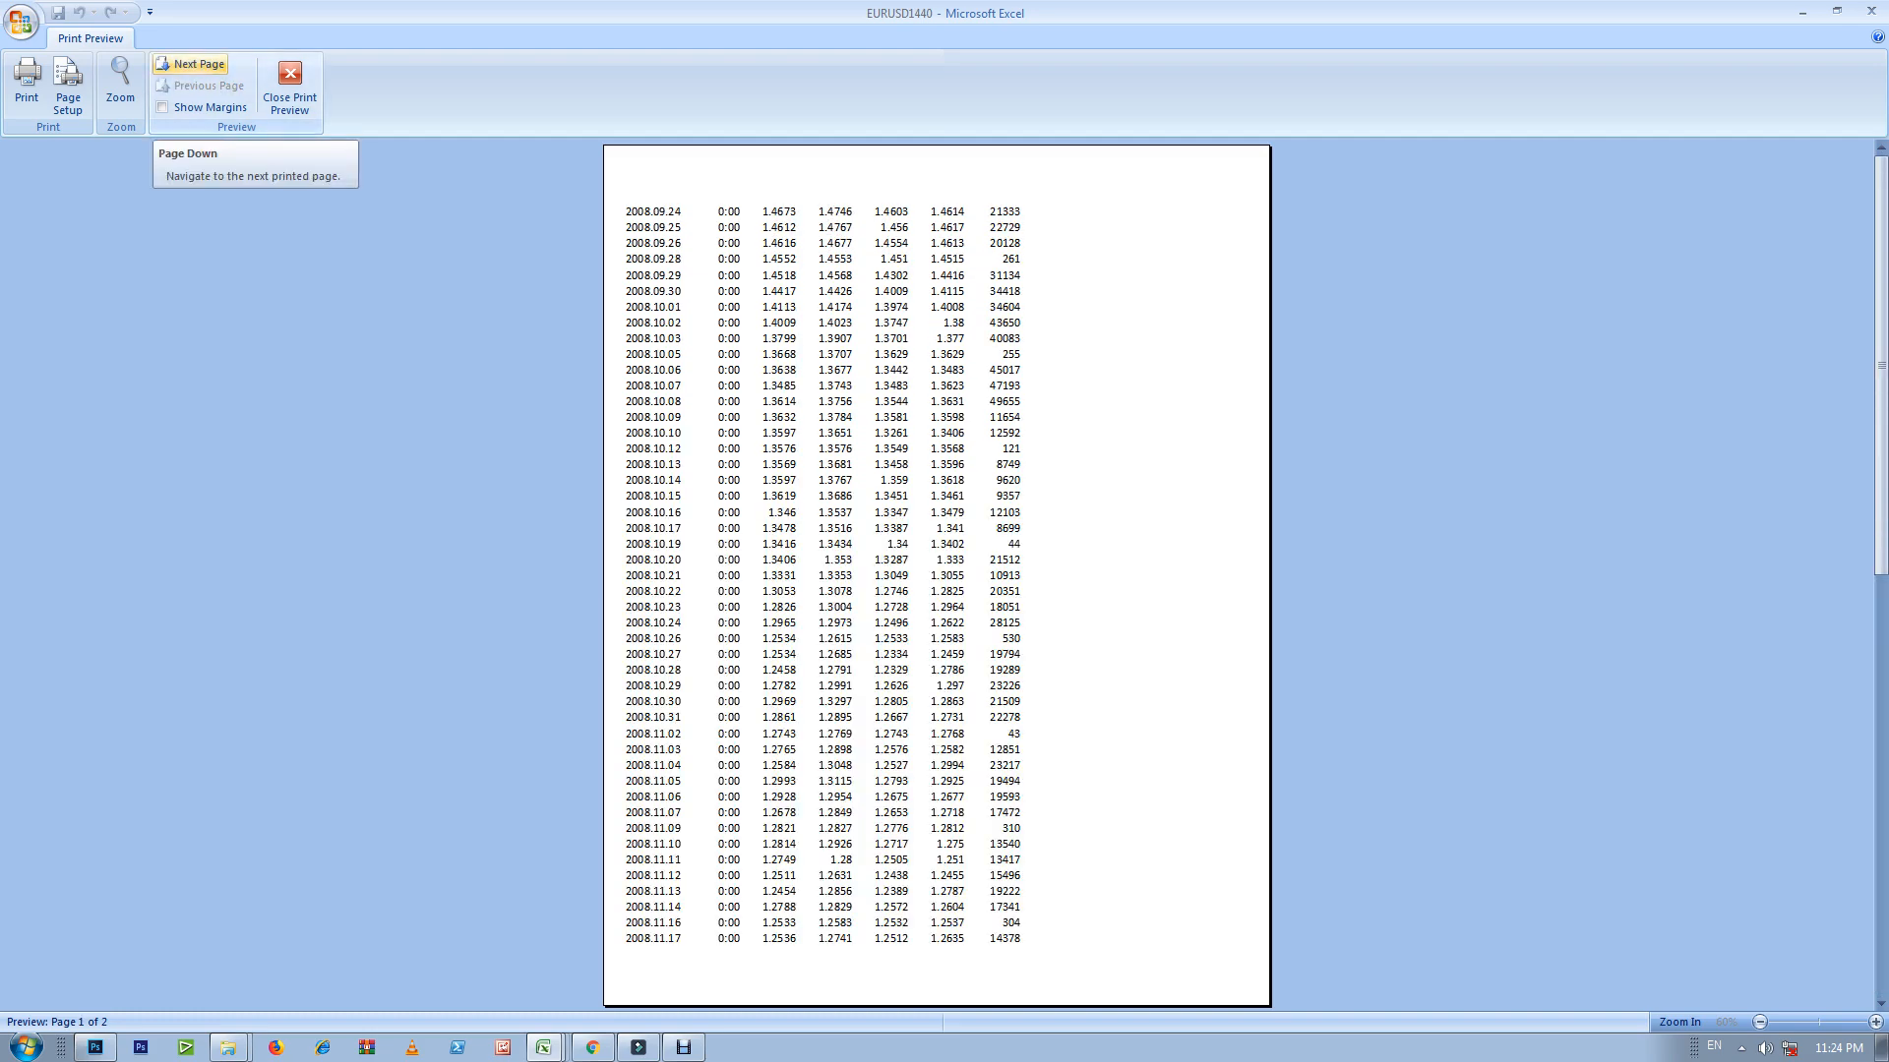
click(190, 64)
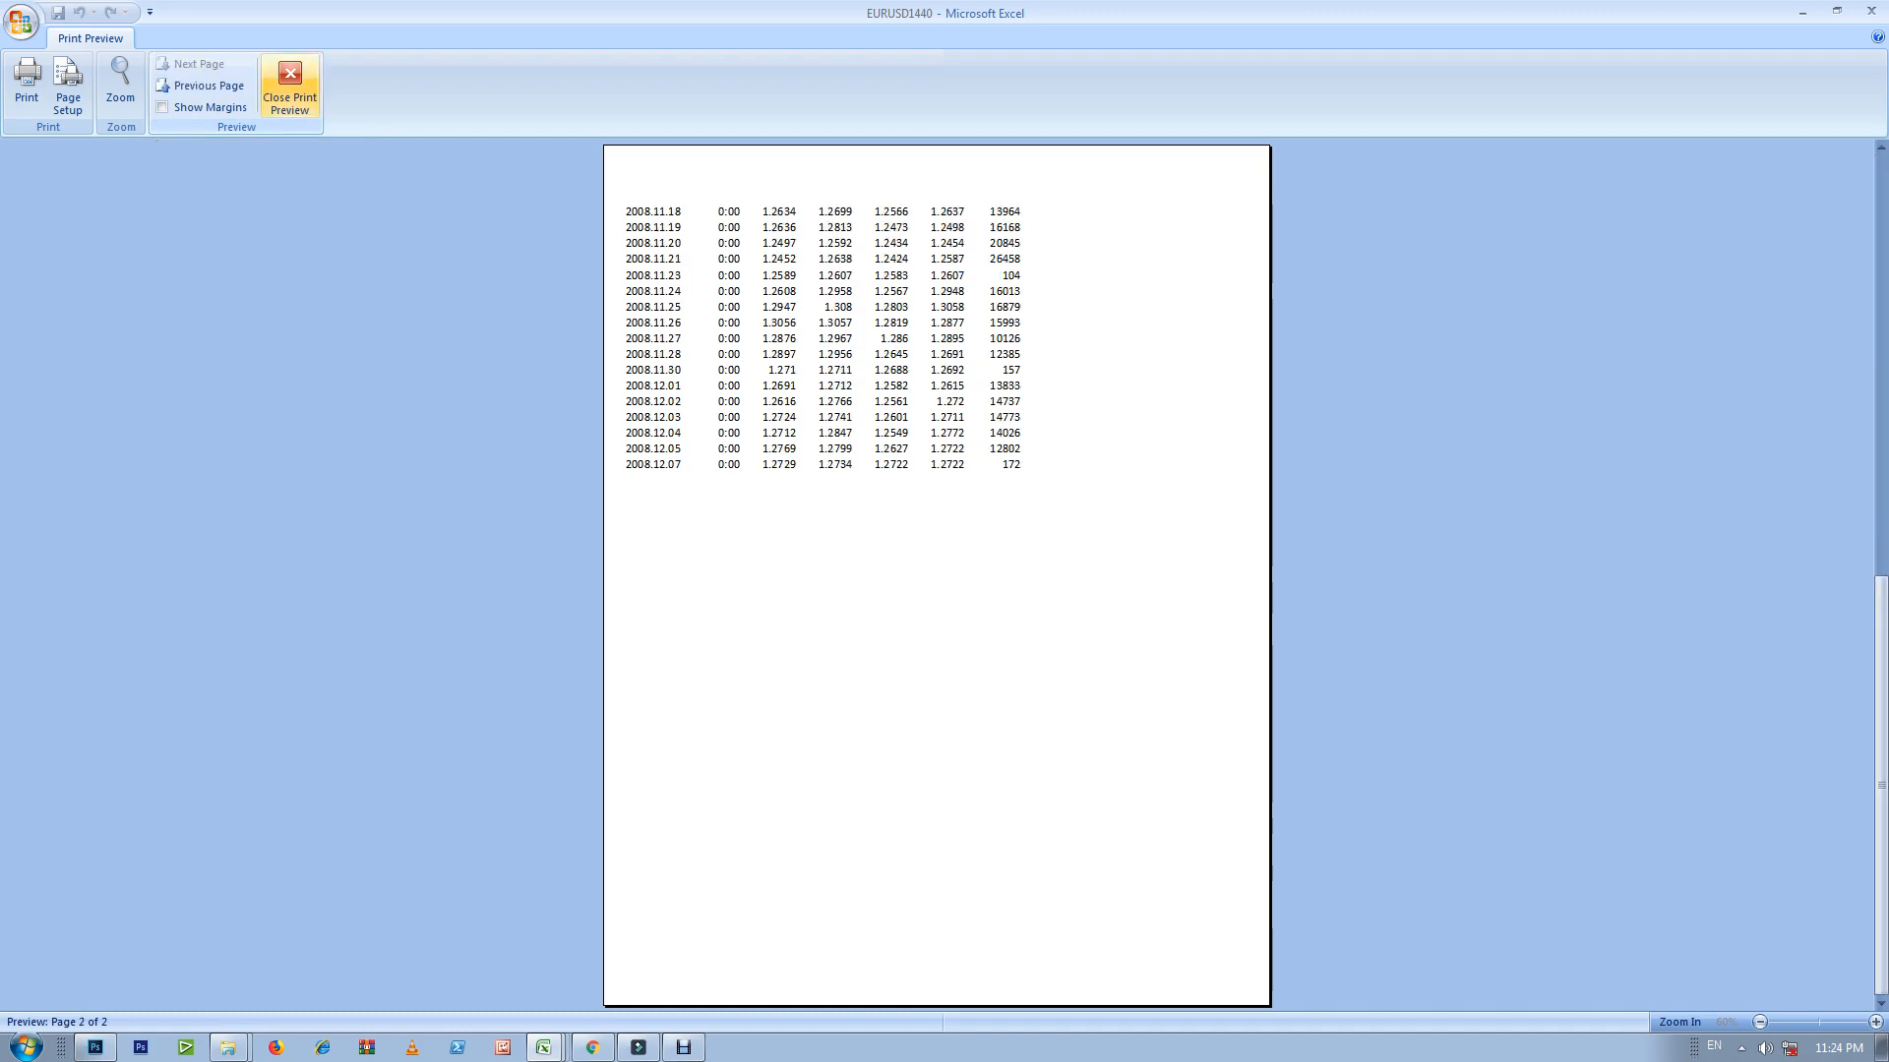
click(290, 83)
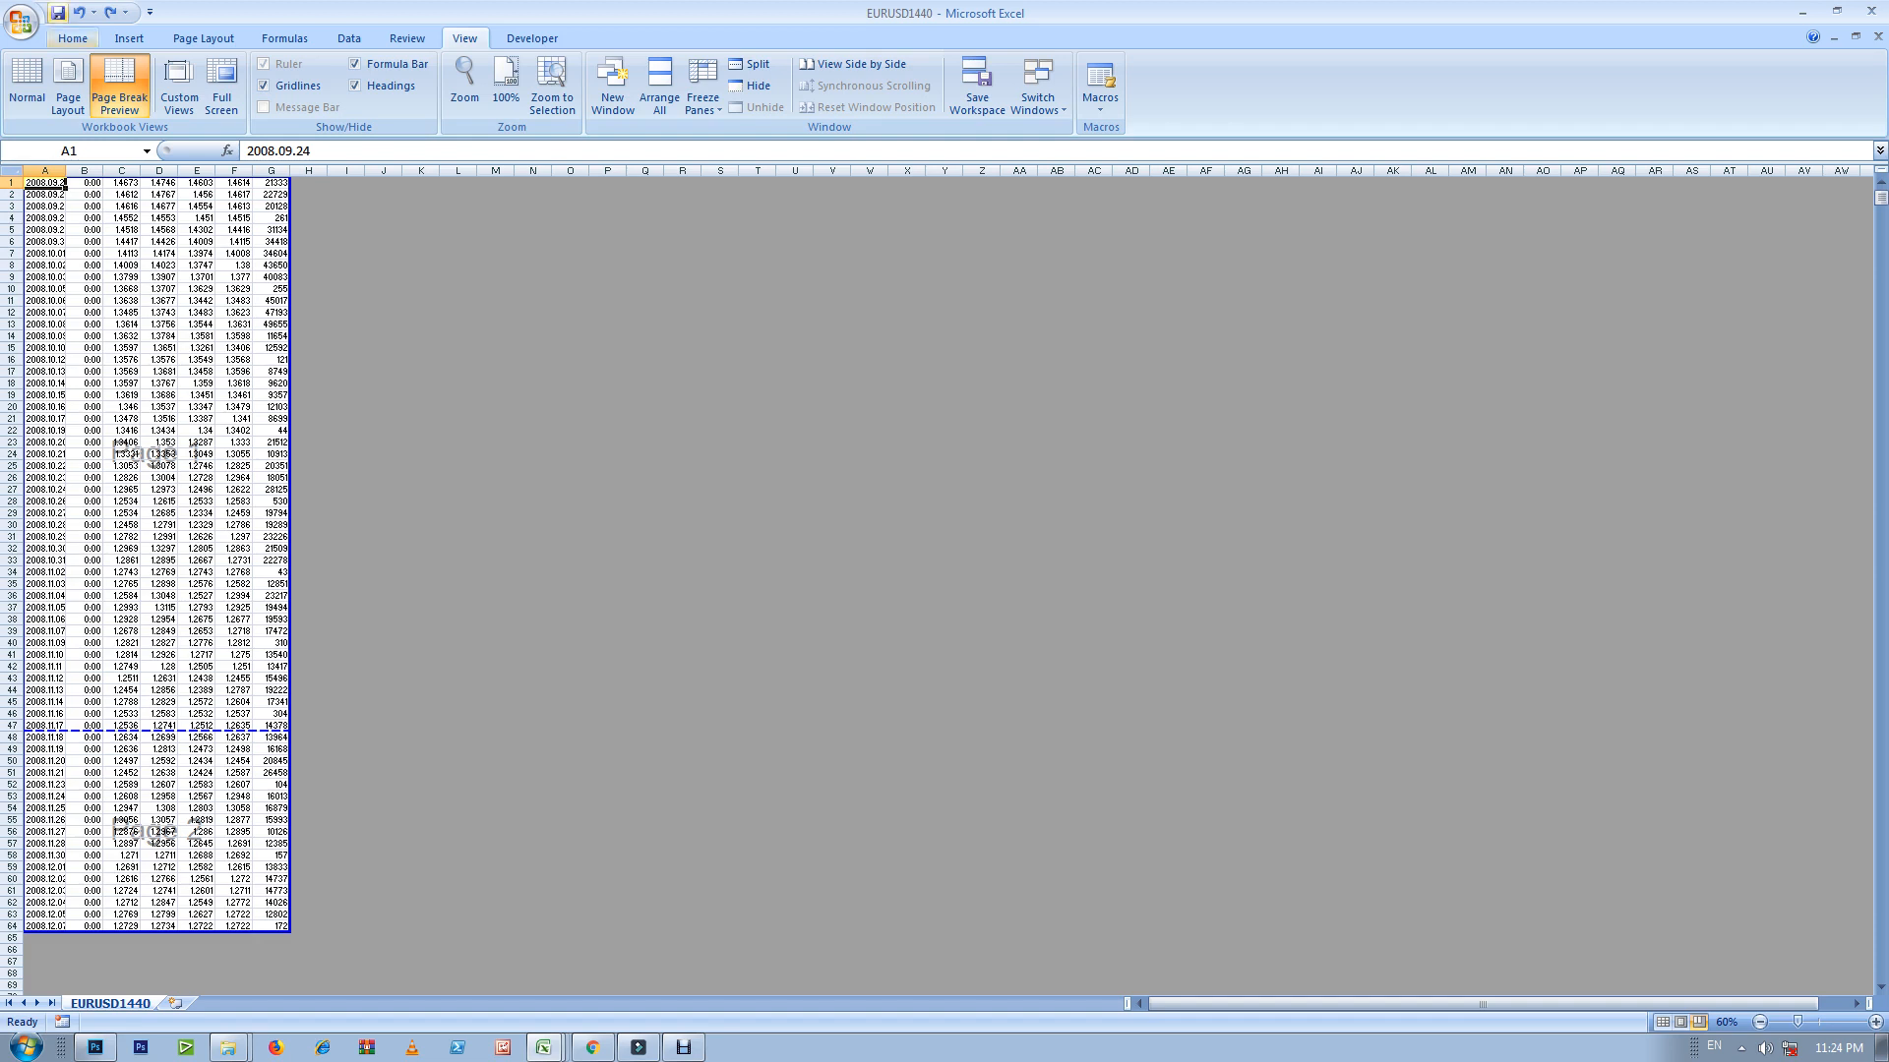
Step: Move the horizontal page break up to below row 28, check both pages in print preview and return to the sheet
click(26, 84)
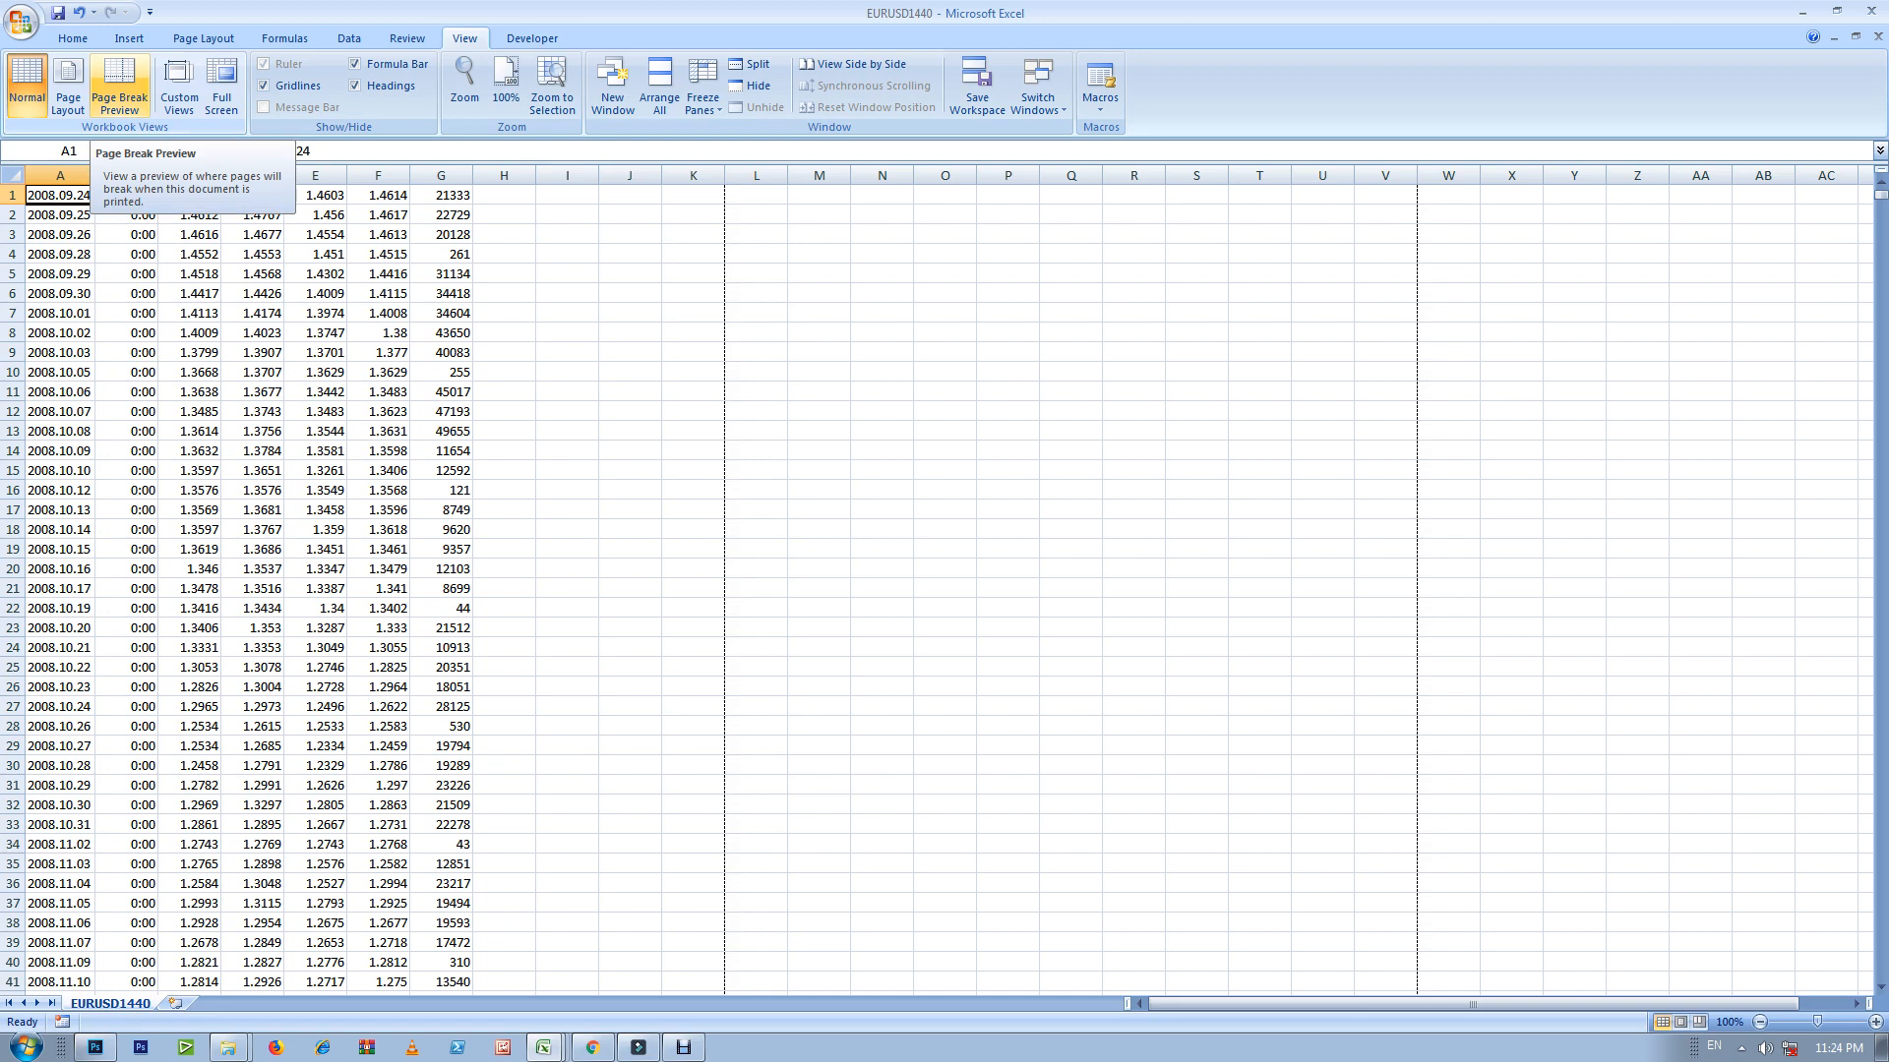
click(119, 86)
drag(157, 732, 157, 507)
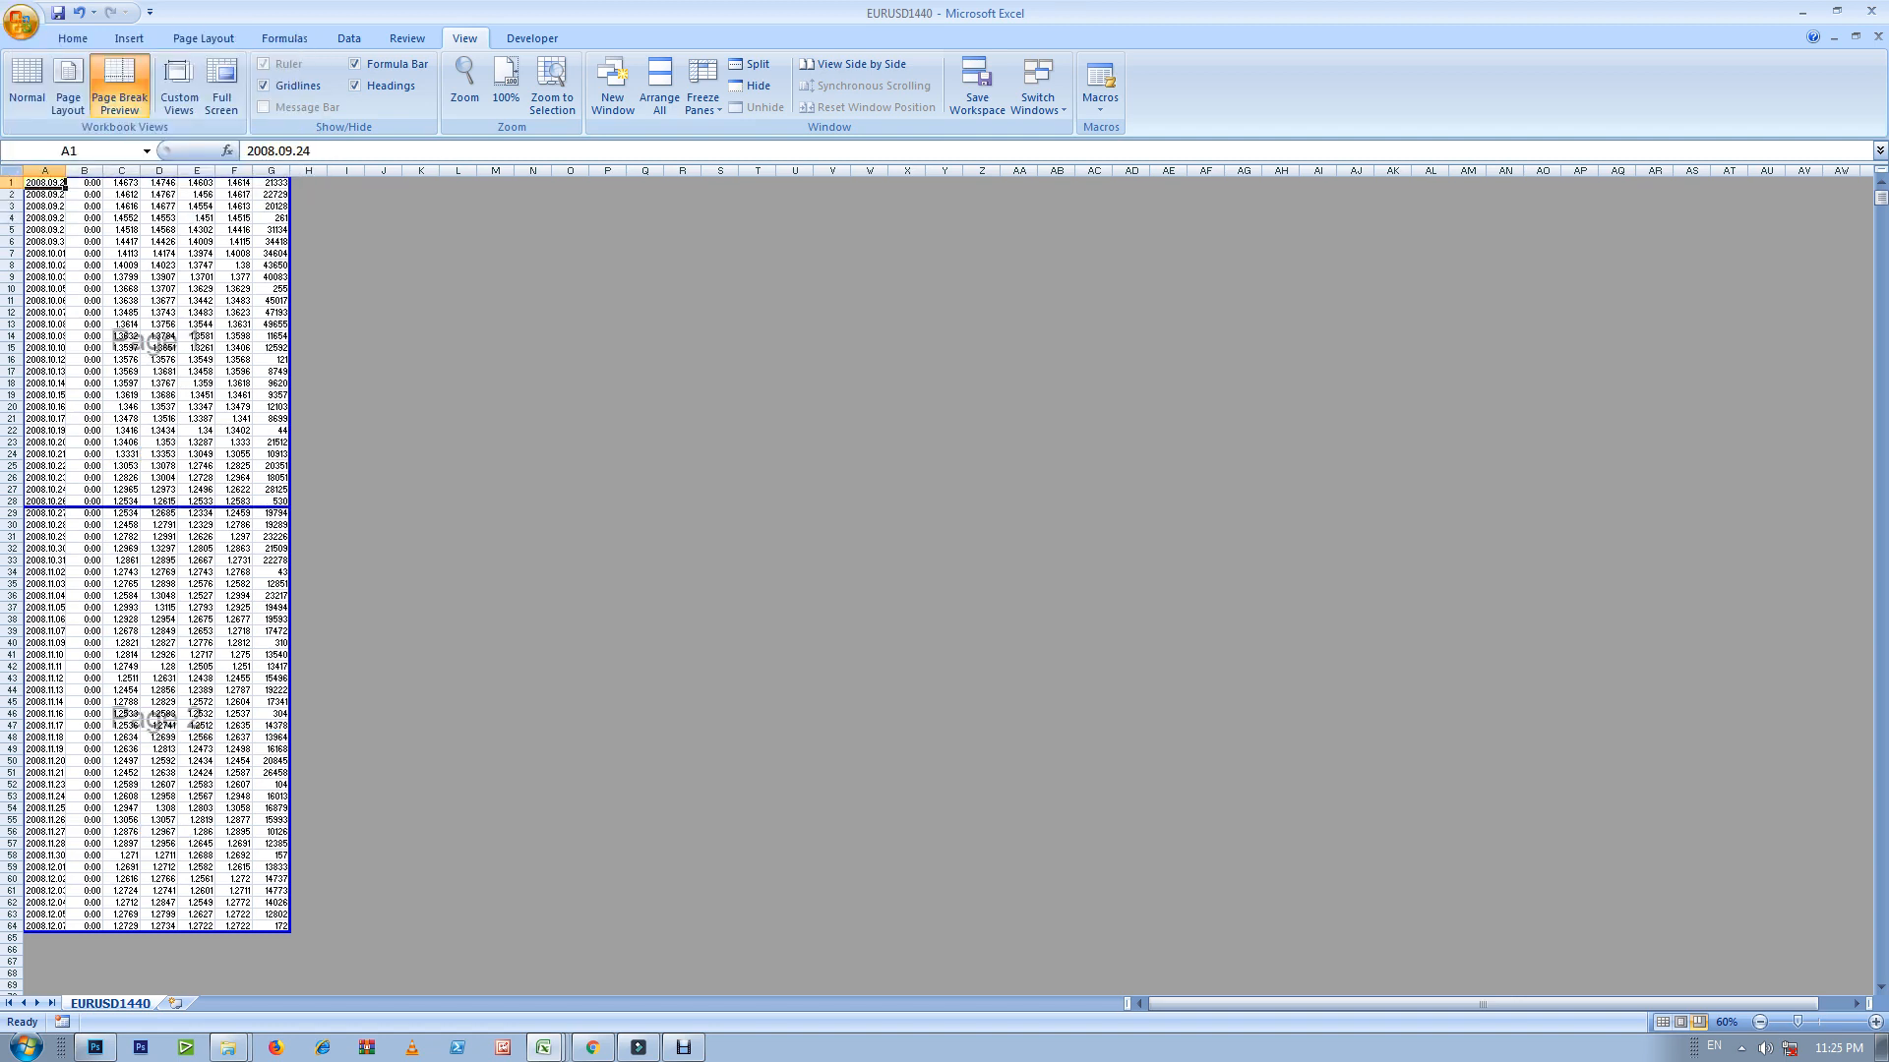
click(208, 204)
scroll(937, 575, down, 1)
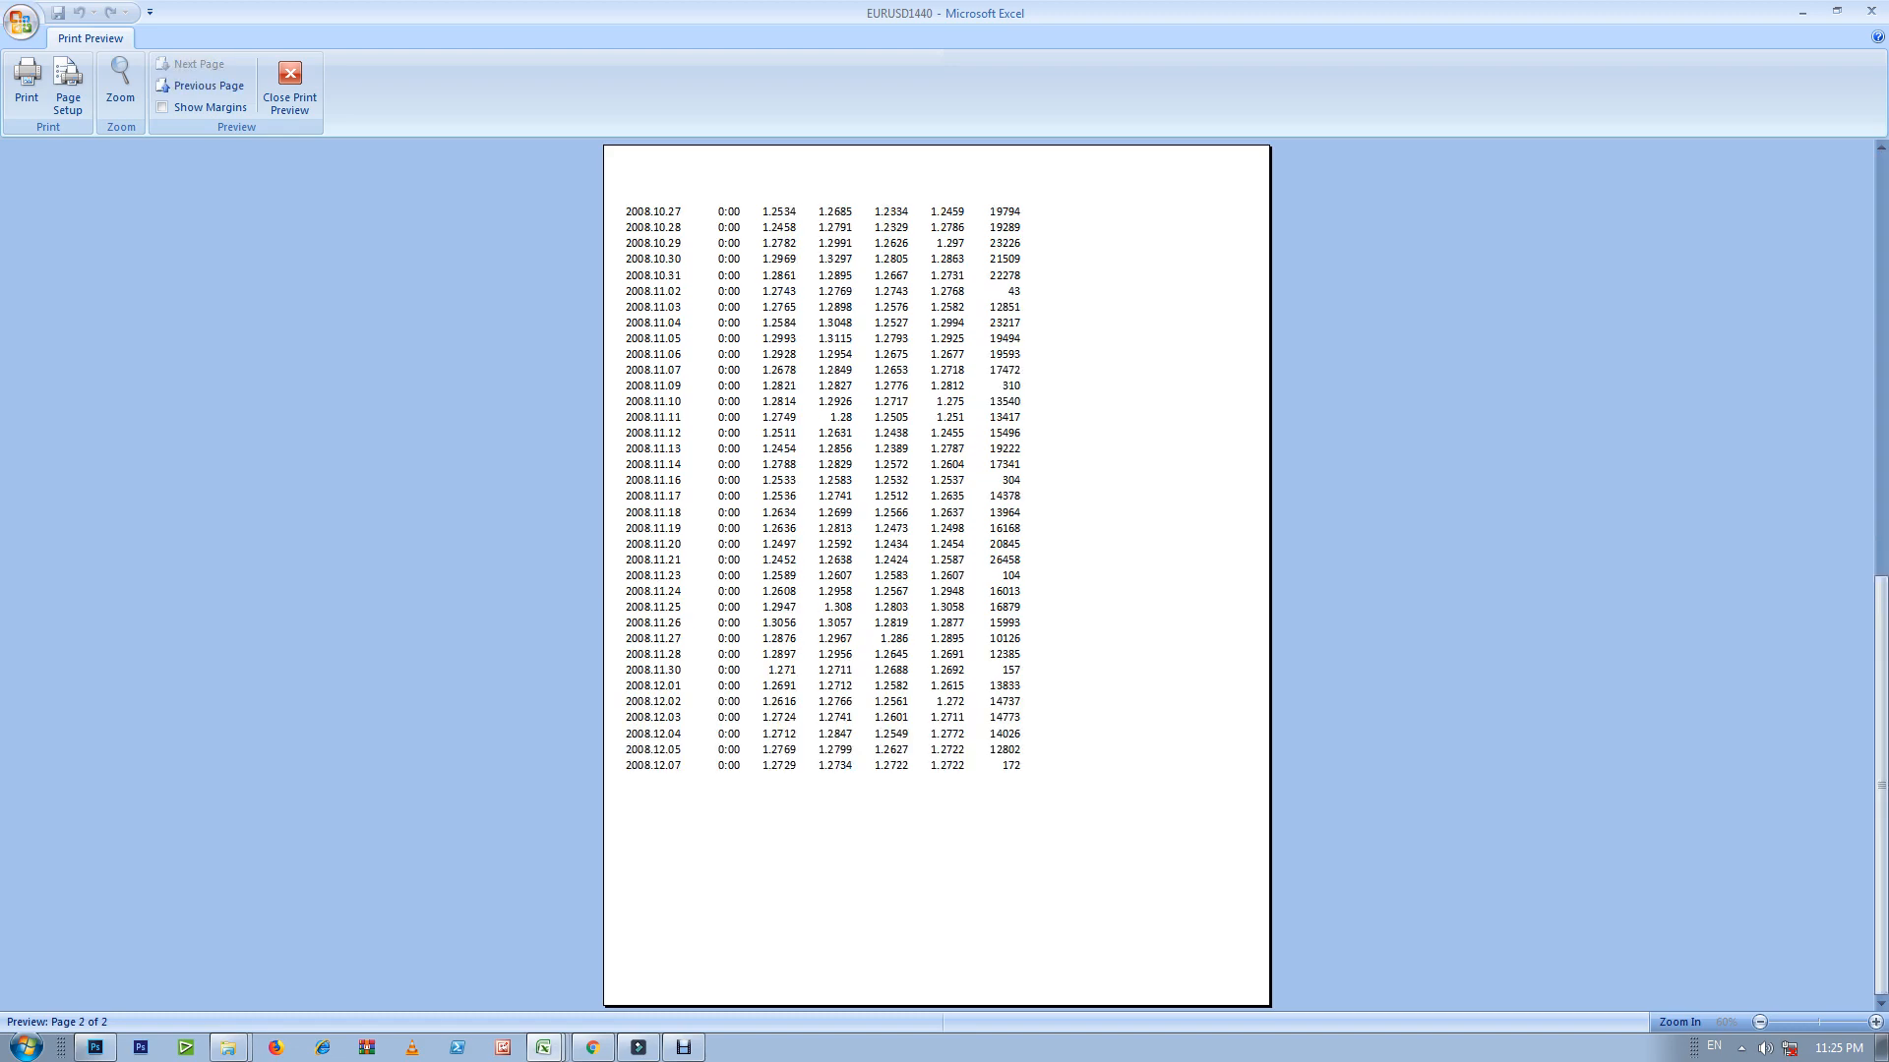
scroll(936, 575, up, 1)
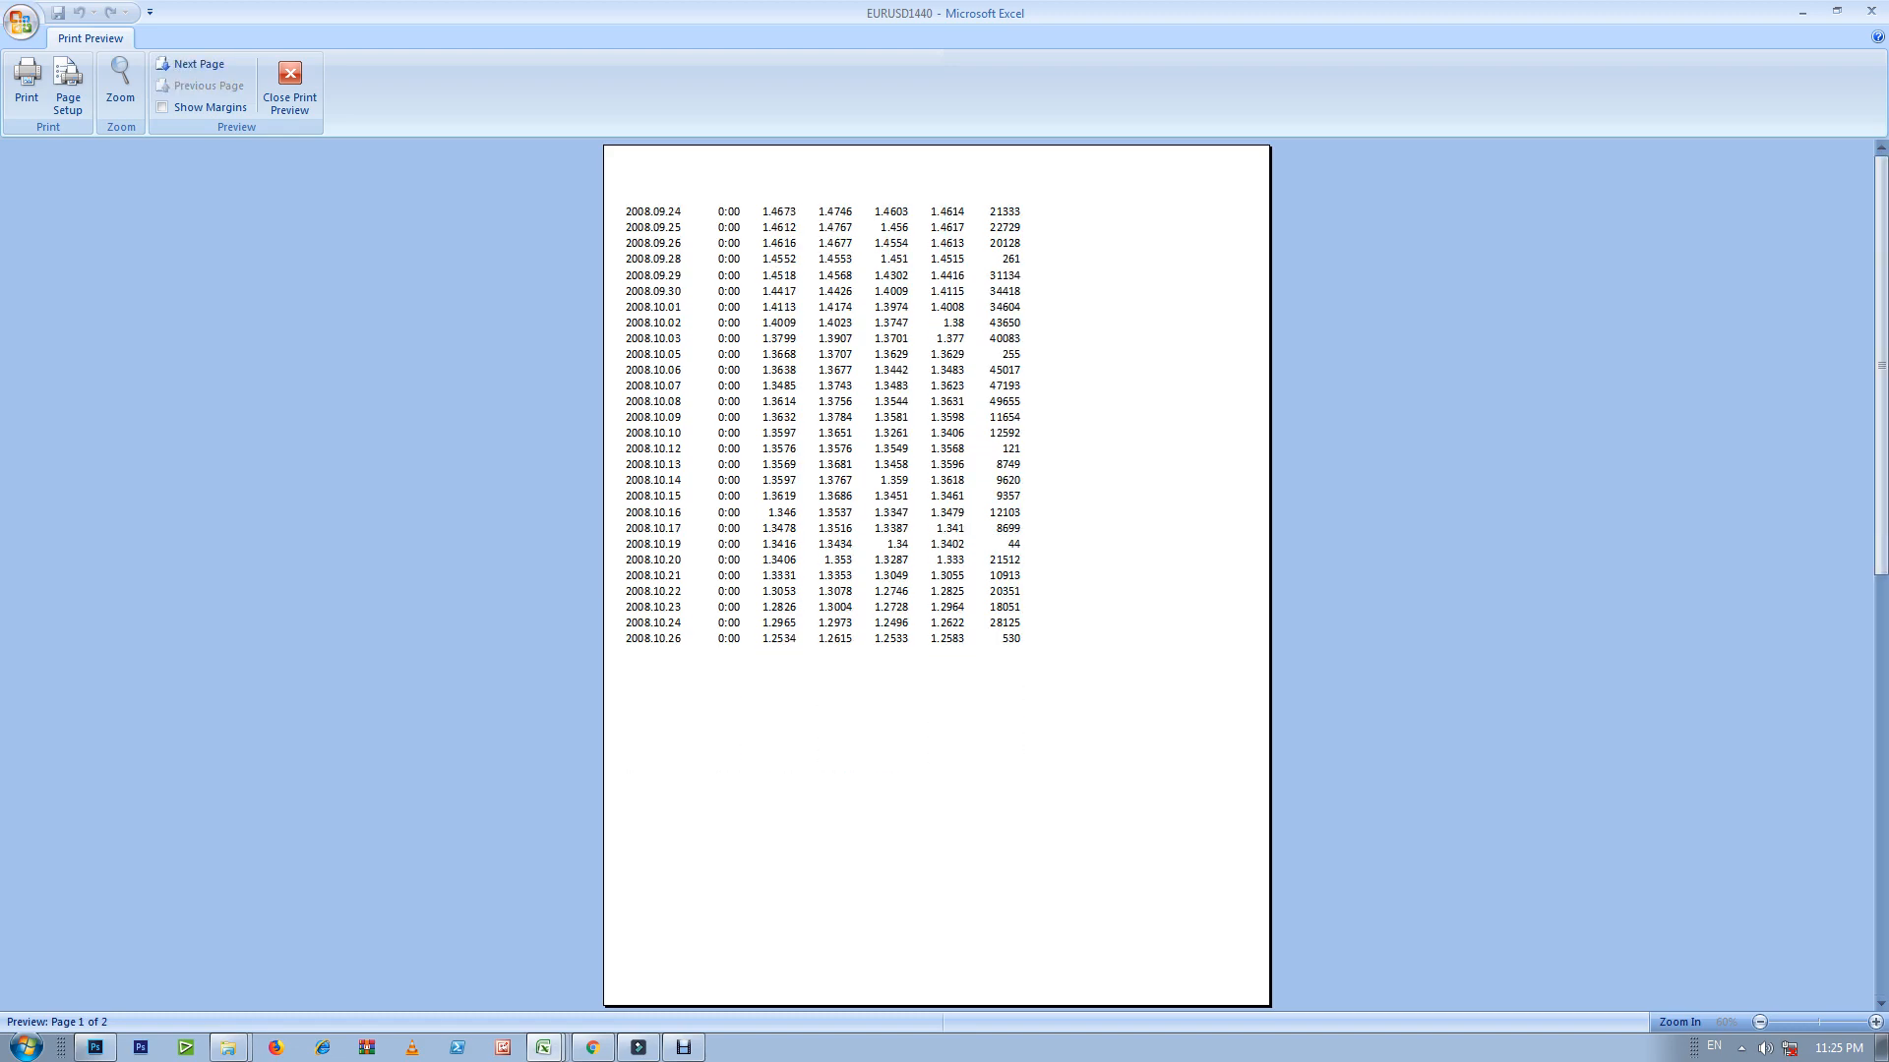
scroll(937, 575, down, 1)
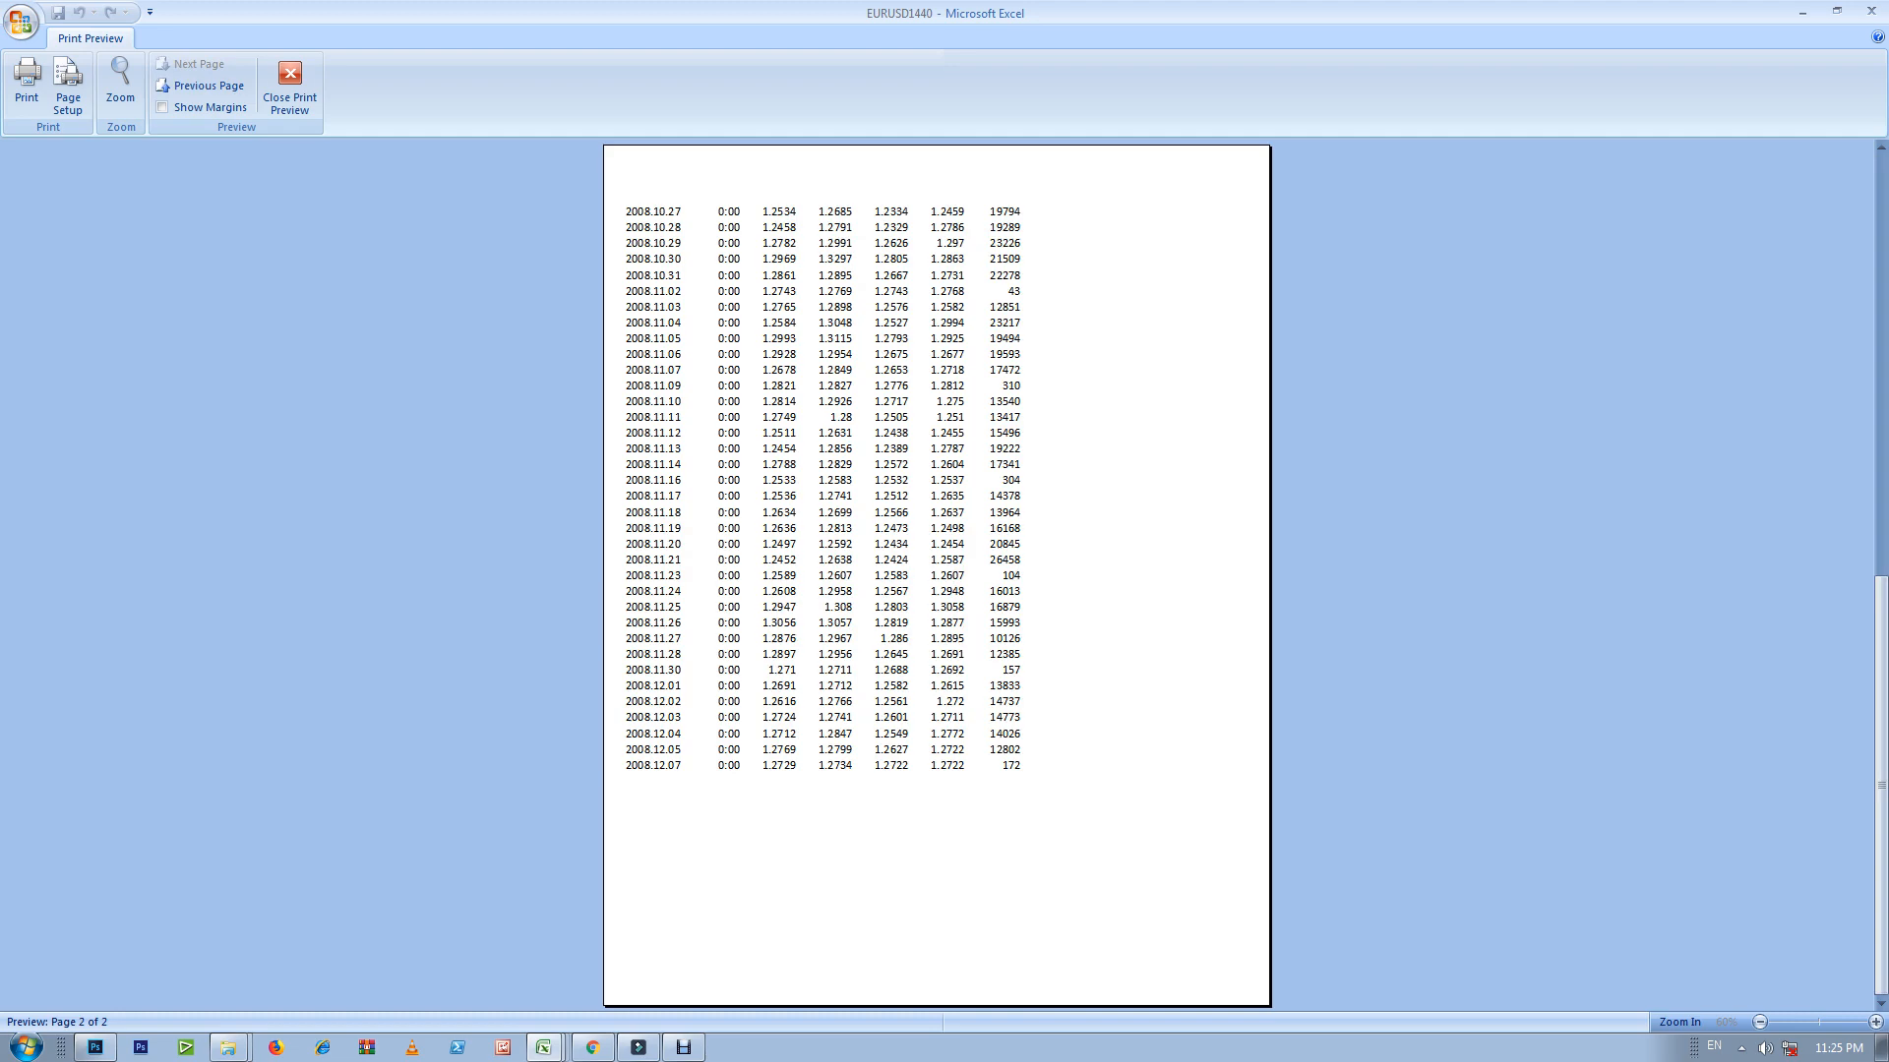
click(289, 83)
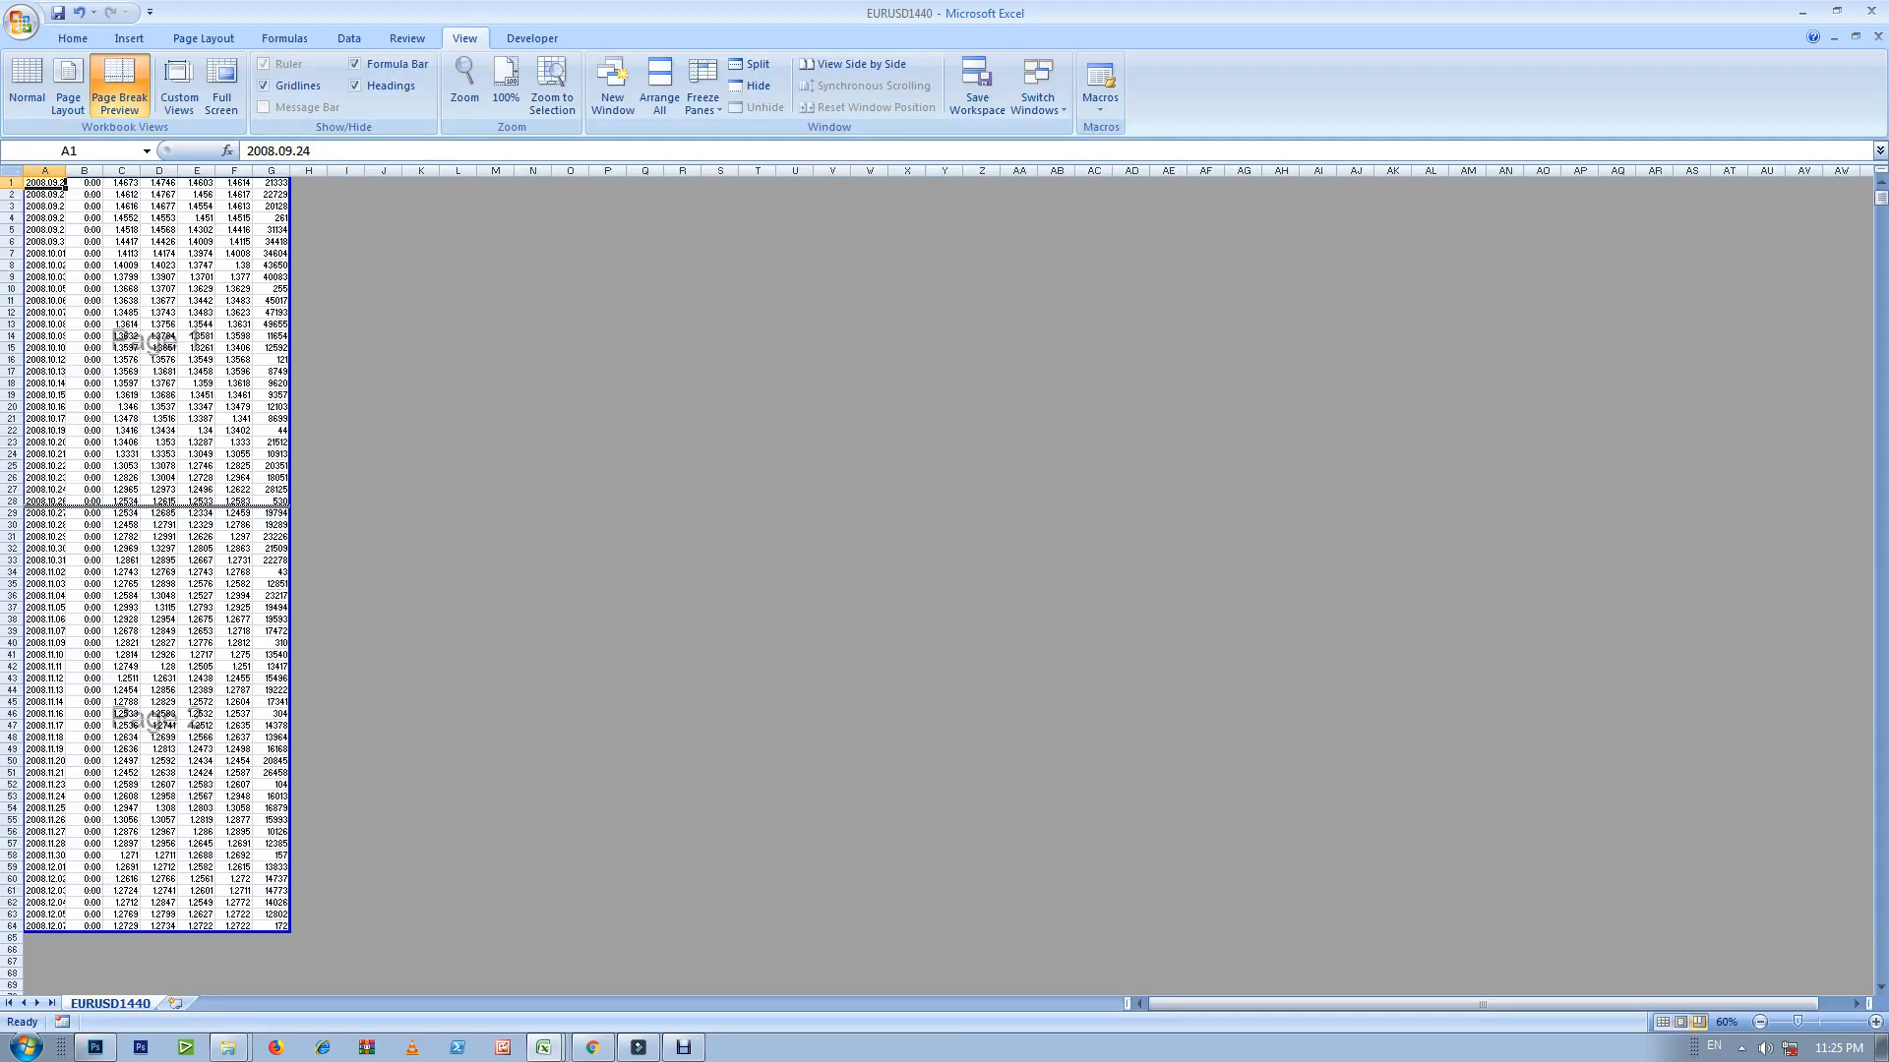
Step: Move the horizontal page break down to below row 64, check the printout in print preview and return to the sheet
drag(158, 508, 157, 931)
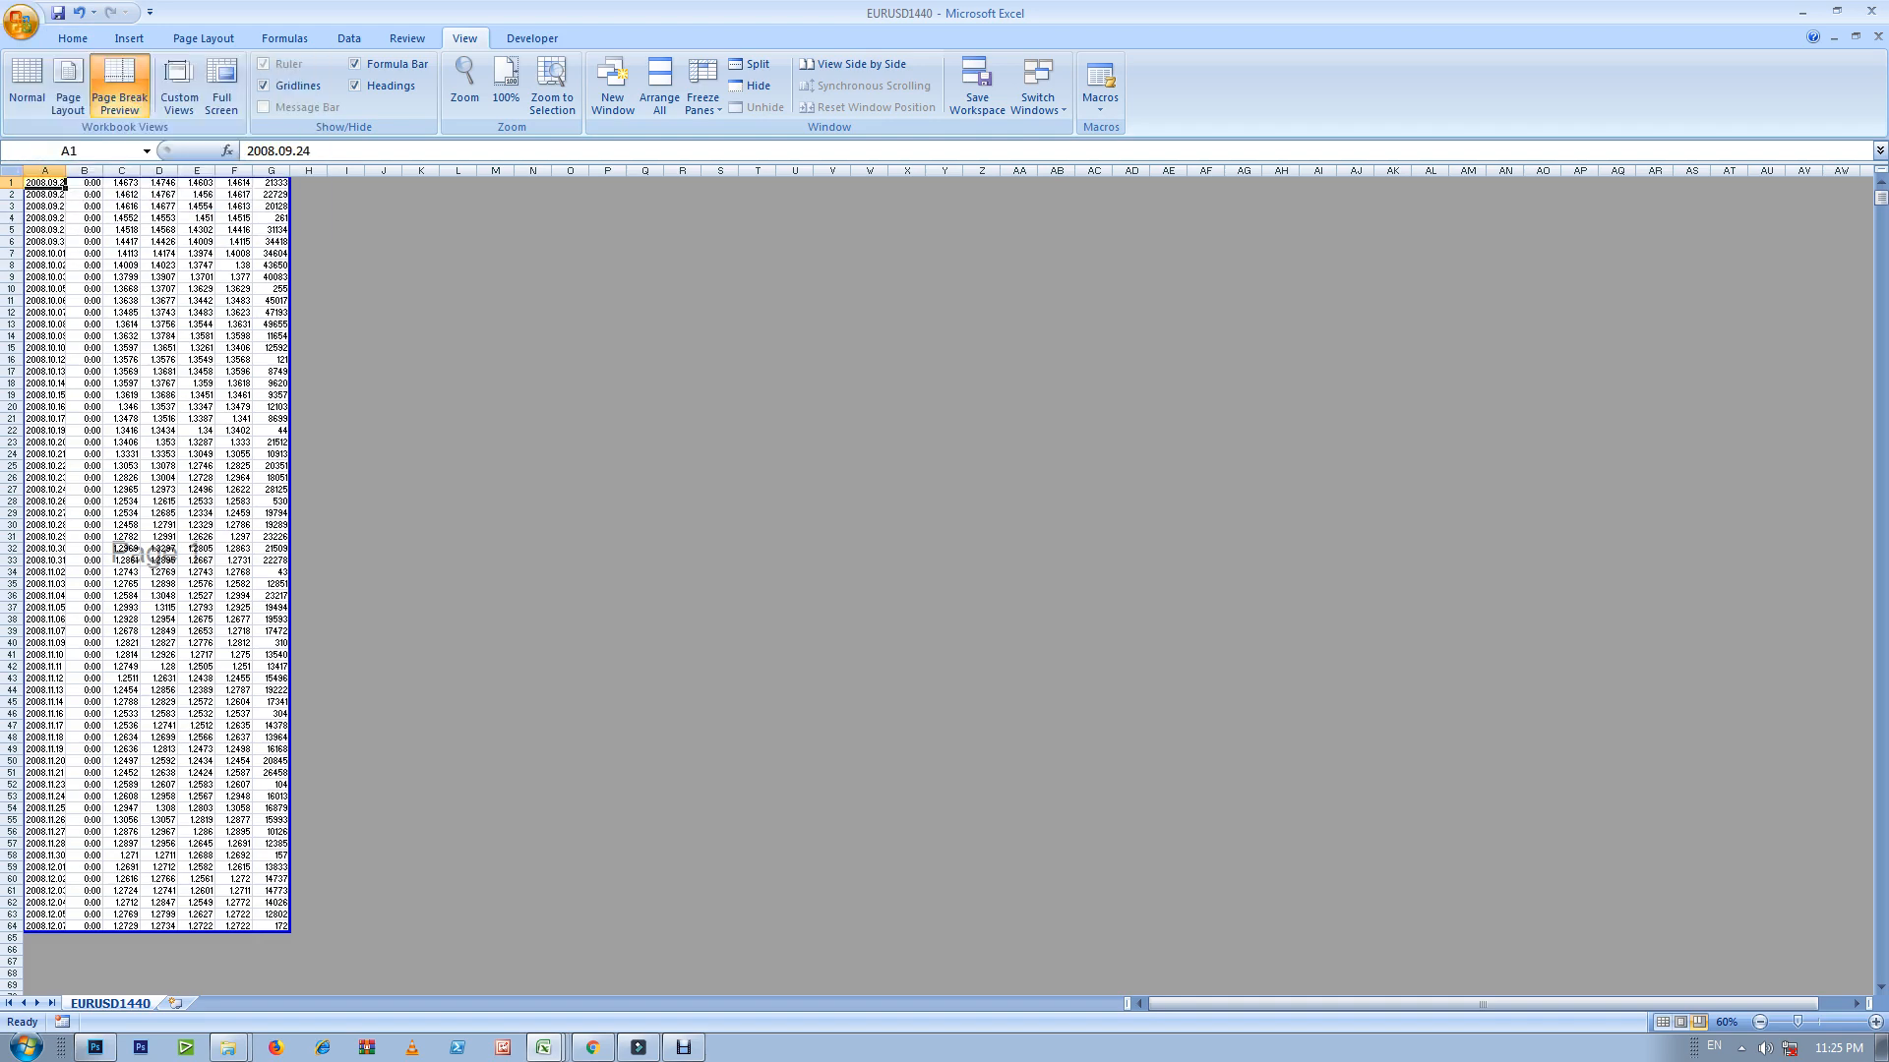
key(ctrl+F2)
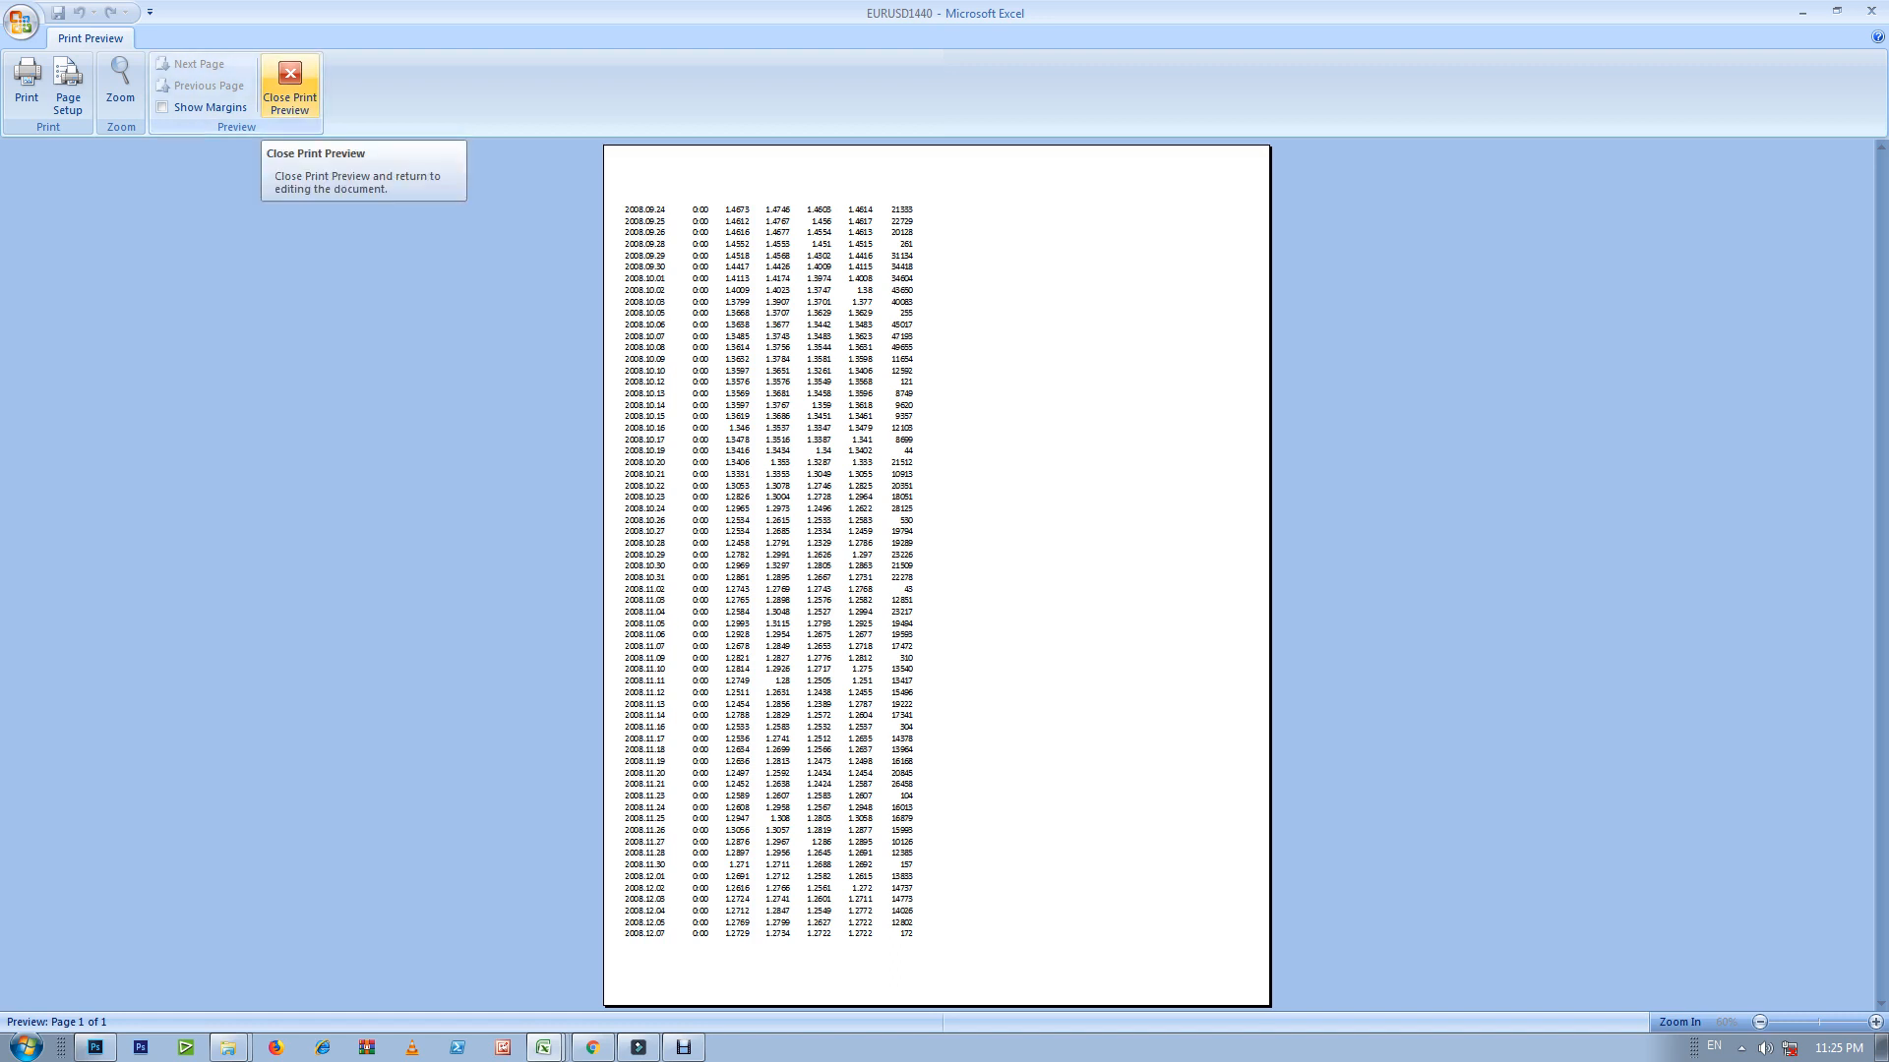
click(290, 83)
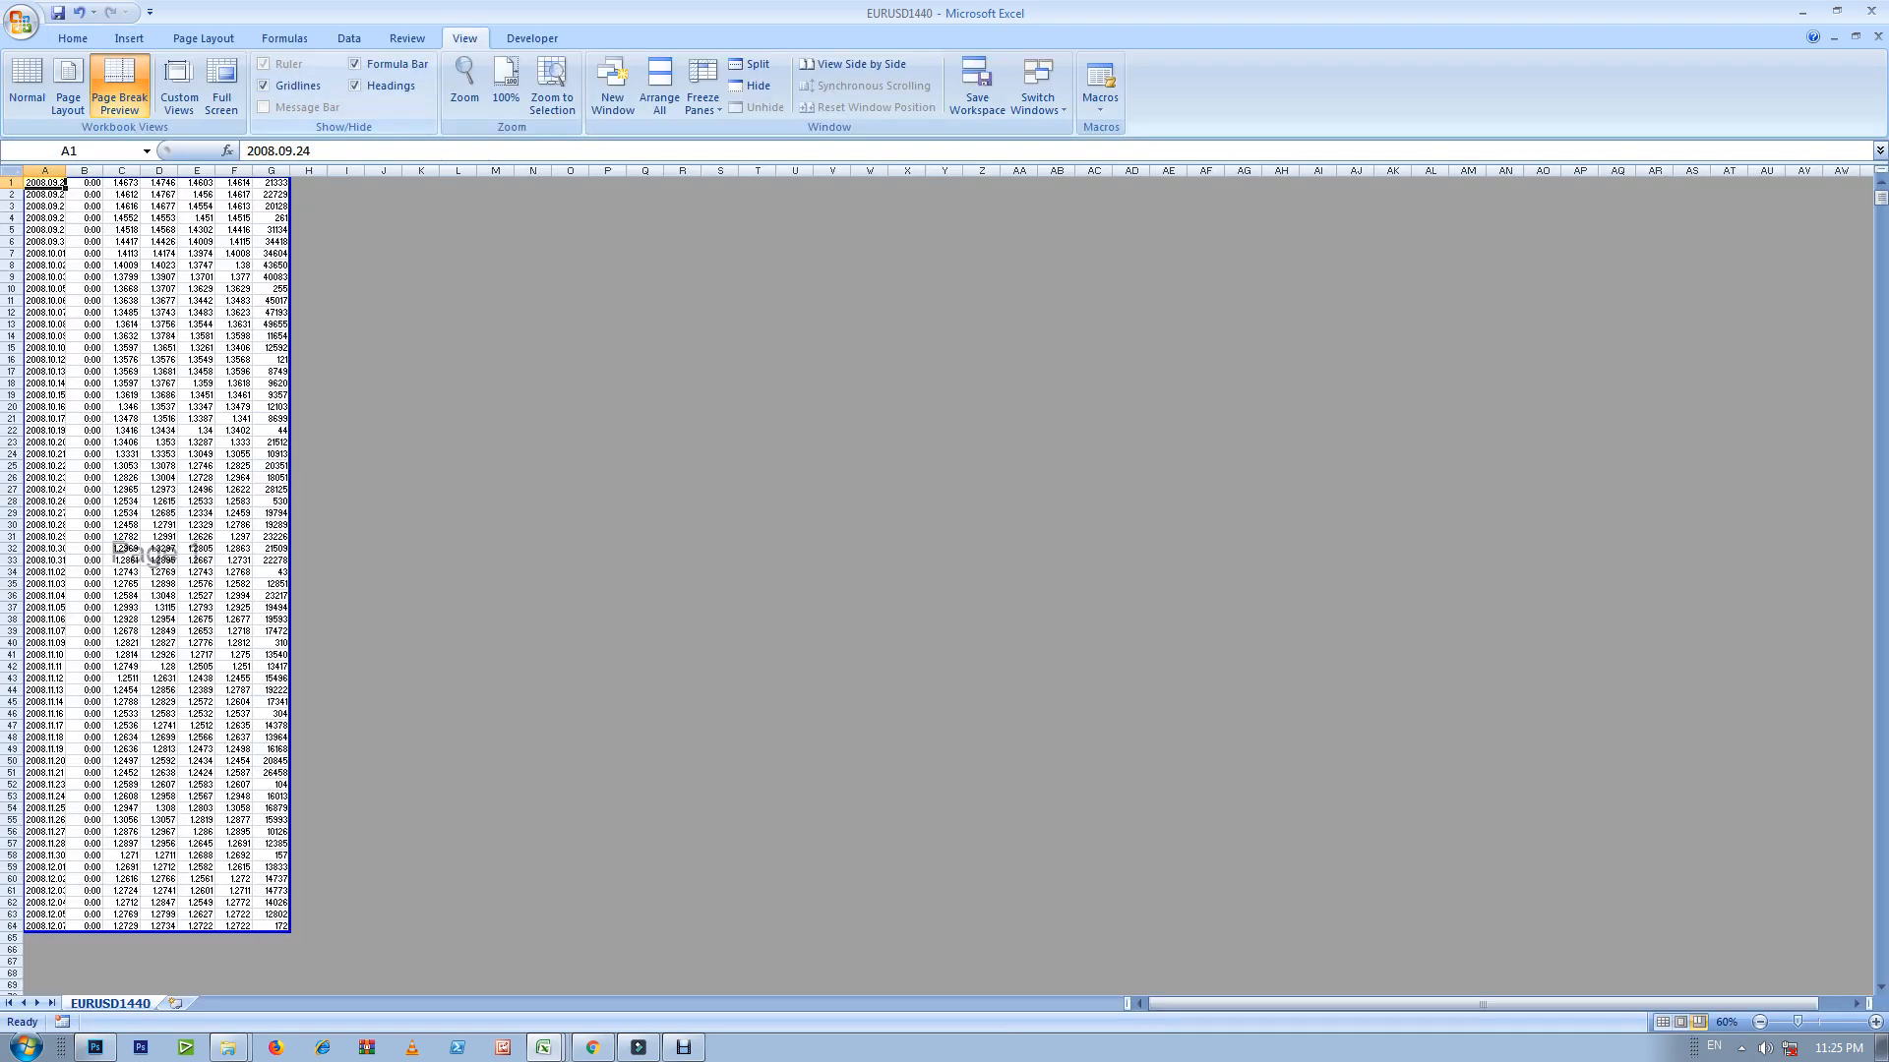
Step: Restore the page break below row 28 in Page Break Preview and return the sheet to Normal view
click(26, 83)
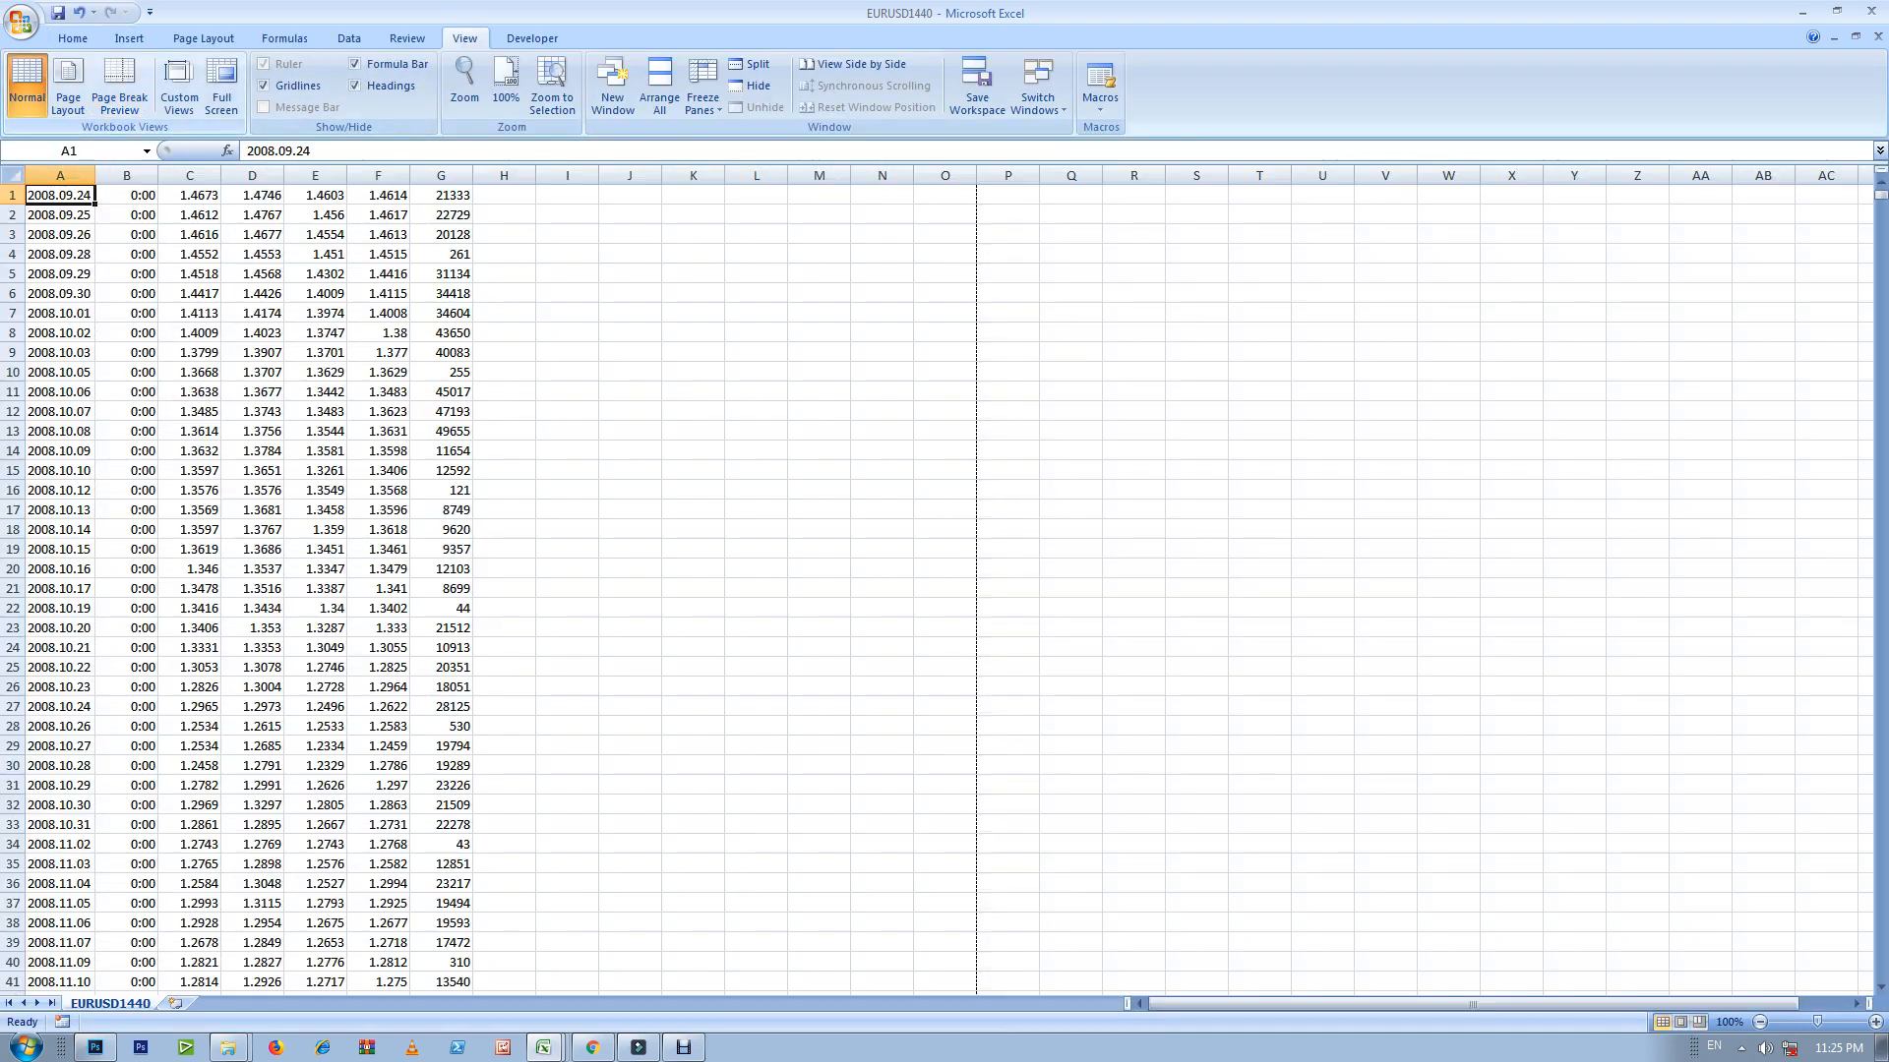
click(119, 84)
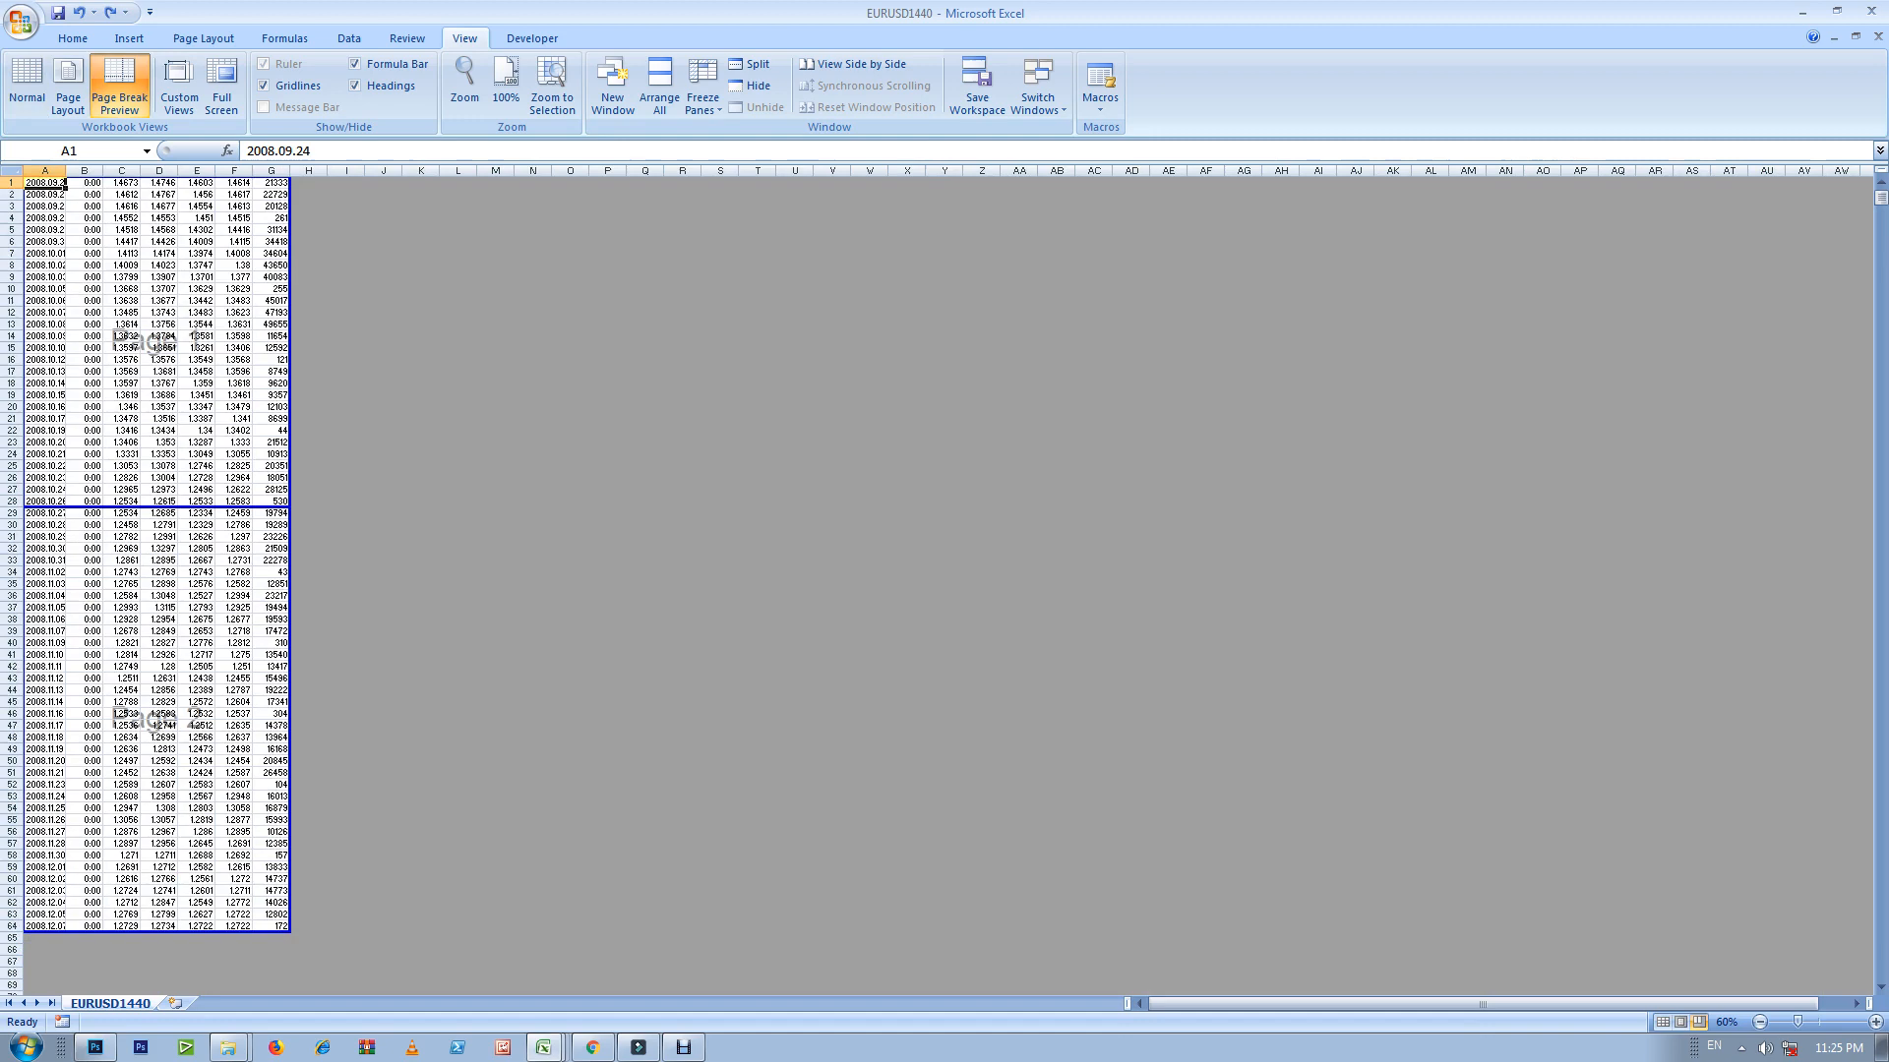
click(27, 84)
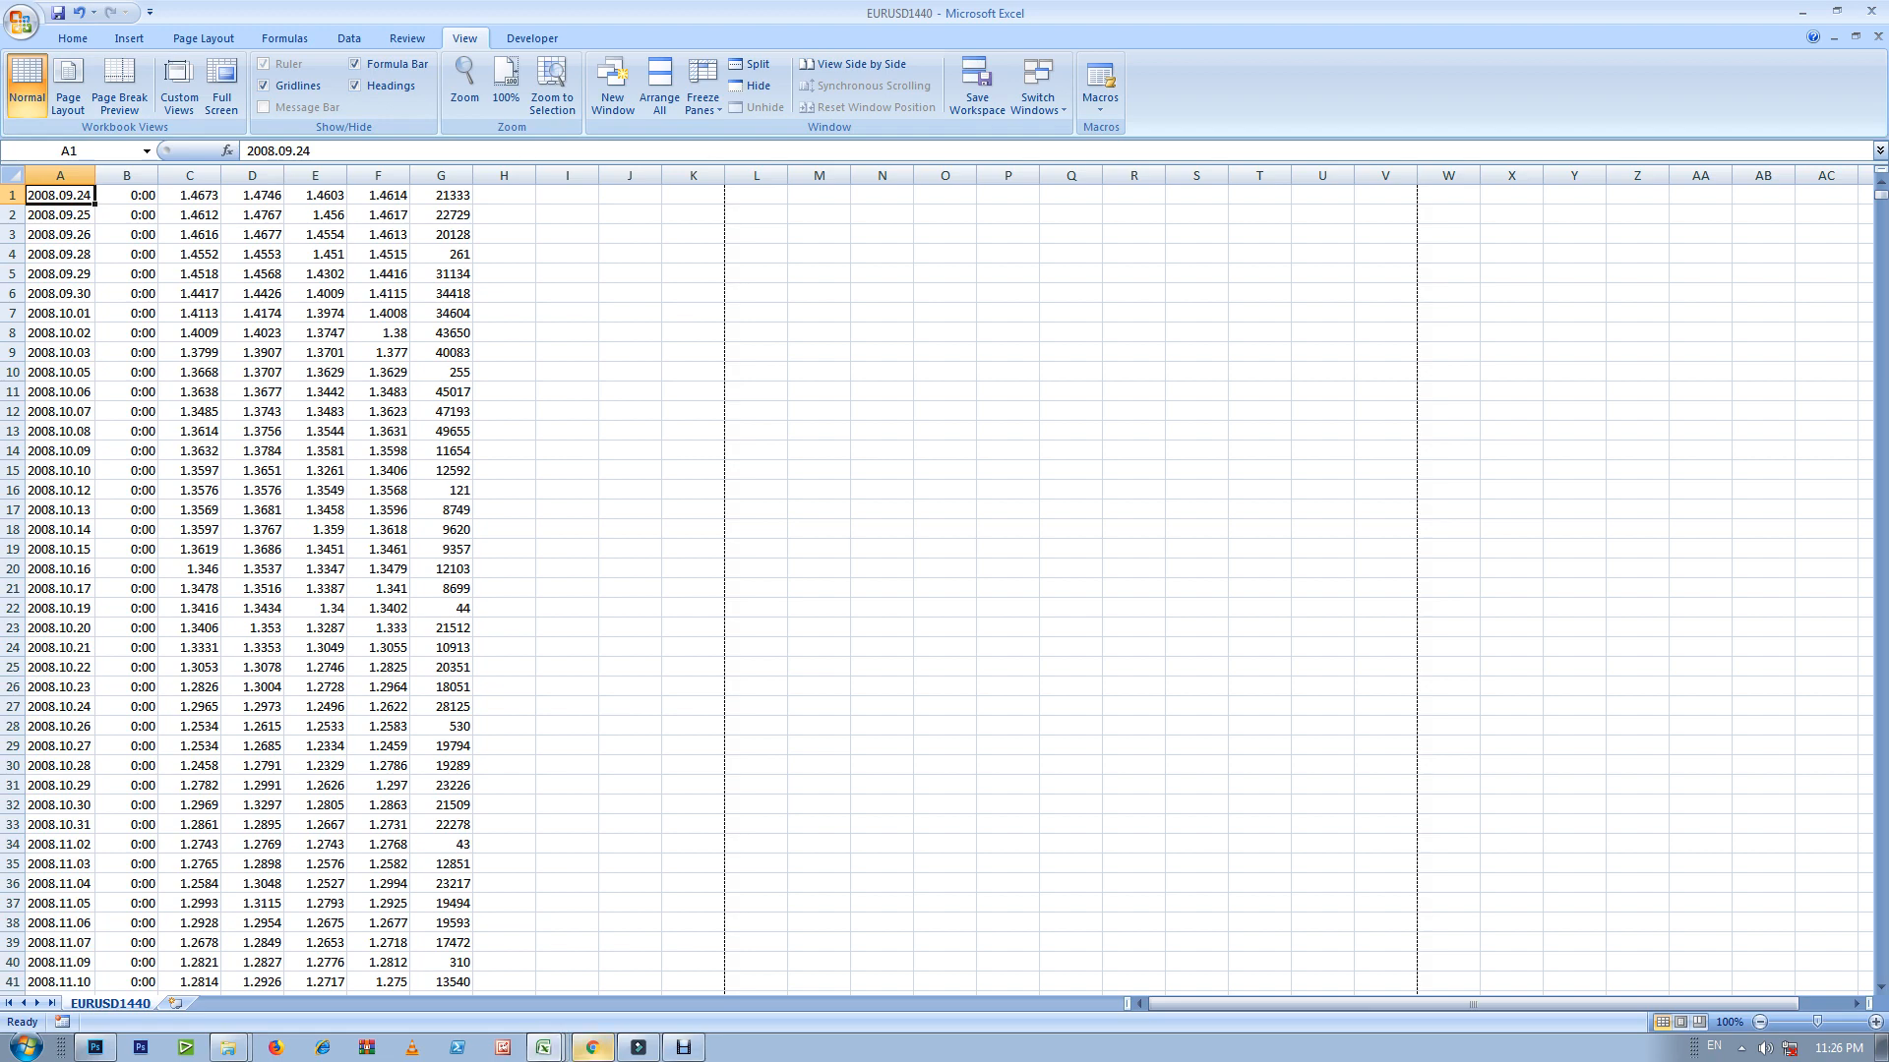
Step: Switch to Chrome and review the Set Page Breaks session and its exercise in the Information Technology Class-X PDF
click(592, 1048)
scroll(934, 567, down, 12)
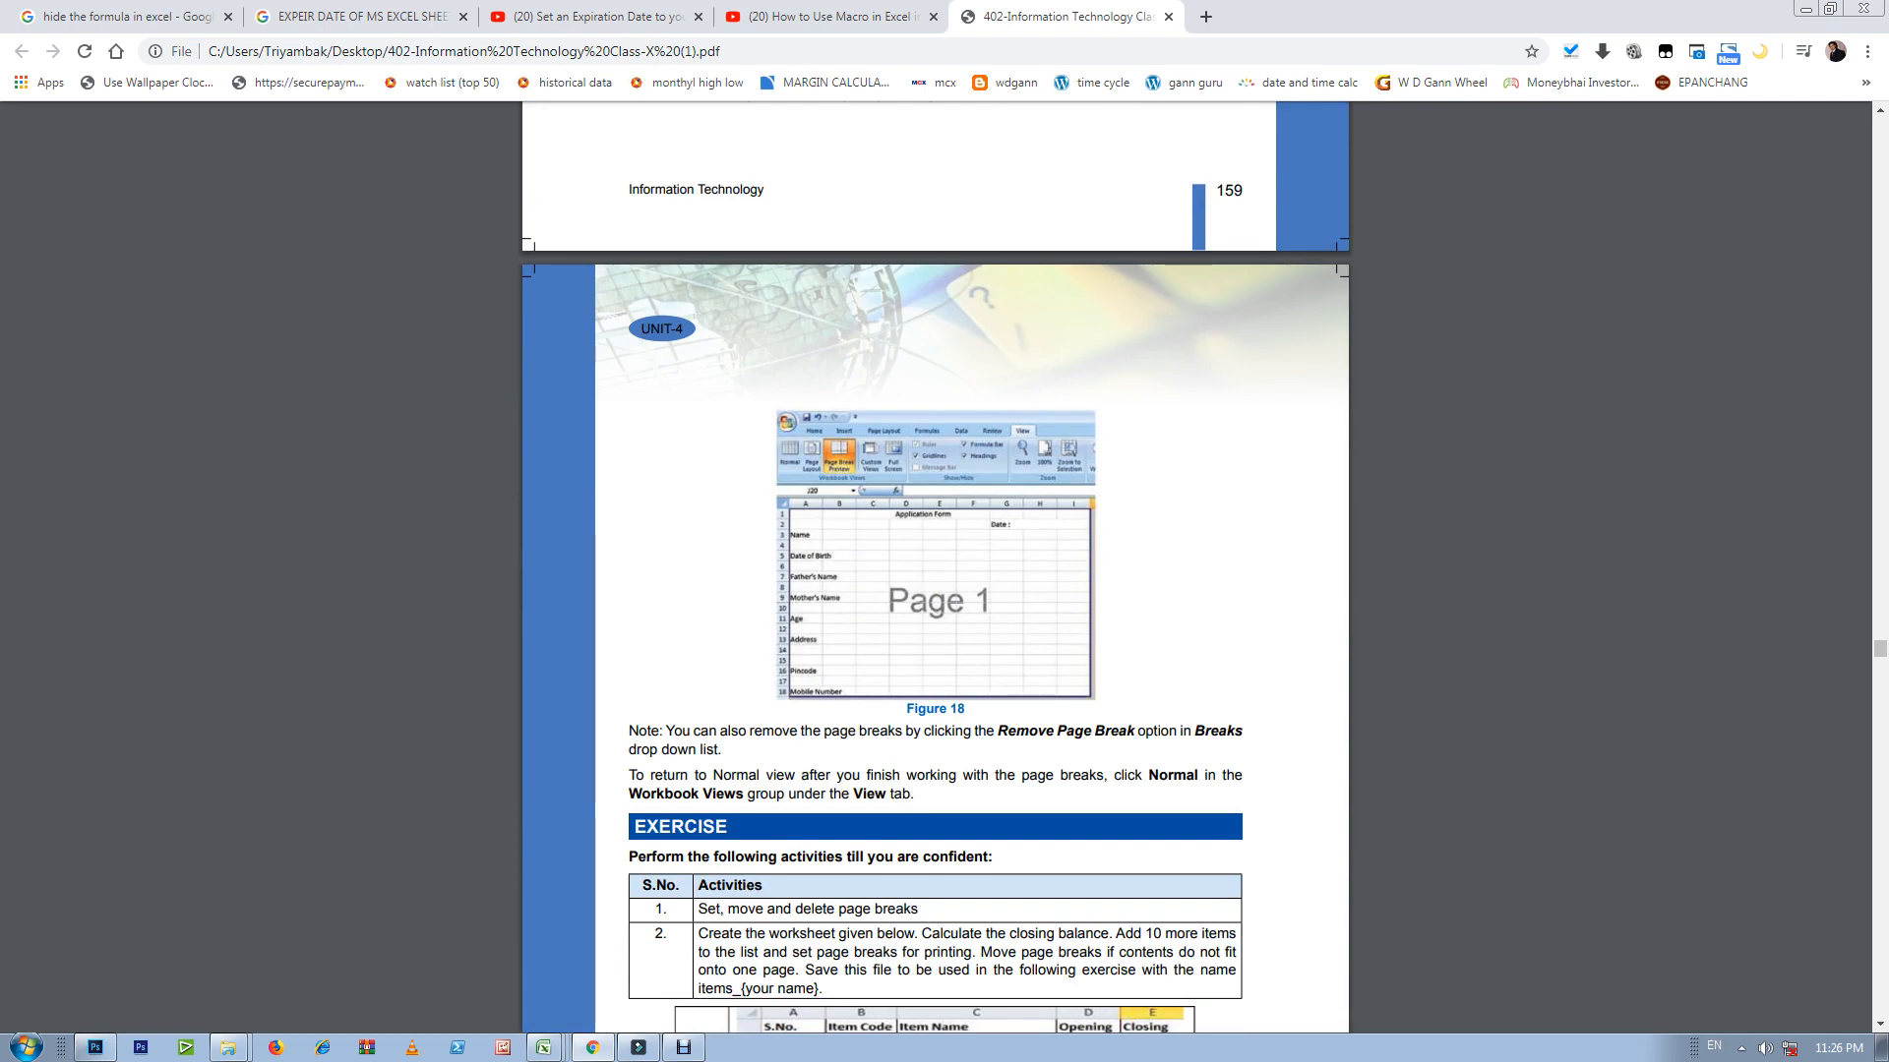
scroll(934, 567, down, 13)
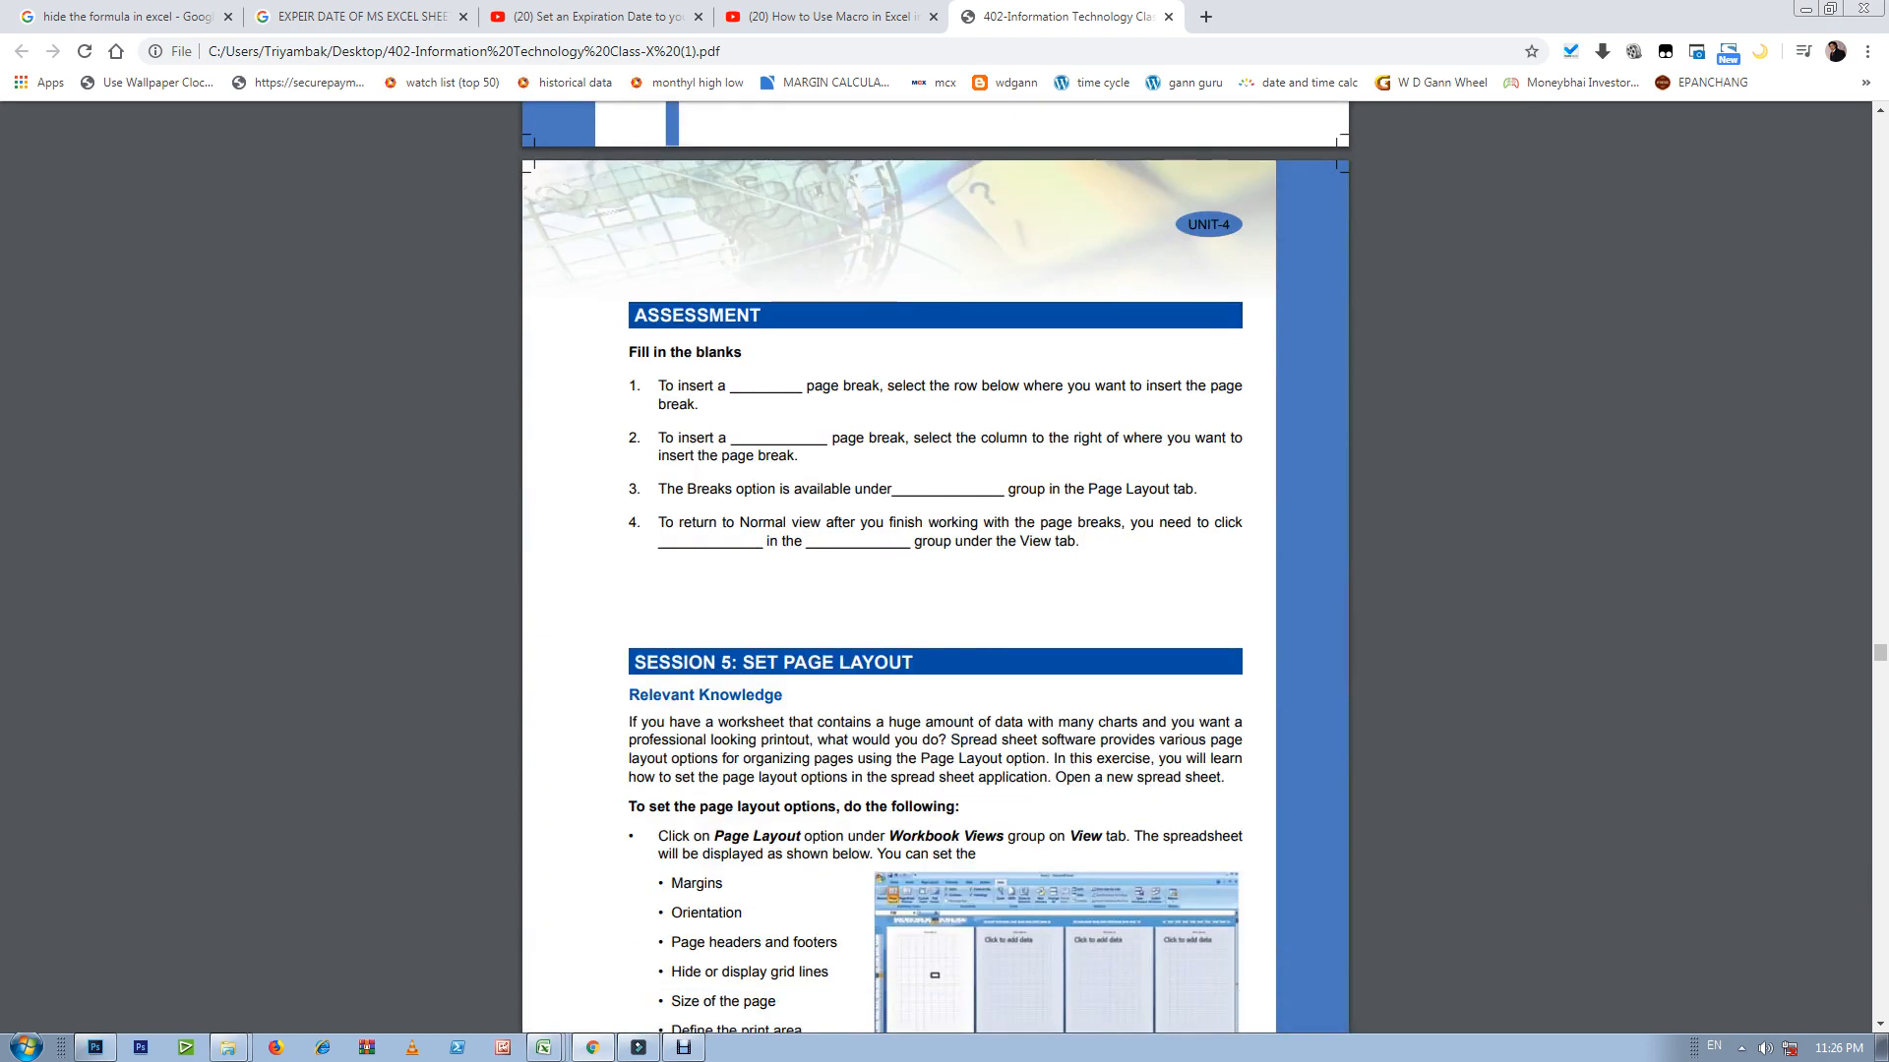
scroll(934, 567, down, 2)
scroll(934, 567, up, 15)
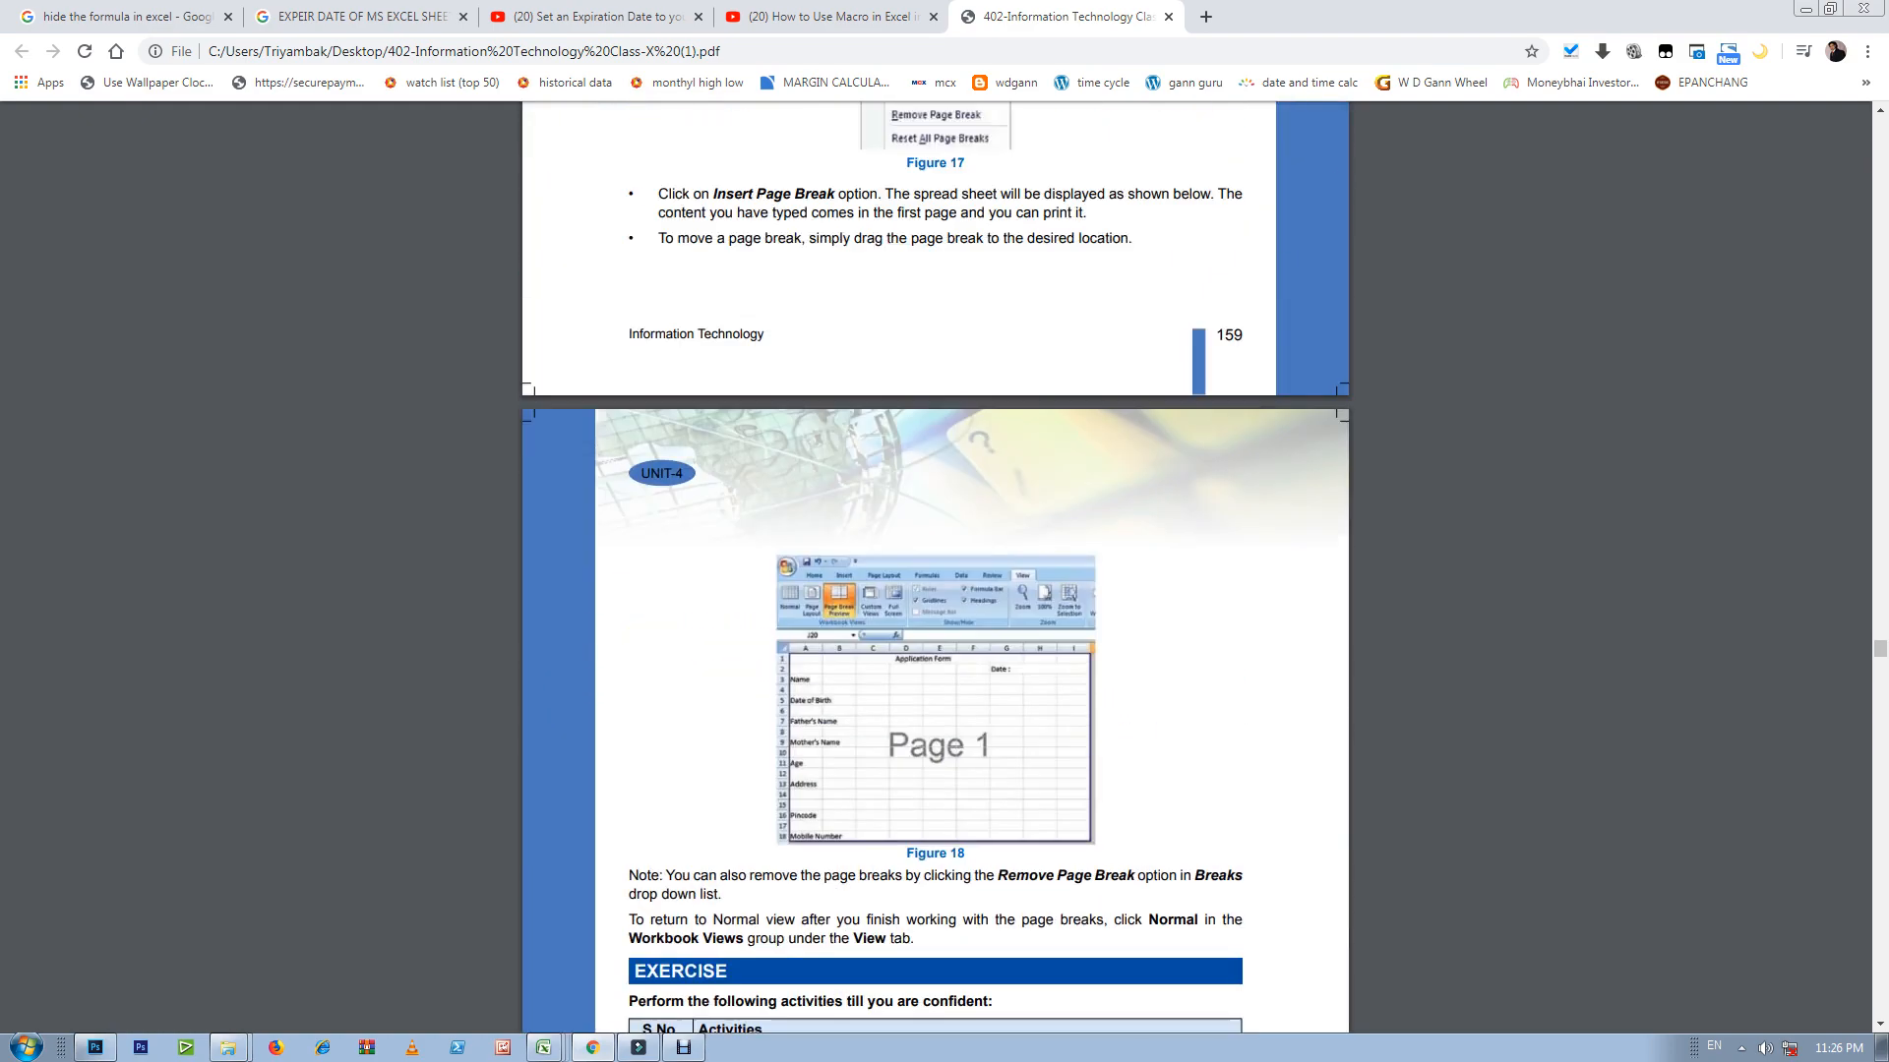
scroll(934, 567, up, 4)
scroll(935, 566, down, 8)
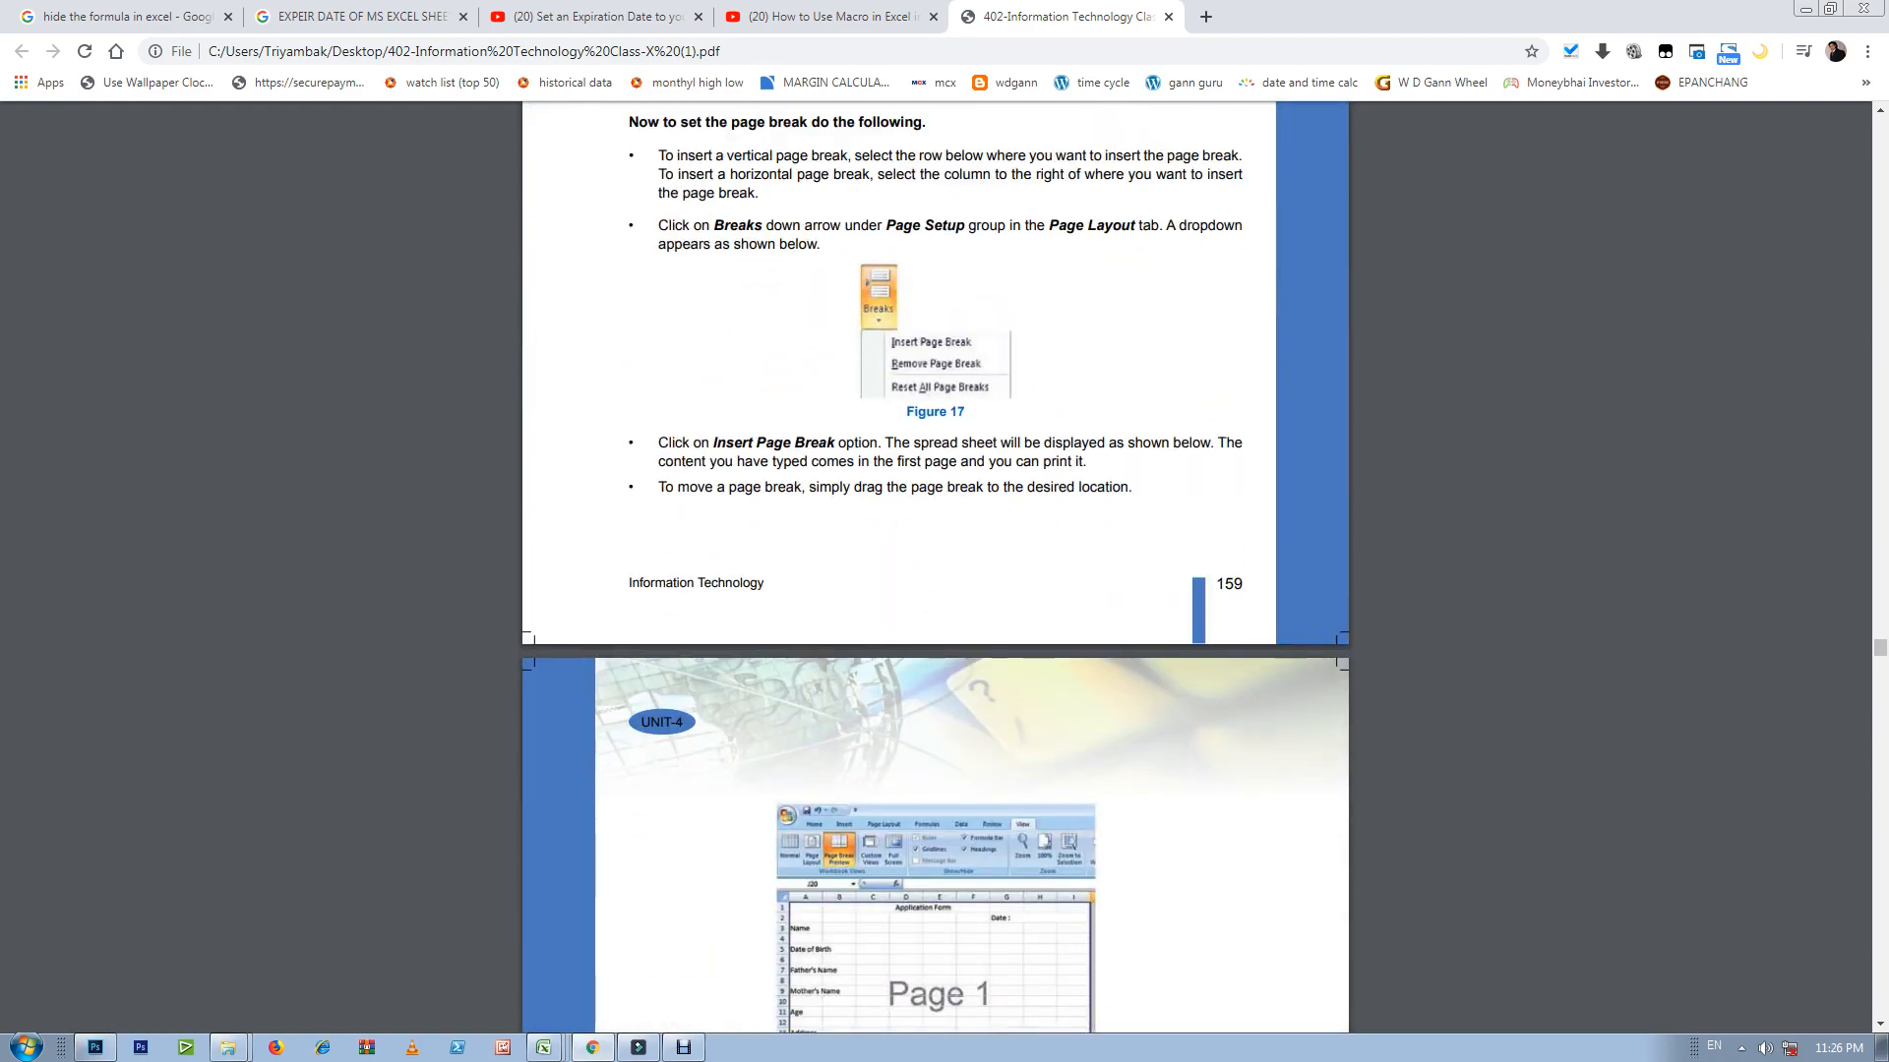
scroll(935, 566, up, 9)
scroll(935, 567, down, 6)
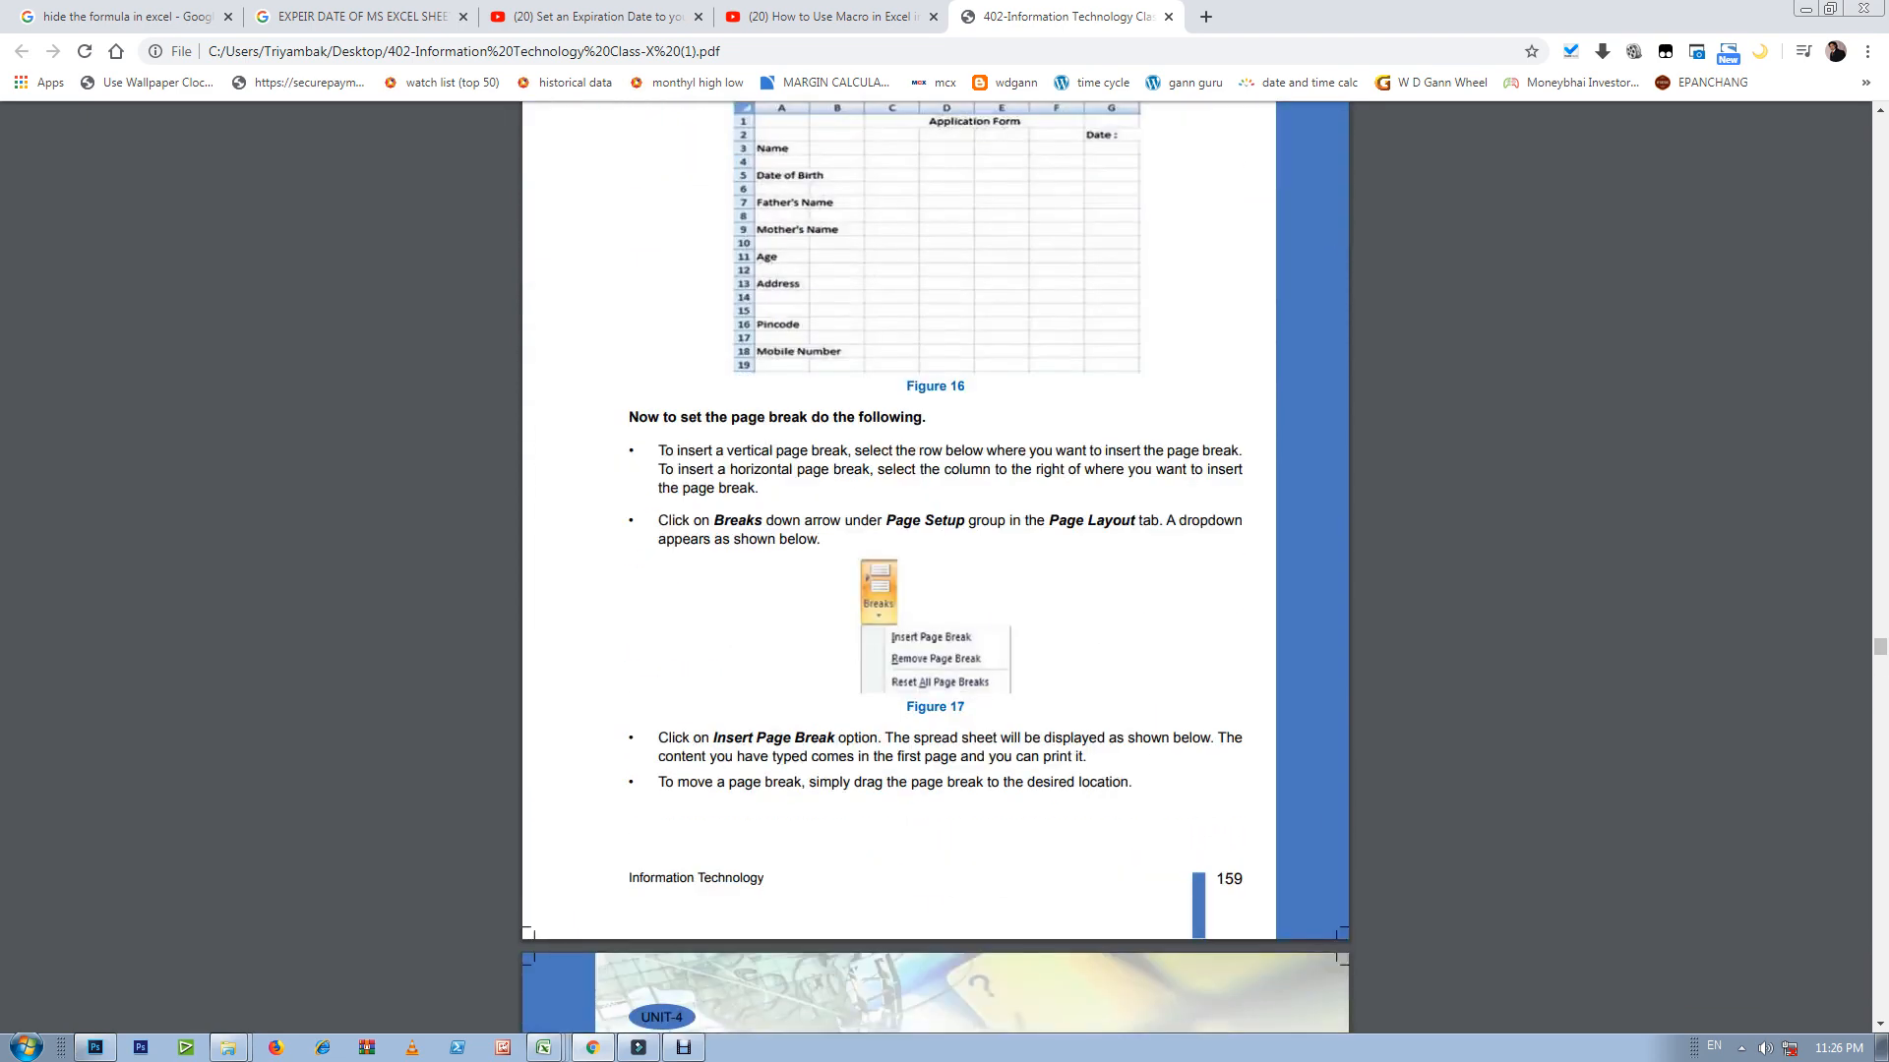
scroll(934, 567, up, 10)
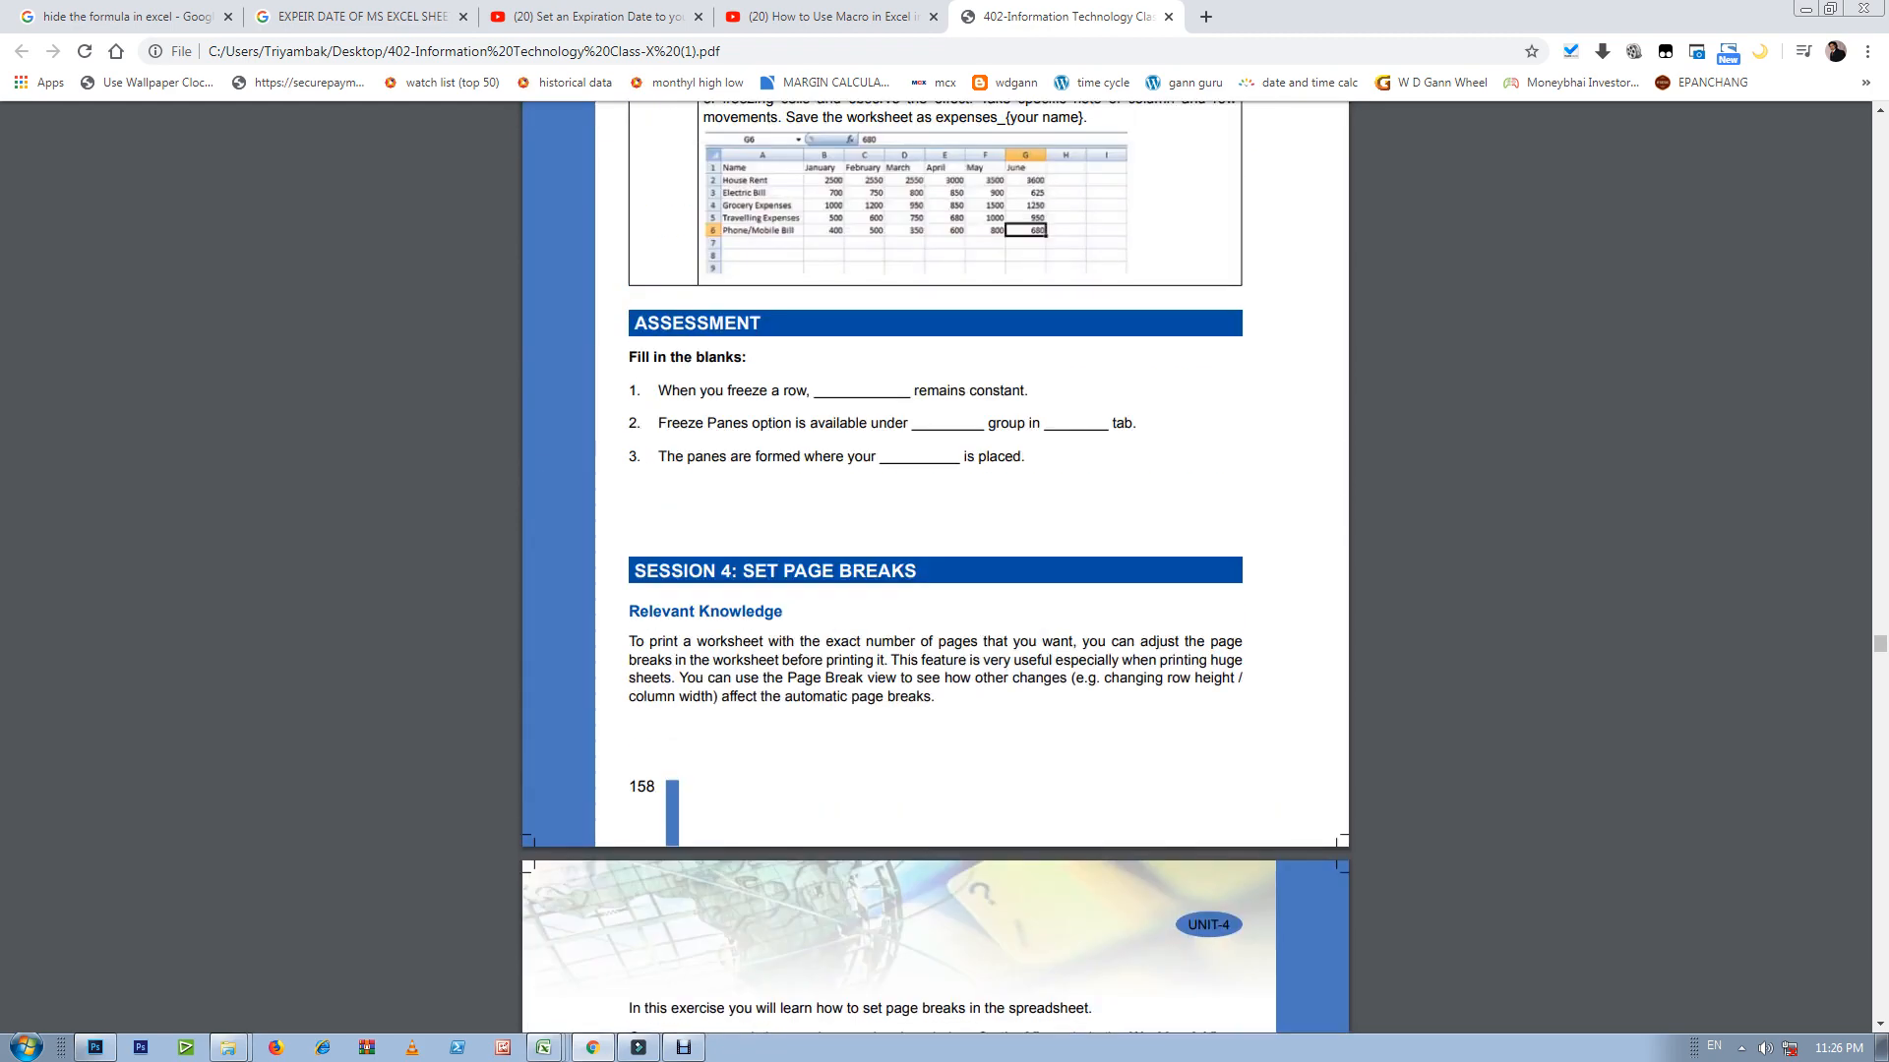
scroll(935, 566, up, 6)
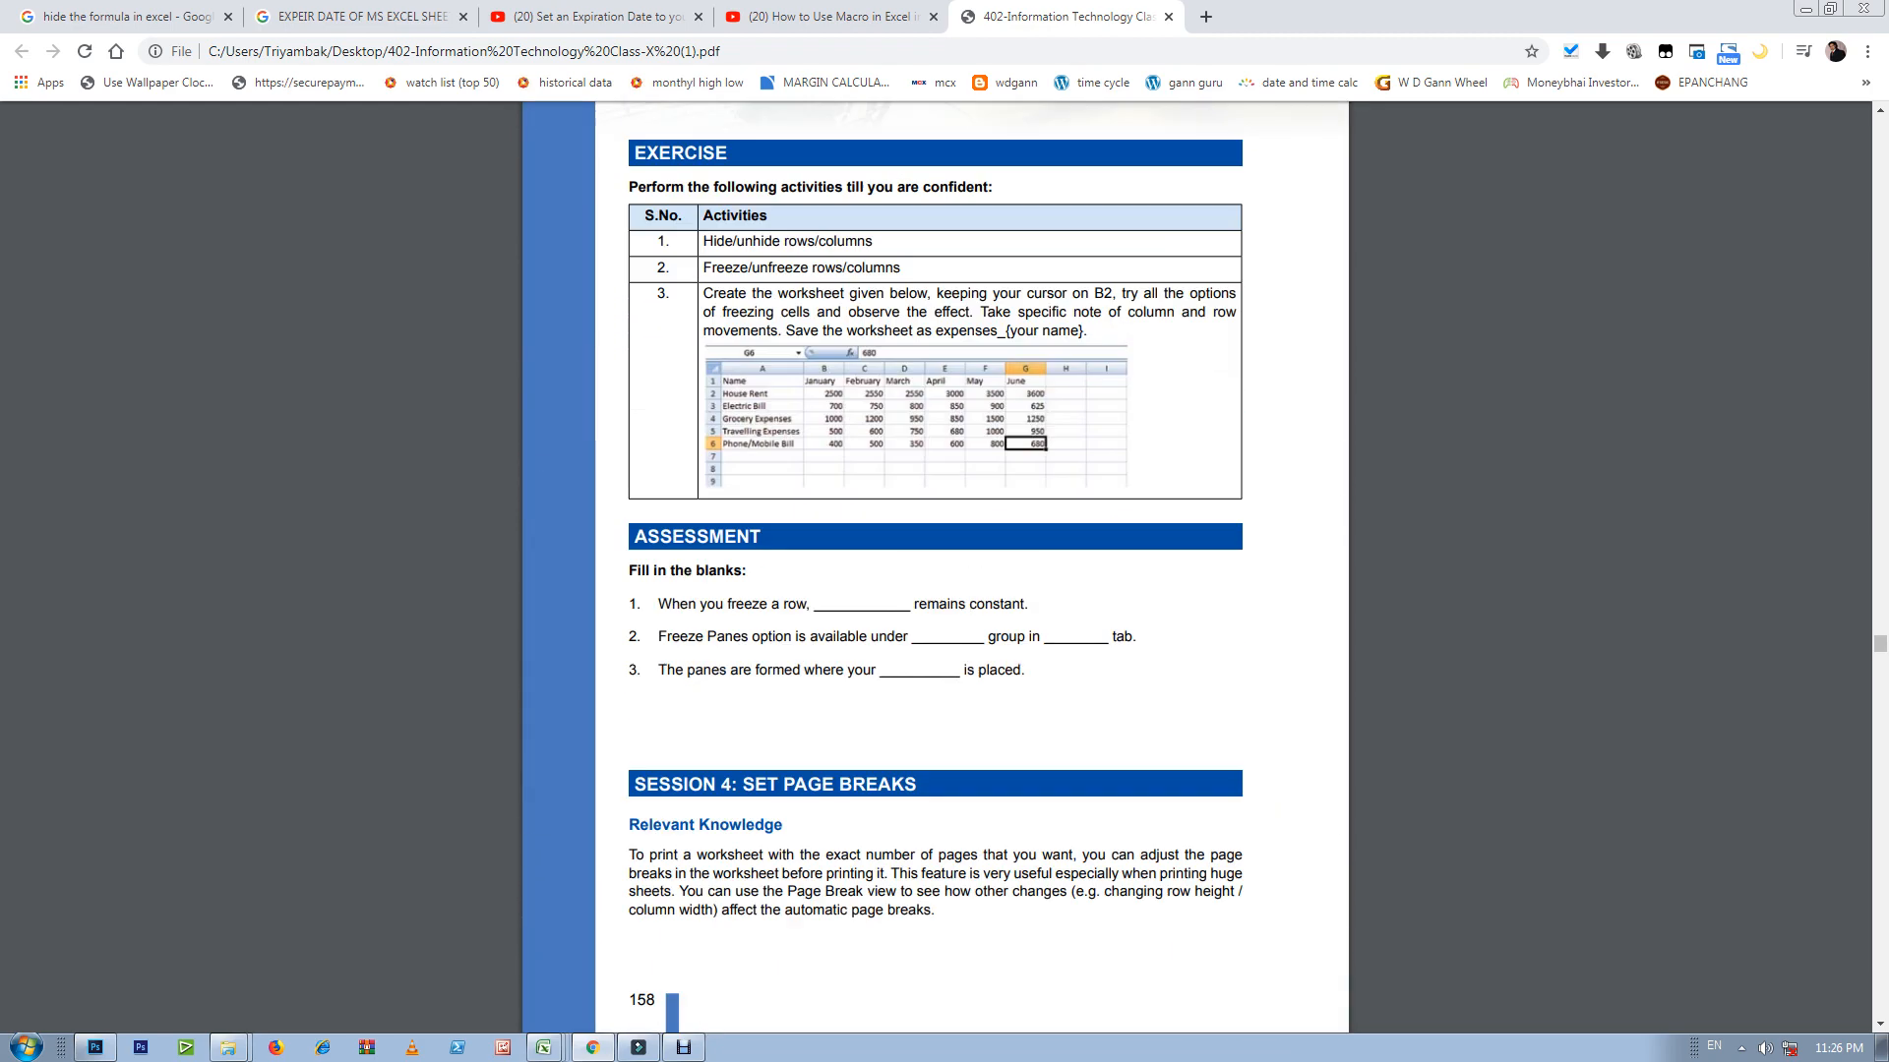
scroll(935, 566, down, 3)
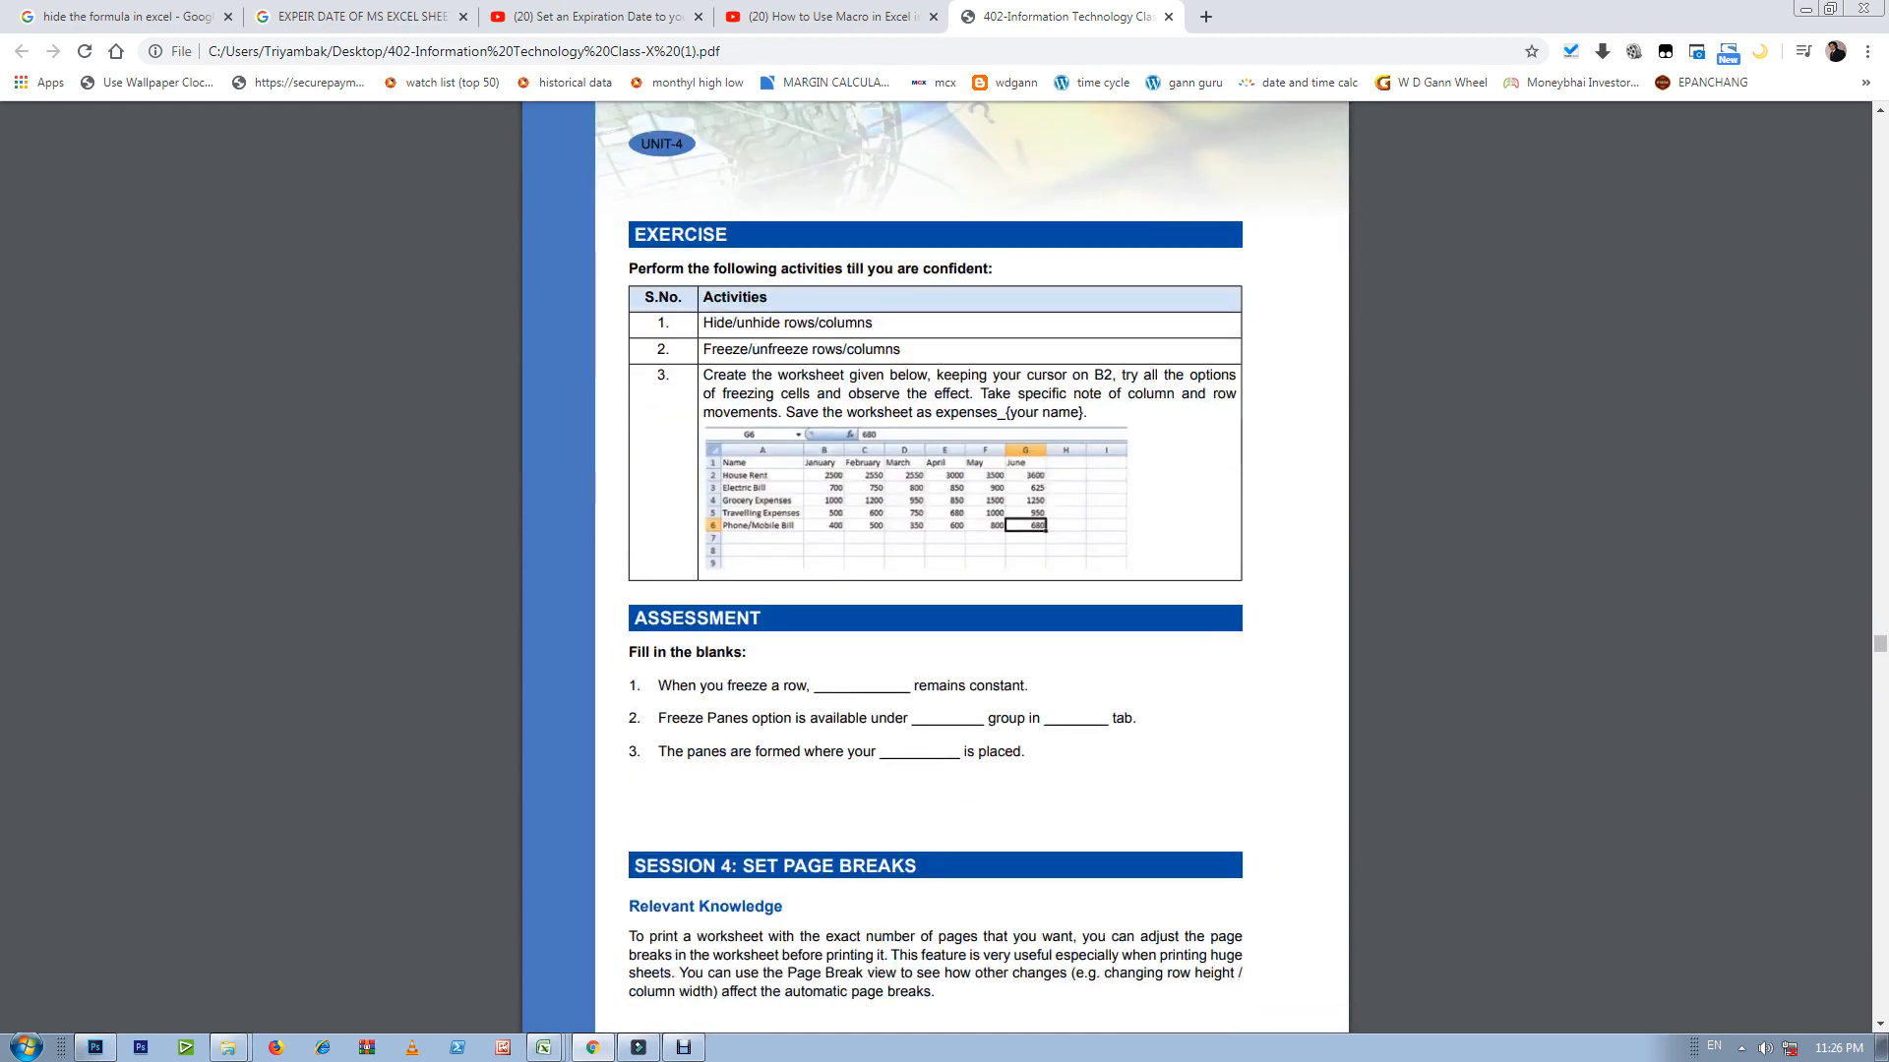
scroll(934, 567, down, 7)
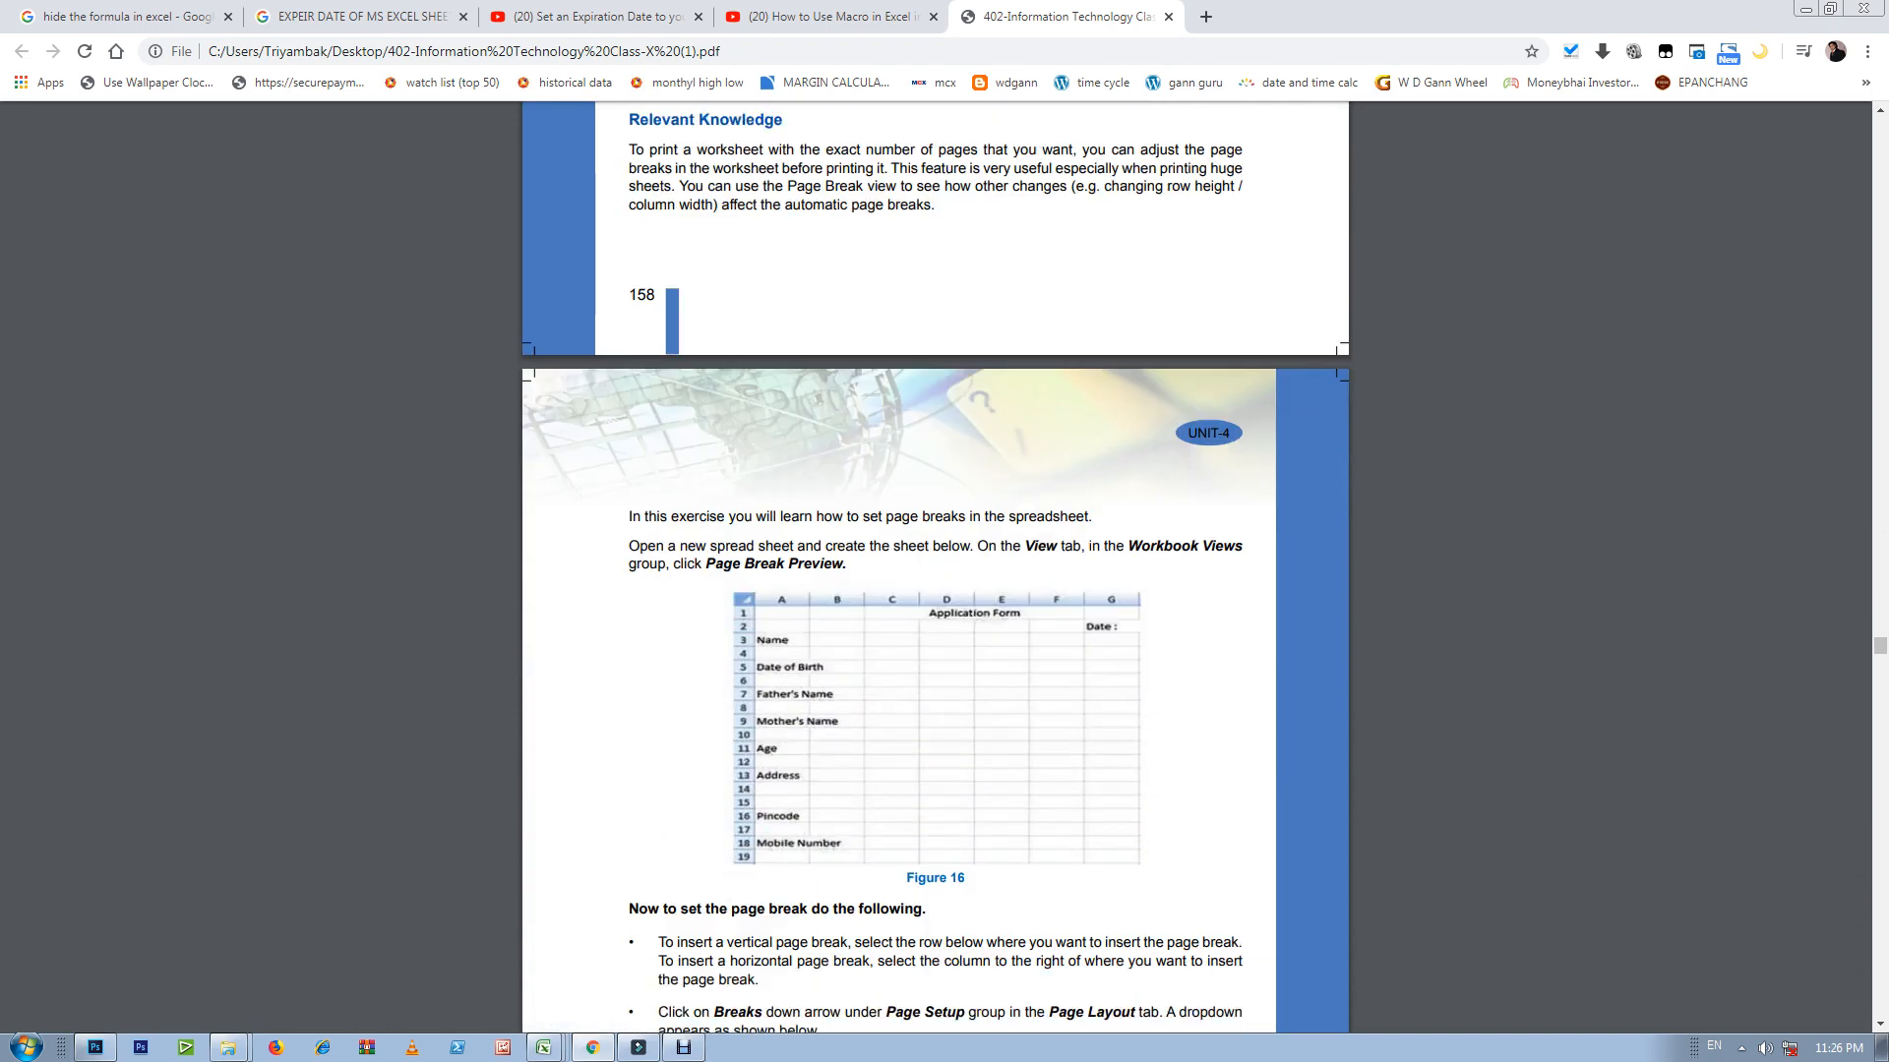
scroll(935, 566, down, 5)
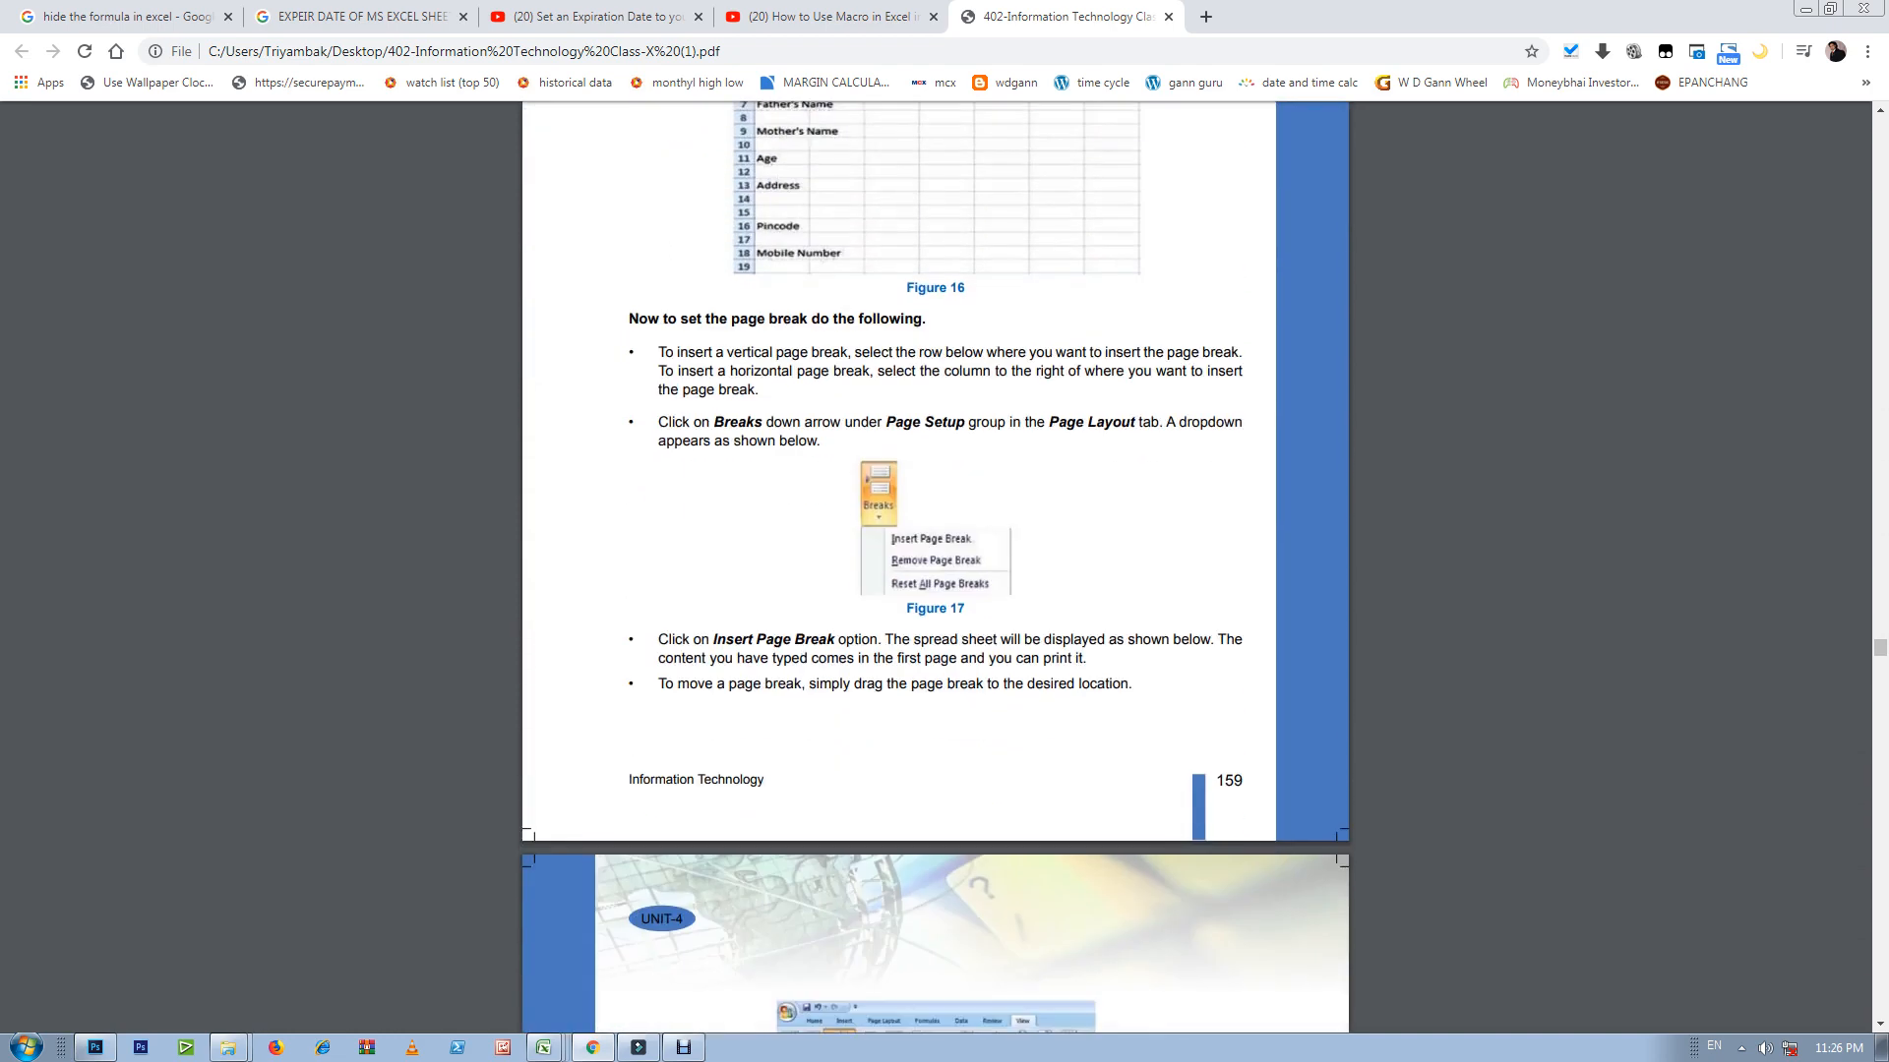
scroll(934, 567, down, 1)
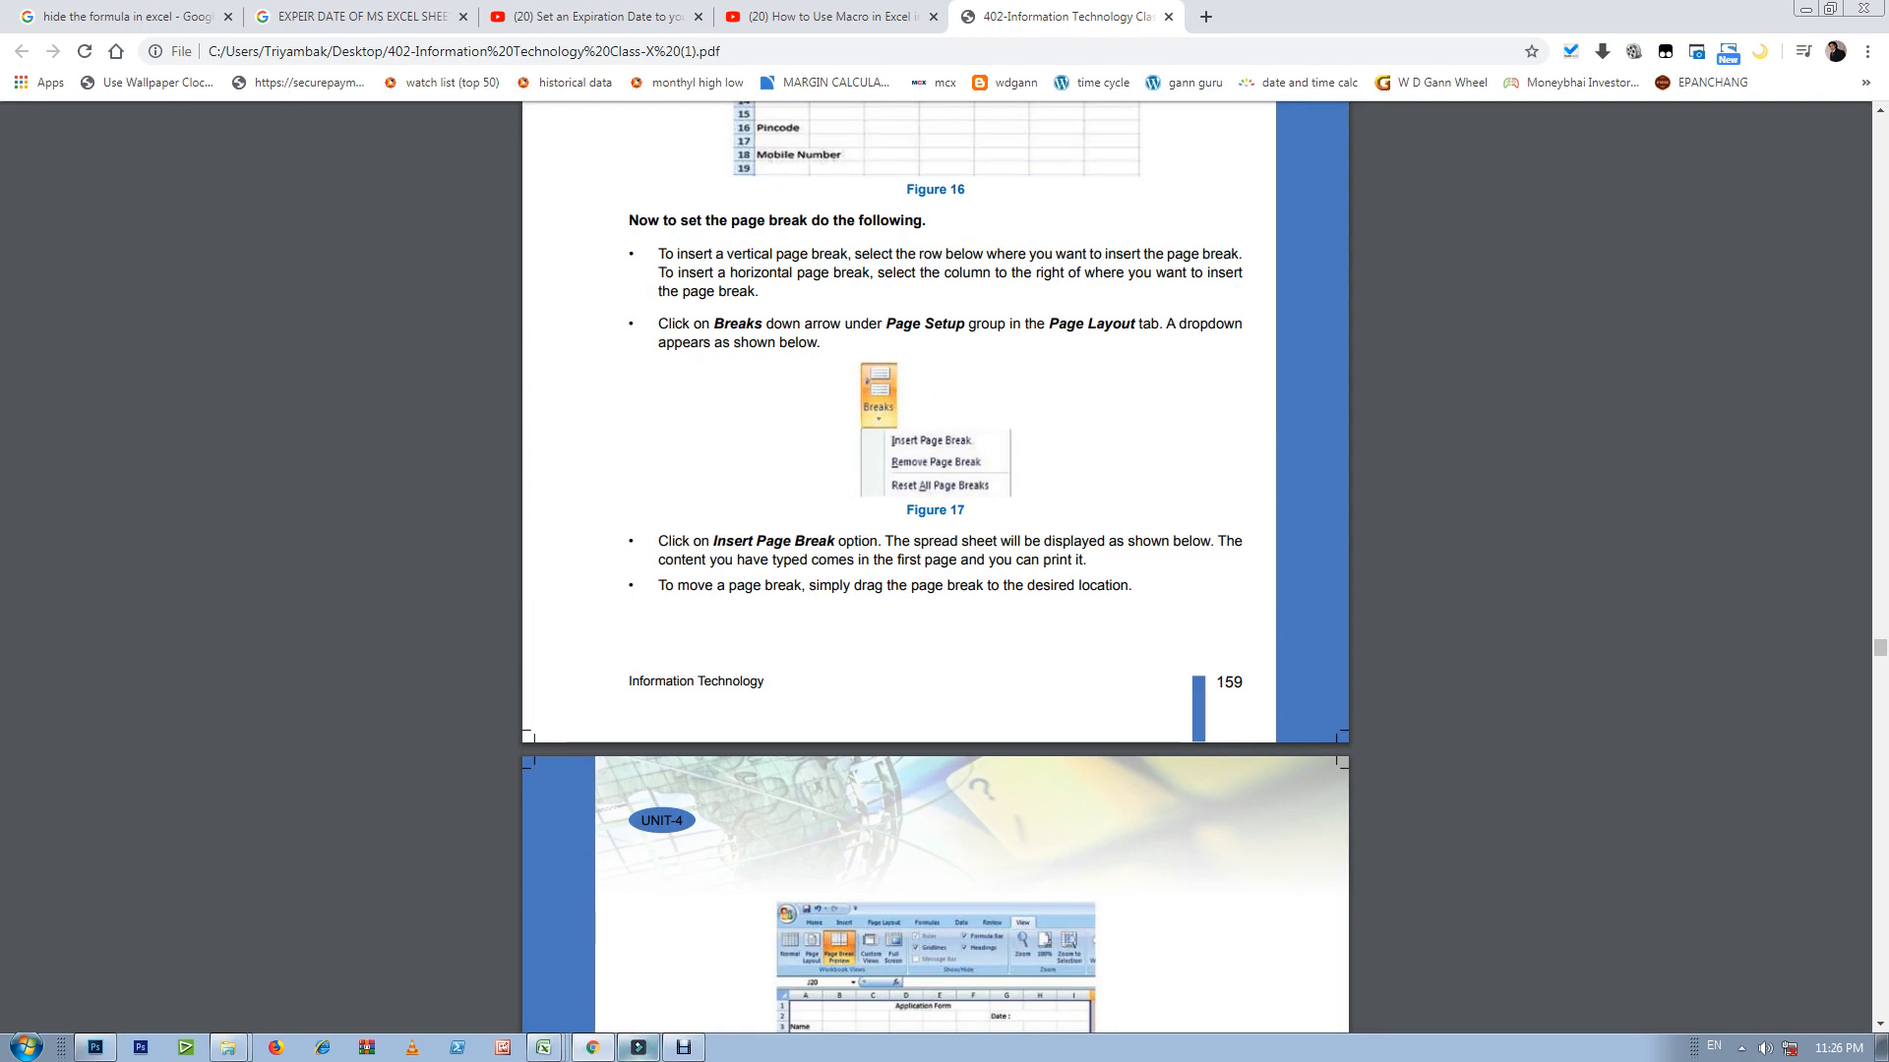
Step: Reread the PDF's instructions for inserting vertical and horizontal page breaks, highlighting the word Breaks
click(684, 1048)
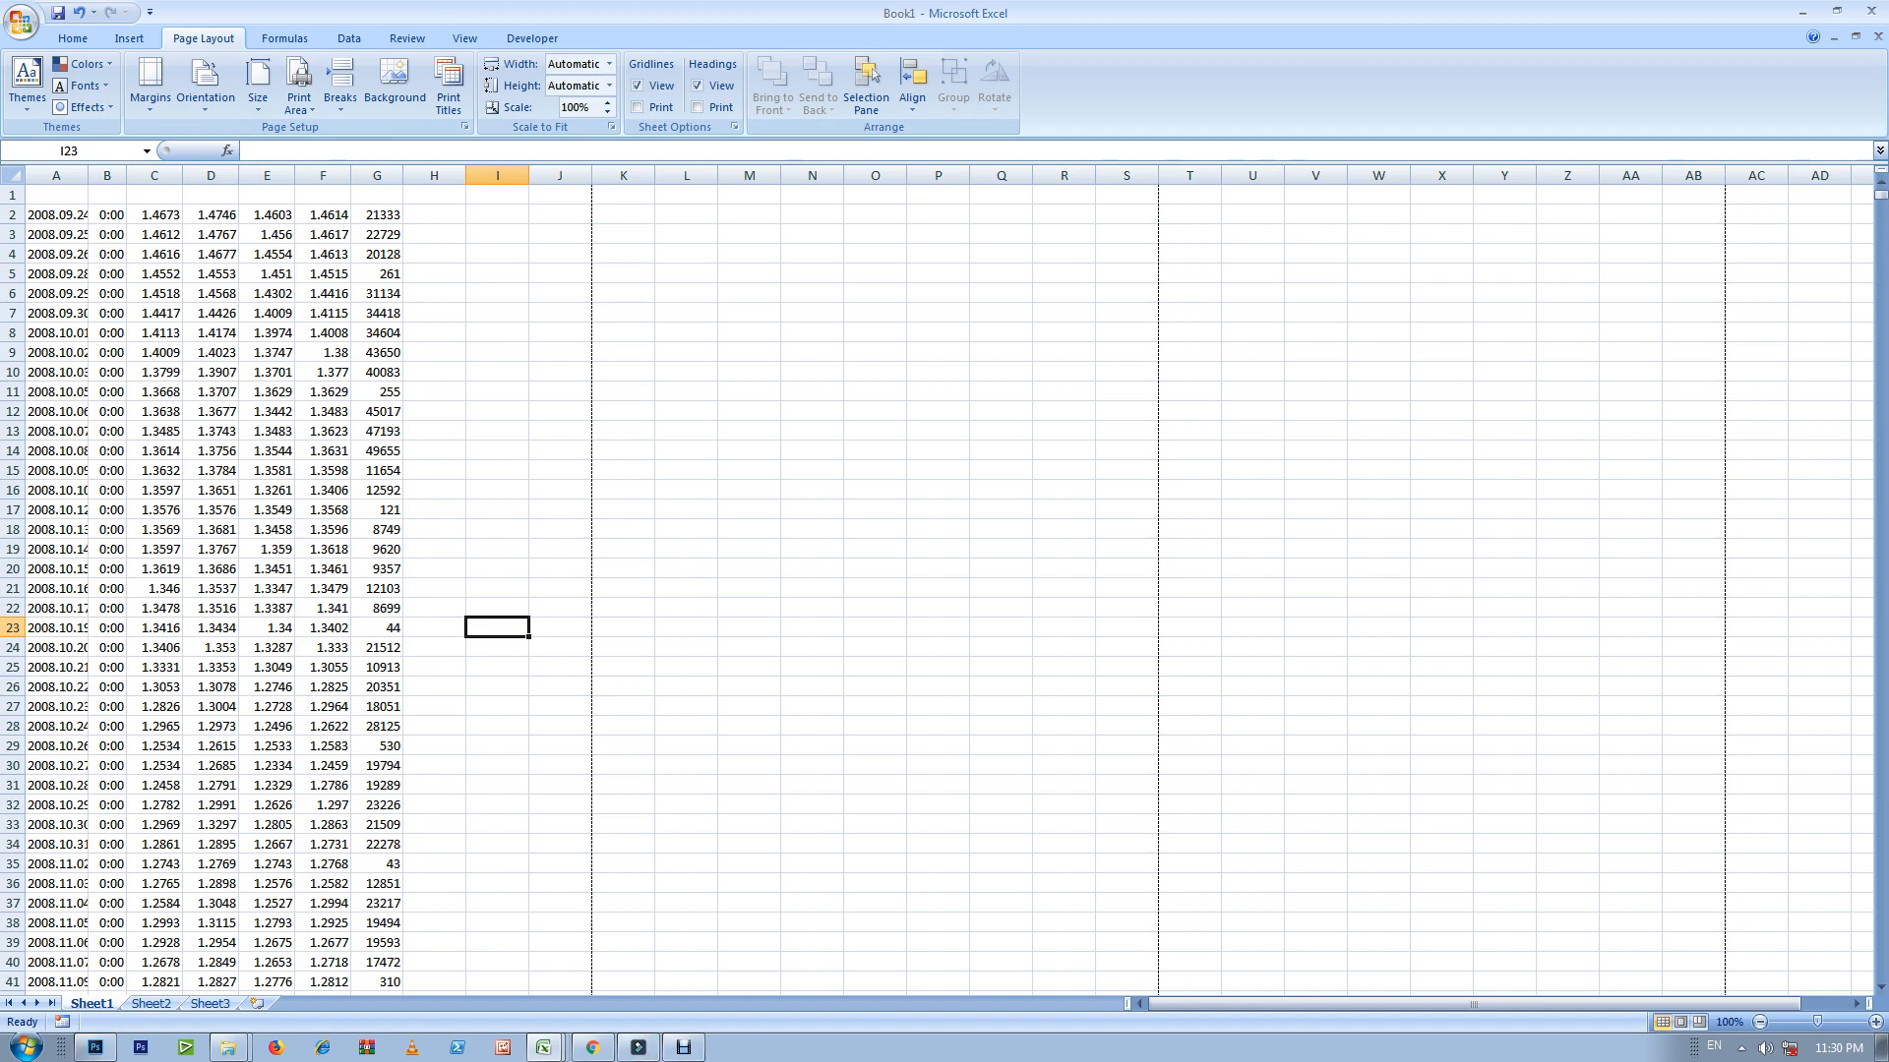
click(593, 1048)
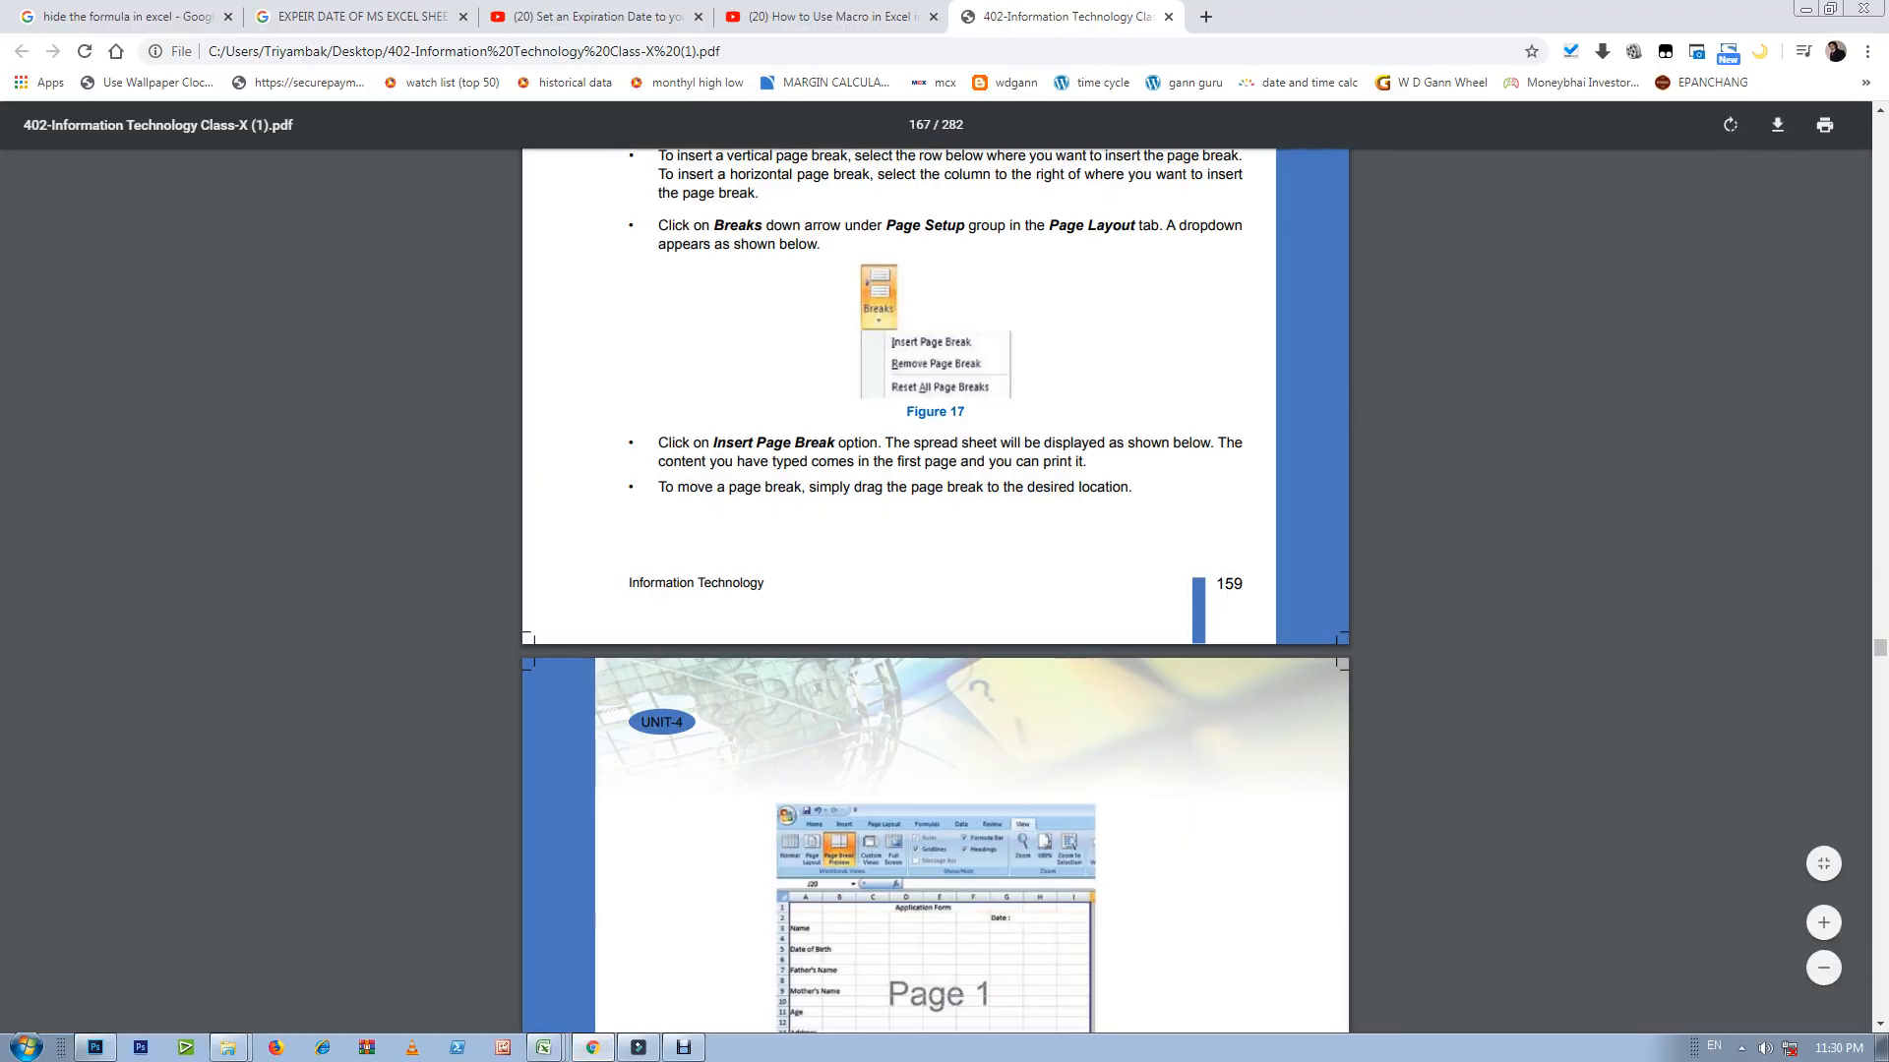
drag(702, 226, 775, 226)
scroll(934, 590, up, 3)
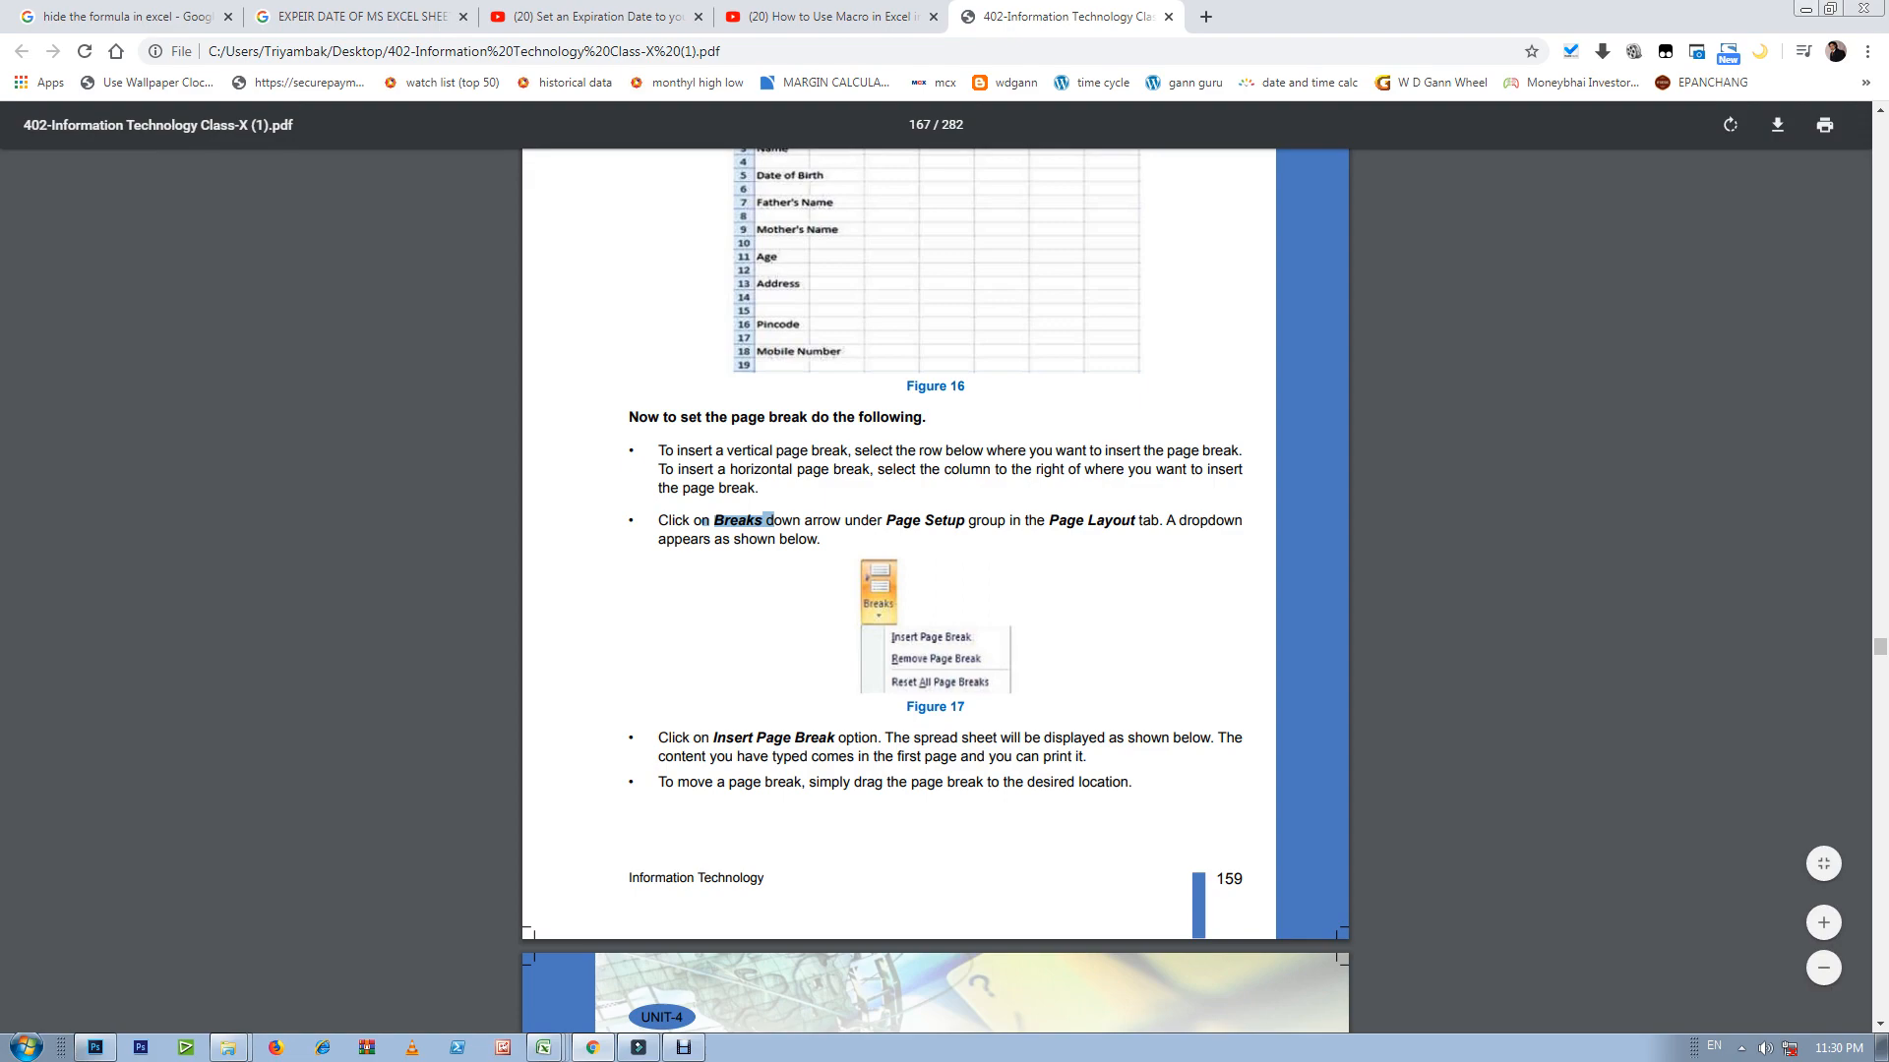
Step: Switch back to Book1 in Excel and examine where the page breaks fall on Sheet1
click(1806, 8)
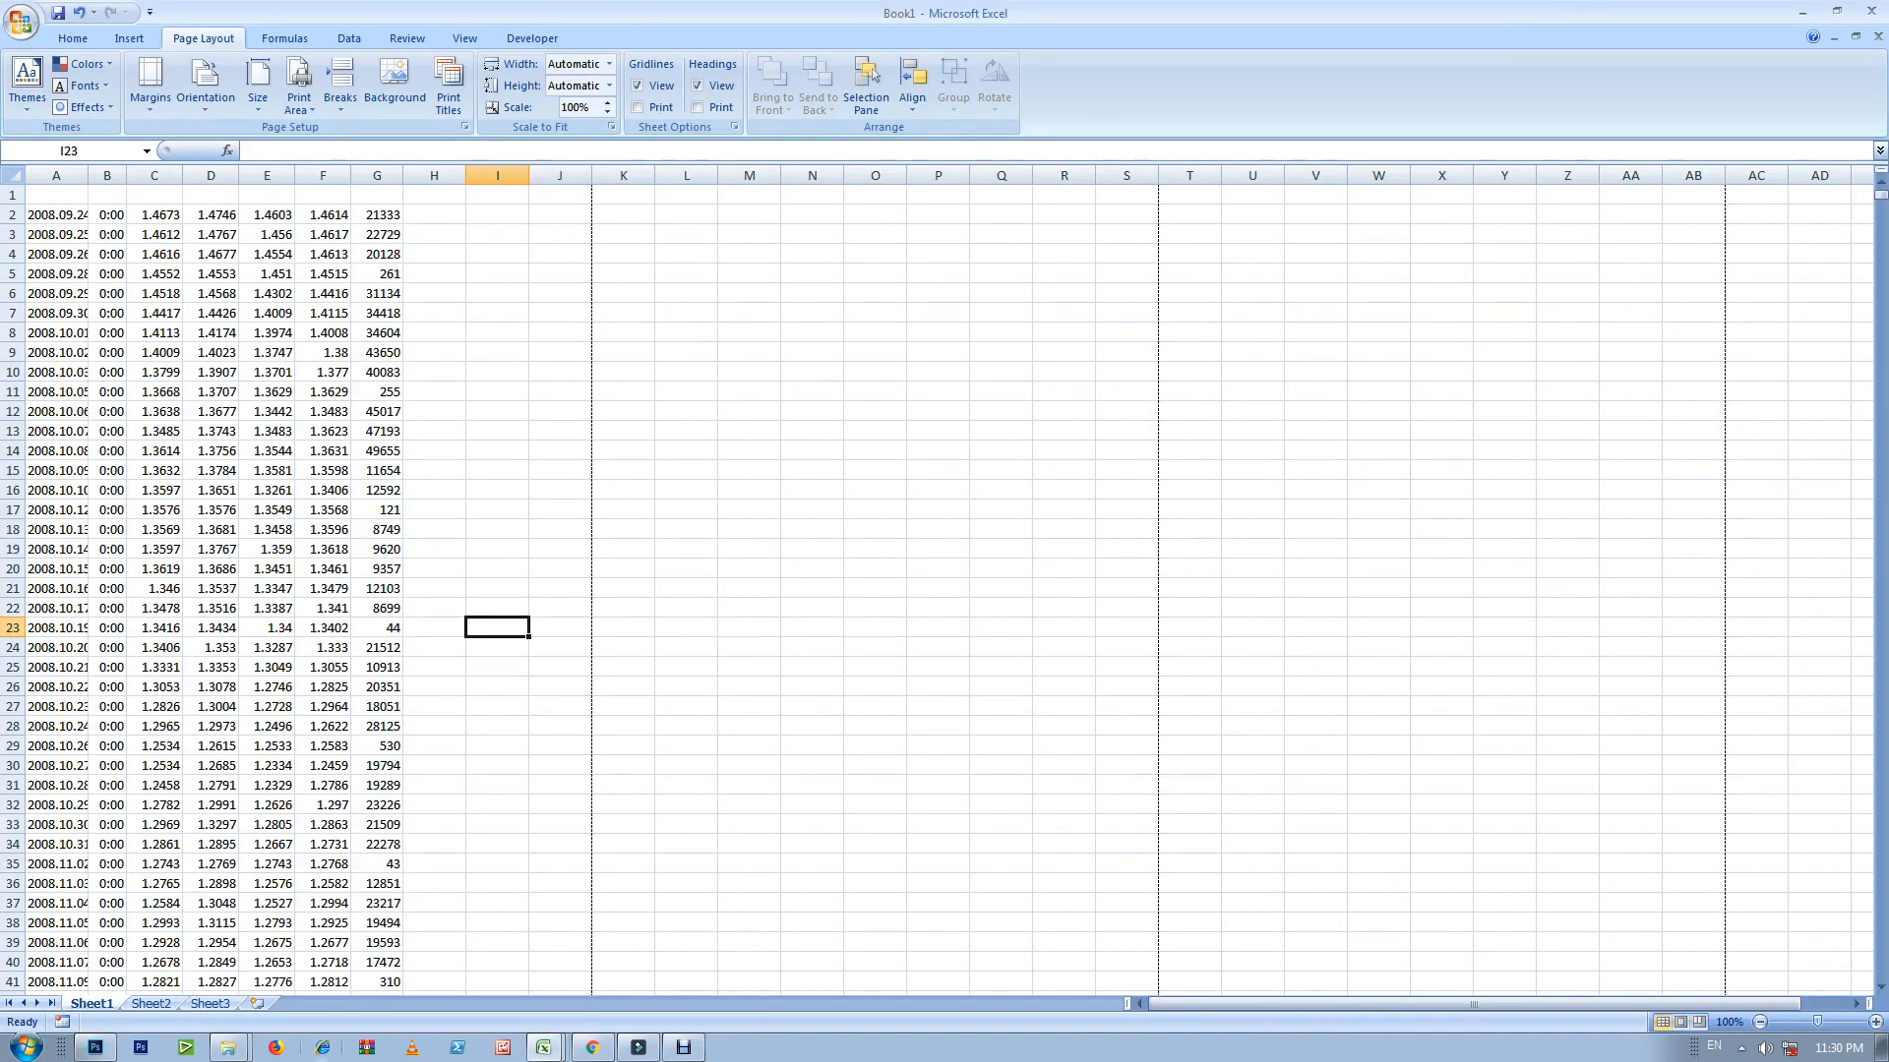
scroll(944, 591, down, 7)
scroll(945, 590, up, 7)
scroll(944, 590, down, 4)
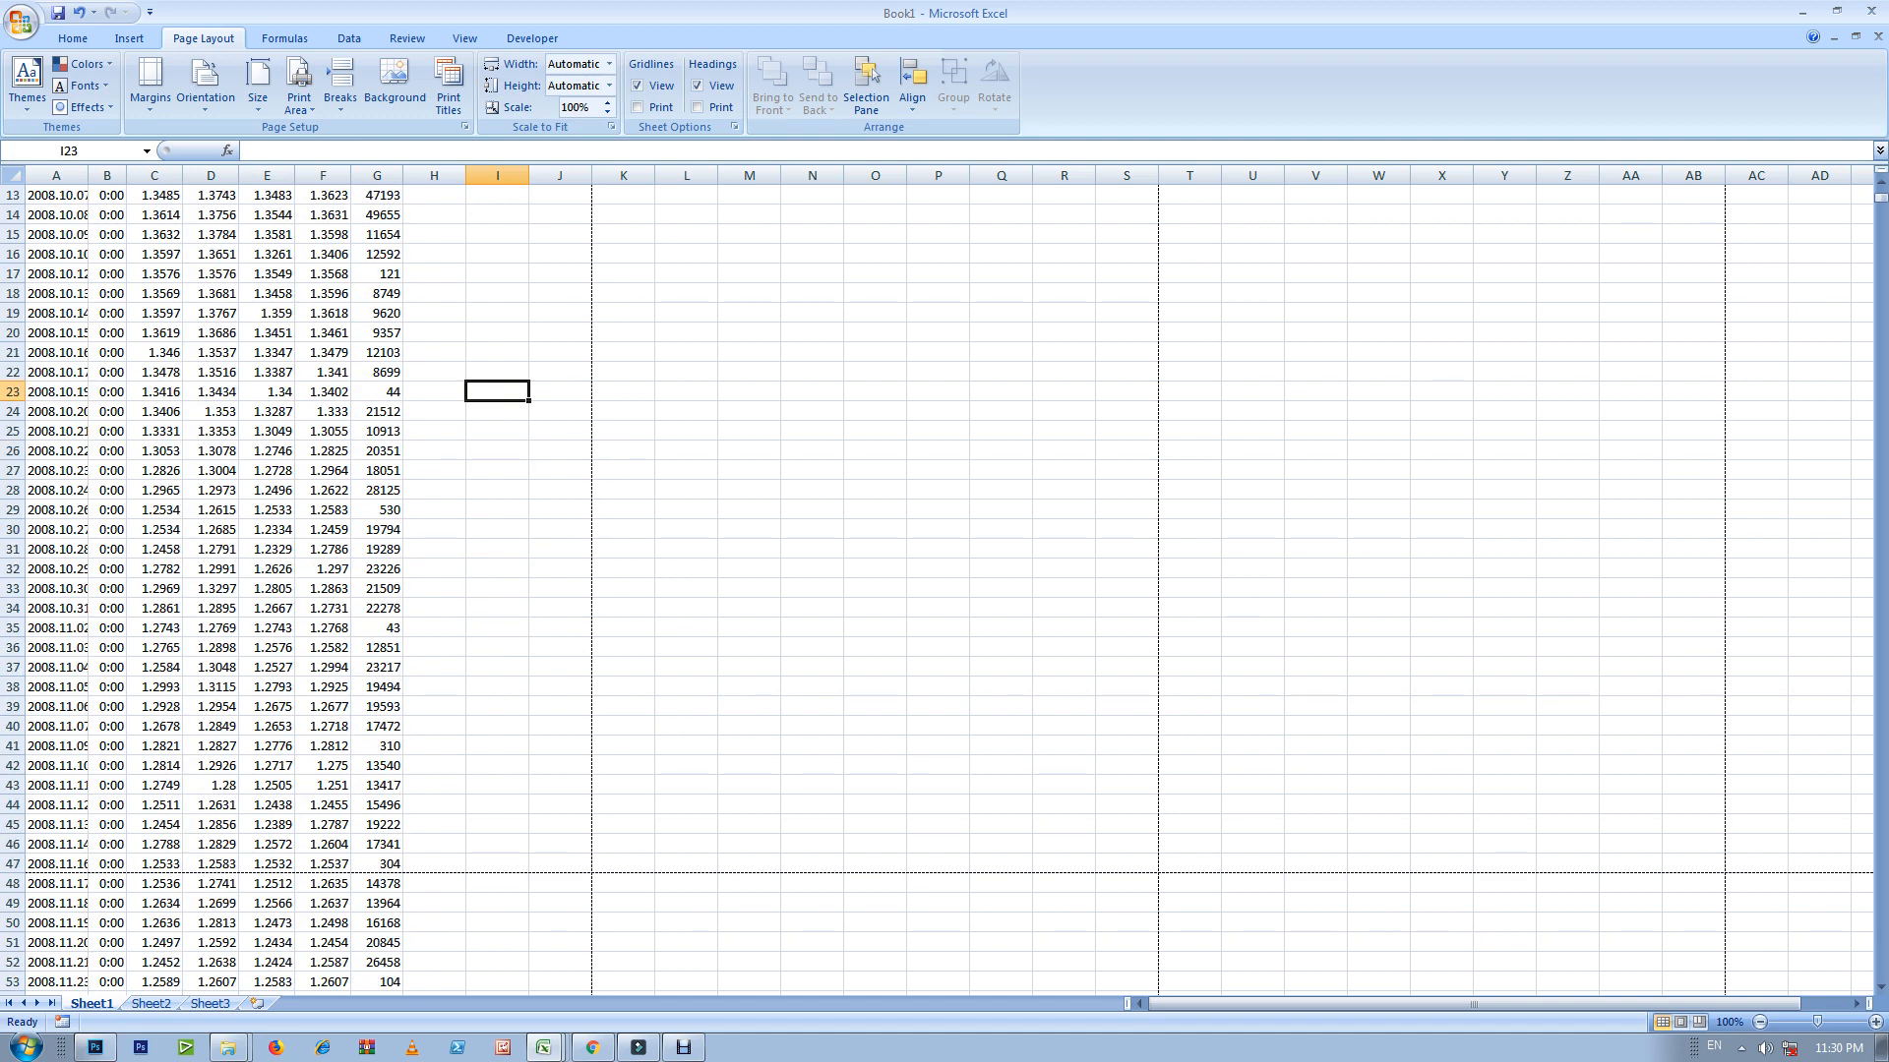
scroll(945, 590, up, 4)
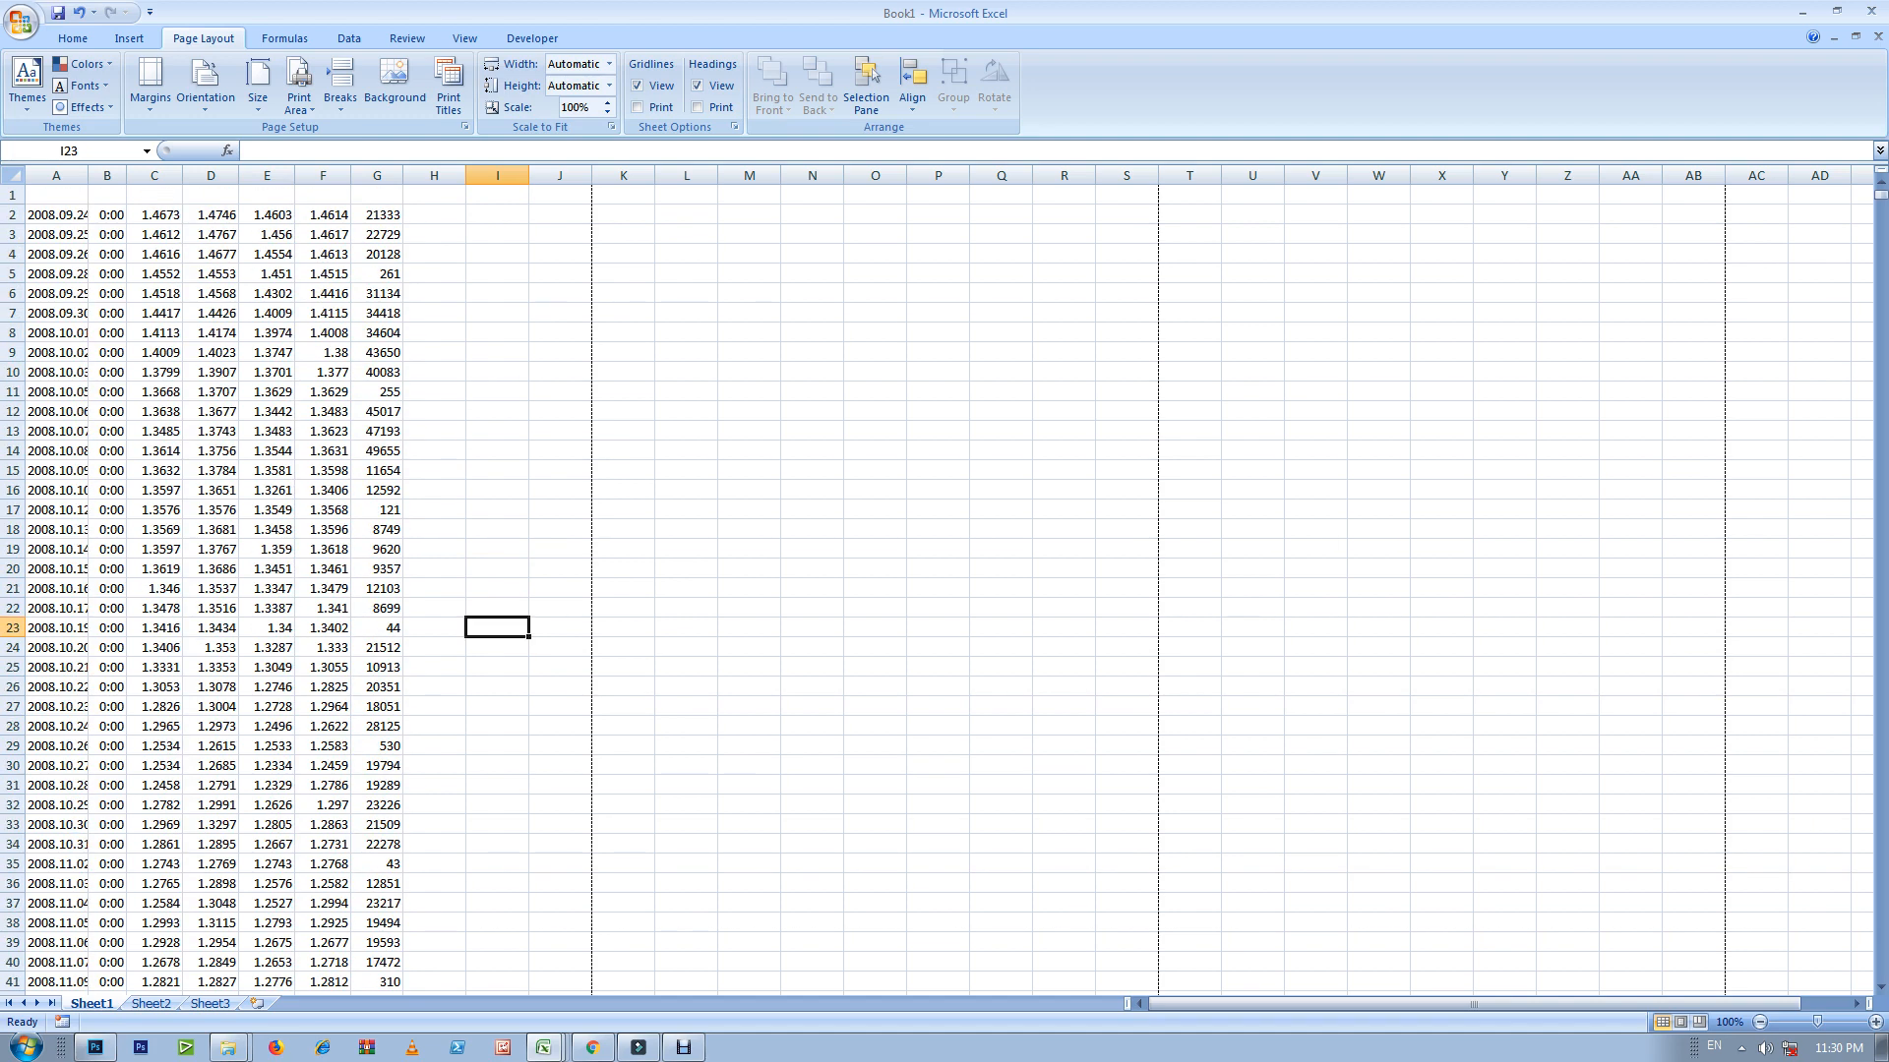
Step: Insert a horizontal page break above row 30 of Sheet1, the row dated 2008.10.27
scroll(944, 590, down, 1)
scroll(945, 590, down, 1)
scroll(944, 590, up, 2)
click(56, 214)
scroll(56, 214, down, 4)
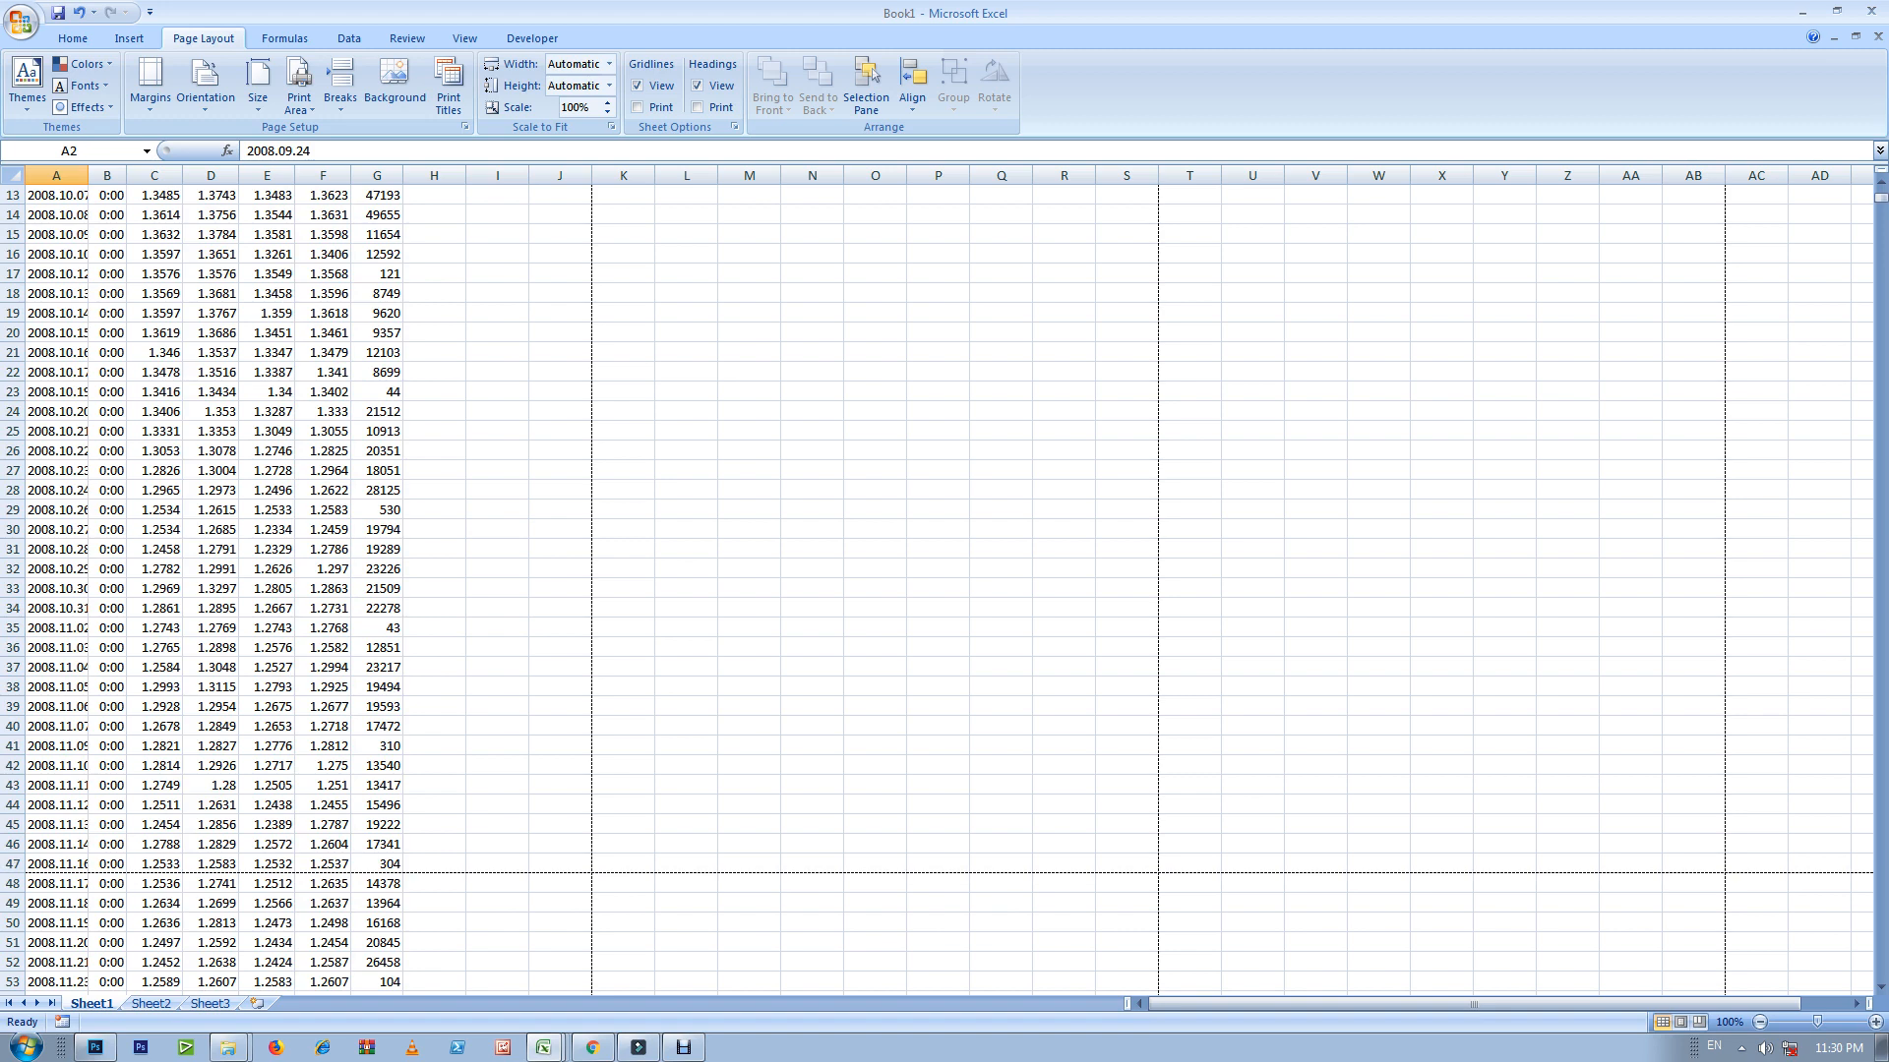
scroll(944, 590, down, 1)
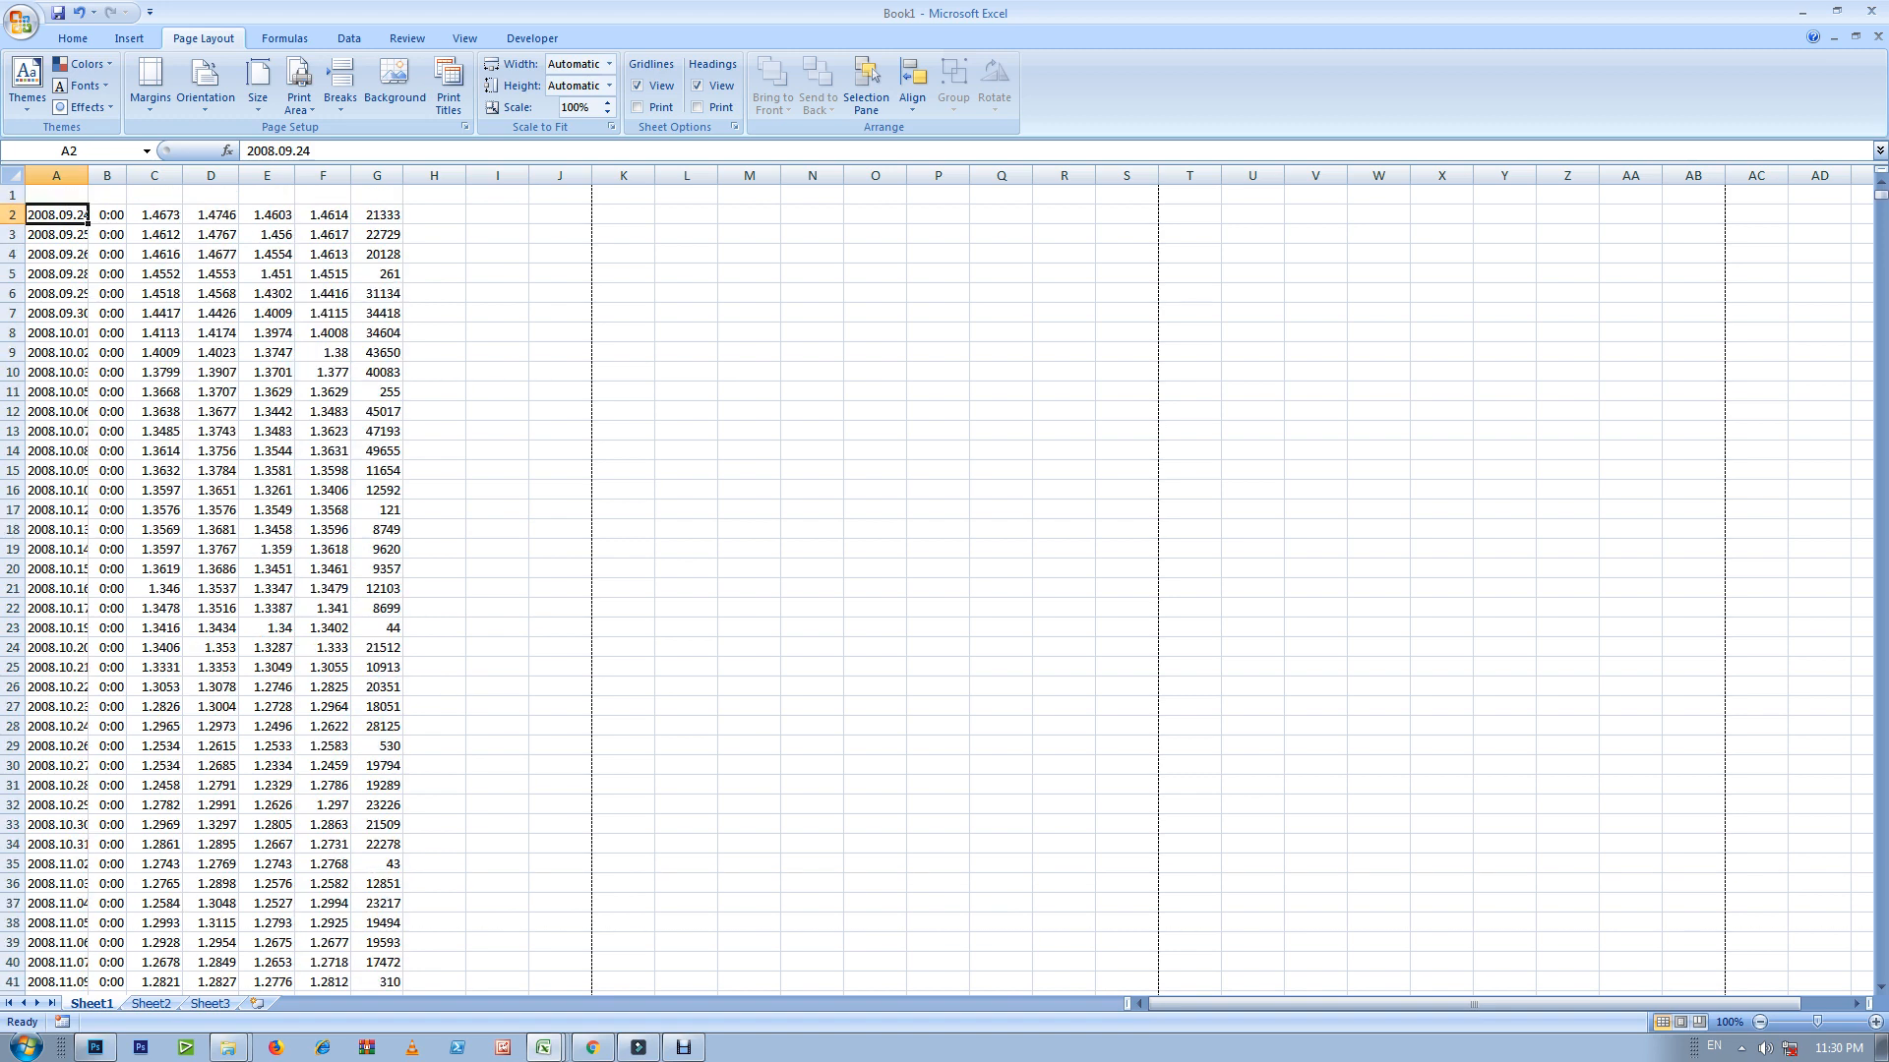
click(13, 804)
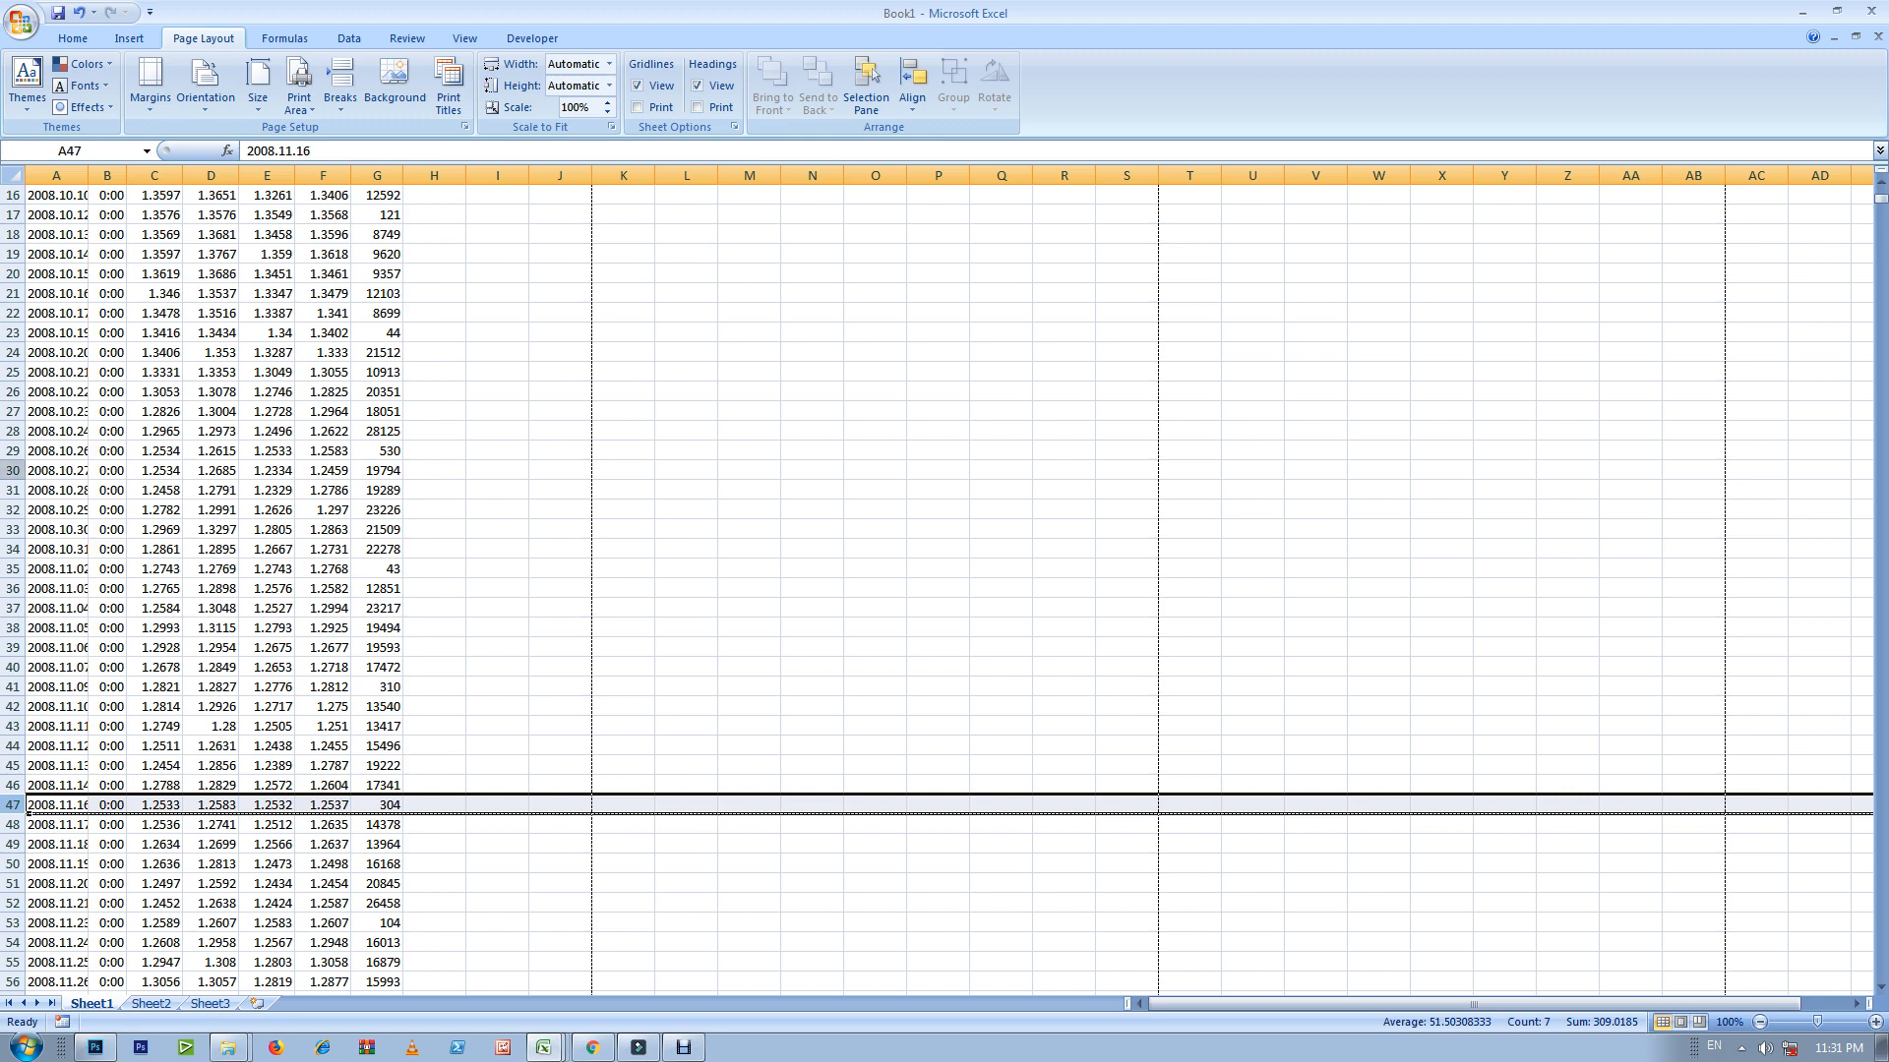
click(13, 470)
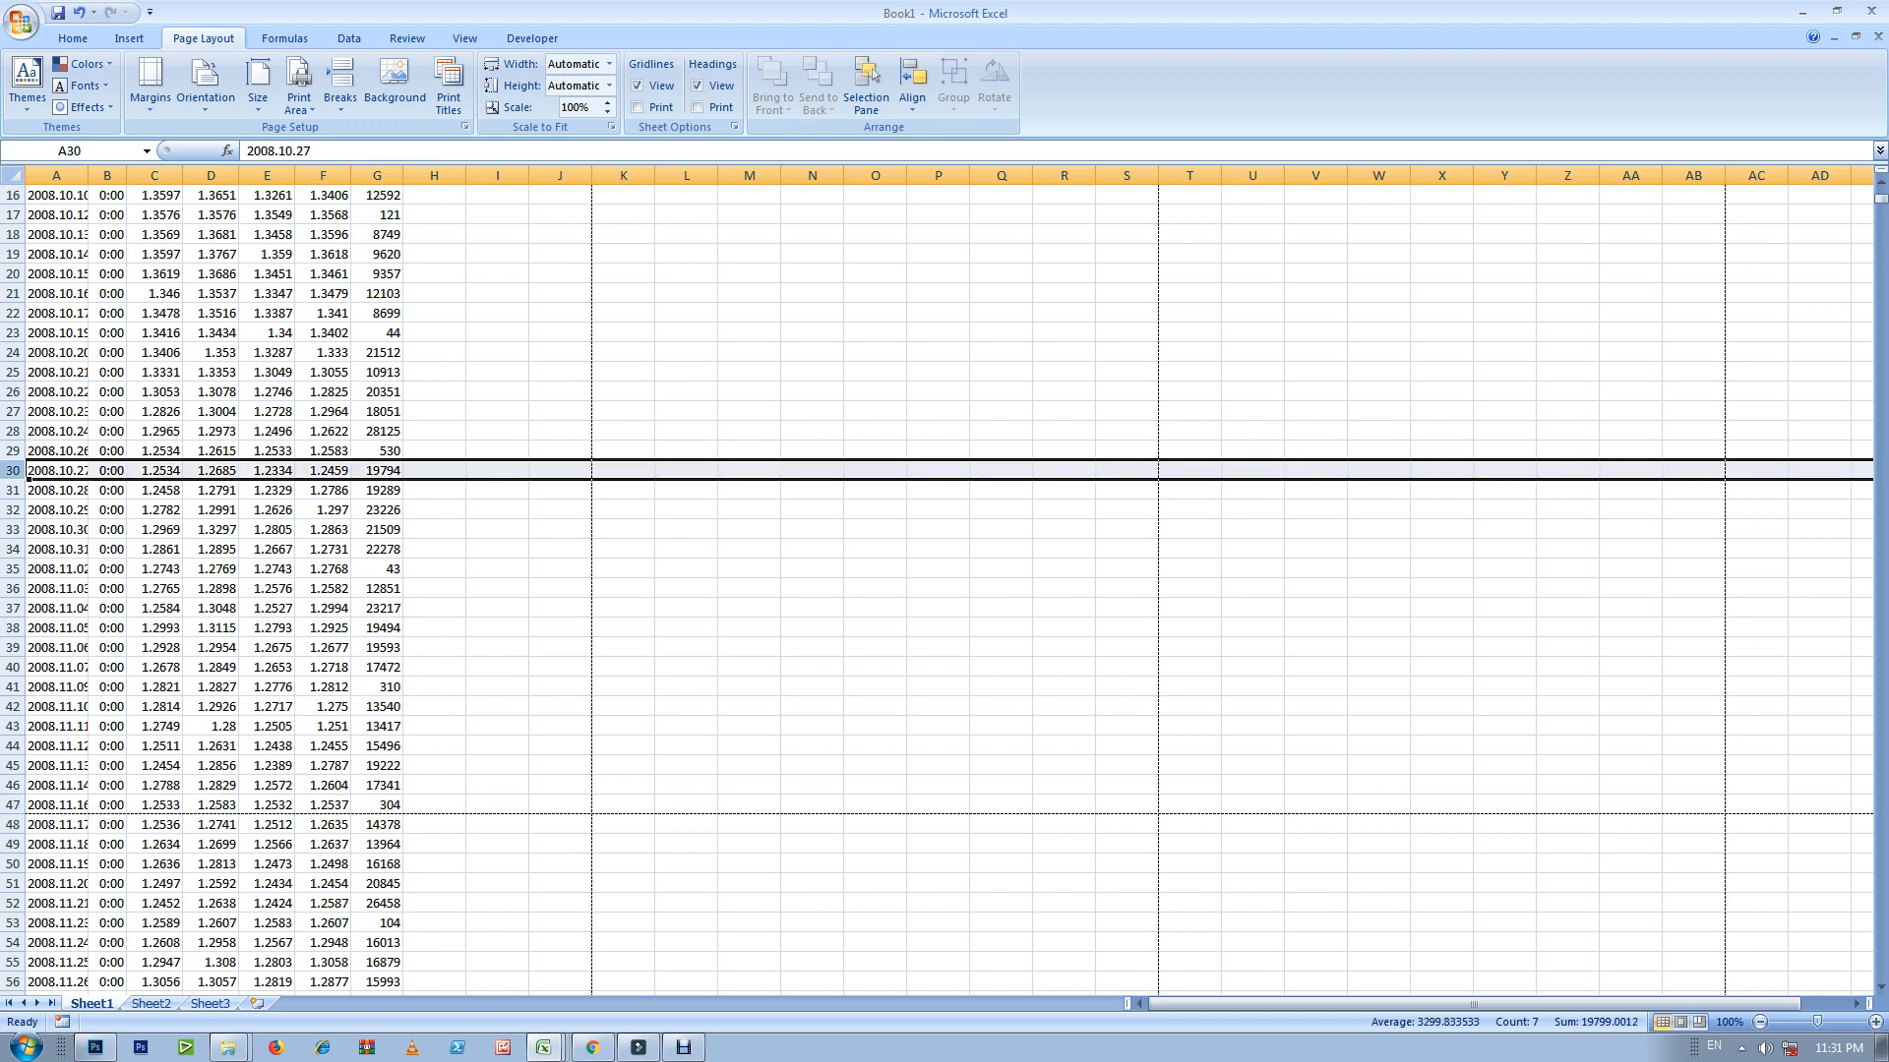
click(498, 588)
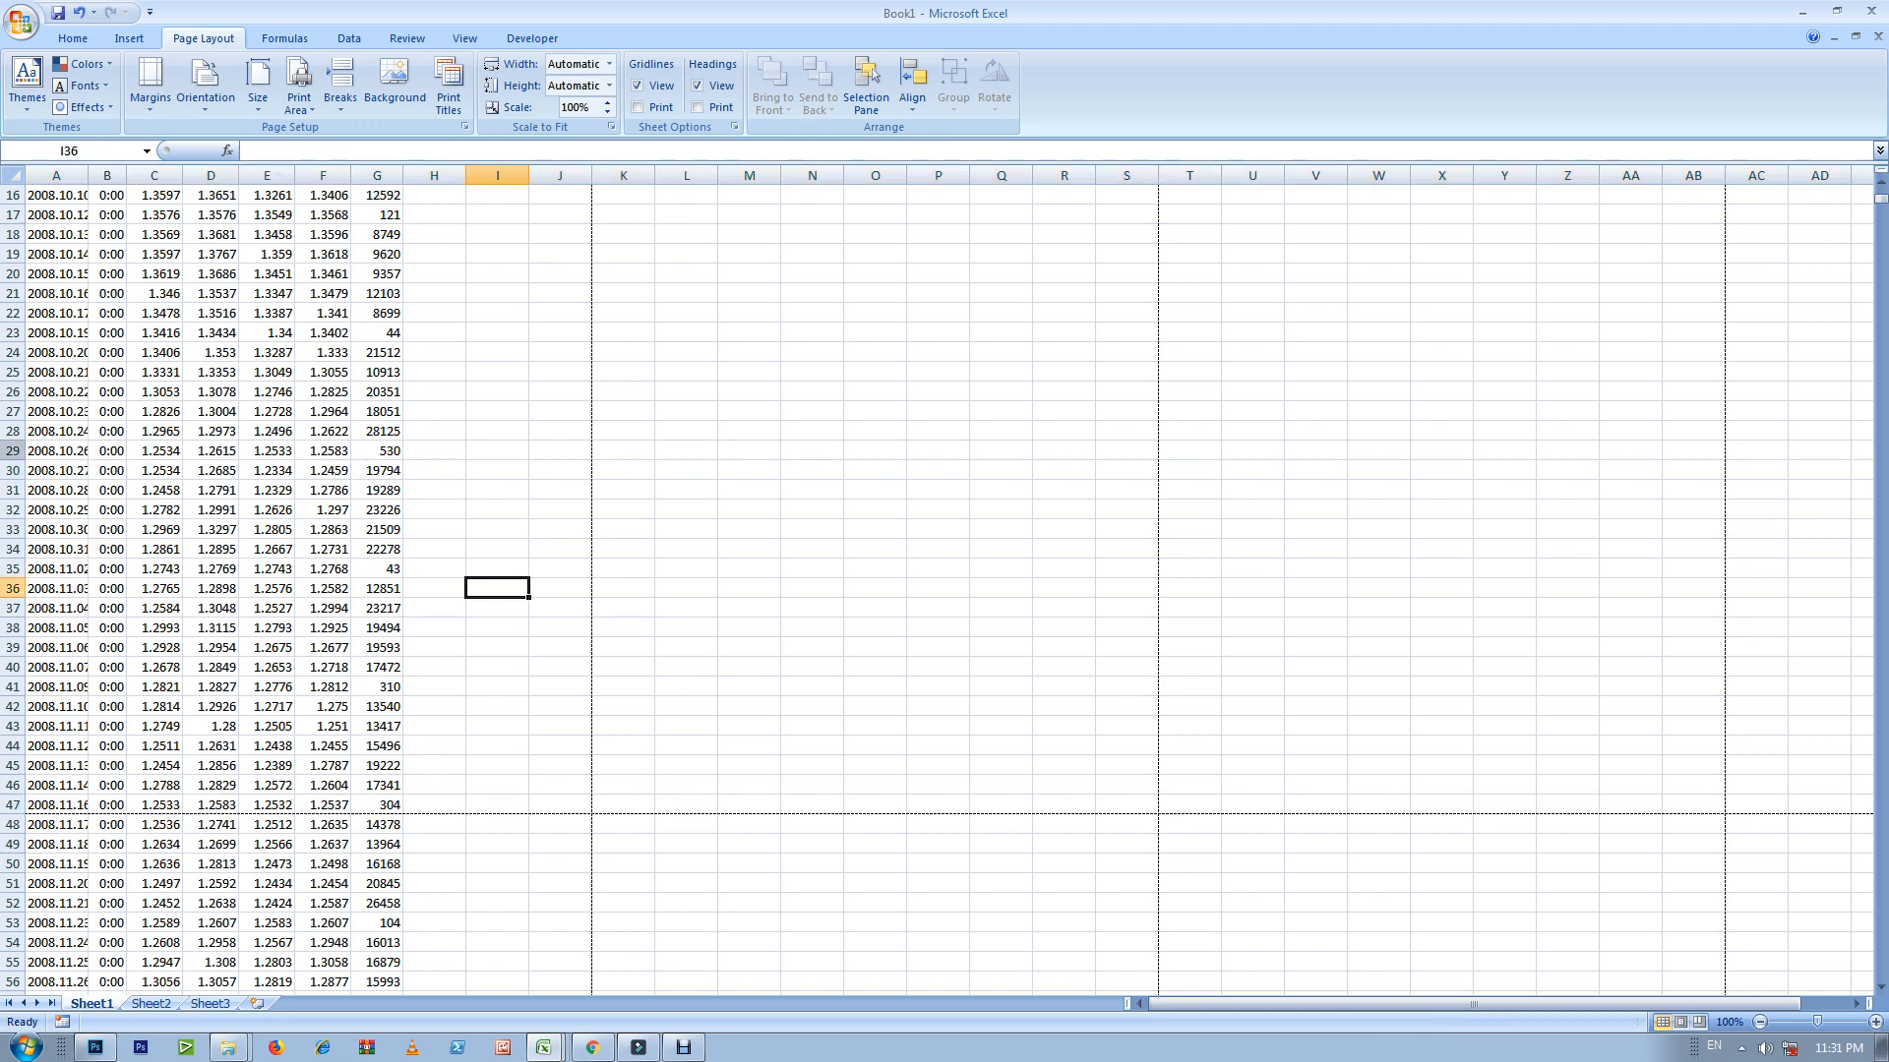
click(13, 470)
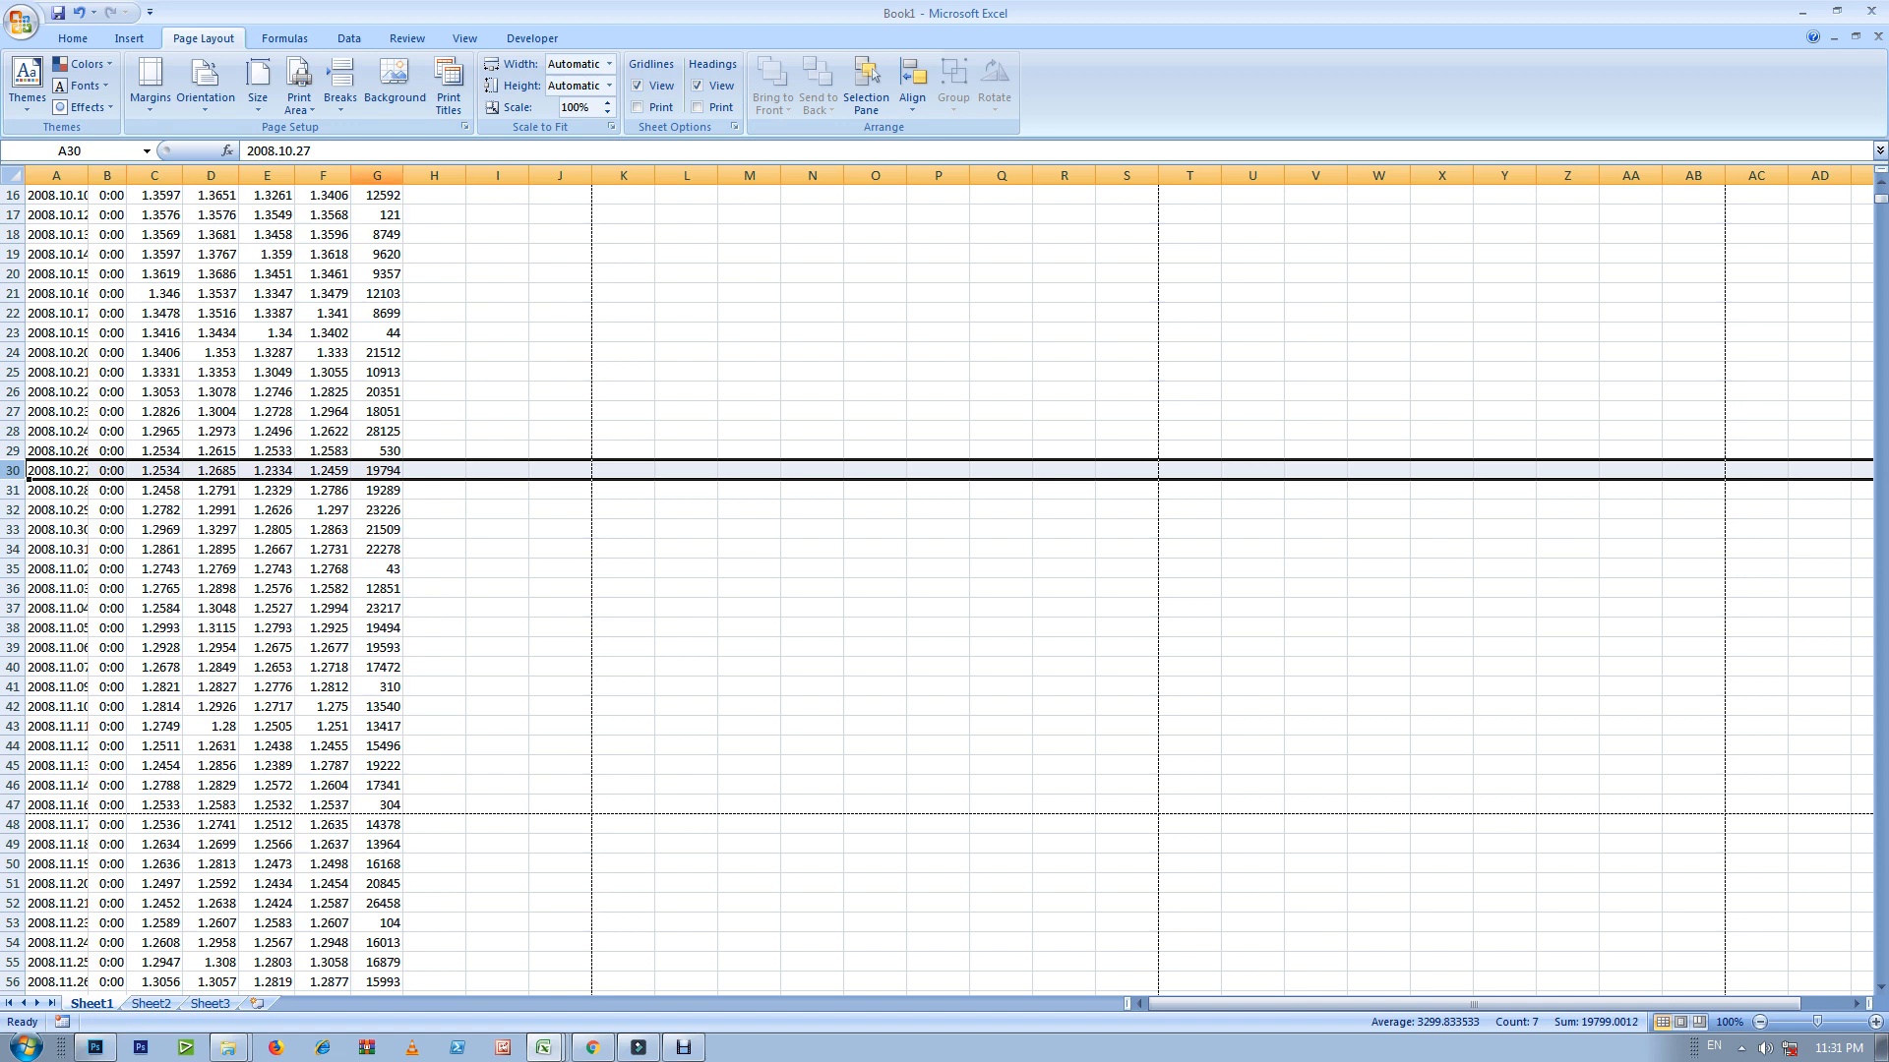
click(341, 94)
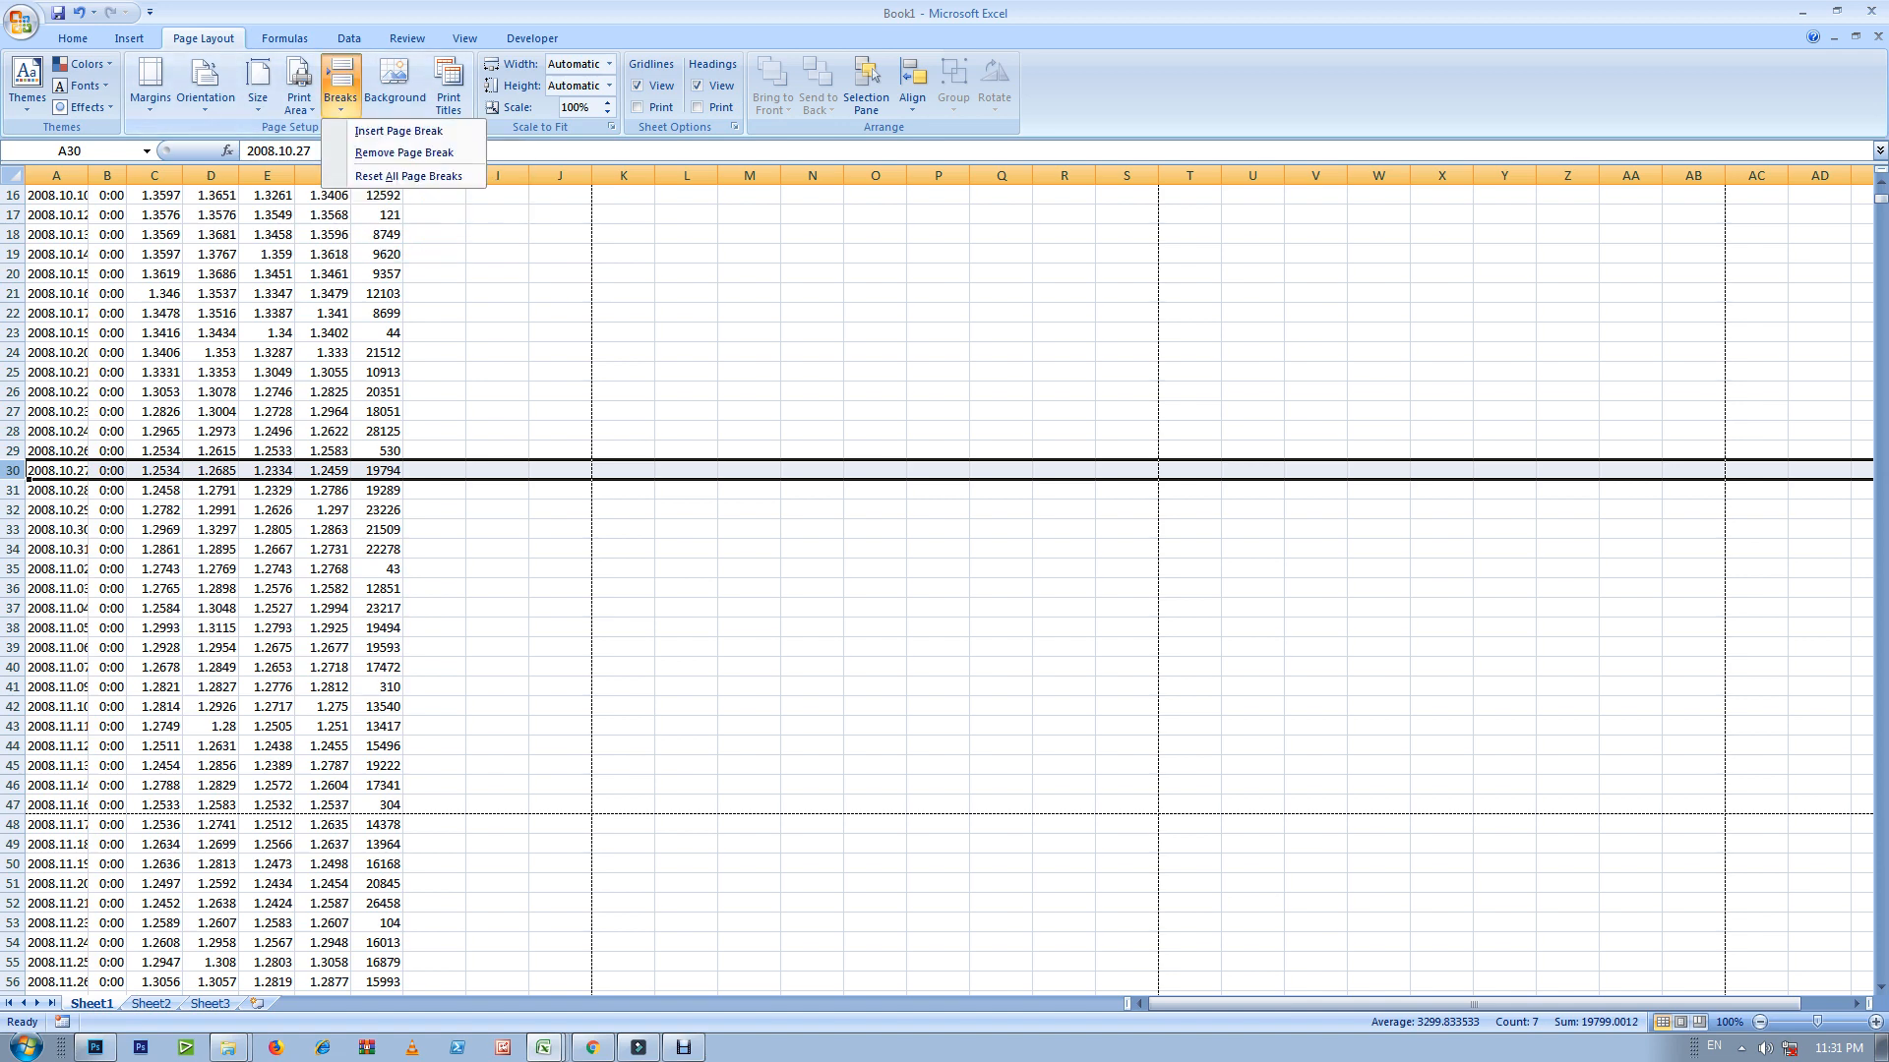
click(399, 130)
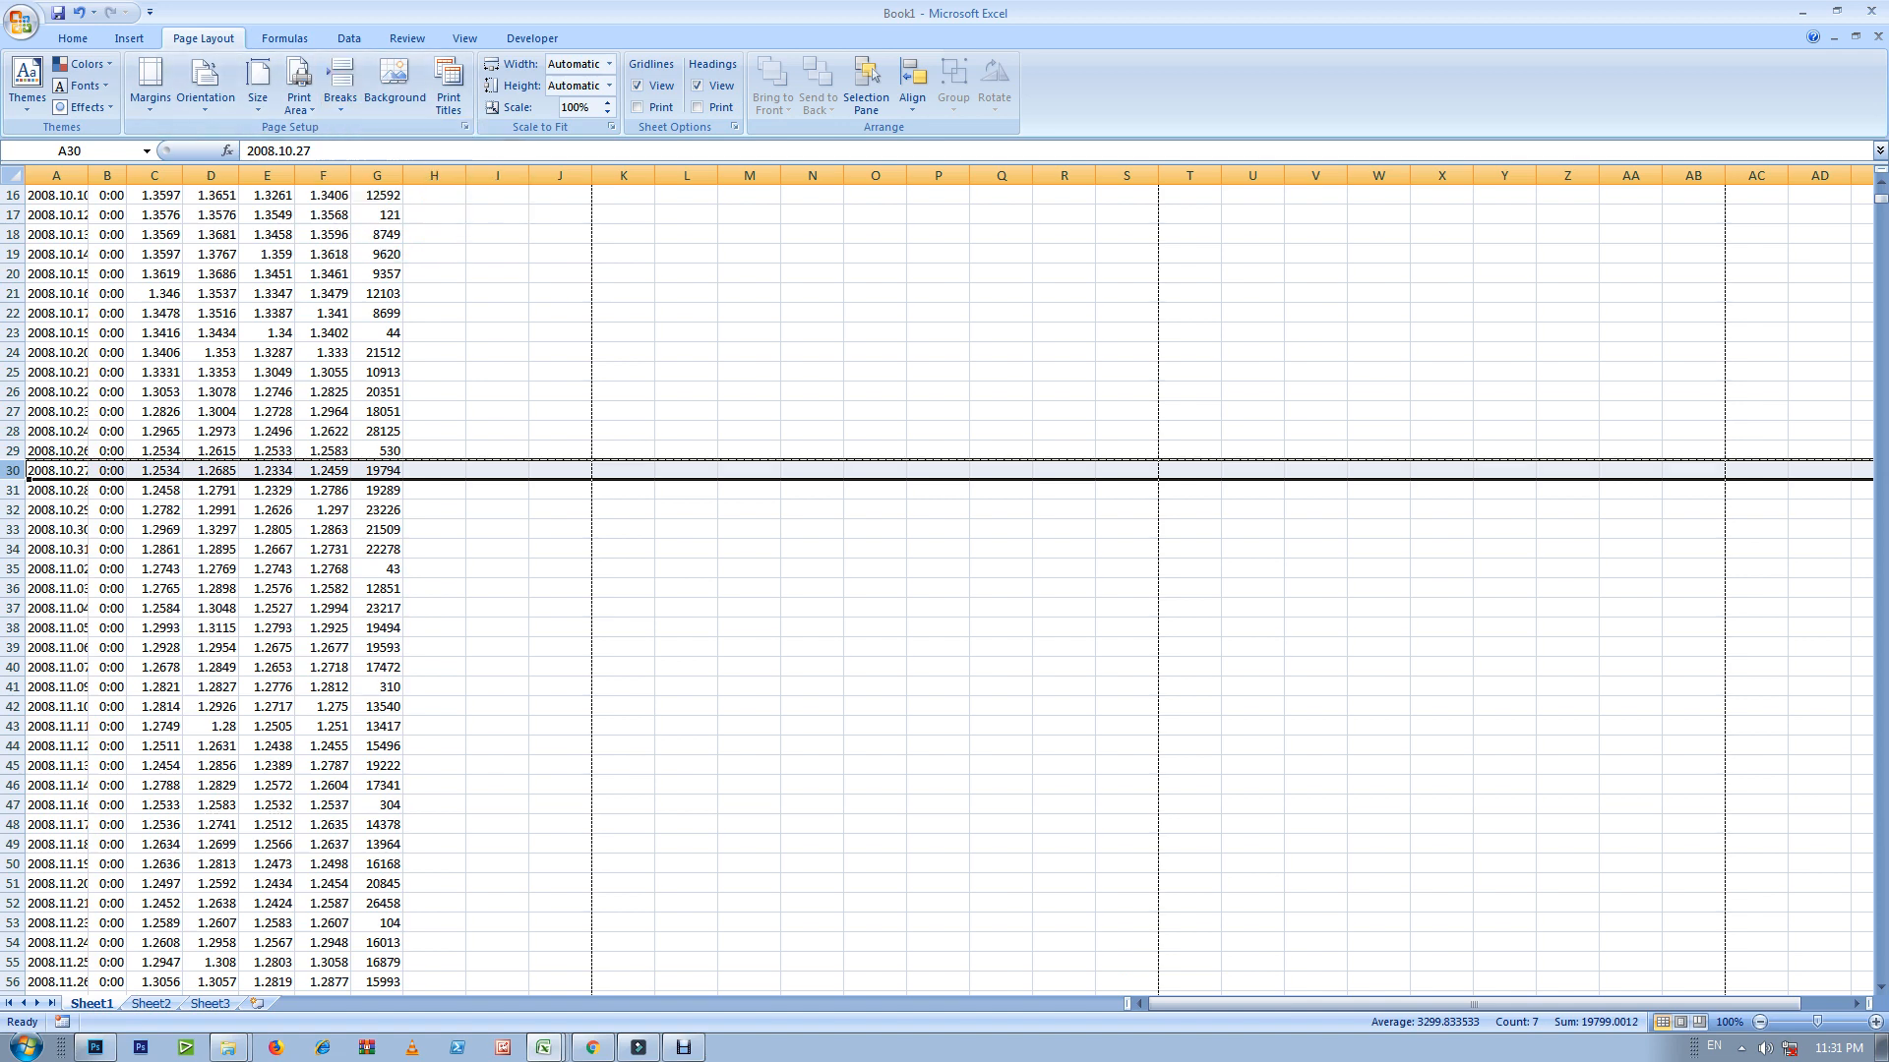
Step: Check each page's extent by selecting its dates in column A: A2:A29, A30:A76 and A77:A81
scroll(935, 590, up, 5)
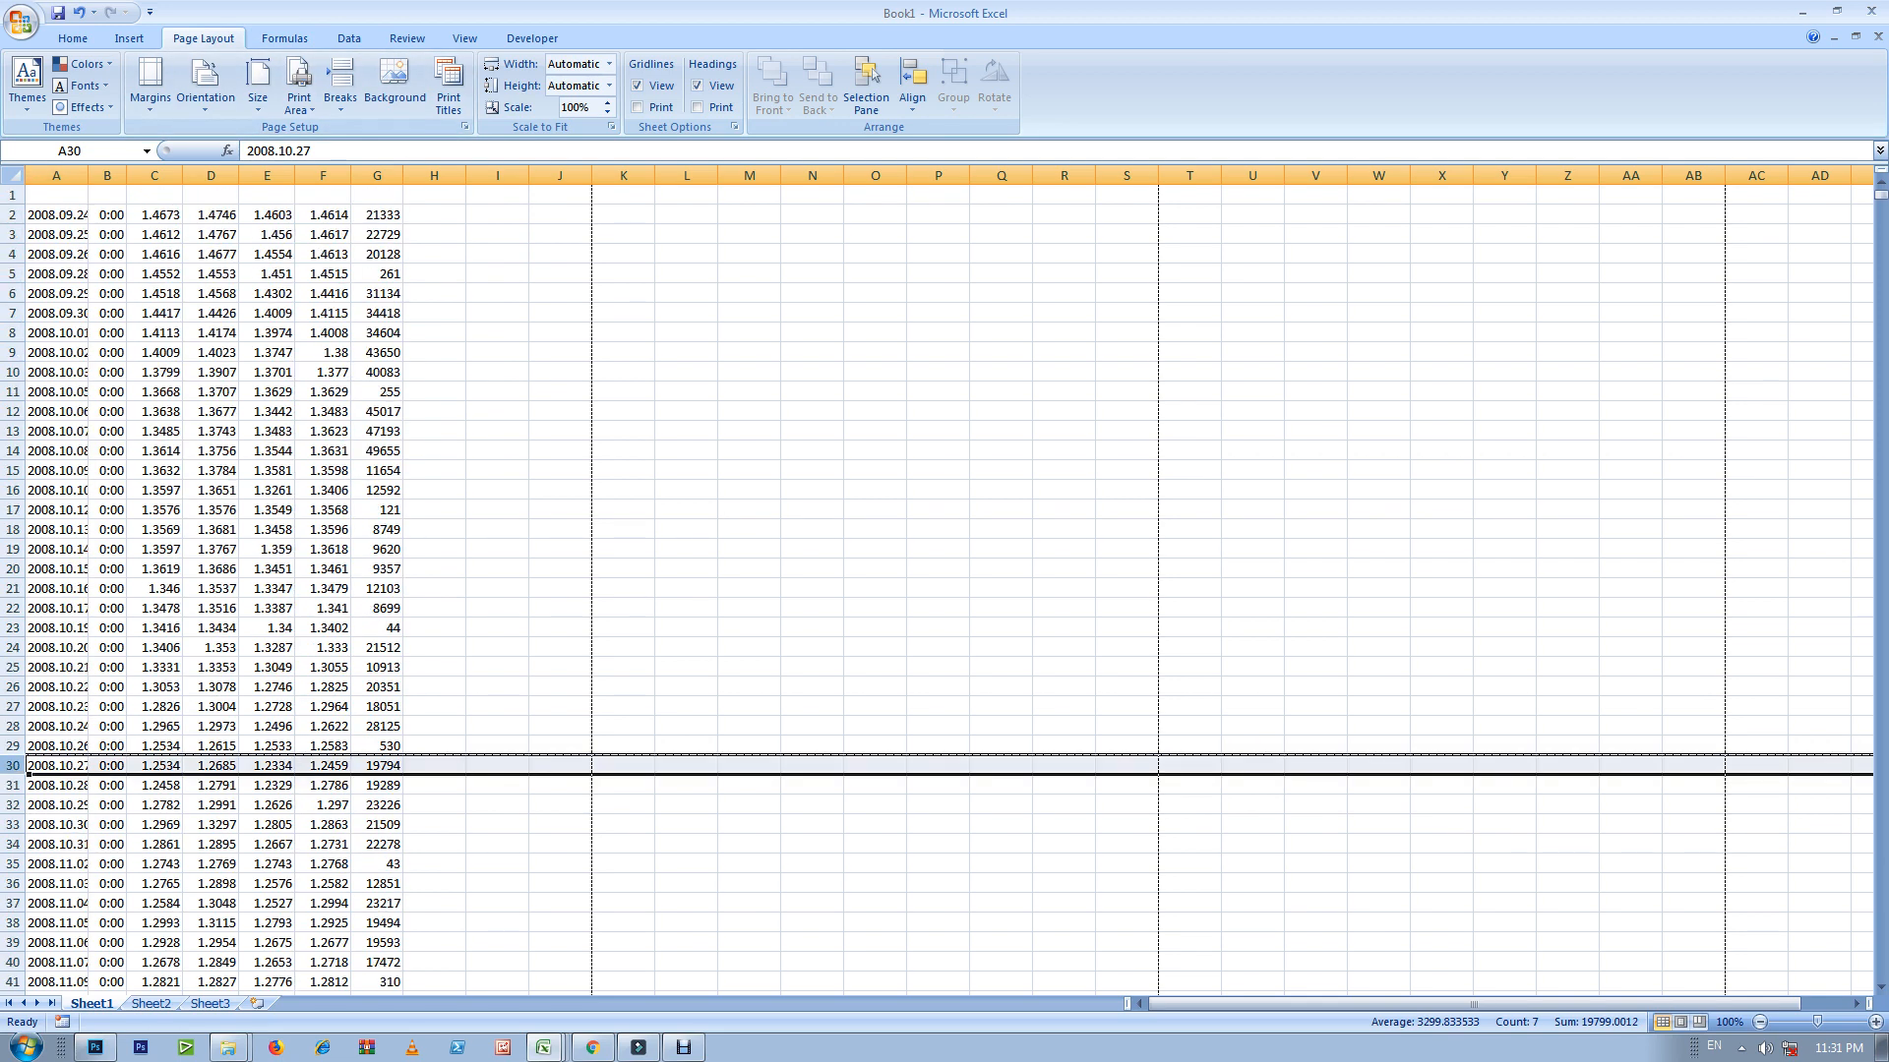
click(56, 214)
click(56, 746)
drag(56, 214, 57, 746)
scroll(56, 746, down, 1)
scroll(935, 591, down, 6)
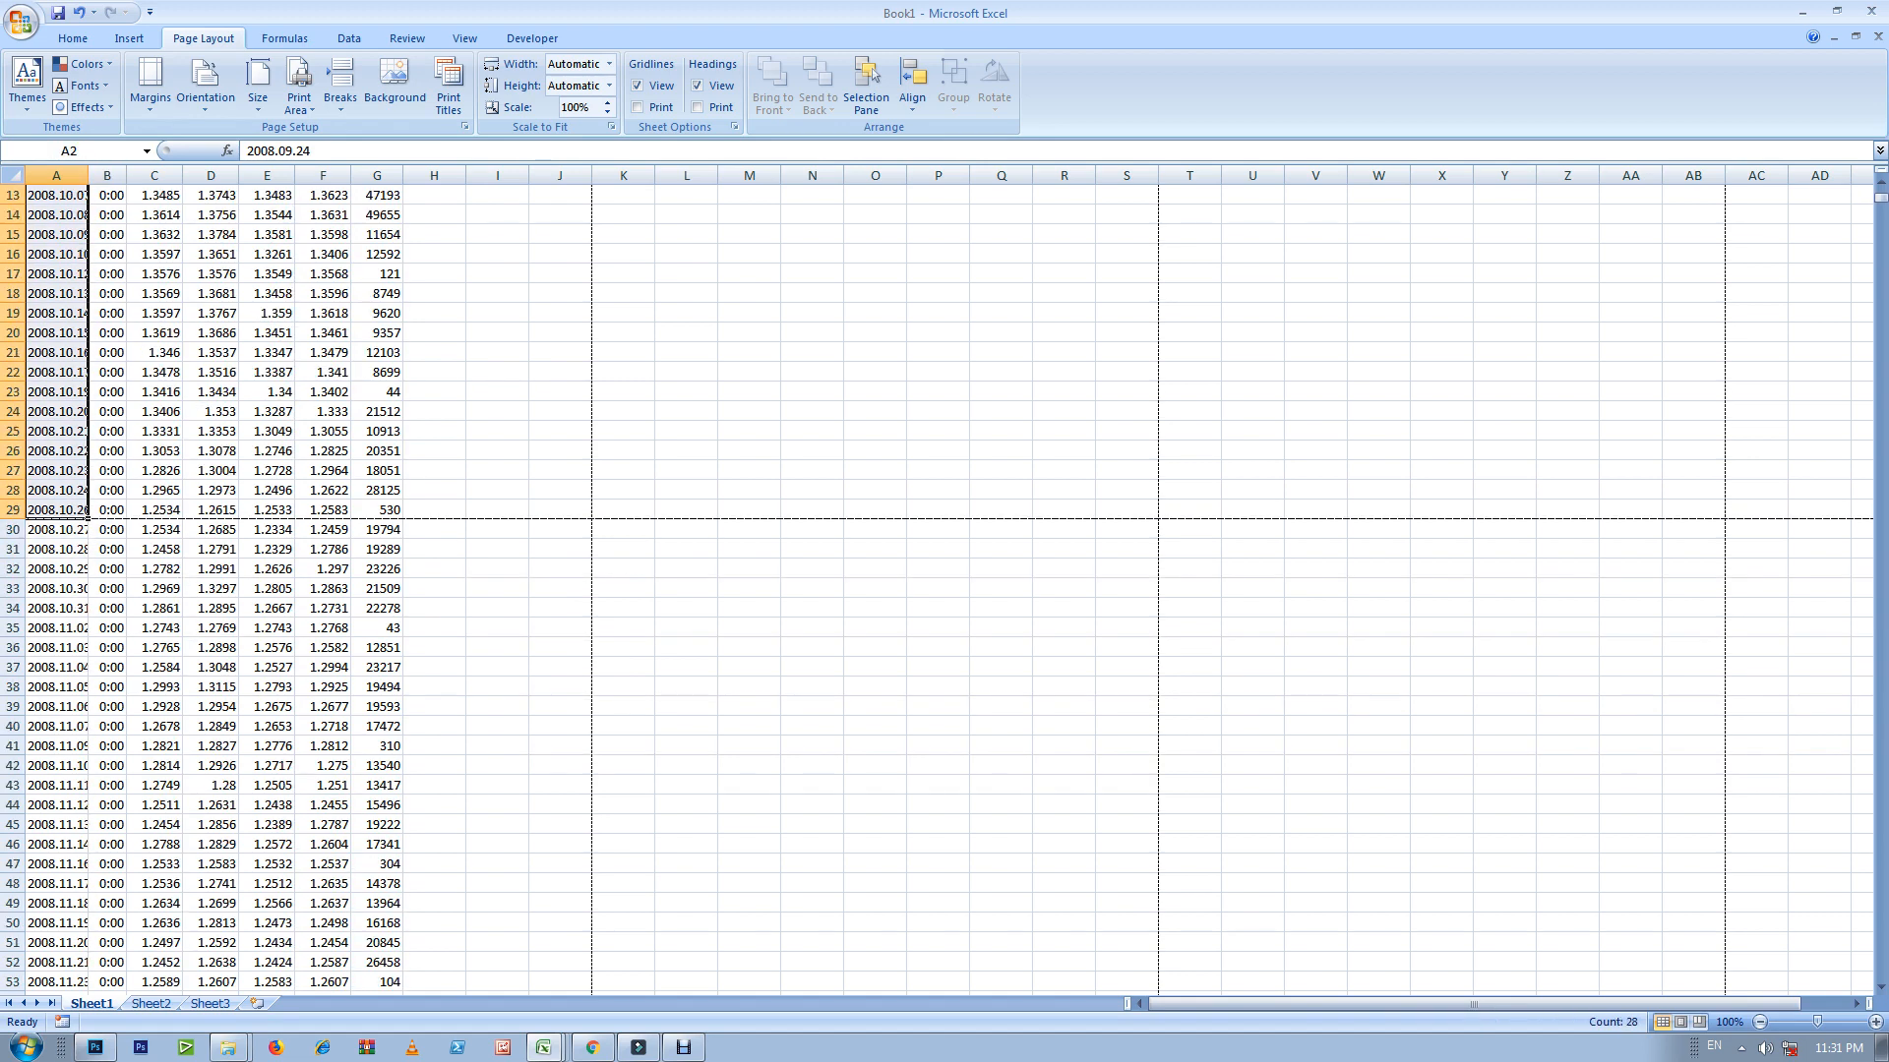
click(56, 352)
scroll(56, 352, down, 6)
drag(56, 903, 56, 189)
scroll(56, 189, down, 10)
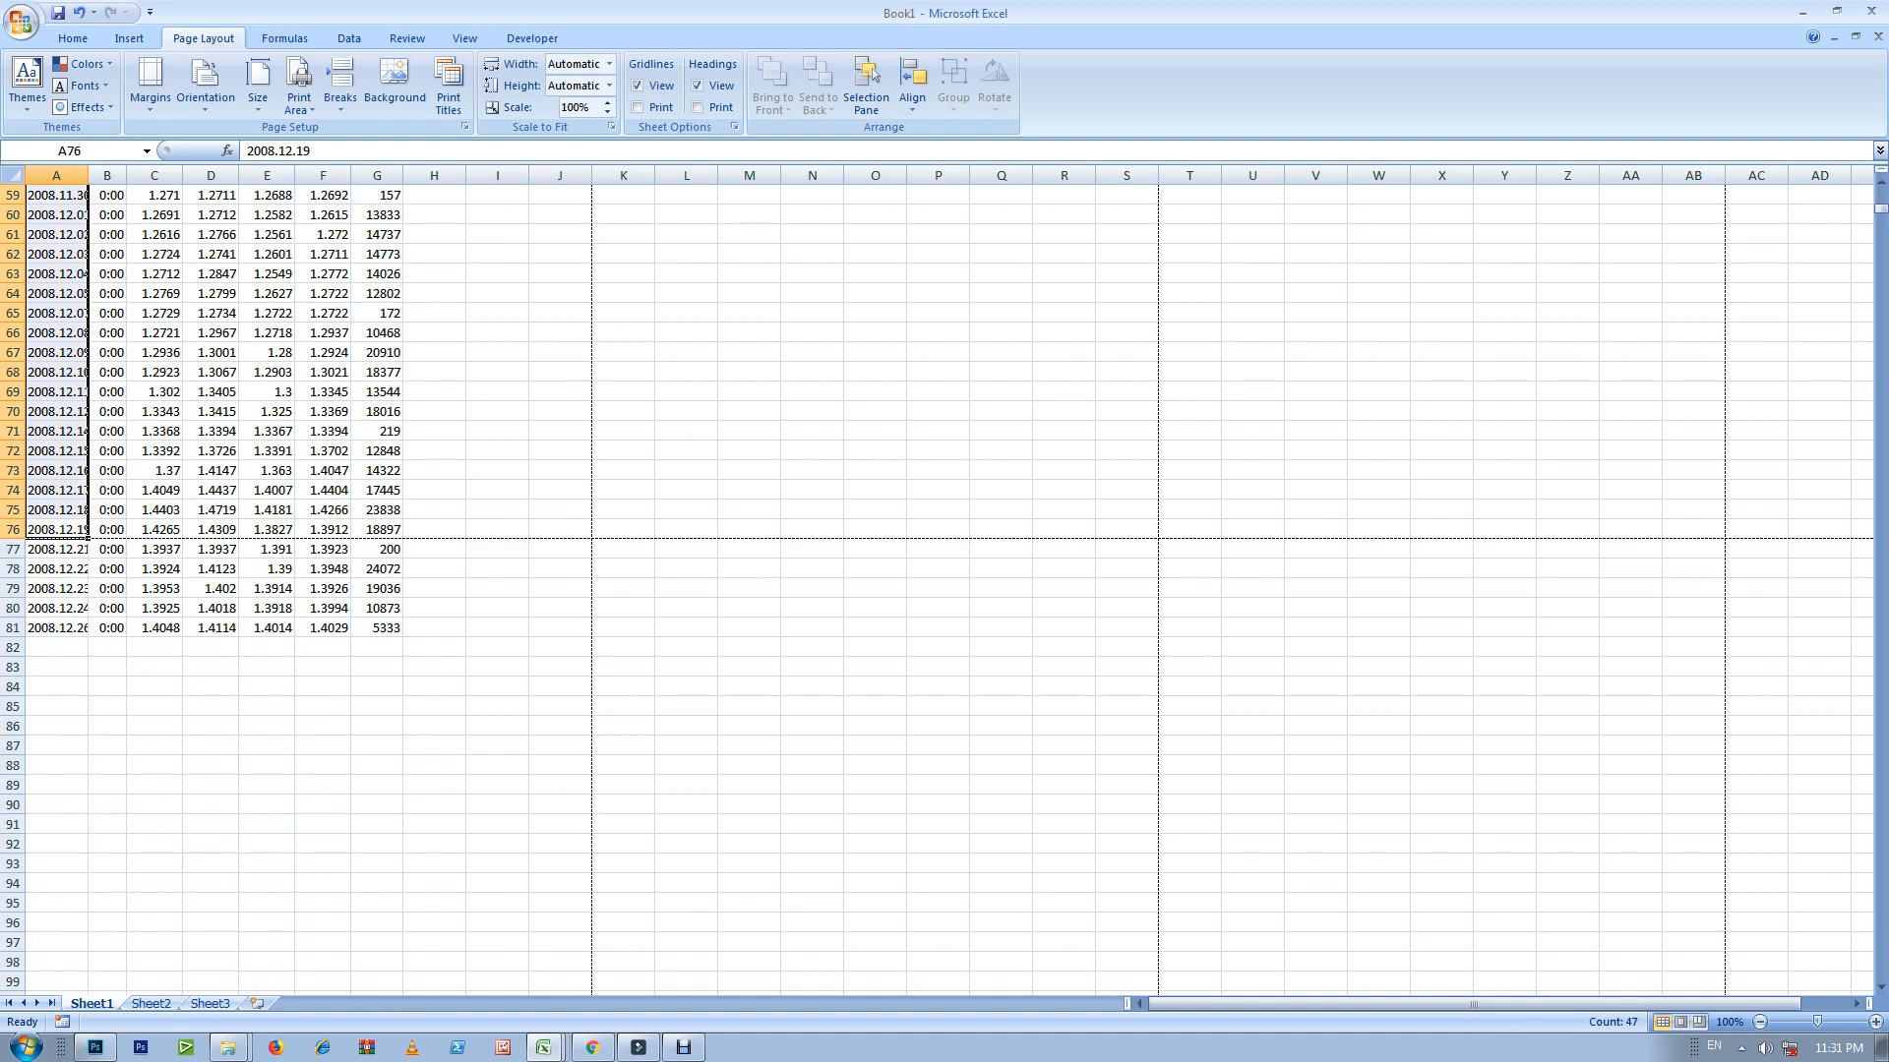
drag(56, 549, 56, 628)
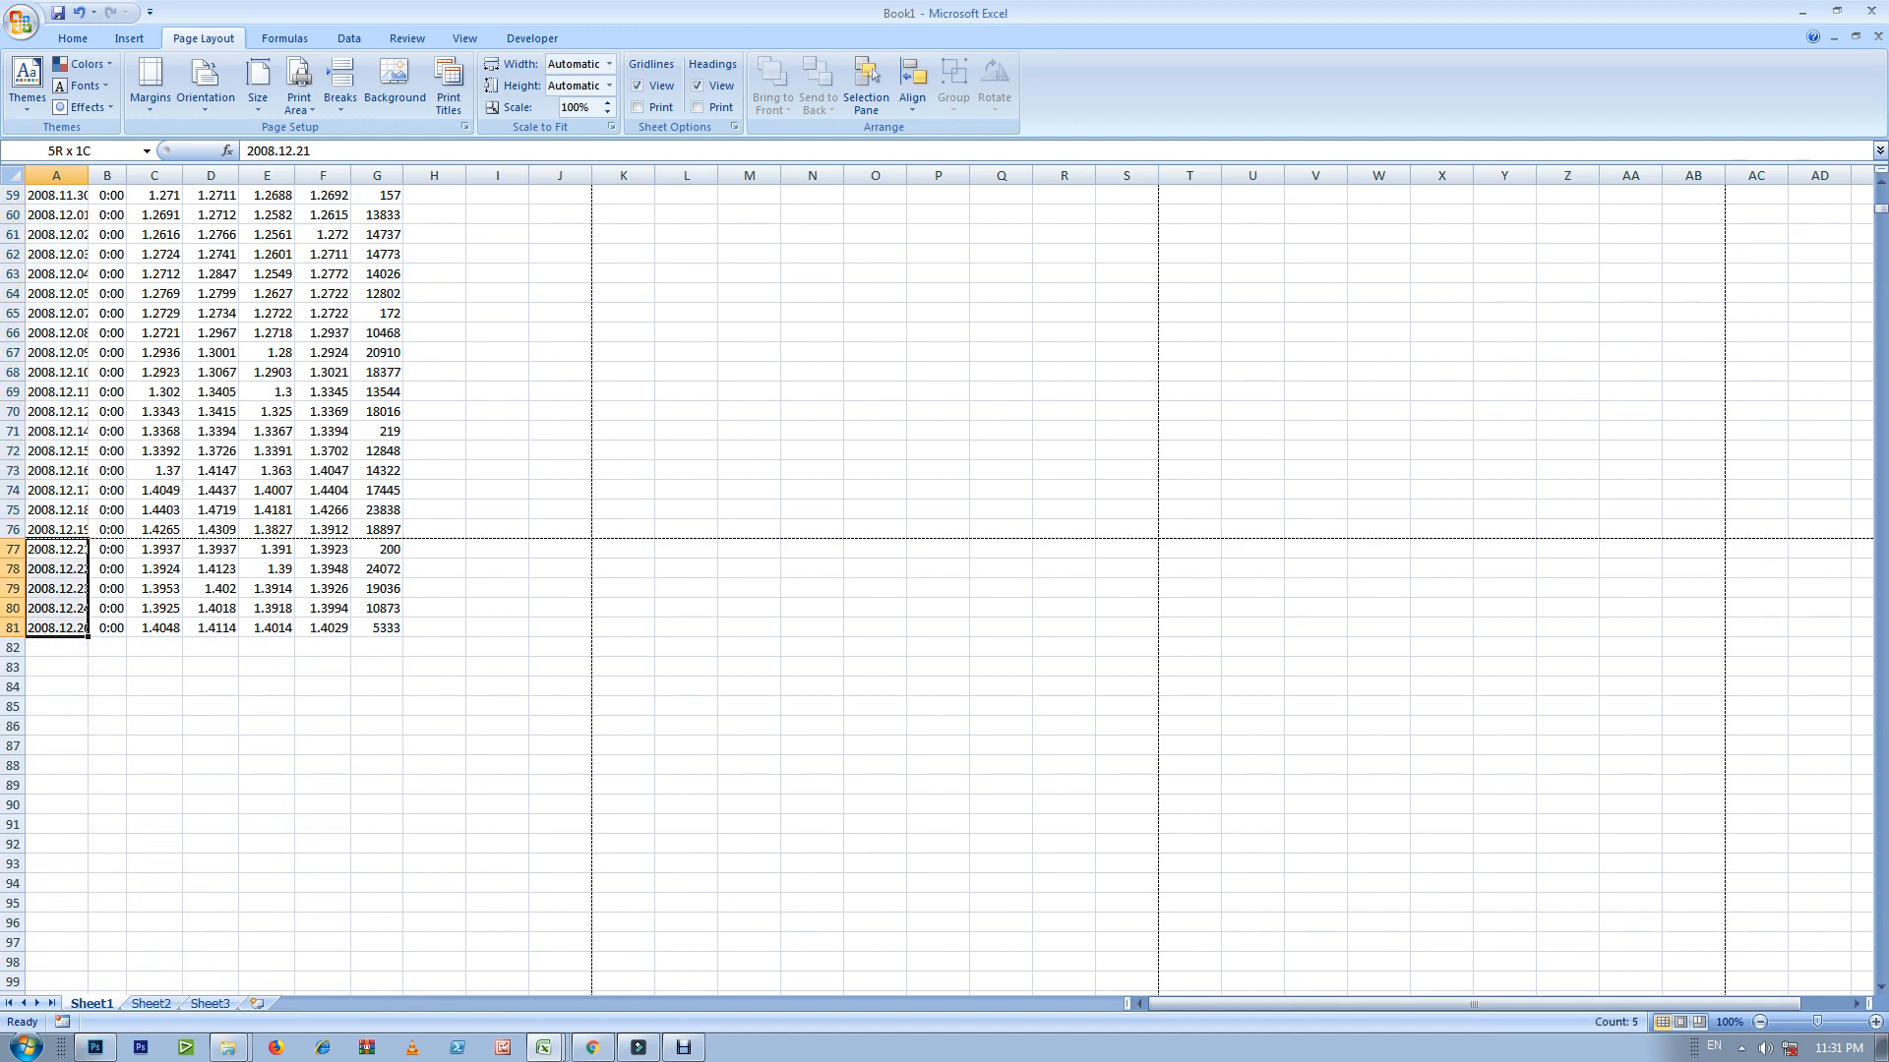
drag(56, 628, 56, 628)
Step: Review all pages of Sheet1 in print preview to check the break above row 30, and close the preview
key(ctrl+F2)
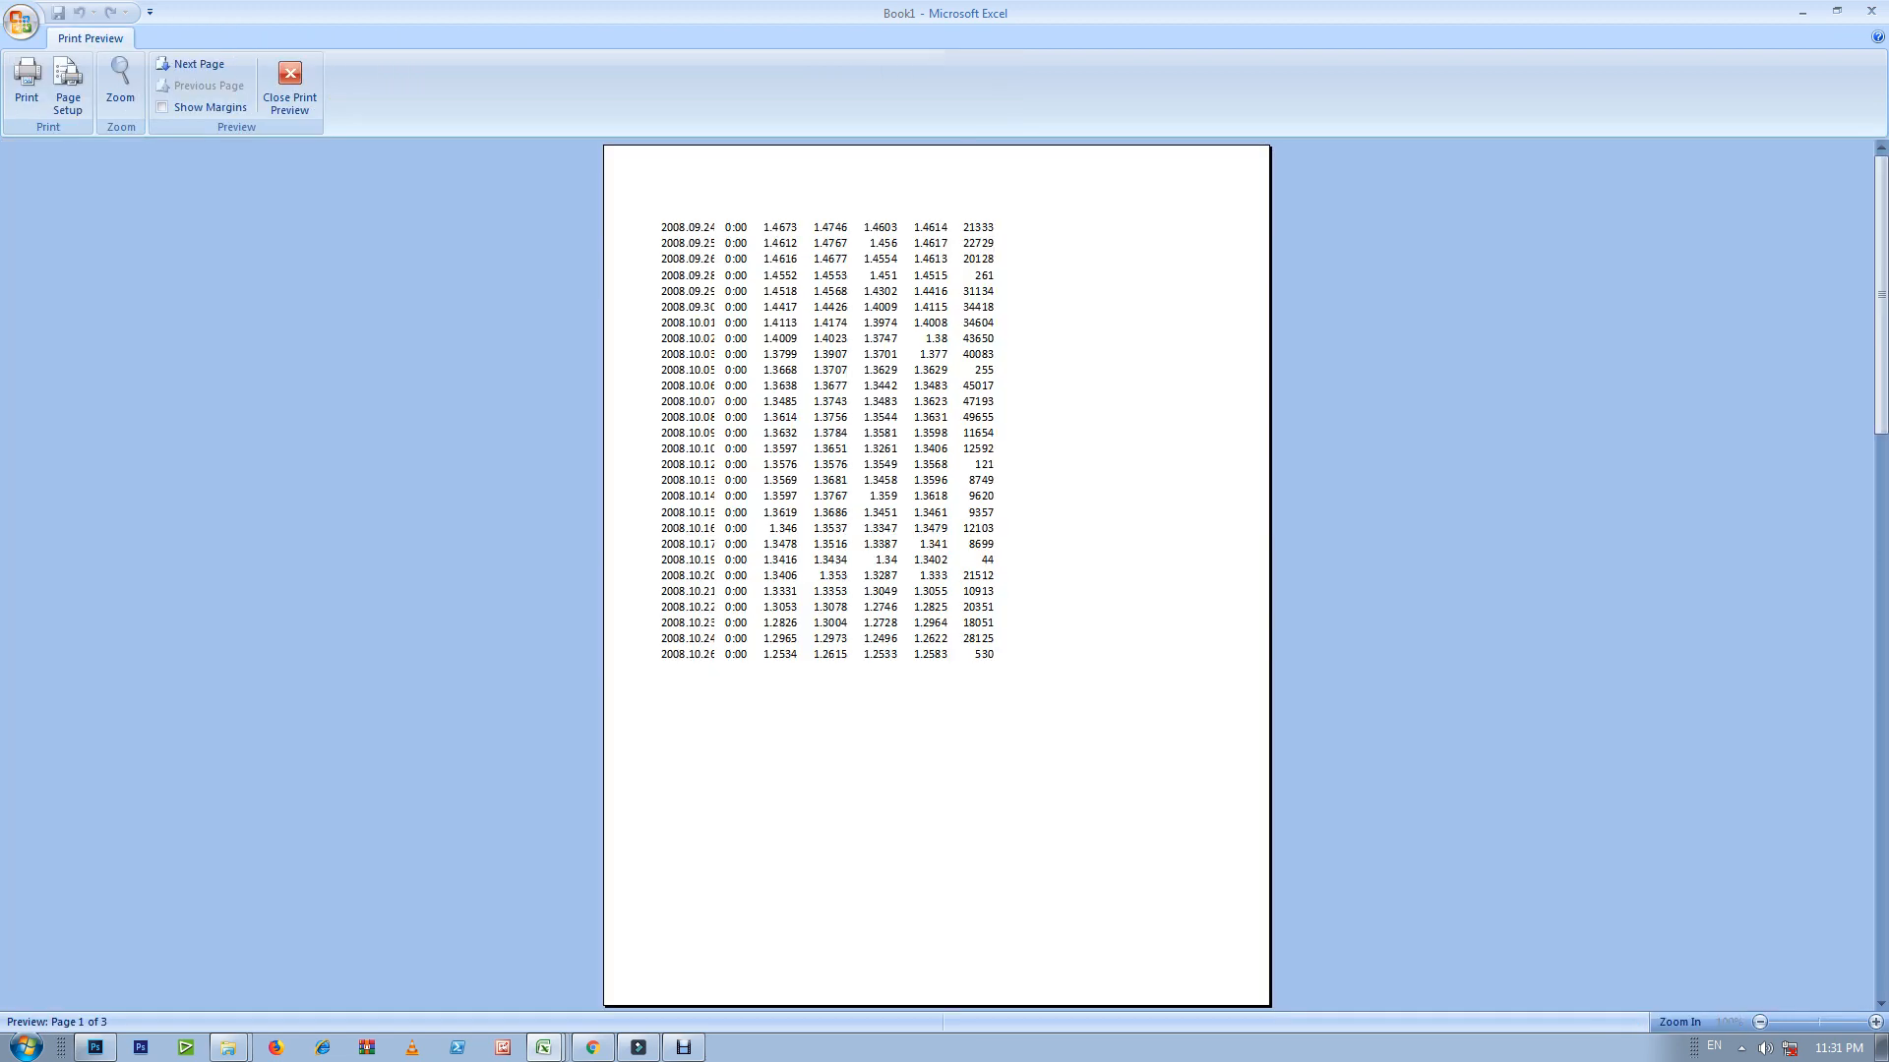
key(Page_Down)
key(Page_Down)
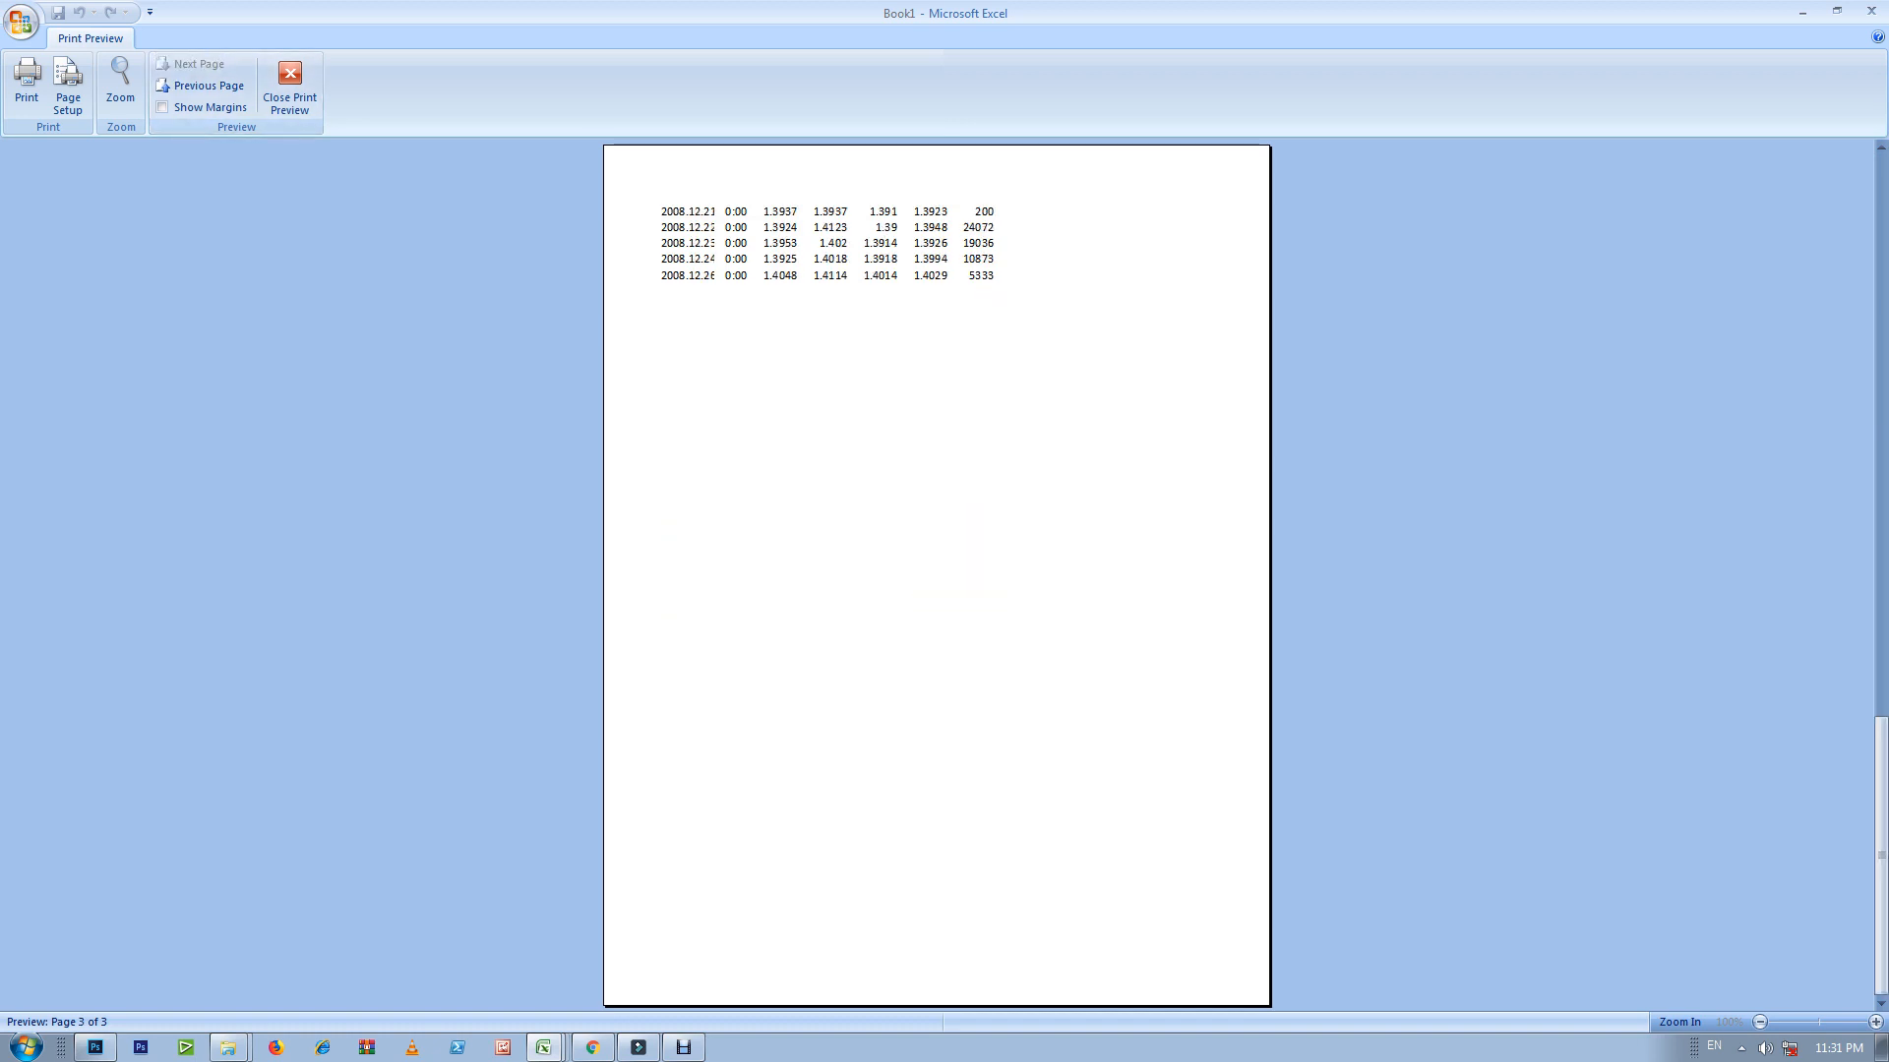
click(200, 85)
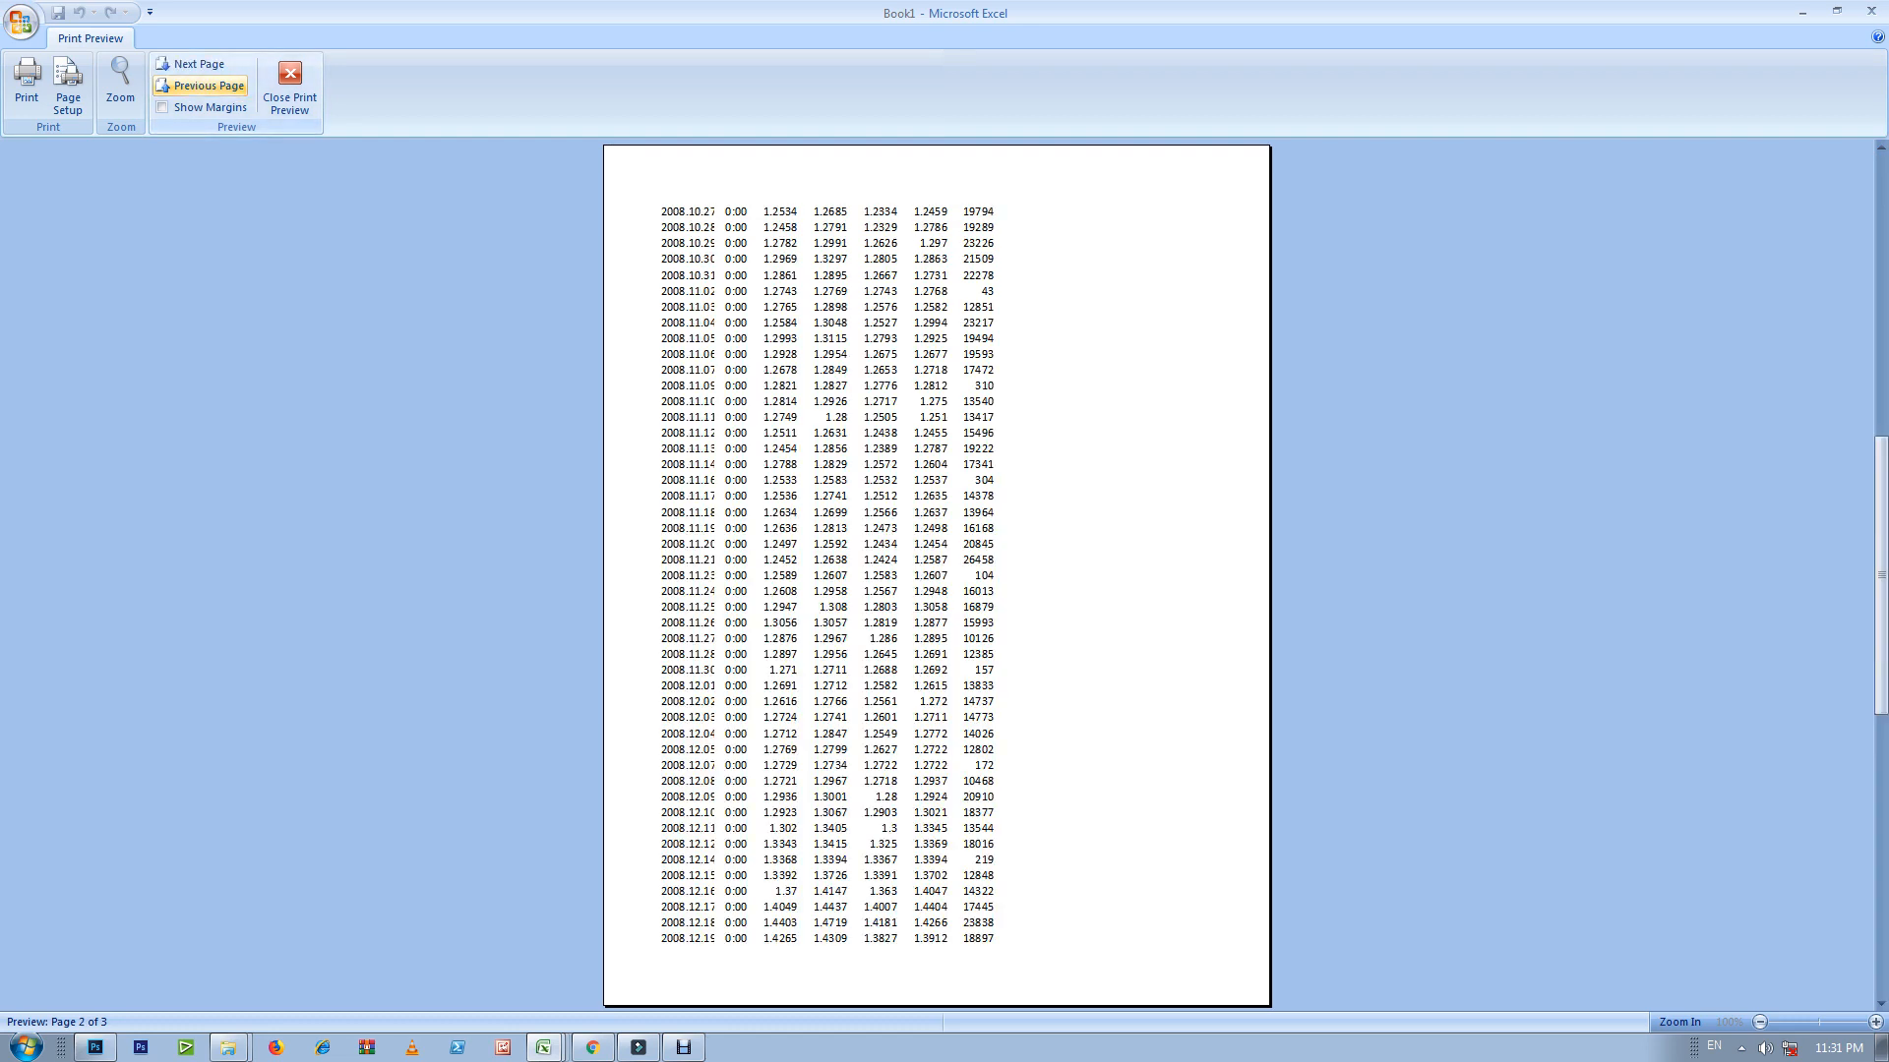
click(199, 85)
click(290, 86)
Step: Insert another horizontal page break above row 57, the row dated 2008.11.27
scroll(944, 590, up, 10)
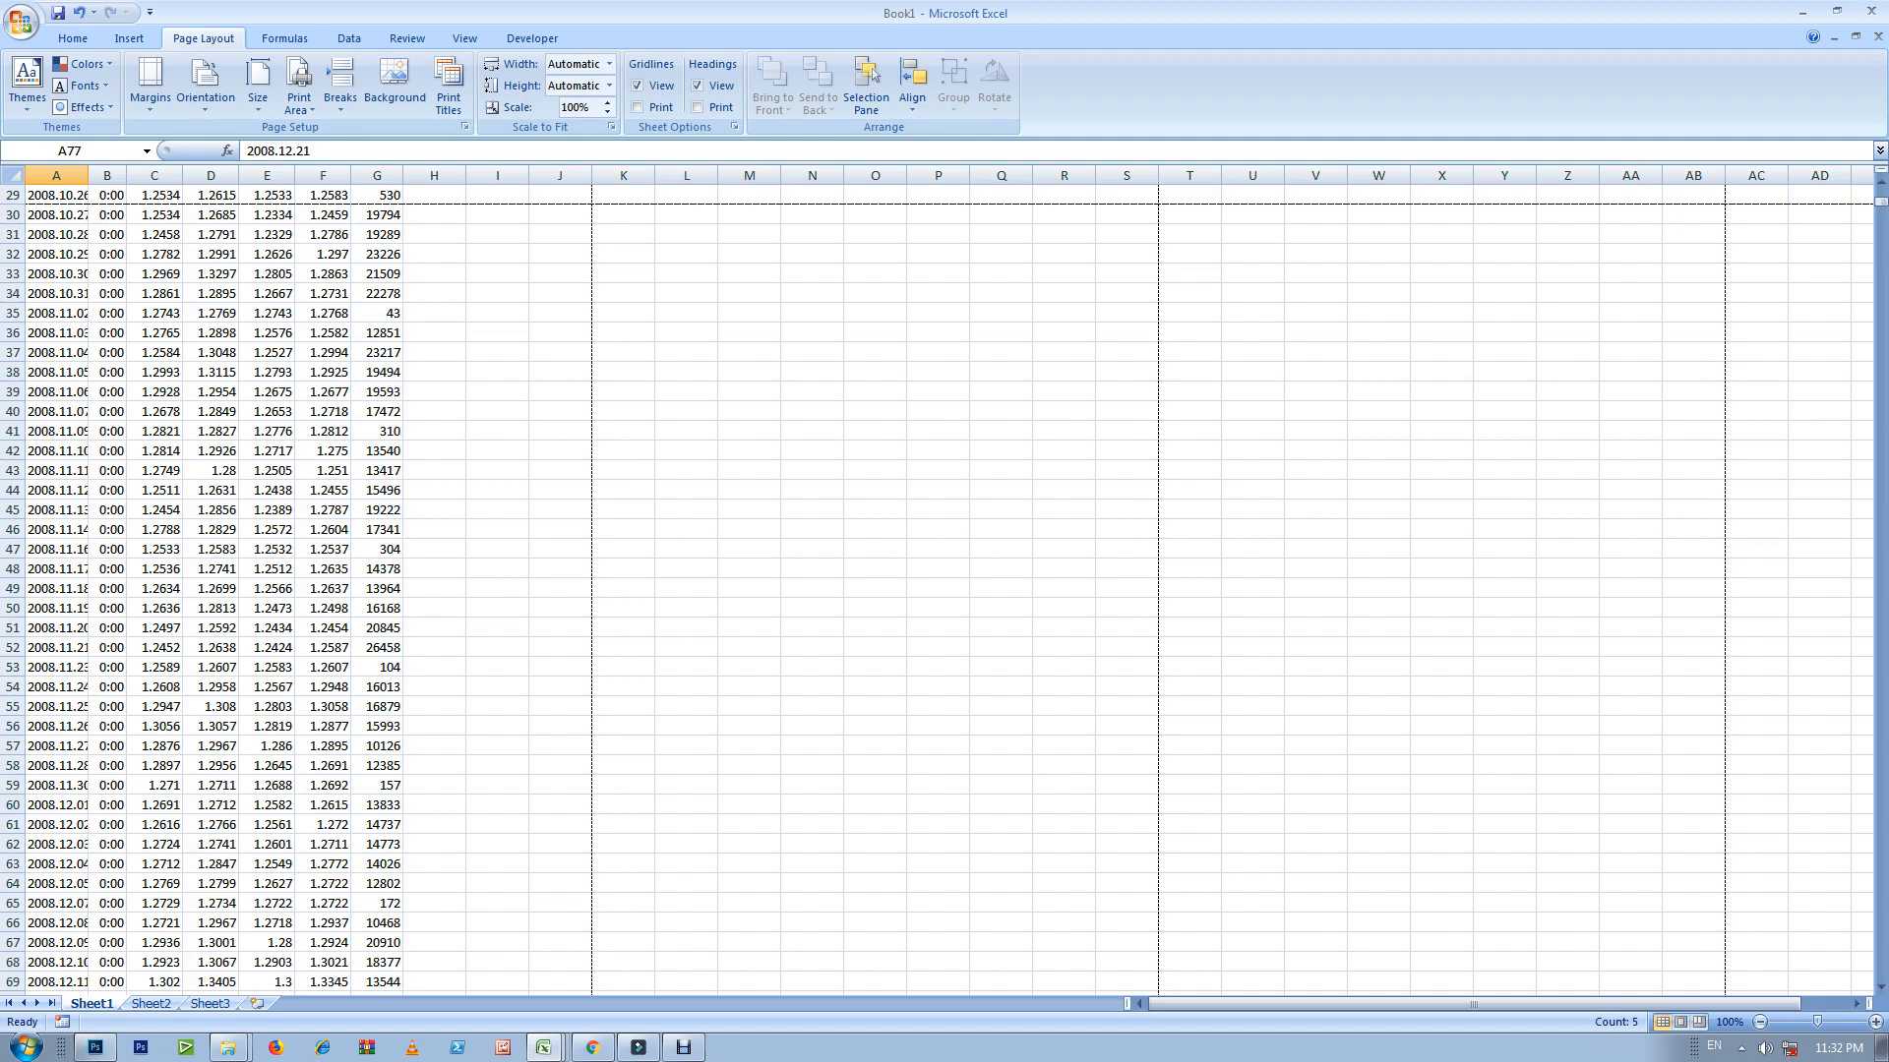
scroll(944, 590, up, 6)
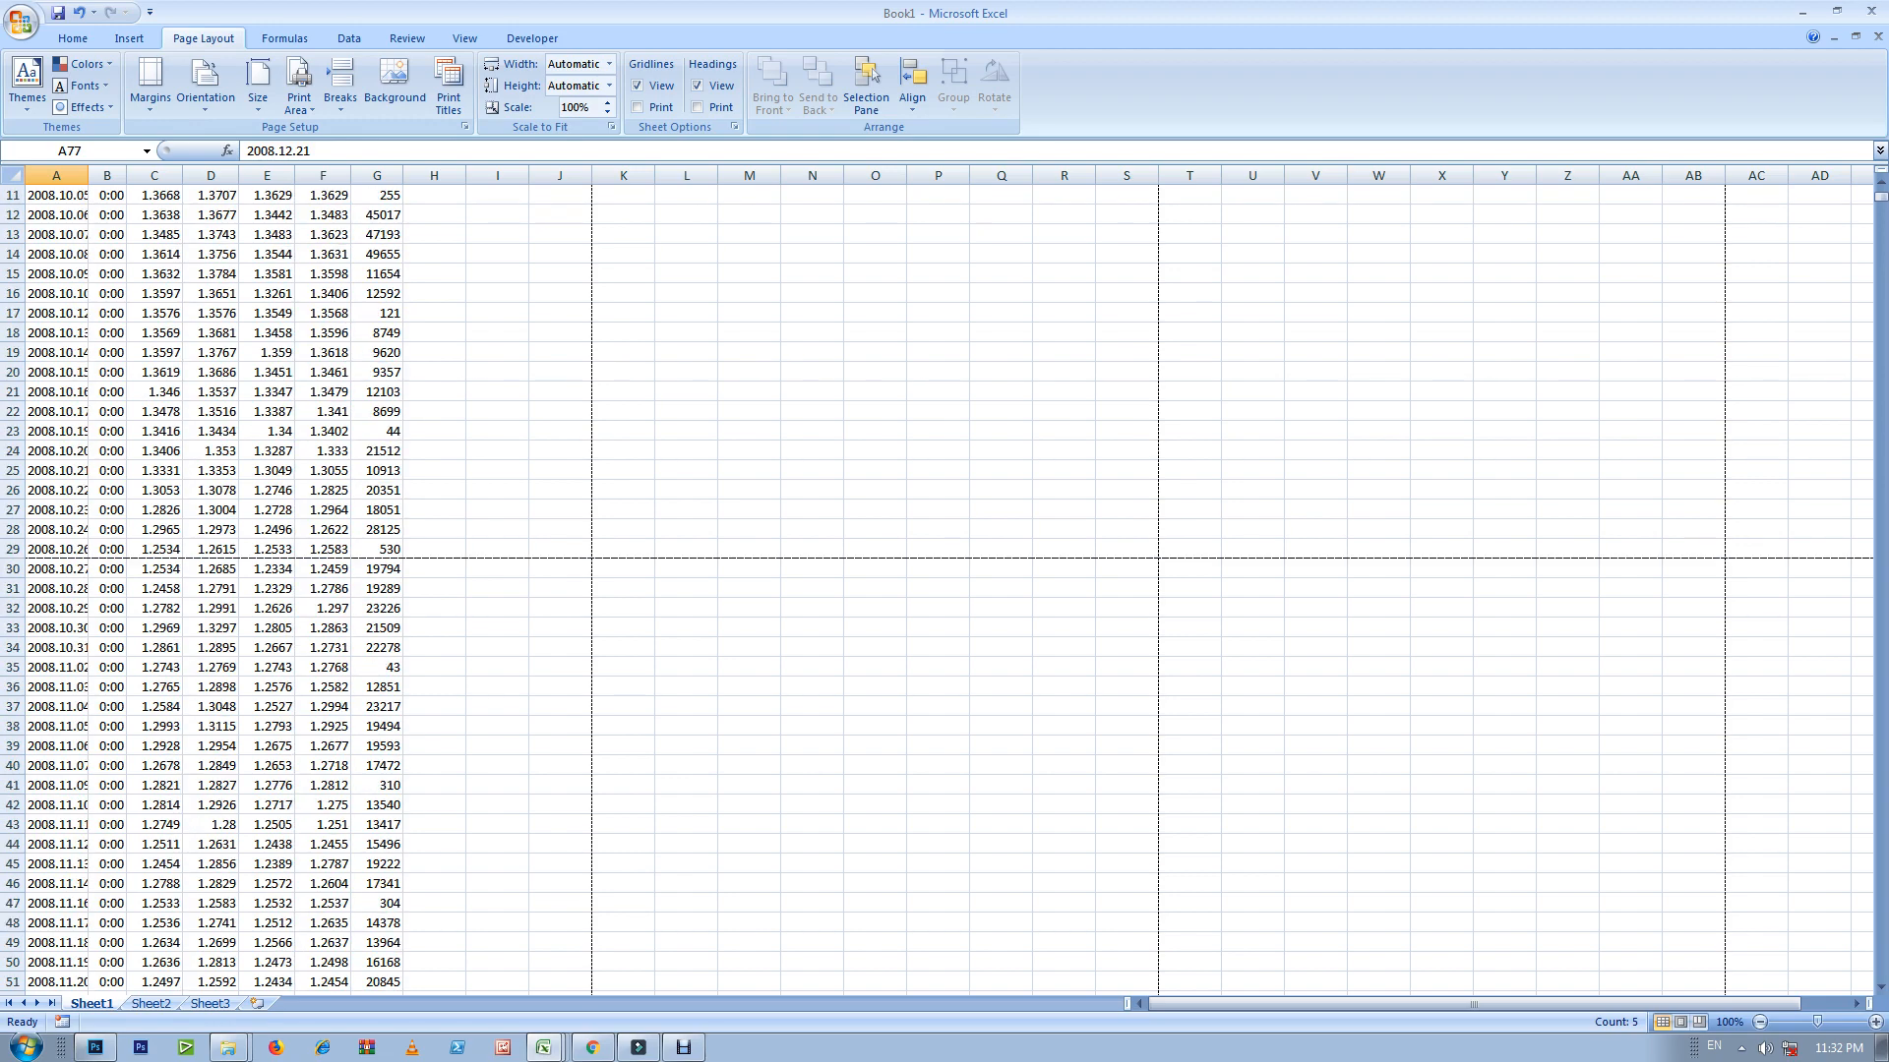
scroll(944, 591, down, 4)
scroll(944, 590, down, 9)
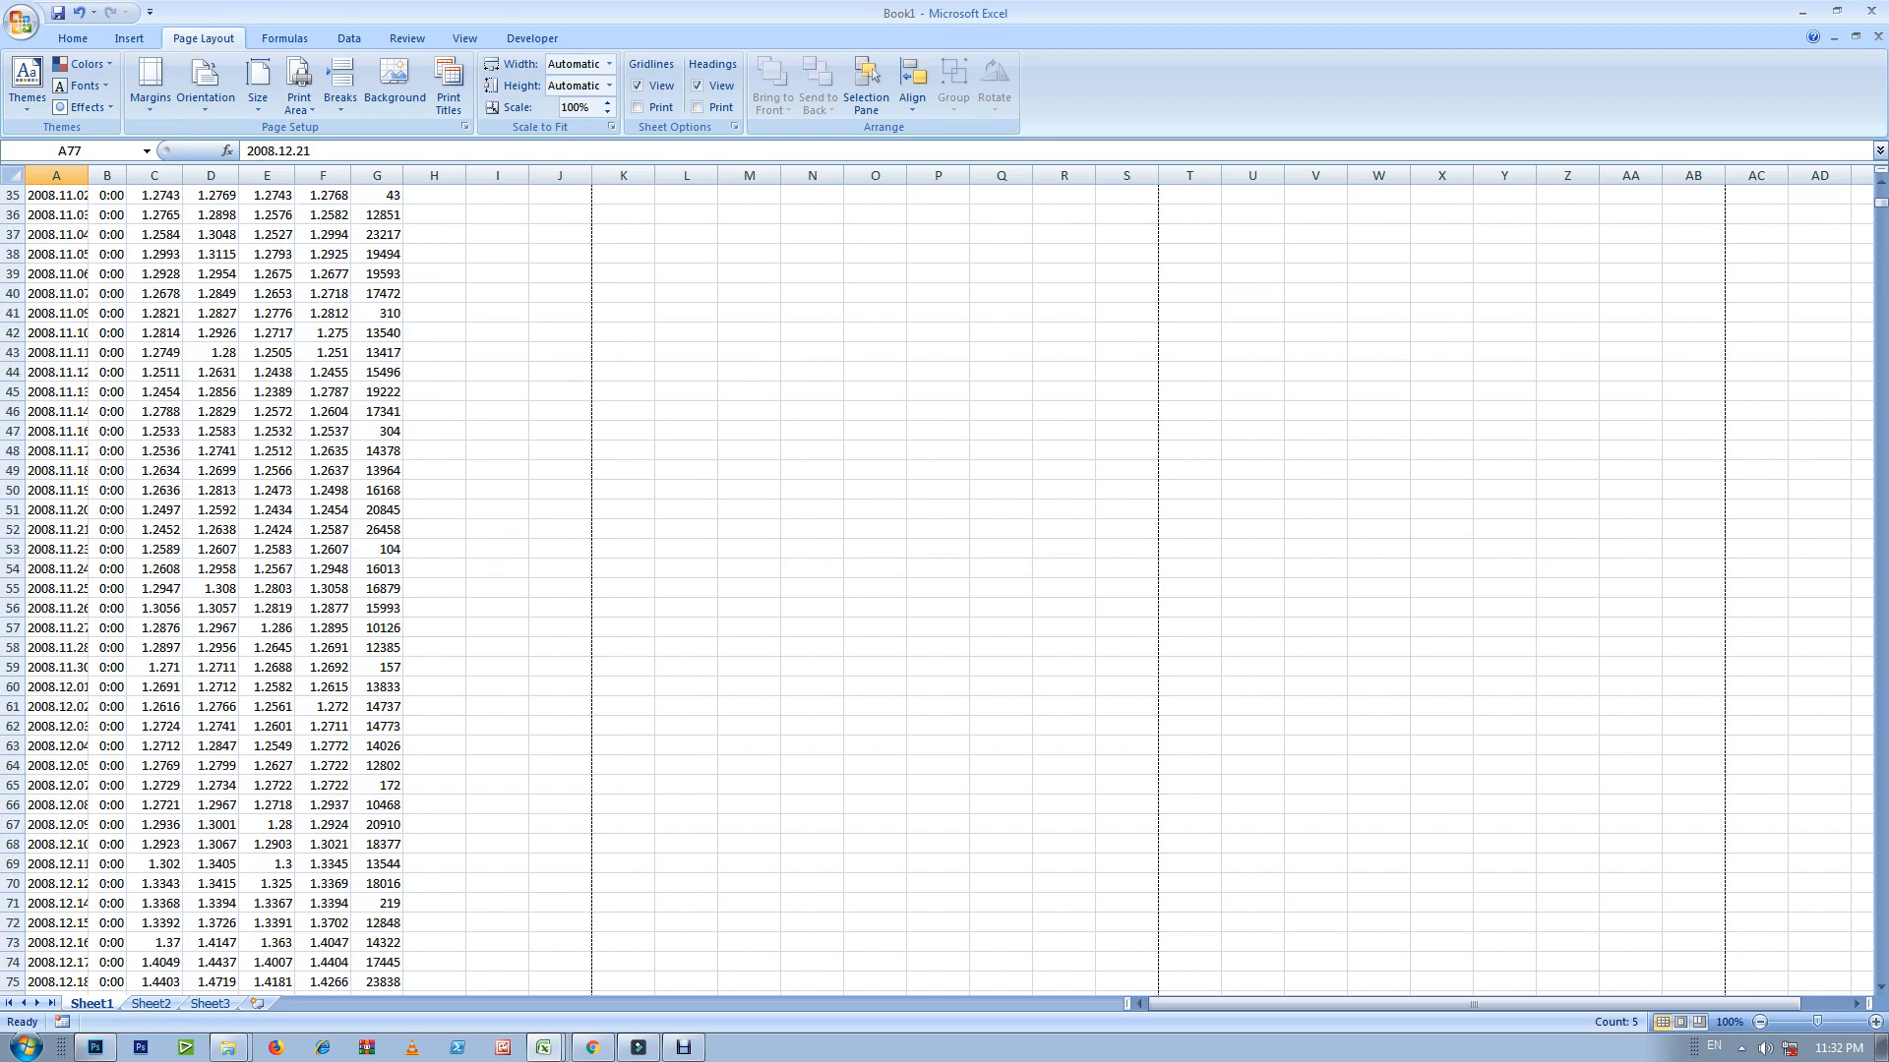
click(154, 785)
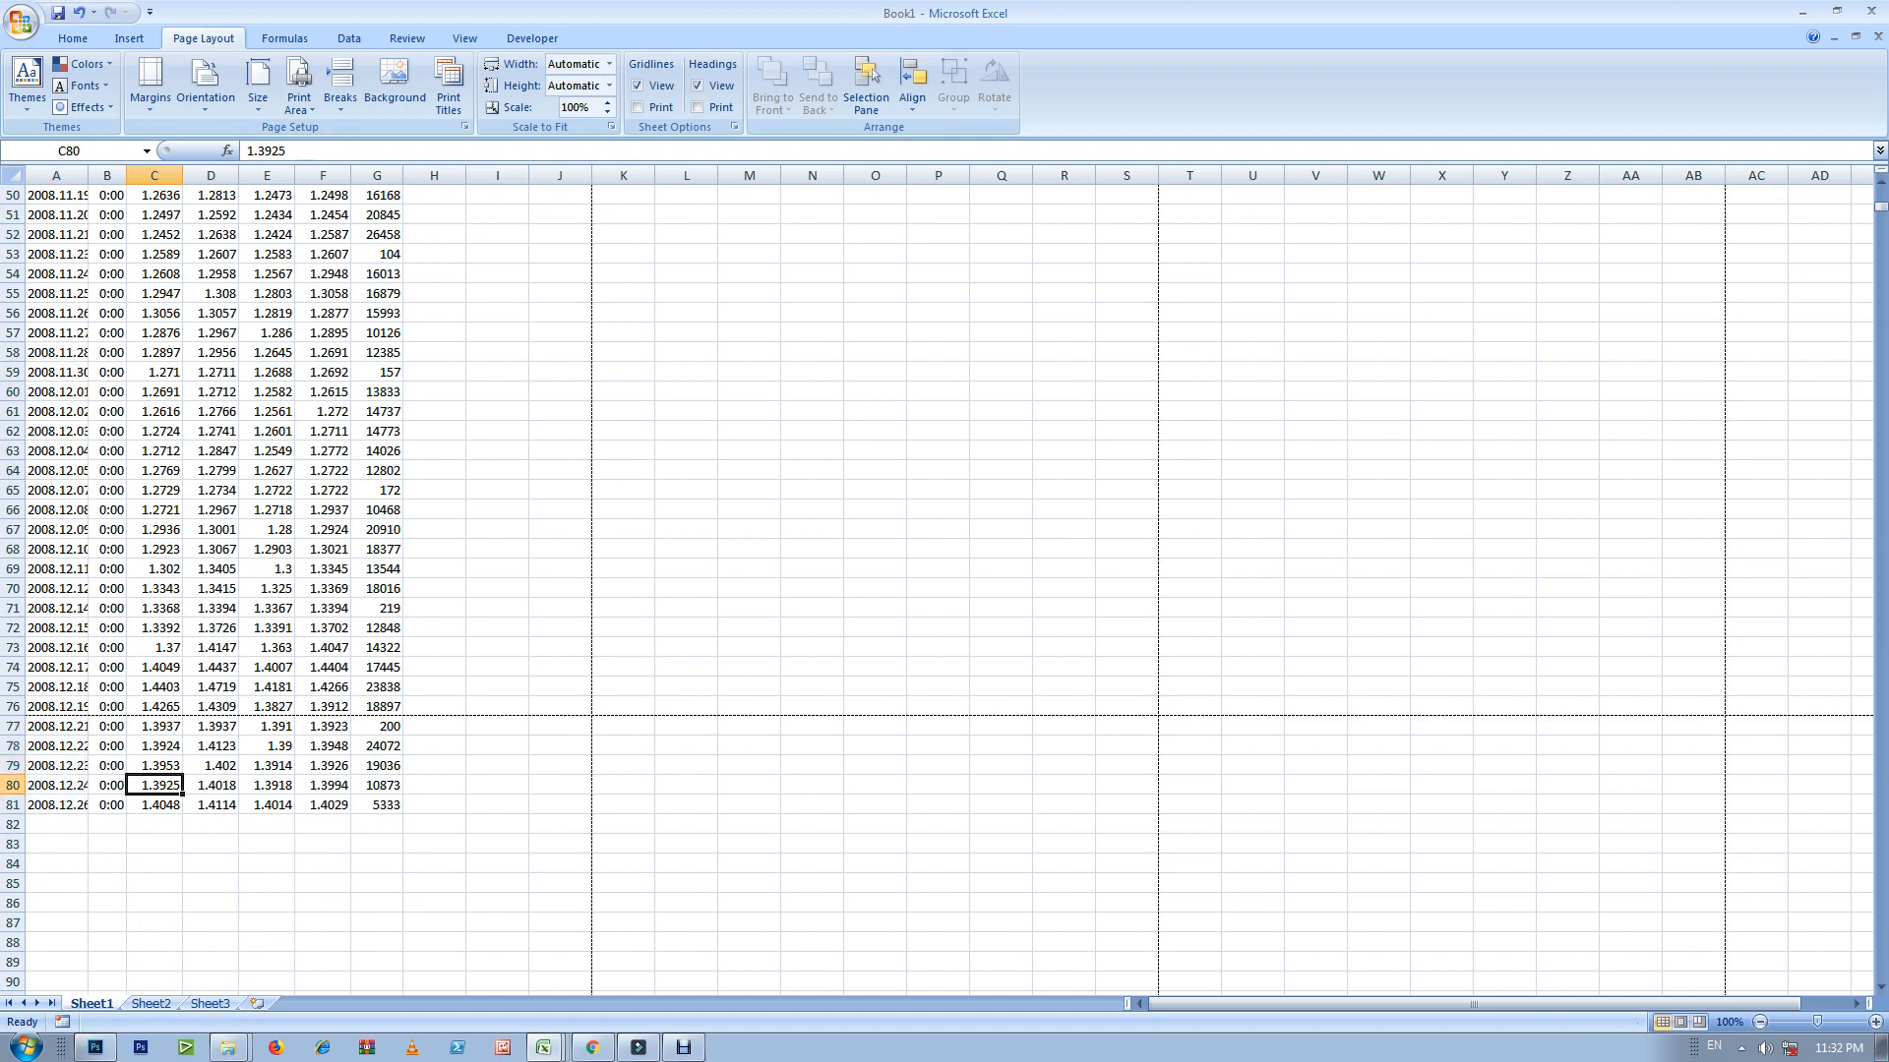
scroll(154, 785, up, 1)
click(13, 391)
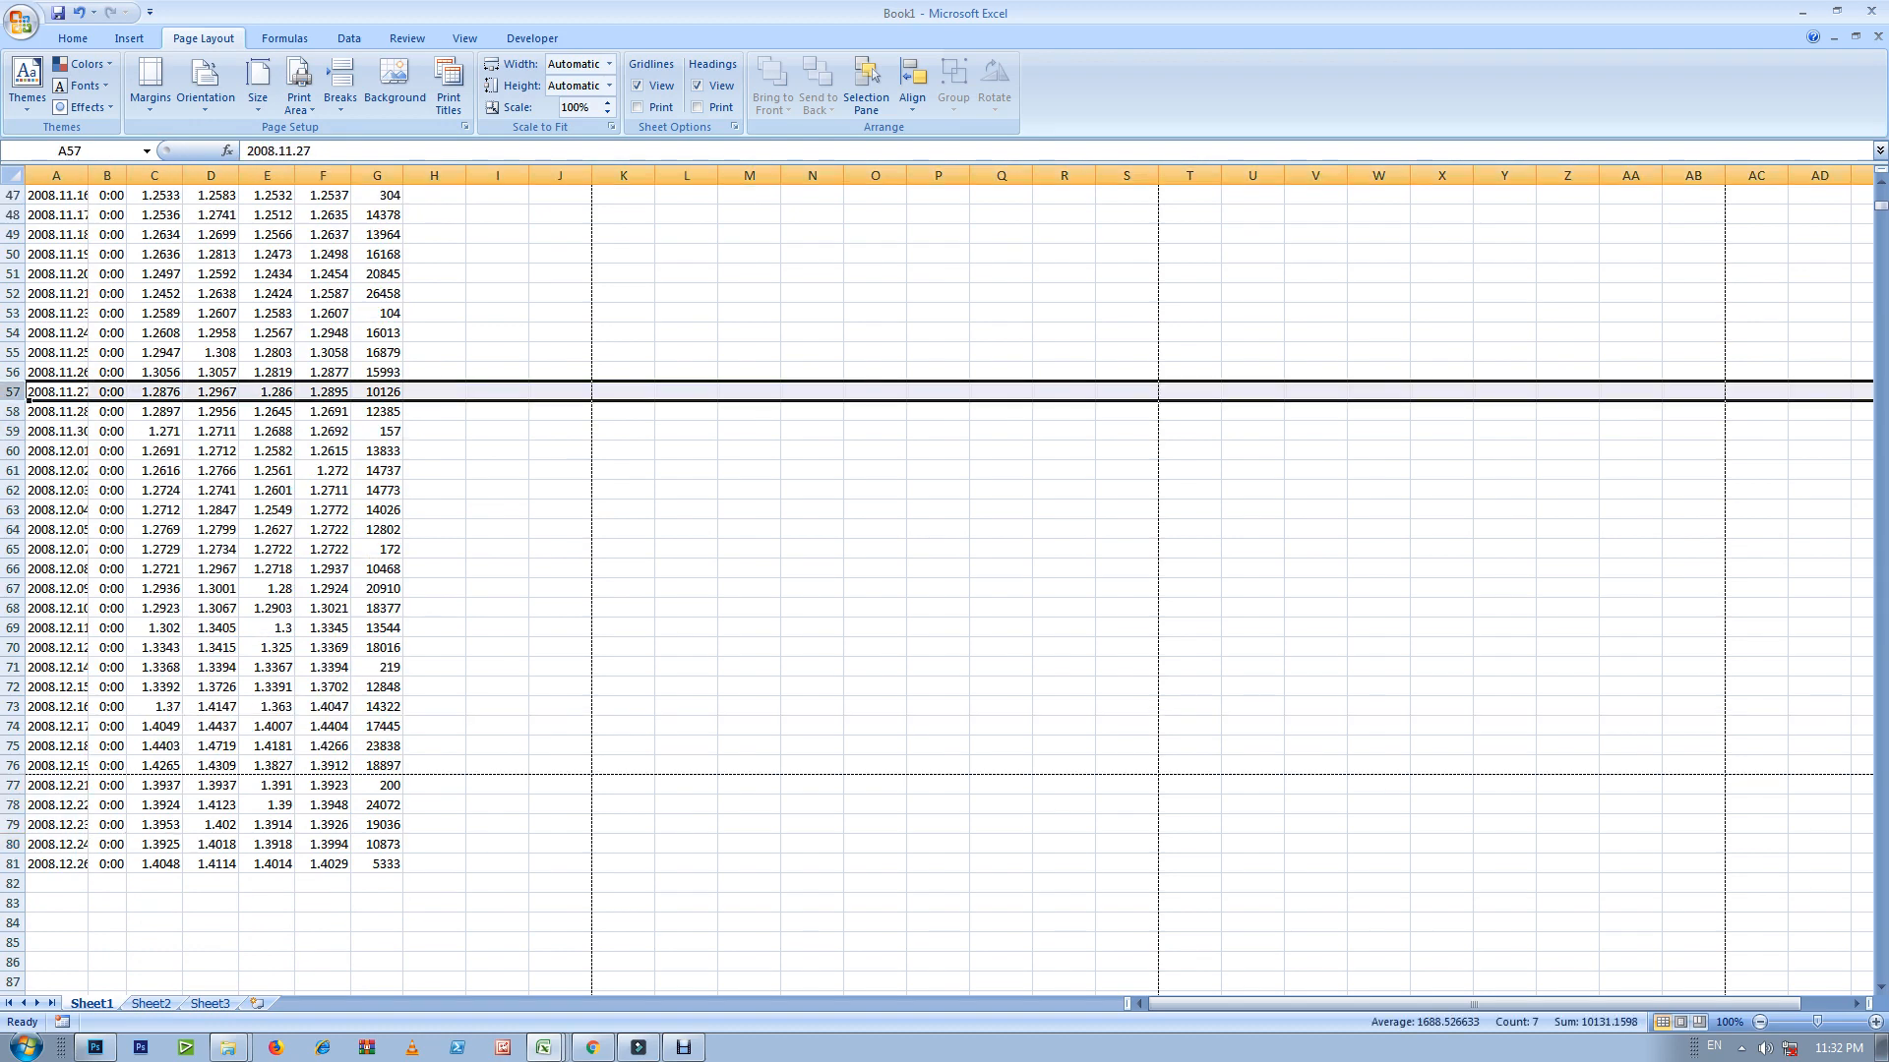
click(129, 37)
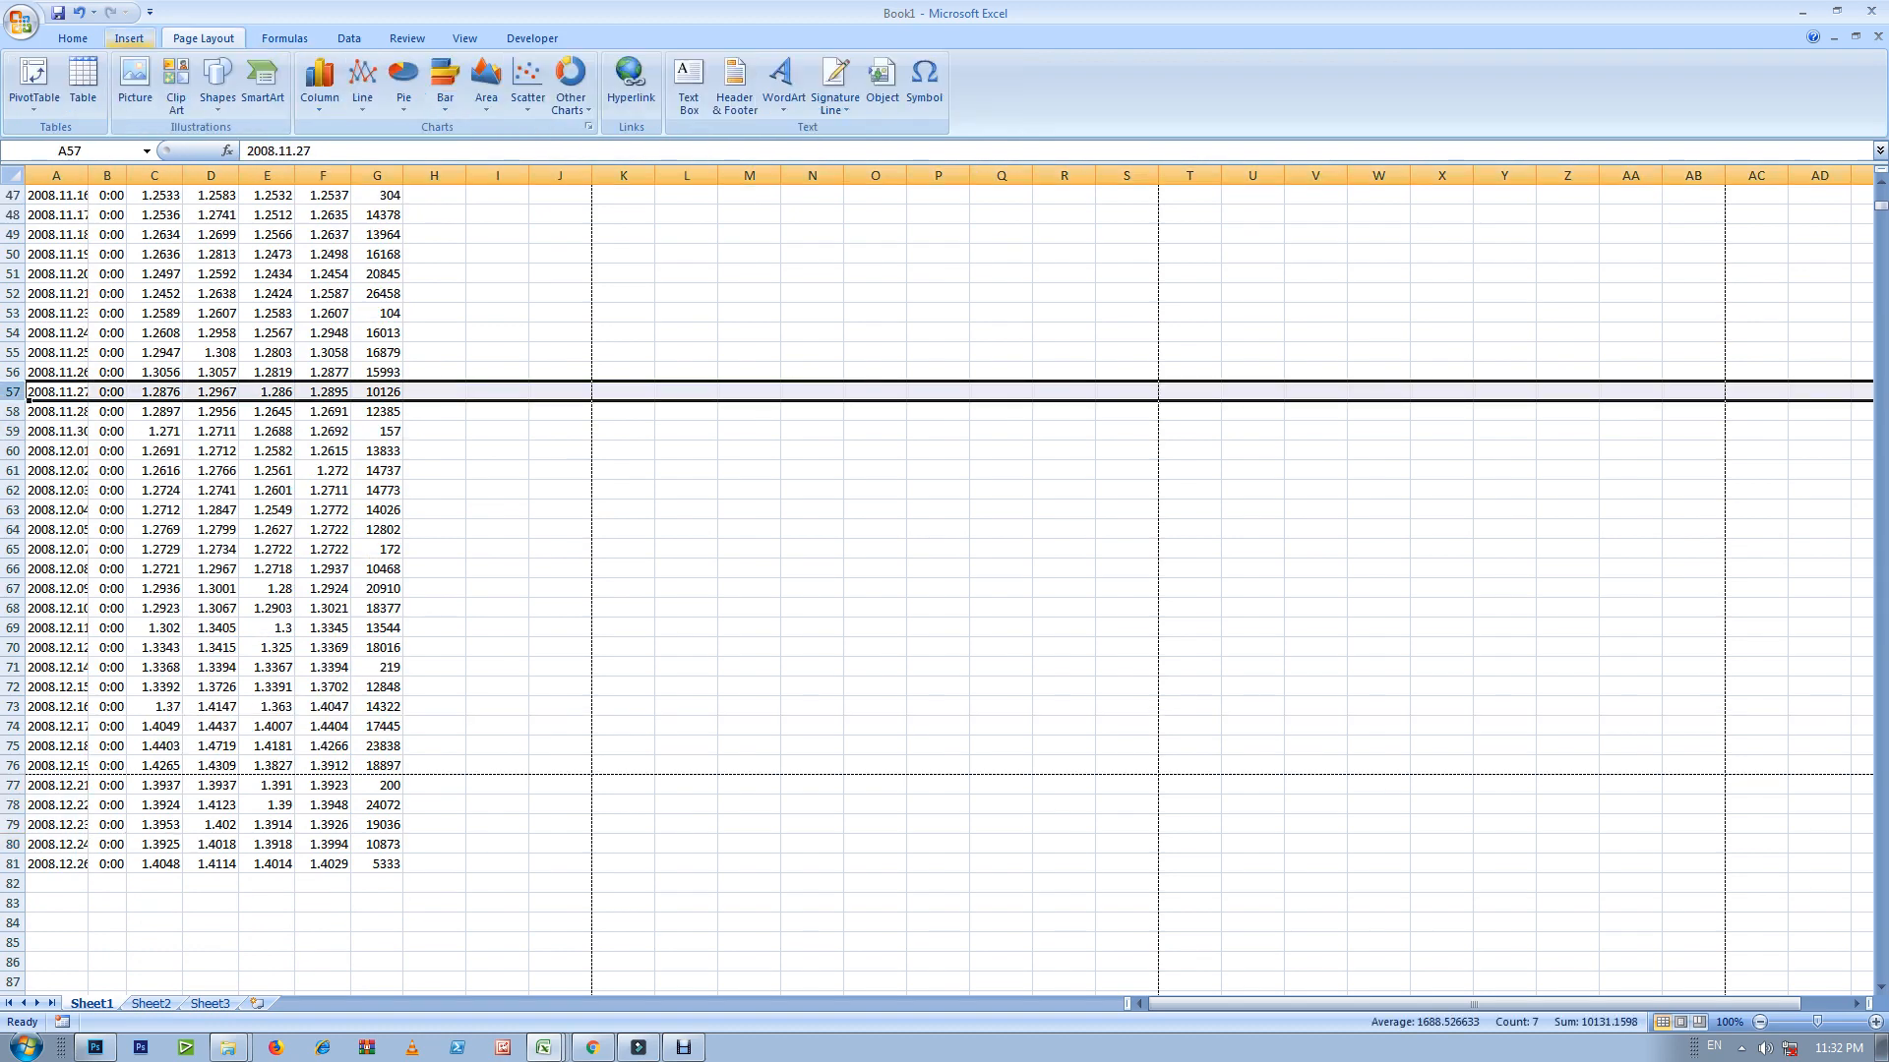
click(203, 37)
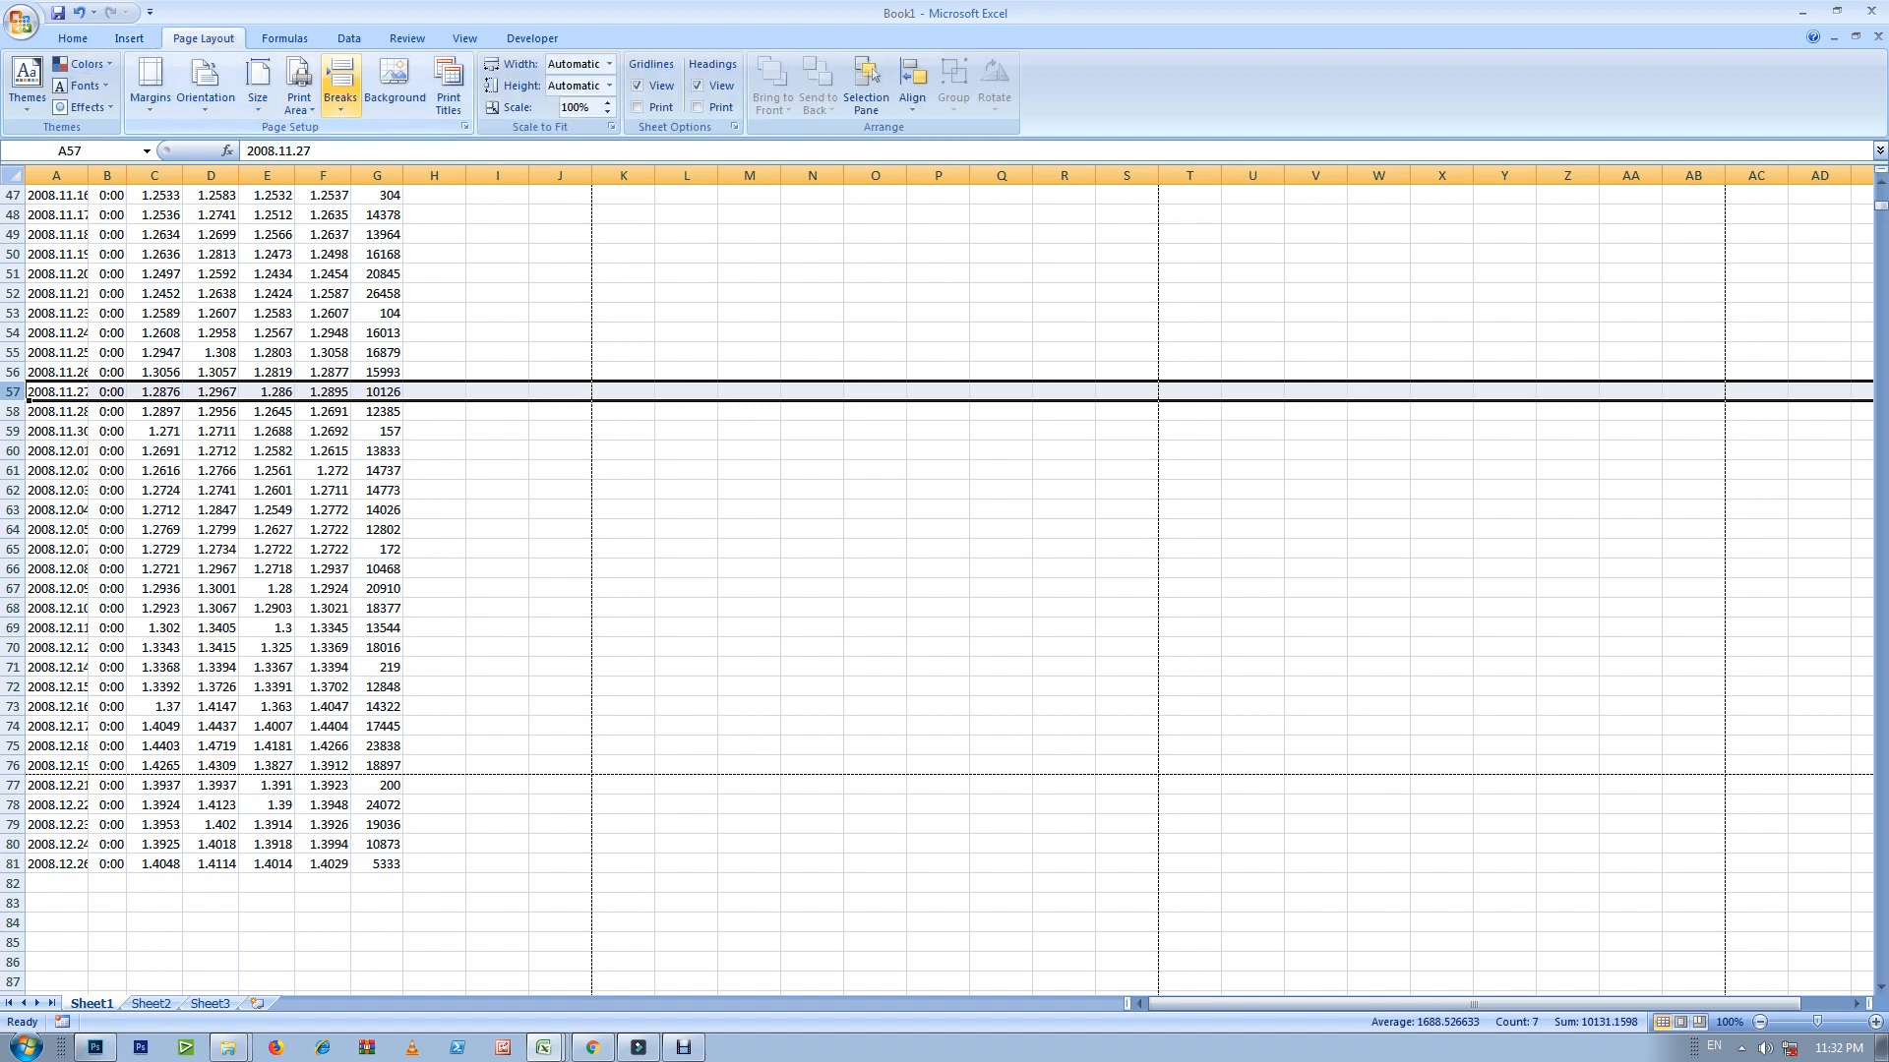
click(339, 88)
click(398, 131)
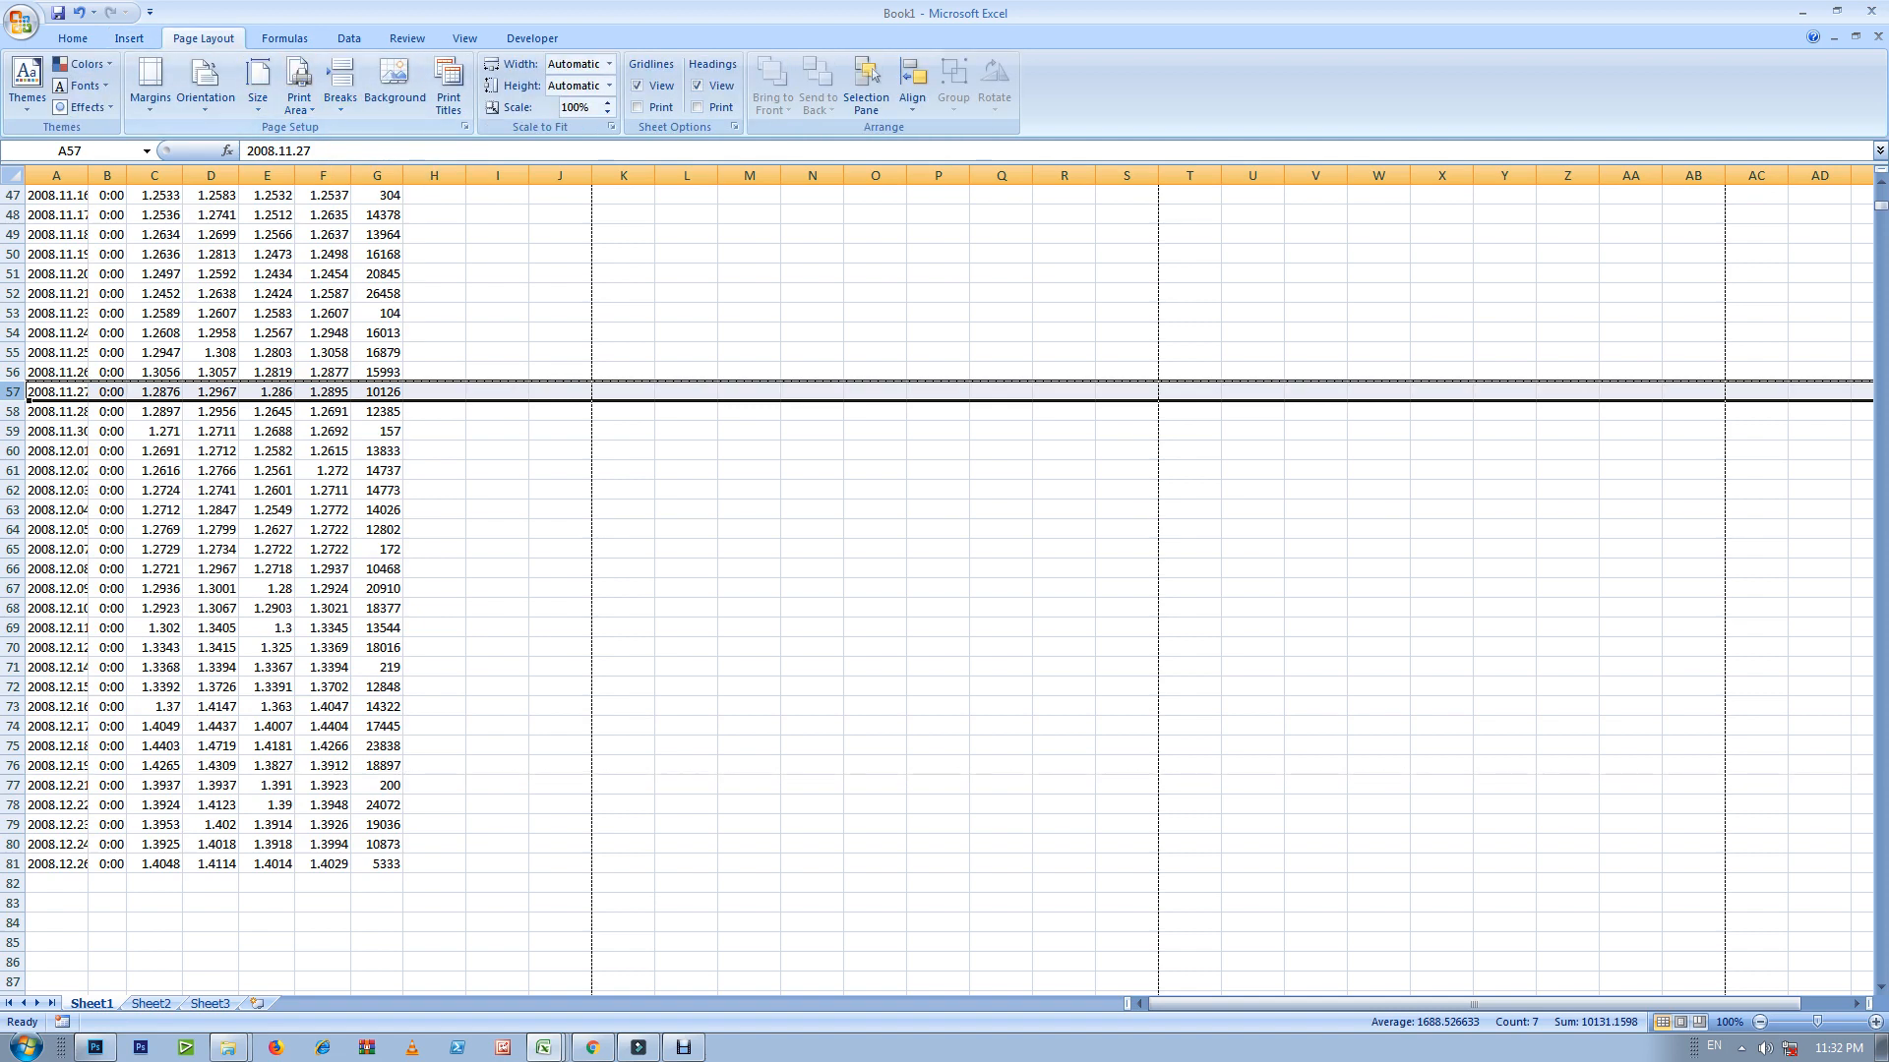
Step: Page through the print preview to check the split at row 57, and return to the worksheet
scroll(944, 590, down, 3)
scroll(944, 590, up, 18)
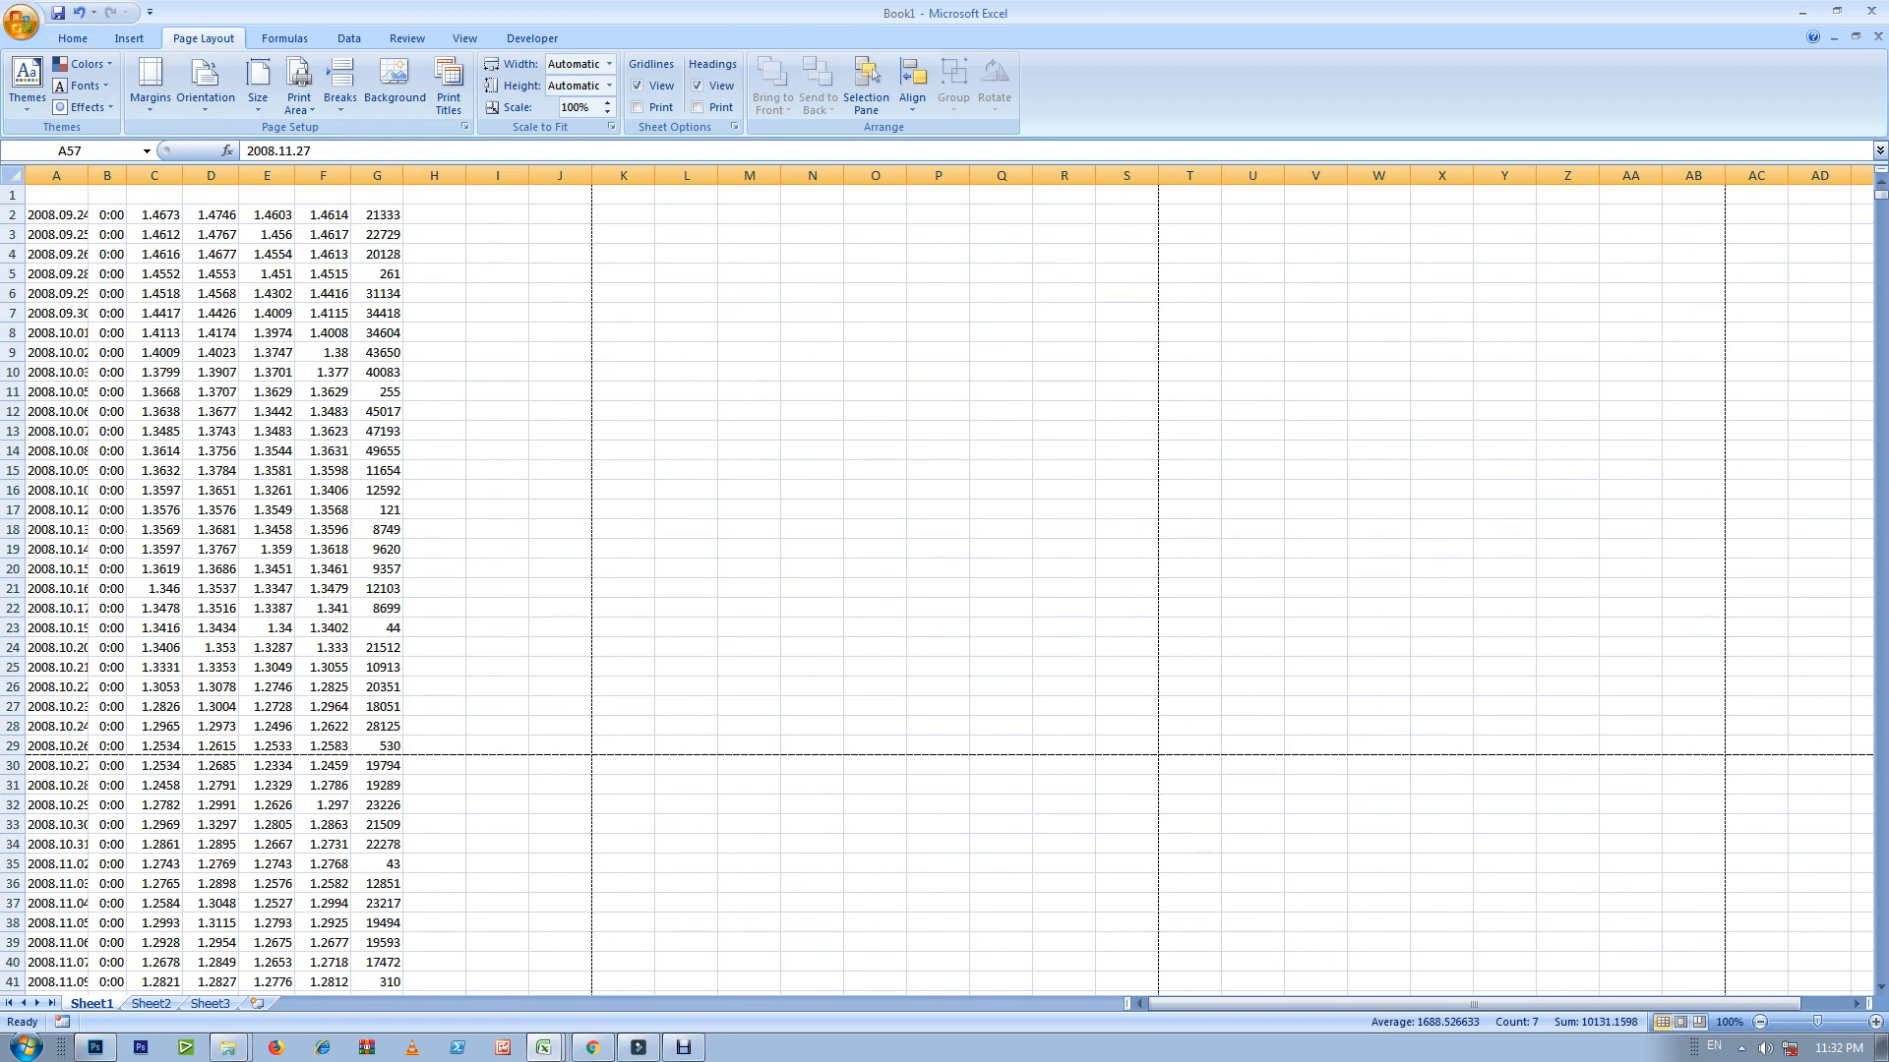
key(ctrl+F2)
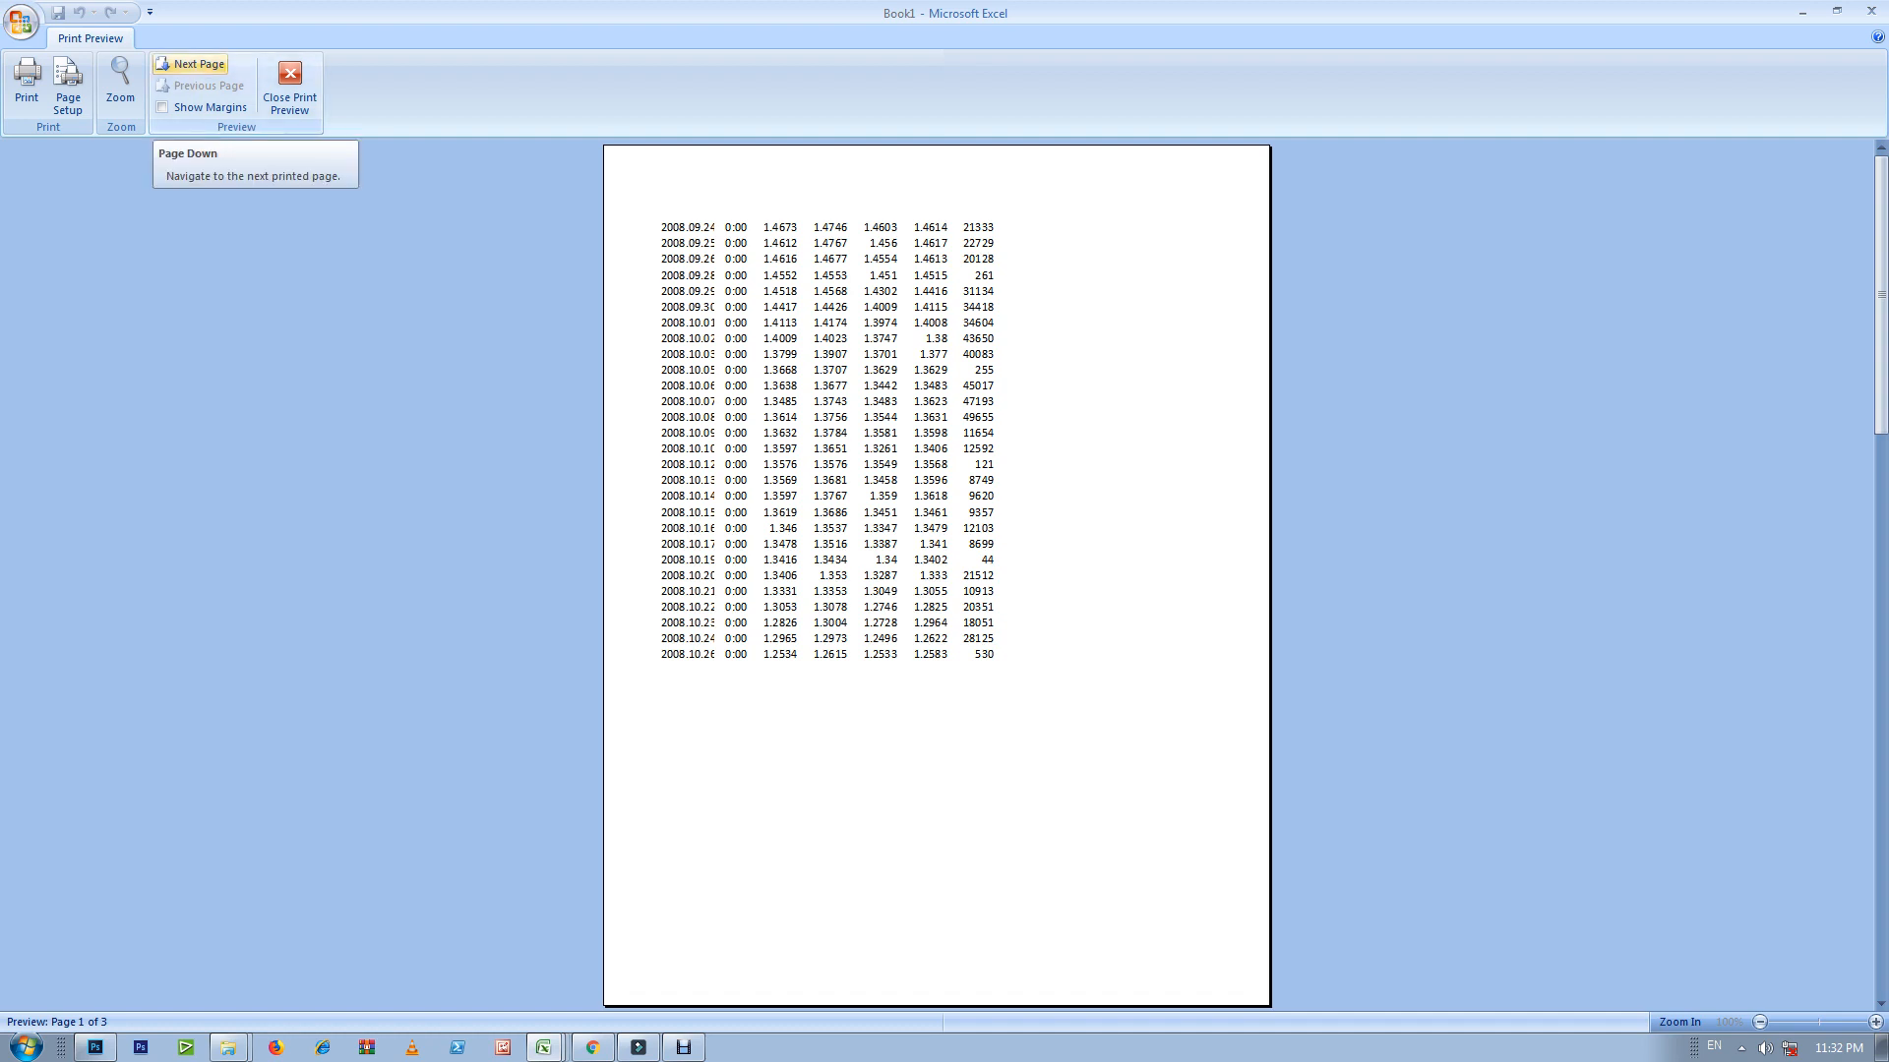
click(191, 64)
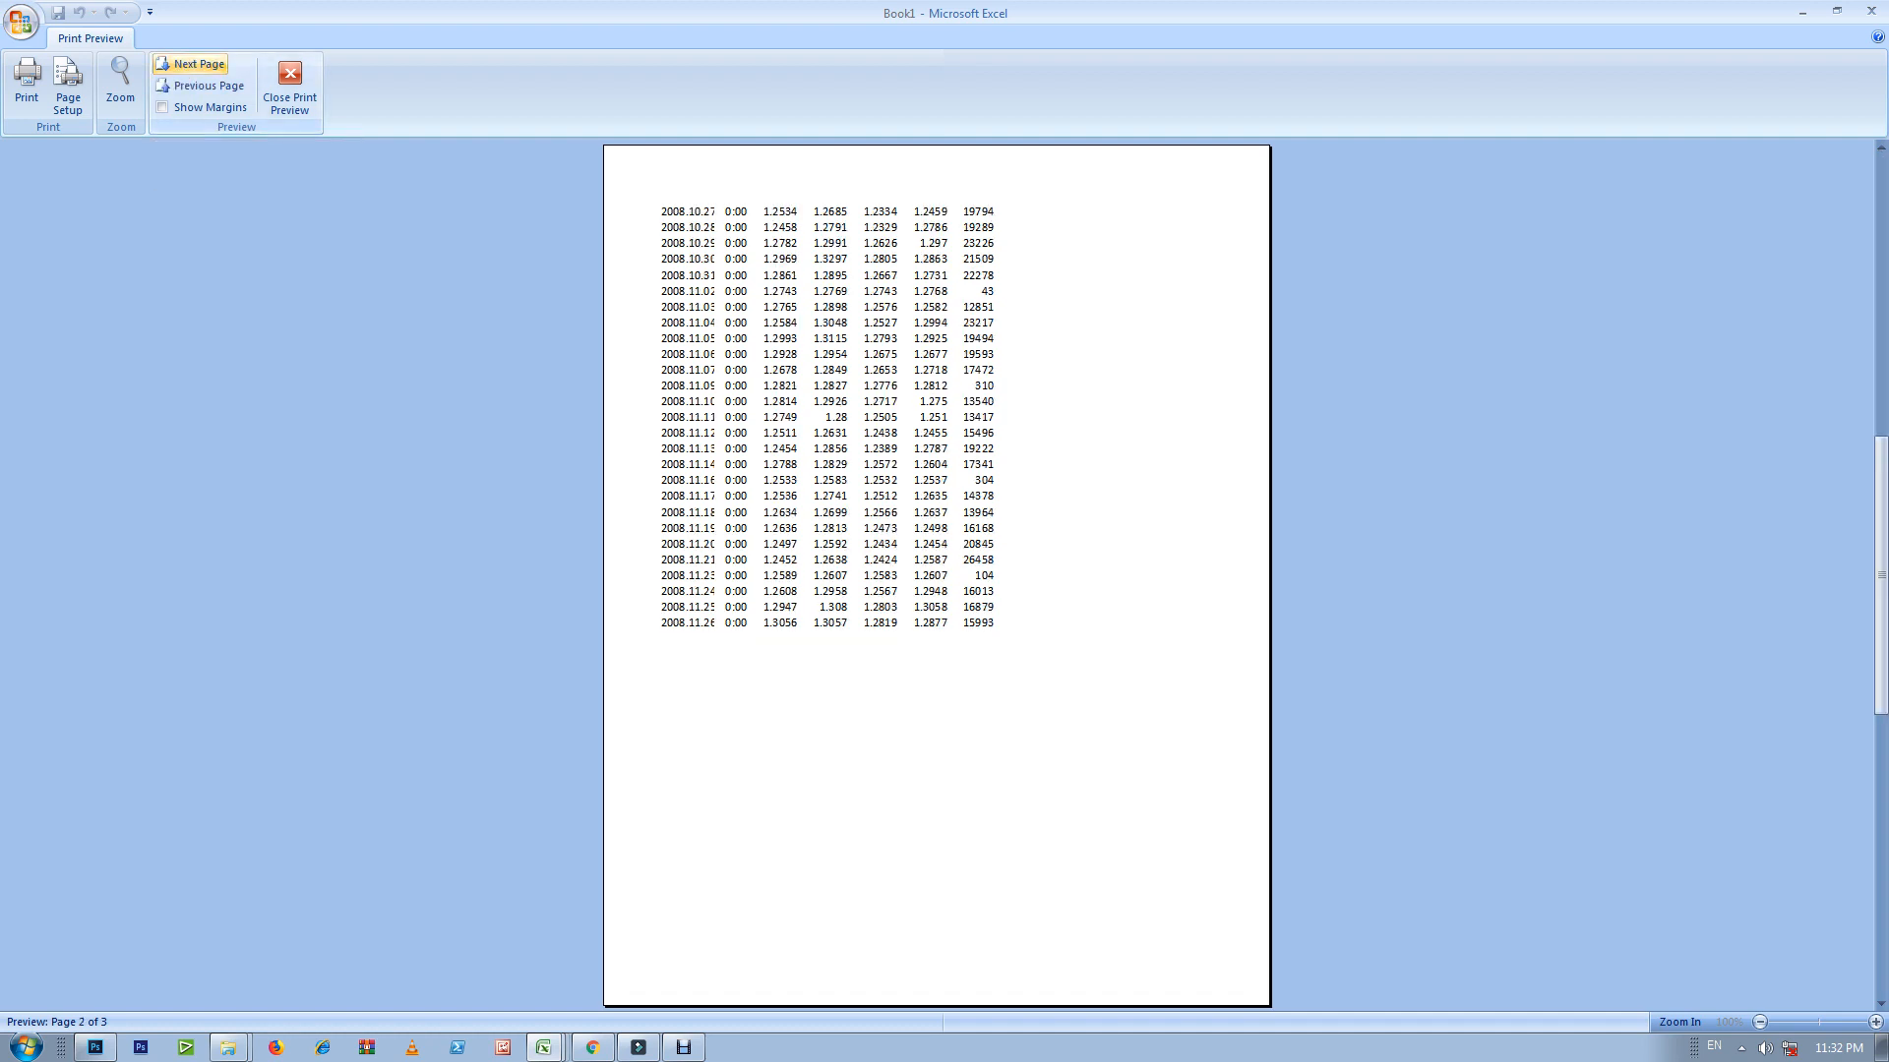
click(191, 64)
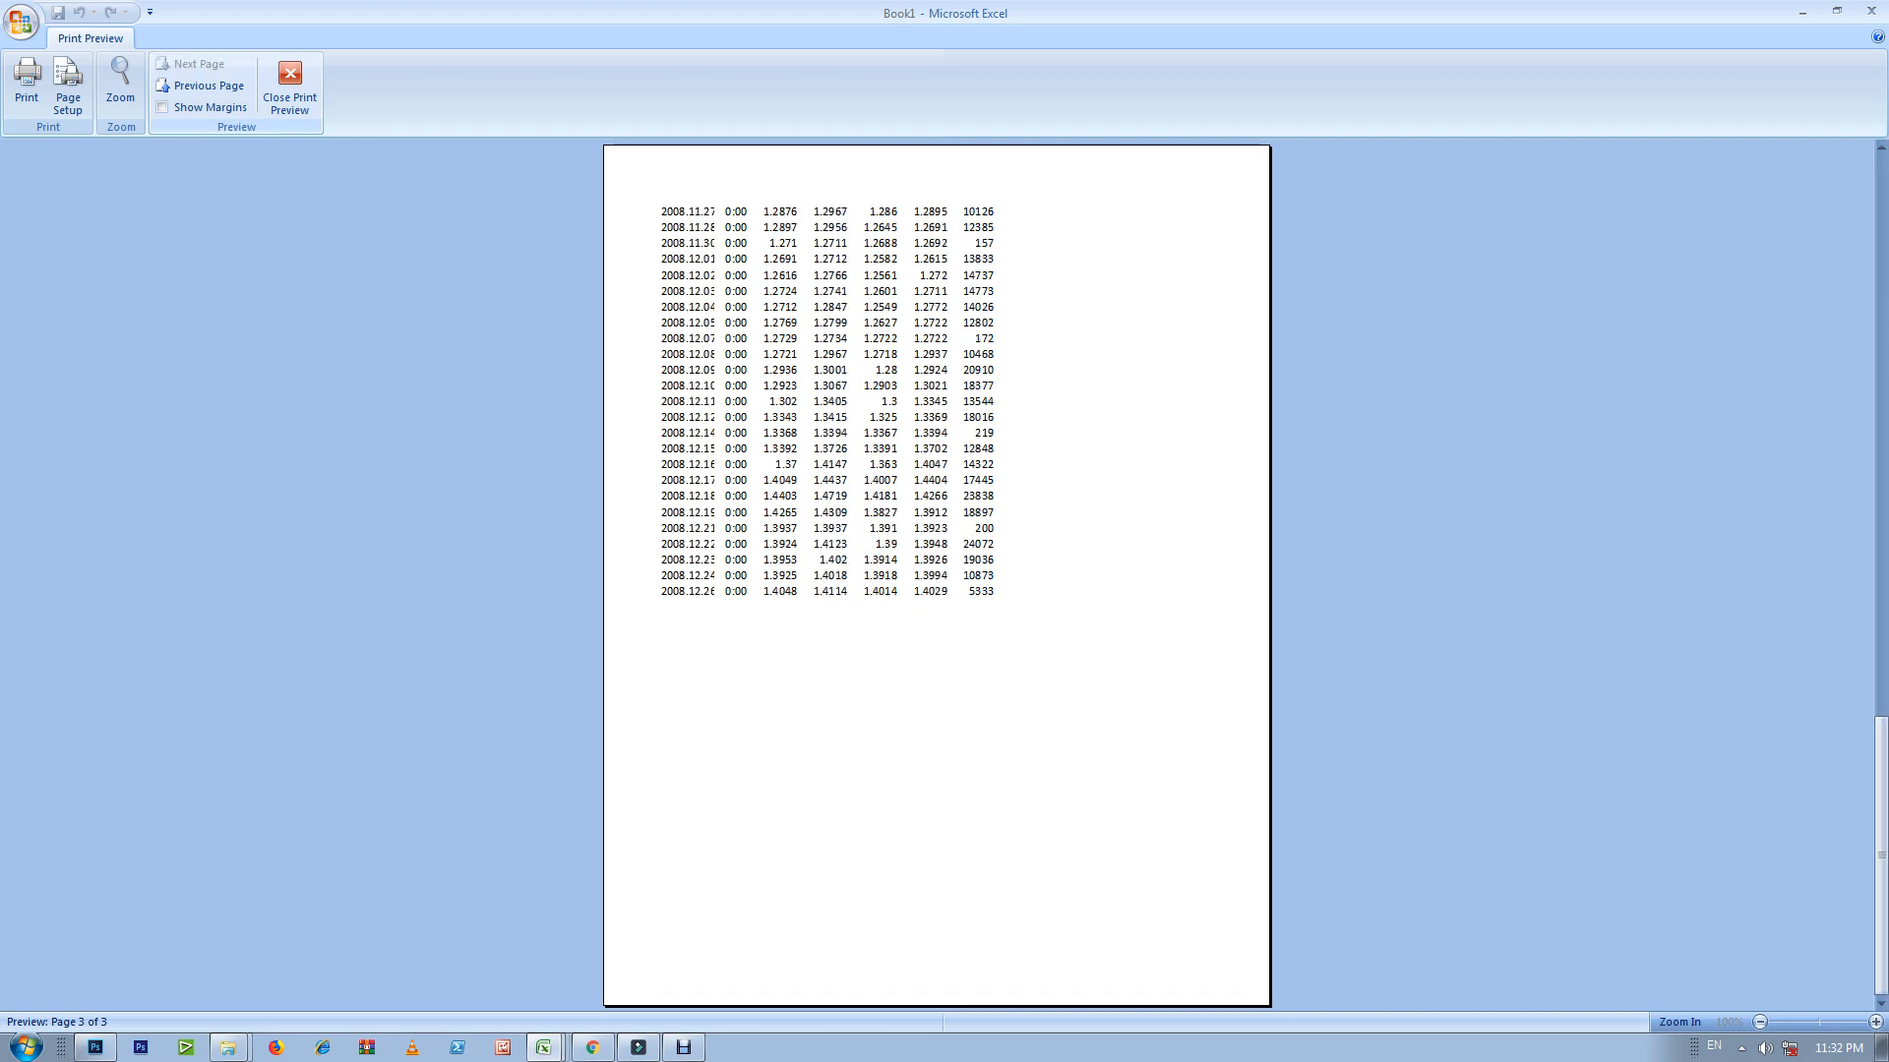
click(289, 83)
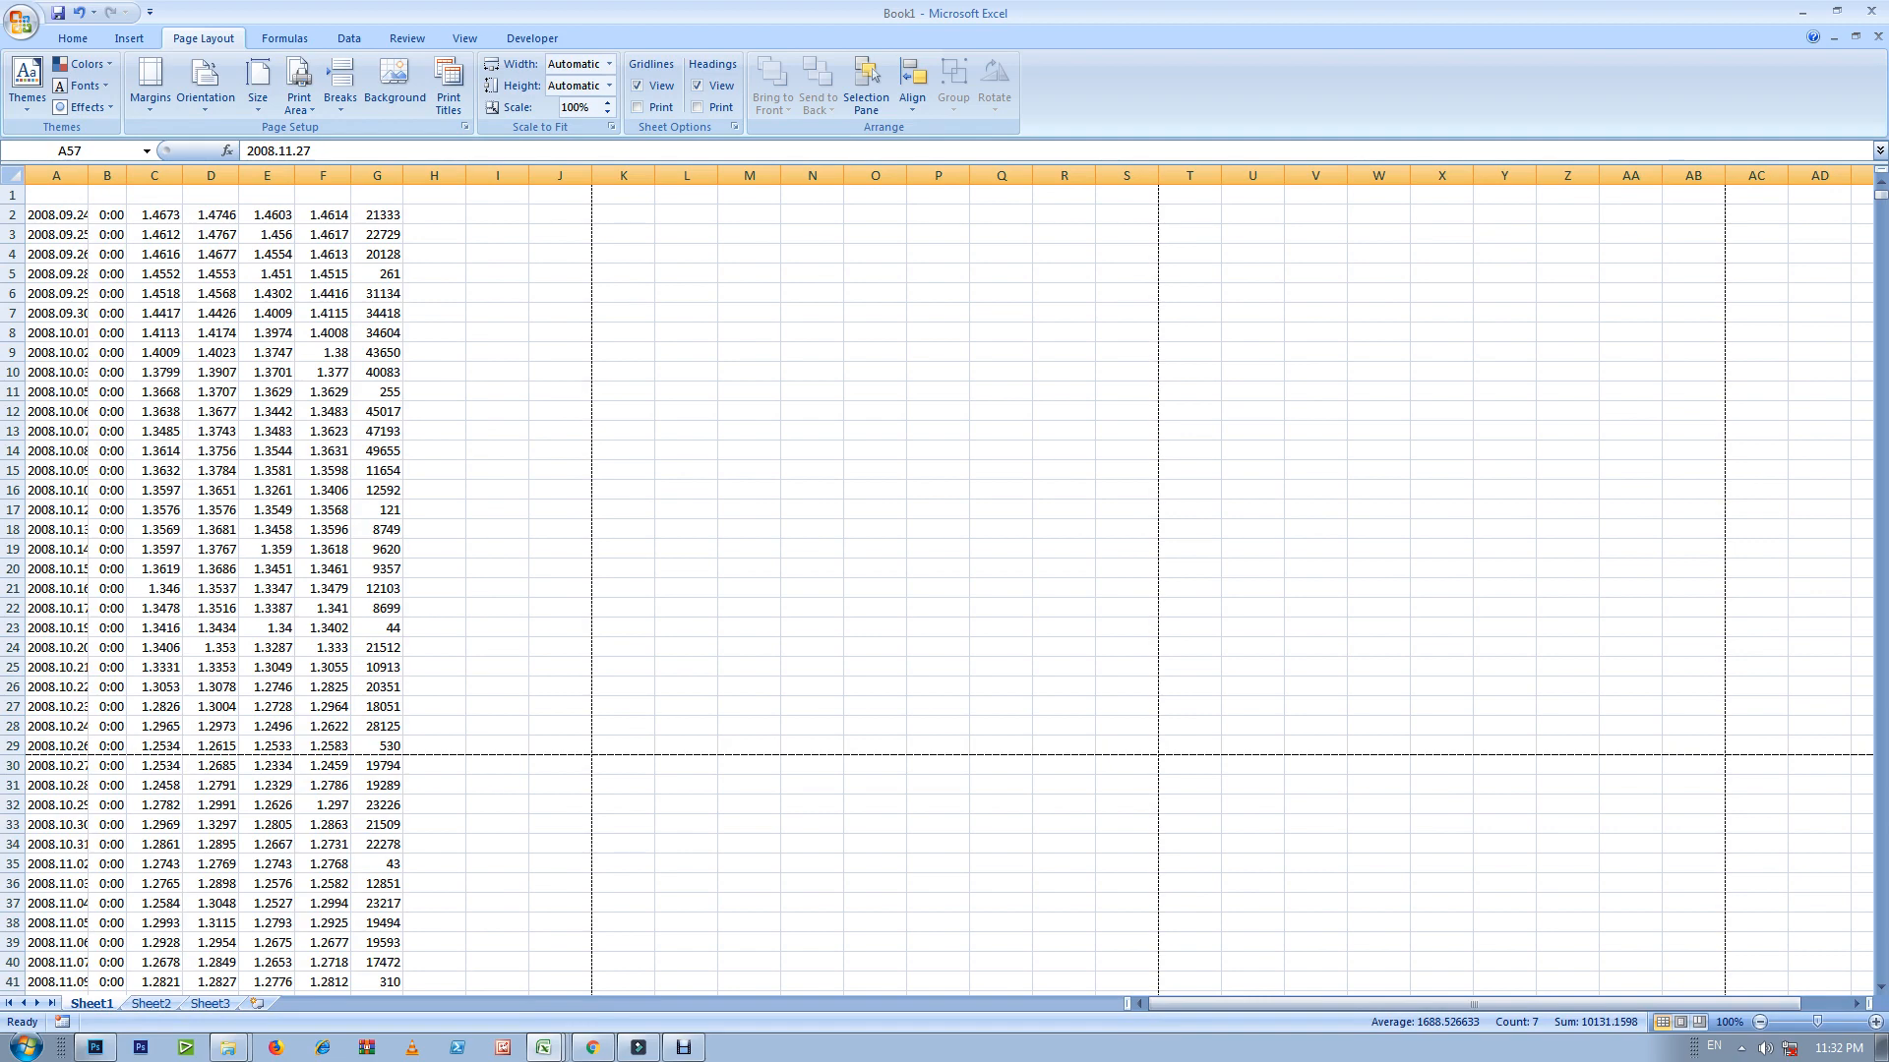
Step: Switch Sheet1 to Page Break Preview to show the inserted page breaks
scroll(944, 590, down, 9)
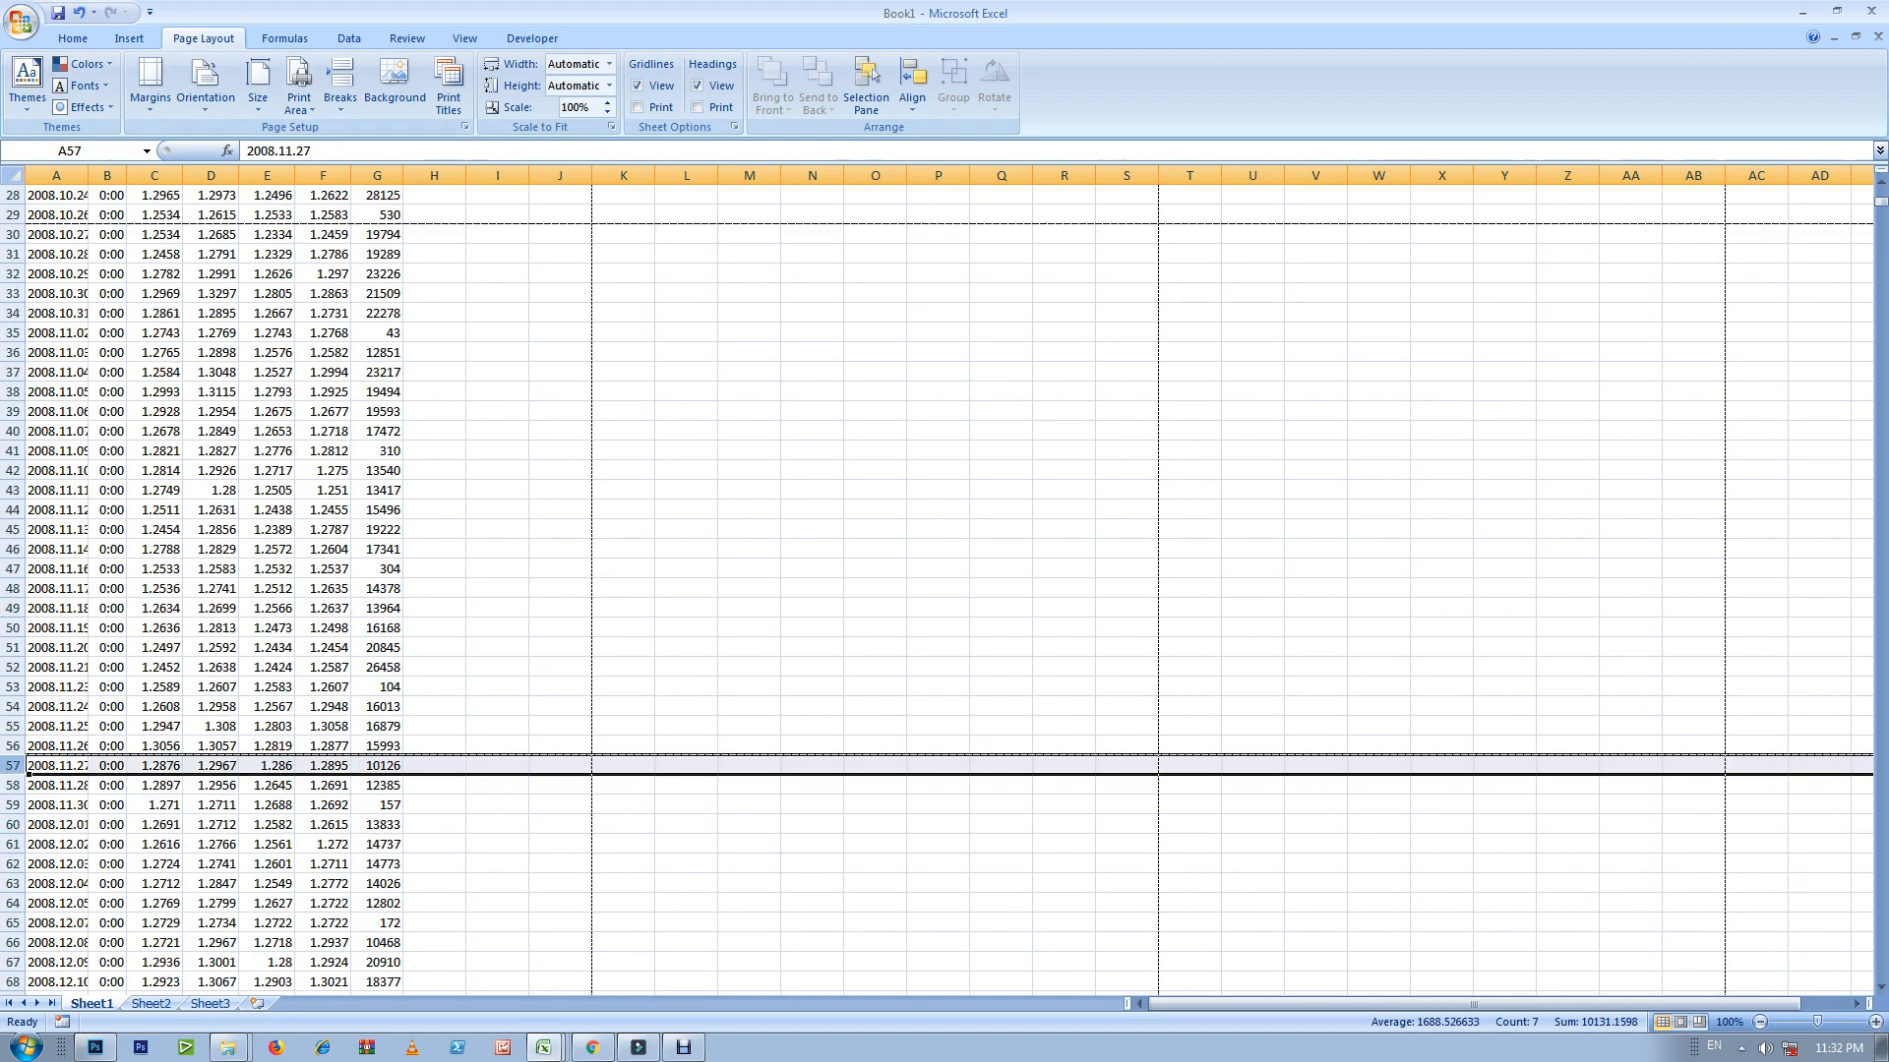
scroll(944, 590, down, 4)
click(497, 372)
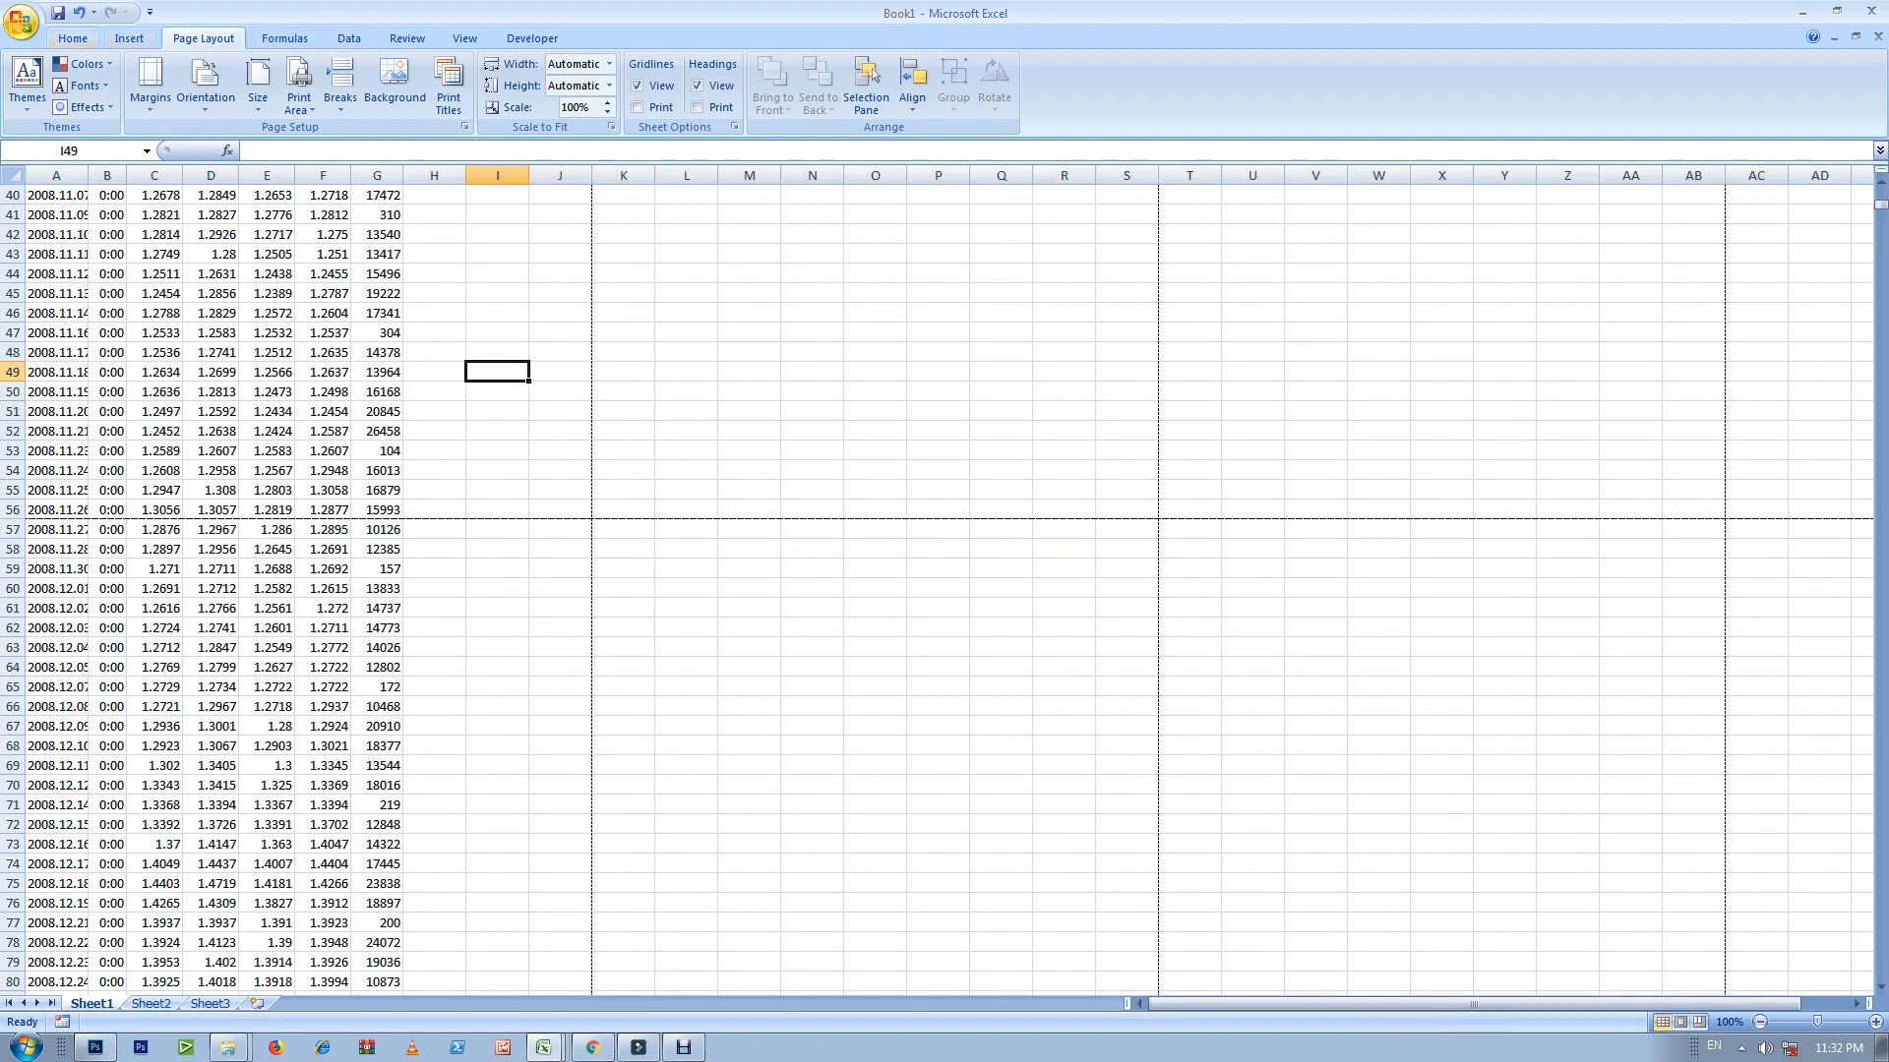
click(464, 38)
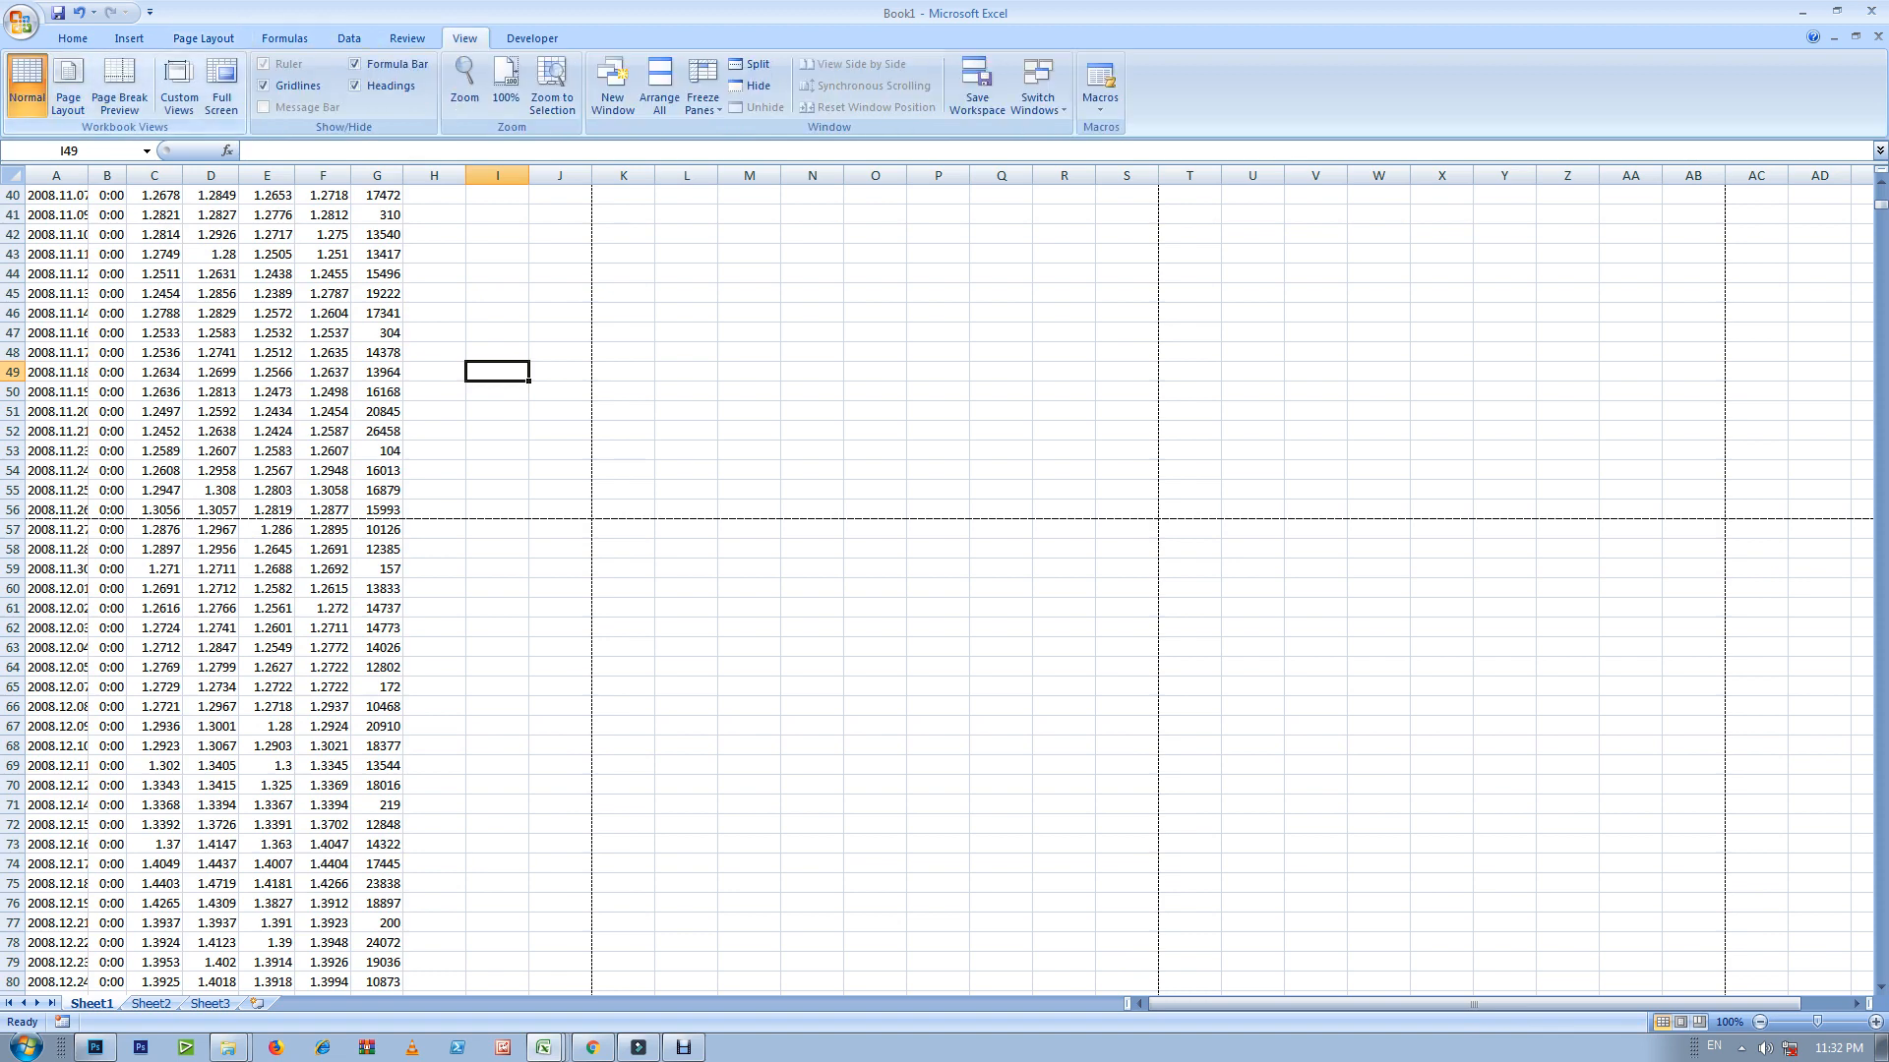
click(119, 84)
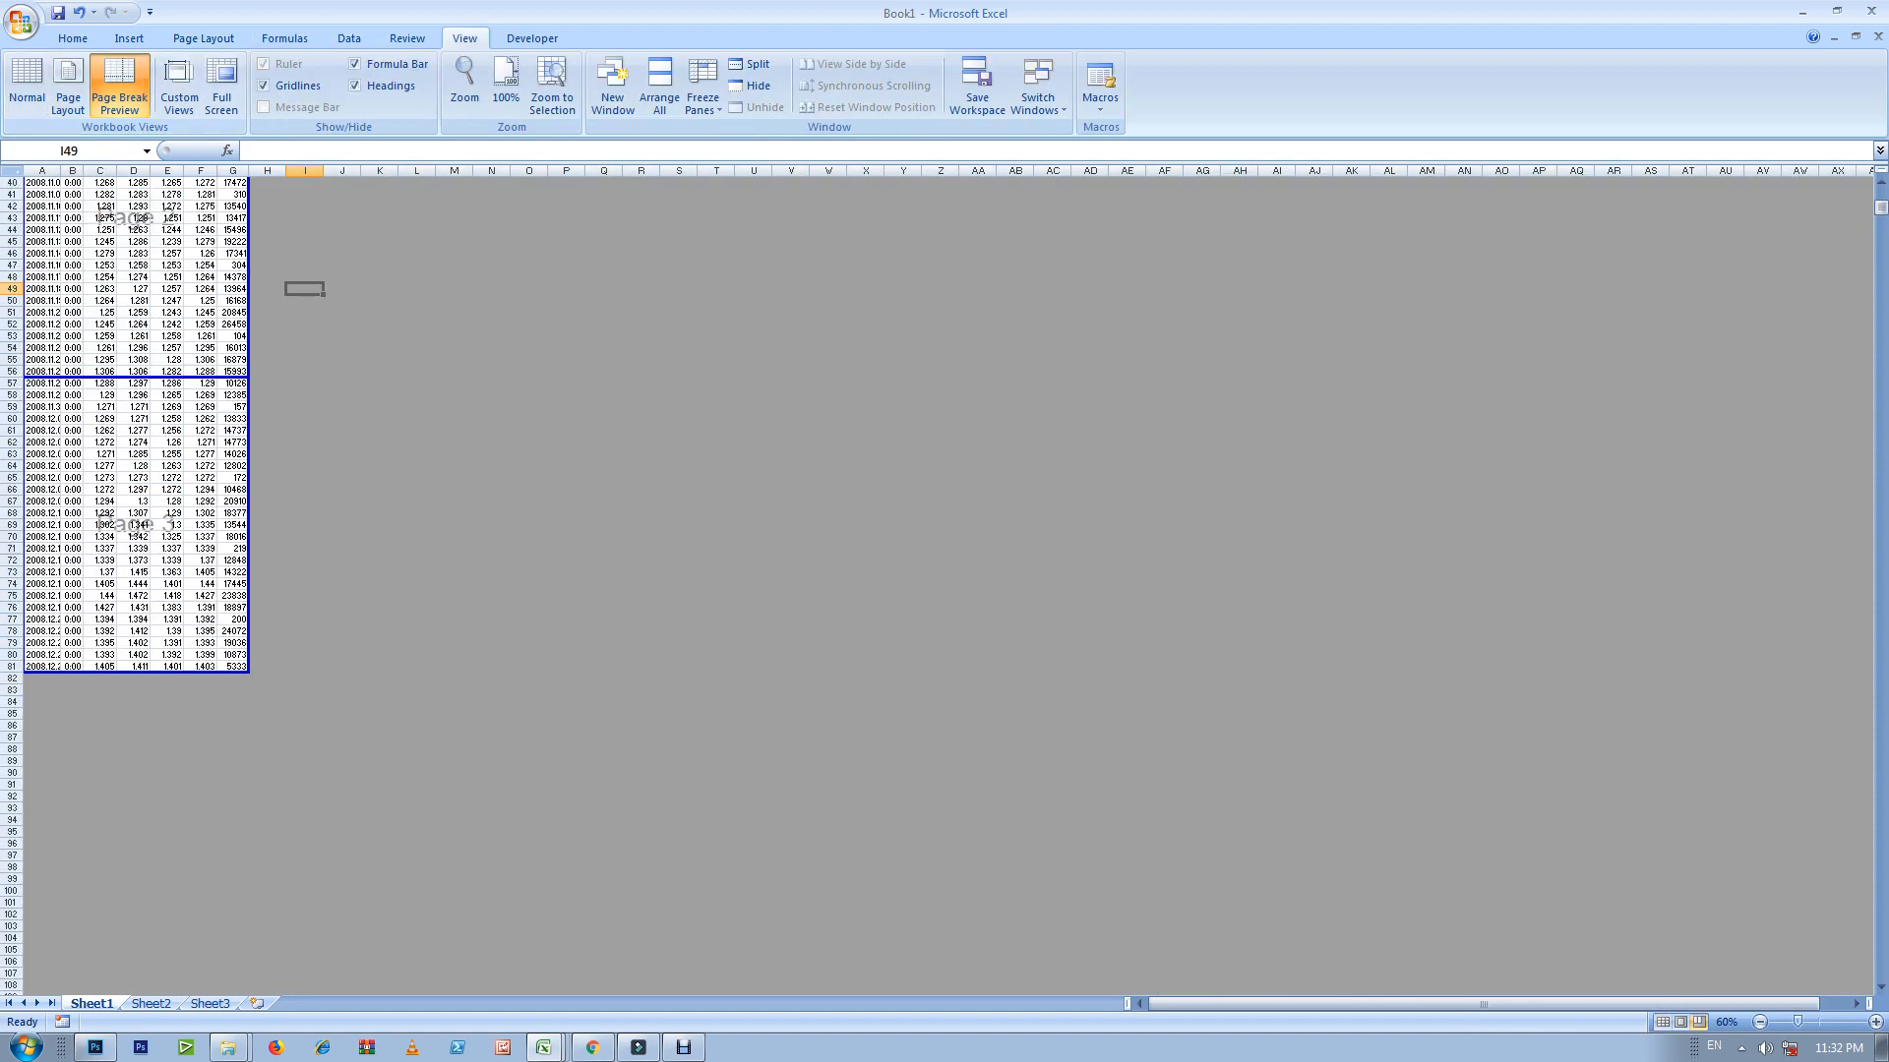
scroll(138, 581, up, 10)
scroll(137, 581, up, 3)
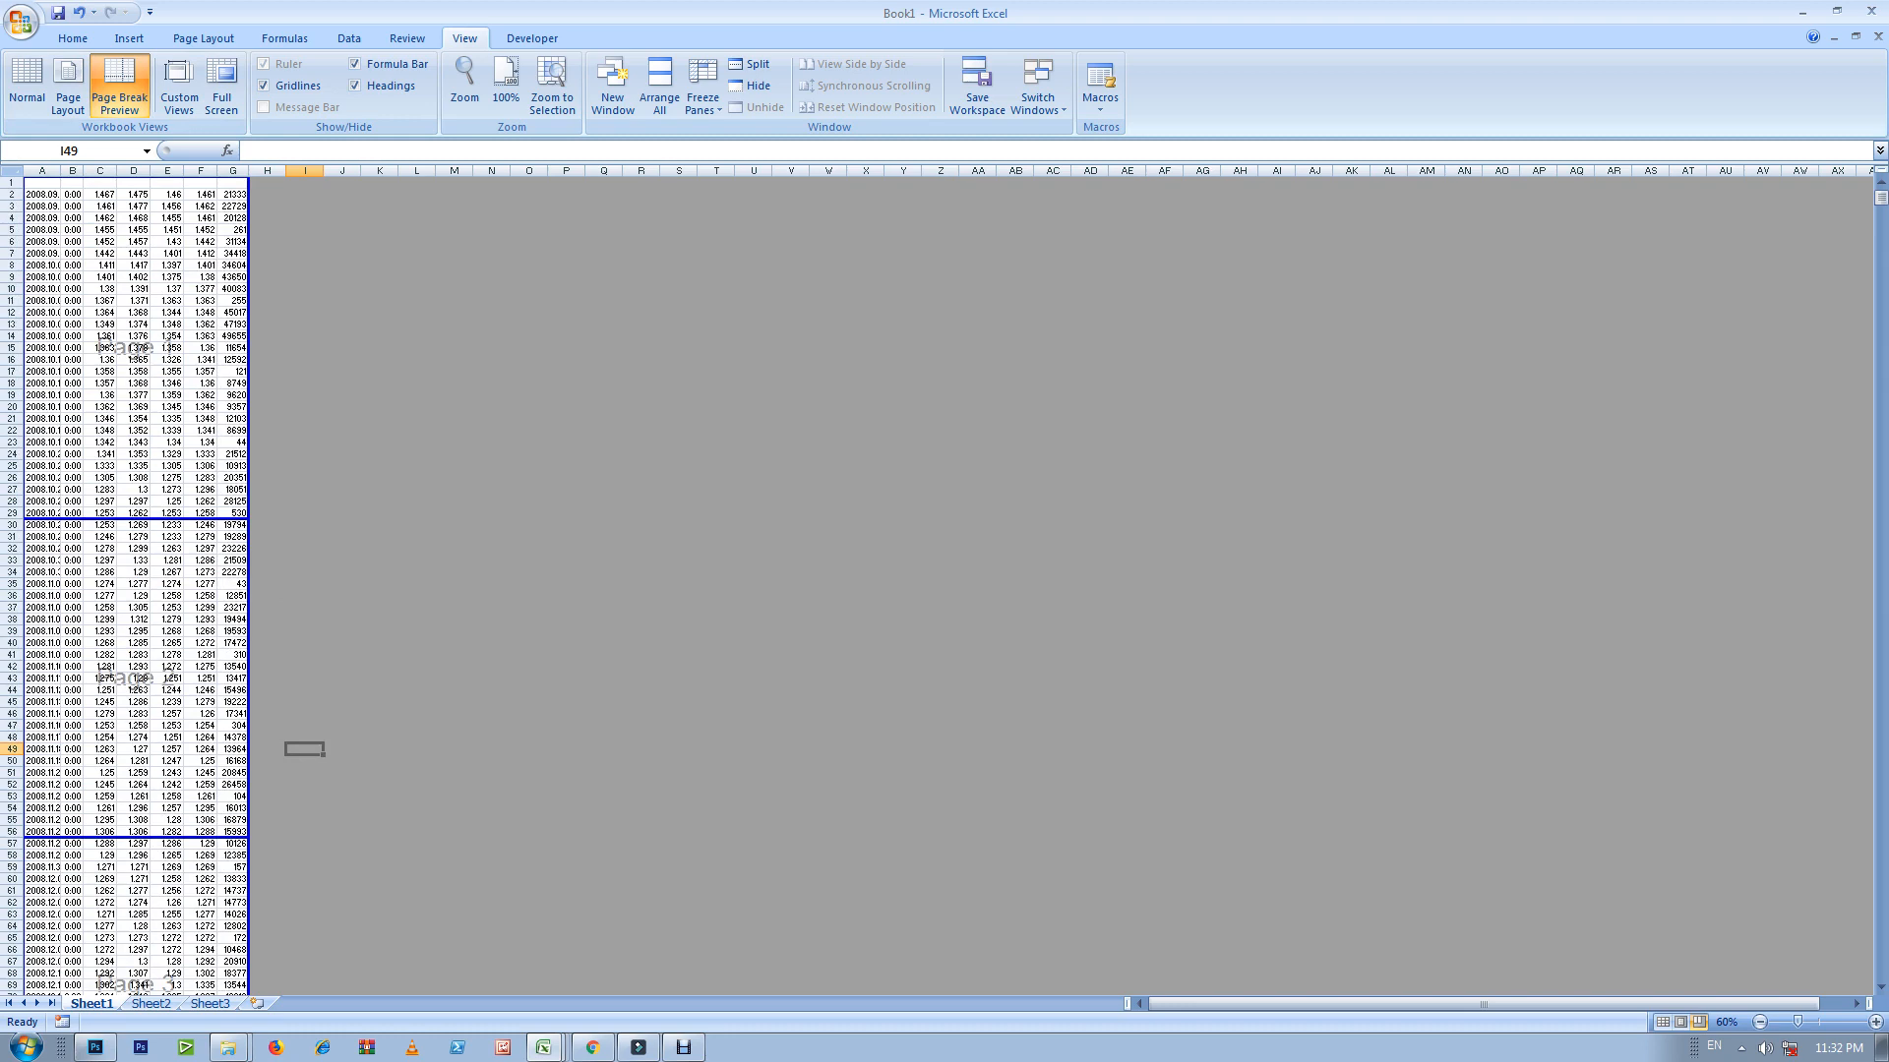
Step: Move the page break below row 56 to below row 68, and the one below row 29 to below row 44
scroll(137, 580, down, 4)
drag(137, 696, 138, 838)
drag(138, 377, 138, 554)
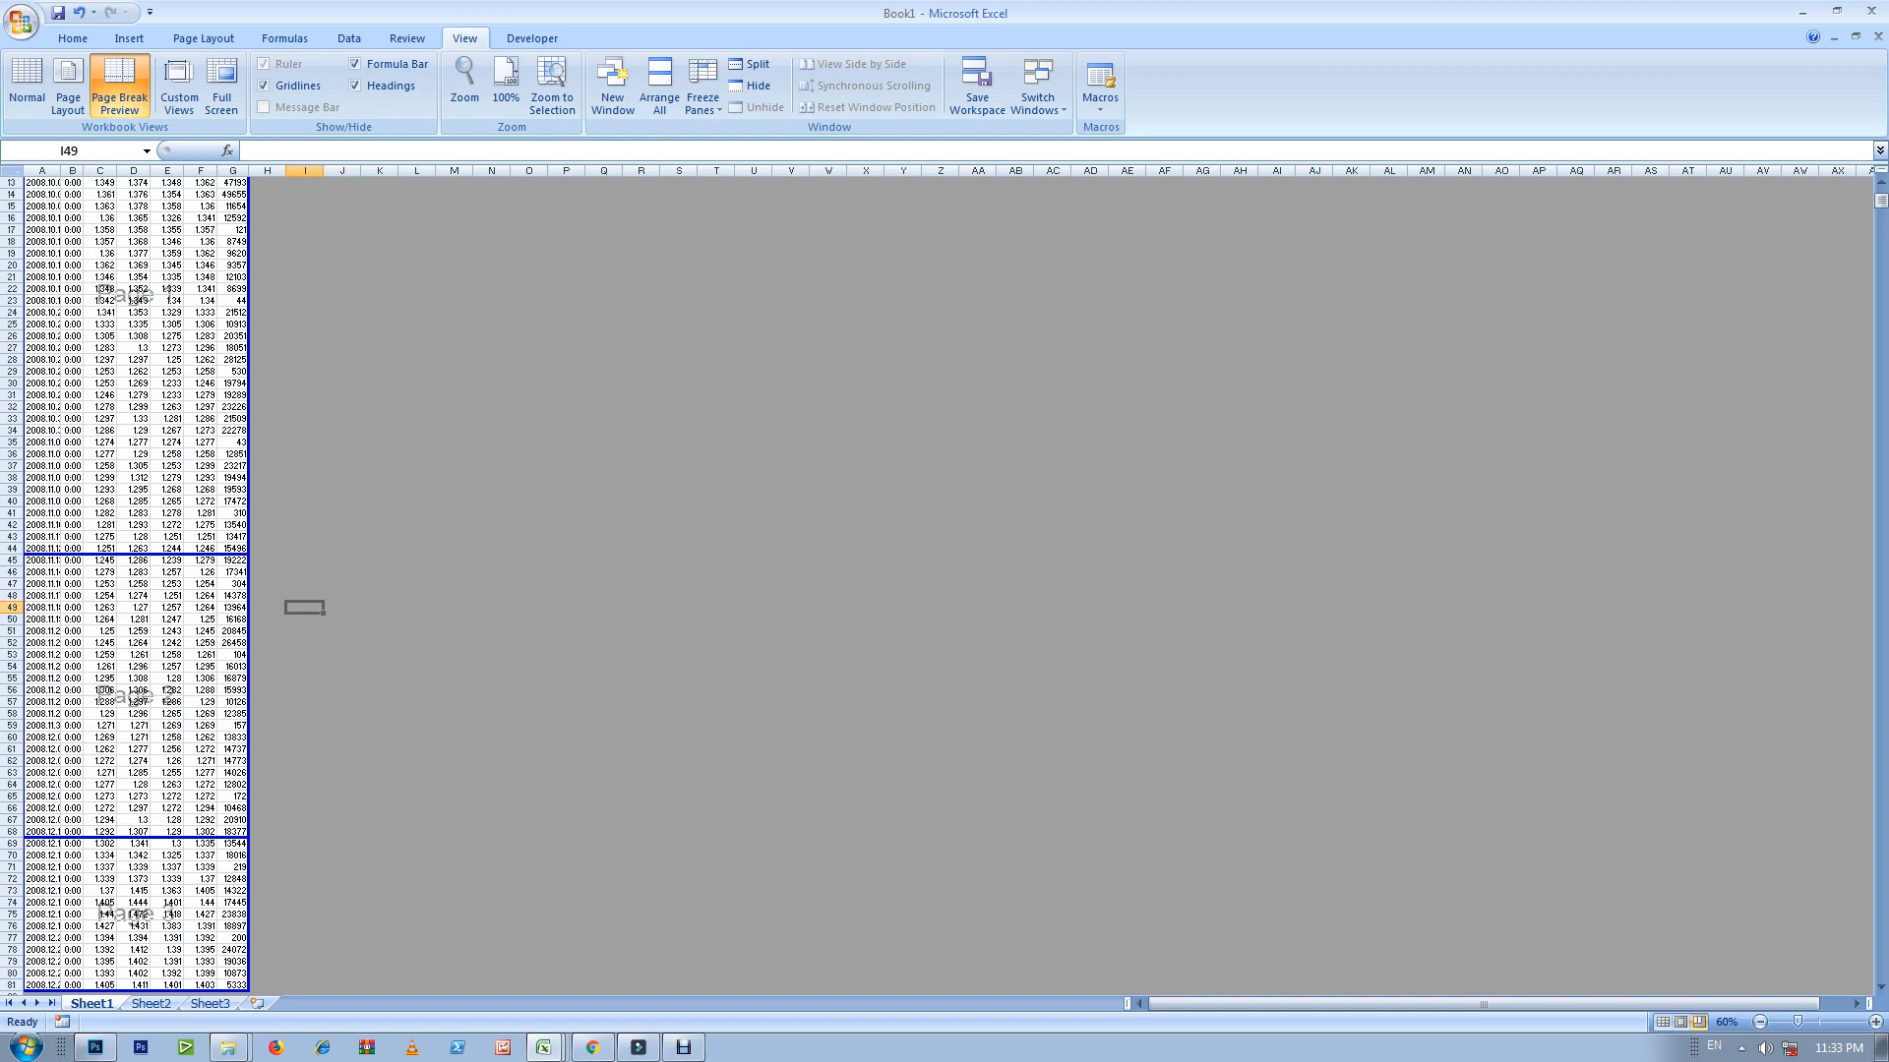
click(204, 39)
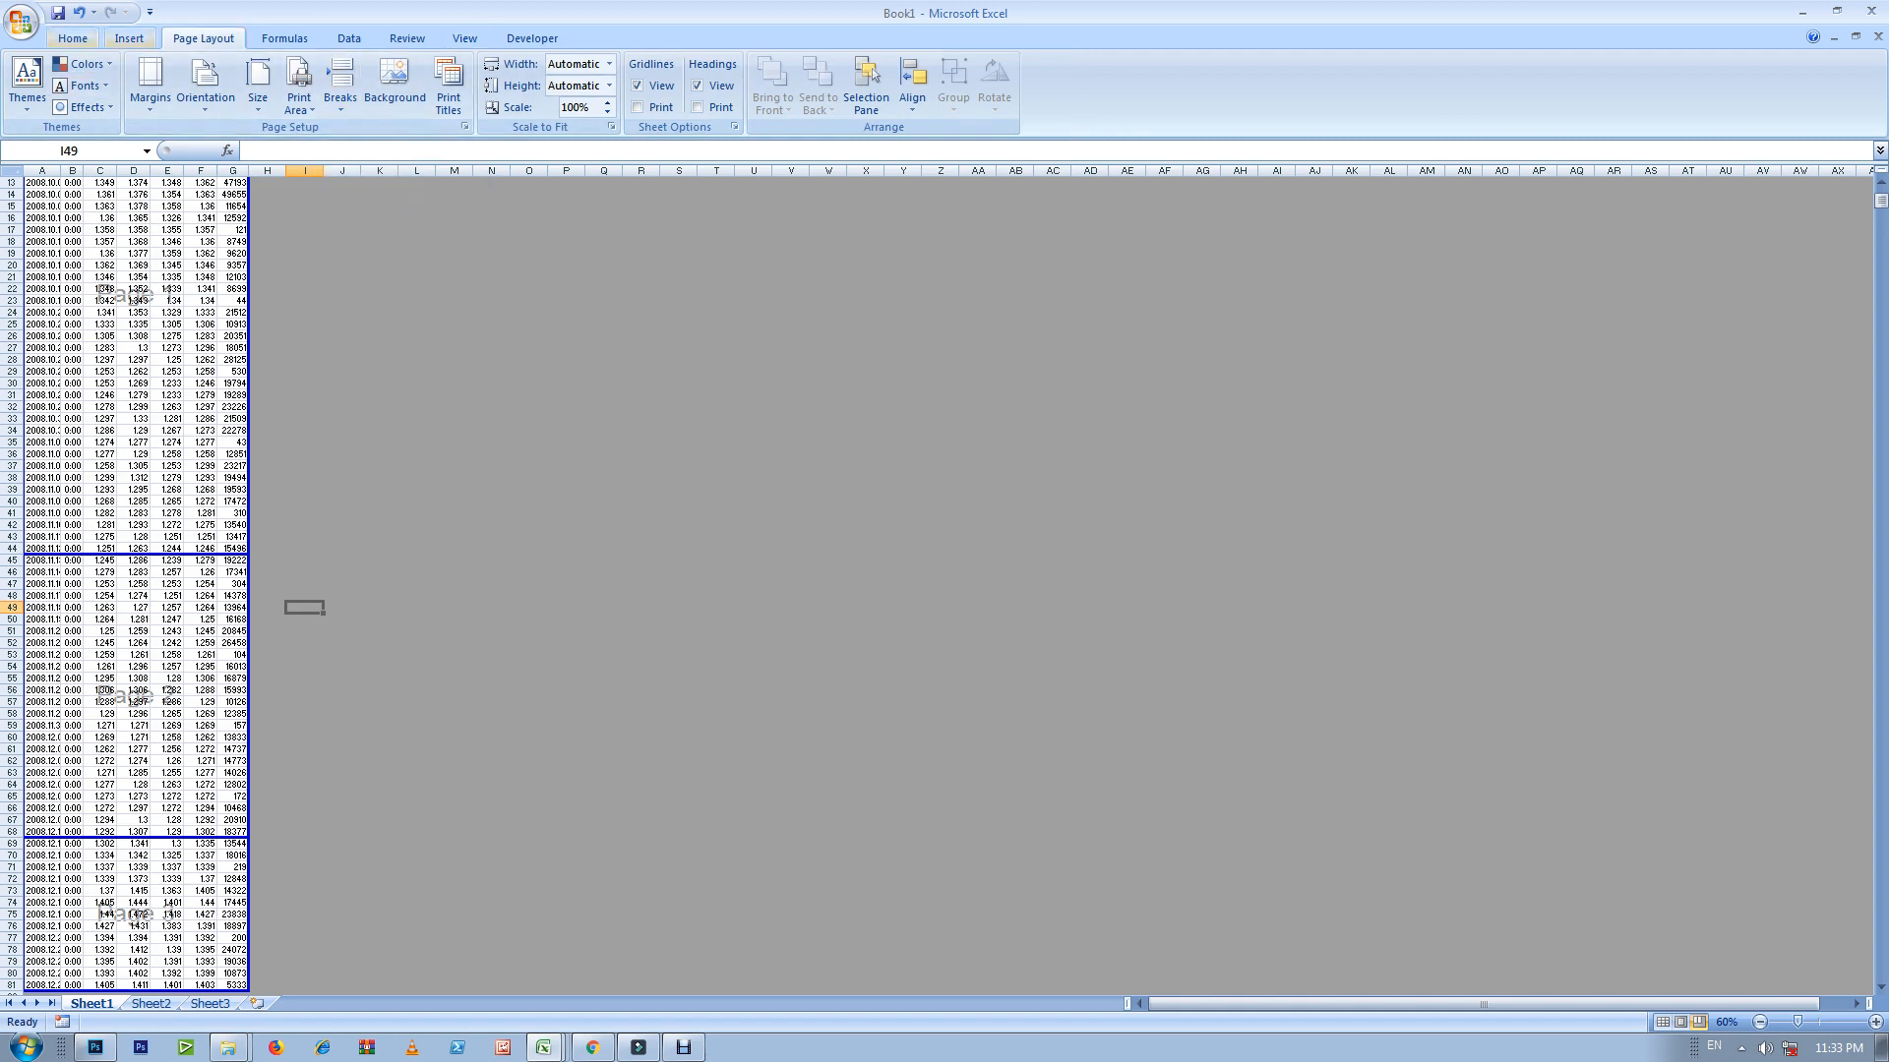
Step: Return Sheet1 to Normal view and reset all of its page breaks
click(465, 38)
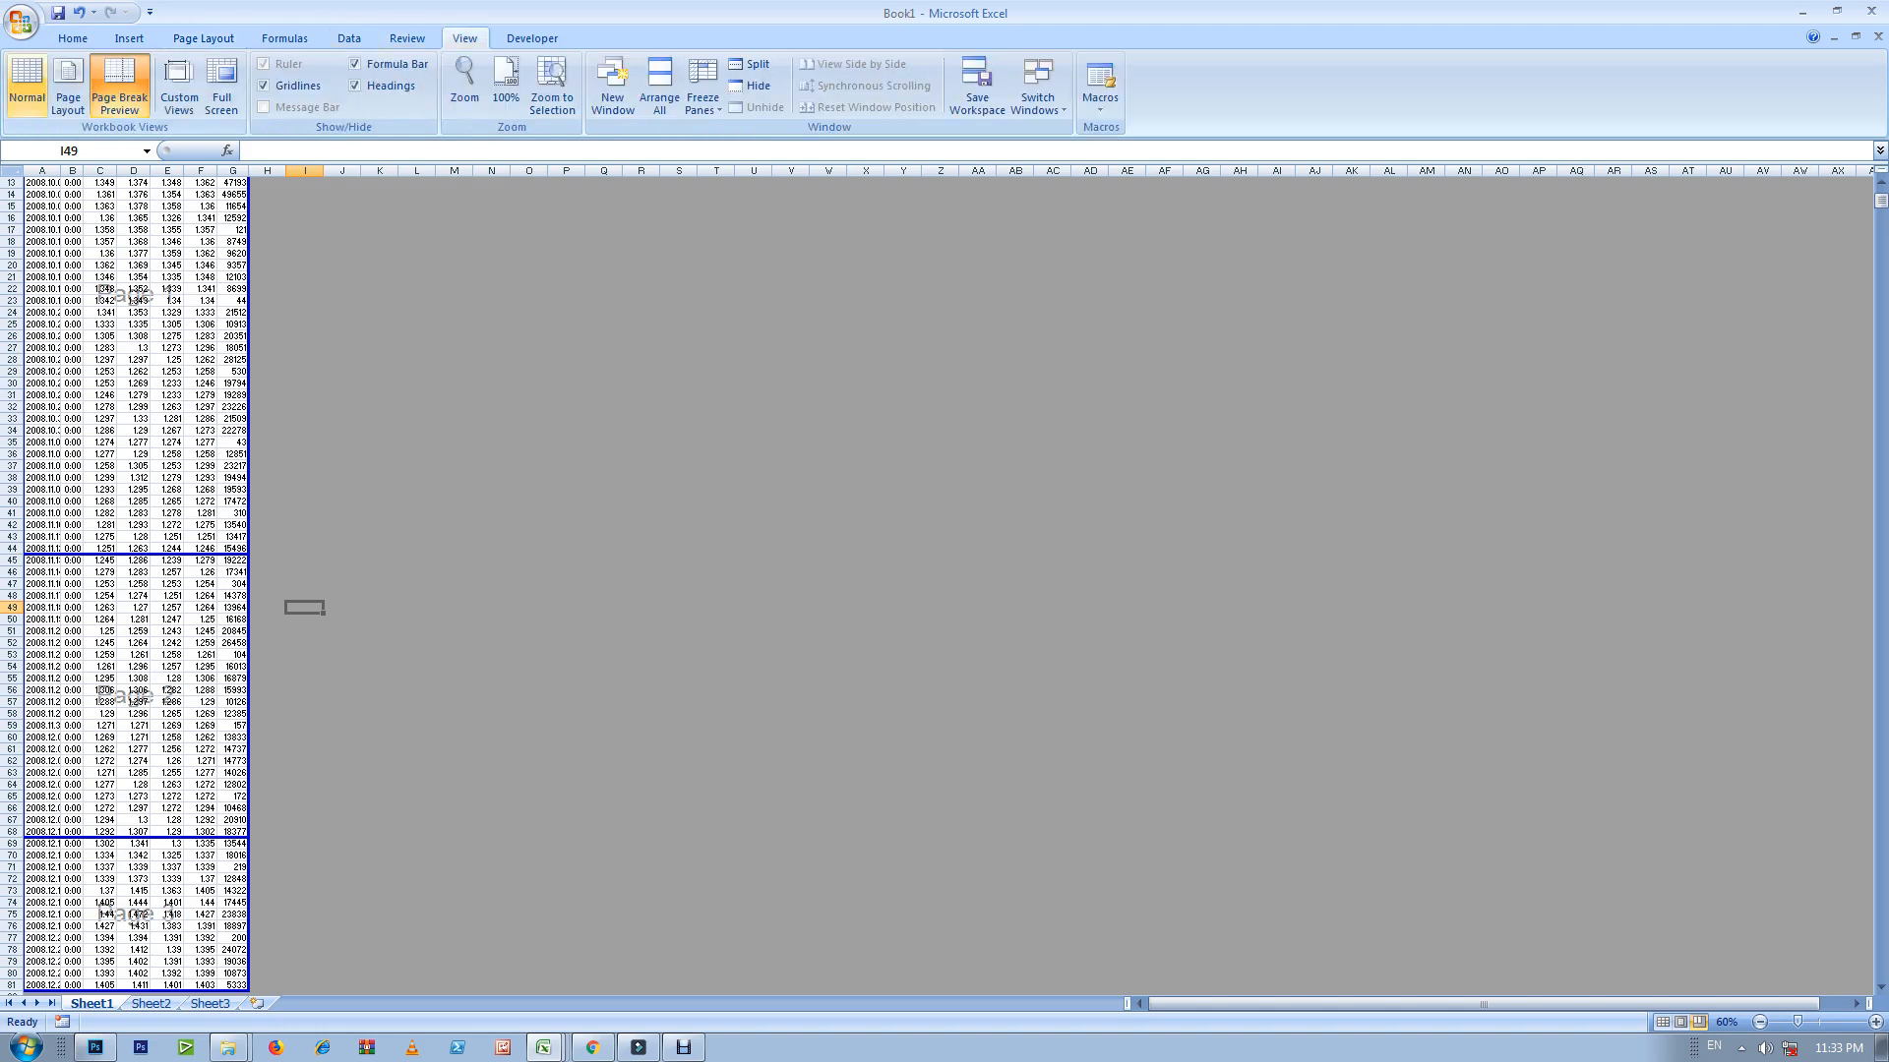
click(26, 84)
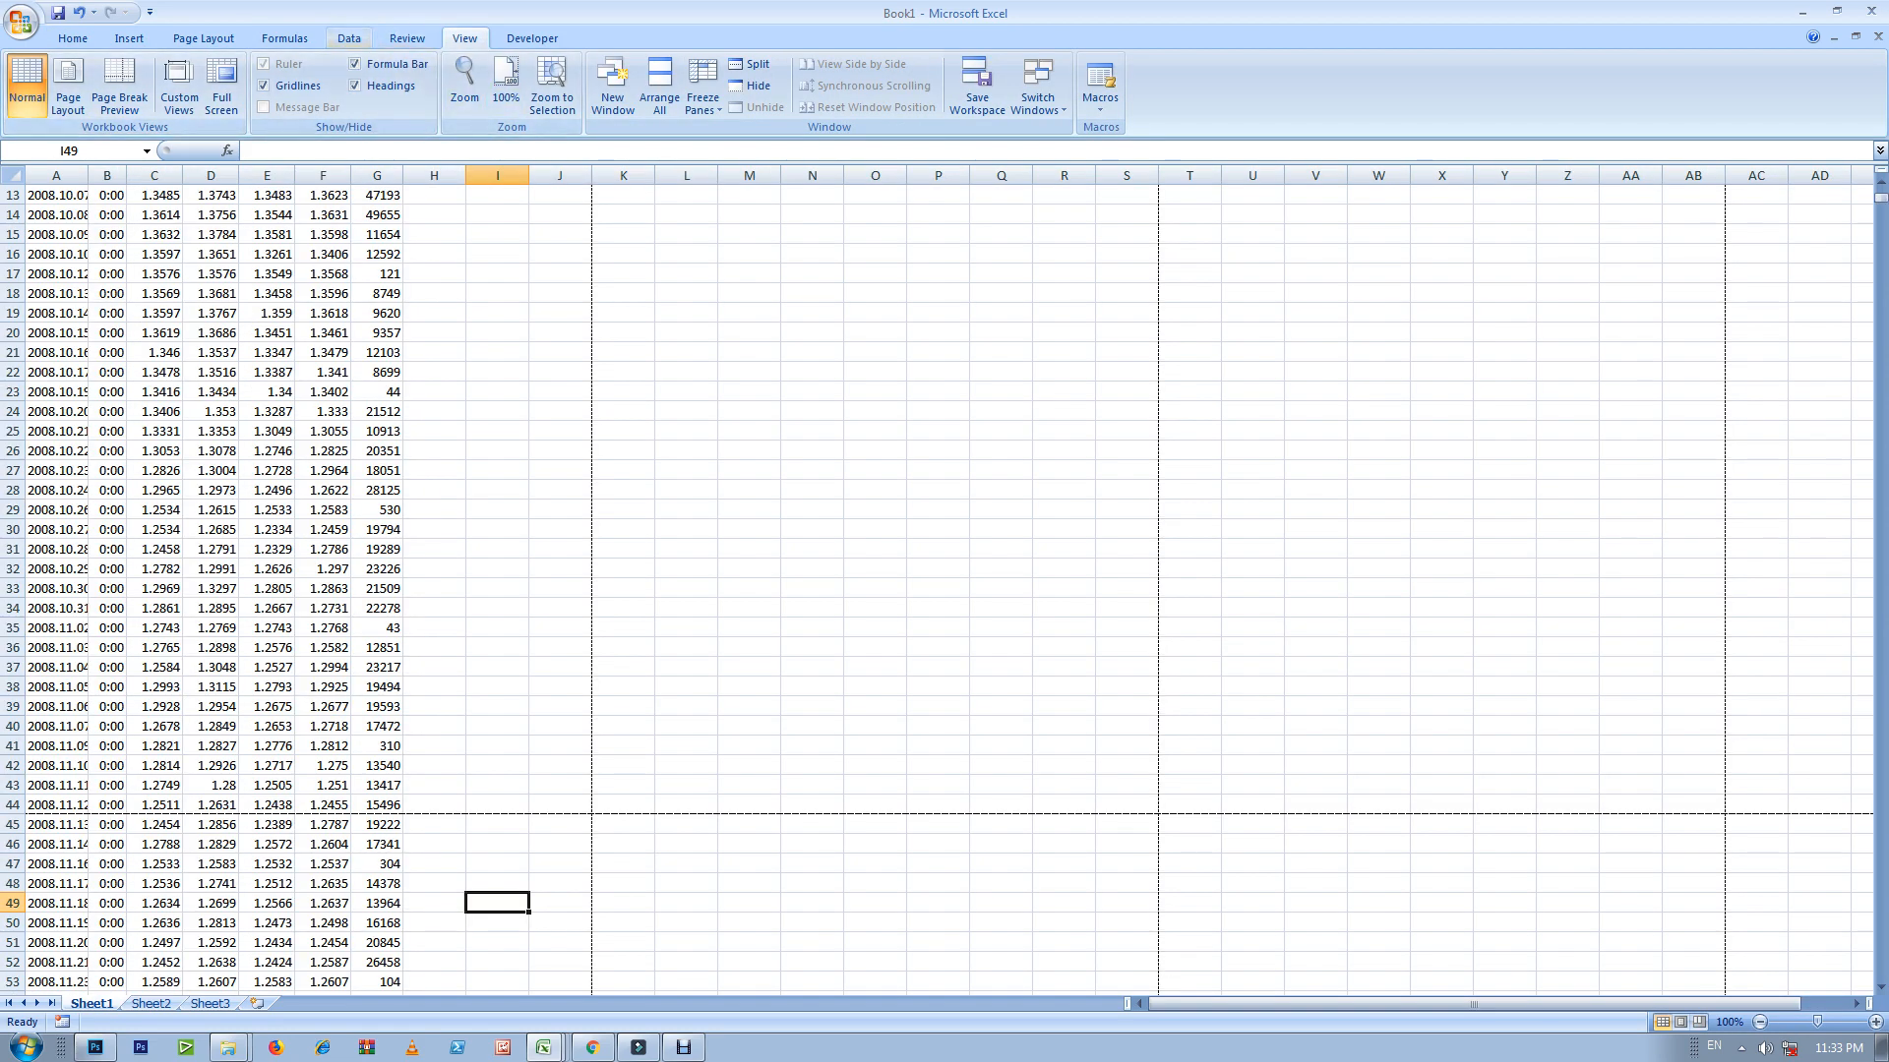
click(204, 38)
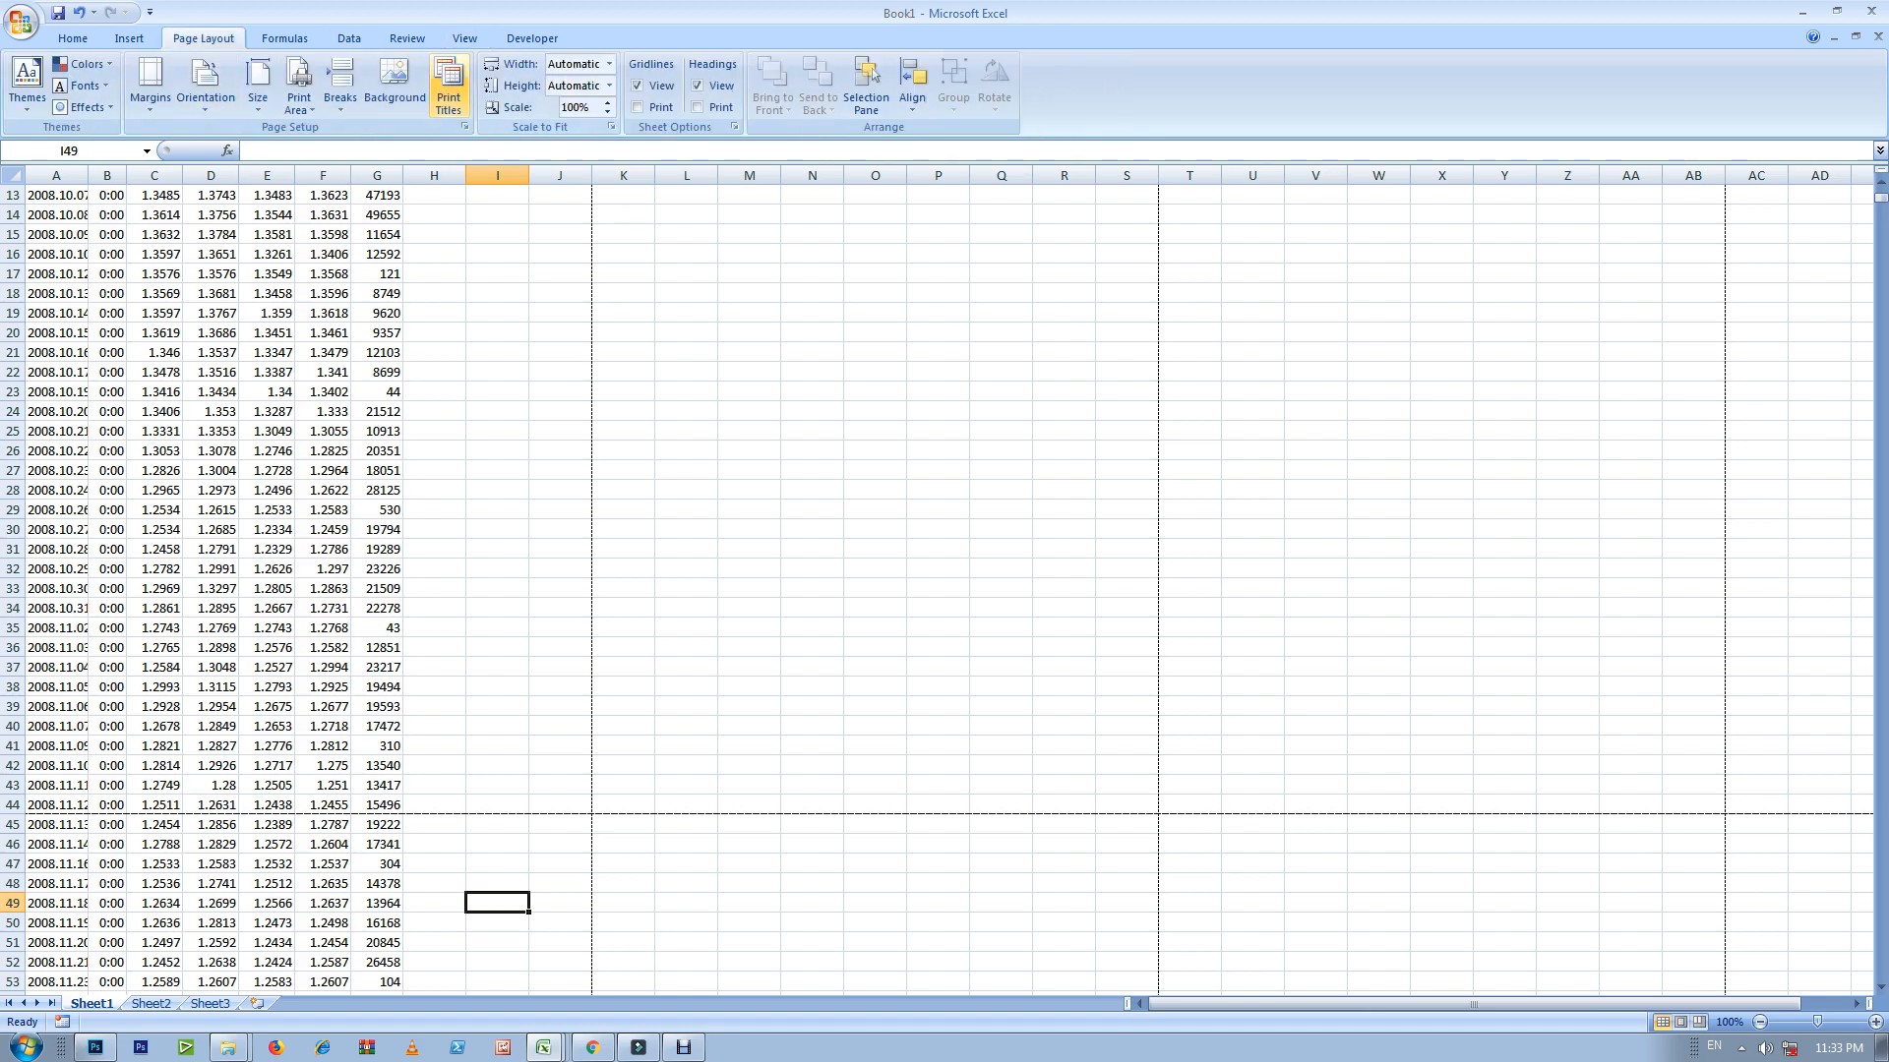
click(340, 87)
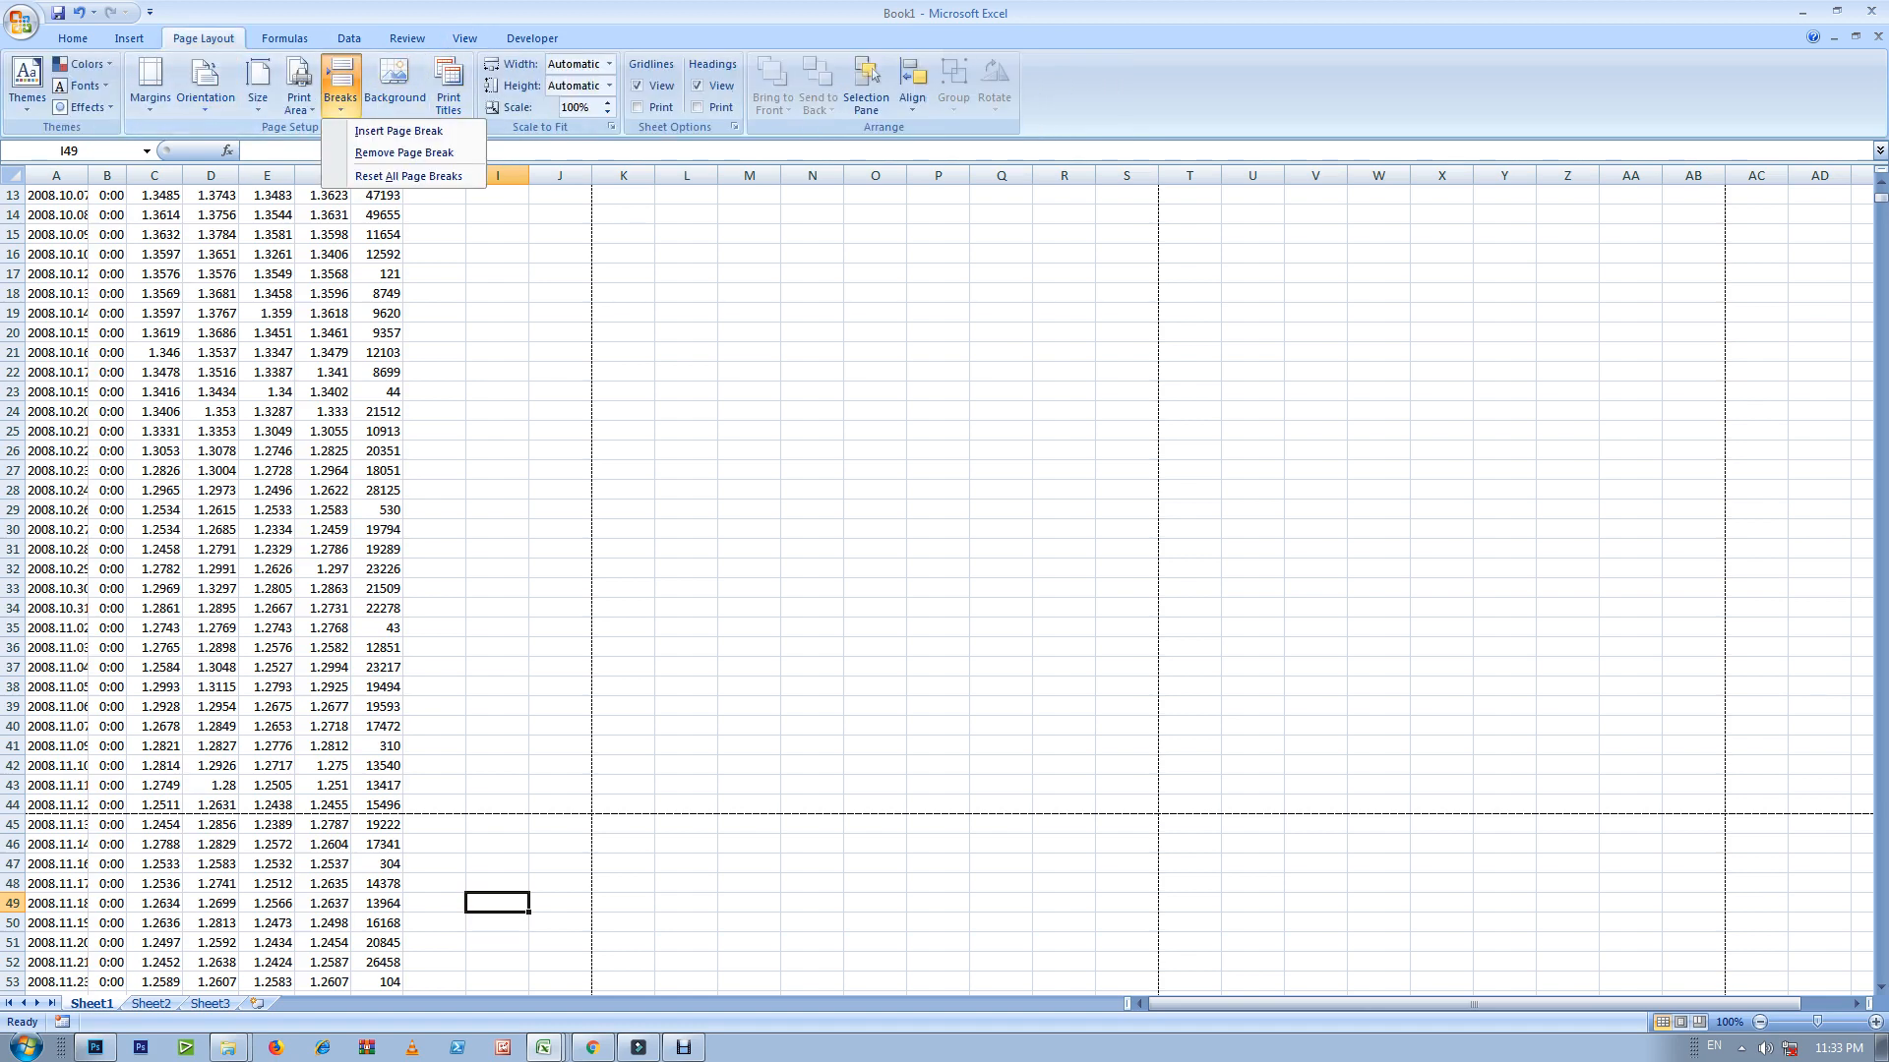
click(409, 176)
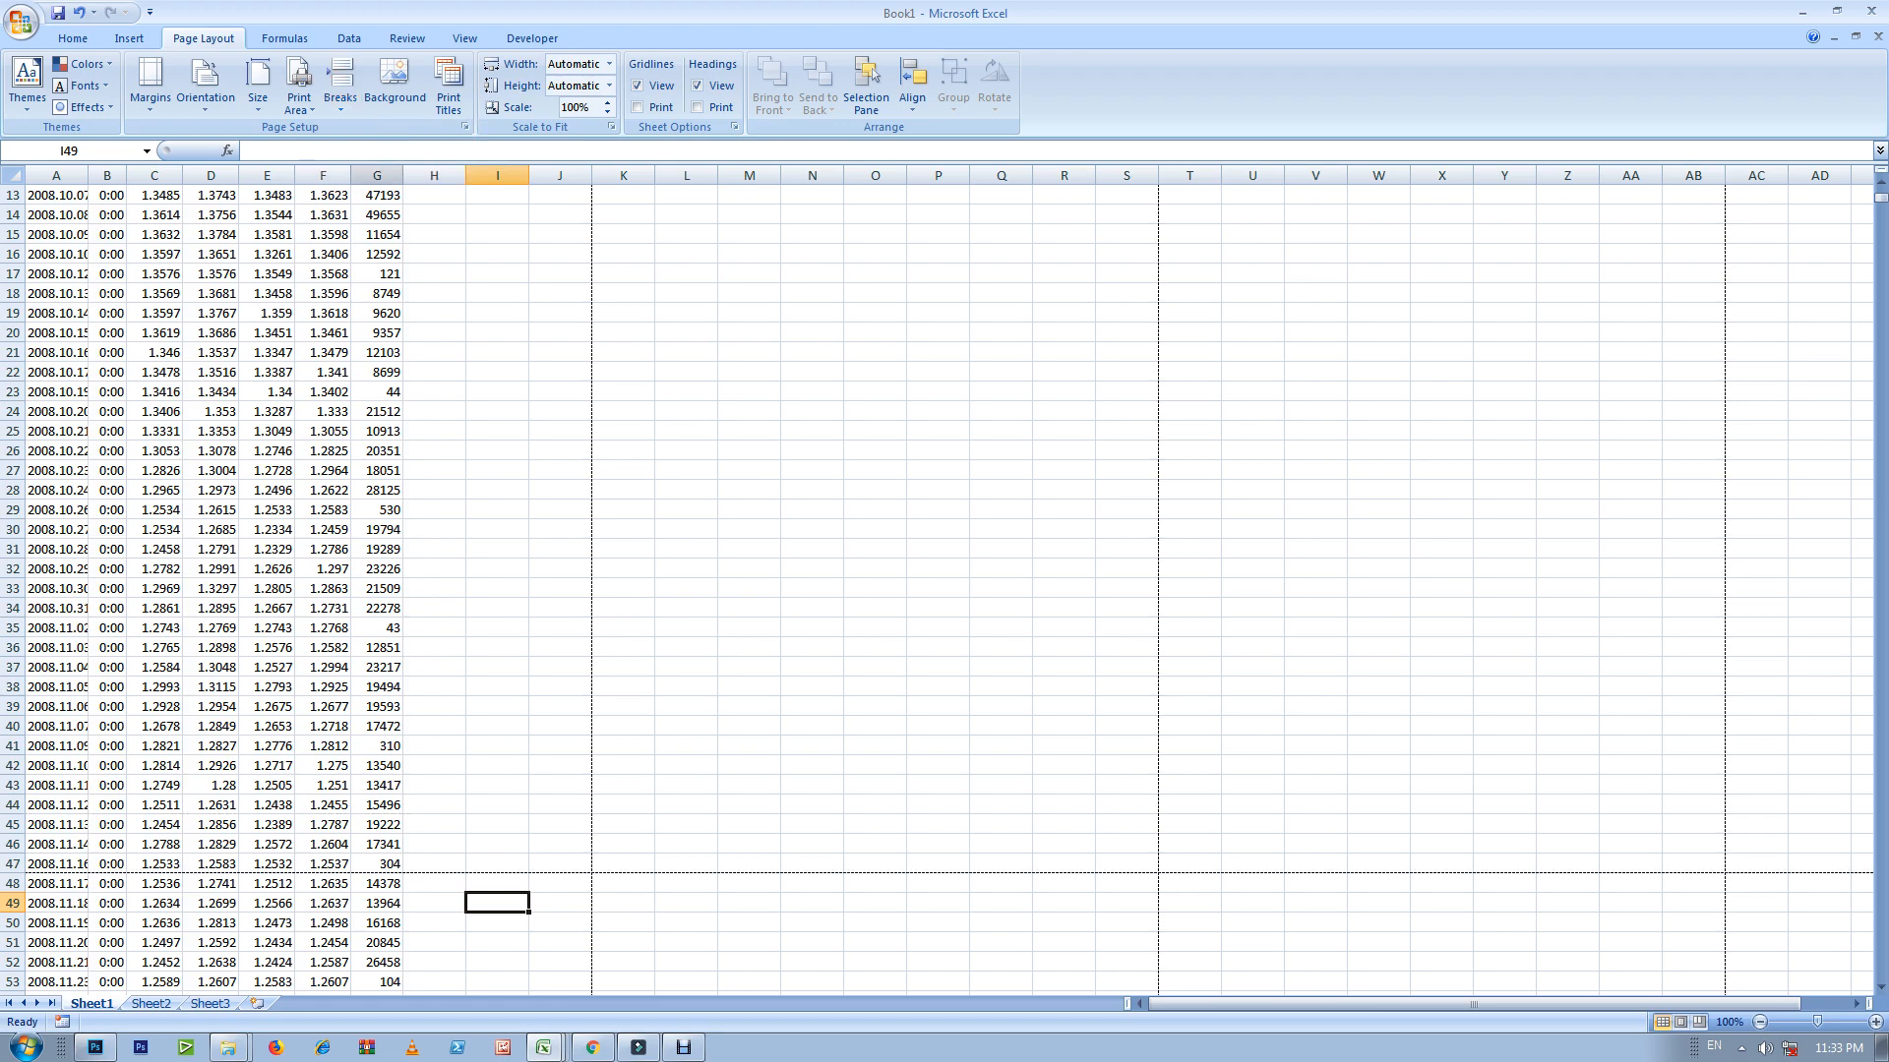
scroll(944, 590, down, 9)
scroll(944, 590, up, 13)
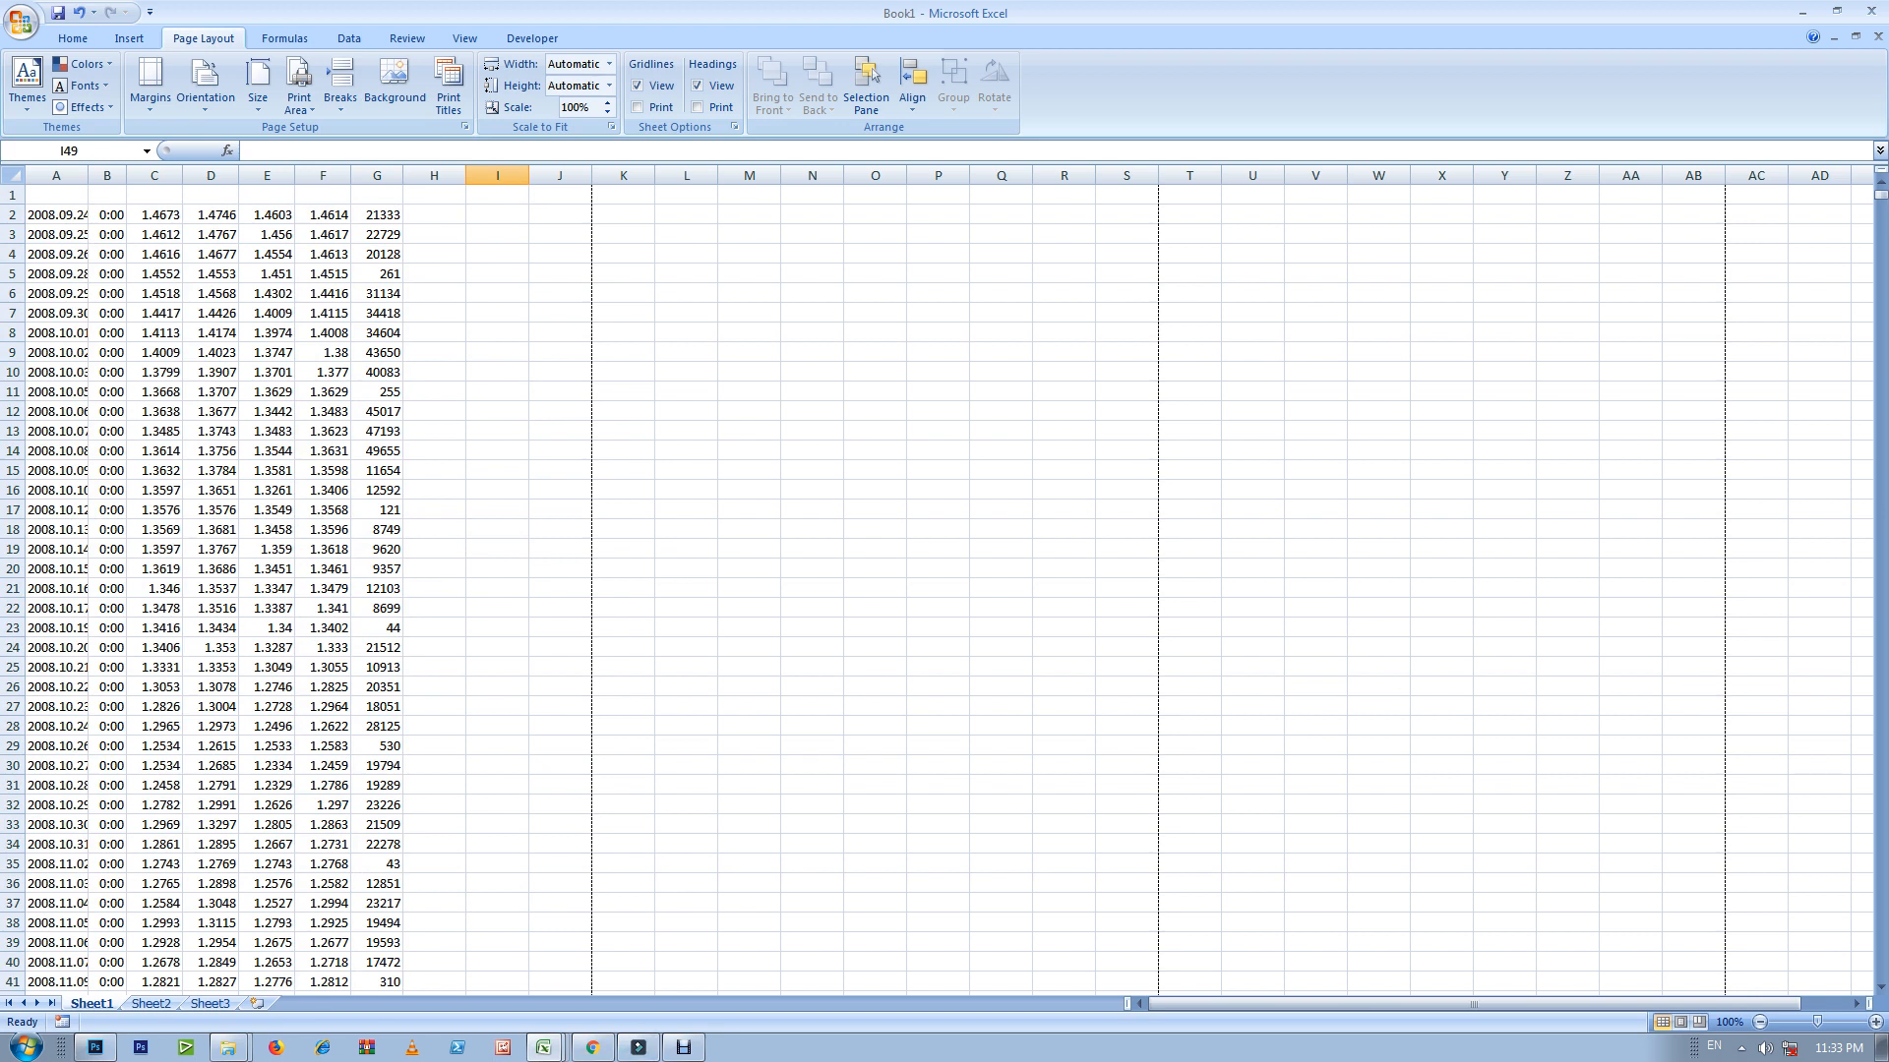
Step: Switch to the textbook PDF in Chrome and read the page break assessment and Session 5: Set Page Layout, up to the Margins item
click(592, 1048)
scroll(934, 566, down, 8)
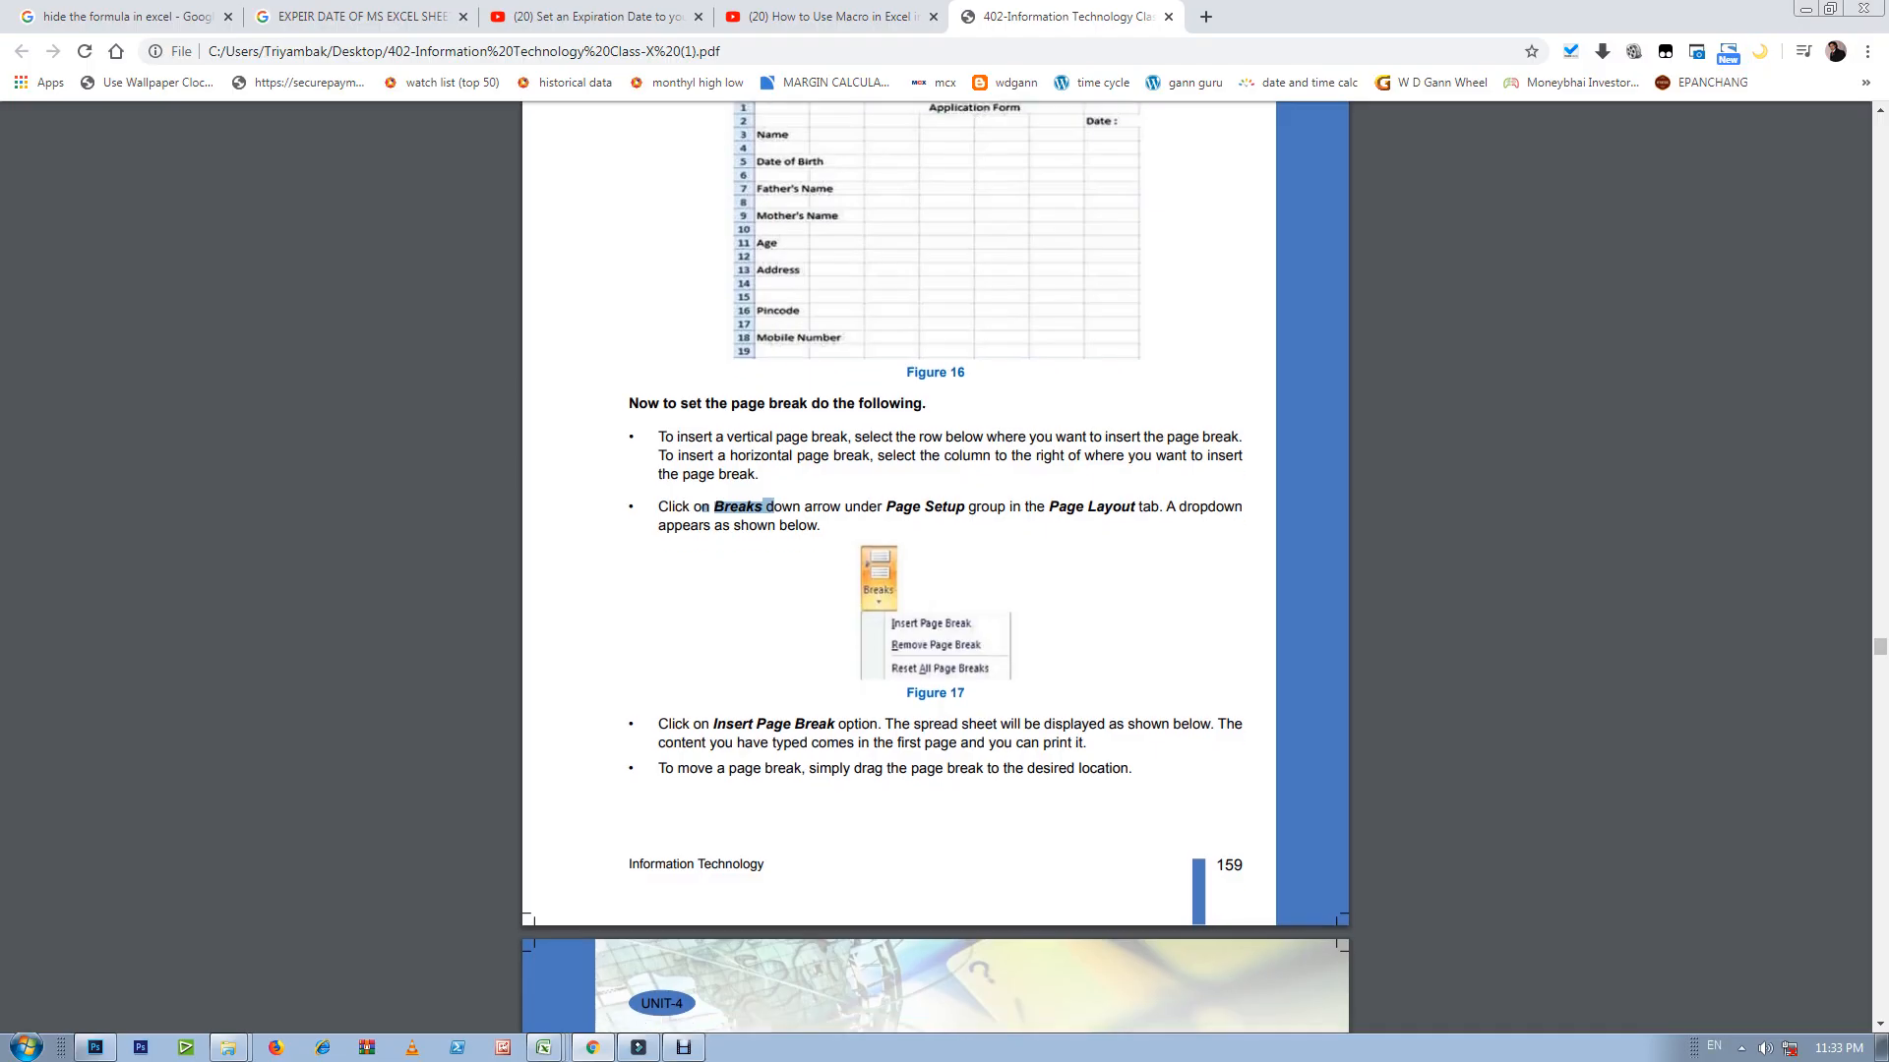
scroll(934, 567, down, 6)
scroll(934, 566, down, 3)
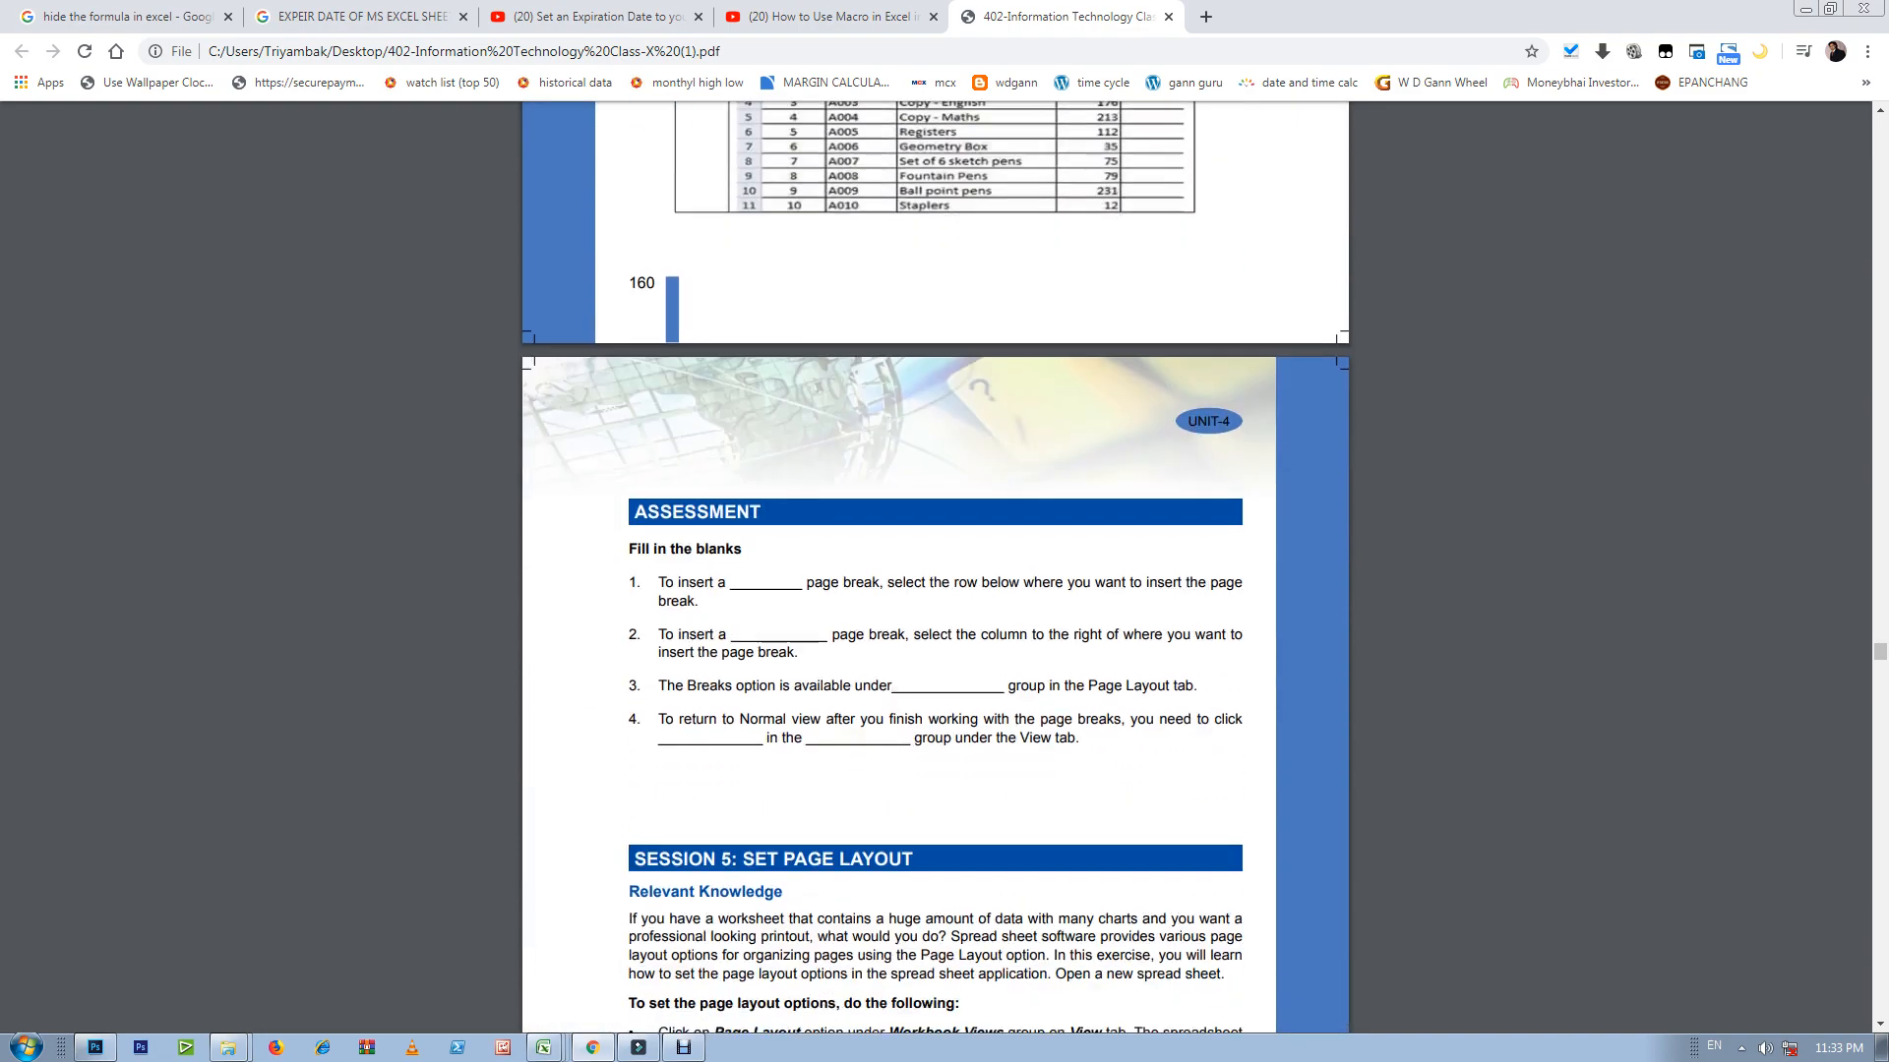
scroll(934, 566, down, 4)
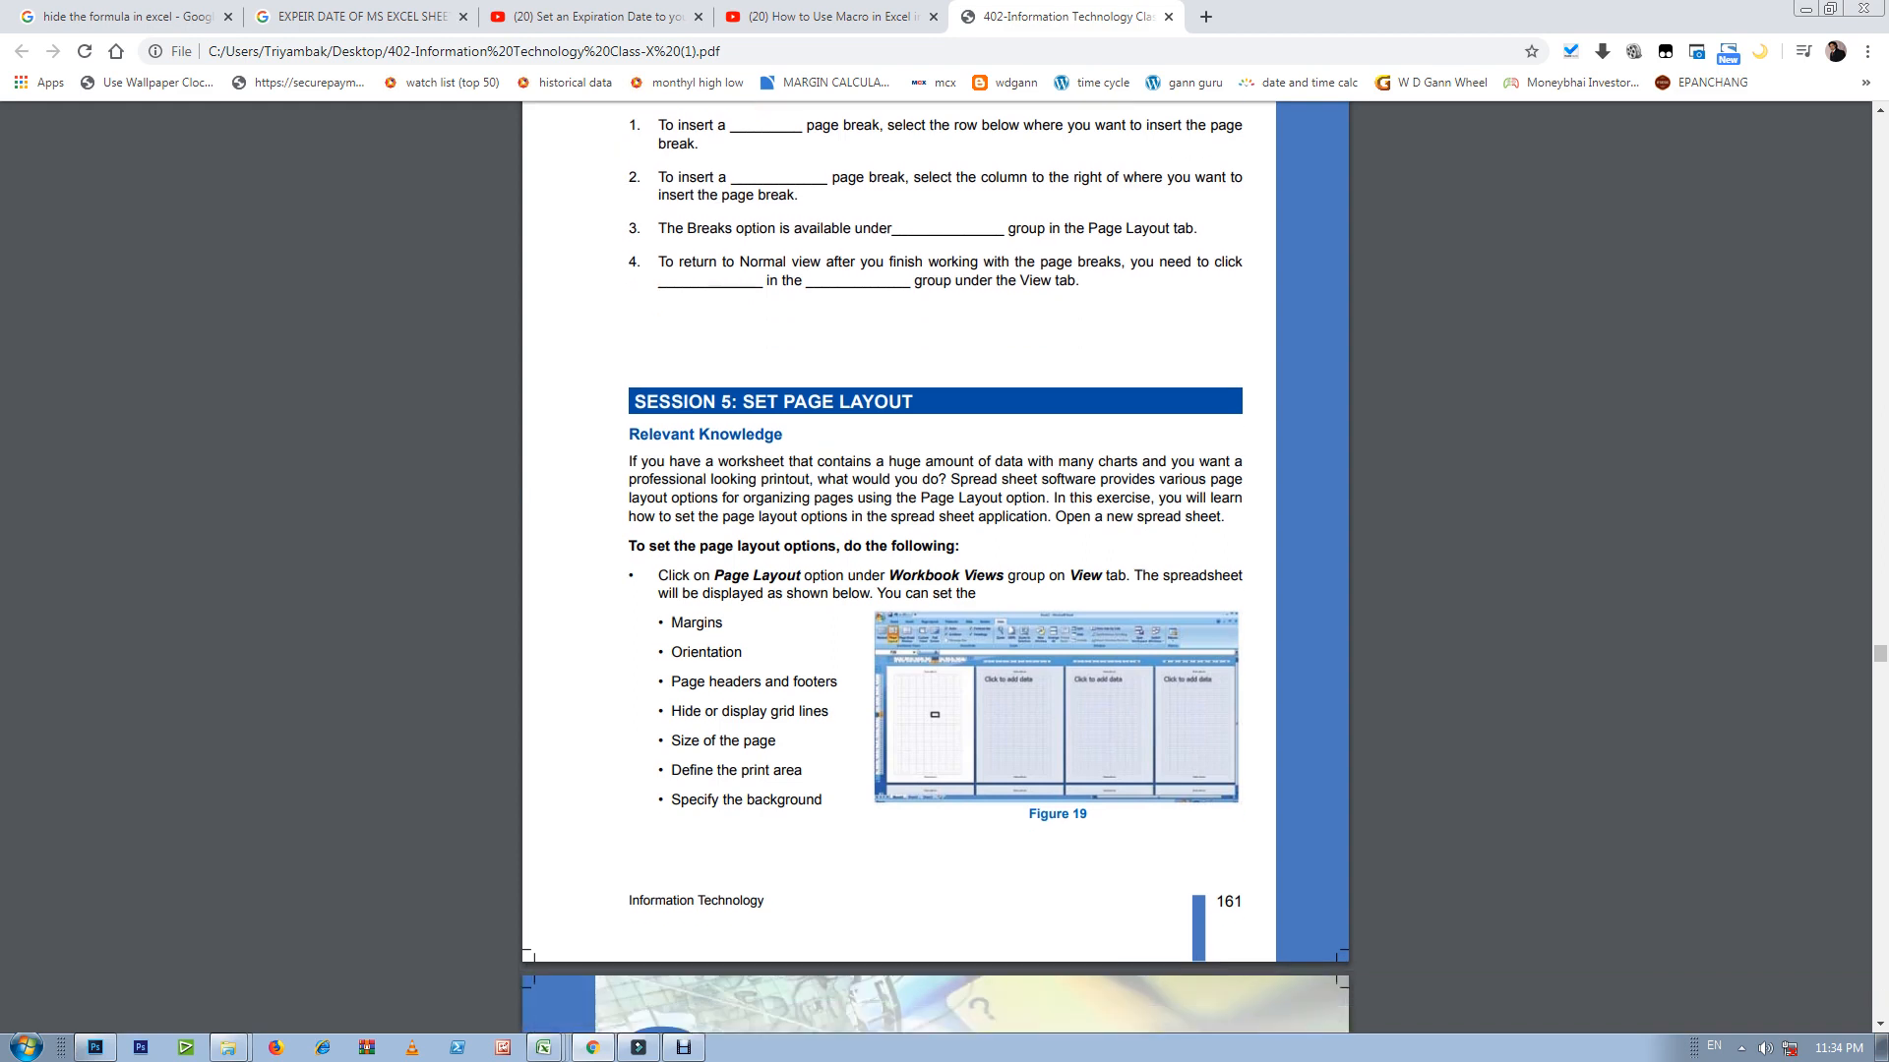
scroll(935, 567, down, 3)
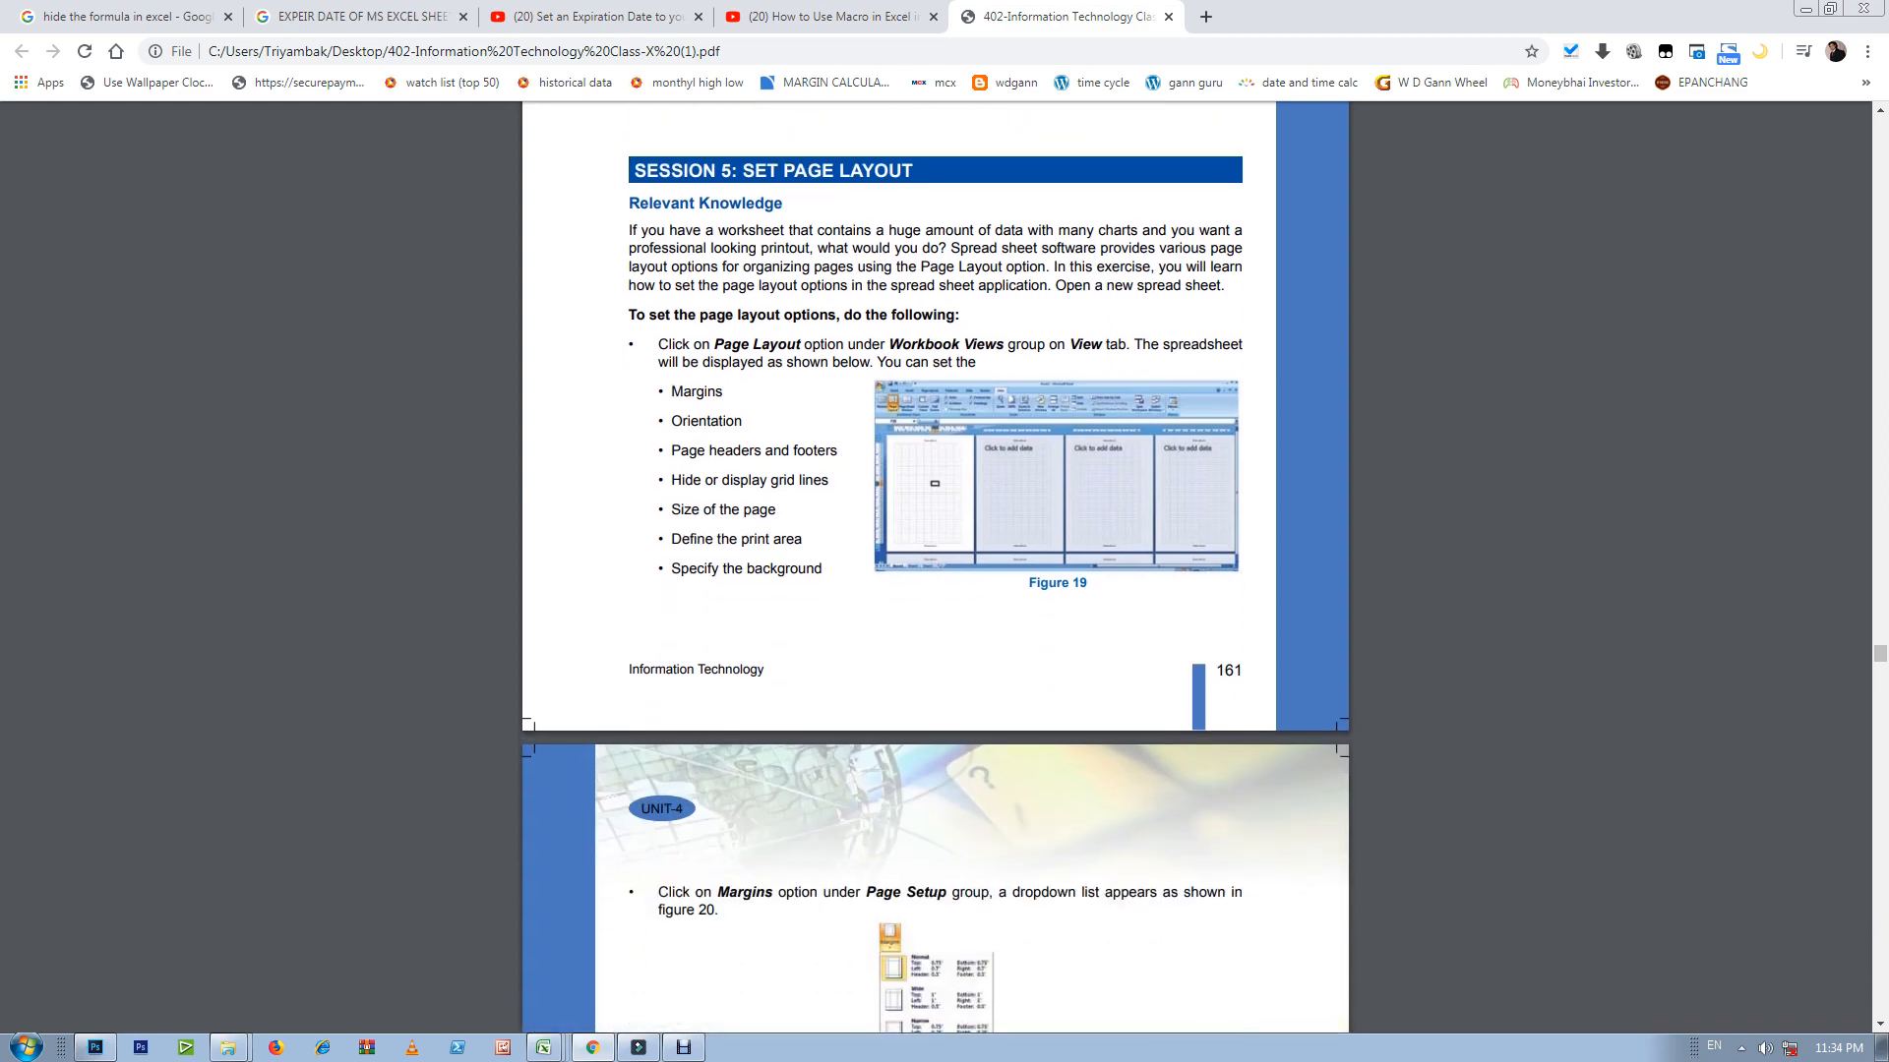
drag(672, 392, 723, 391)
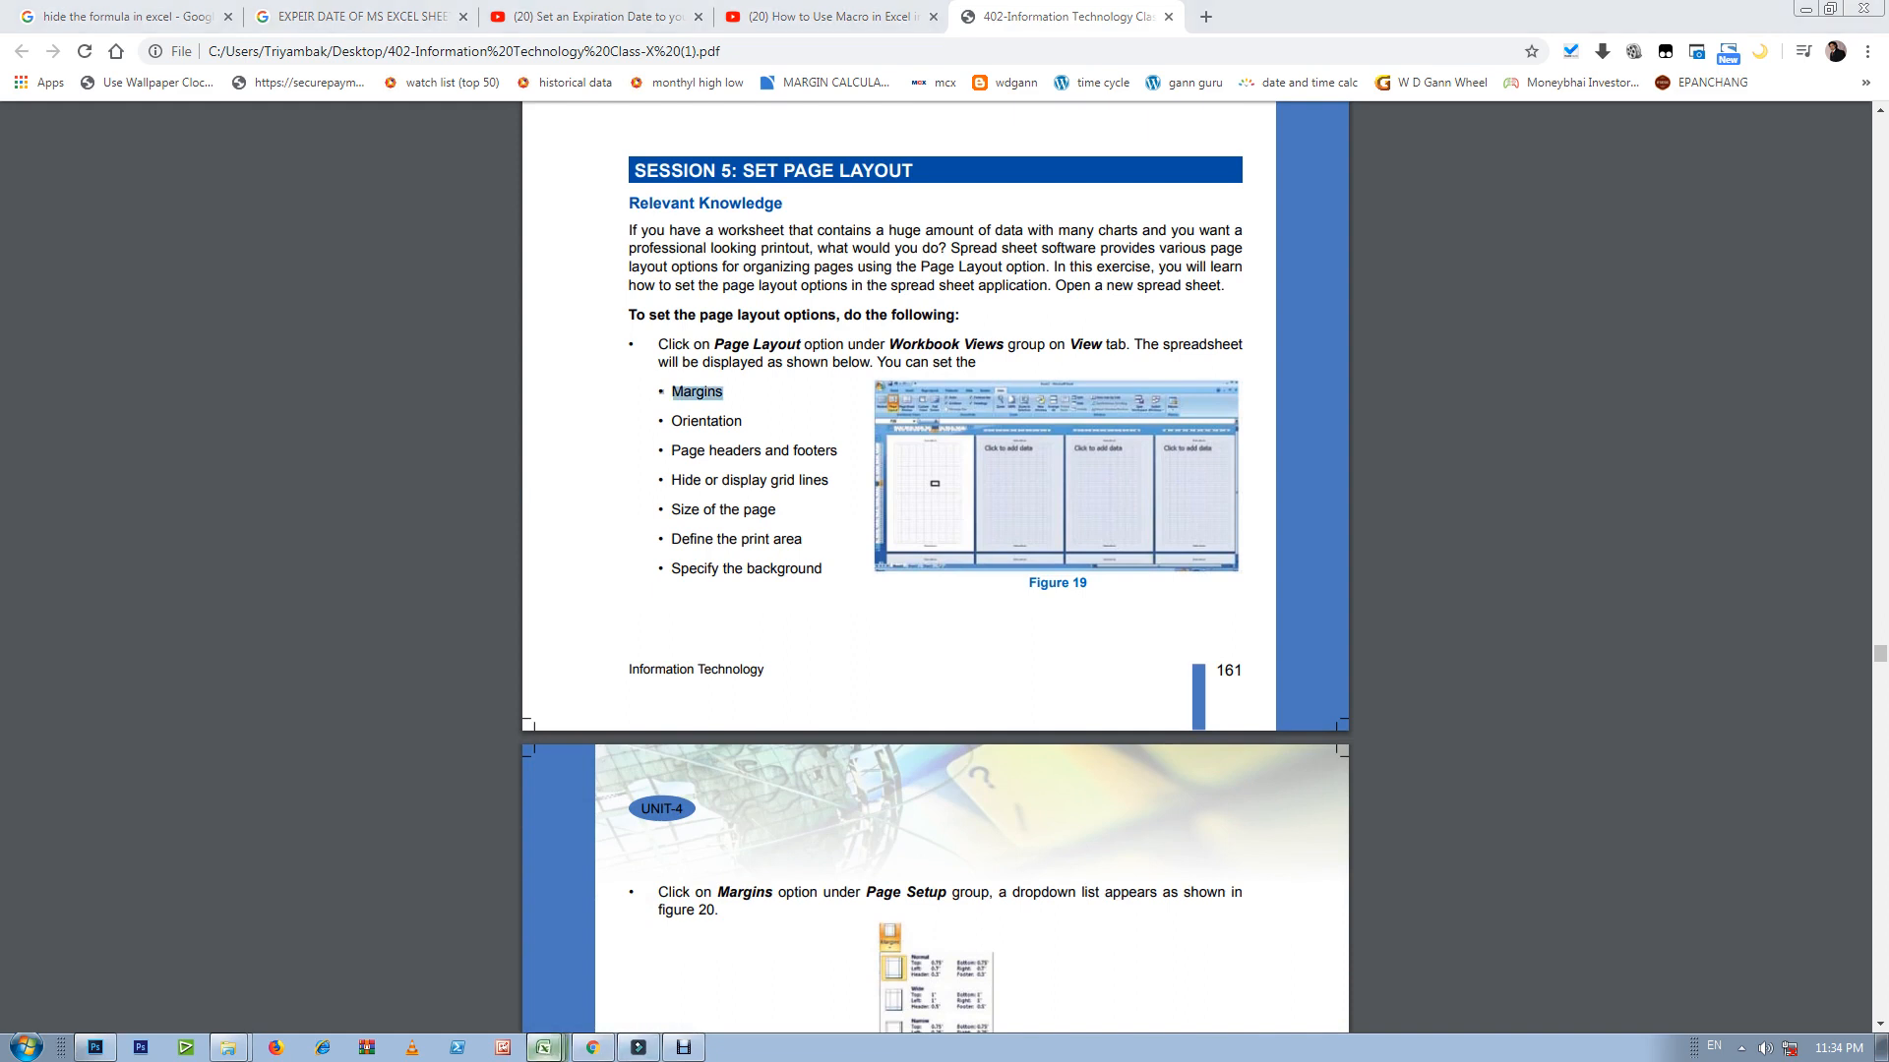
Step: Switch to Excel and apply the Normal, Wide and Narrow margin presets to Sheet1 in turn, ending on Narrow
click(543, 1047)
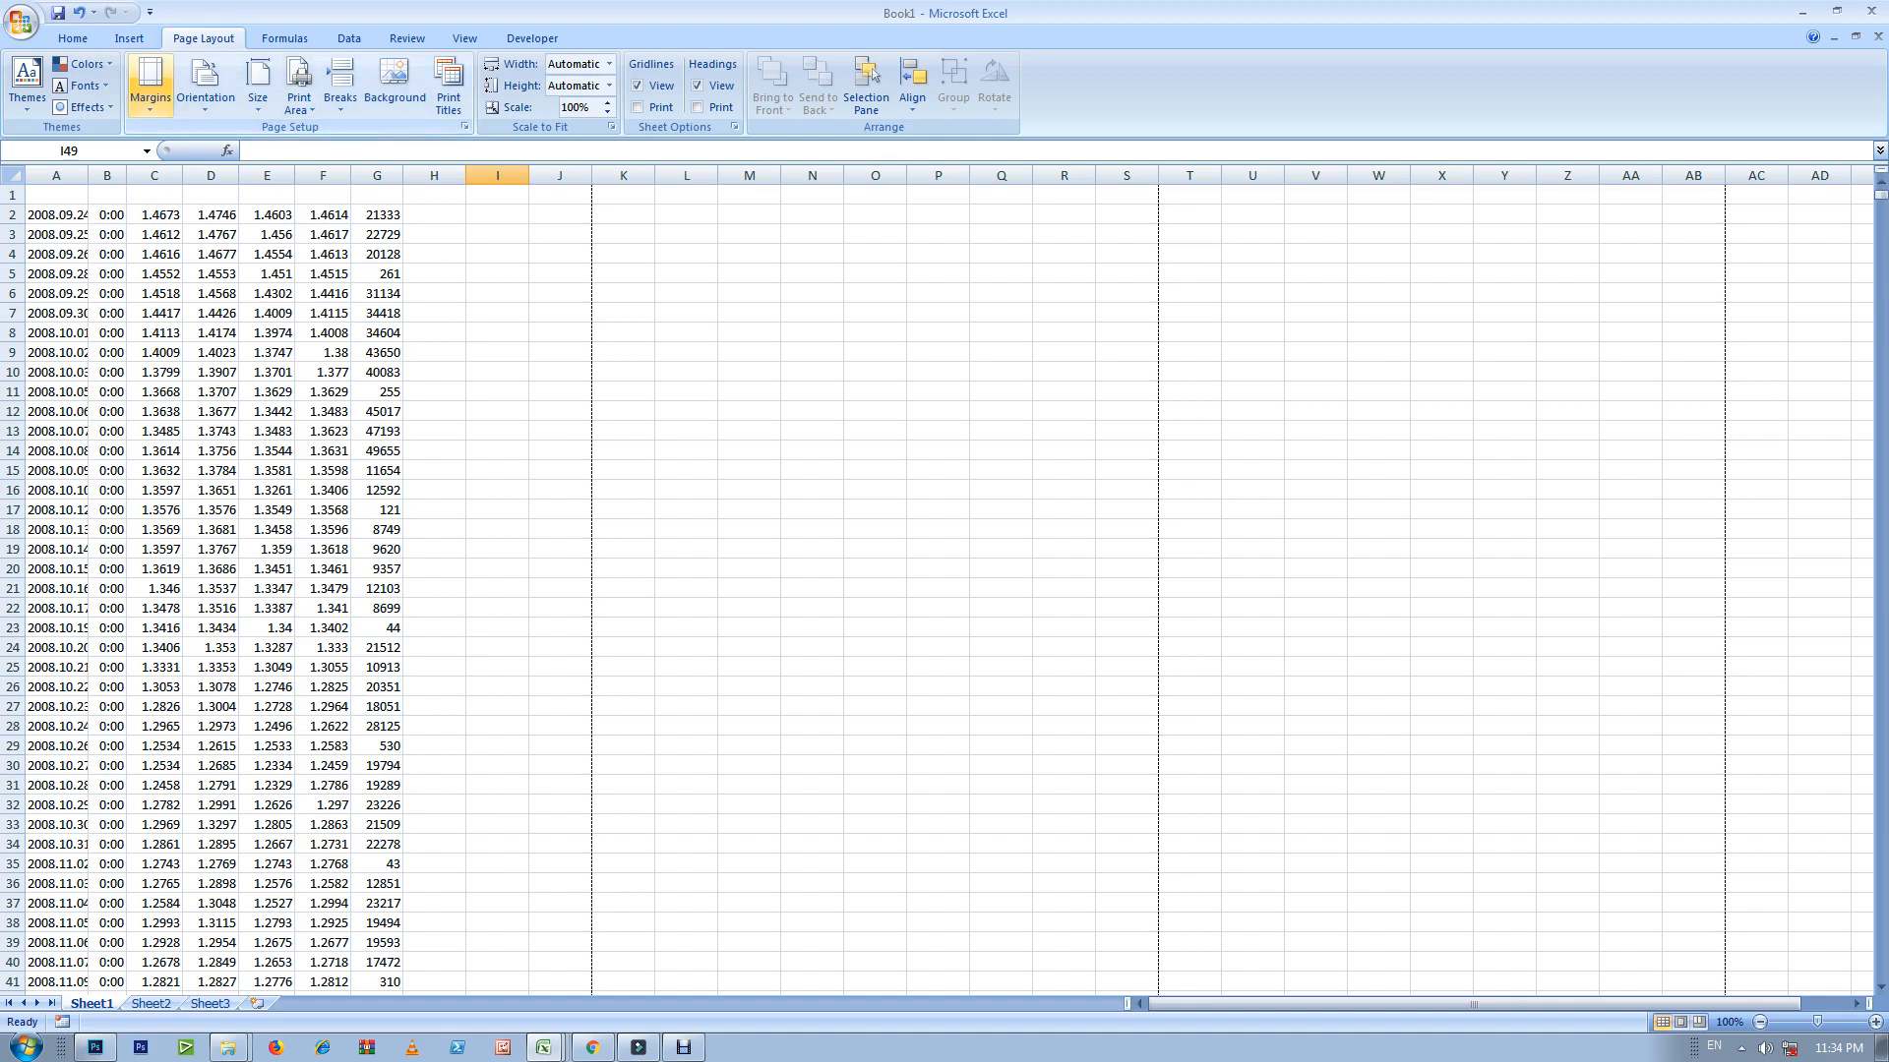
click(149, 83)
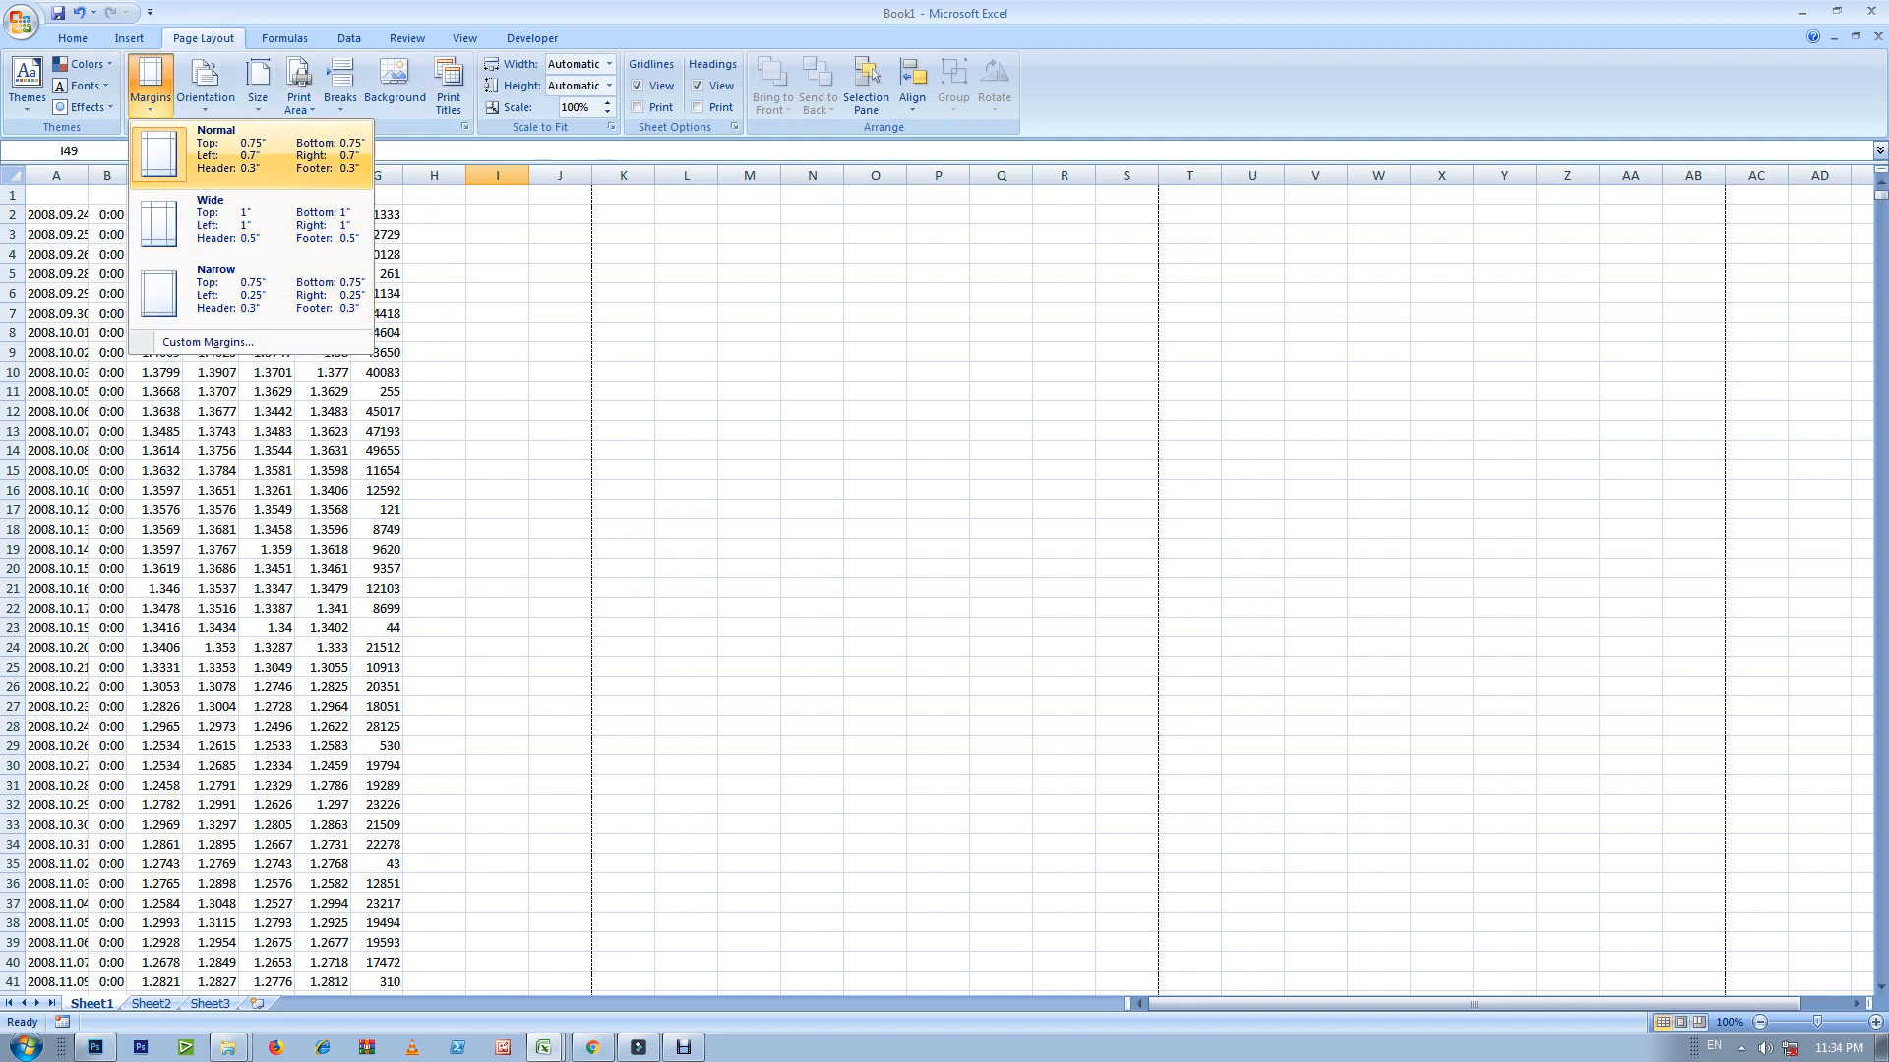
click(229, 154)
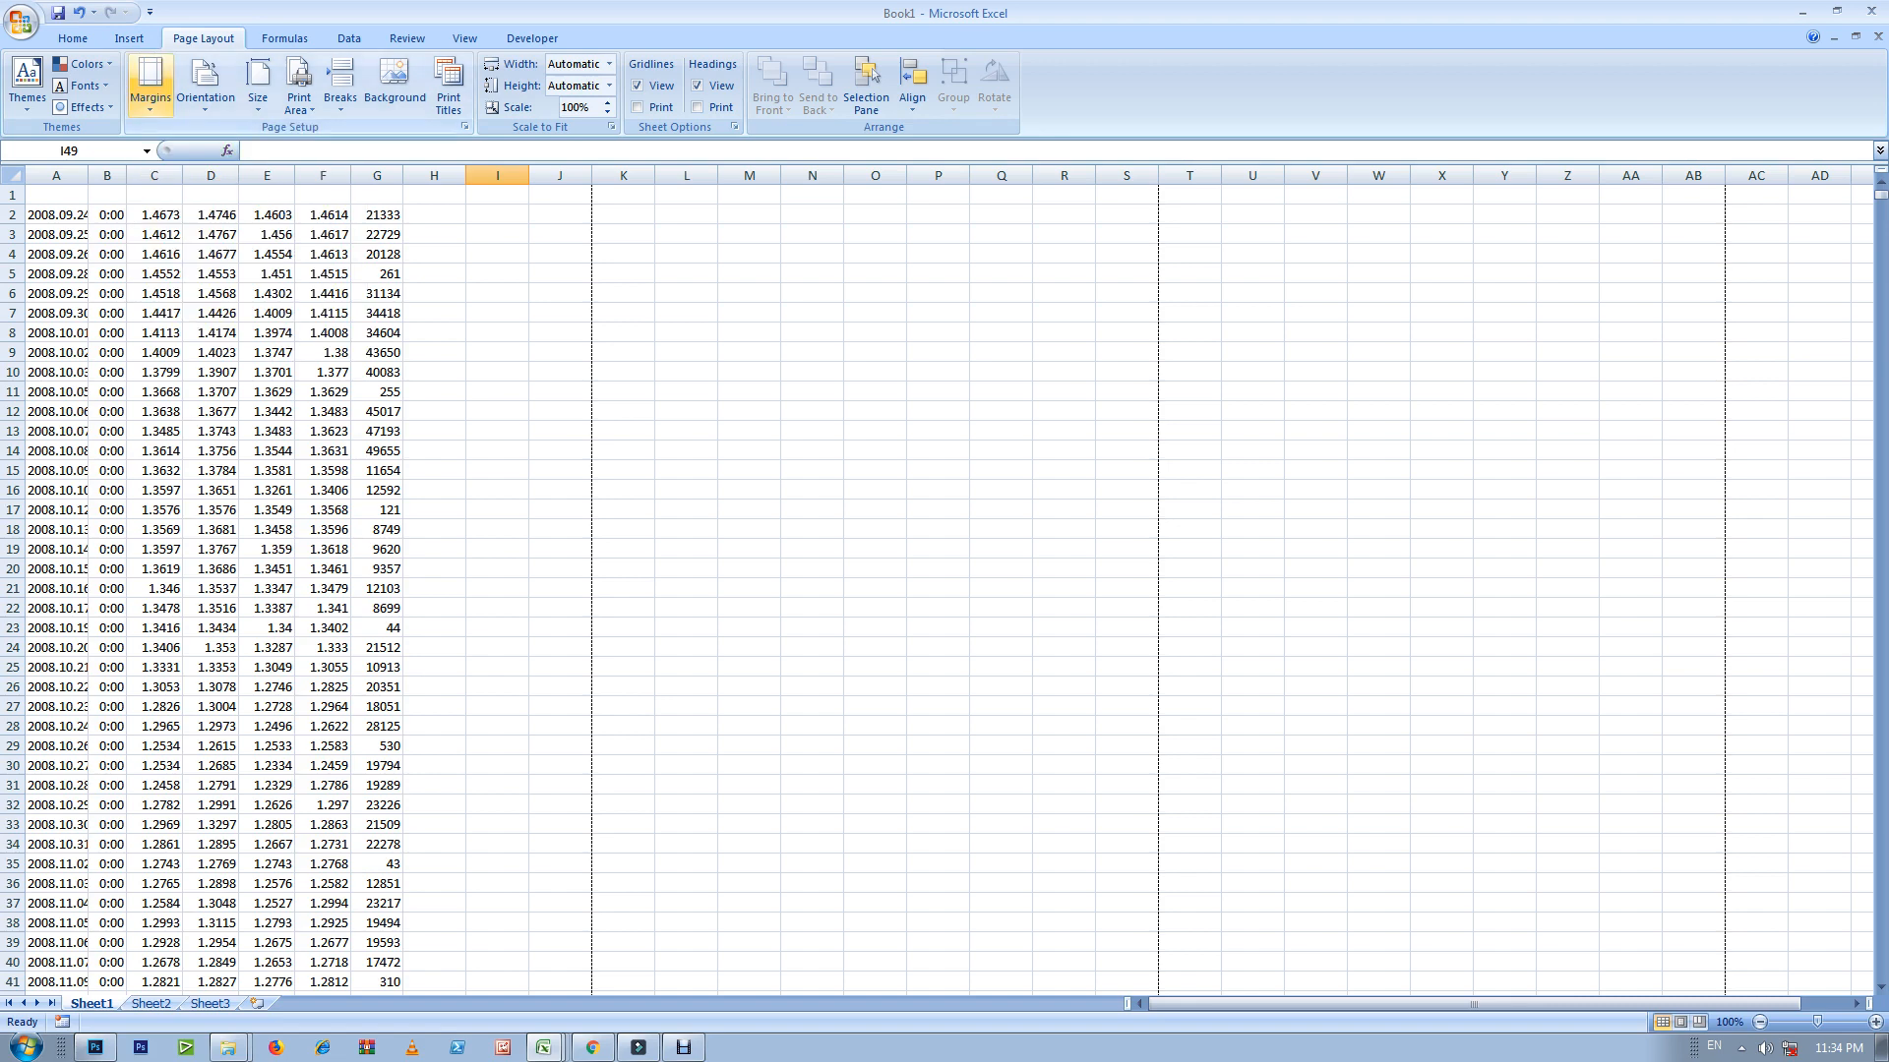
click(149, 85)
click(229, 221)
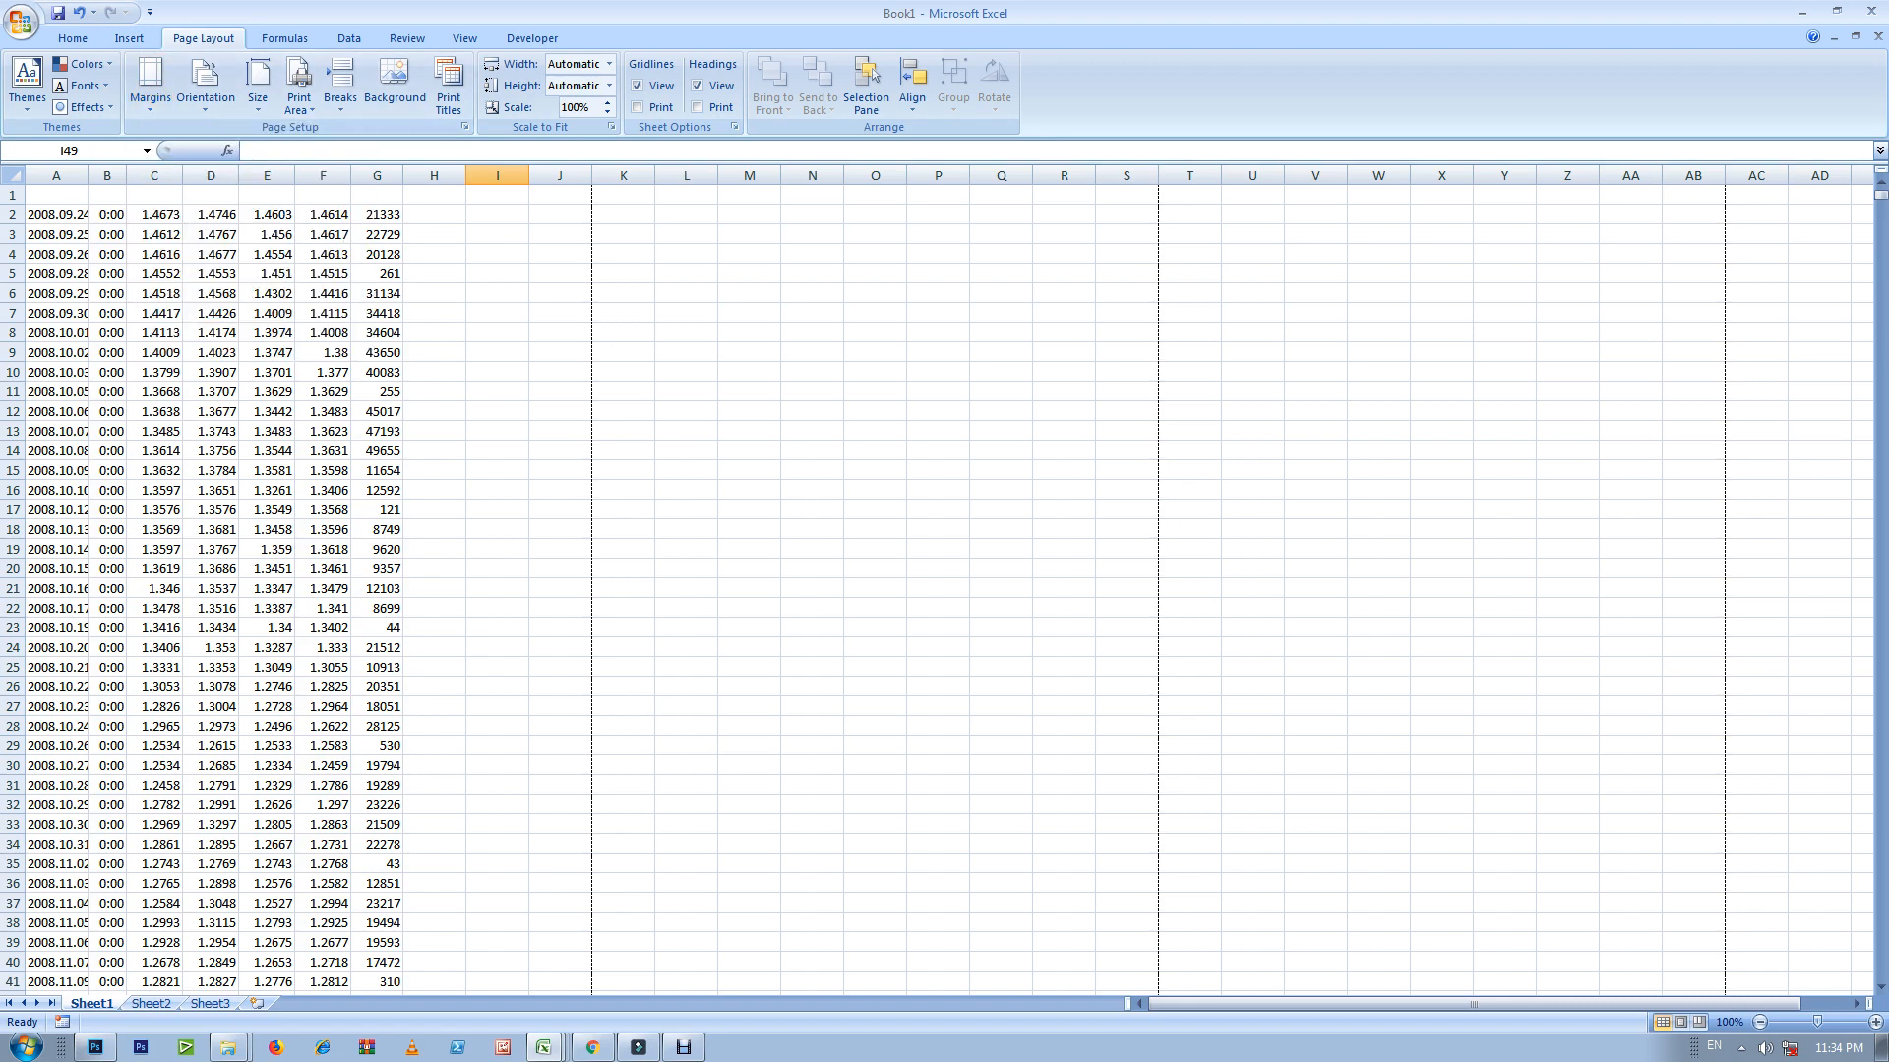
click(149, 85)
click(230, 291)
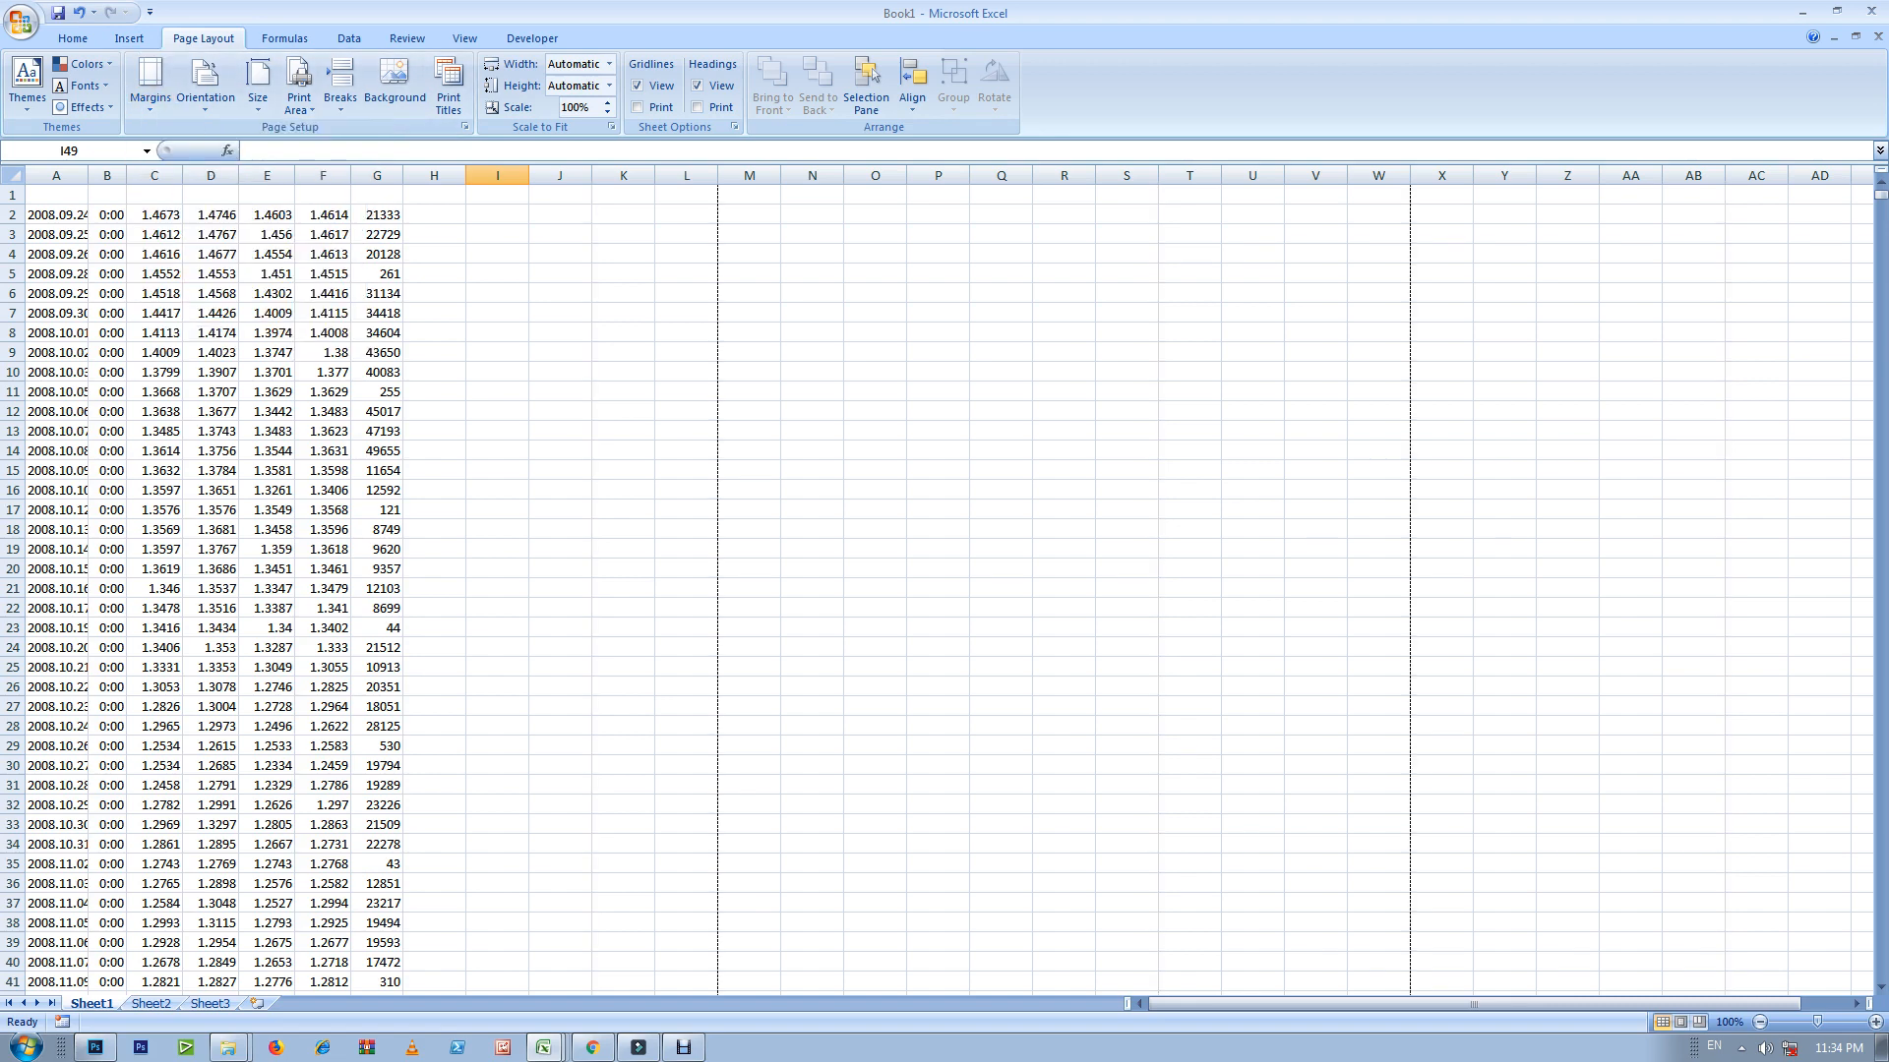
Step: Show the margin guides in print preview, move the left margin to about 1.94 and the right margin to about 1.07 inches, and close the preview
click(149, 85)
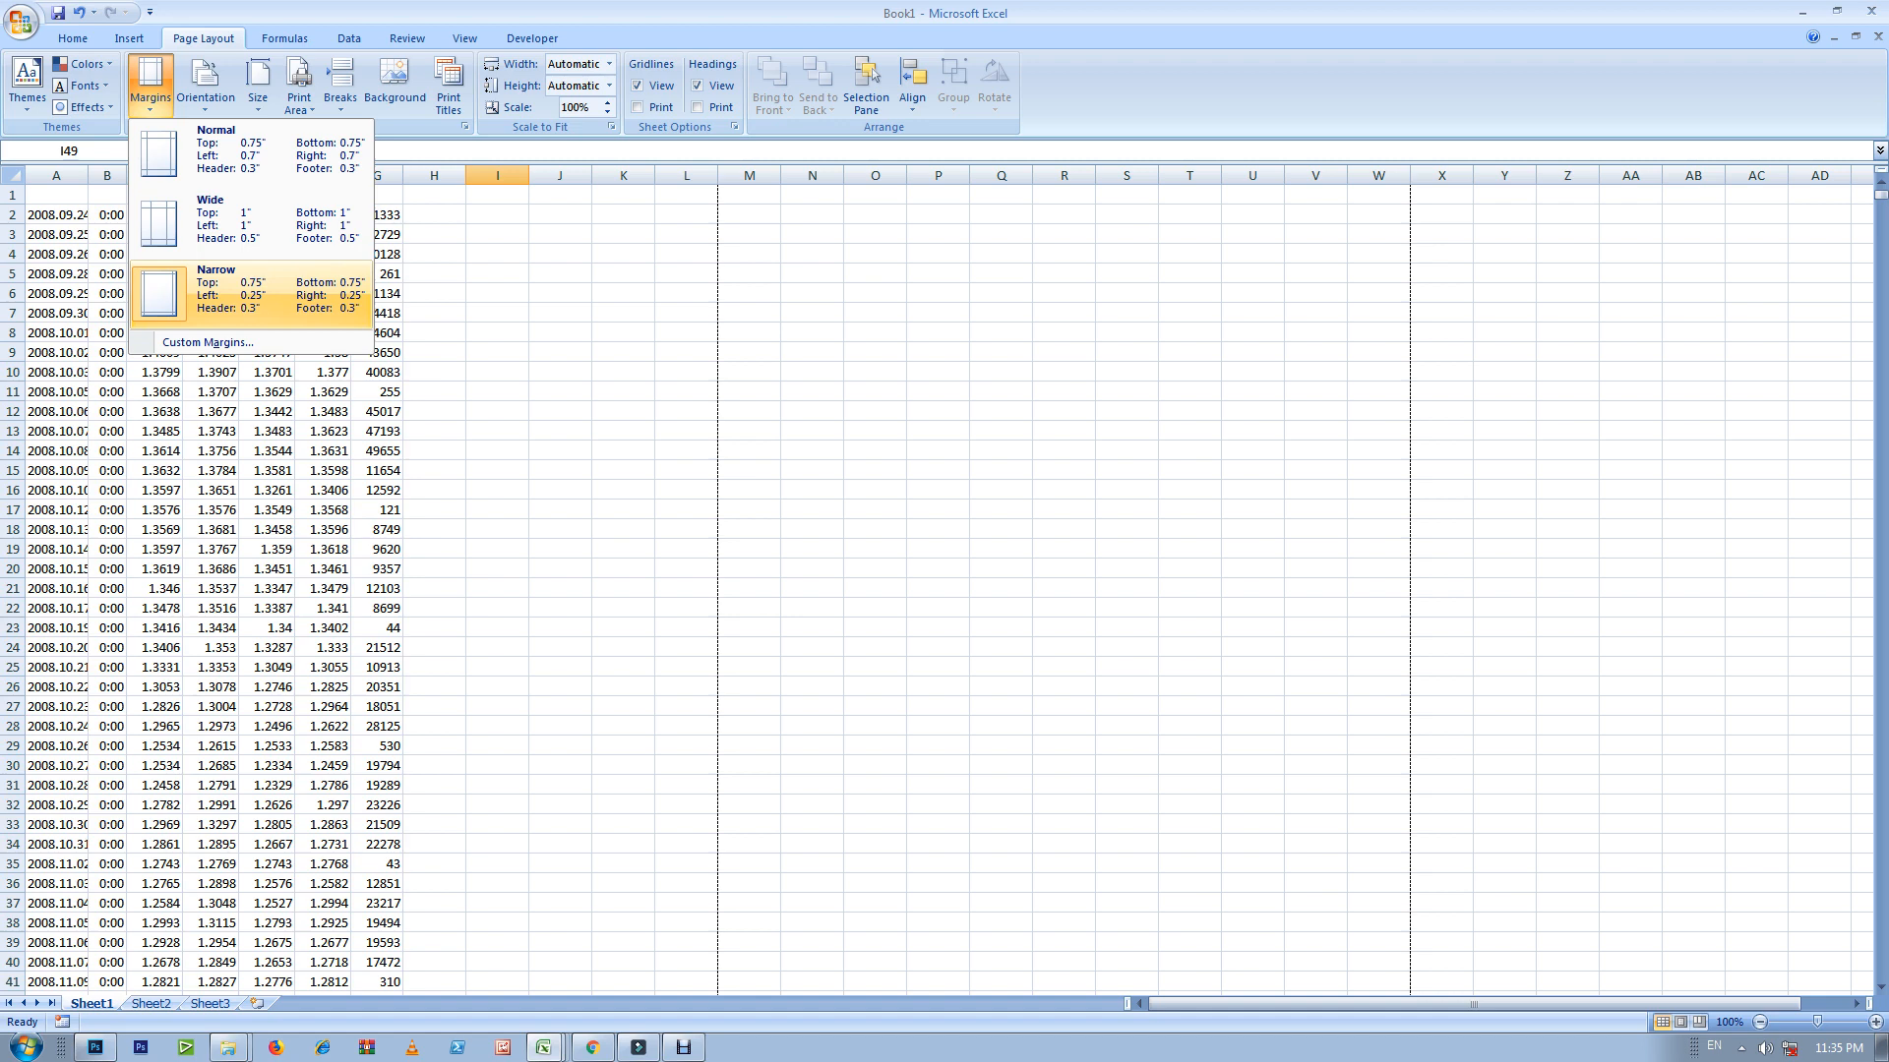
click(21, 21)
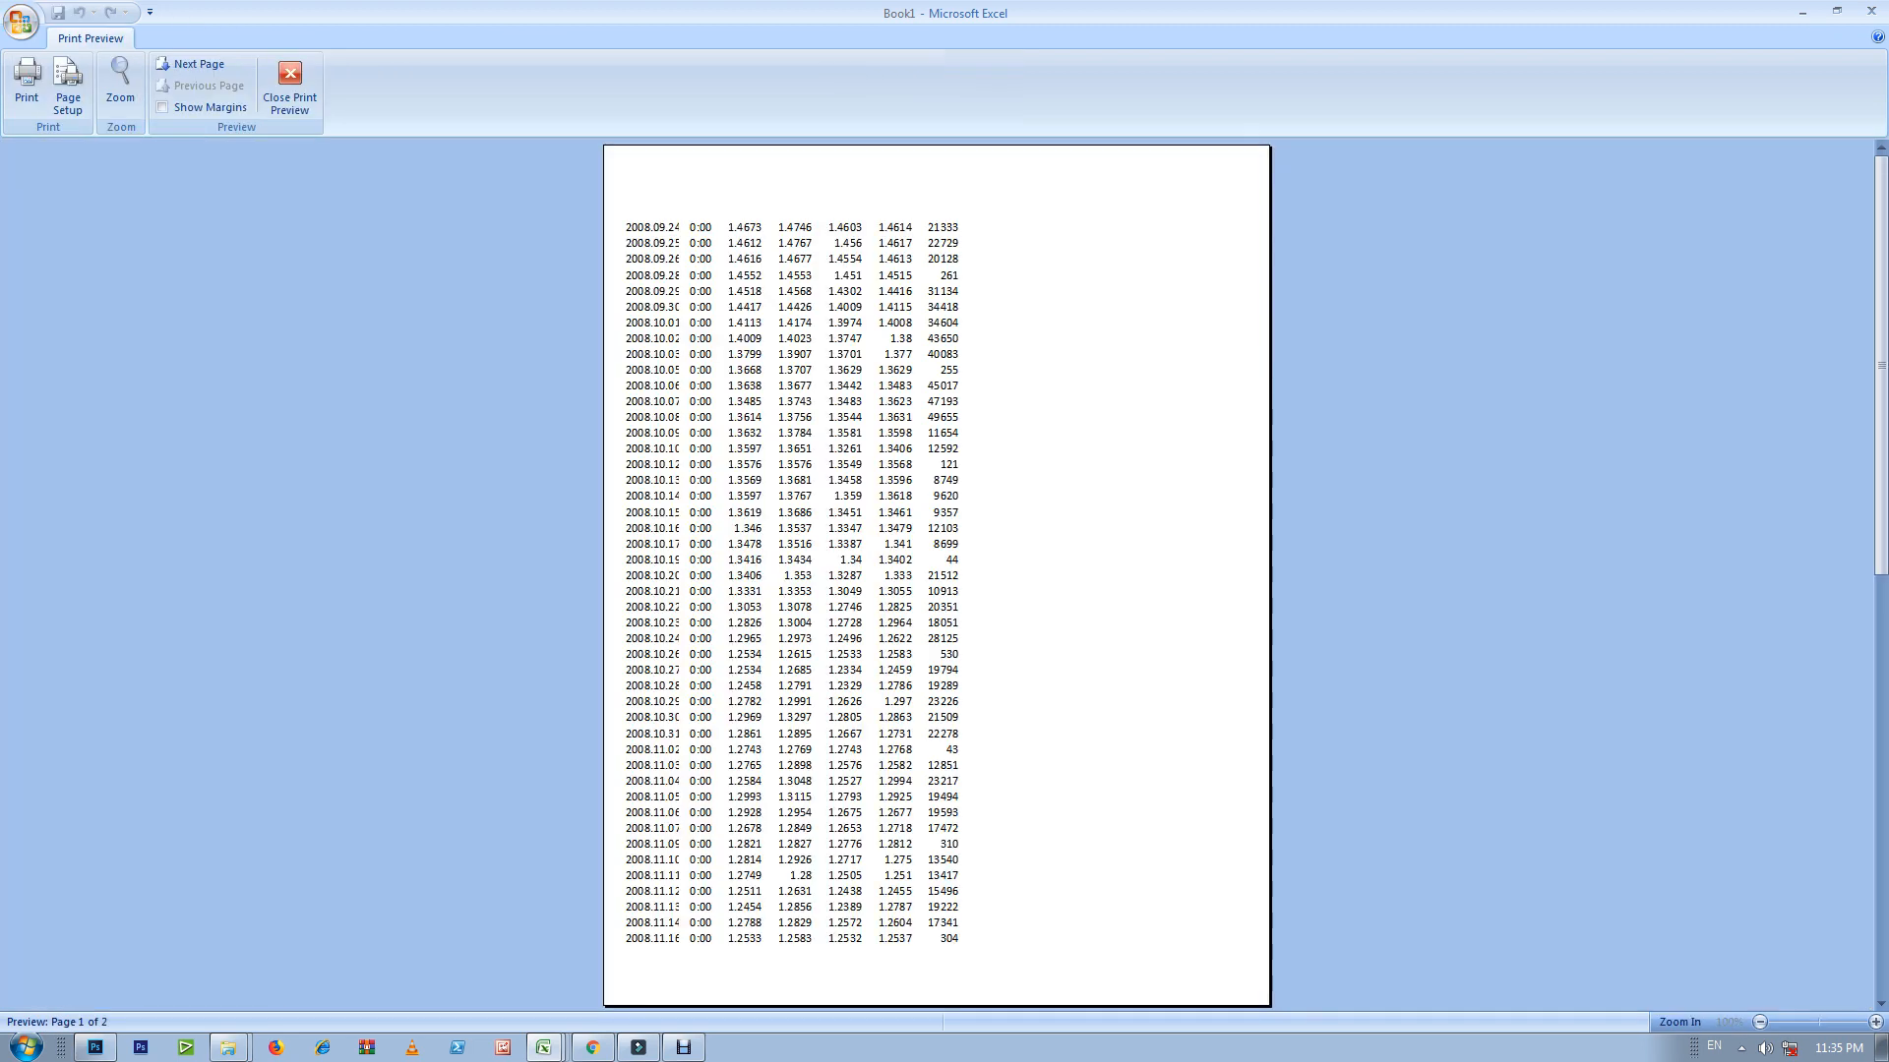
click(163, 107)
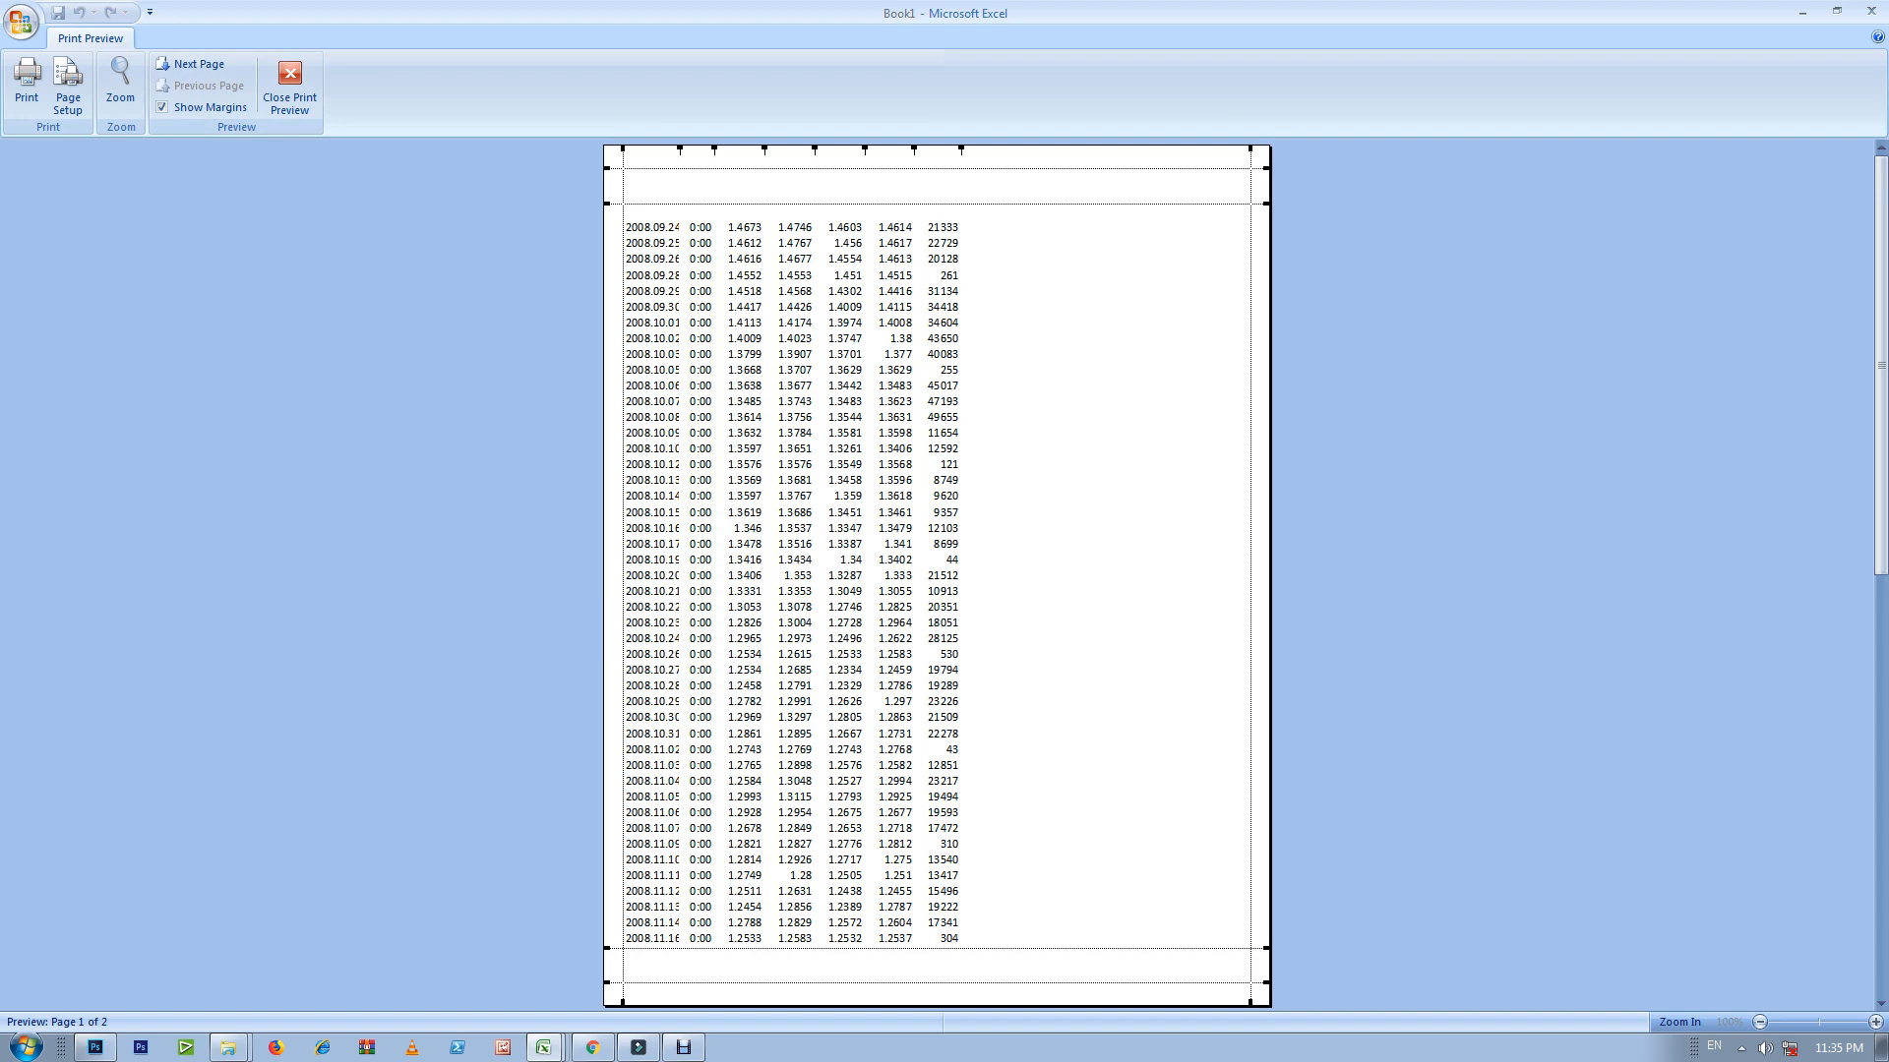
drag(623, 149, 711, 148)
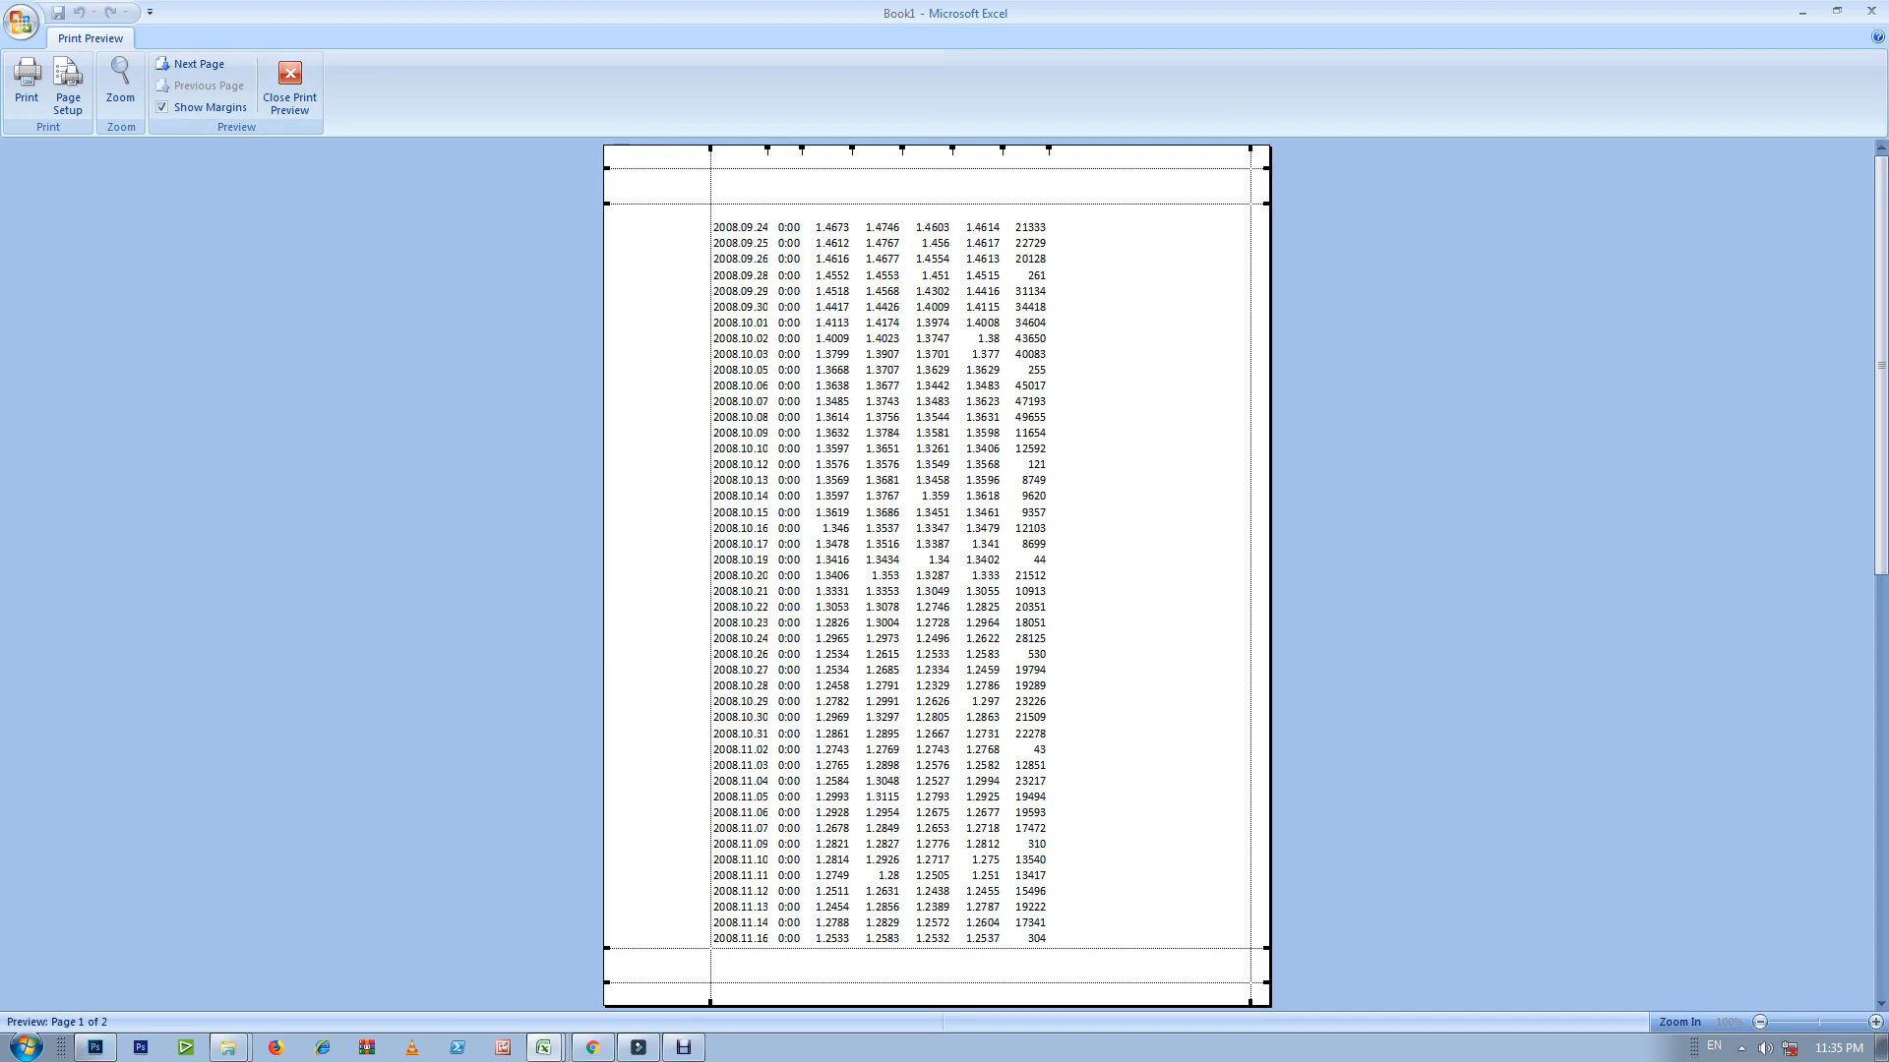
drag(1251, 149, 1209, 148)
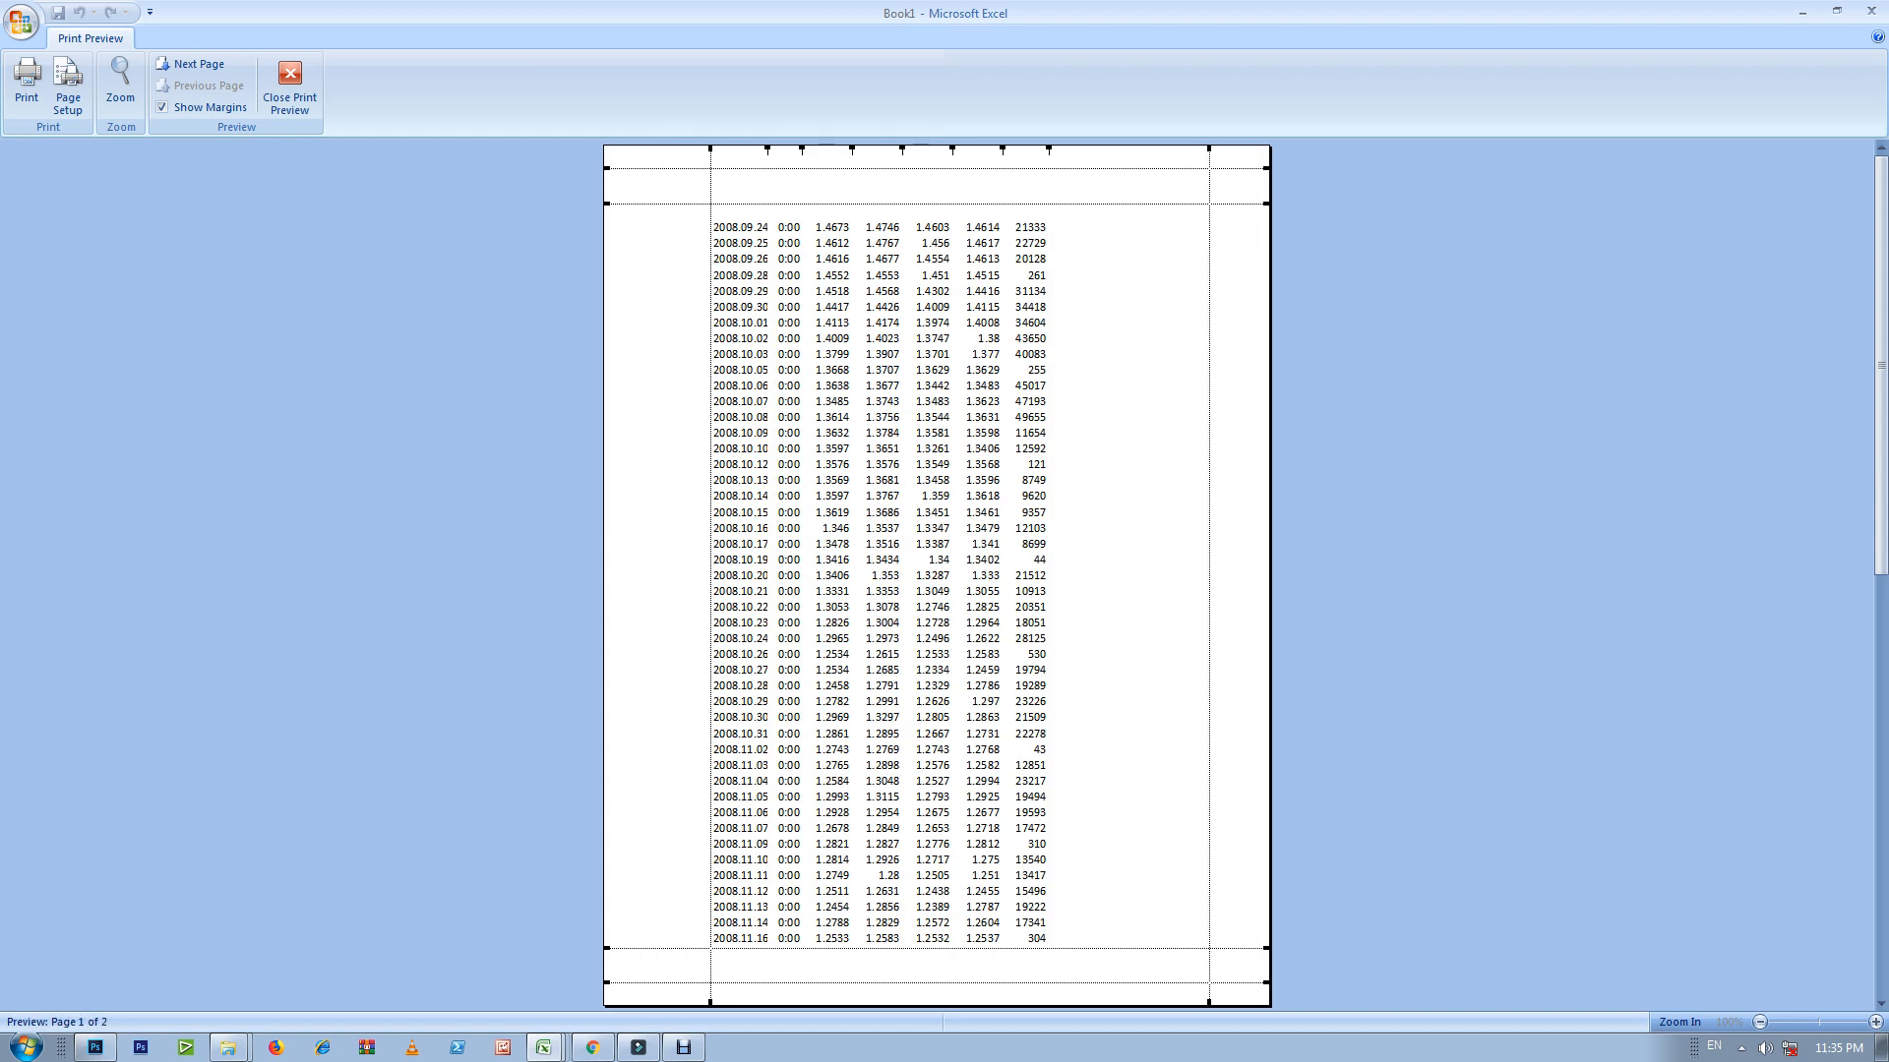
drag(710, 149, 782, 149)
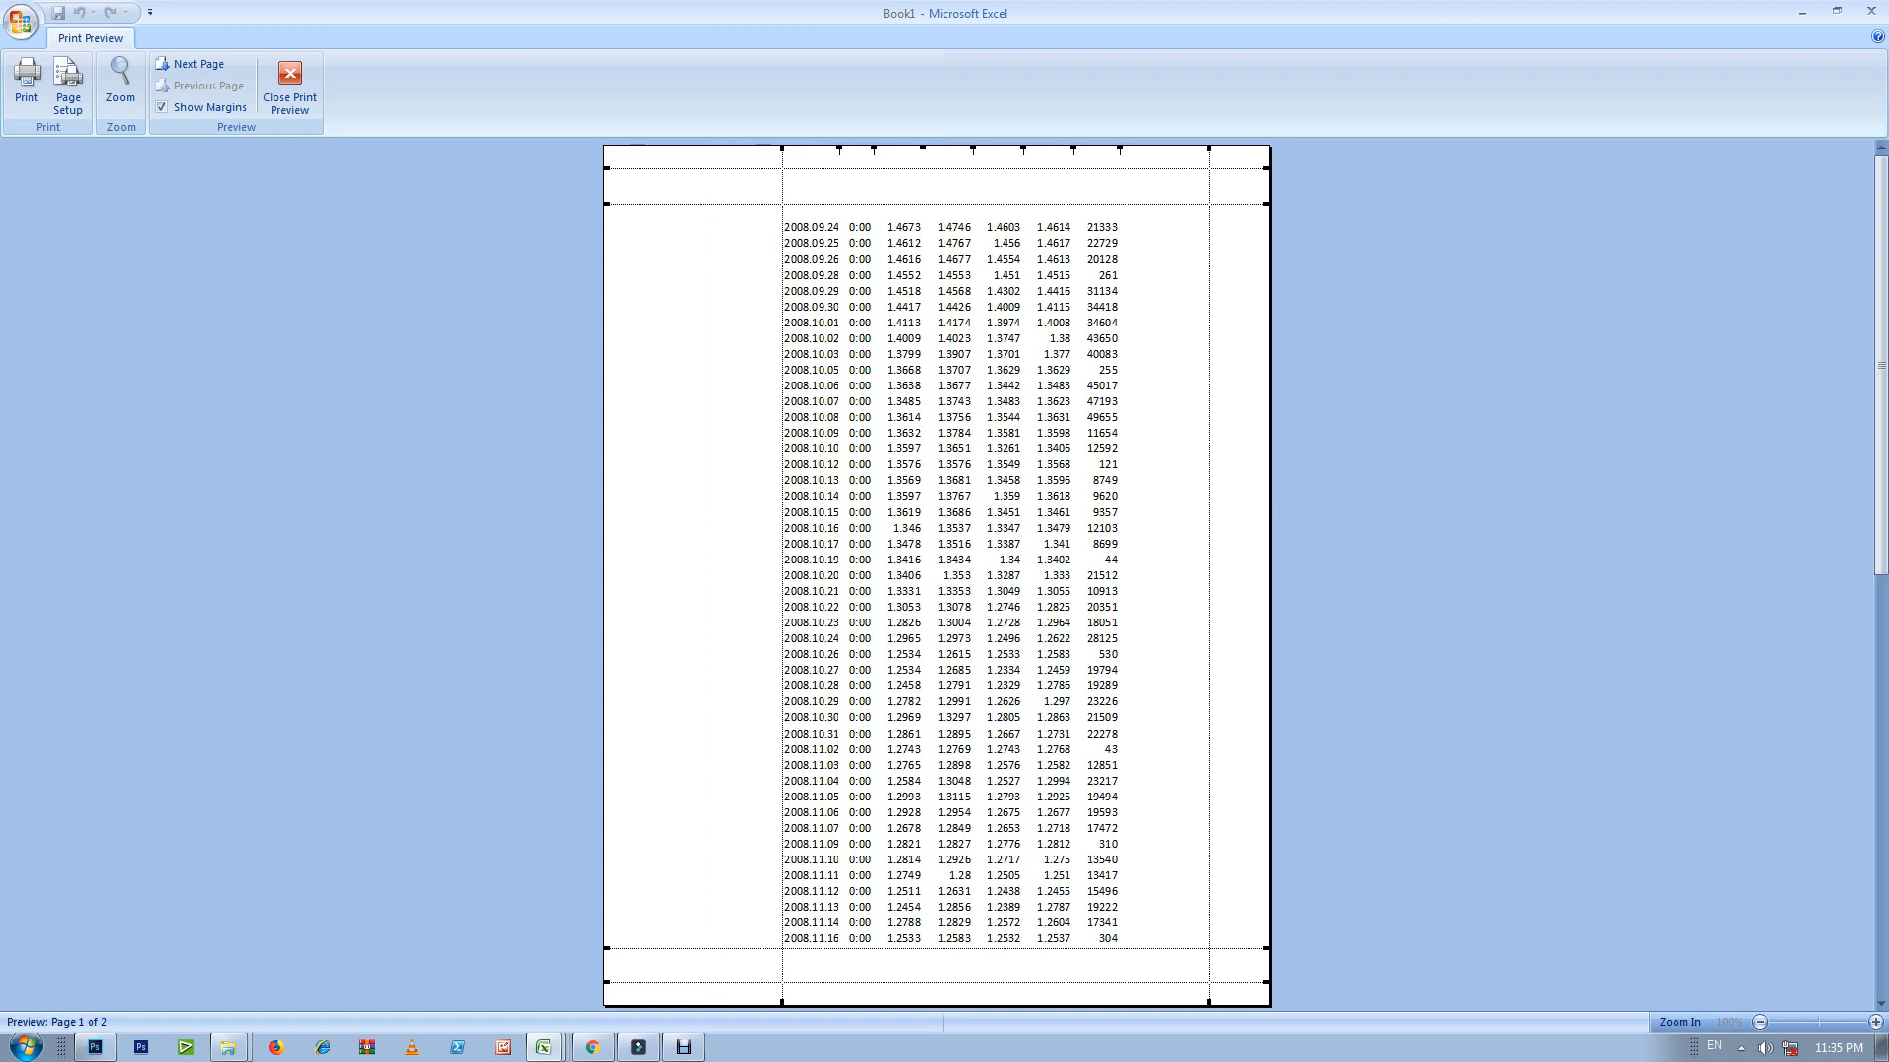
drag(782, 148, 755, 148)
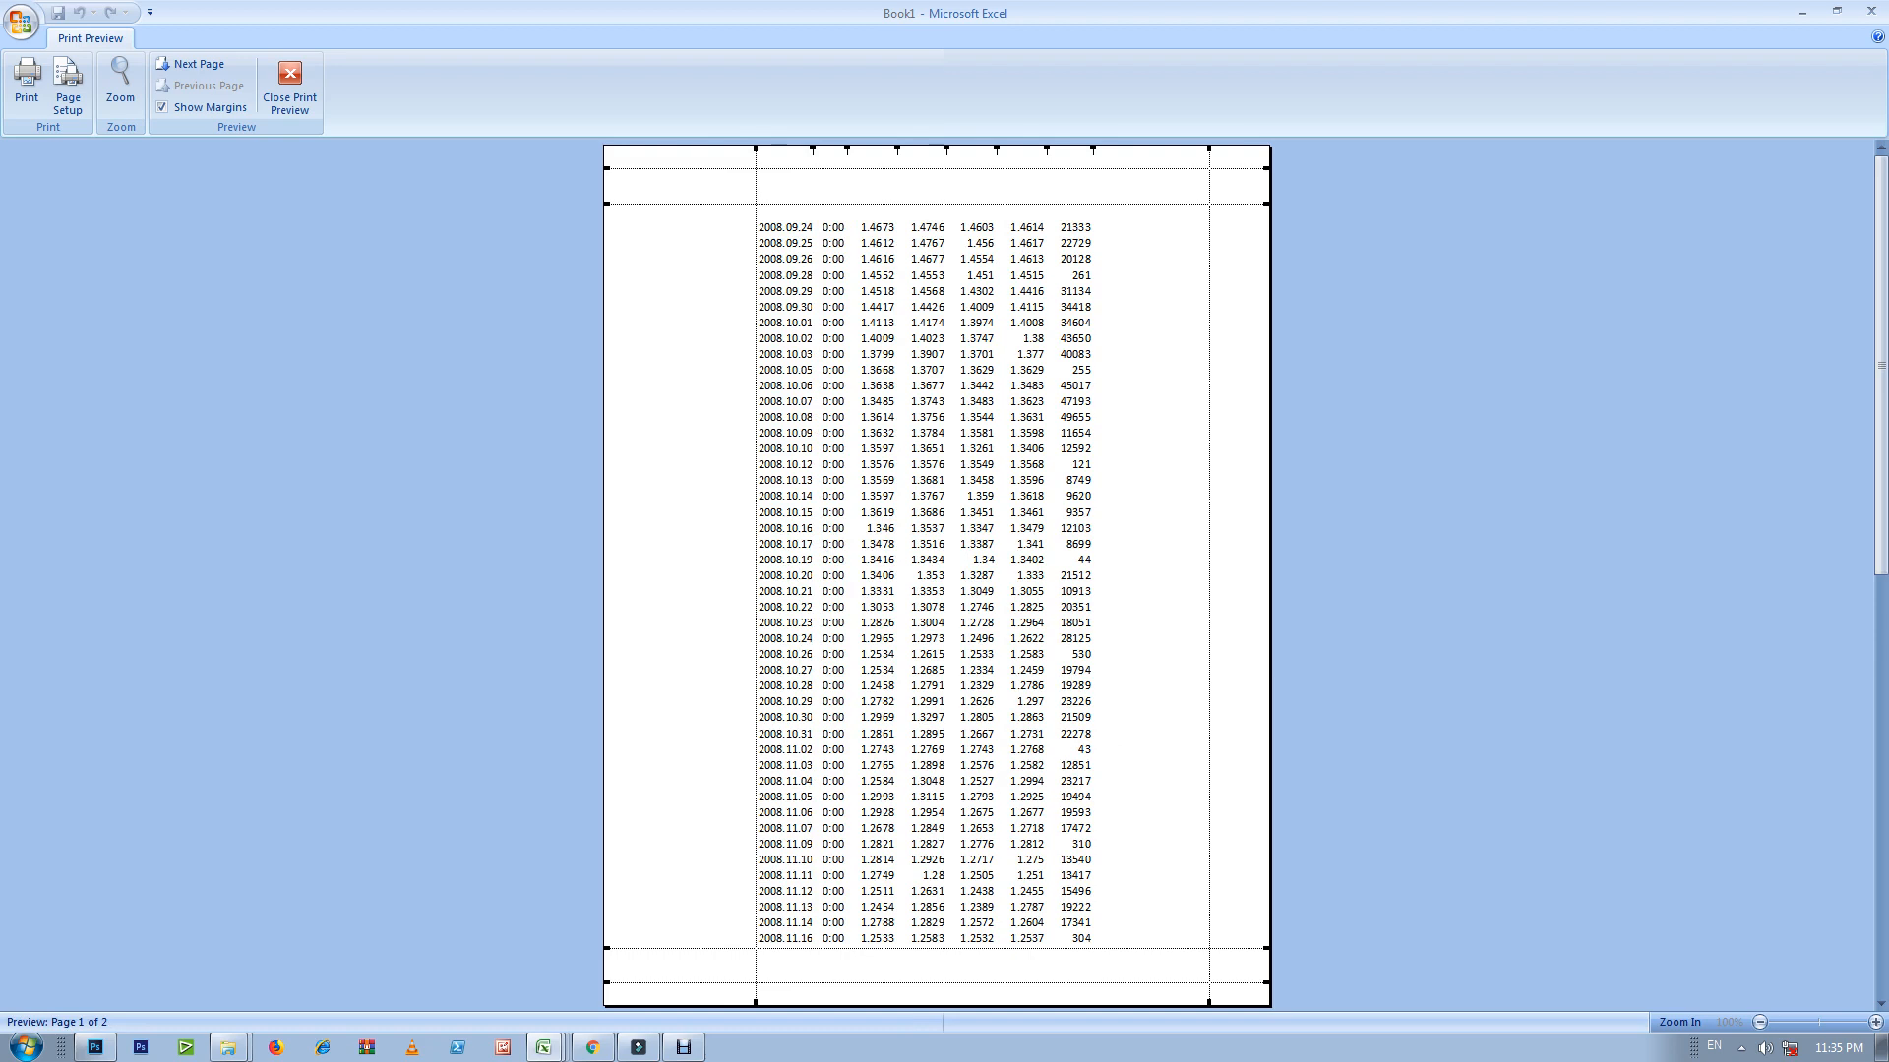
drag(1208, 148, 1185, 149)
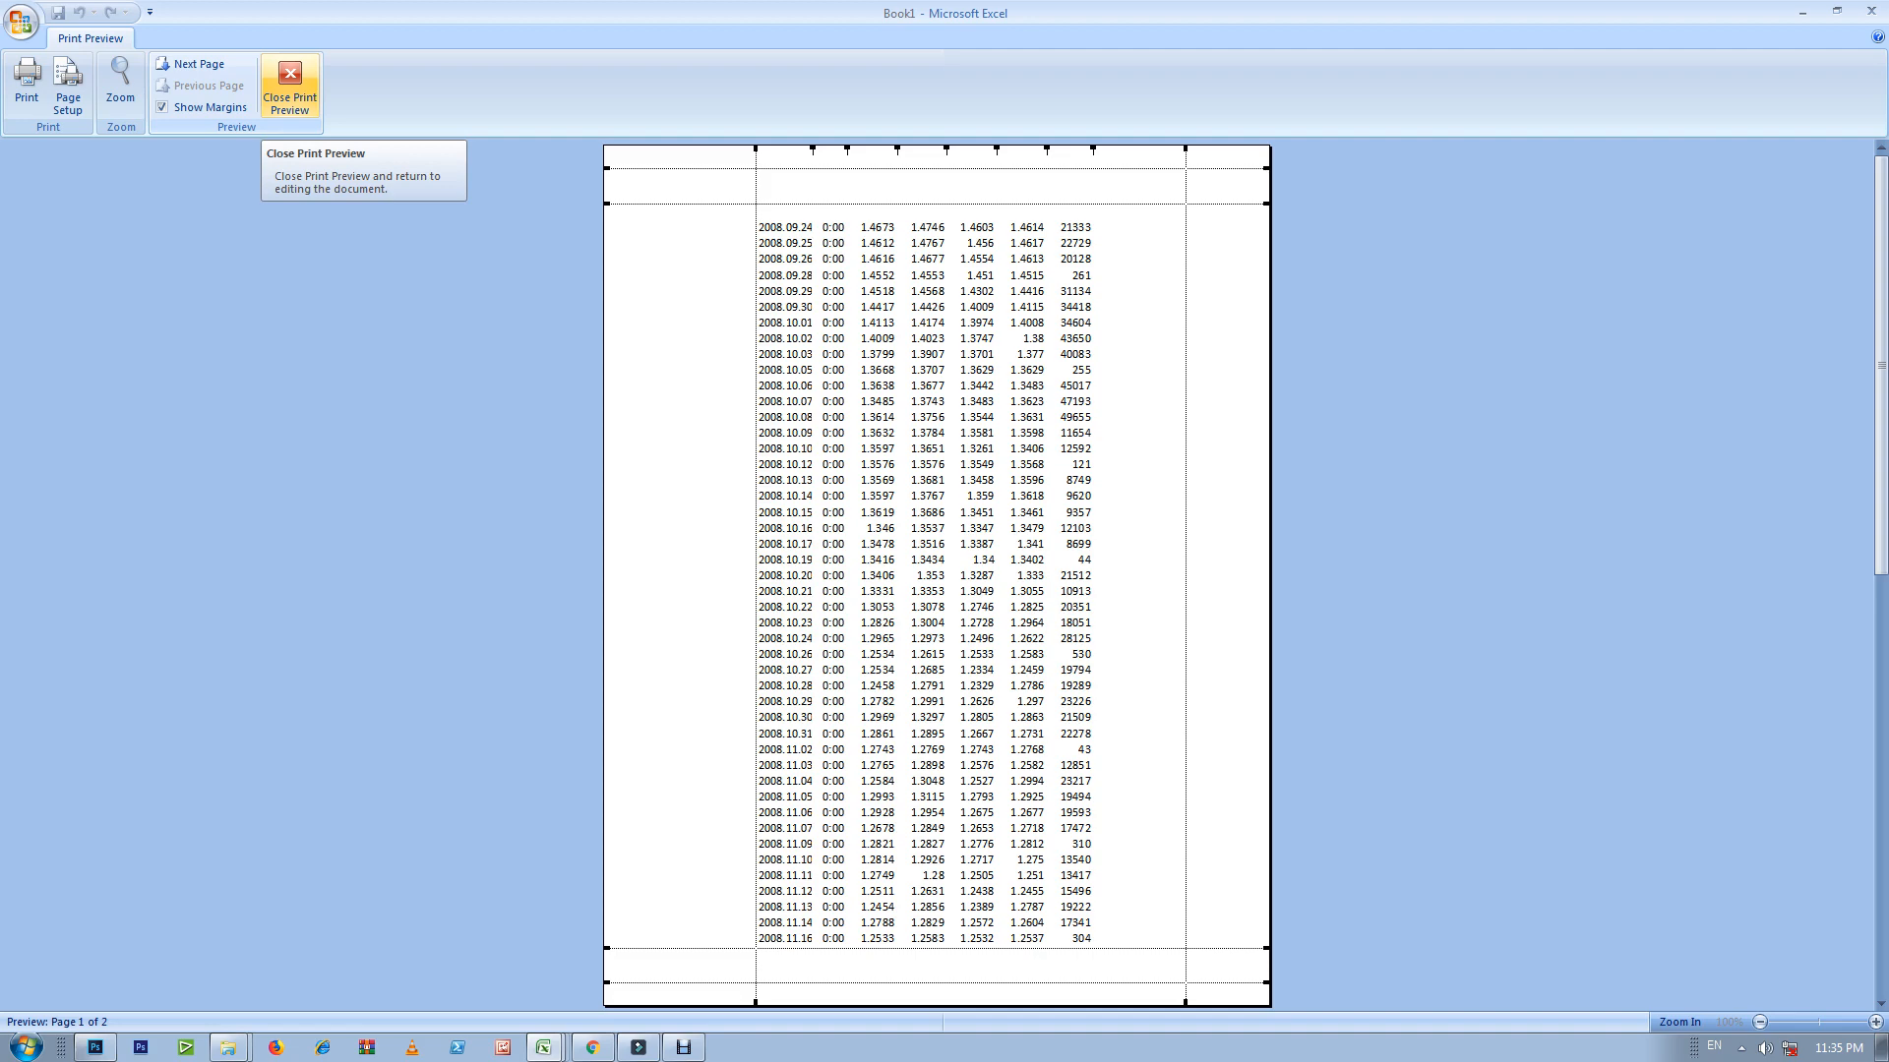
click(290, 86)
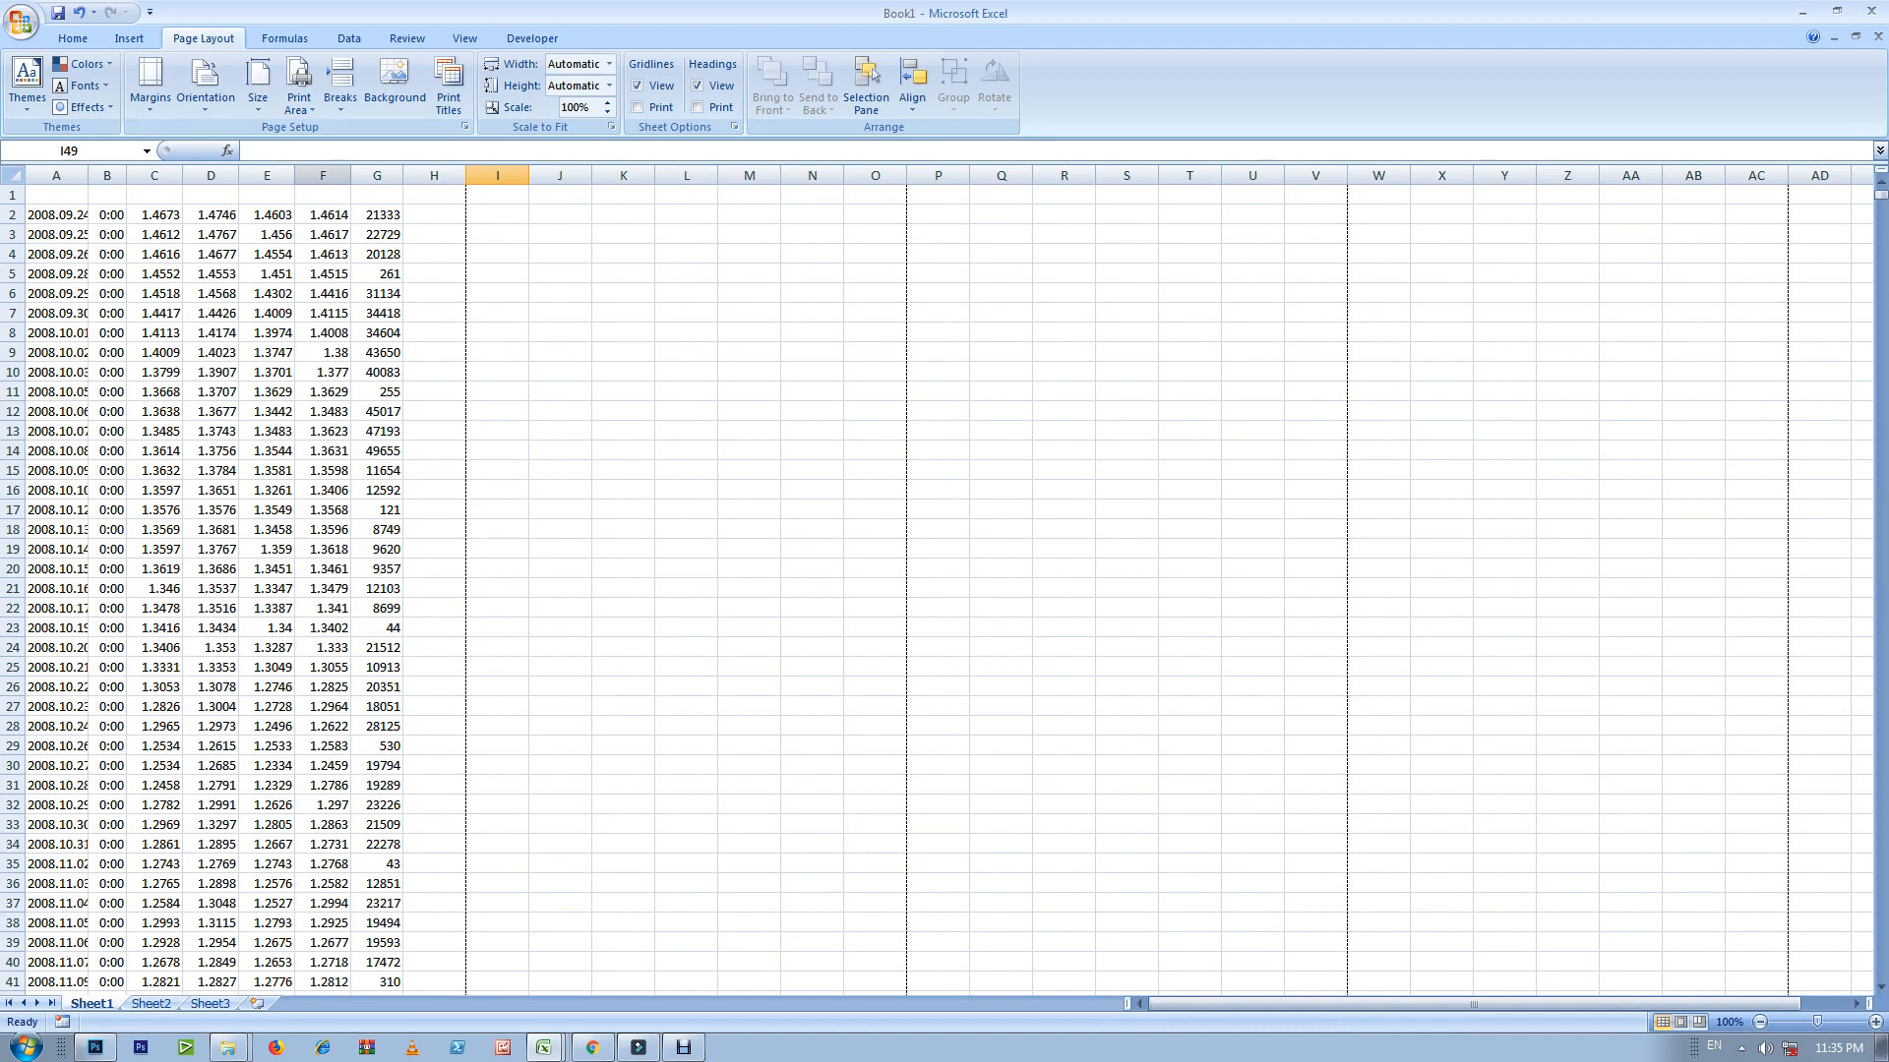
Step: Set custom margins for Sheet1: top 1, bottom 1, left 2 and right 2 inches
click(149, 84)
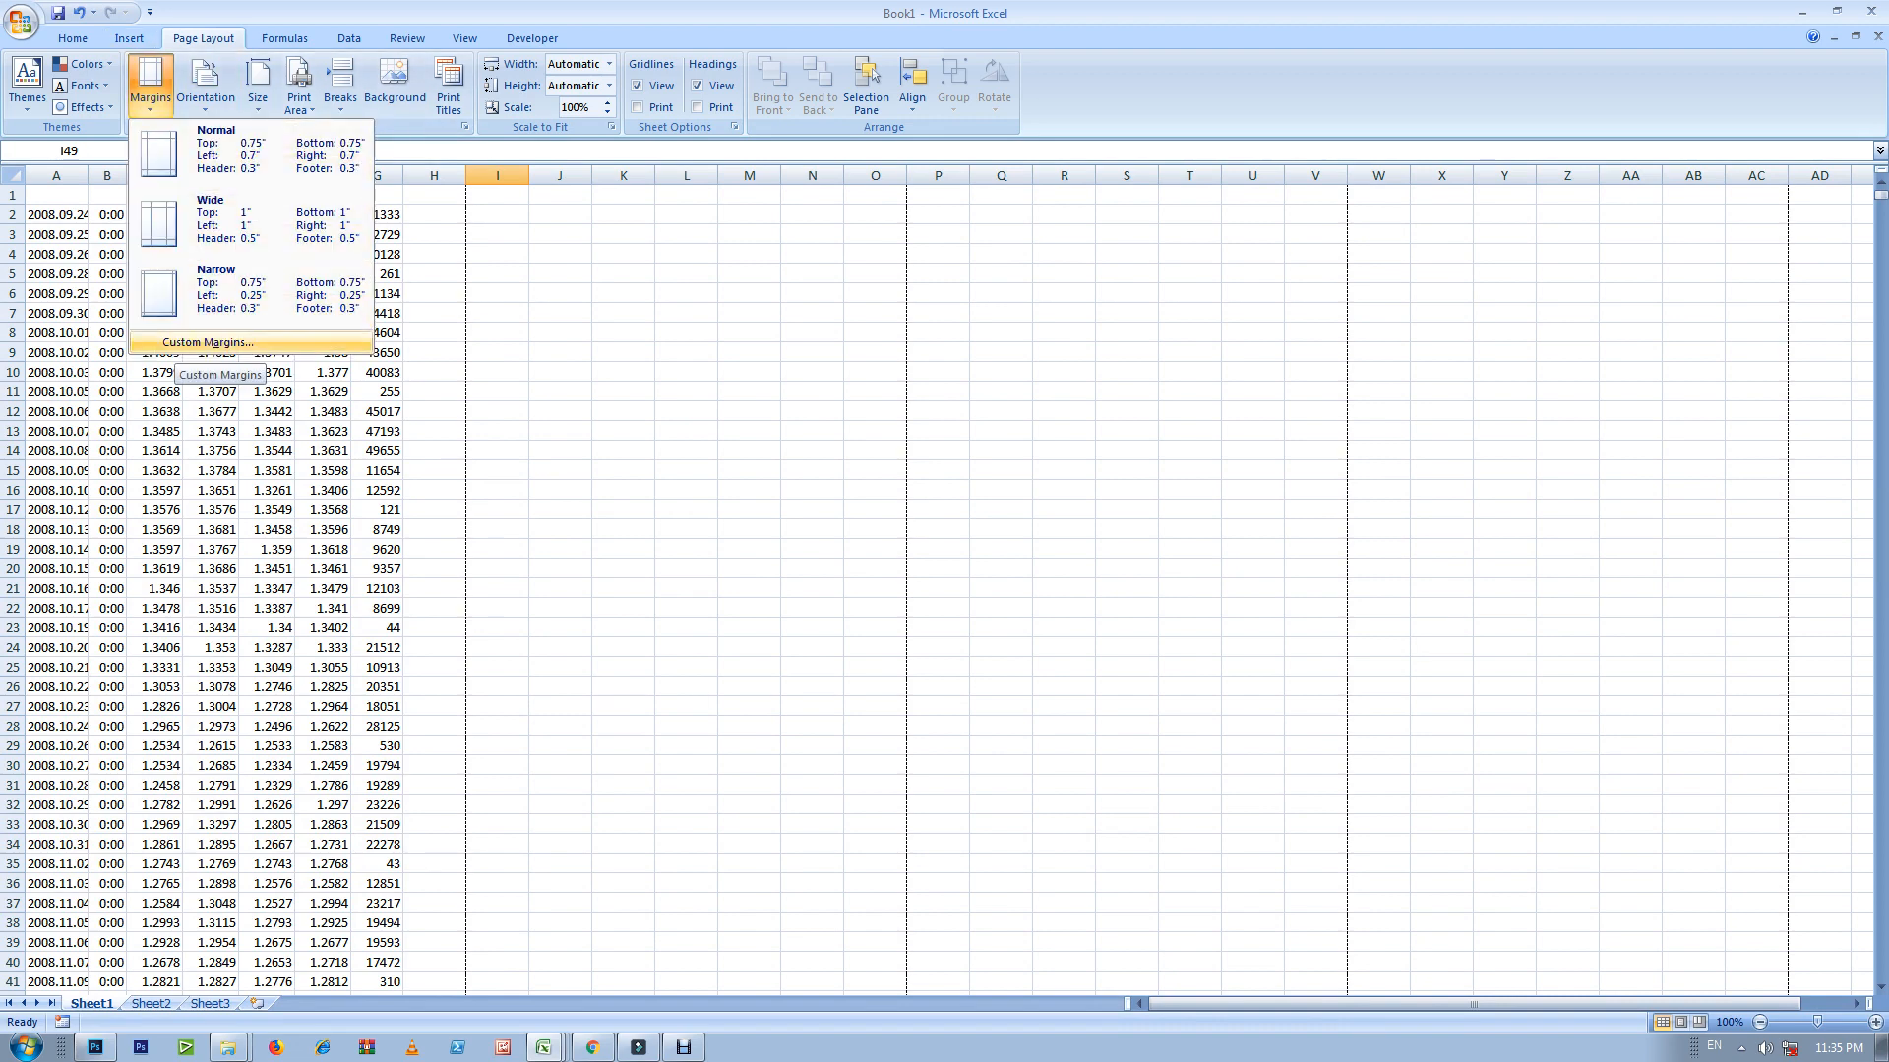
click(208, 342)
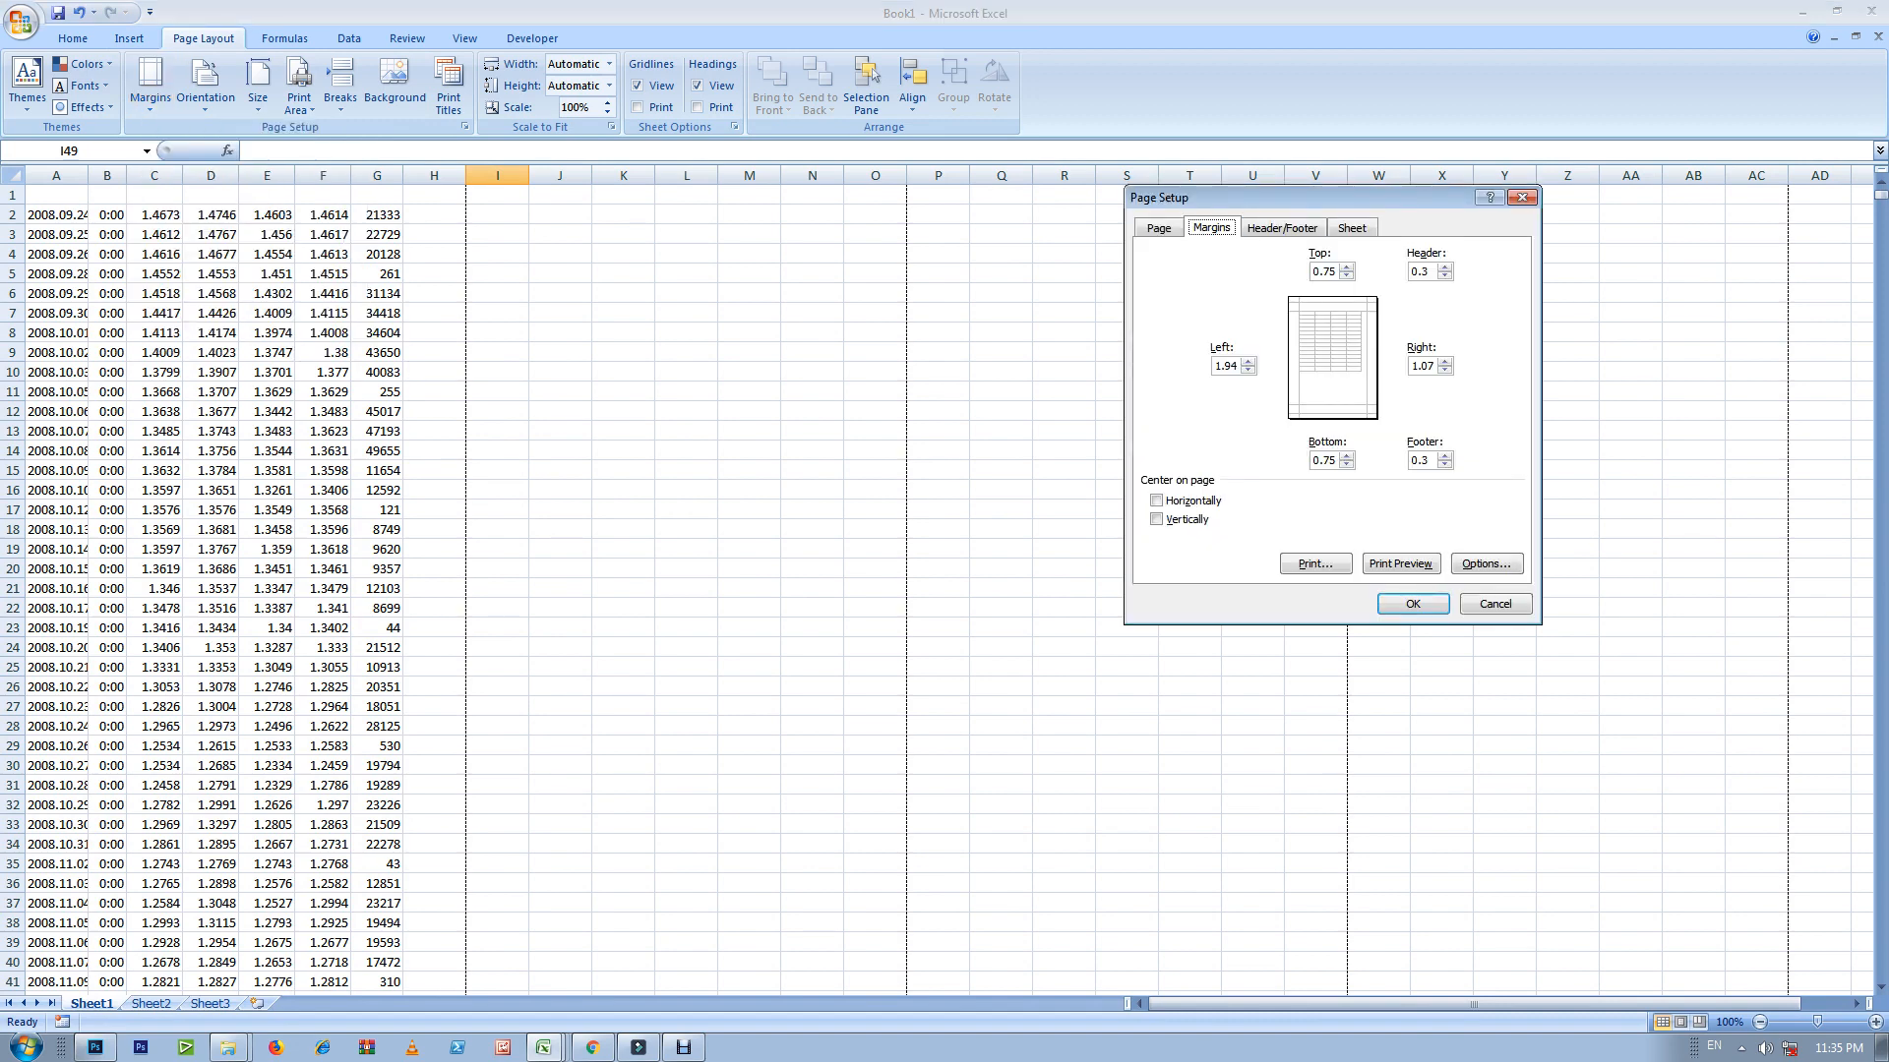
key(Tab)
text(1)
drag(1330, 460, 1312, 460)
click(1319, 460)
key(BackSpace)
key(BackSpace)
key(BackSpace)
text(1)
drag(1238, 366, 1214, 366)
text(2)
key(Tab)
text(2)
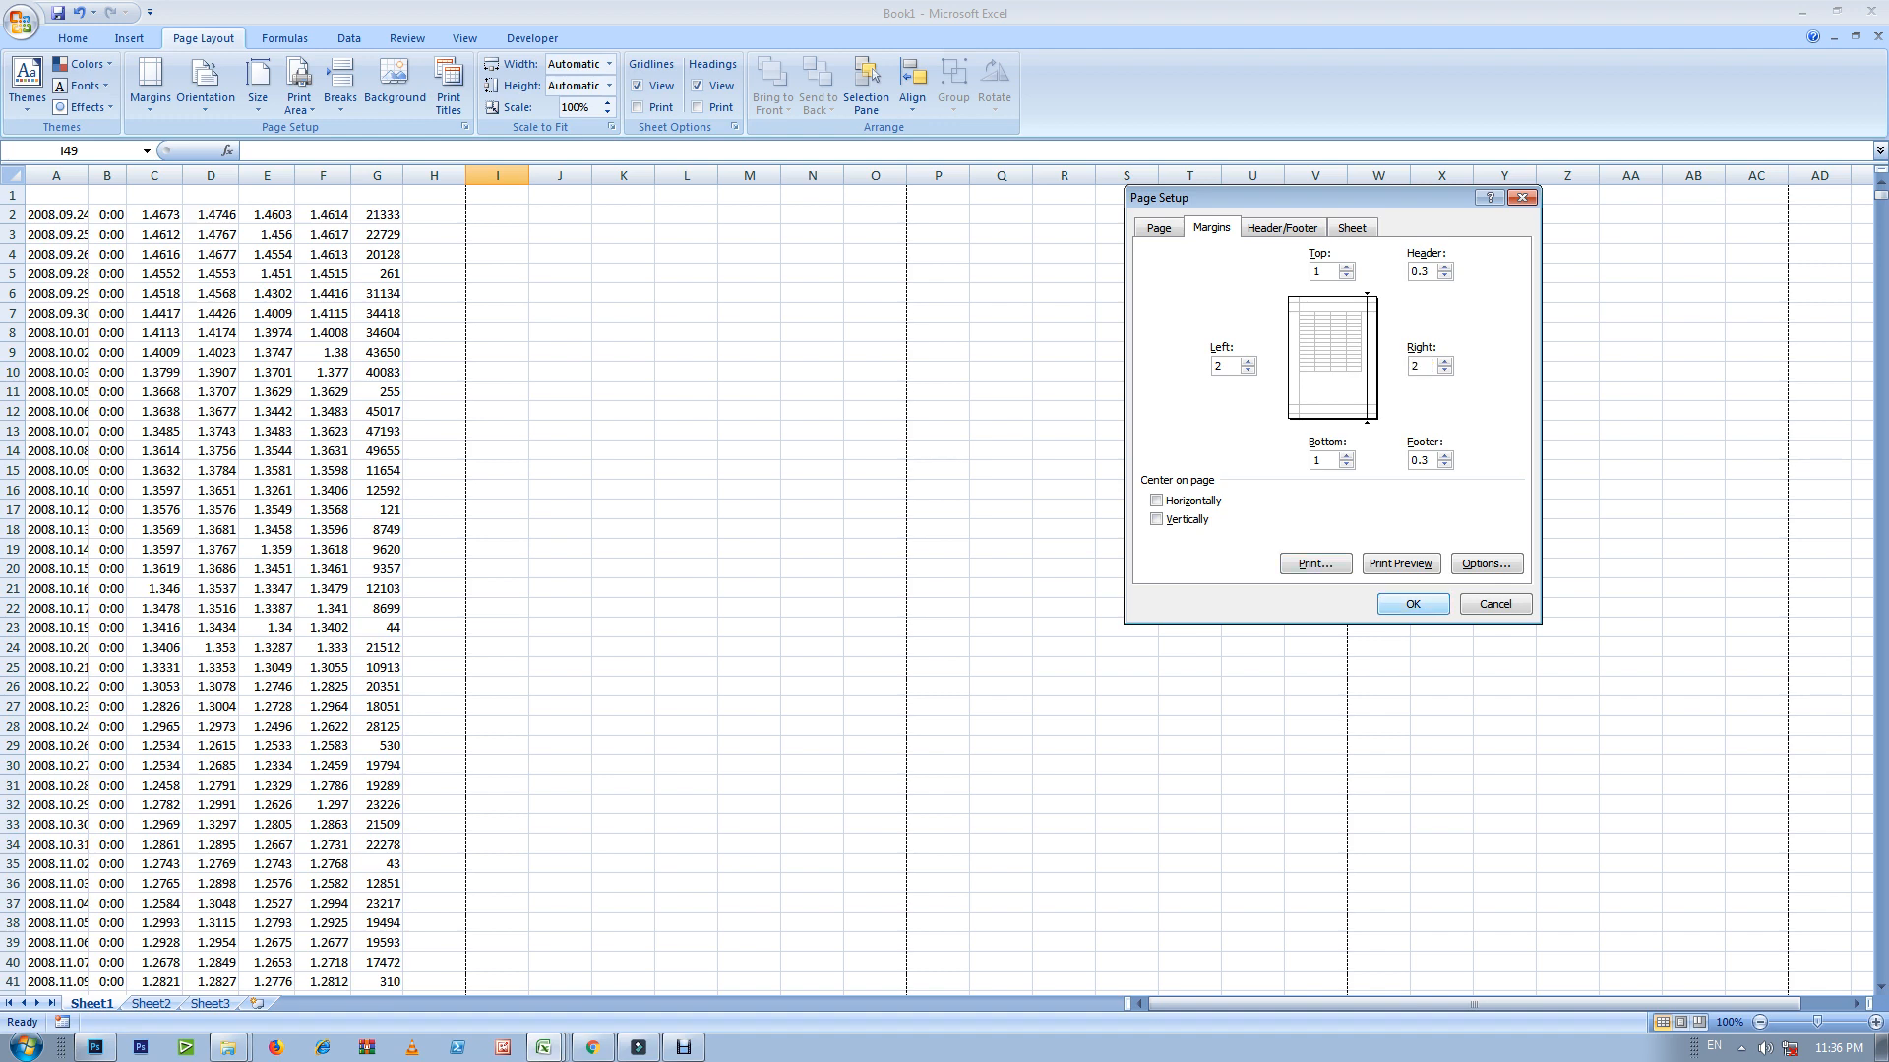
click(1412, 604)
Step: Check the custom margins on the worksheet and in print preview, and return to the worksheet
scroll(944, 590, down, 9)
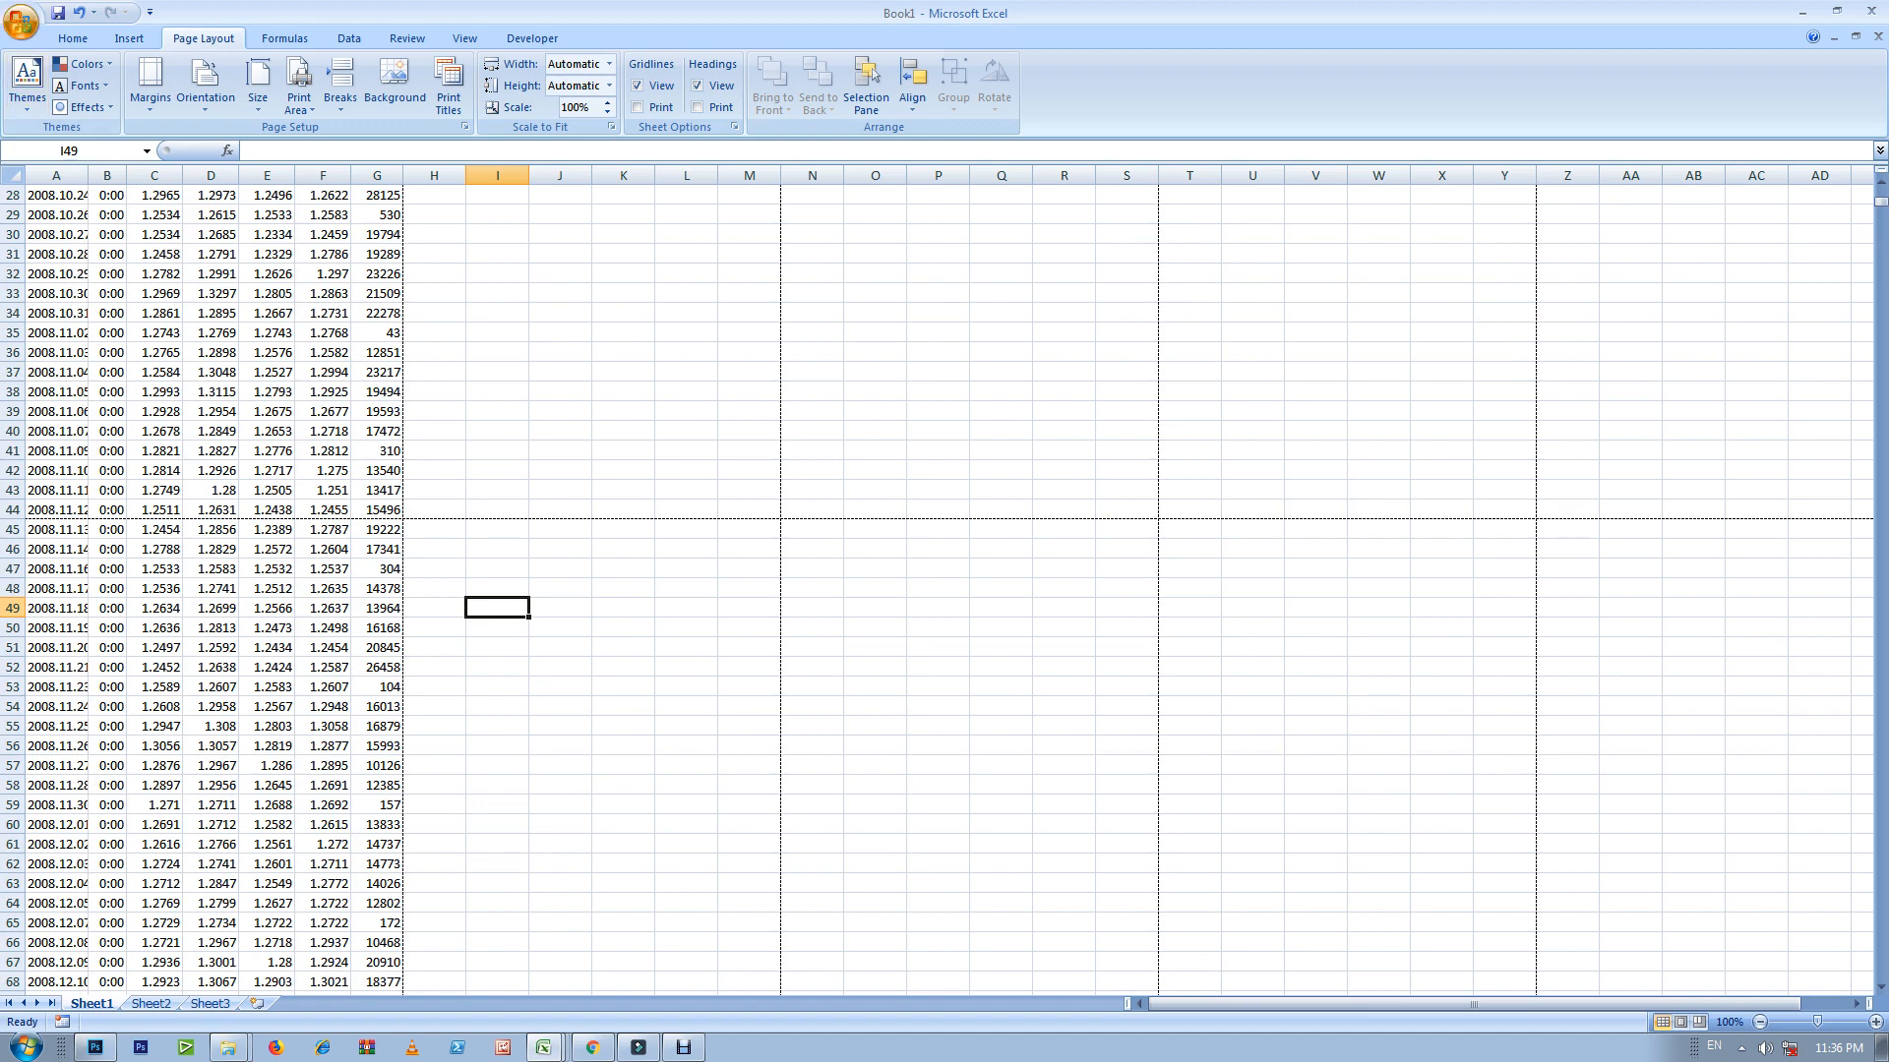
key(ctrl+F2)
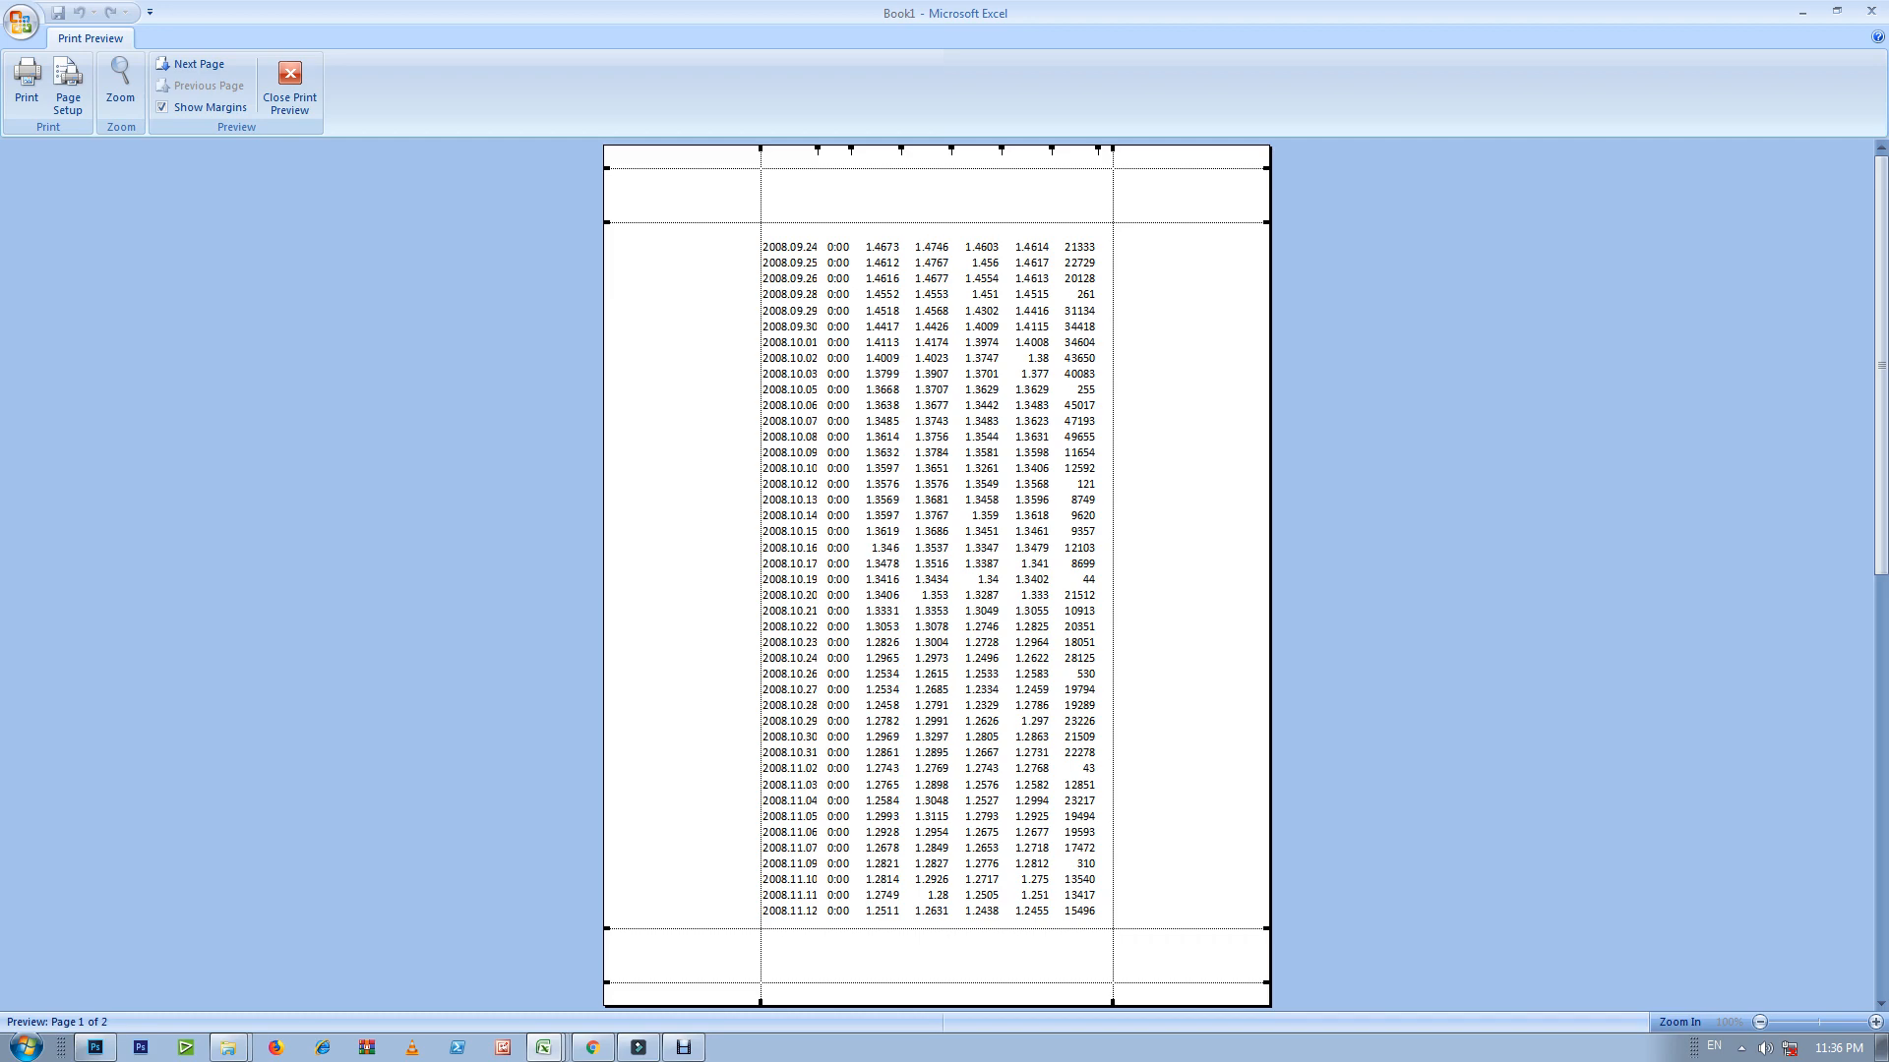
click(290, 83)
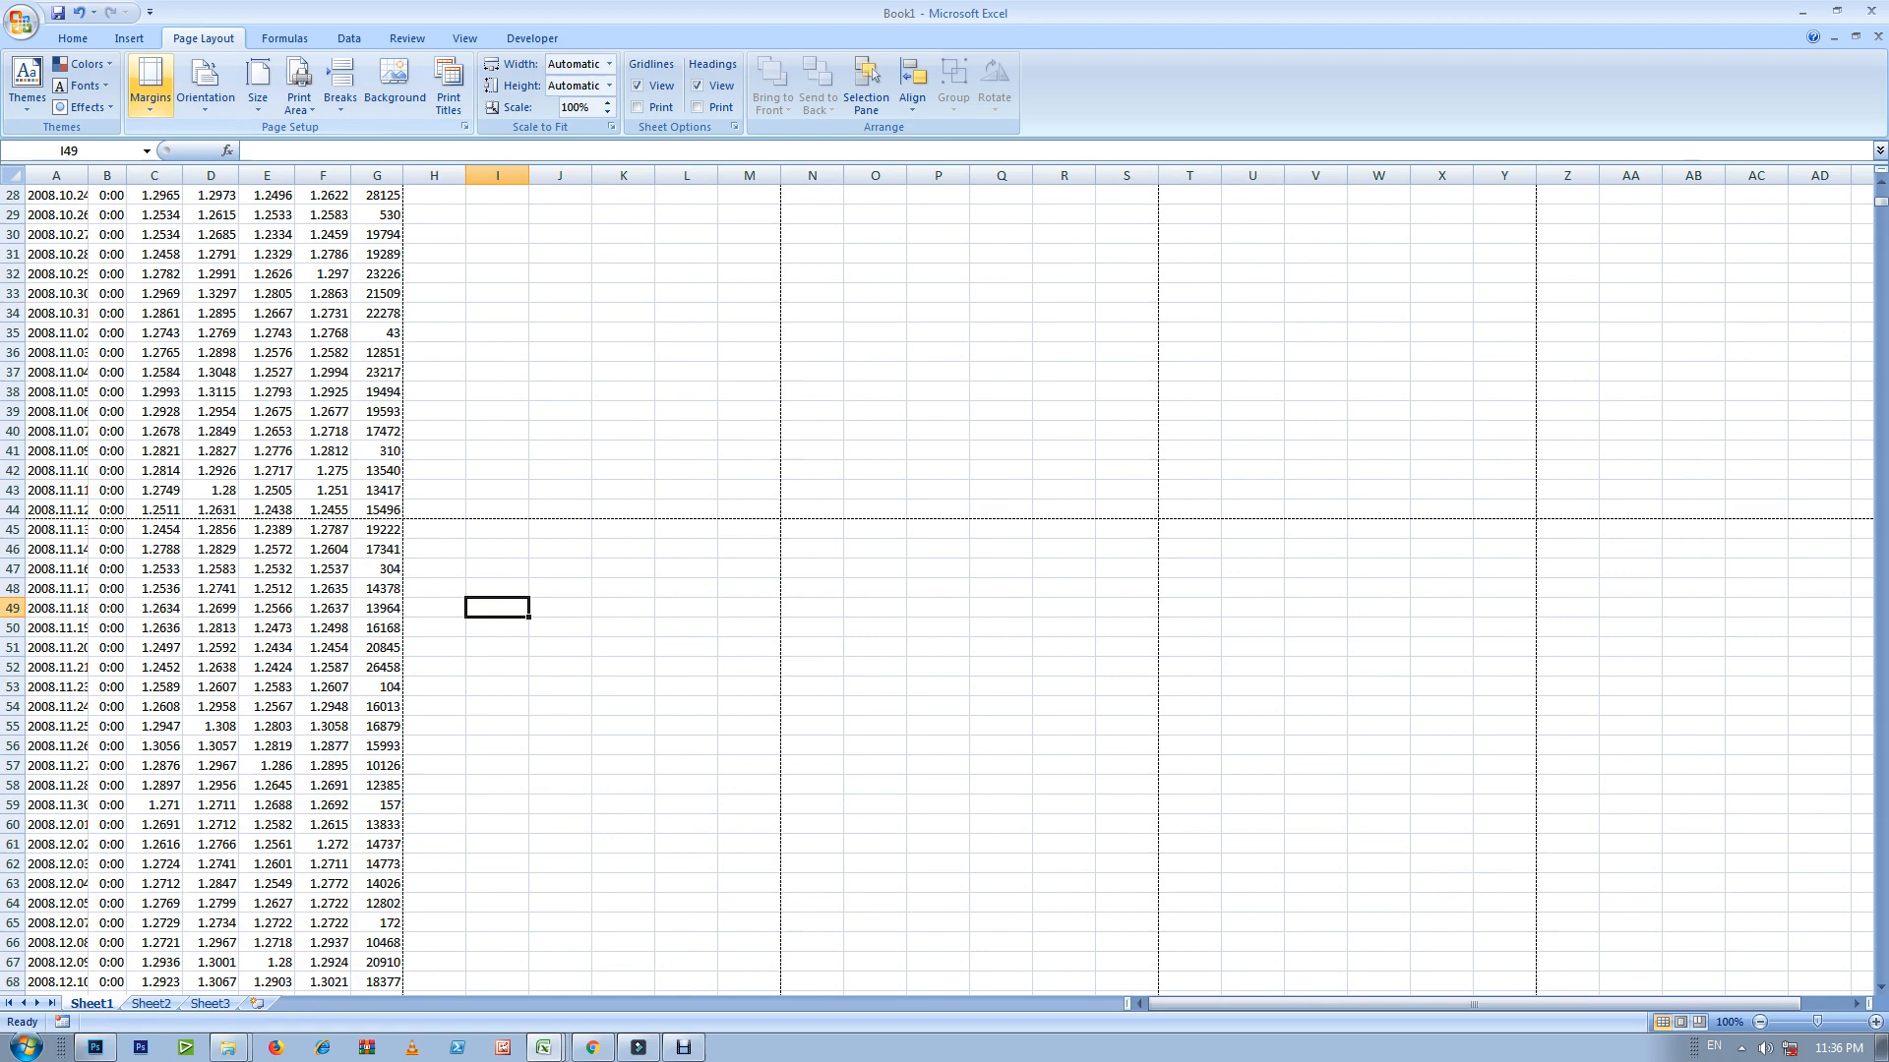
Step: Apply the Narrow margin preset to Sheet1, check it in print preview, and return to the worksheet
click(150, 84)
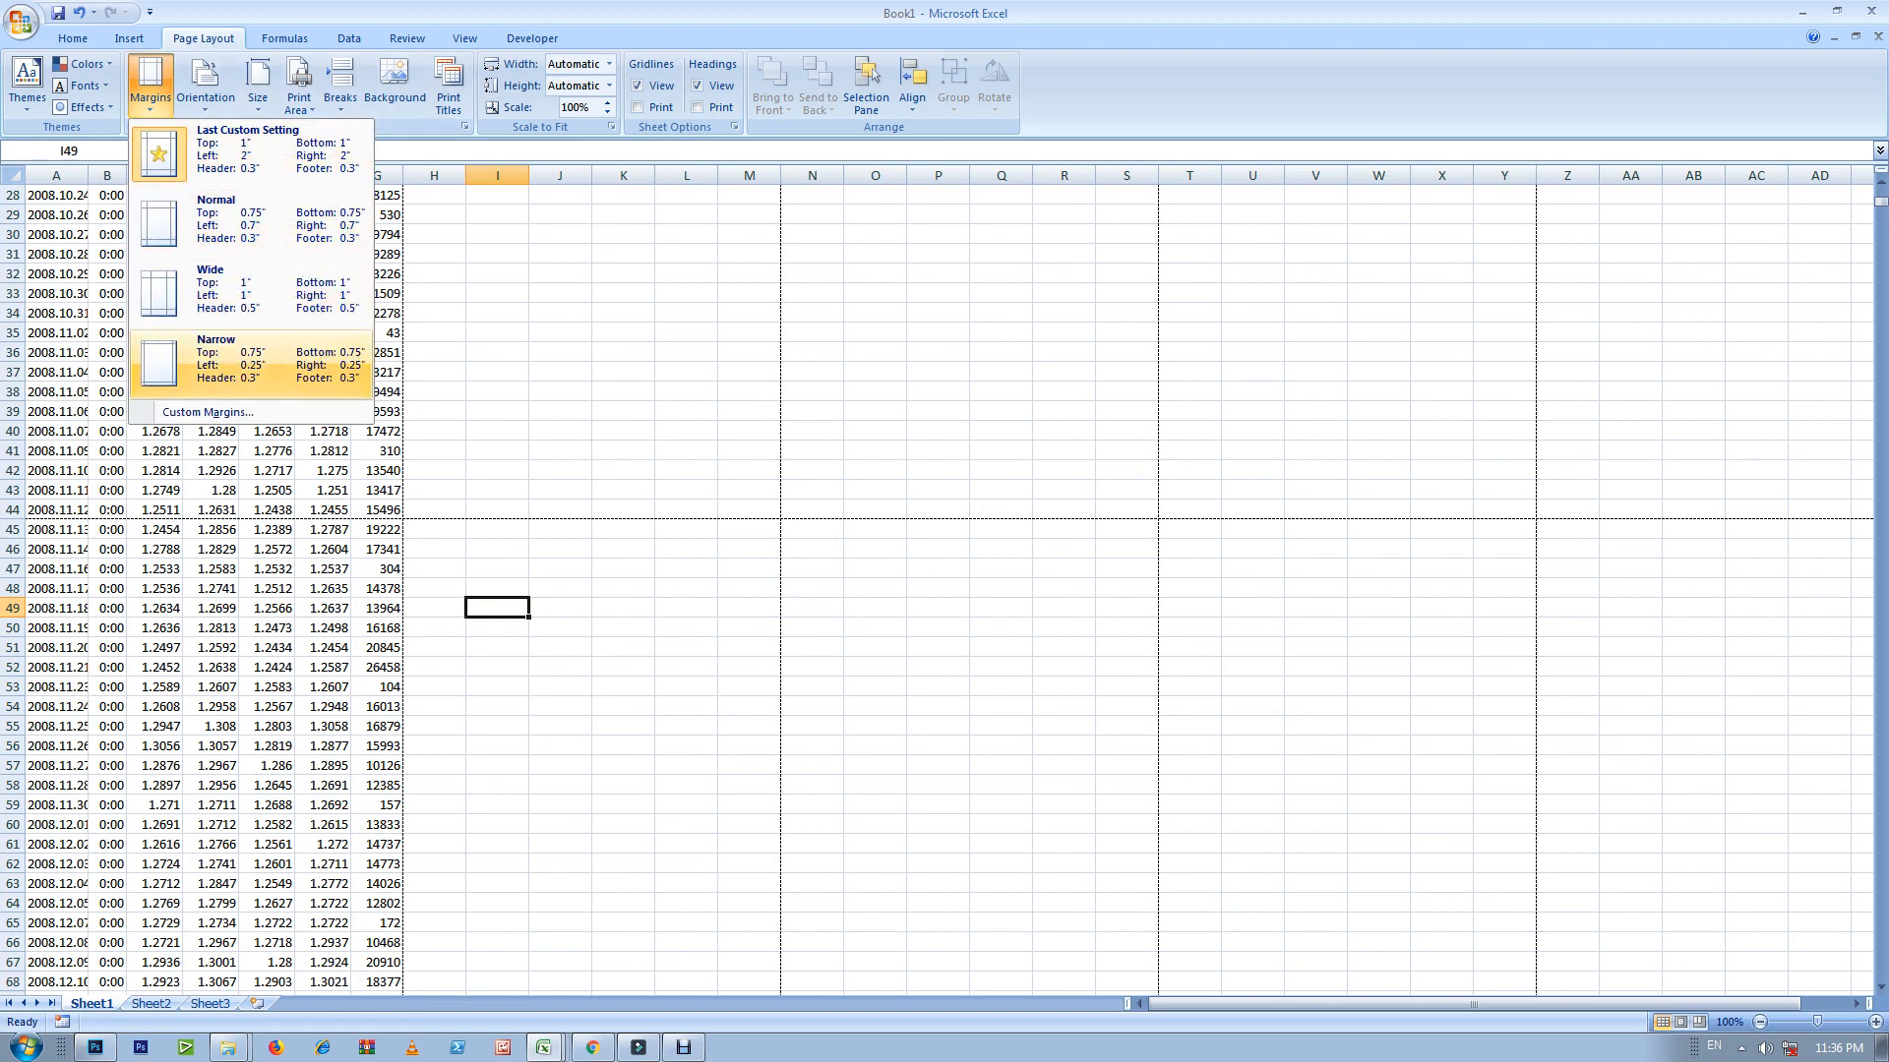
click(251, 359)
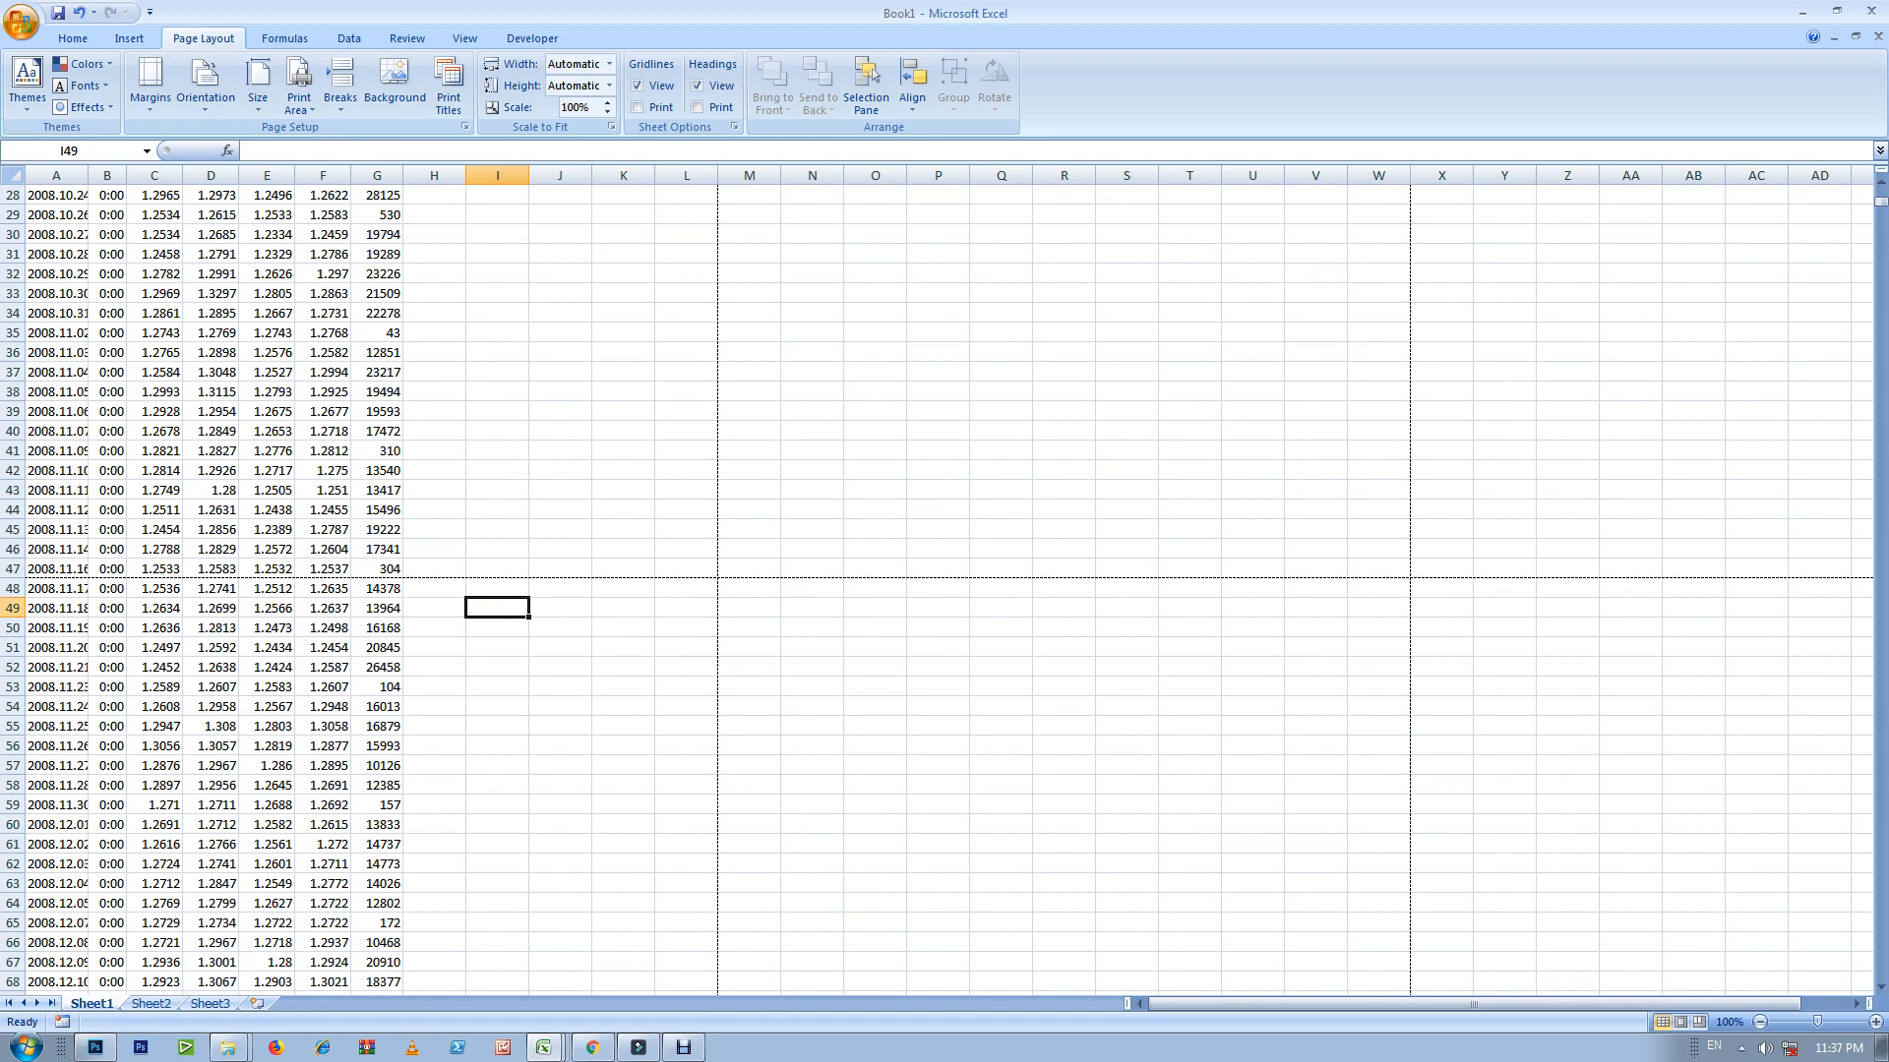
key(ctrl+F2)
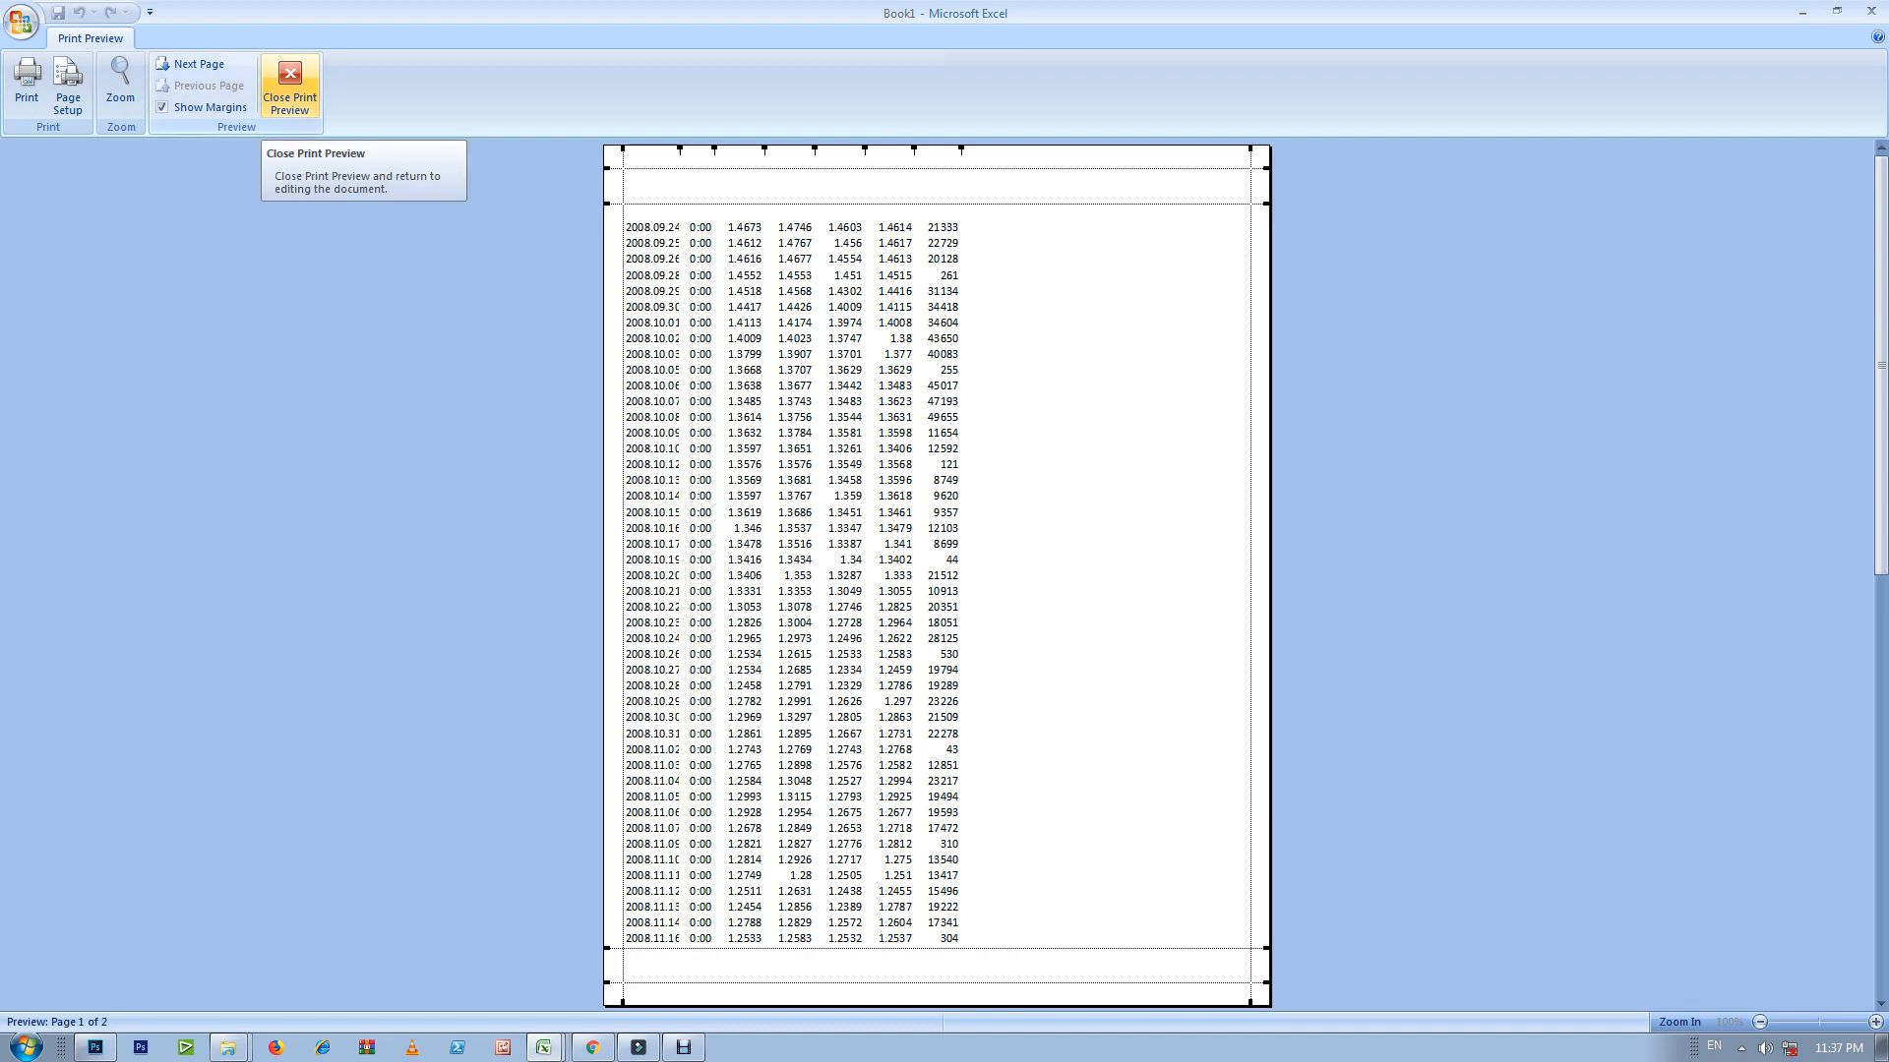
click(290, 86)
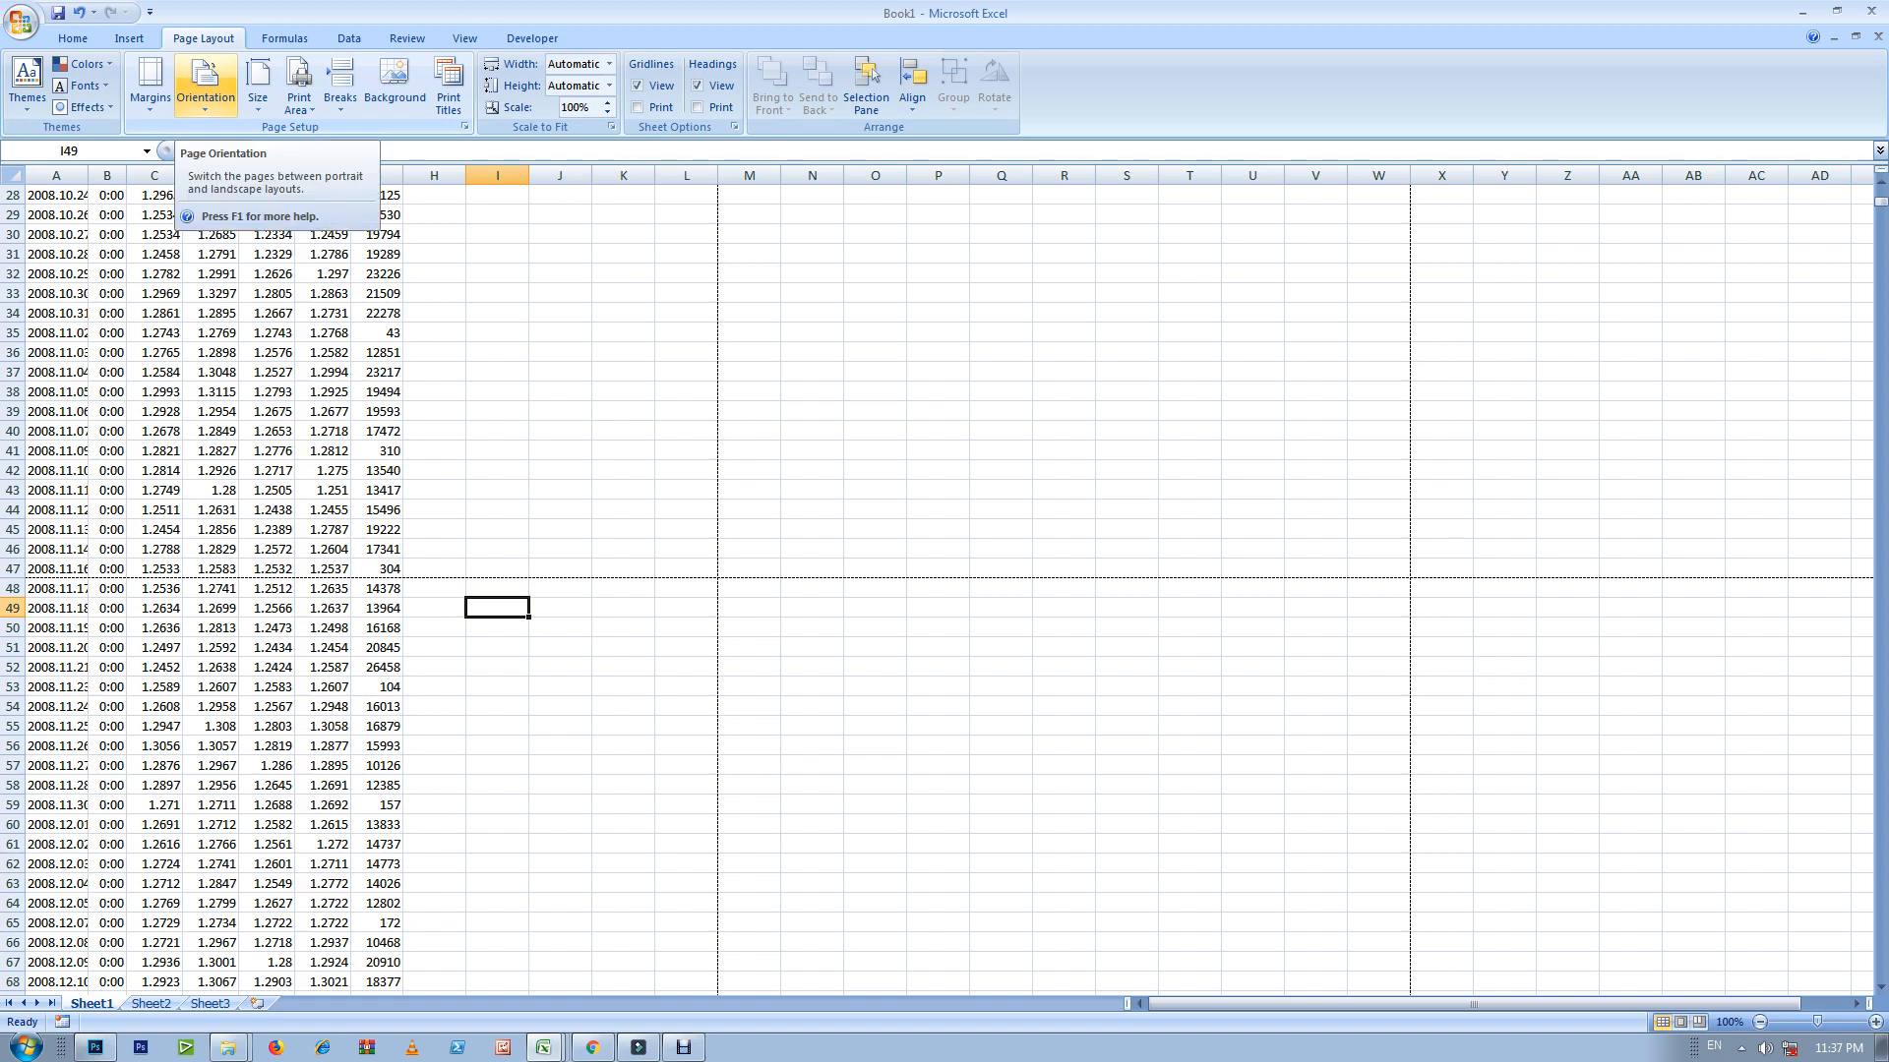
Step: Switch Sheet1 to landscape orientation, compare the page break lines, and set it back to portrait
click(205, 86)
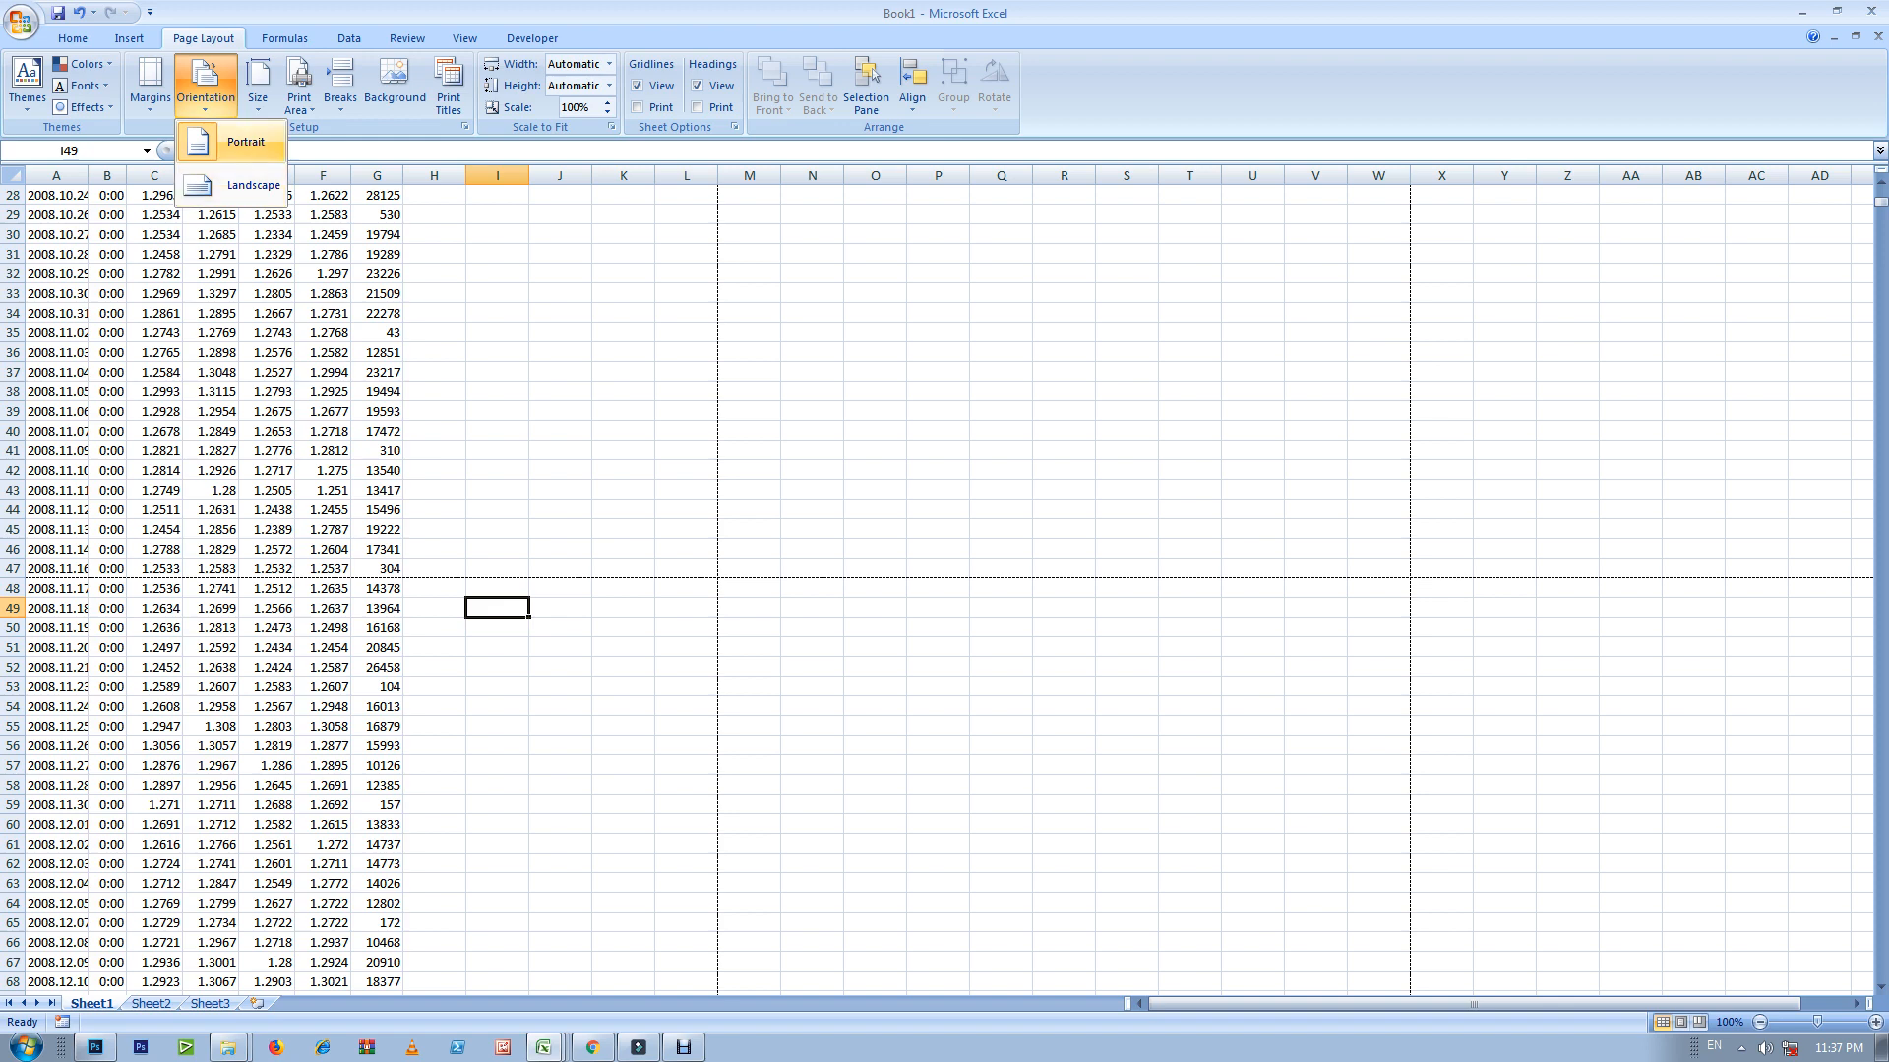
click(252, 185)
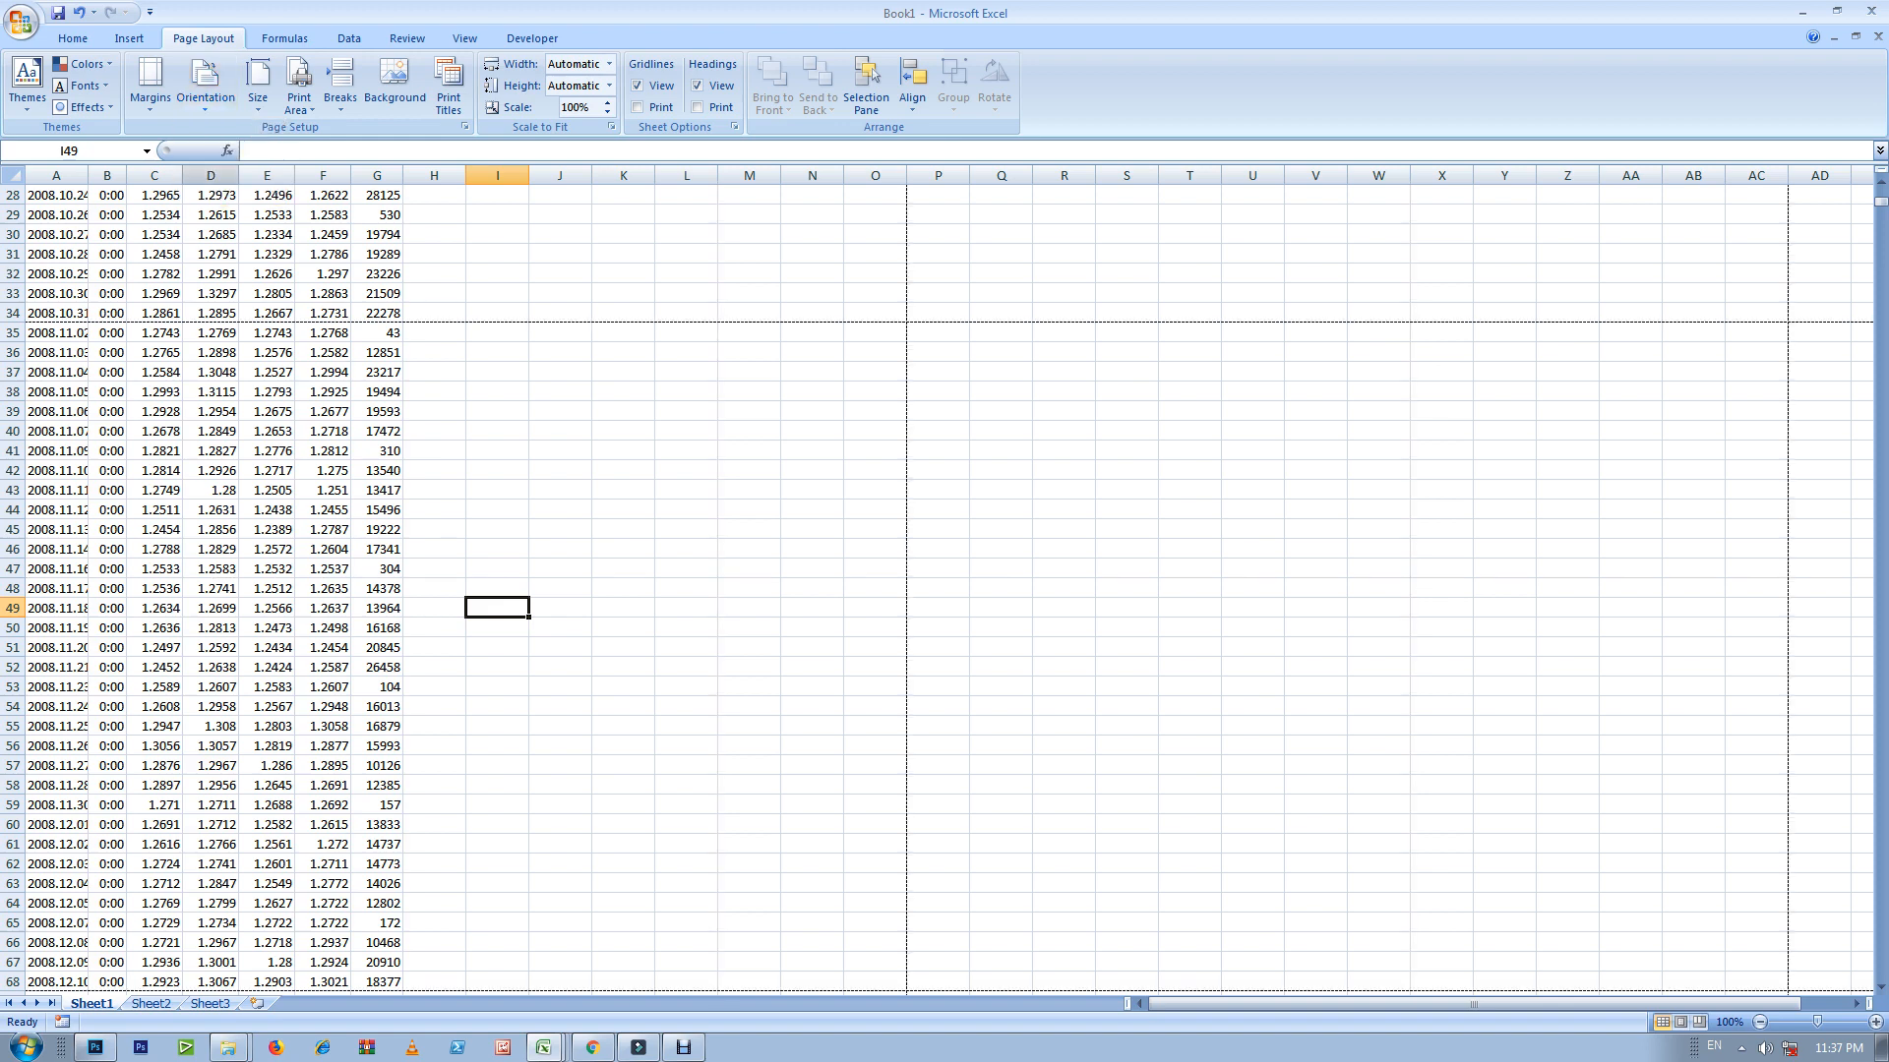
scroll(944, 590, up, 9)
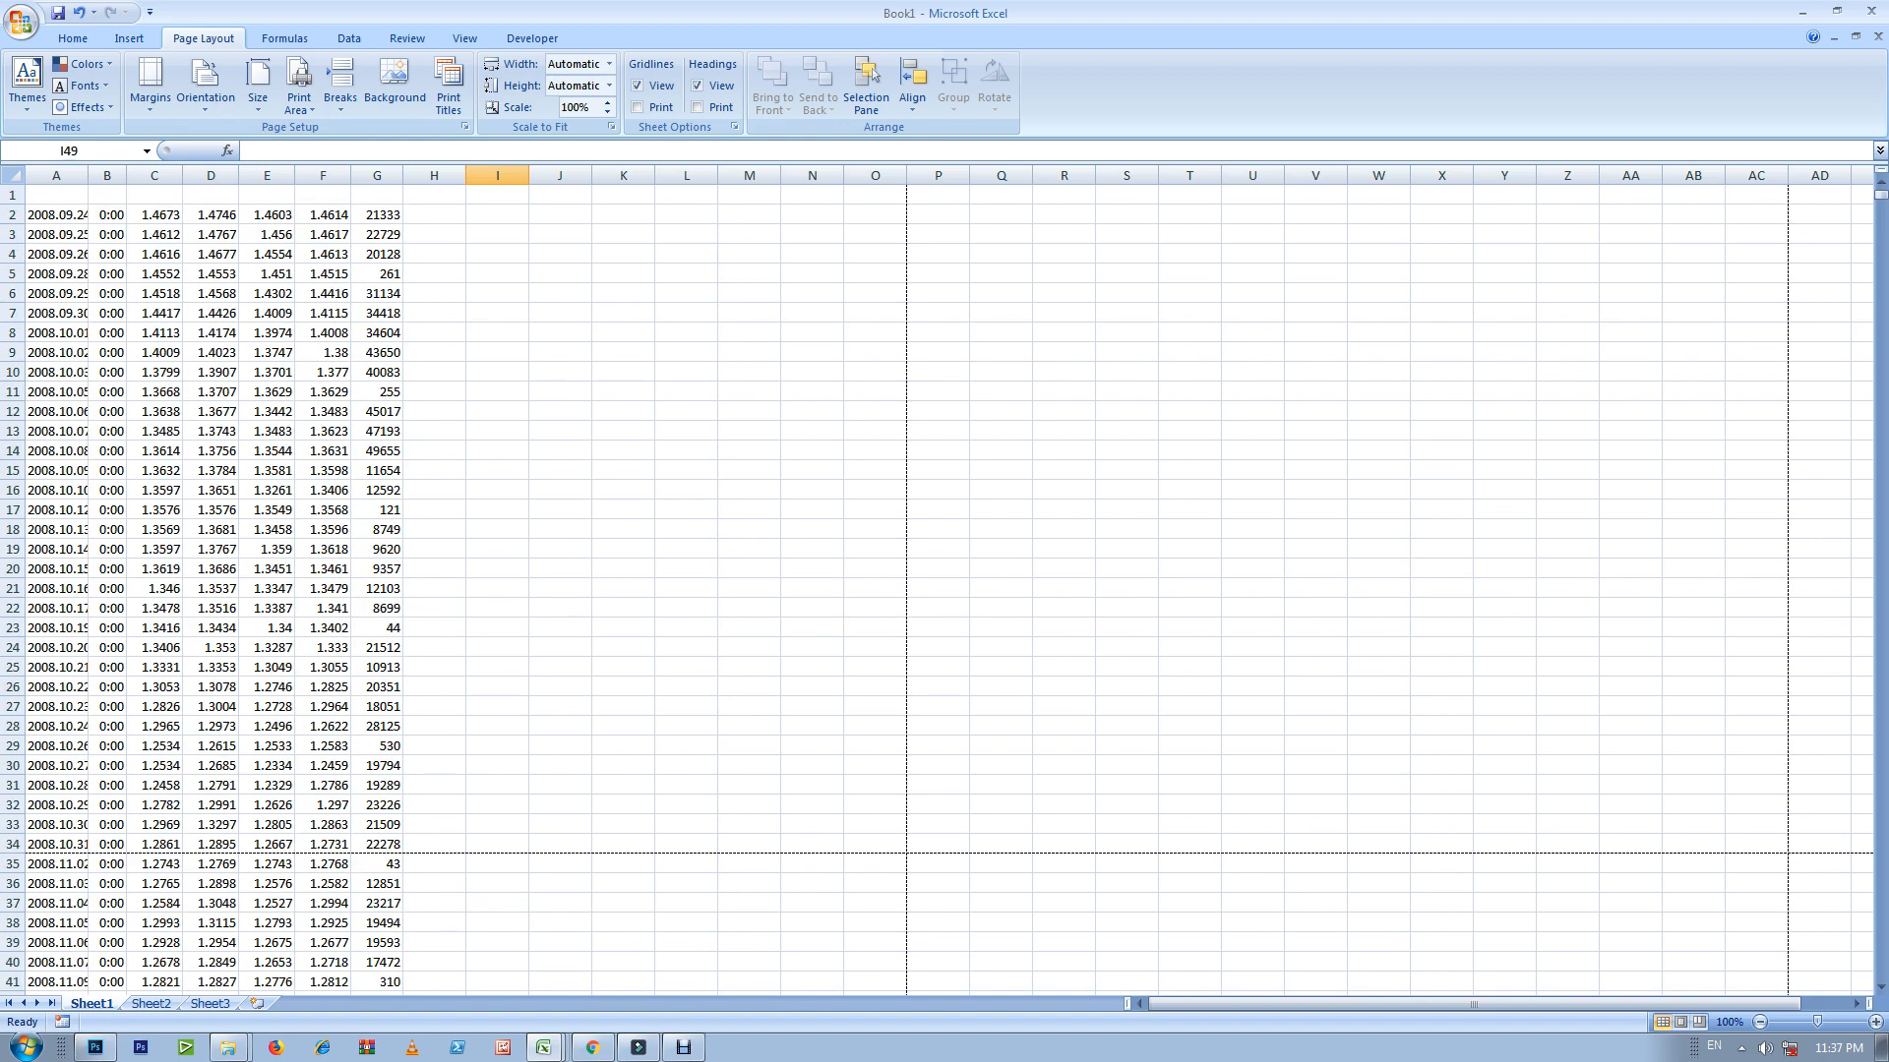
click(204, 84)
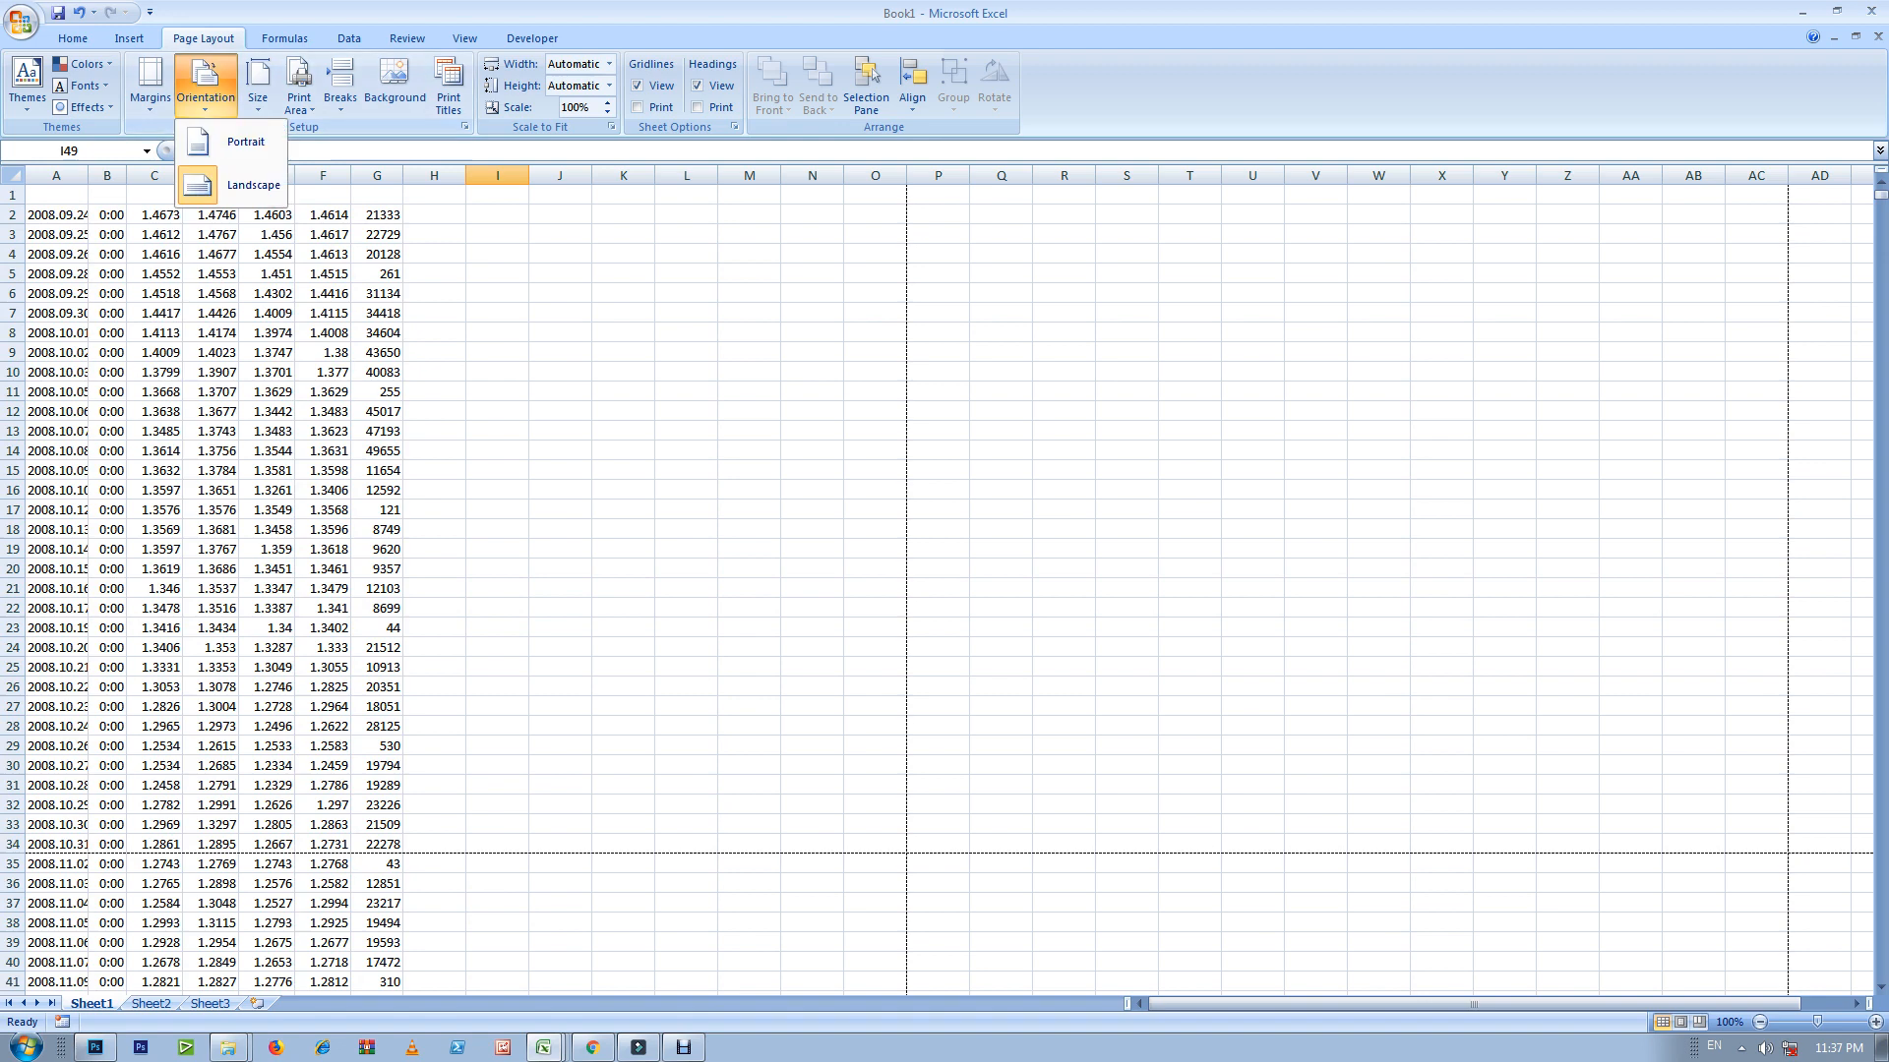
click(230, 142)
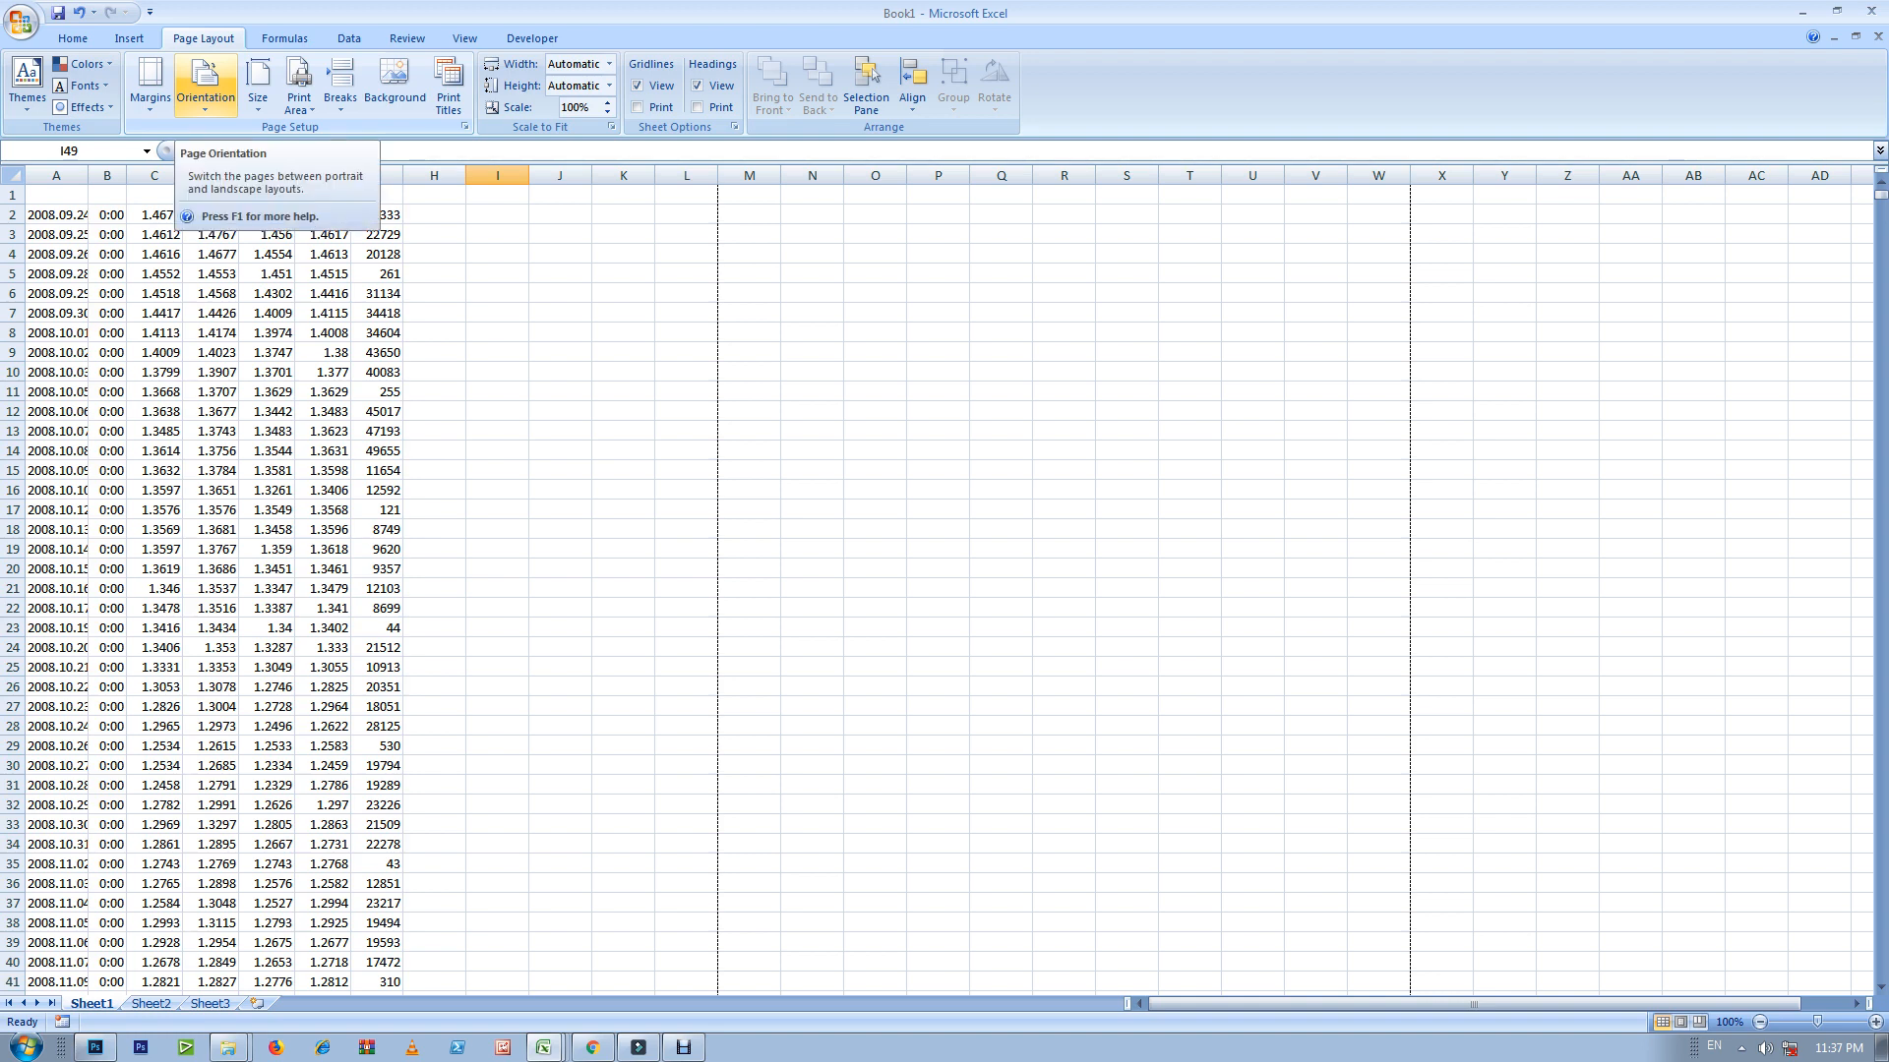
Step: Move the data block A48:G82 to the range starting at cell H2
scroll(944, 590, down, 10)
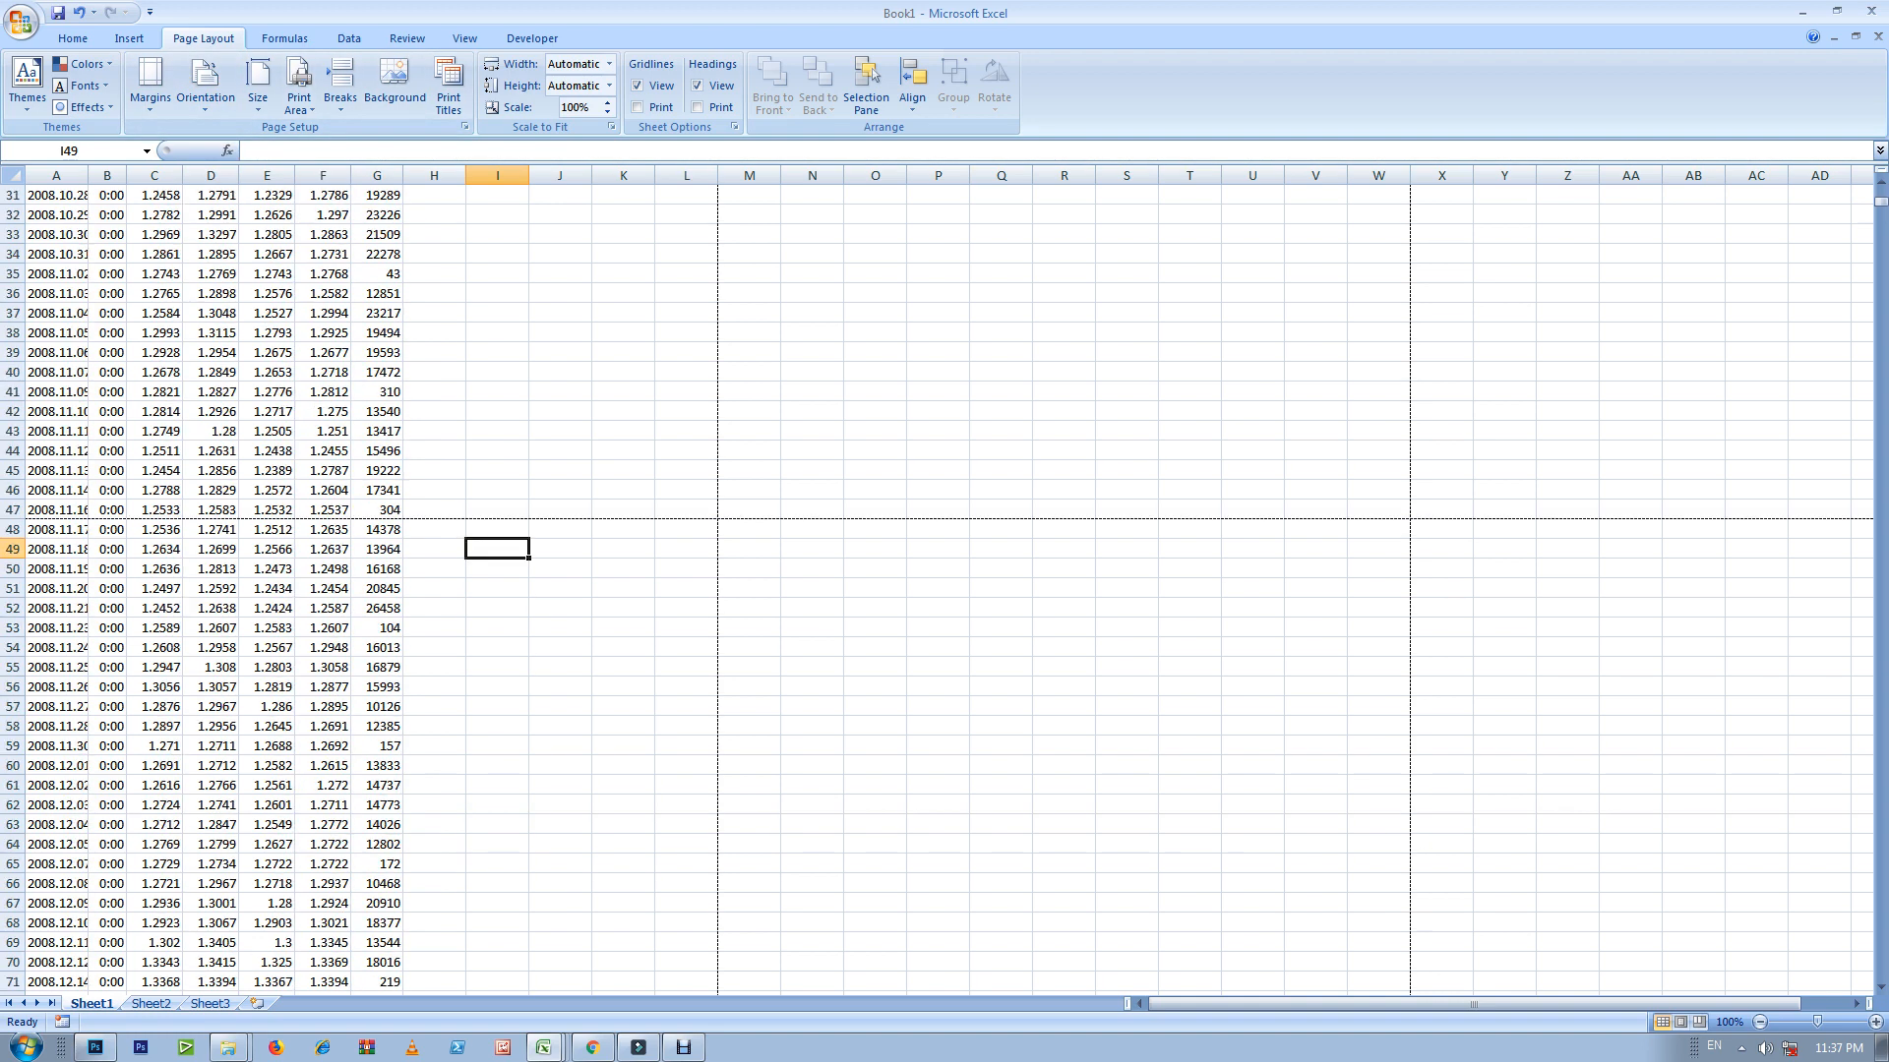
drag(56, 529, 383, 993)
key(ctrl+c)
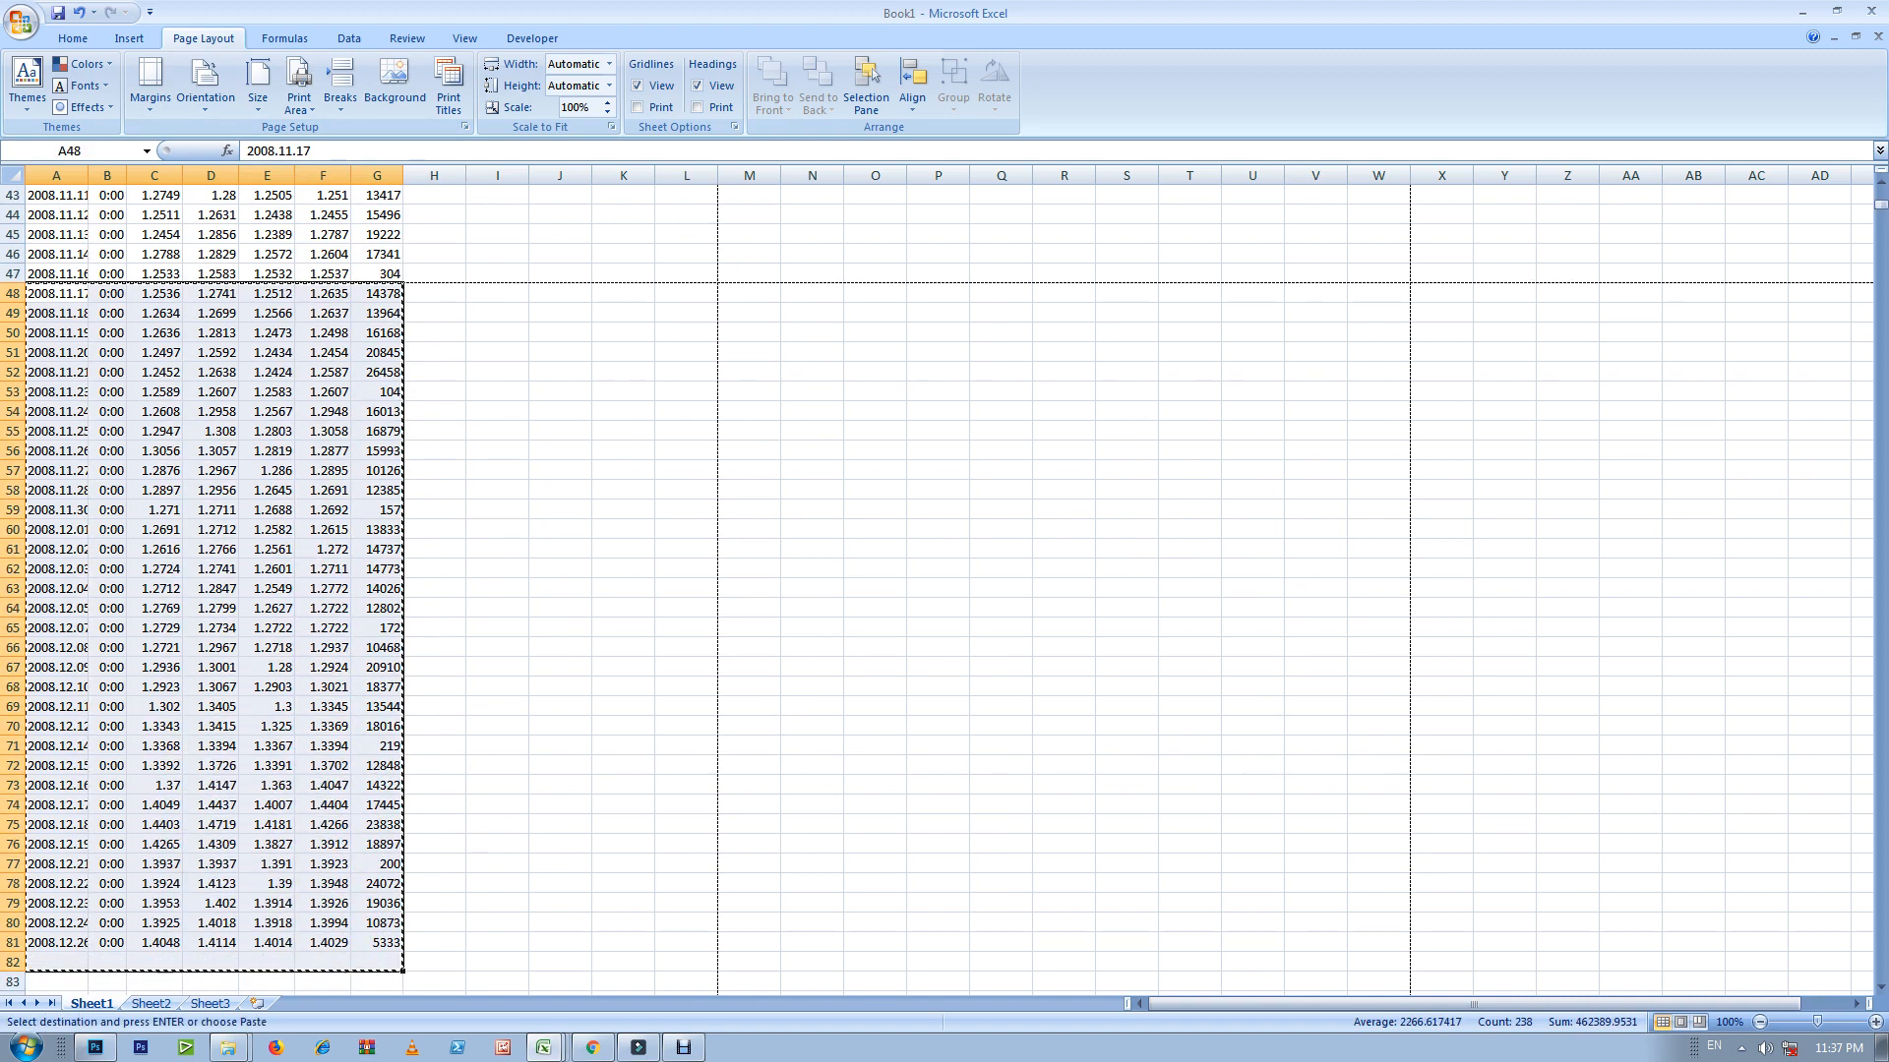
scroll(944, 590, up, 14)
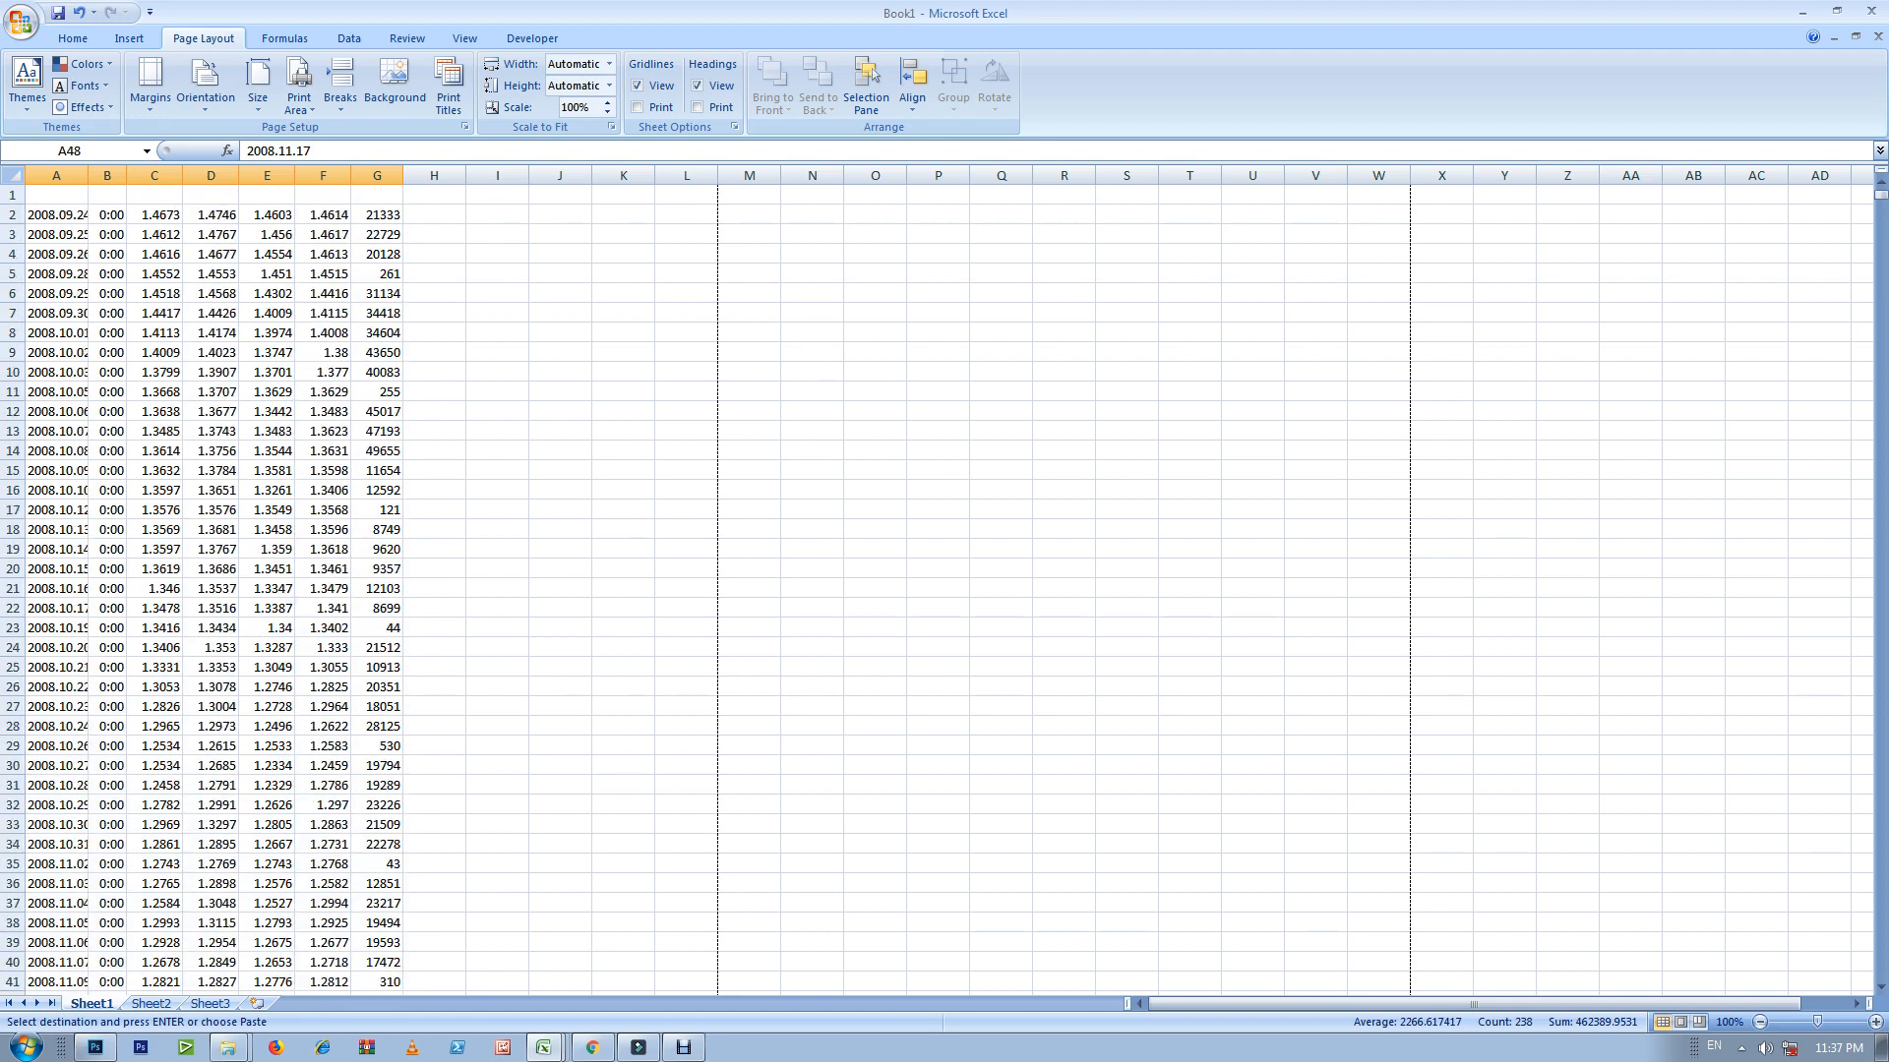
click(433, 214)
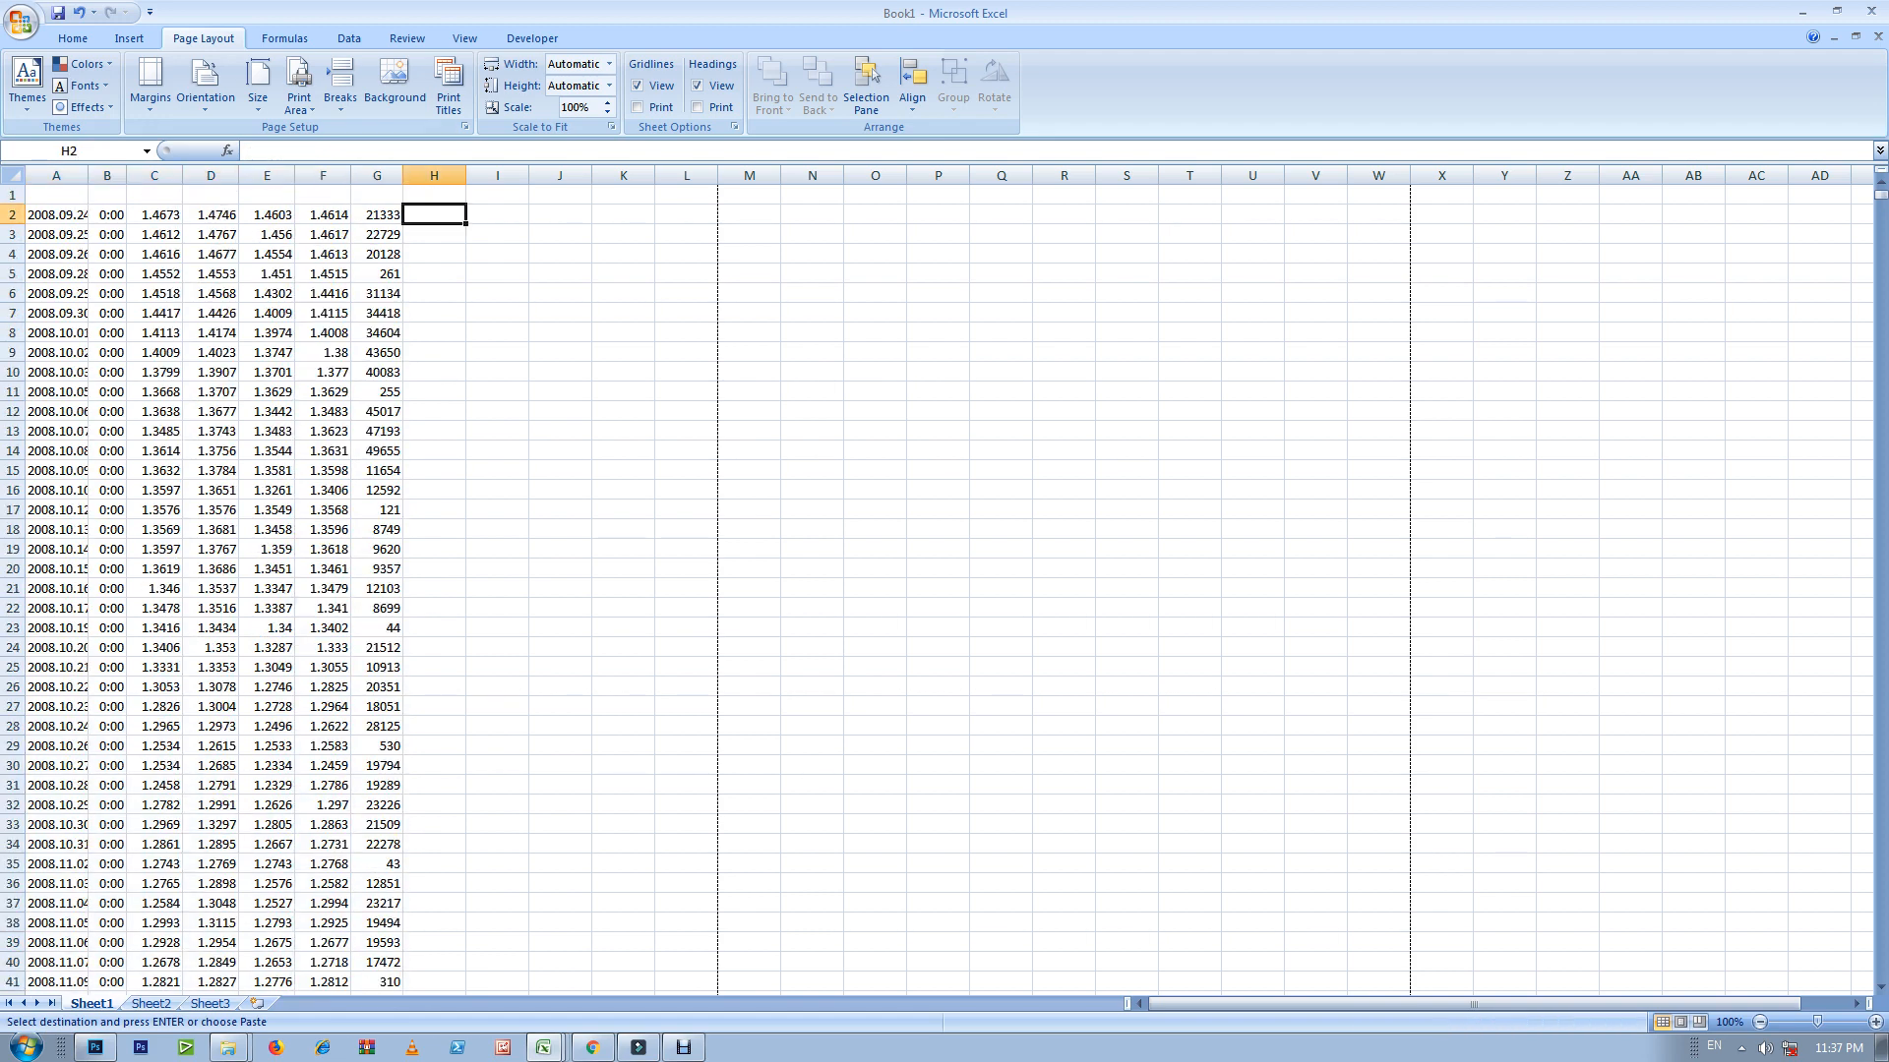
key(Return)
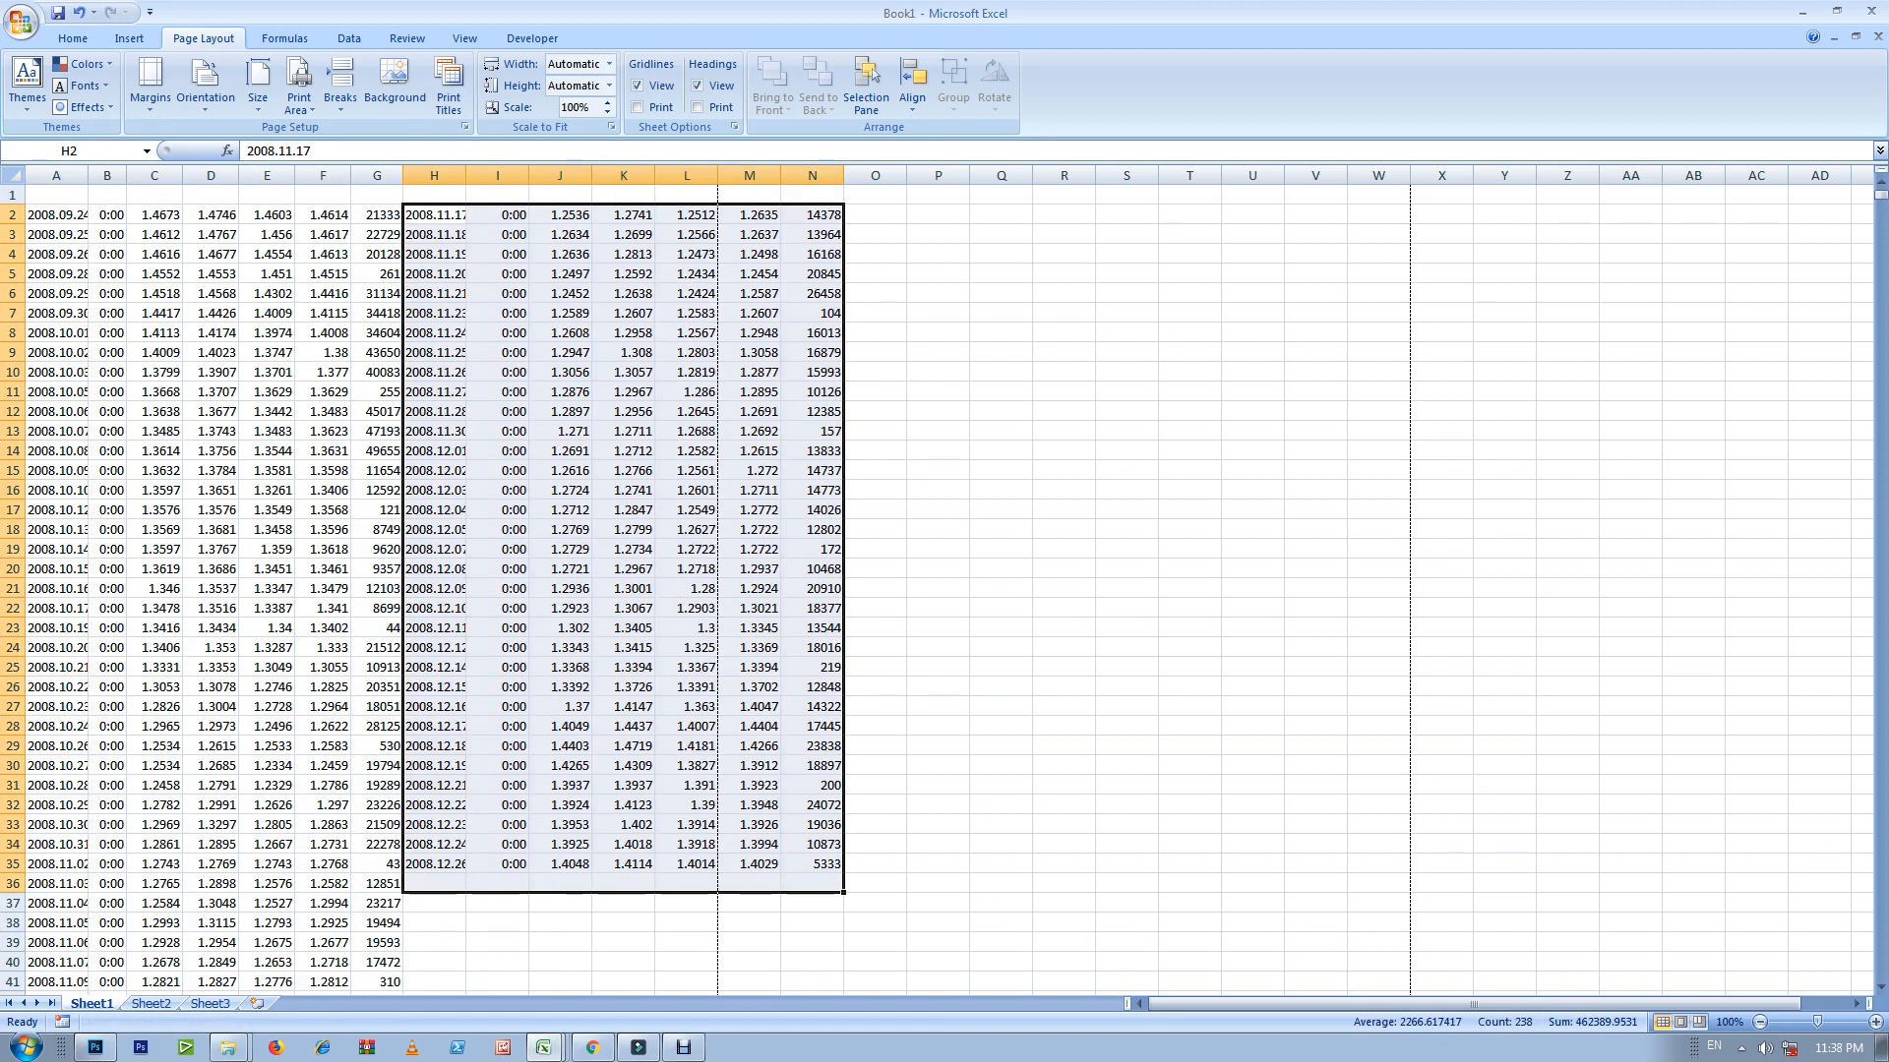
Step: Auto-fit the widths of columns G, A and H to their contents
double_click(402, 176)
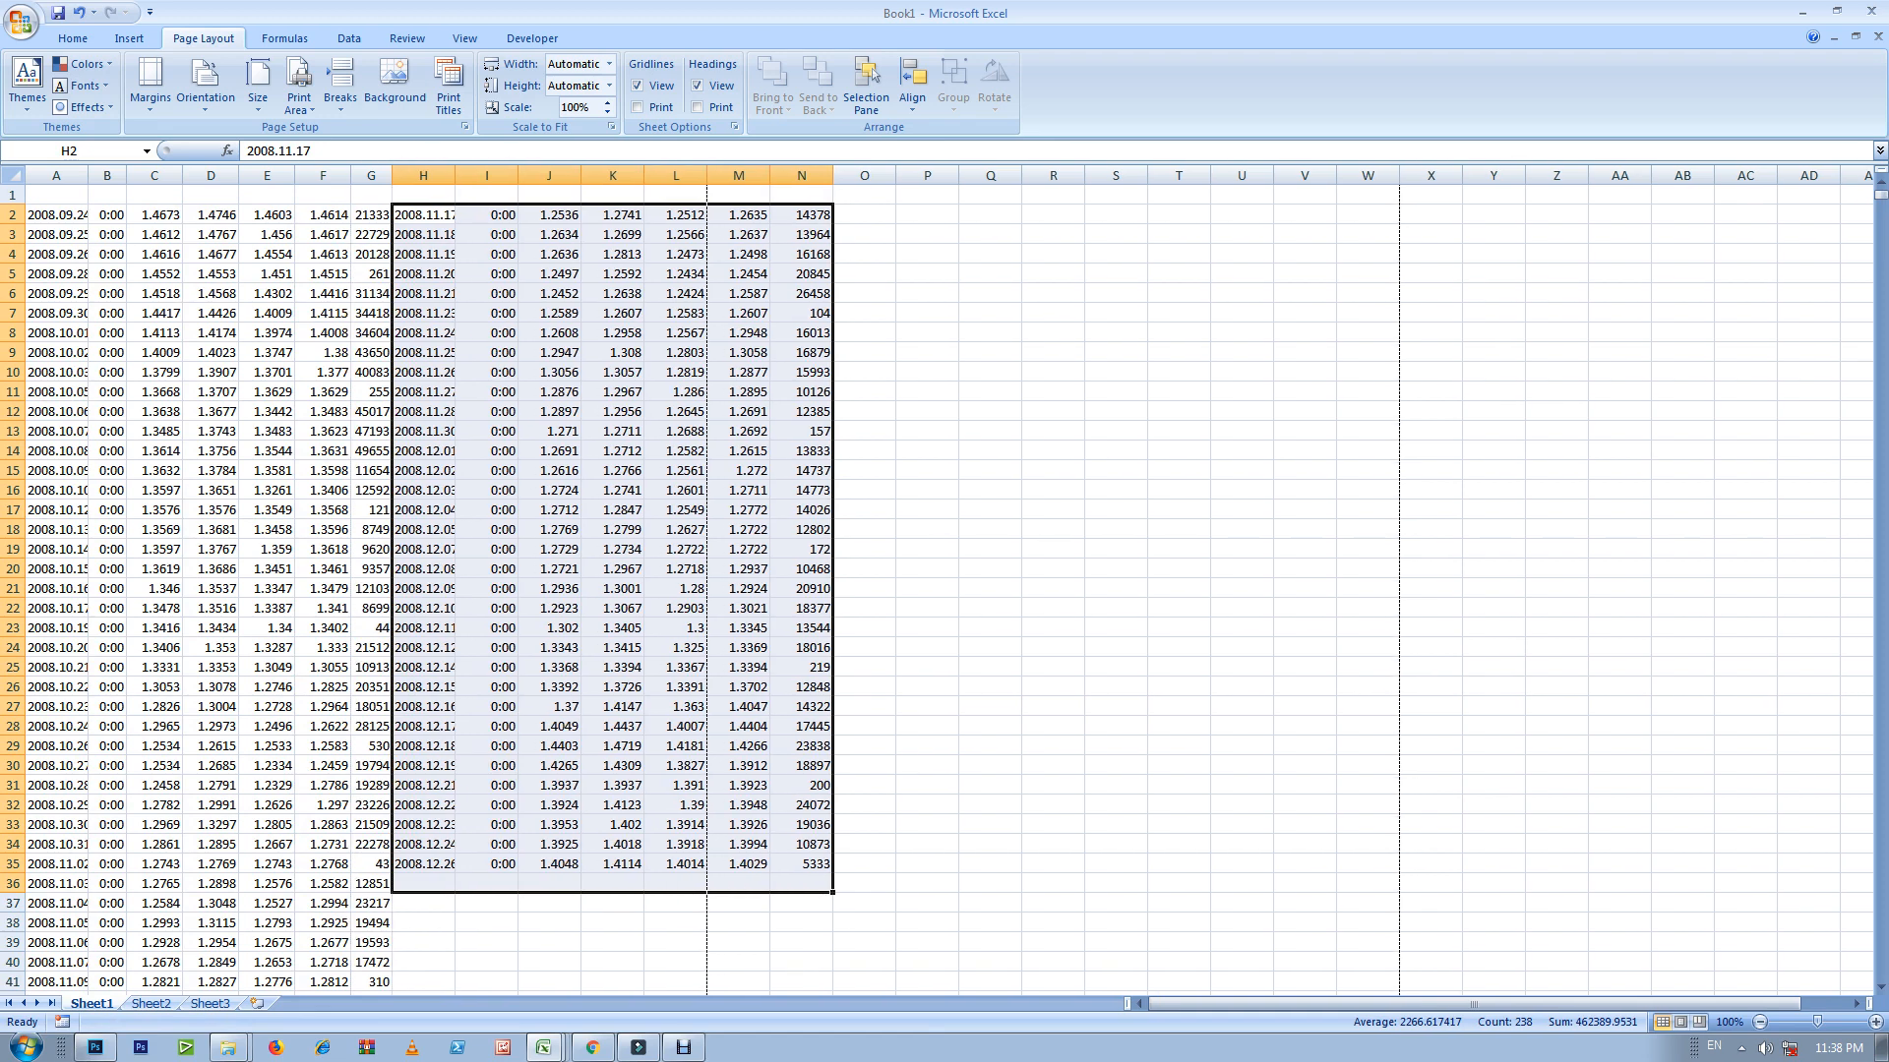
double_click(89, 176)
double_click(462, 176)
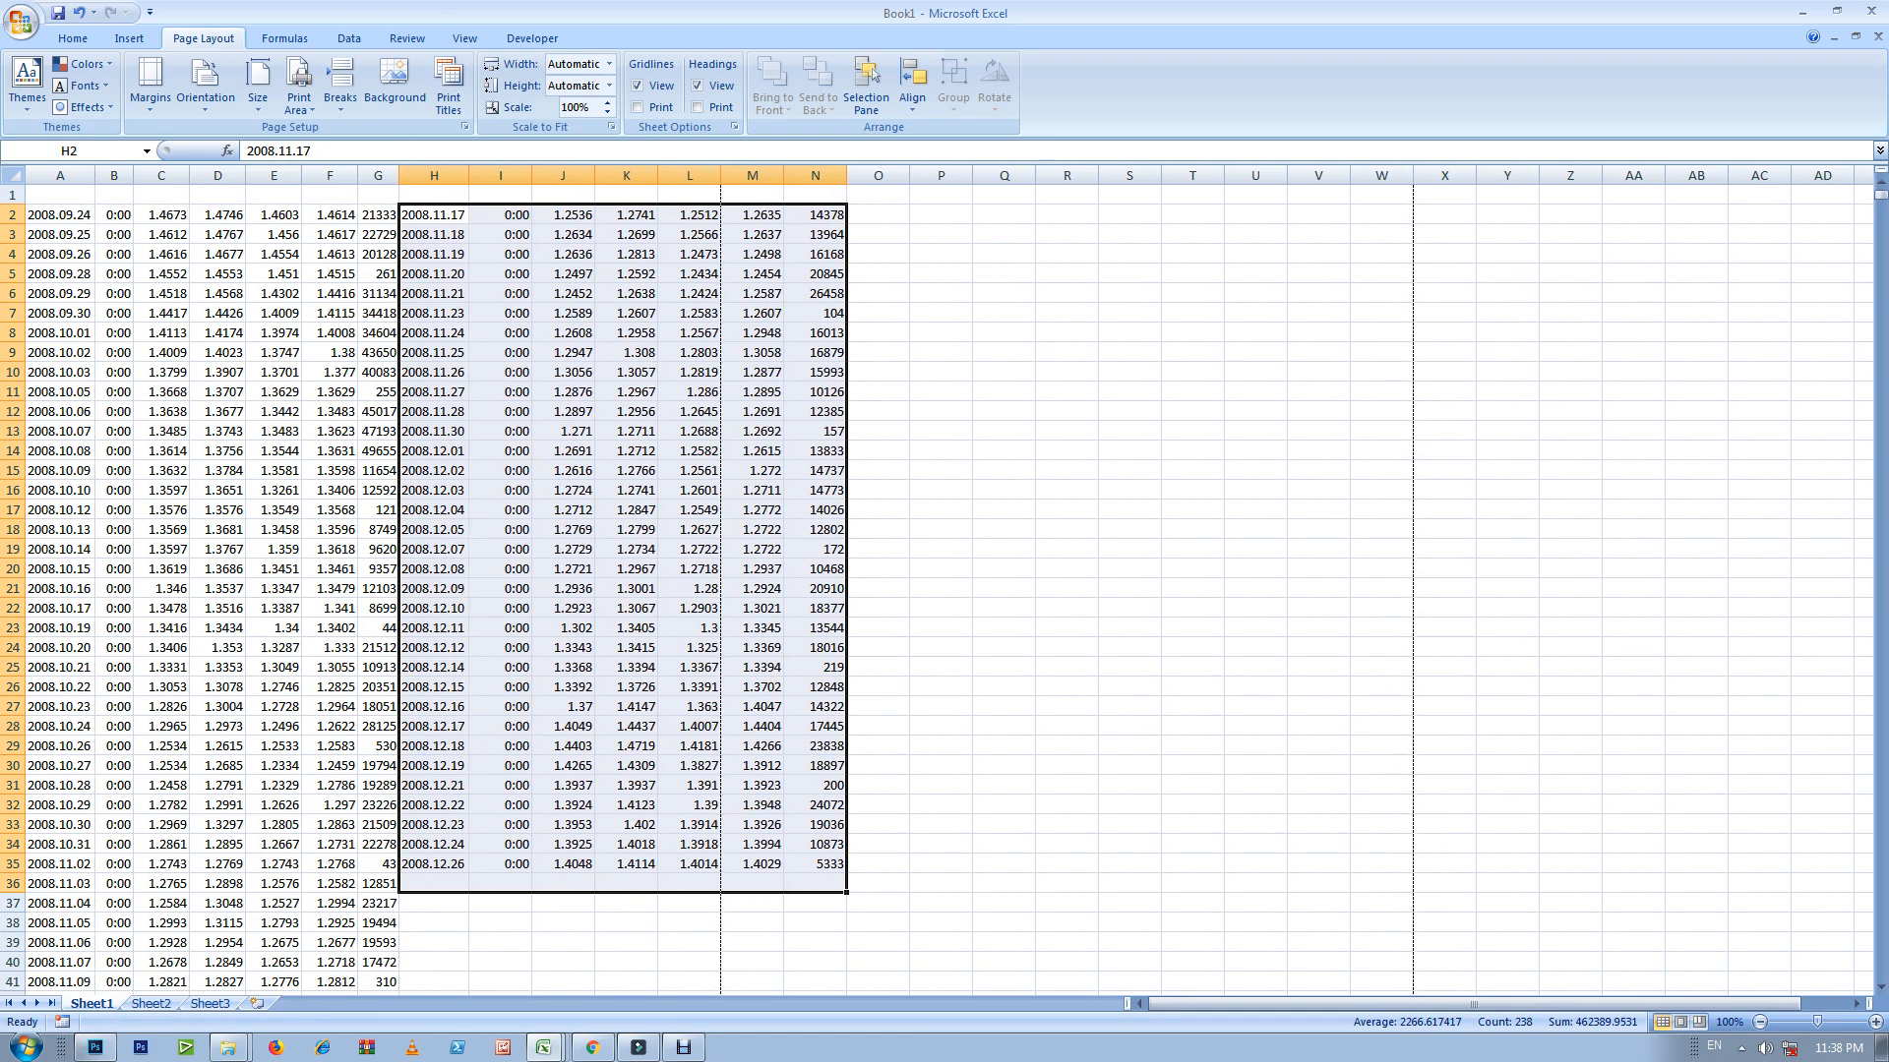
click(1004, 430)
Step: Move the remaining rows A36:G47 to the top of column O
scroll(944, 590, down, 4)
drag(59, 647, 378, 864)
key(ctrl+c)
scroll(944, 590, up, 4)
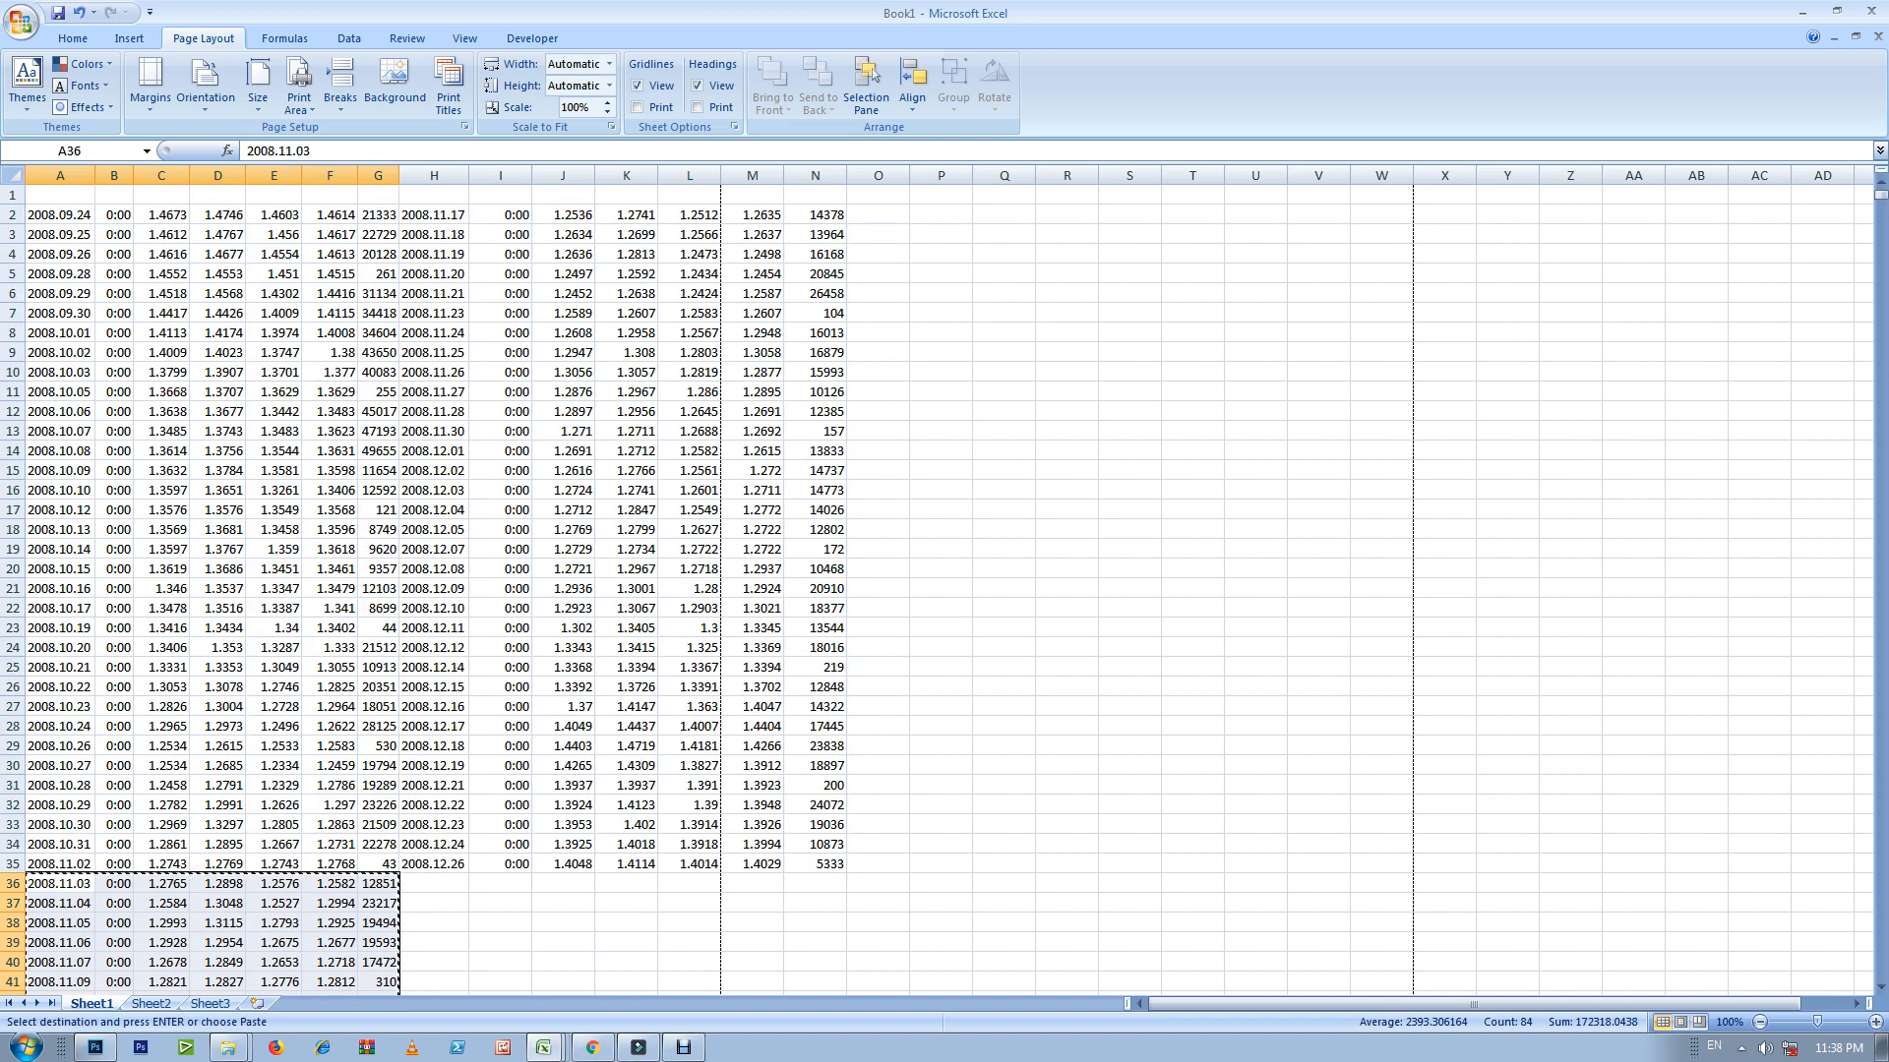
click(878, 175)
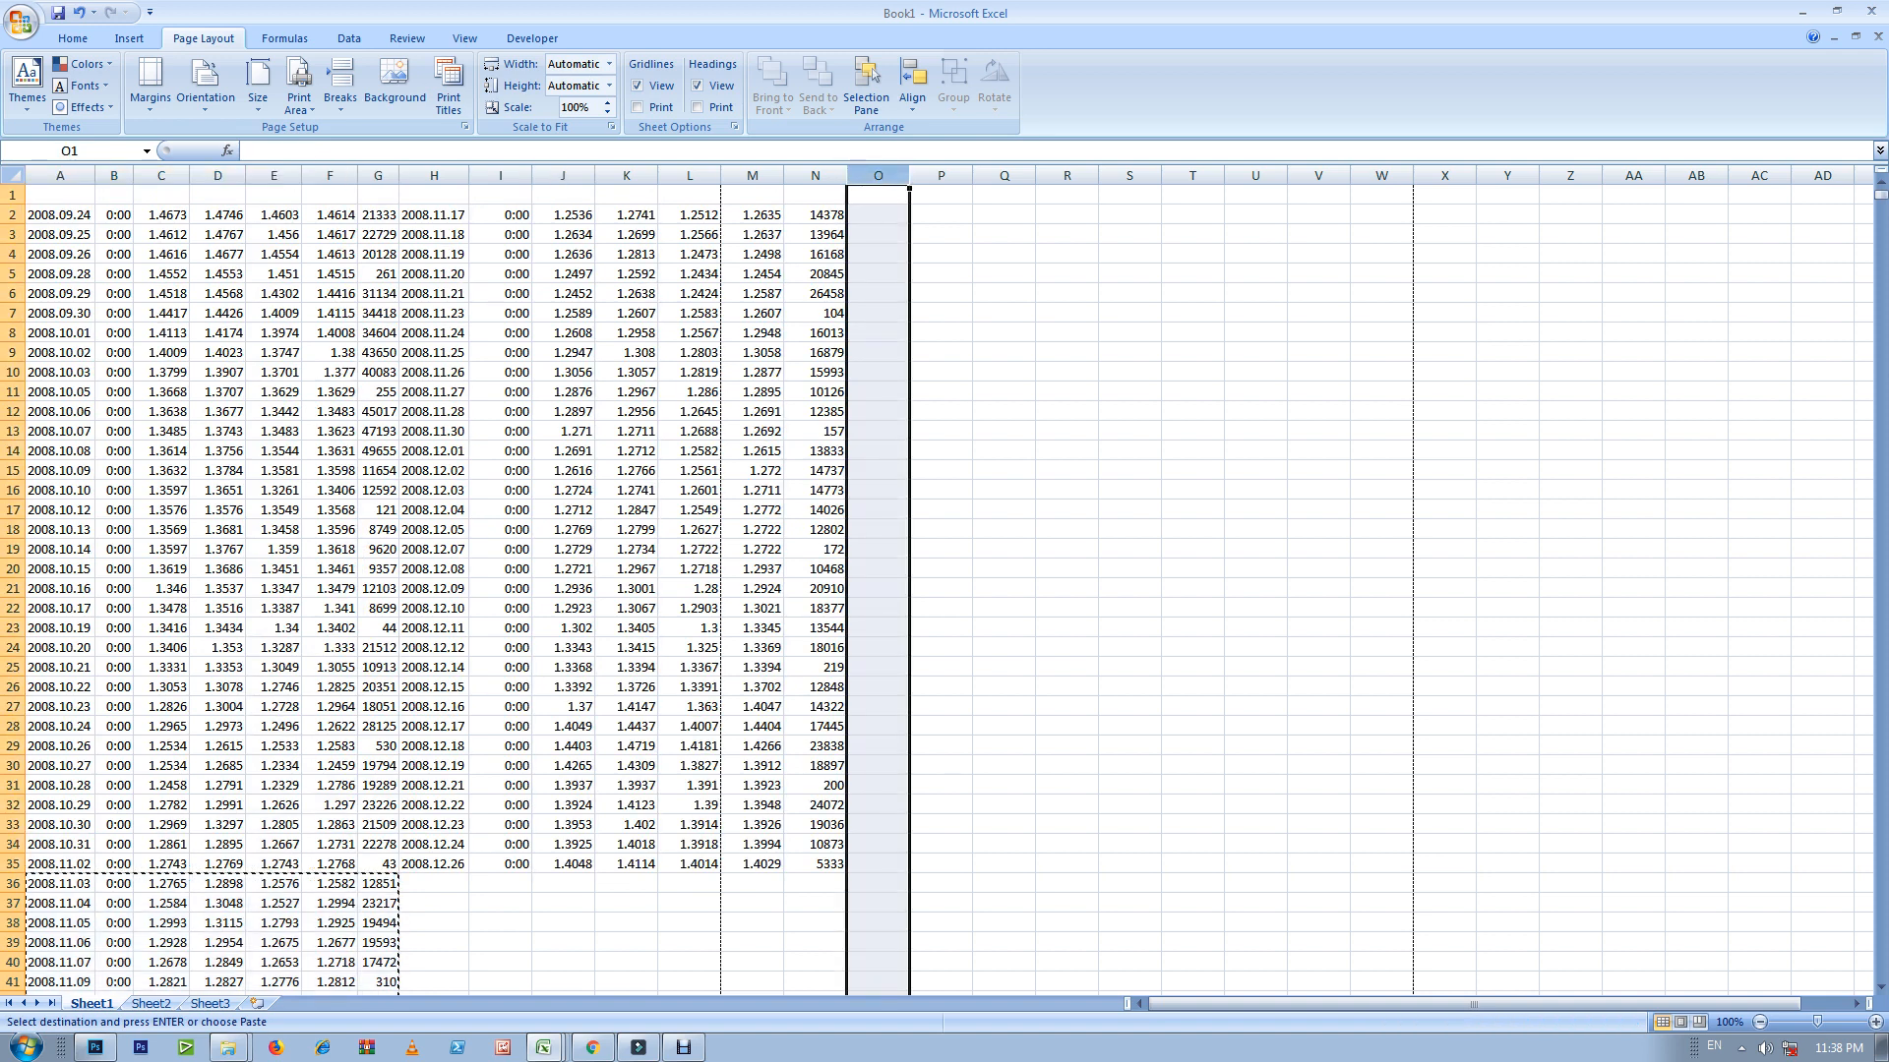
key(ctrl+v)
Step: Auto-fit the widths of columns N and O to their contents
click(1129, 529)
double_click(847, 175)
double_click(888, 175)
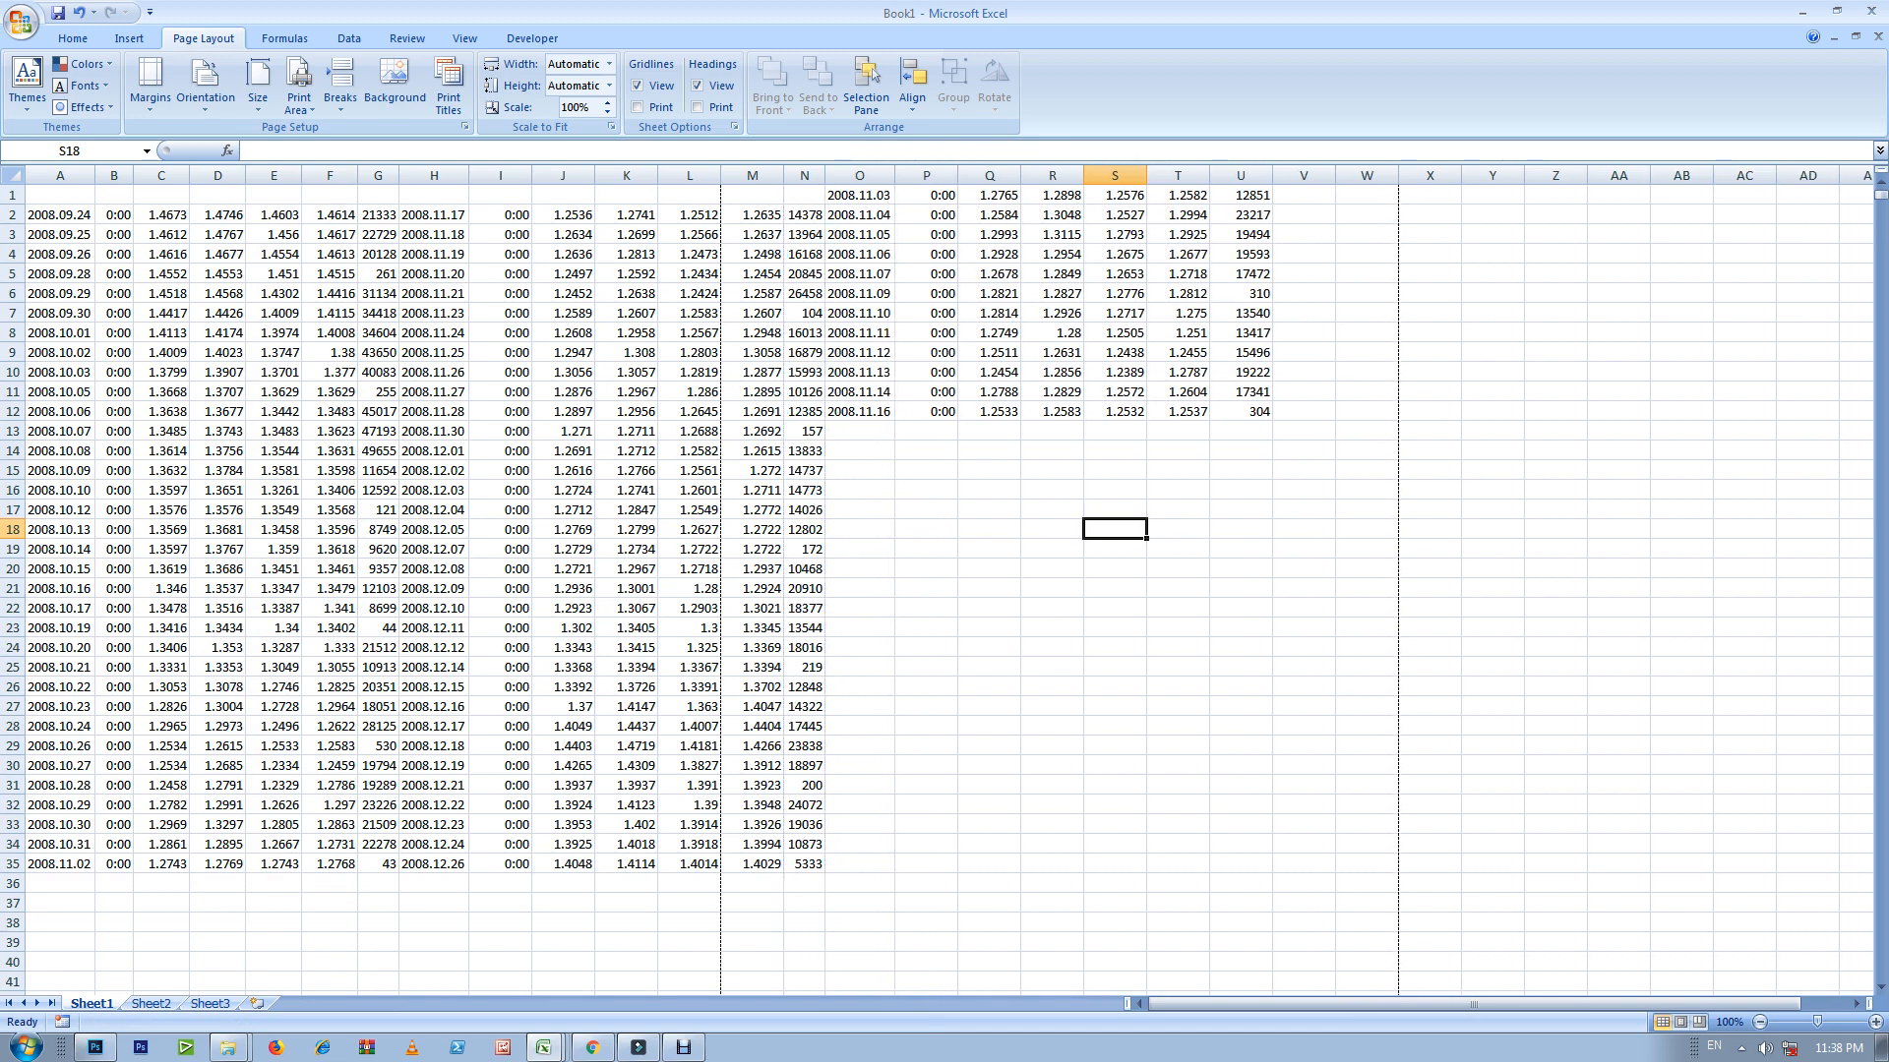
click(1052, 628)
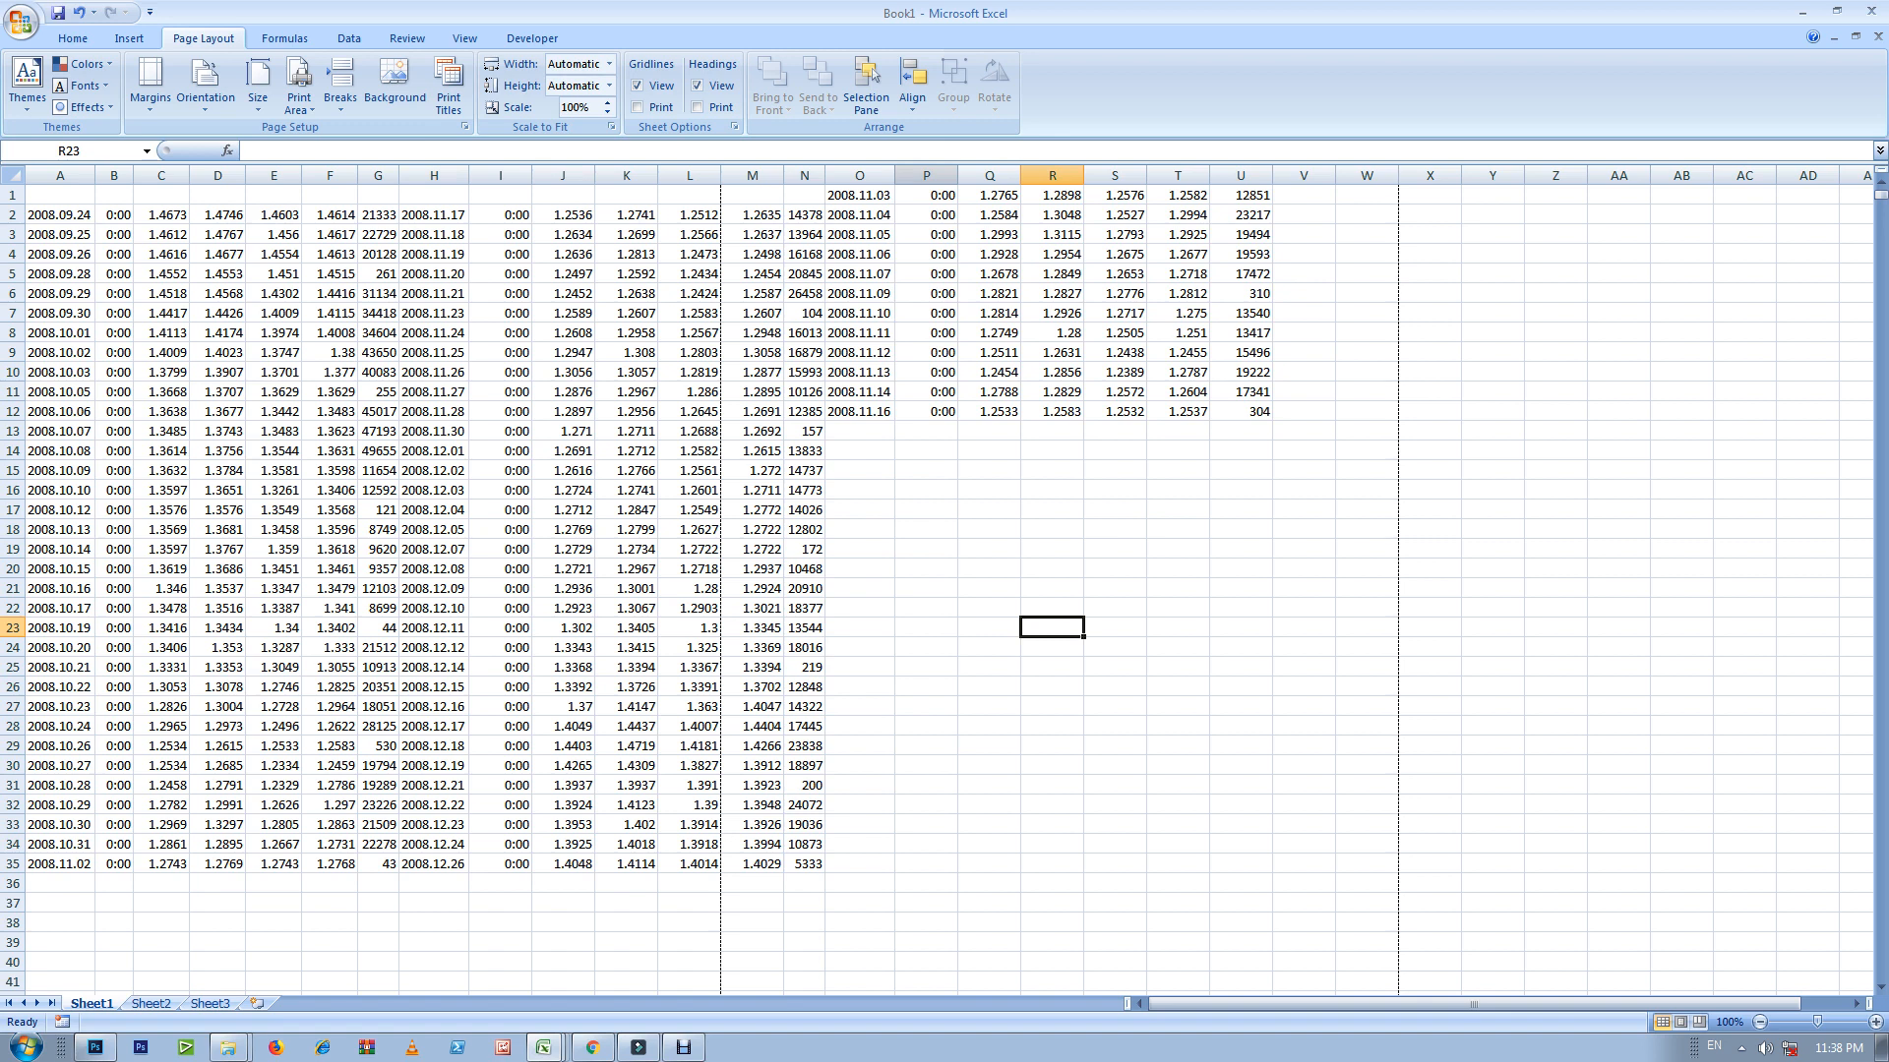
Step: Fill the 0:00 time cells in P1:P12, I2:I35 and B2:B35 with yellow
click(926, 175)
drag(1051, 568, 1051, 549)
drag(926, 195, 926, 411)
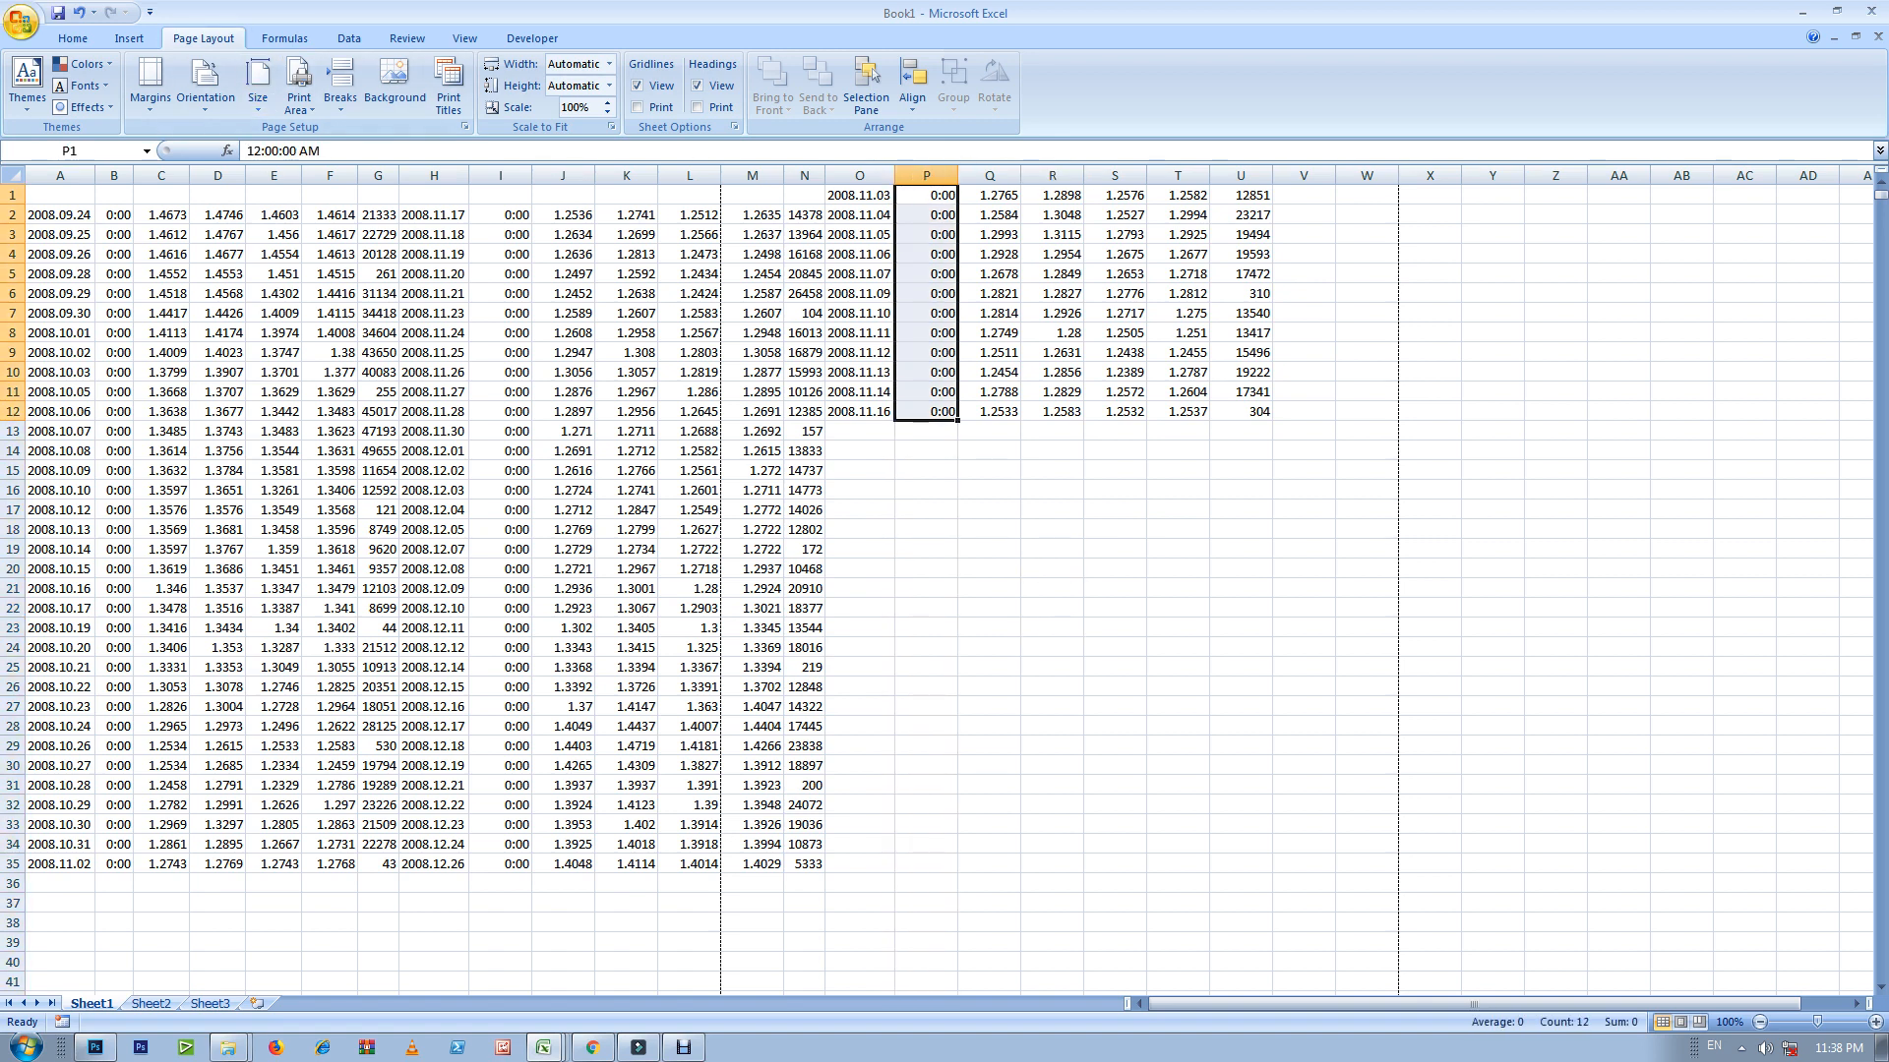
click(73, 38)
click(289, 99)
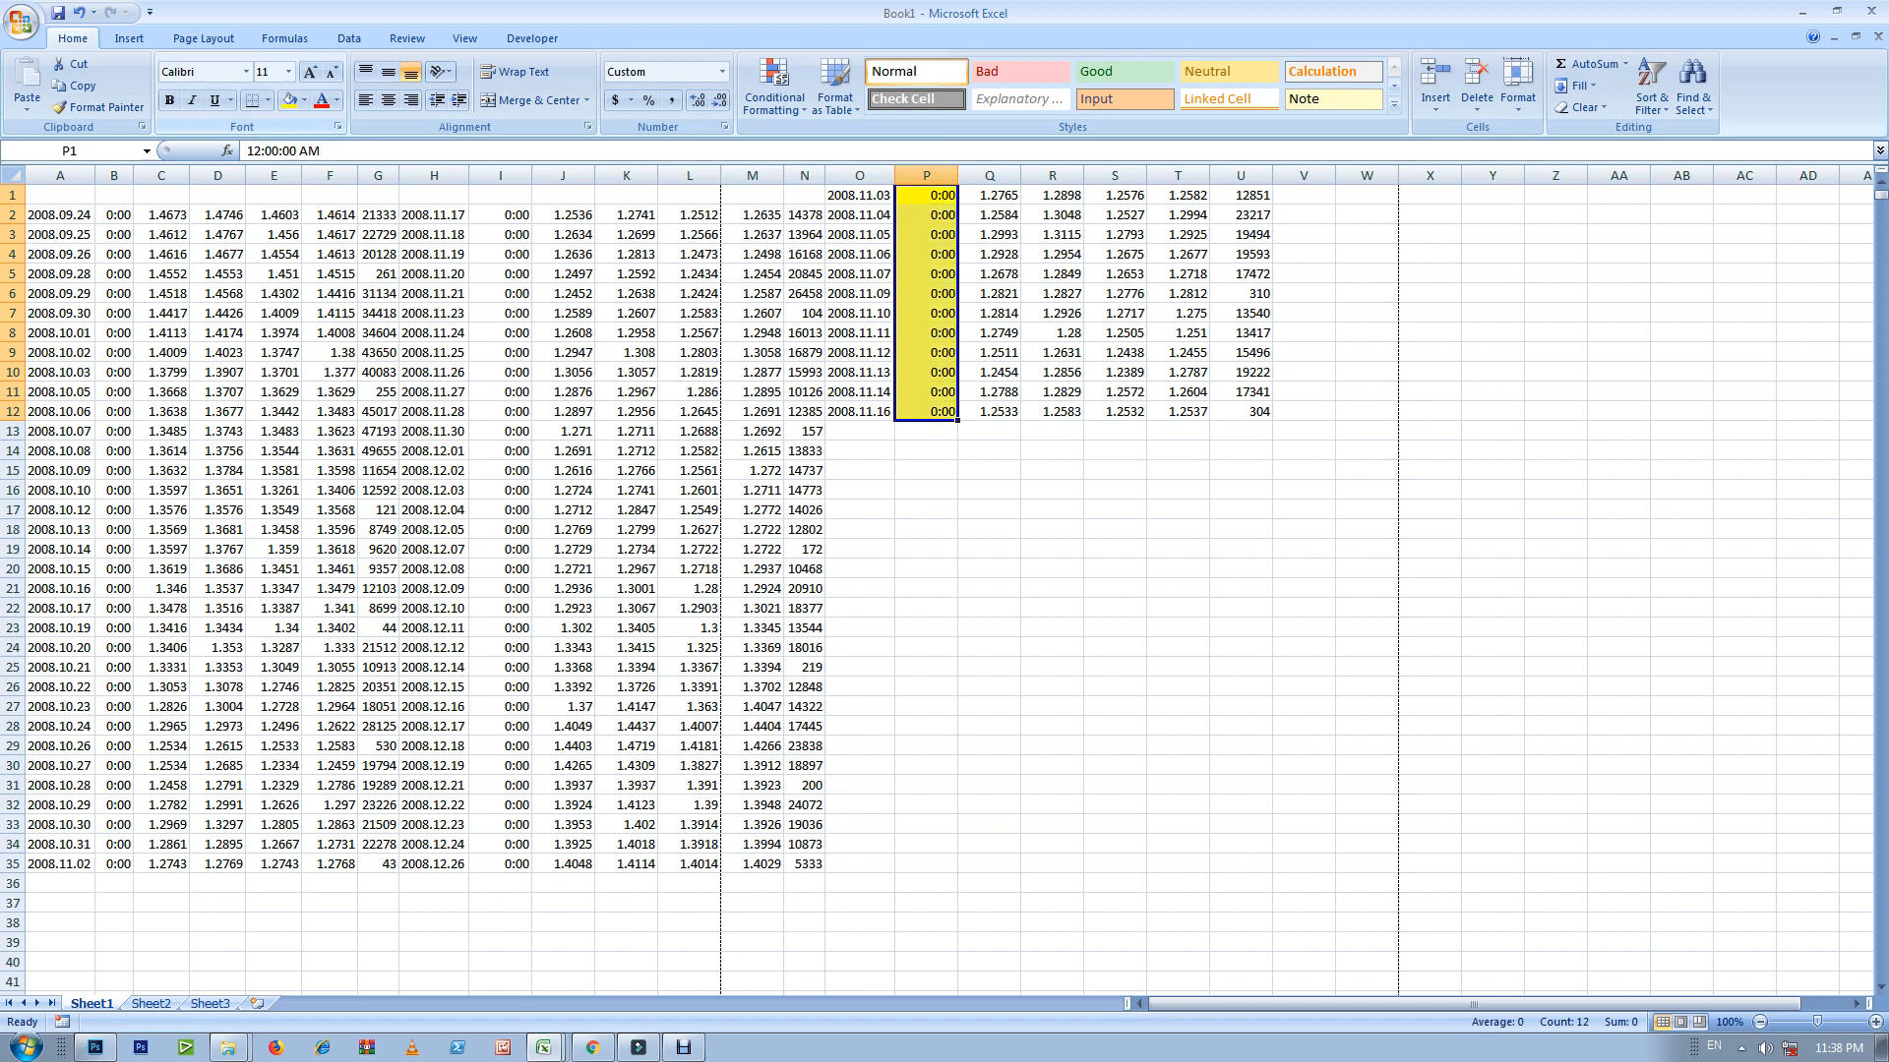
drag(501, 215, 500, 863)
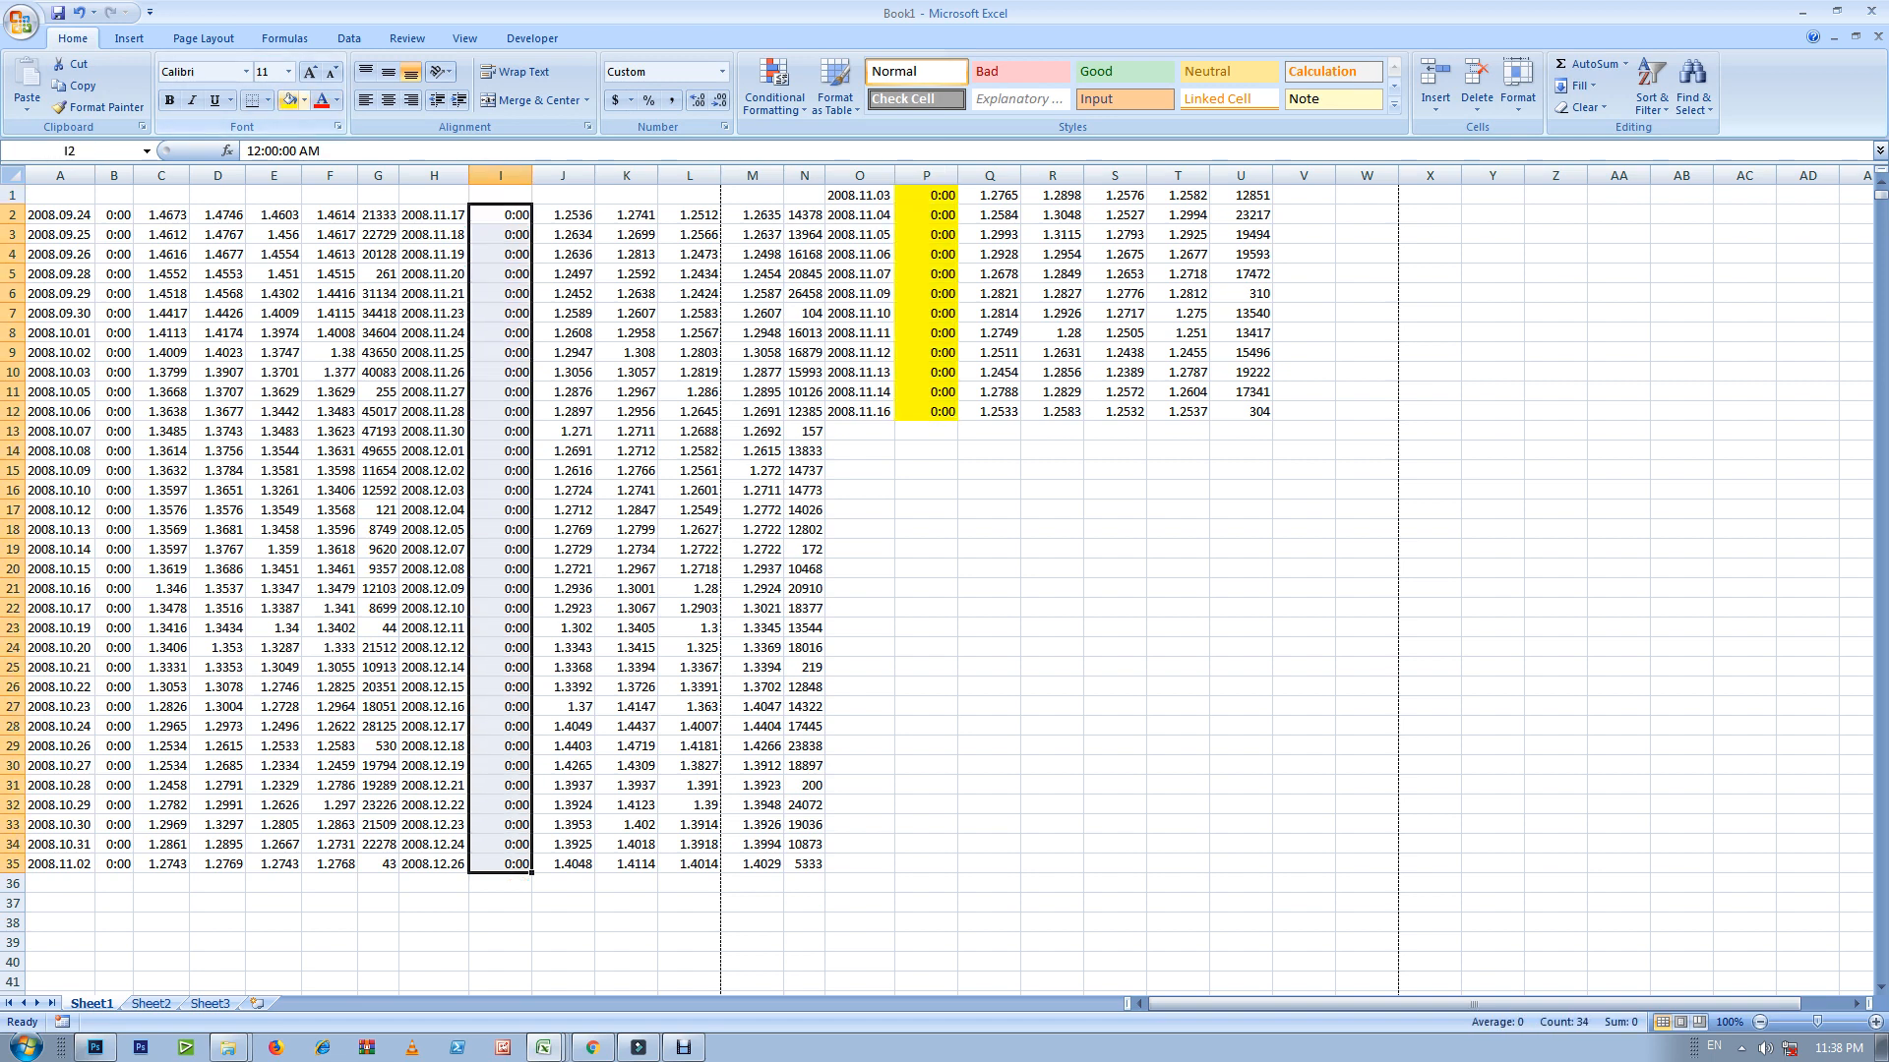
click(288, 99)
drag(115, 214, 115, 864)
click(288, 99)
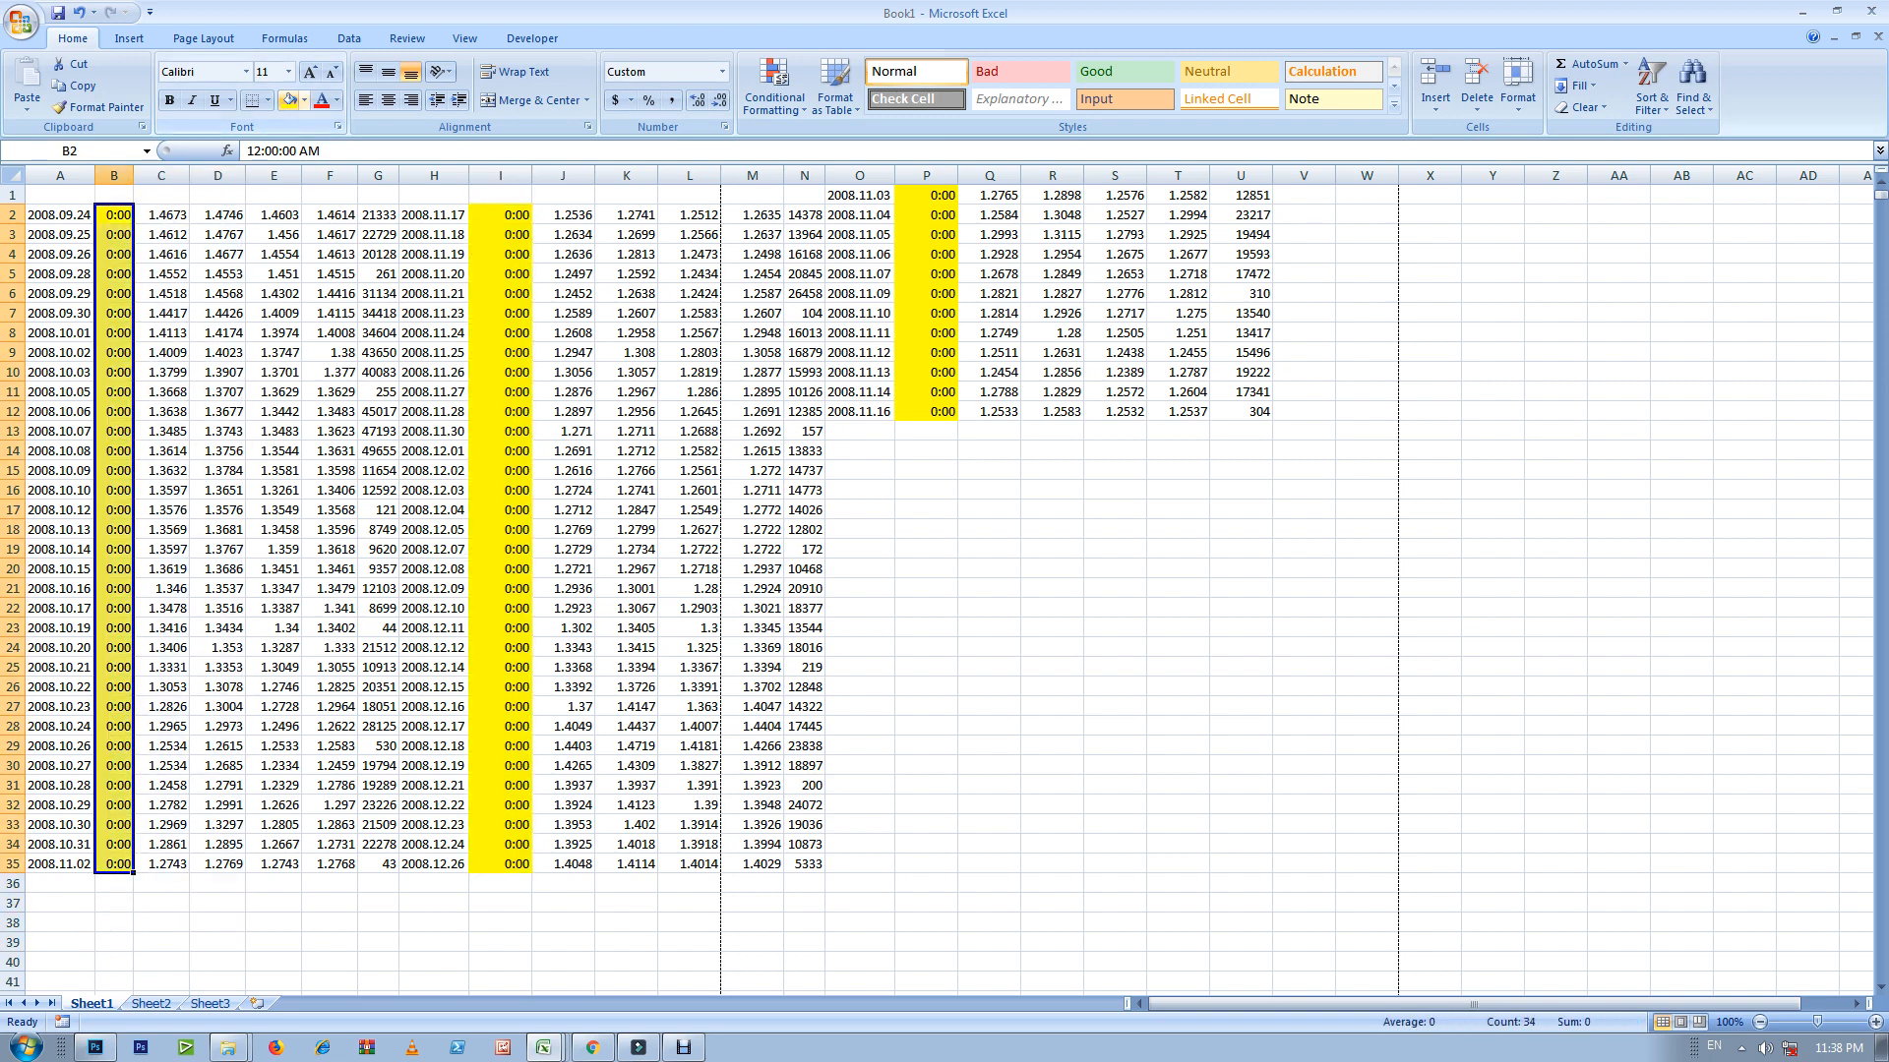
click(1240, 627)
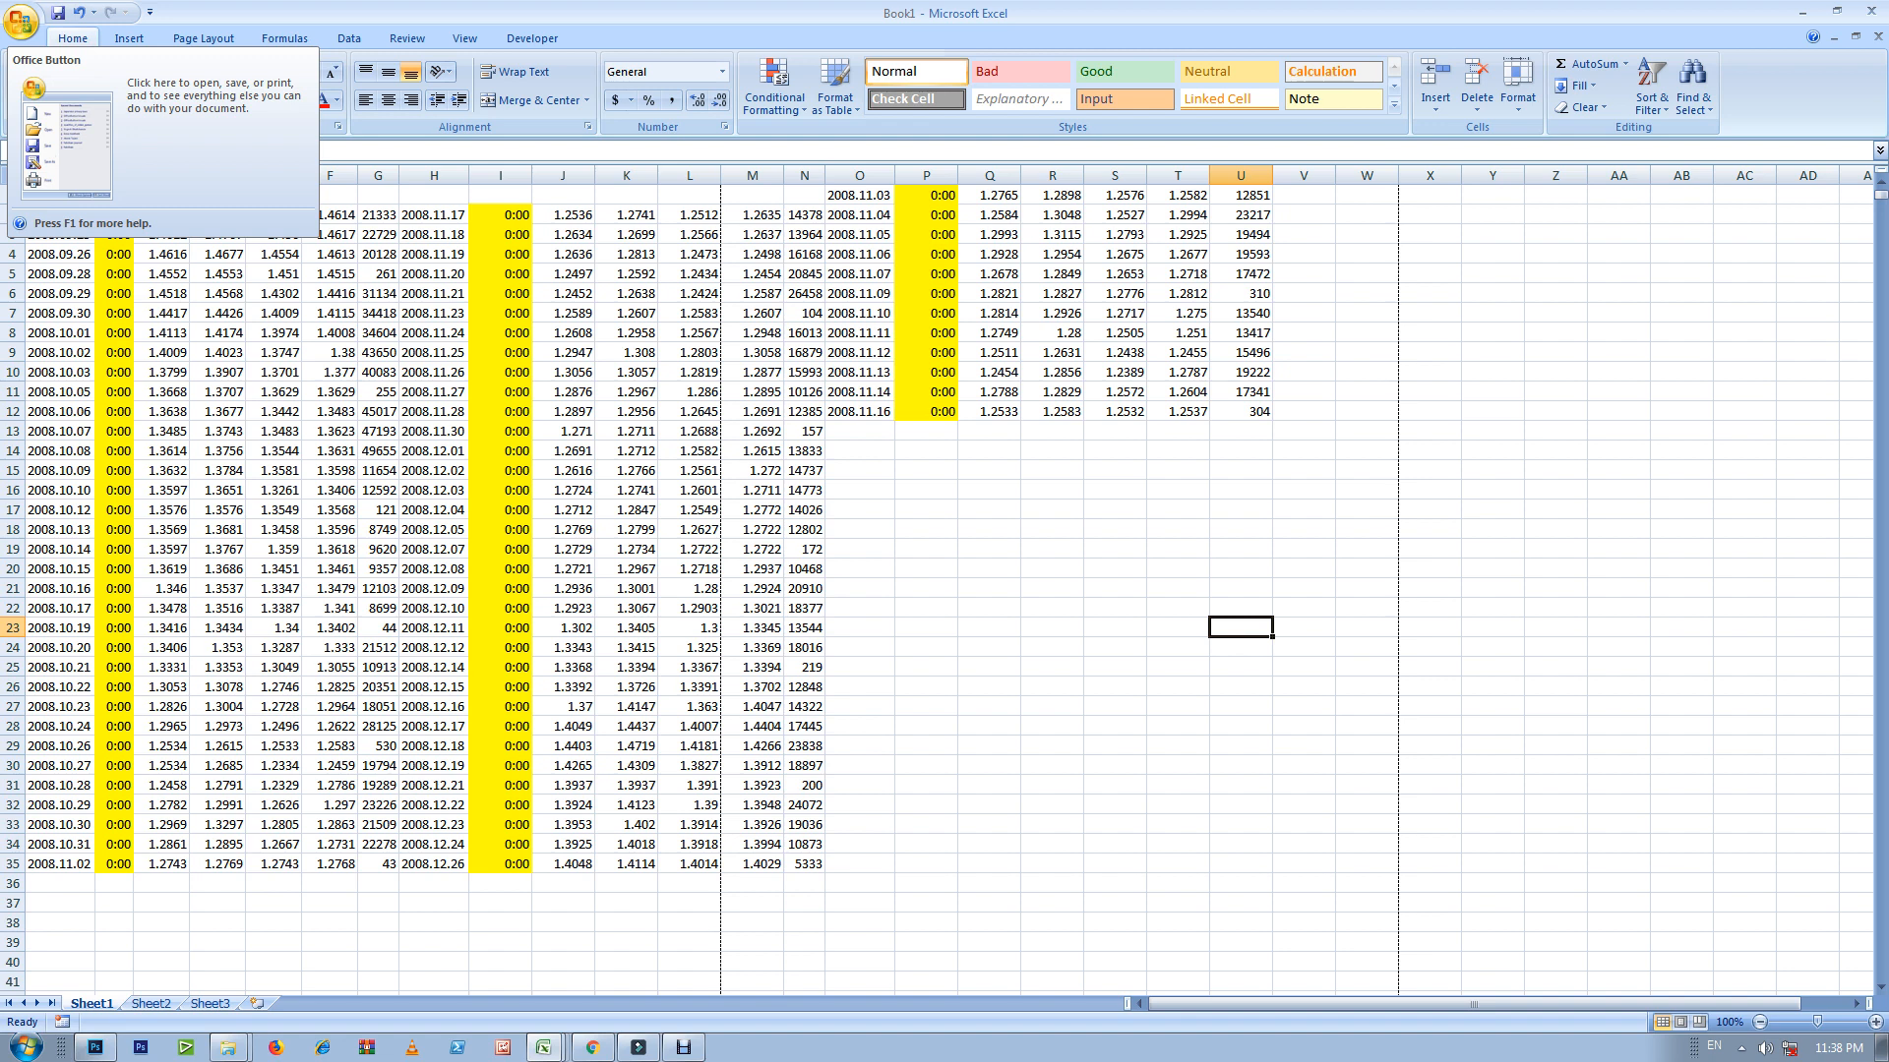
Step: Check how the portrait layout splits the data across the pages in print preview, and return to the worksheet
click(21, 21)
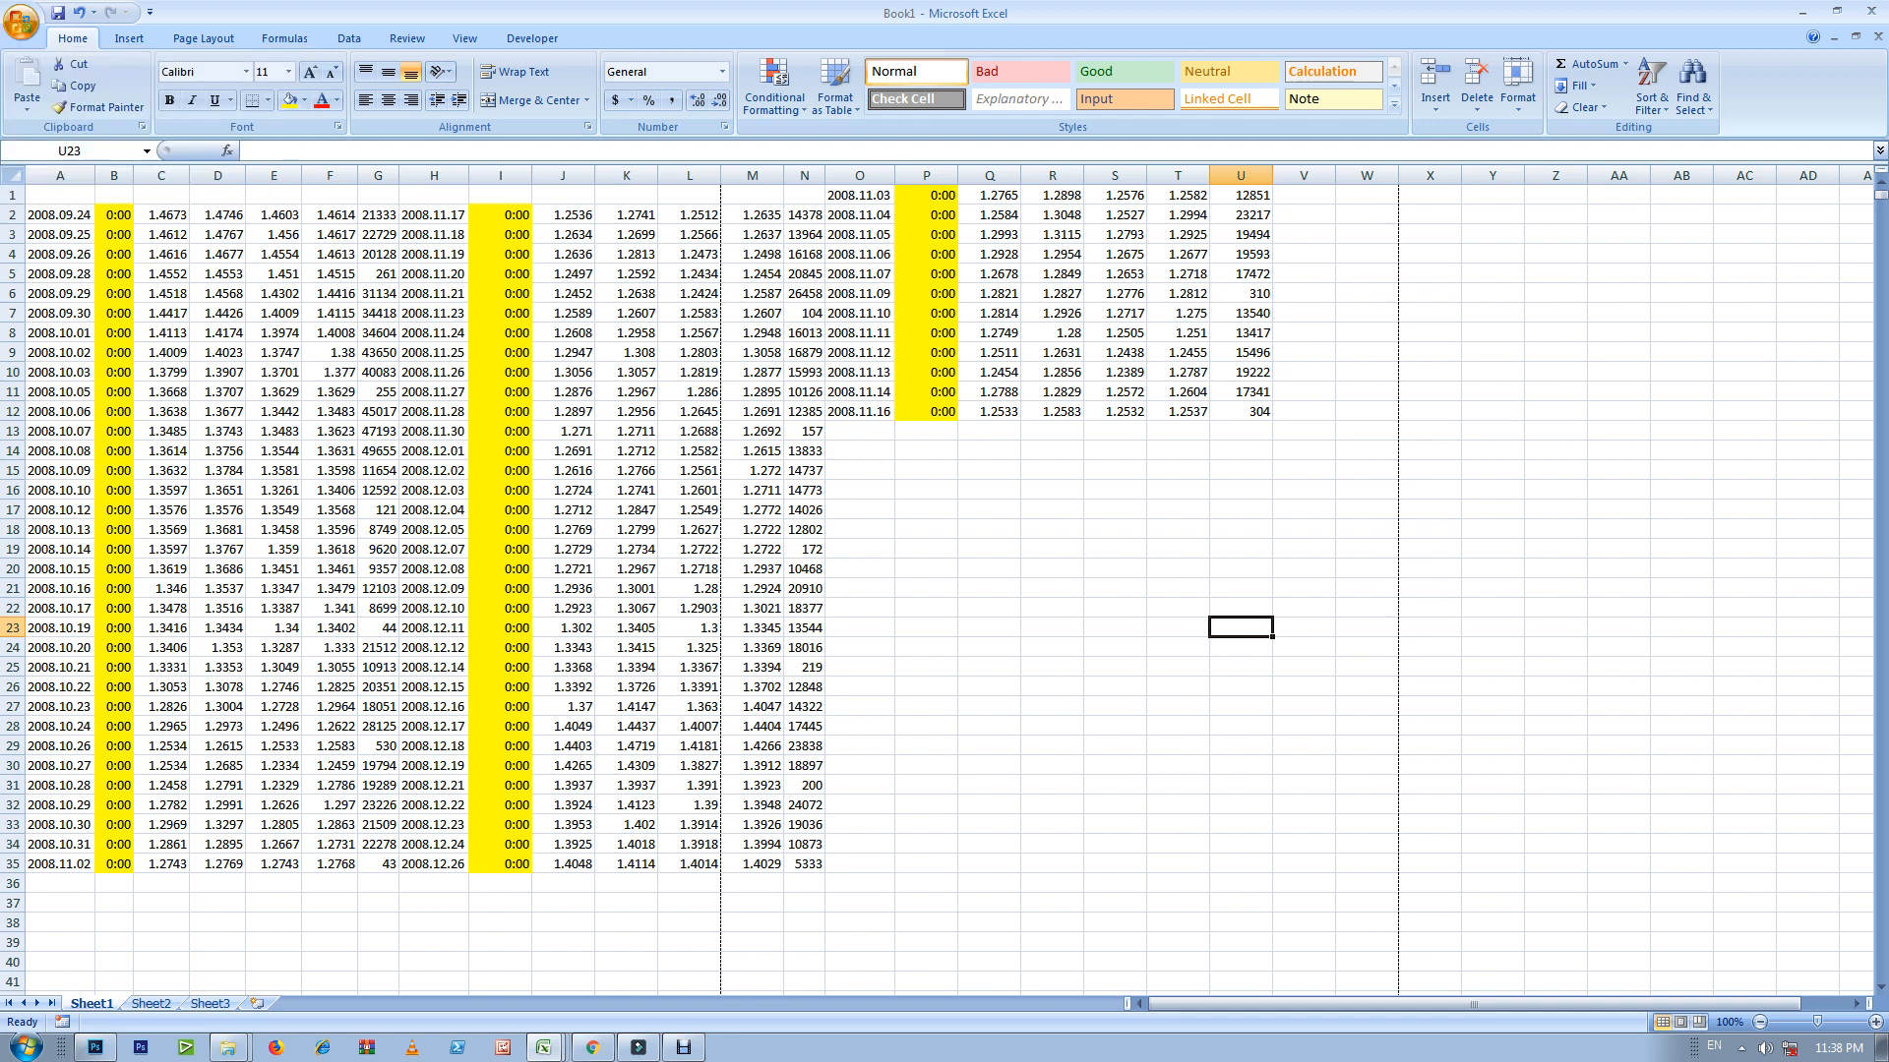
key(ctrl+F2)
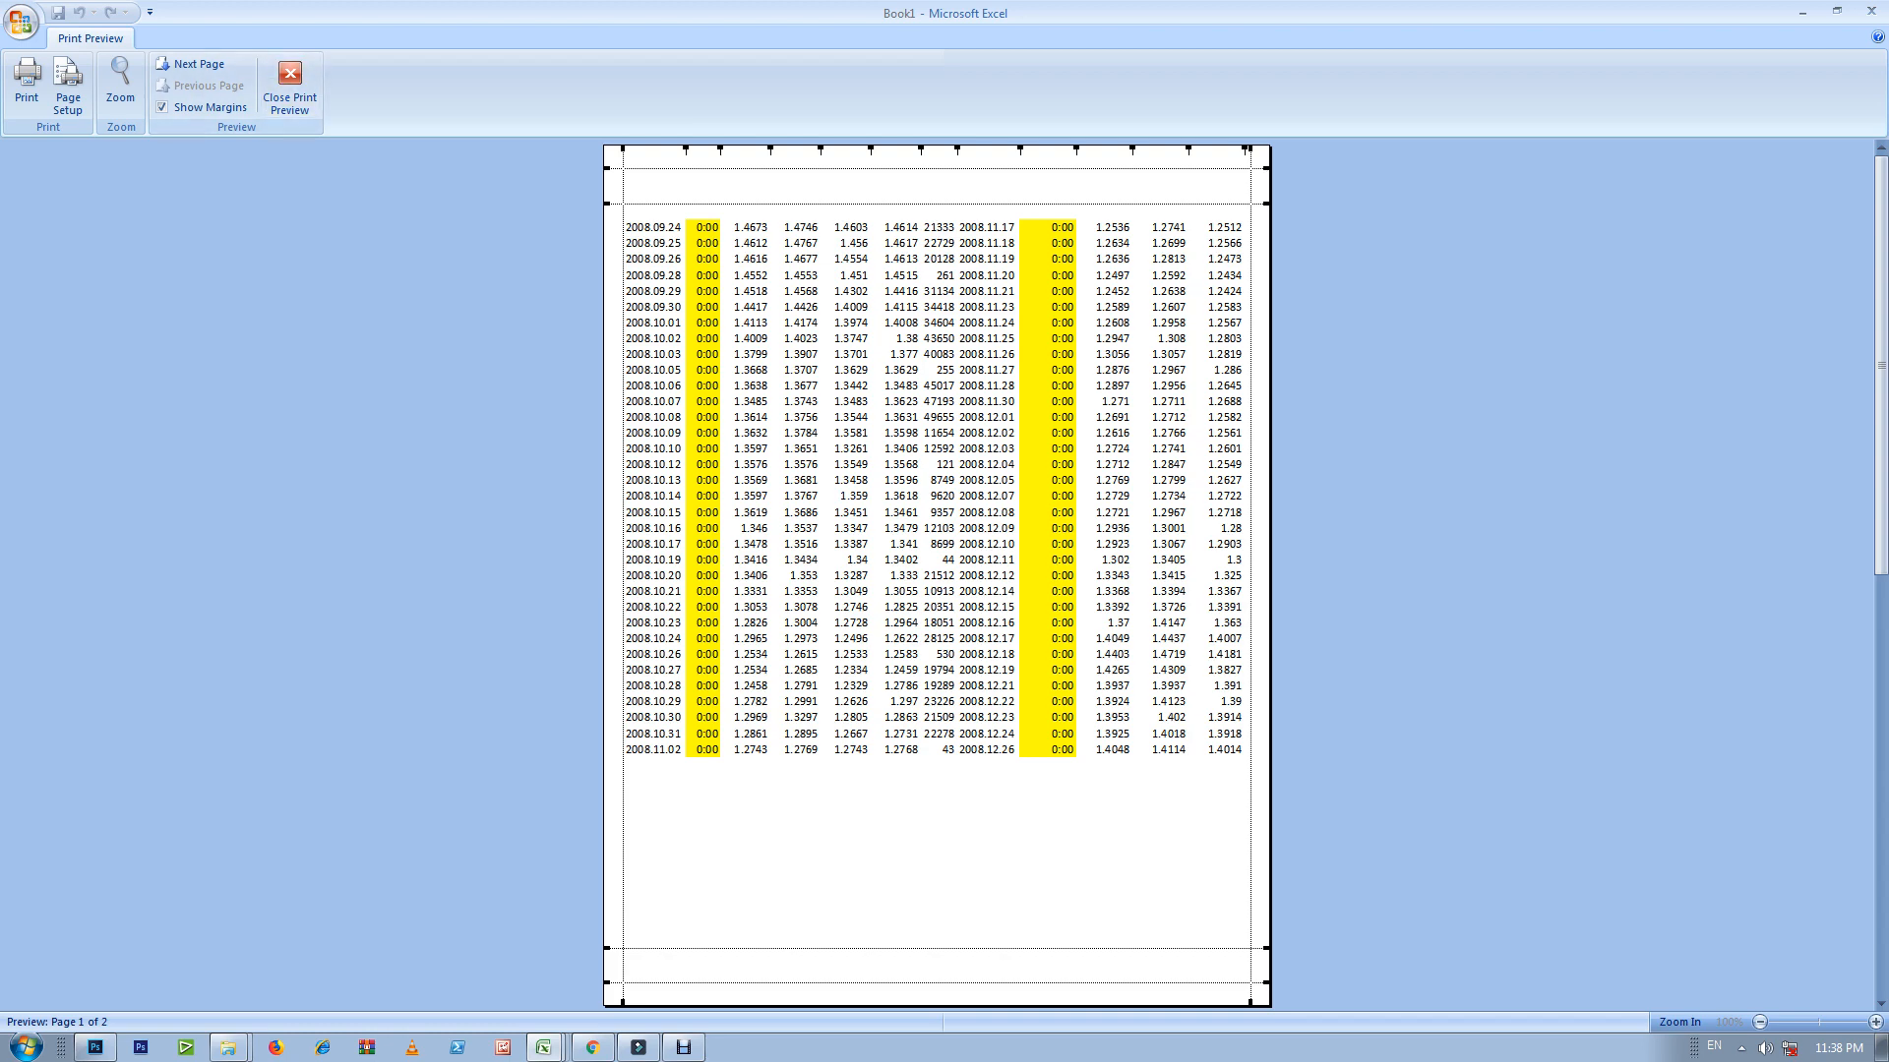
scroll(937, 575, down, 1)
scroll(936, 576, up, 1)
scroll(936, 575, down, 1)
scroll(936, 575, up, 1)
click(290, 84)
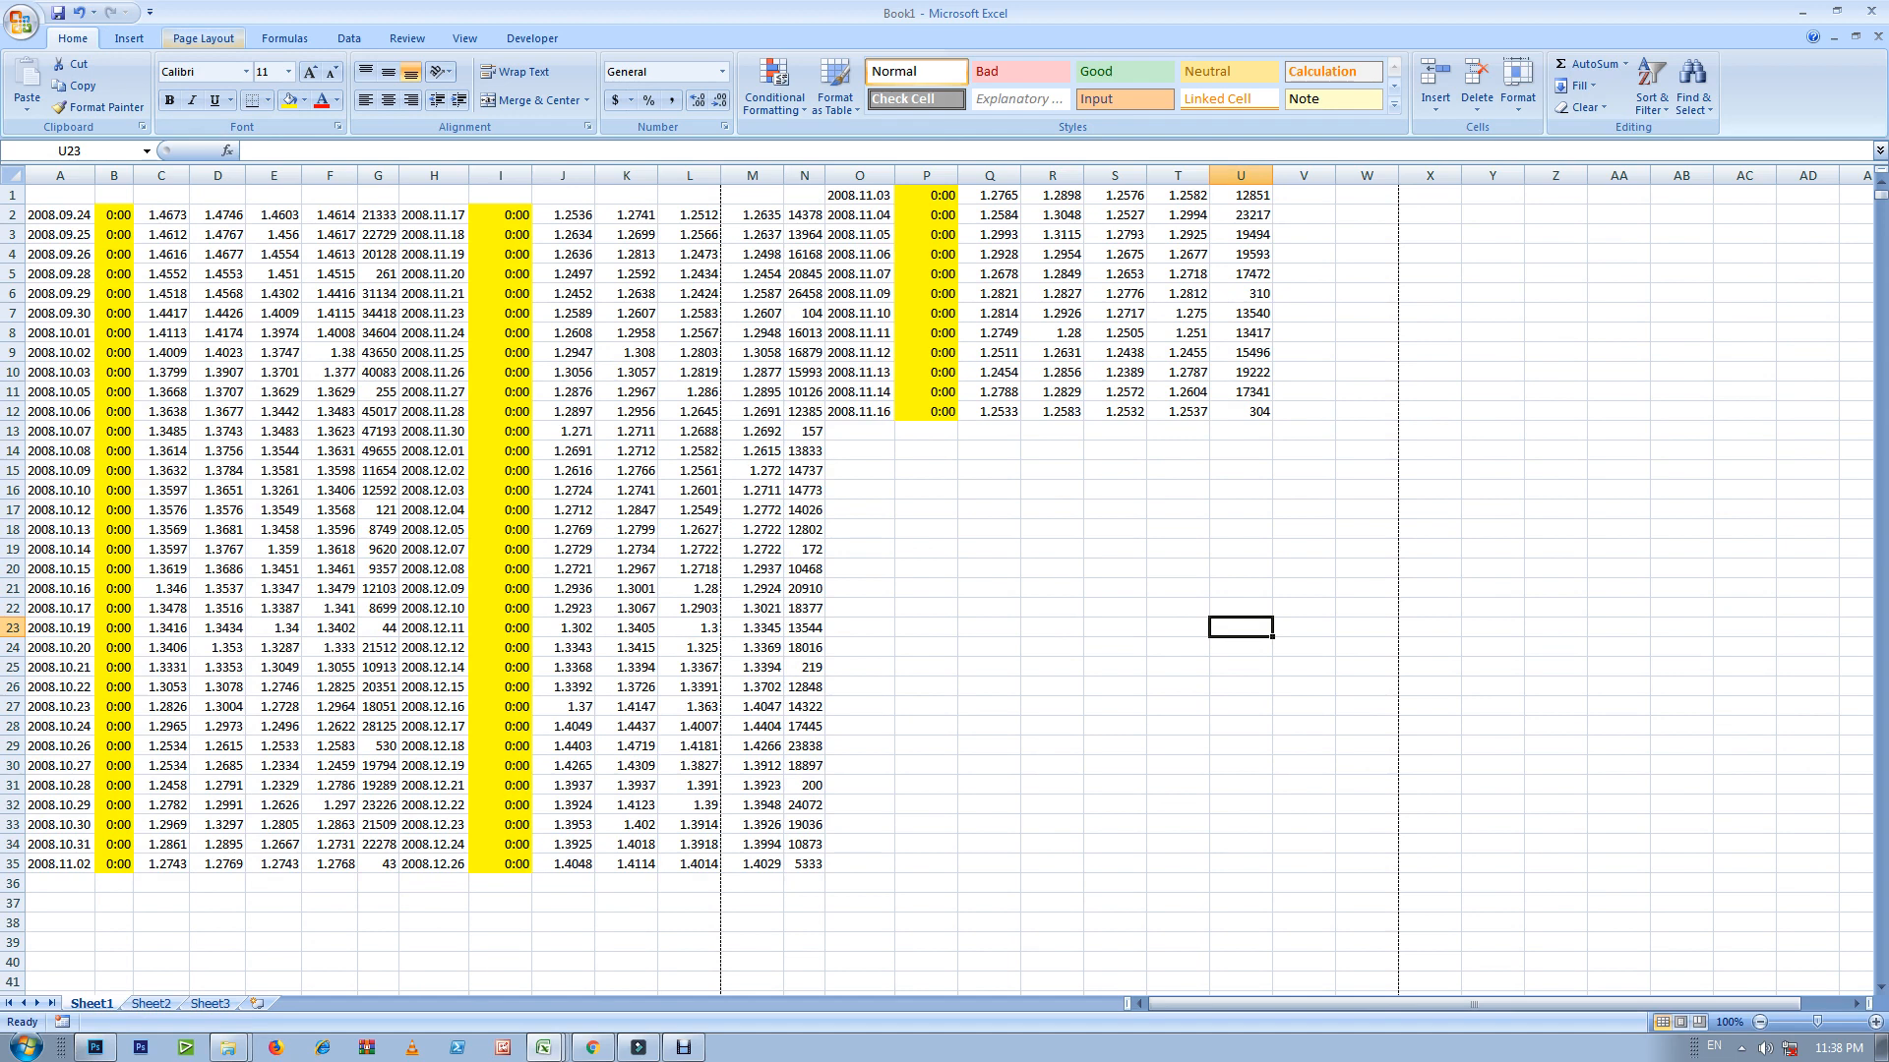
Step: Set Sheet1's page orientation to landscape
click(203, 38)
click(205, 83)
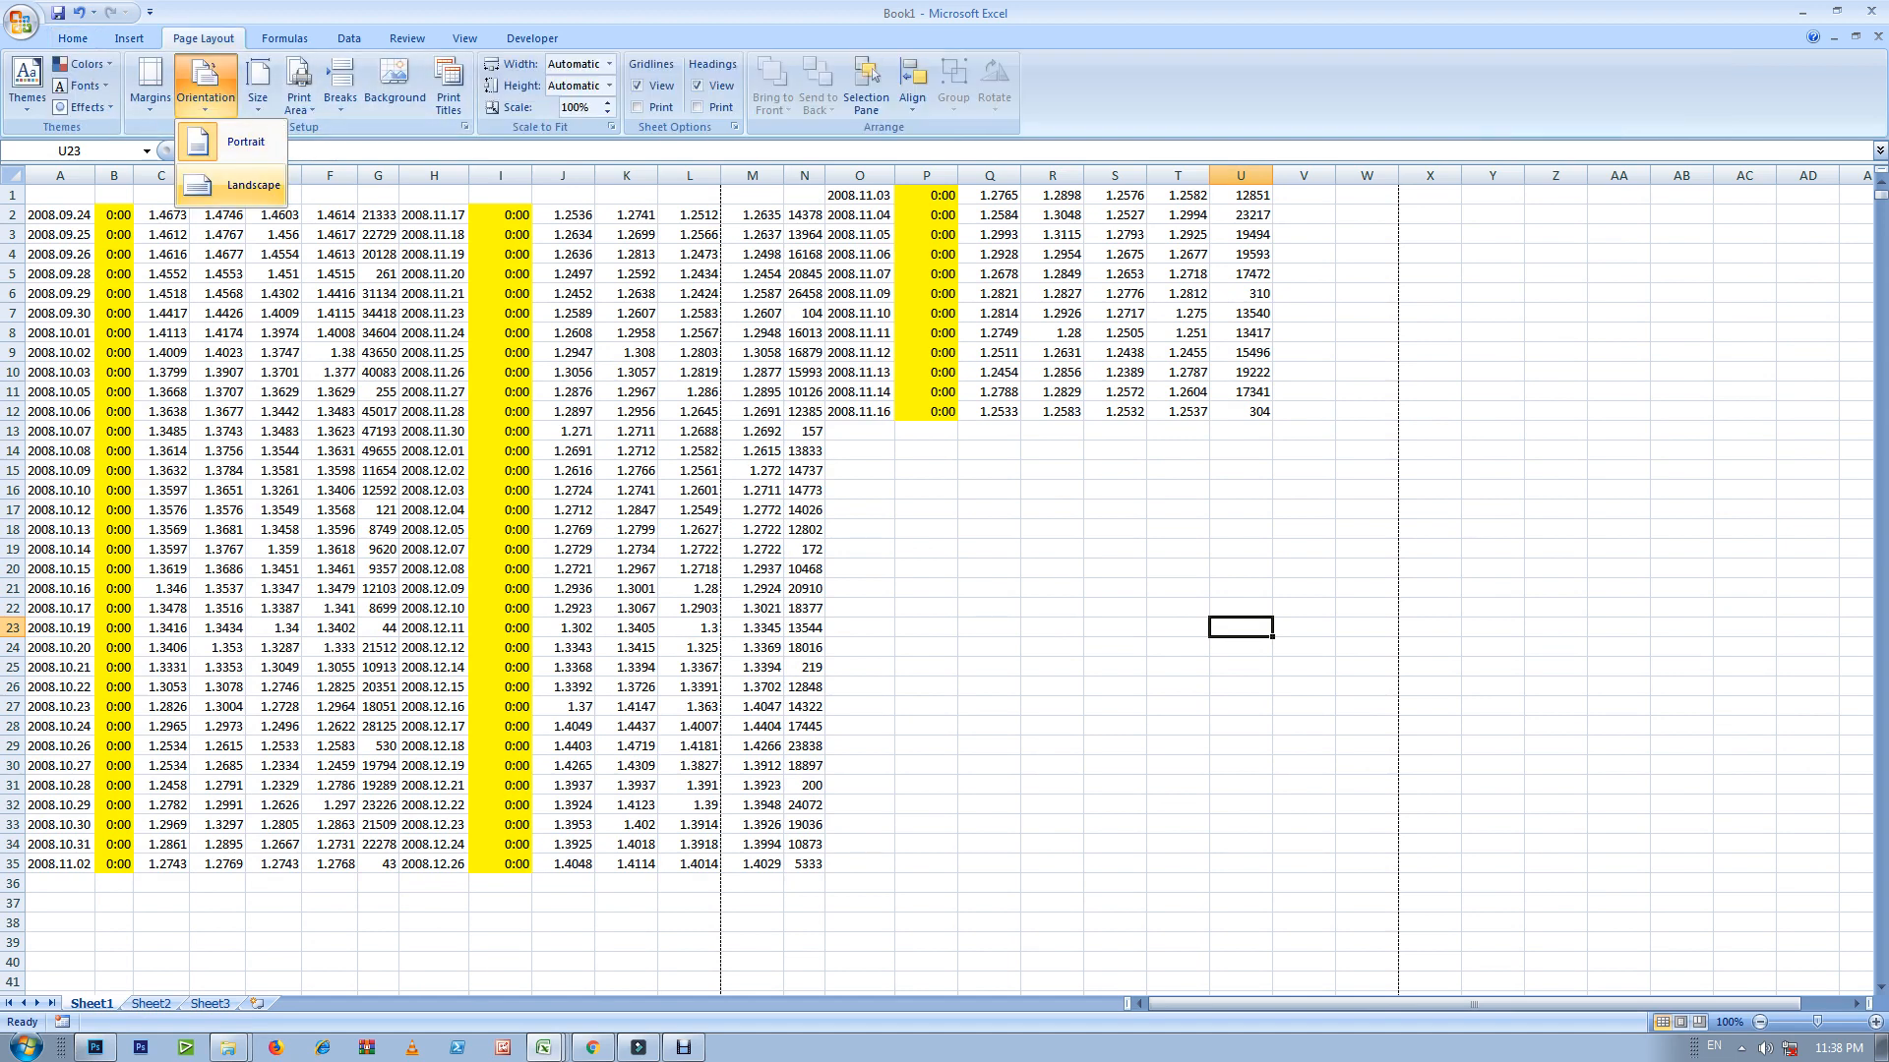
click(246, 185)
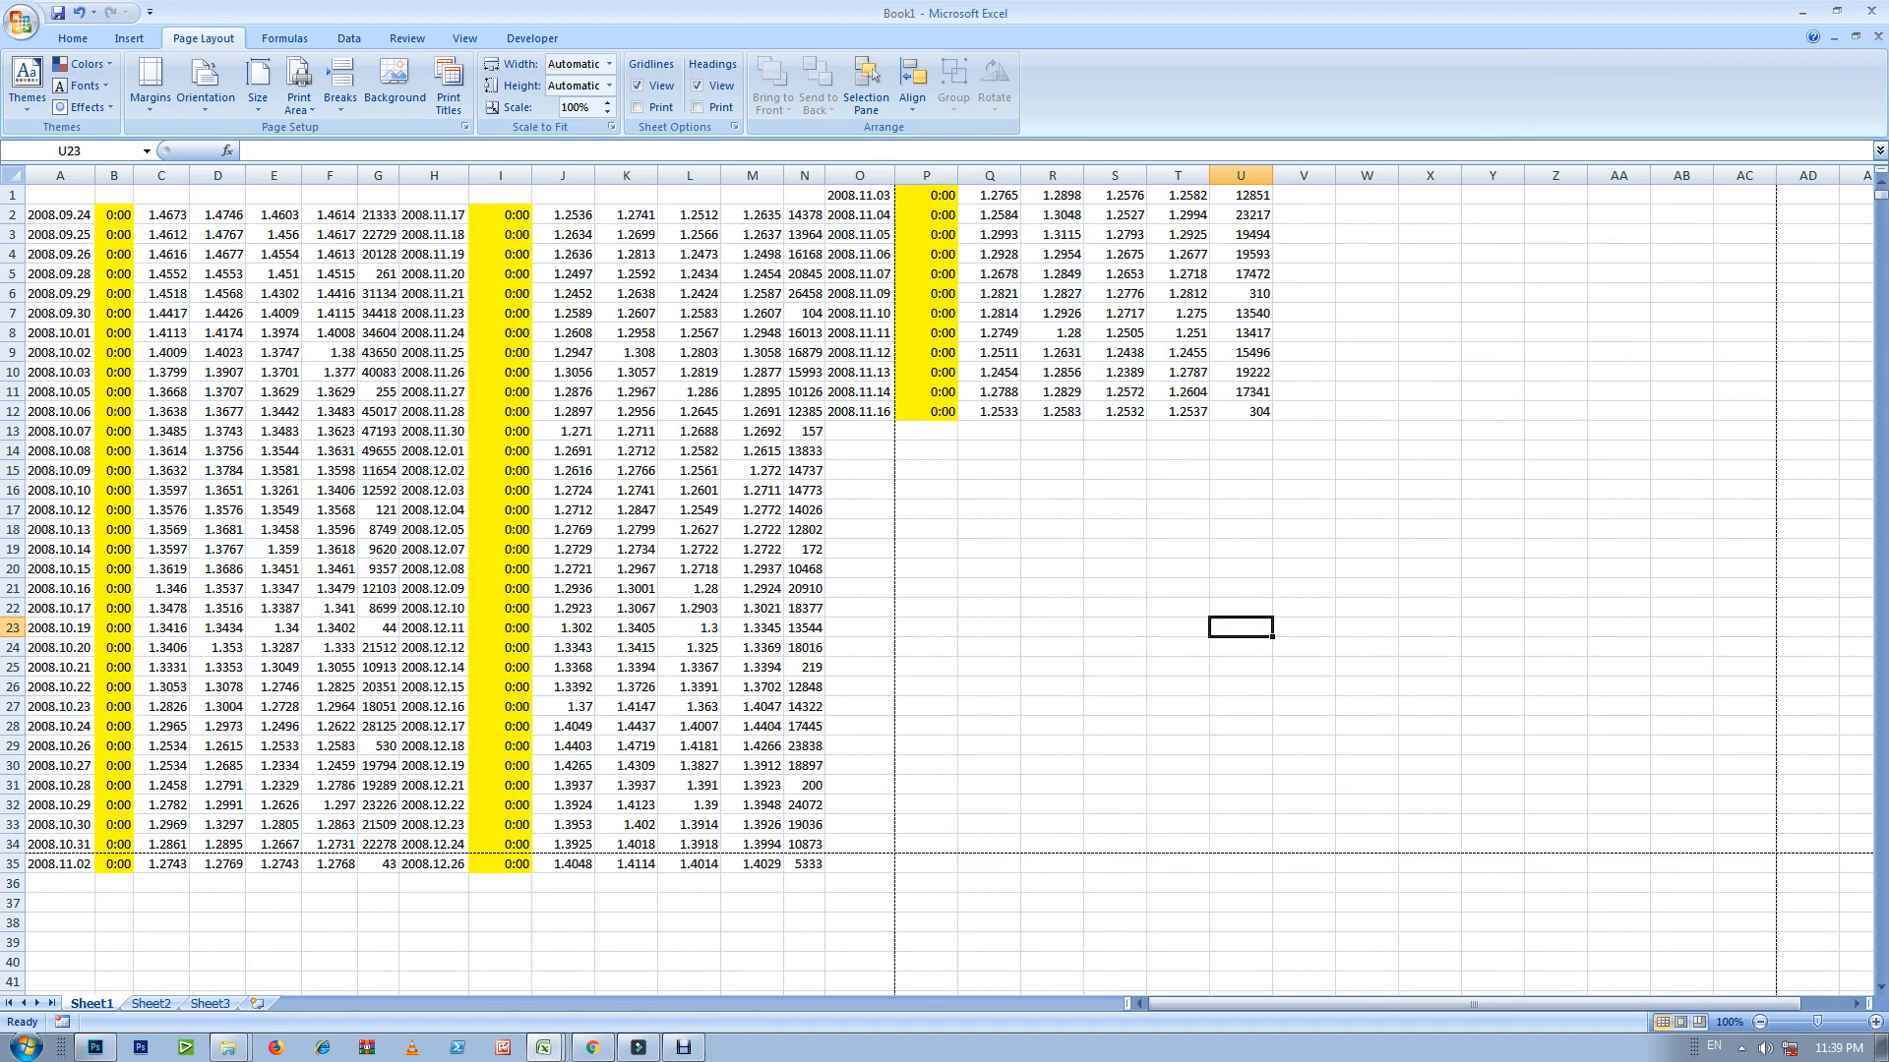
Step: Try a custom left margin of 0.1 inches on Sheet1, and reapply the Narrow margin preset
click(149, 83)
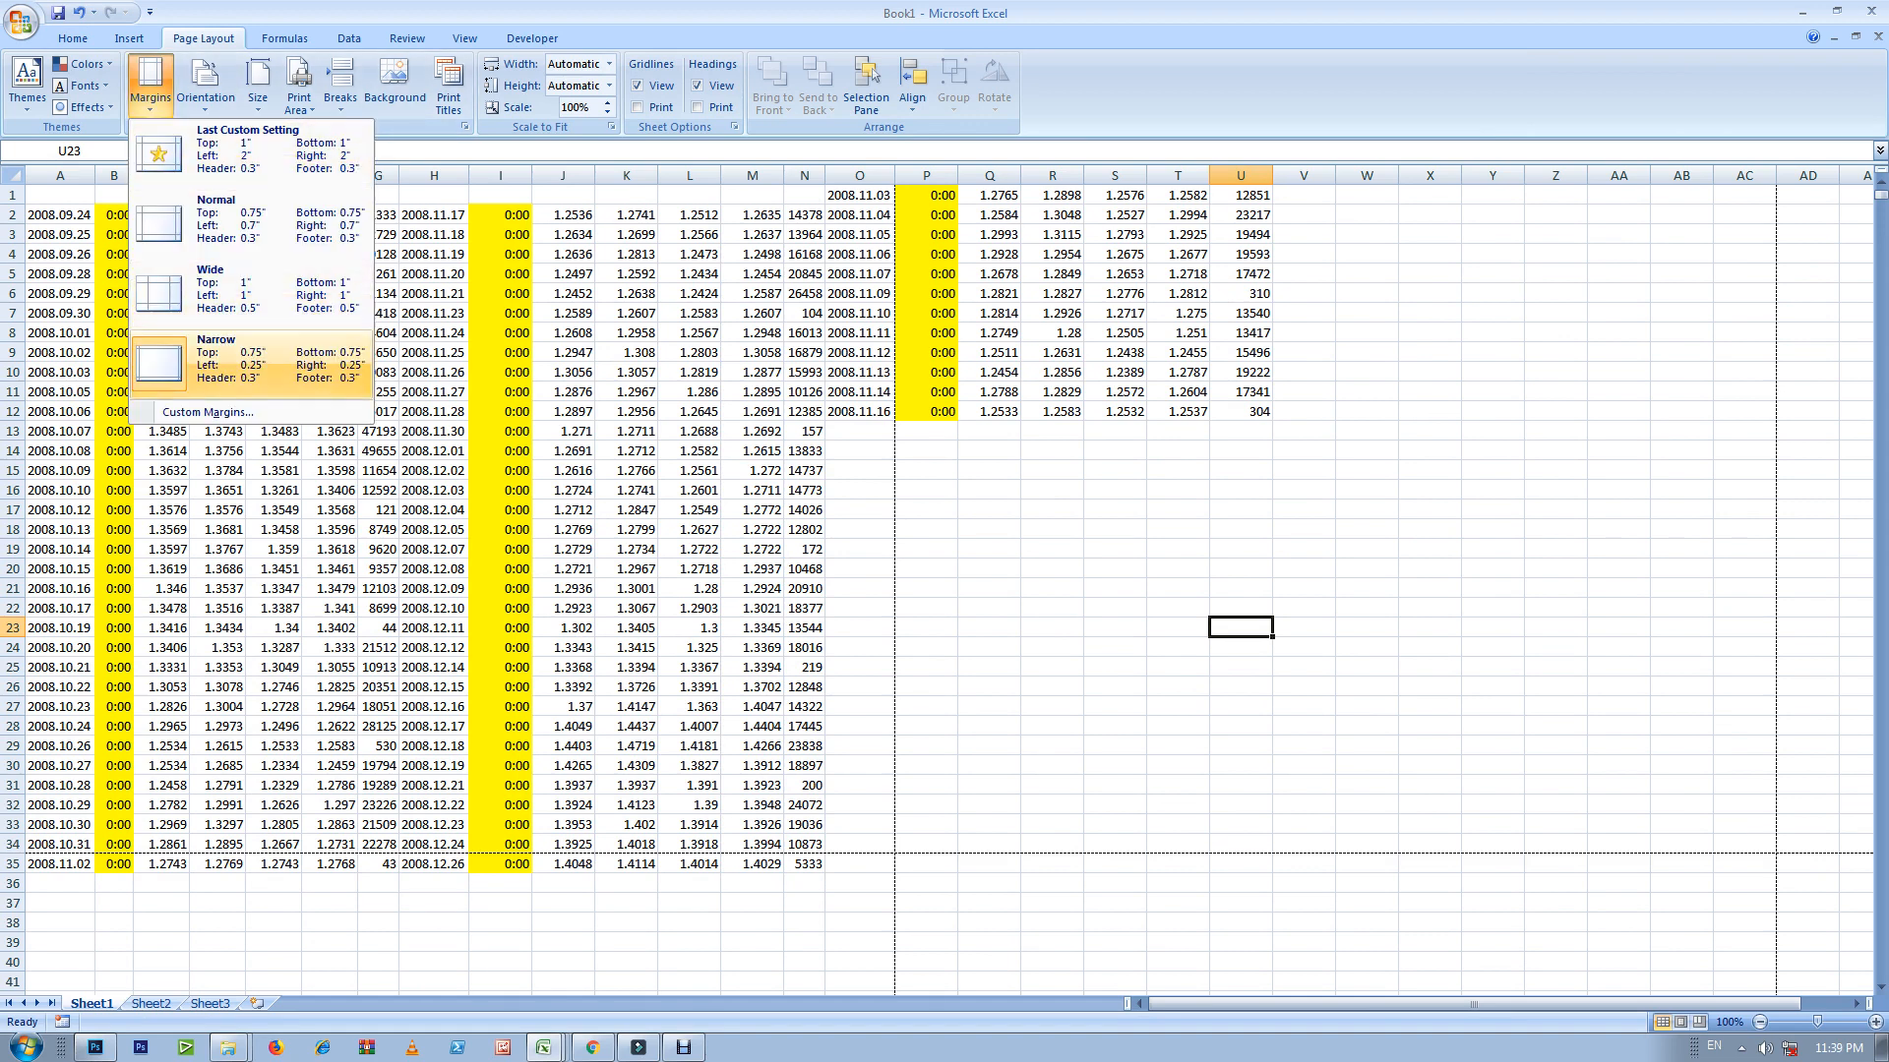
click(207, 412)
click(1234, 366)
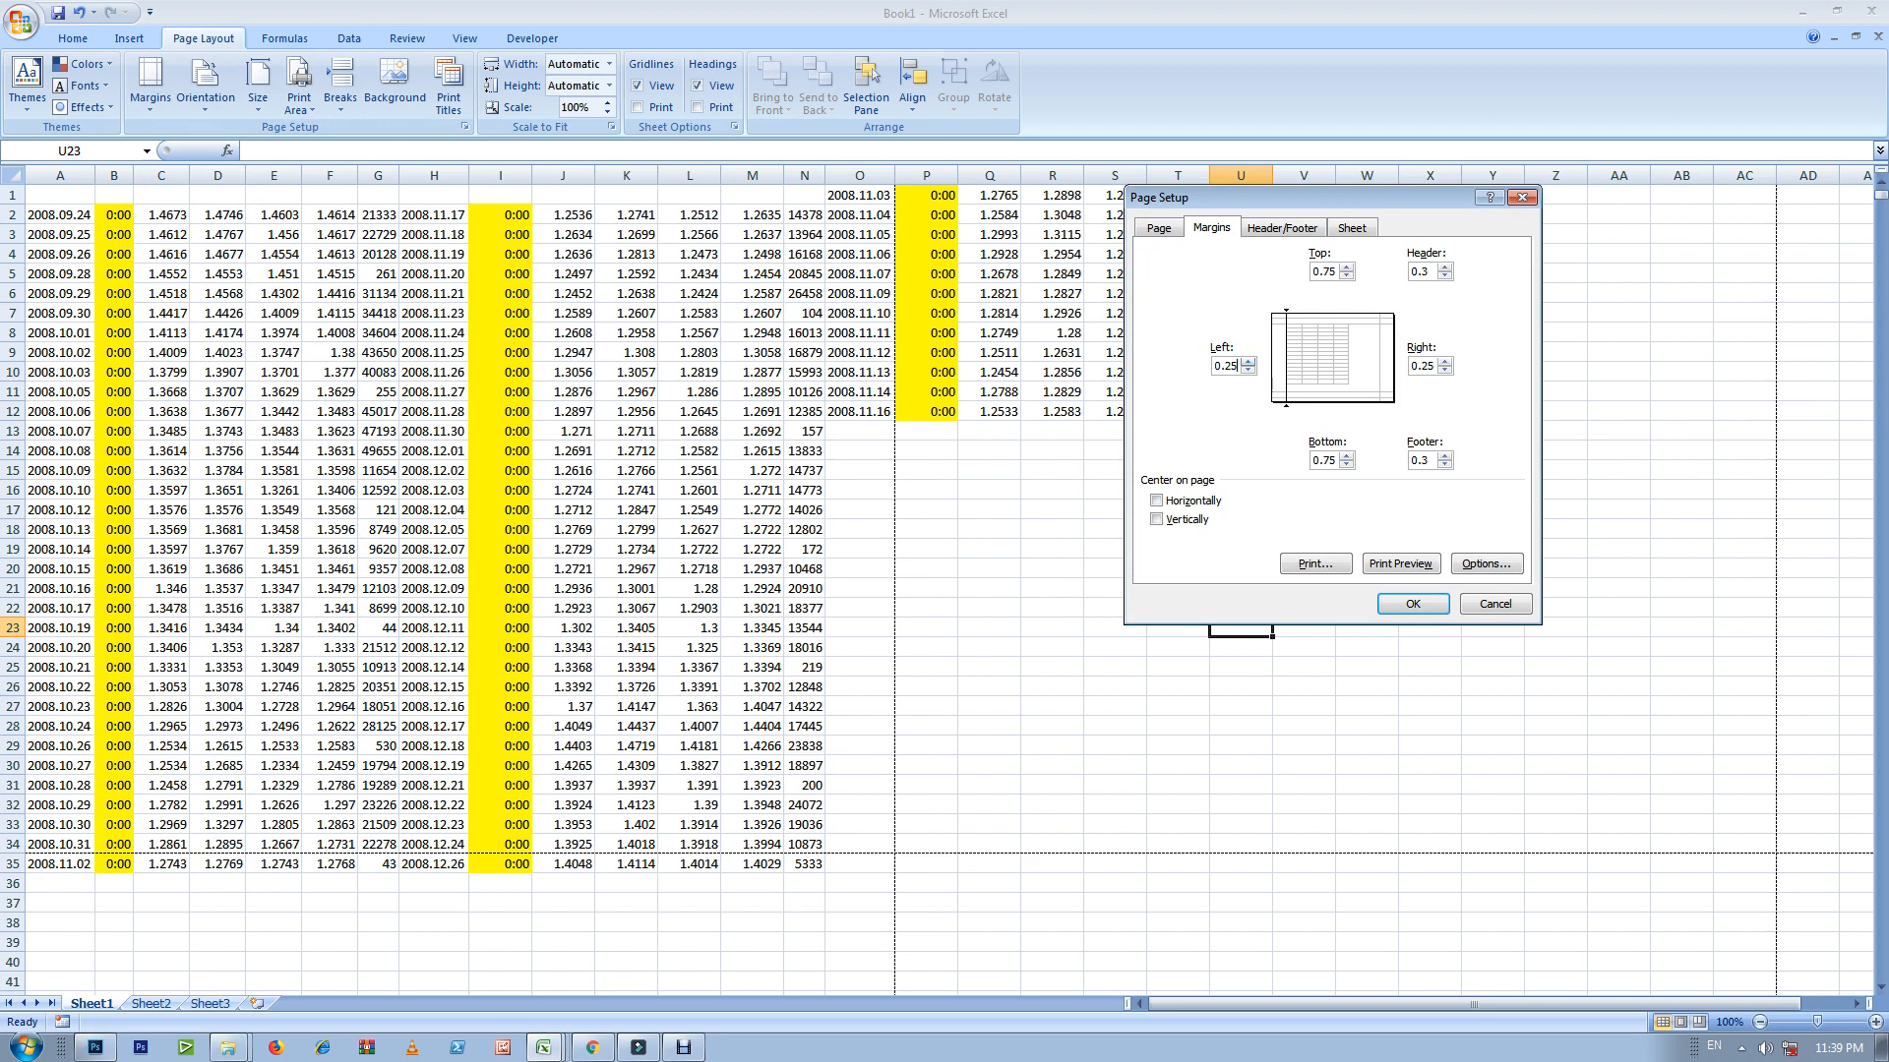
key(BackSpace)
key(Return)
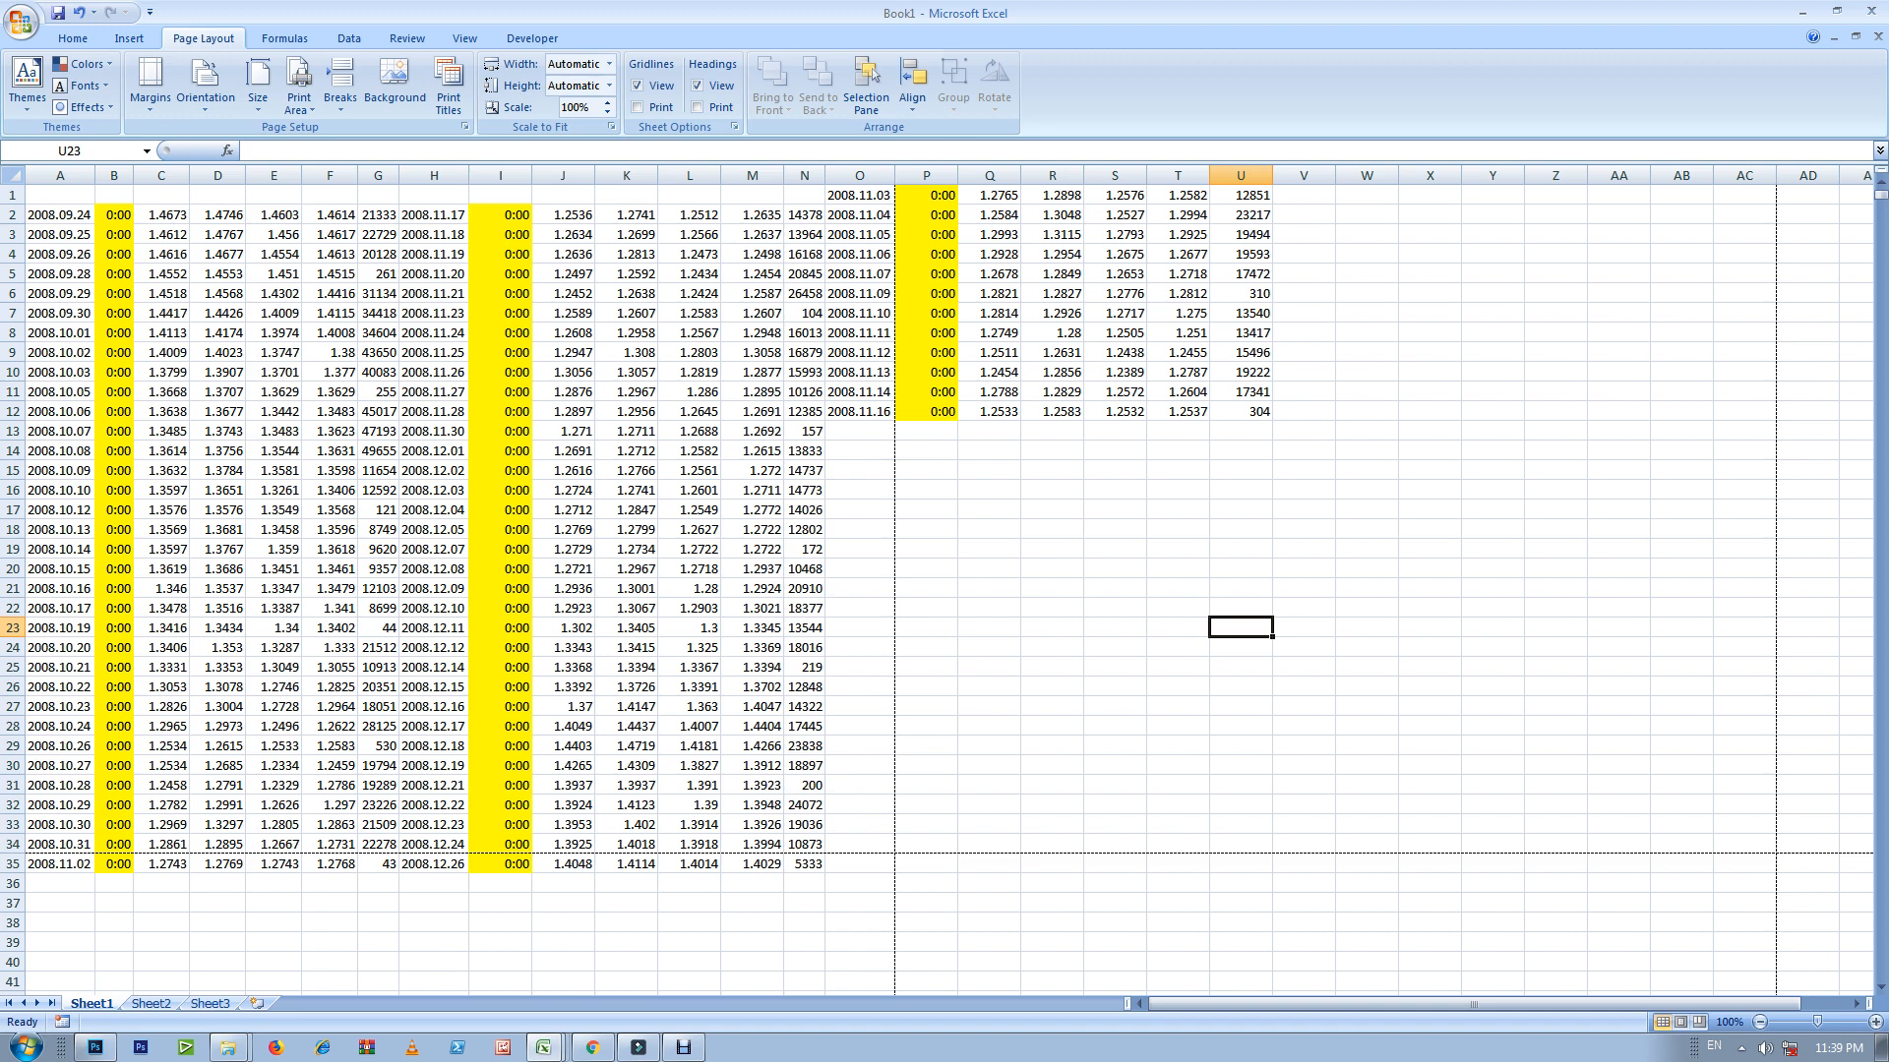
click(150, 83)
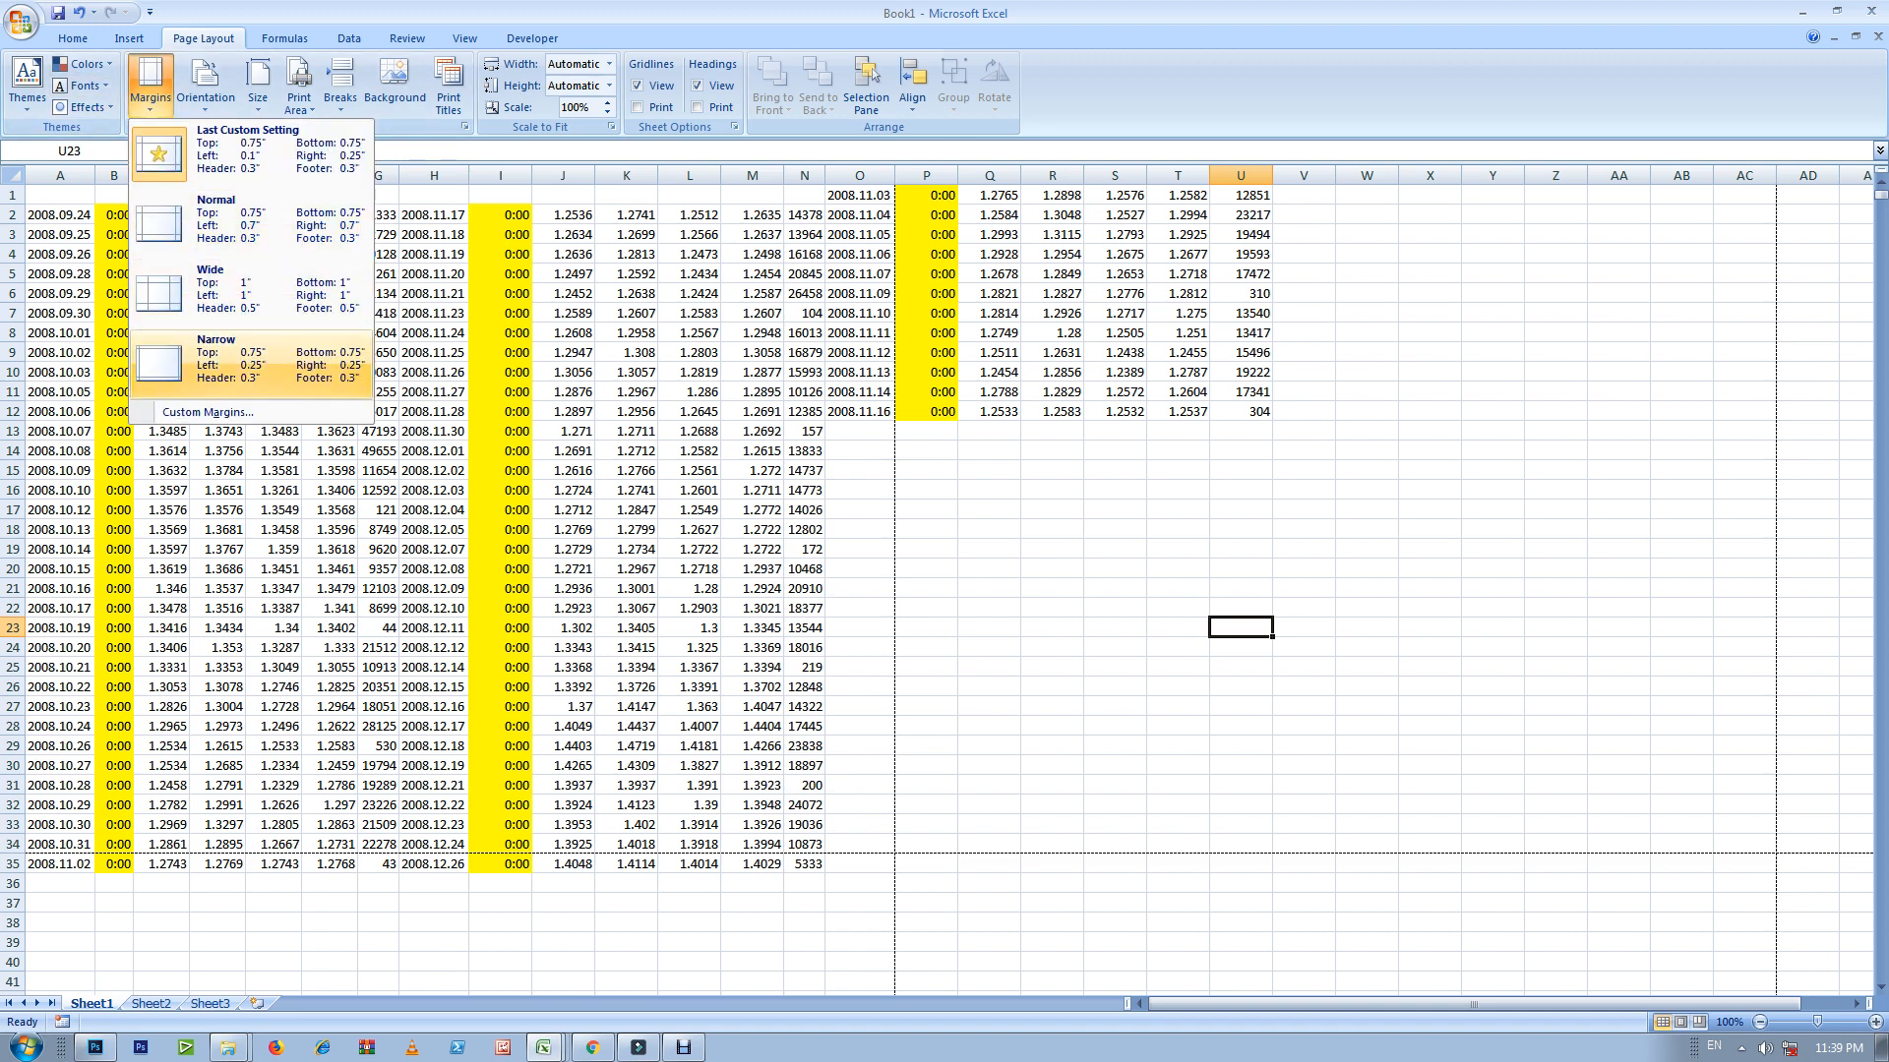
click(208, 412)
Step: Set Sheet1's custom left and right margins to 0
click(150, 83)
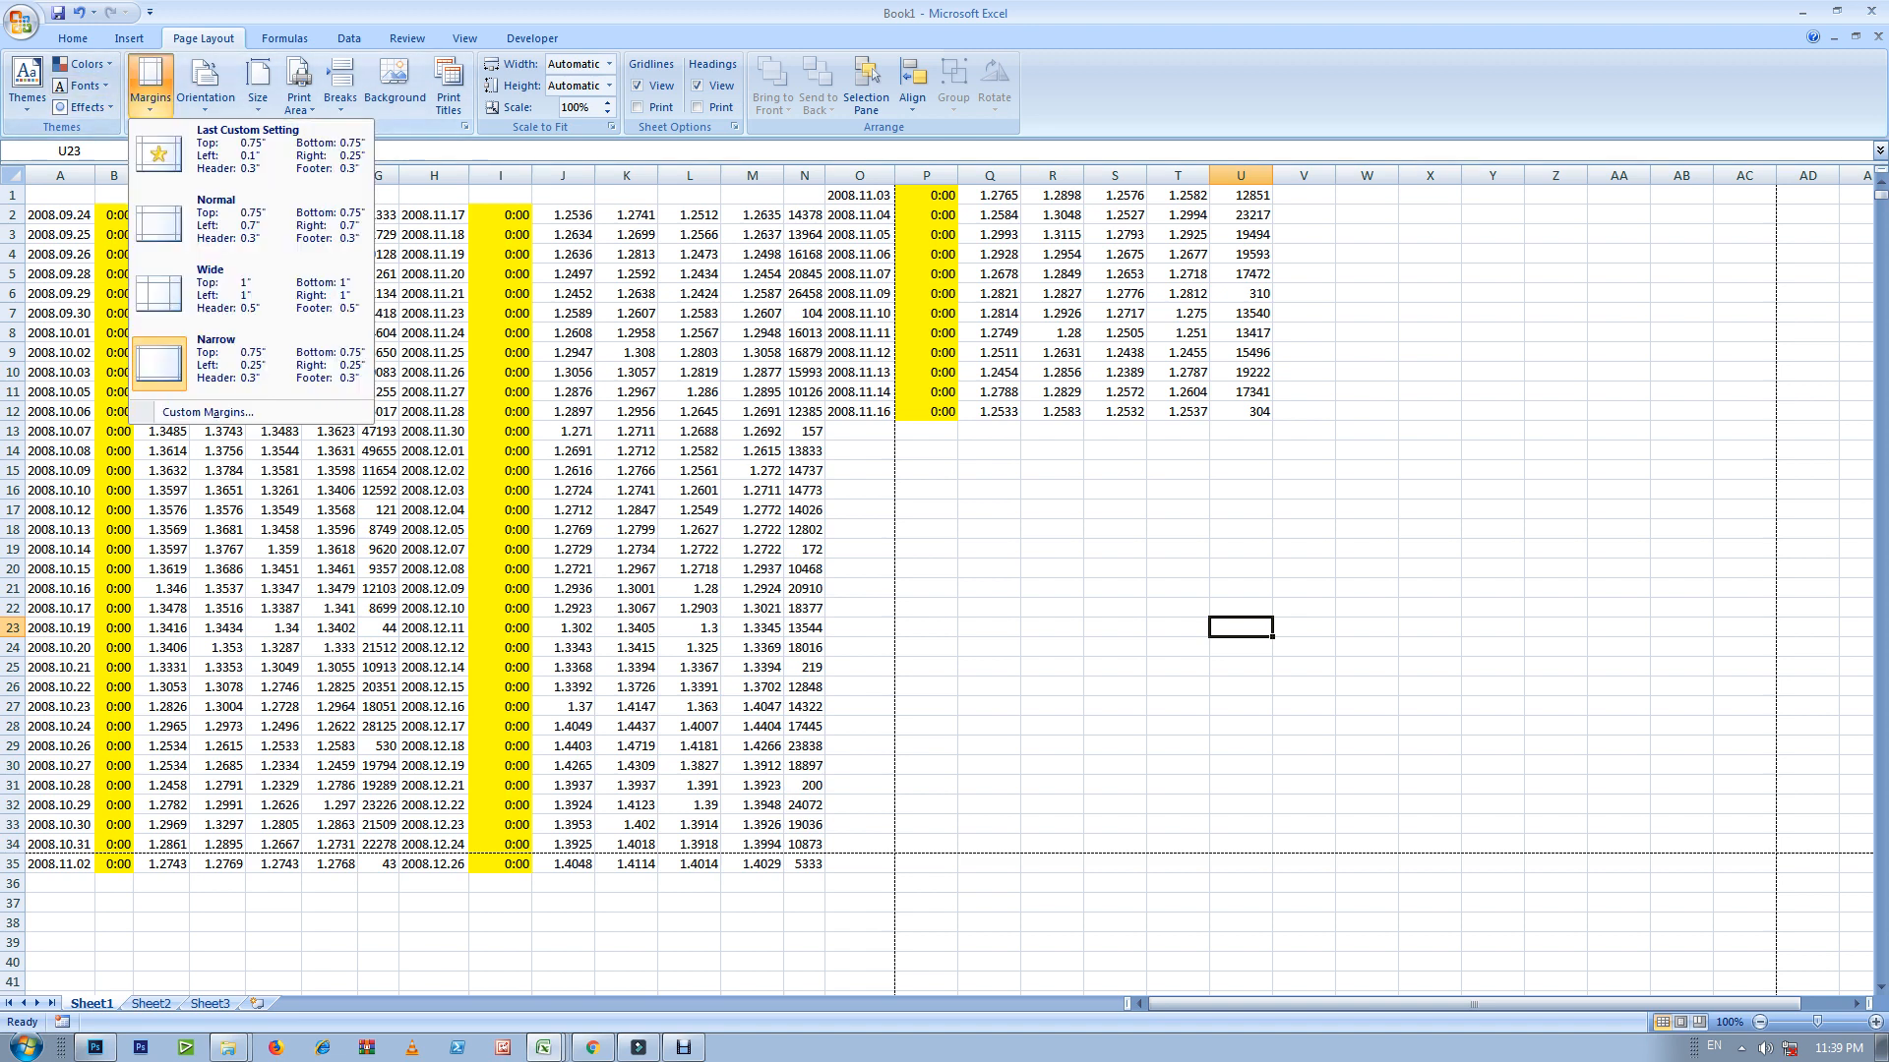
click(208, 412)
click(1229, 366)
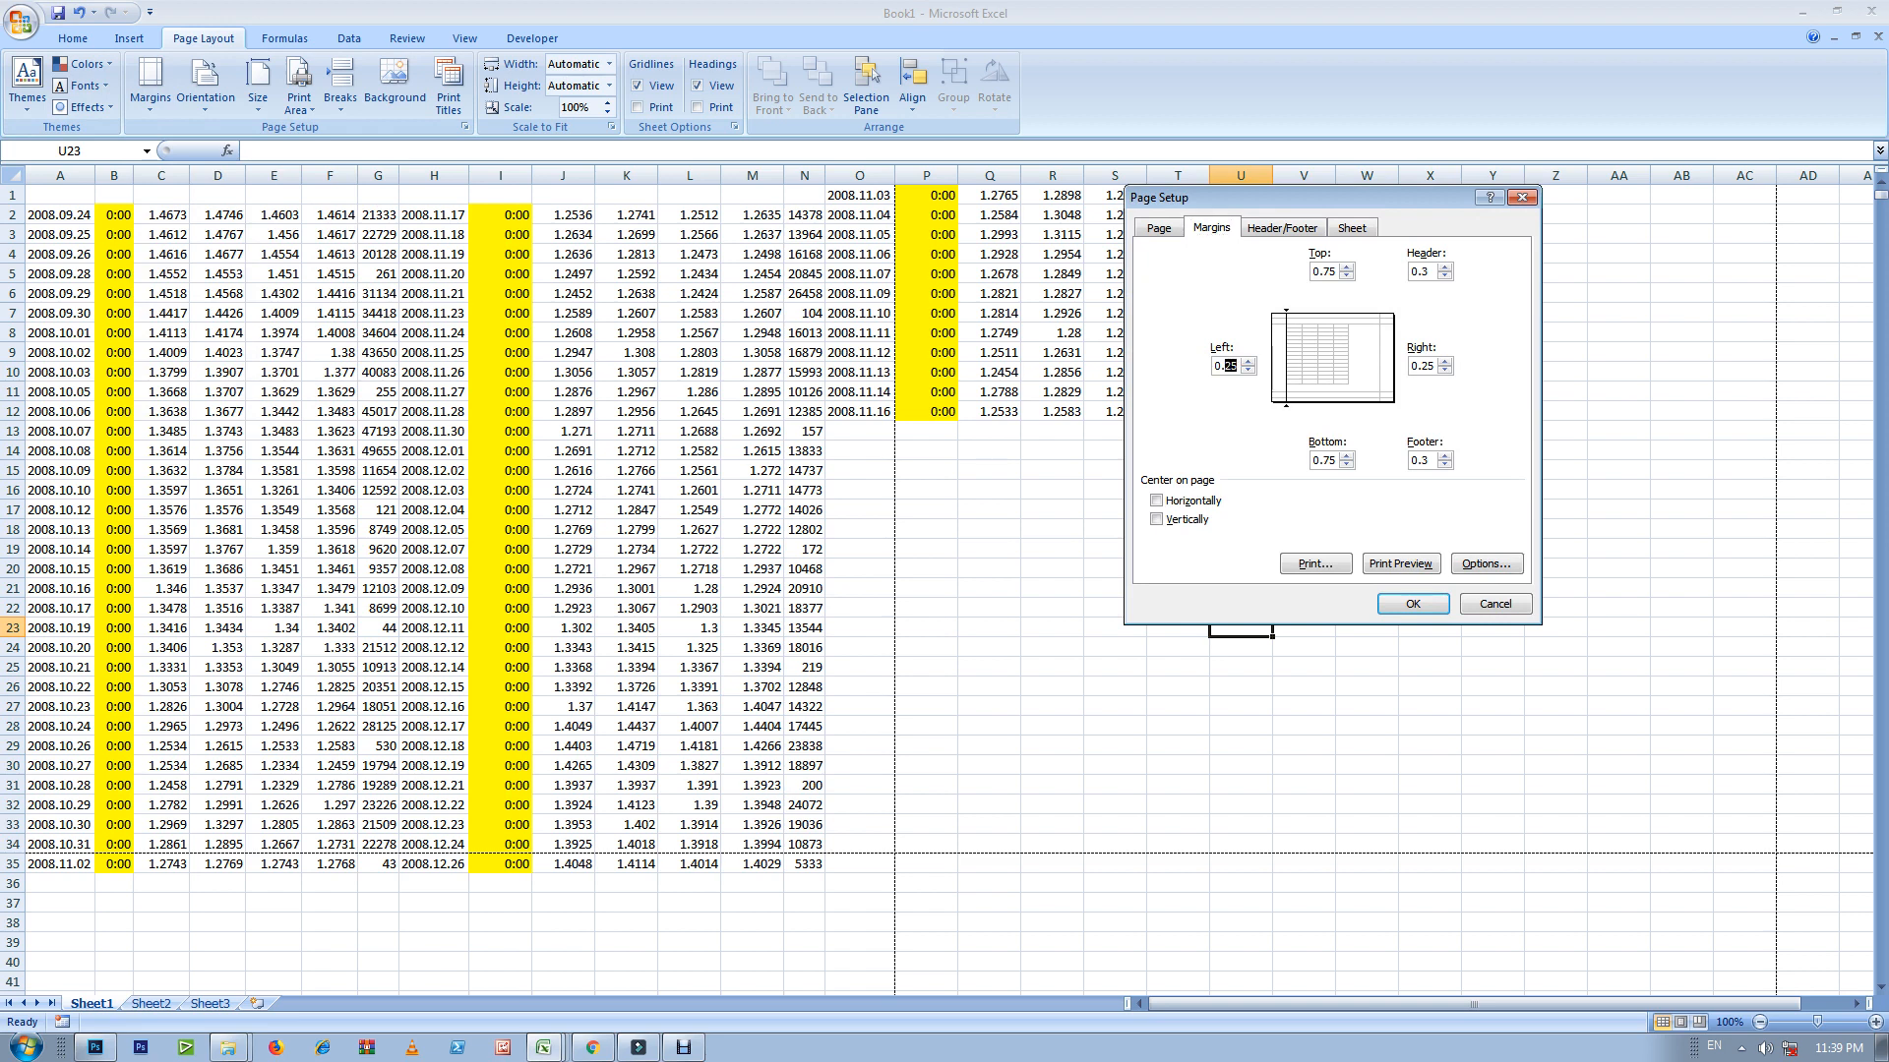
text(0)
key(Tab)
key(Tab)
key(Tab)
key(Tab)
key(Tab)
key(Tab)
key(Tab)
key(Tab)
key(Tab)
key(Tab)
key(Tab)
key(Tab)
key(Tab)
key(Tab)
key(Tab)
key(Tab)
text(0)
key(Return)
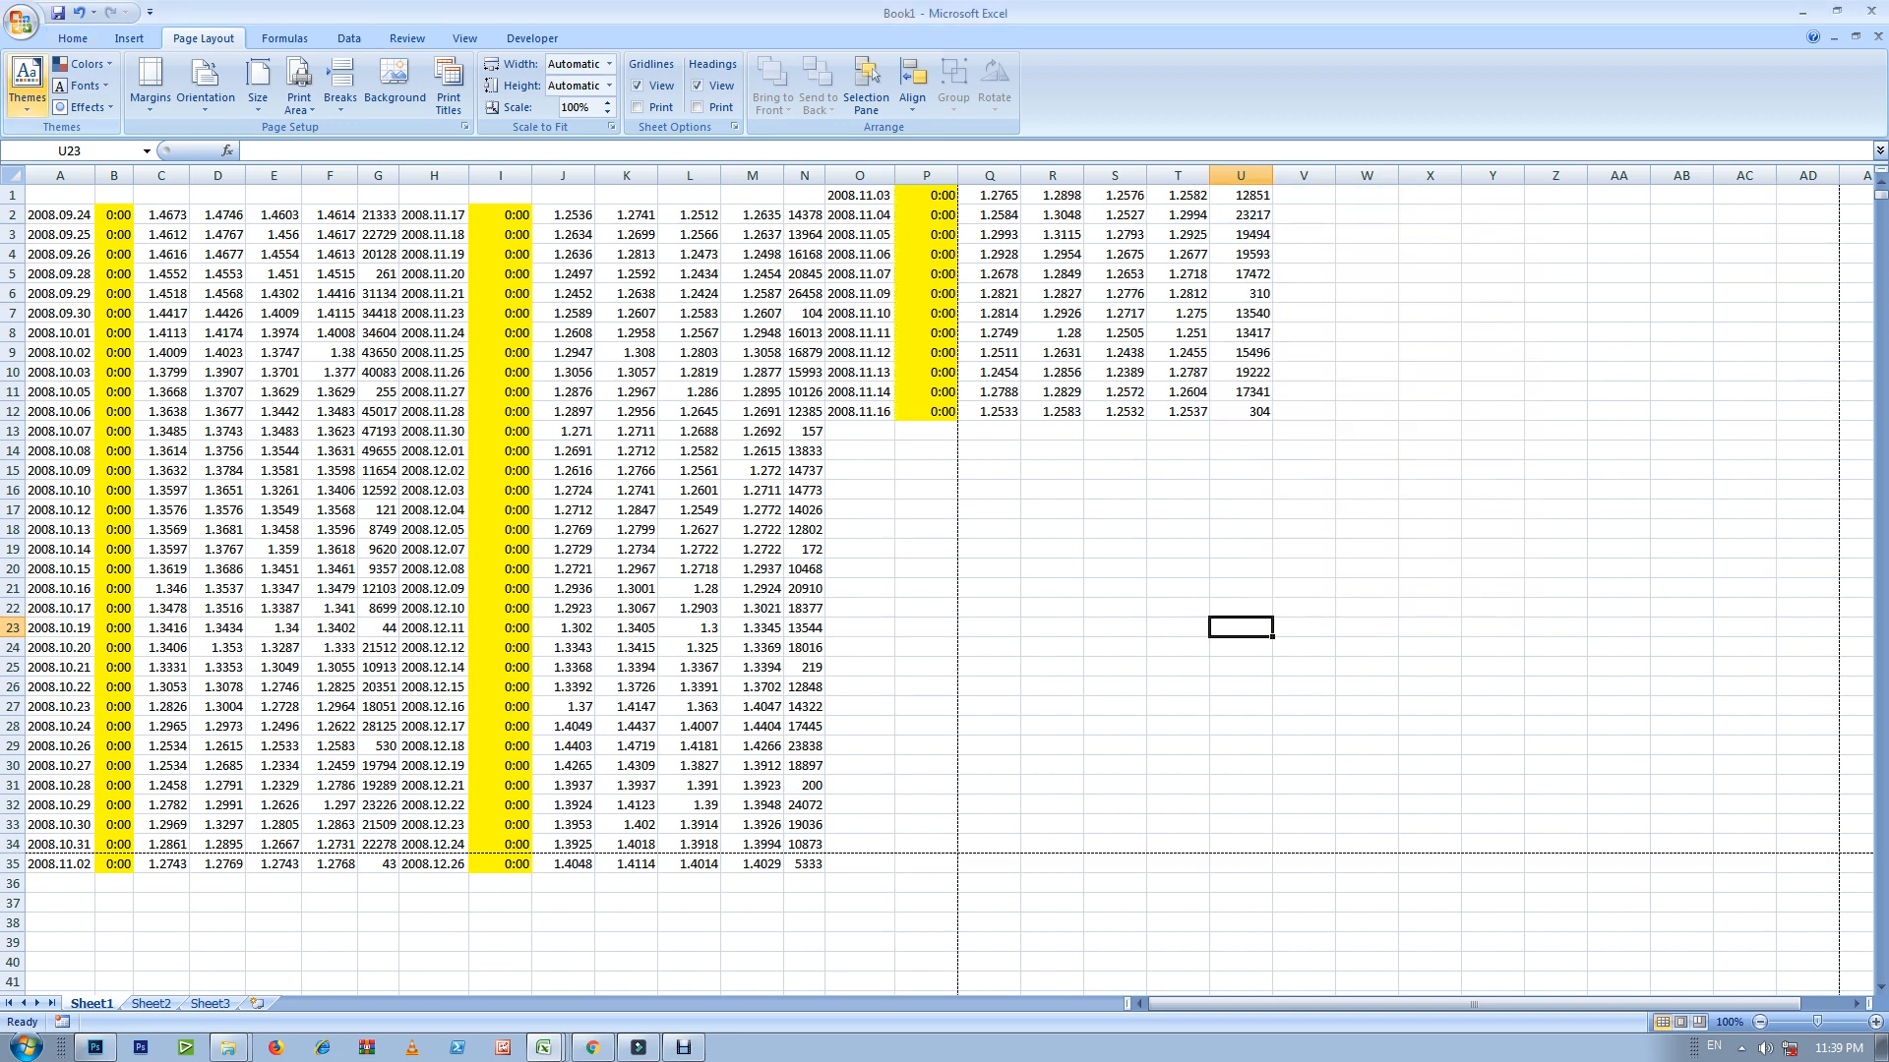
Step: Display Sheet1 in Page Break Preview
click(464, 38)
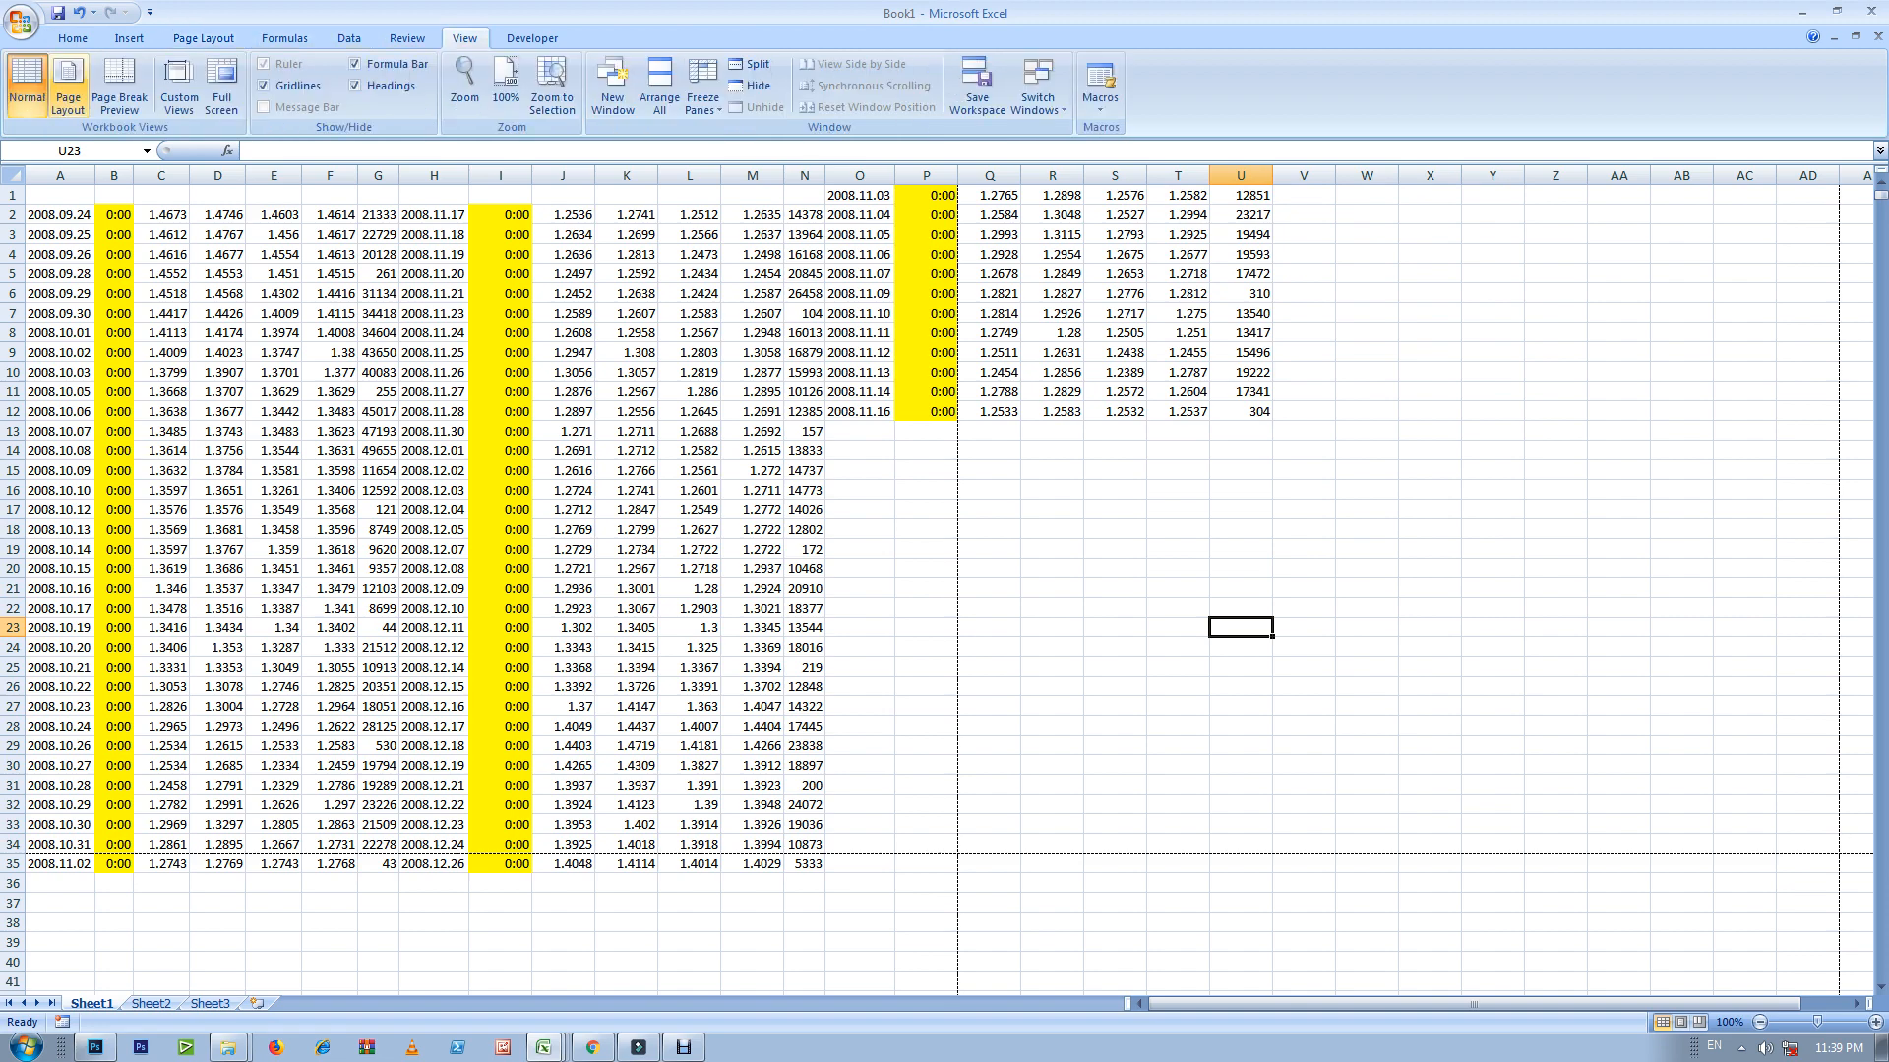
click(119, 88)
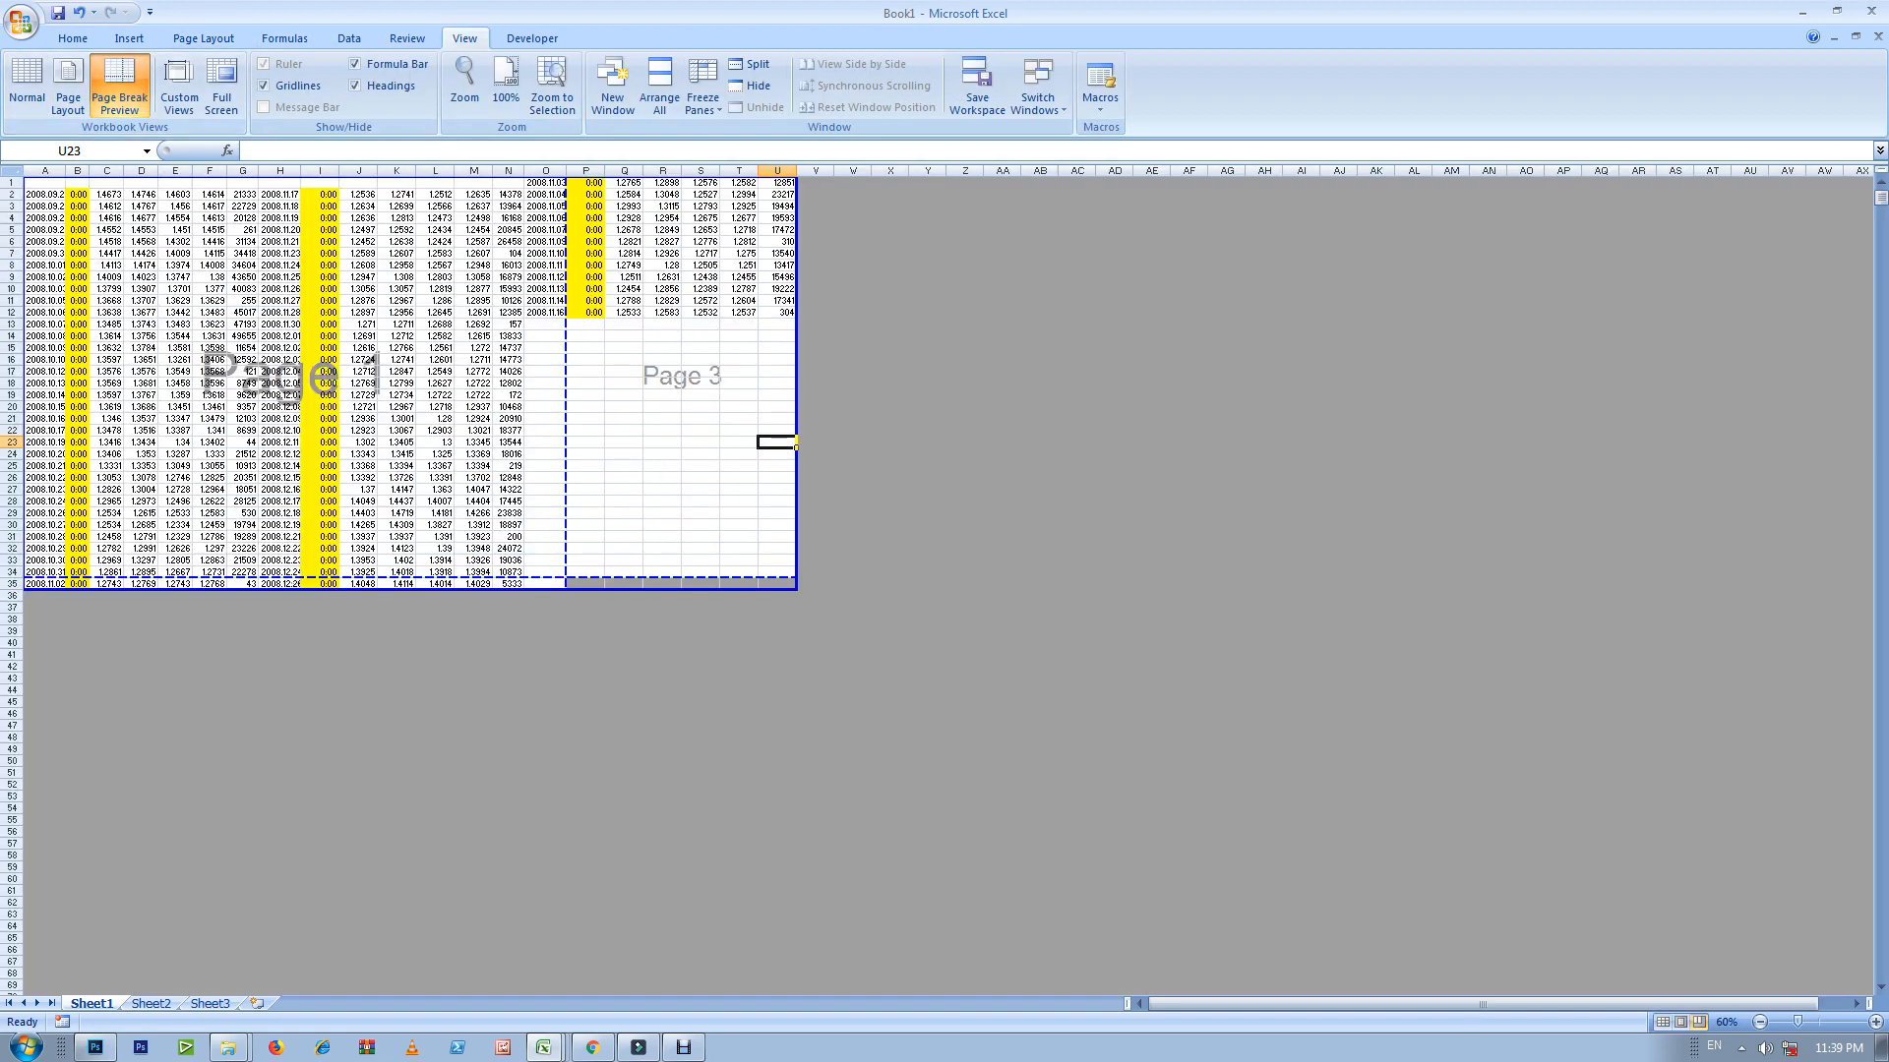
Step: Extend Sheet1's first page to the outer edge of column U, return to Normal view and check the print preview
drag(566, 393, 797, 394)
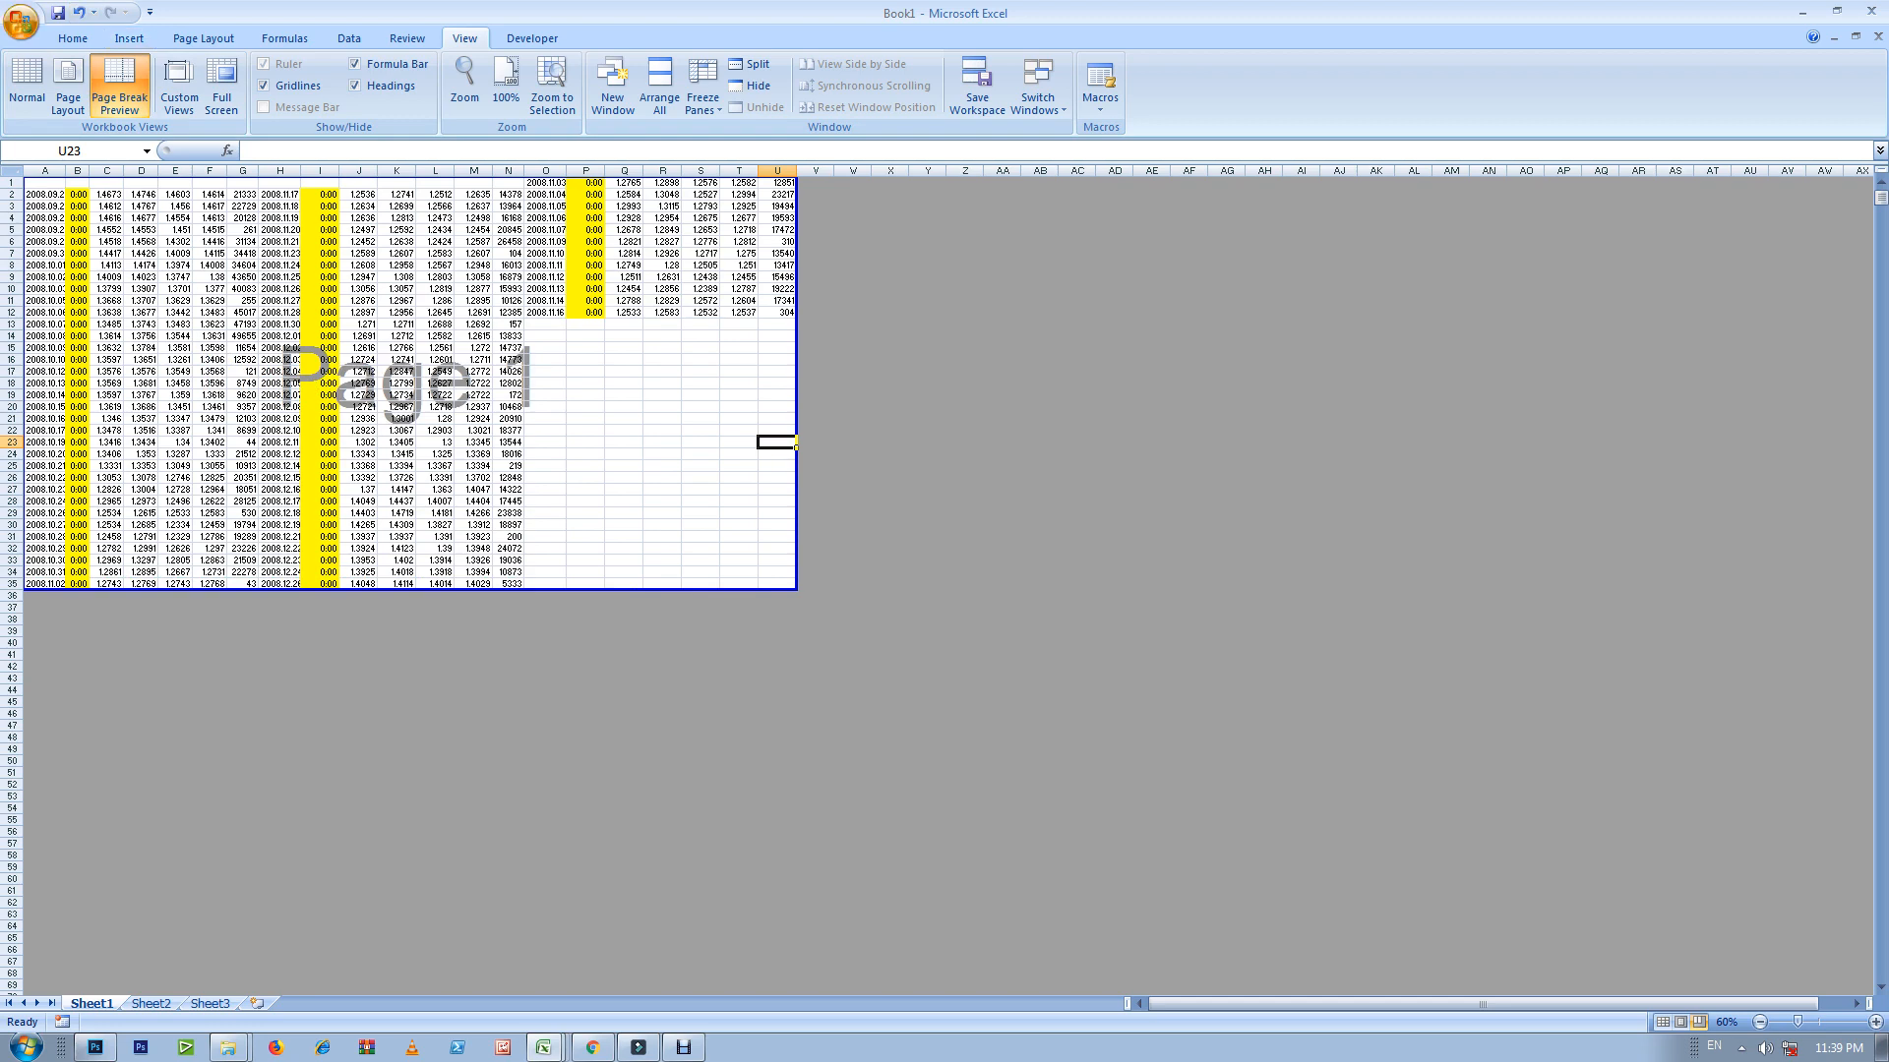
key(ctrl+p)
click(1524, 559)
click(27, 84)
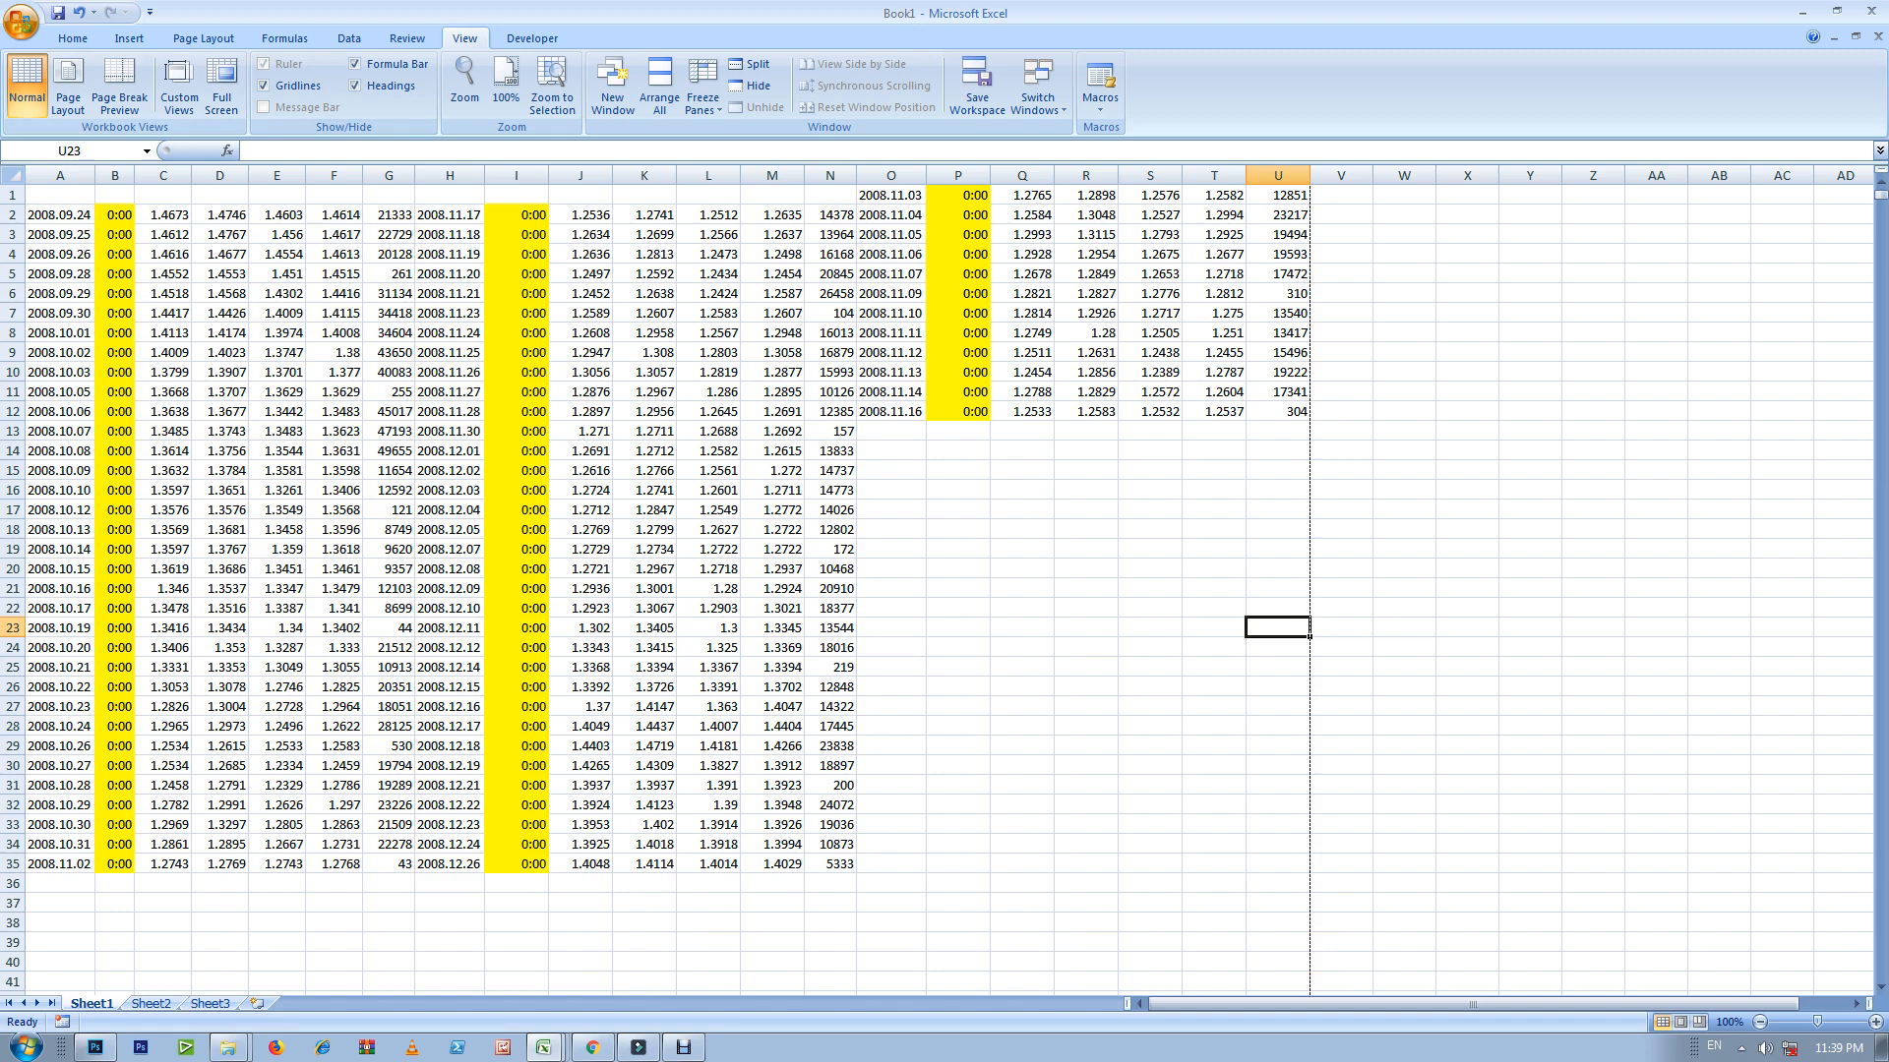
key(ctrl+F2)
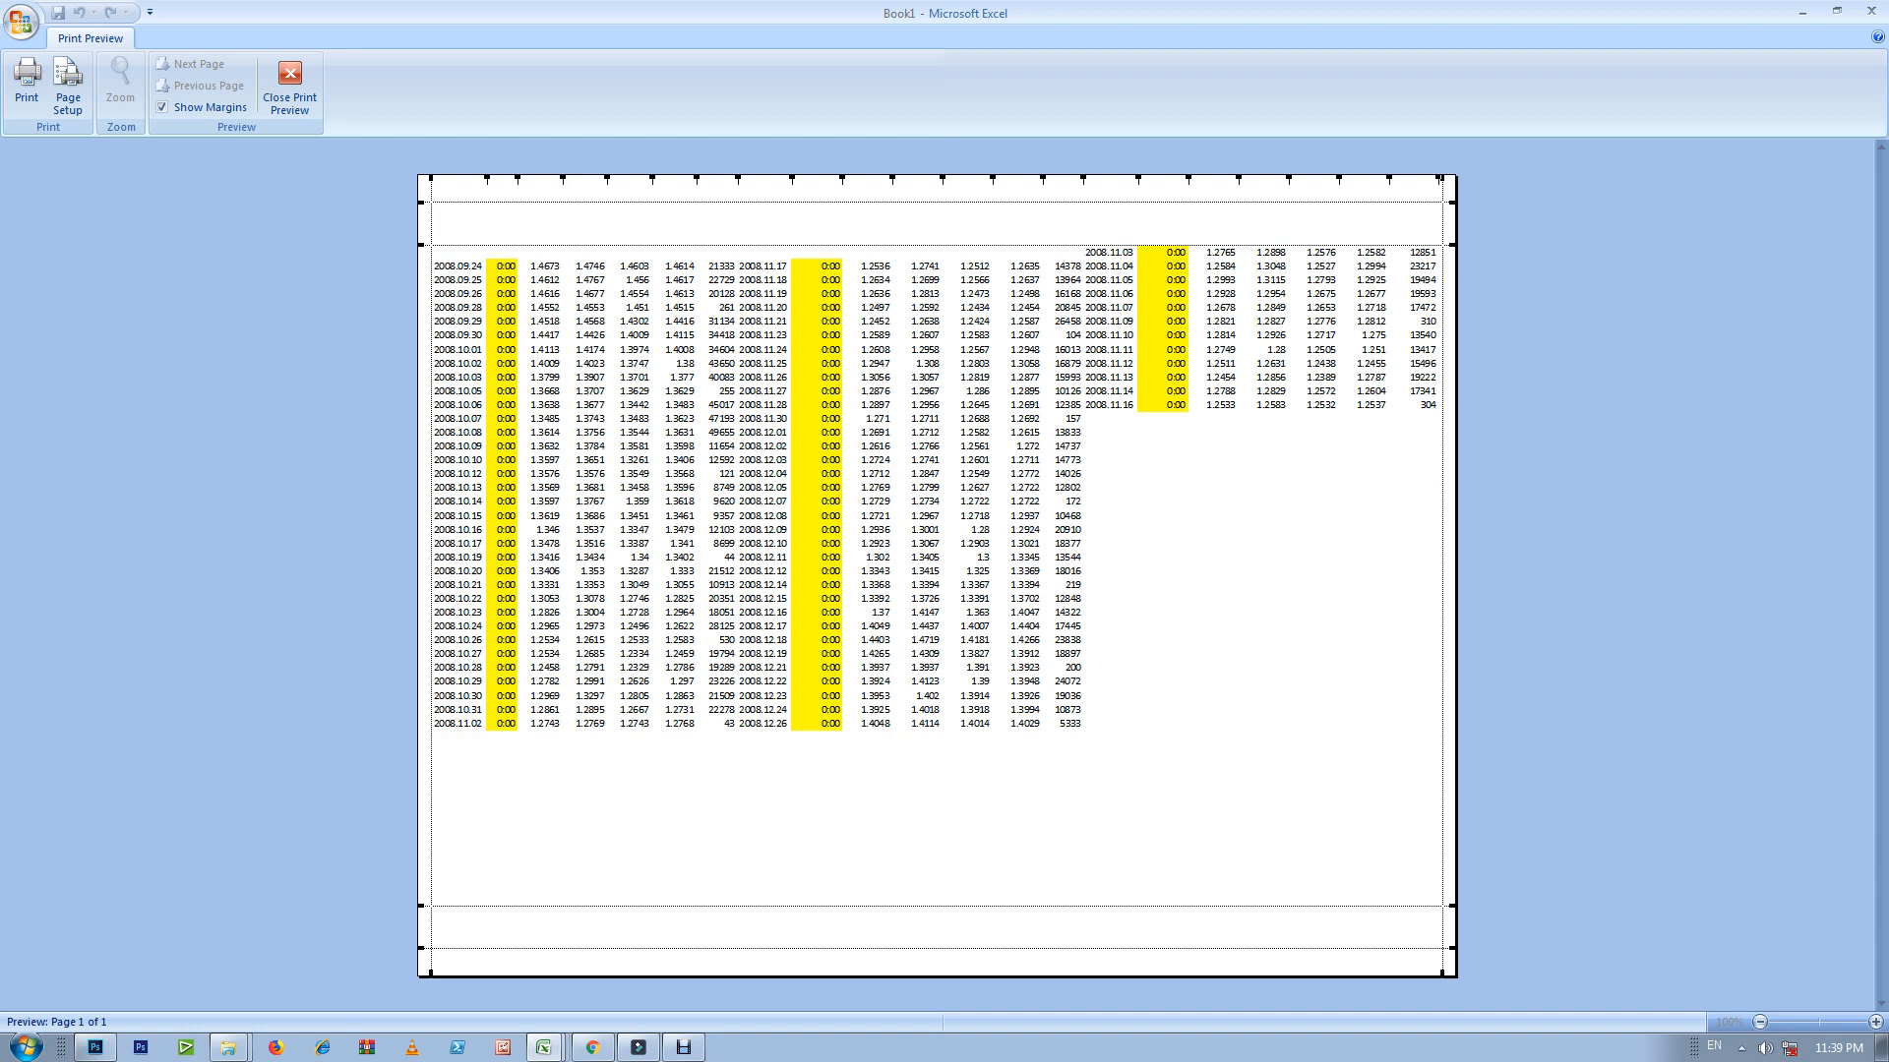
click(289, 86)
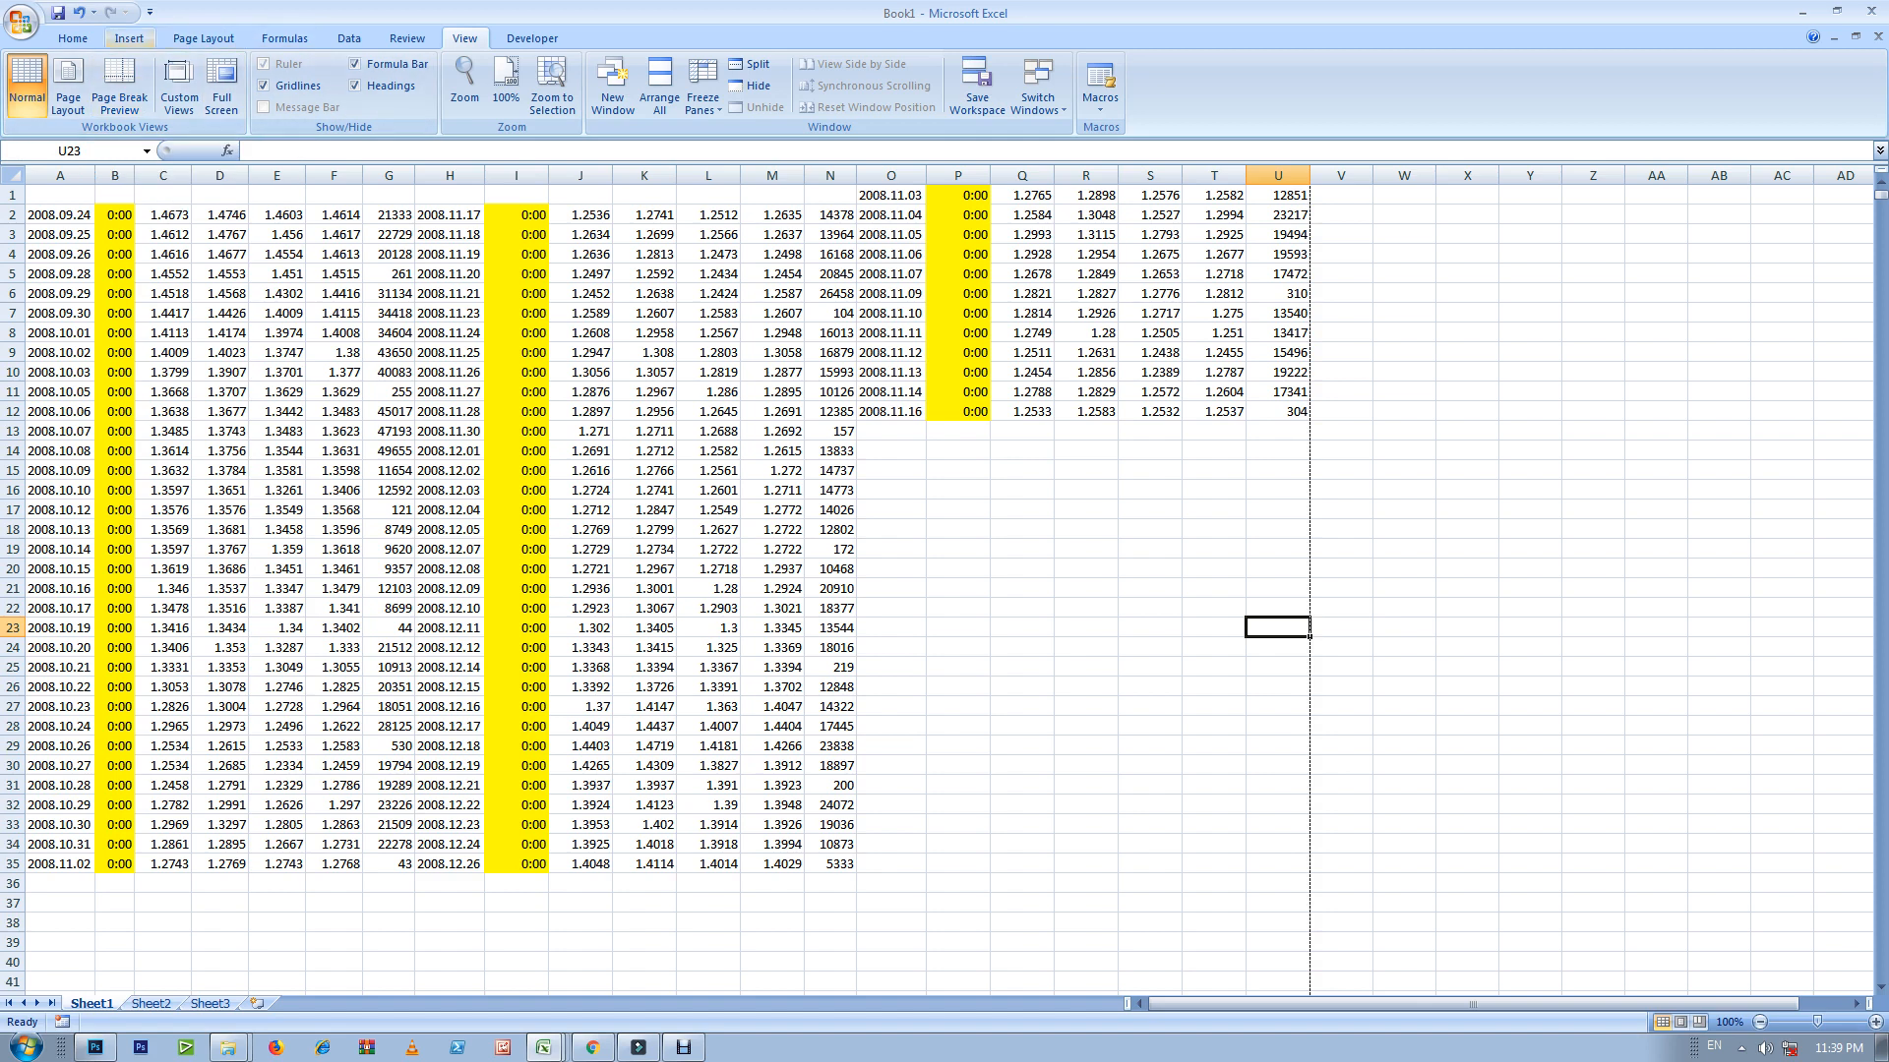
Step: Reapply landscape orientation to Sheet1 and look over the available margin presets
click(128, 39)
click(204, 38)
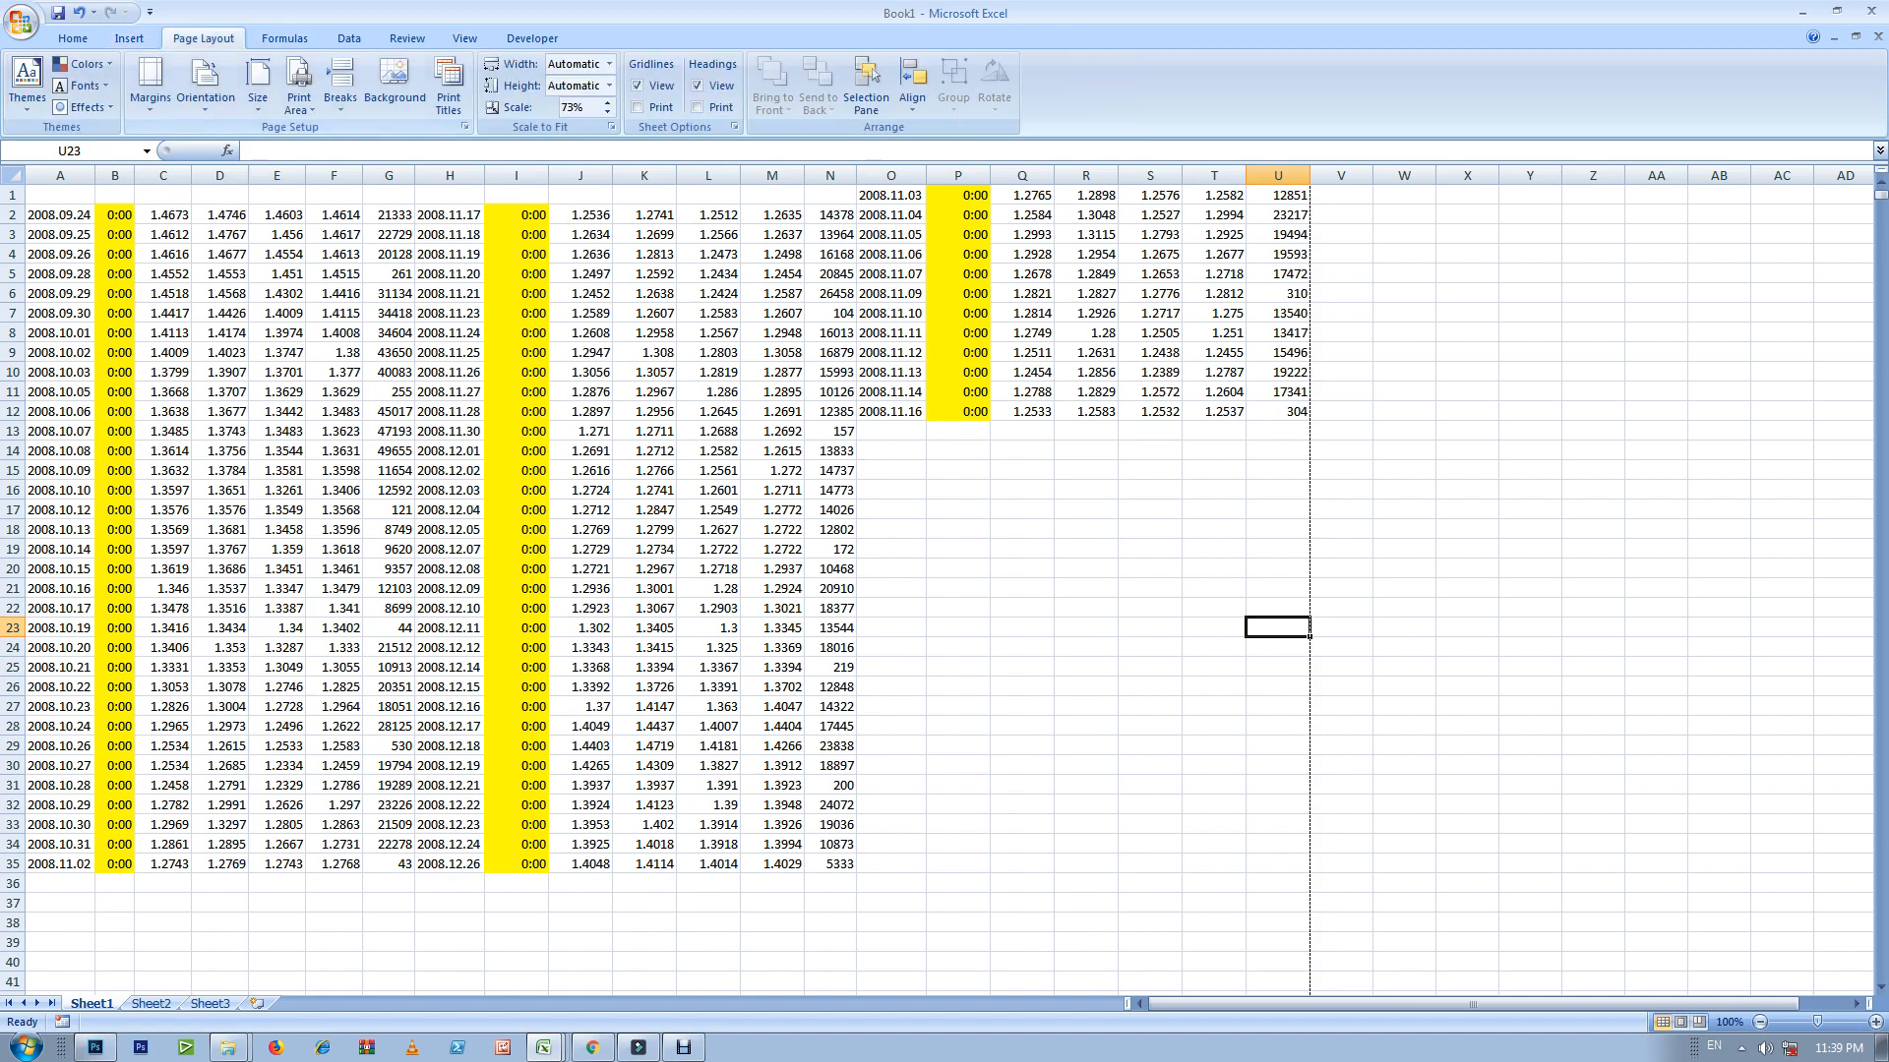
click(205, 86)
click(246, 185)
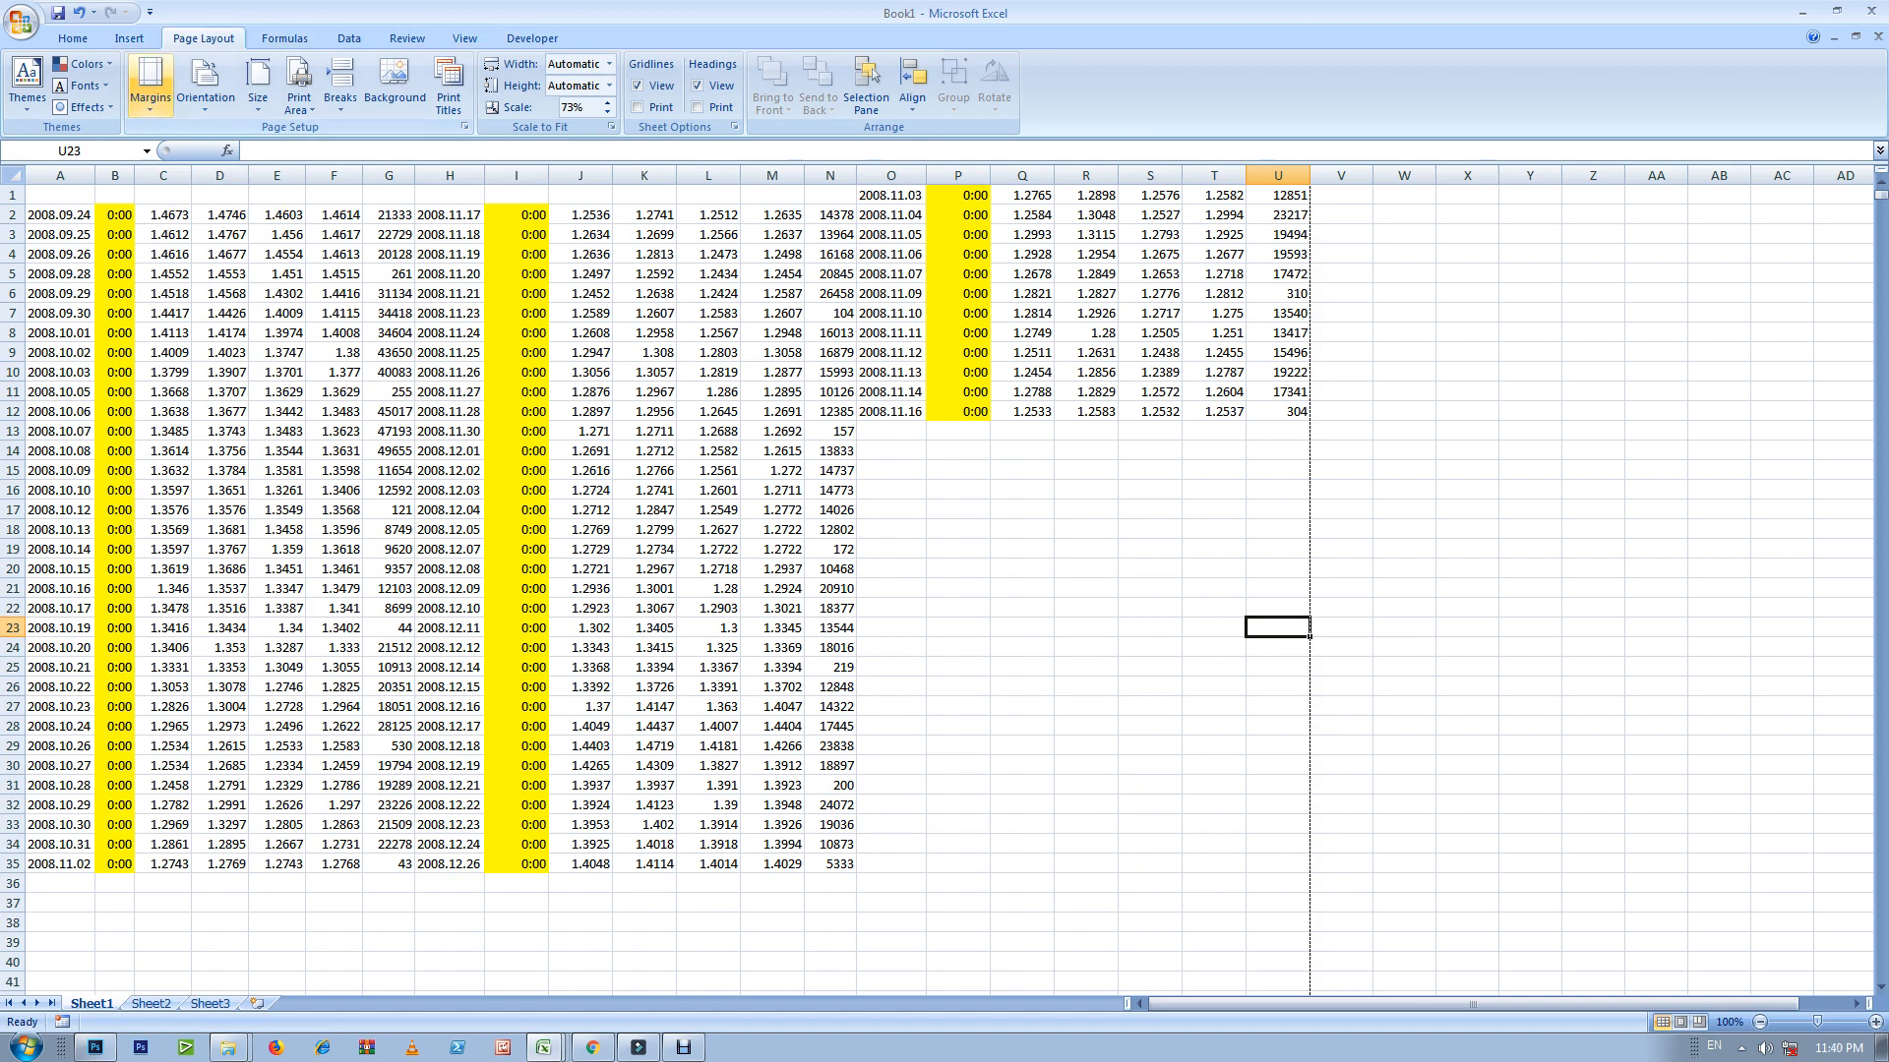
click(150, 87)
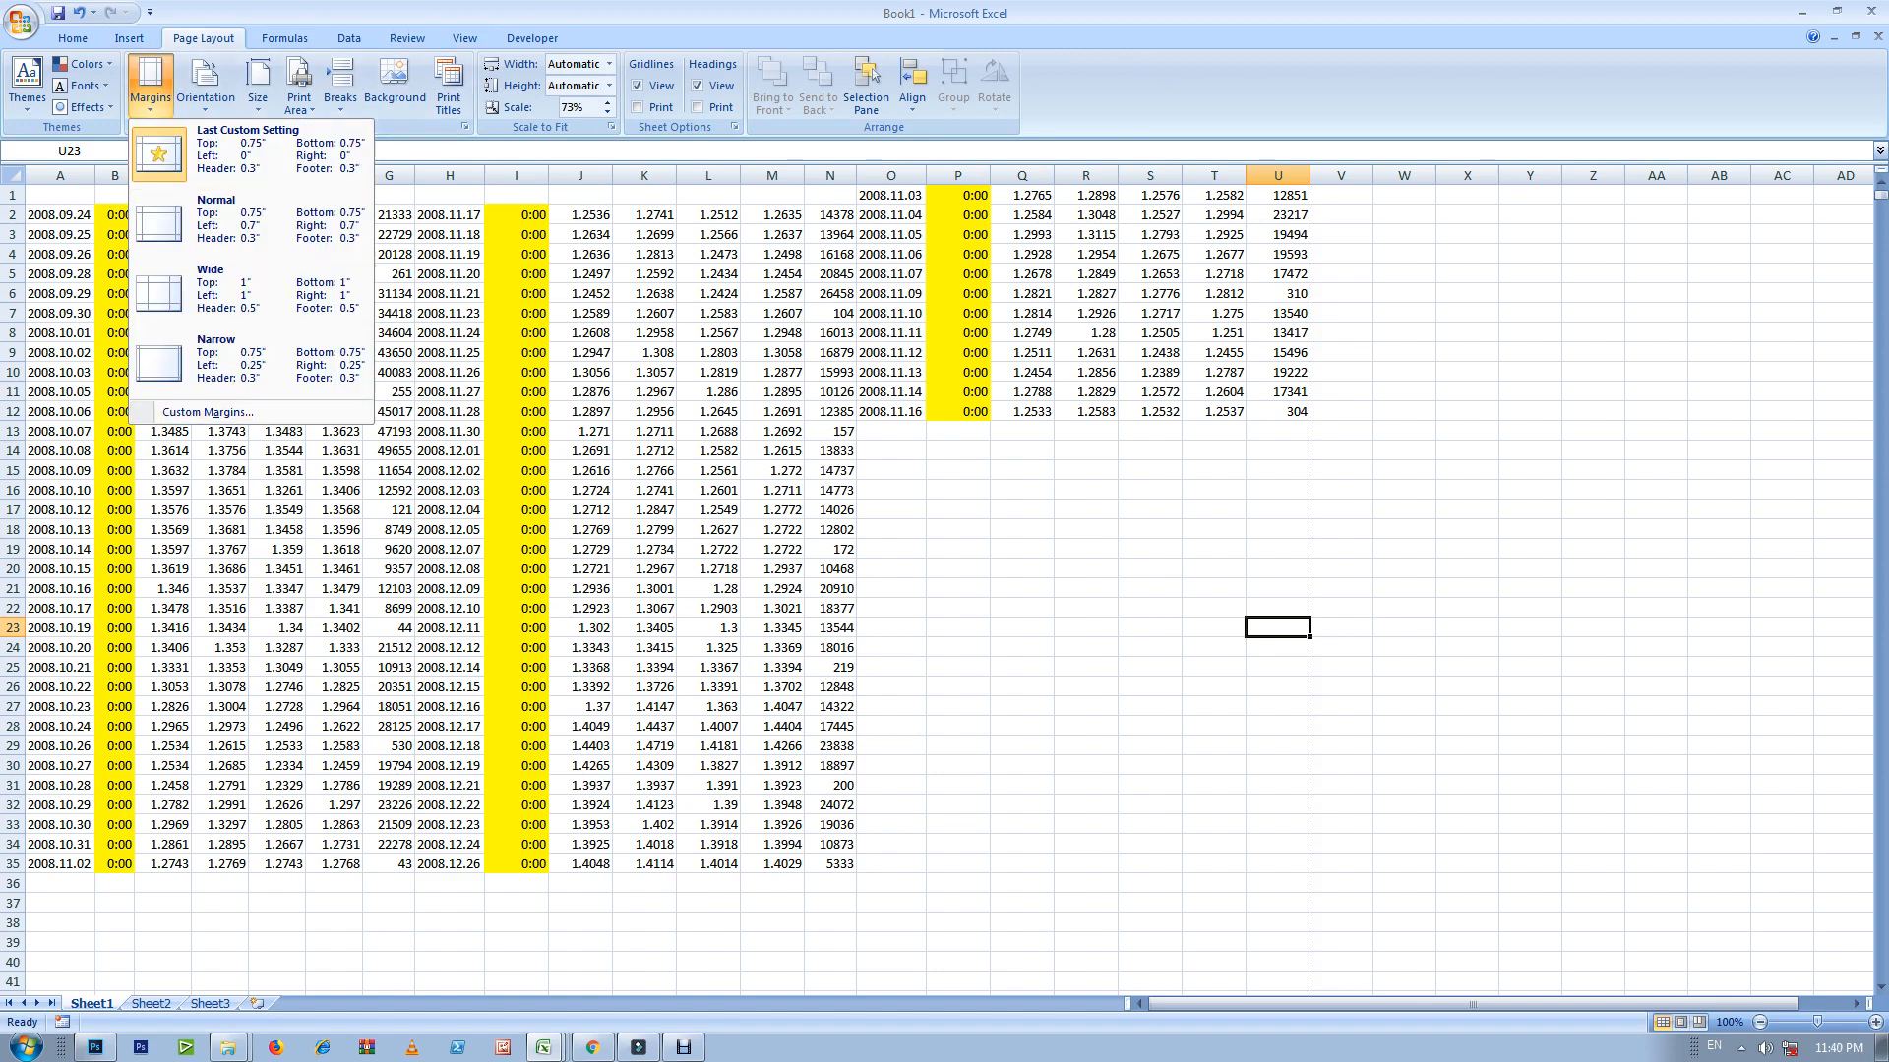
Step: Display Sheet1 in Page Break Preview and set the paper size to A4
click(464, 37)
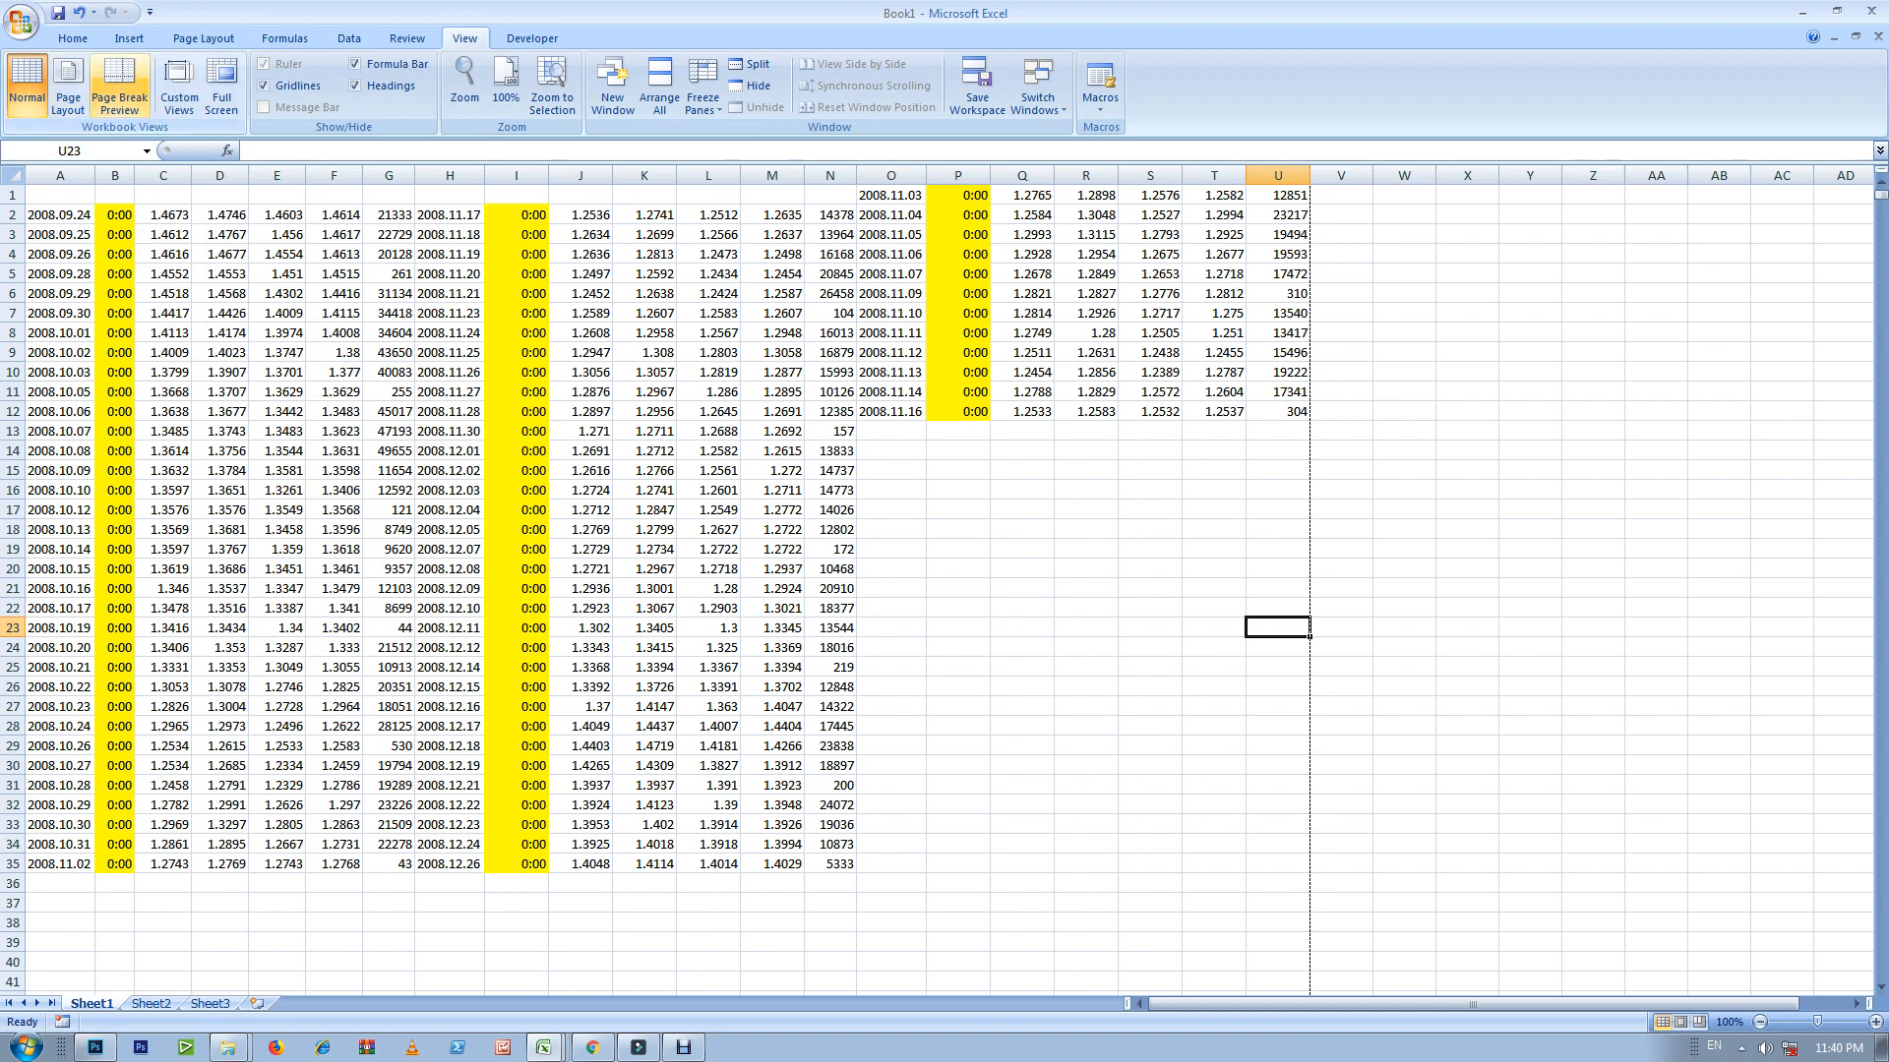
click(119, 87)
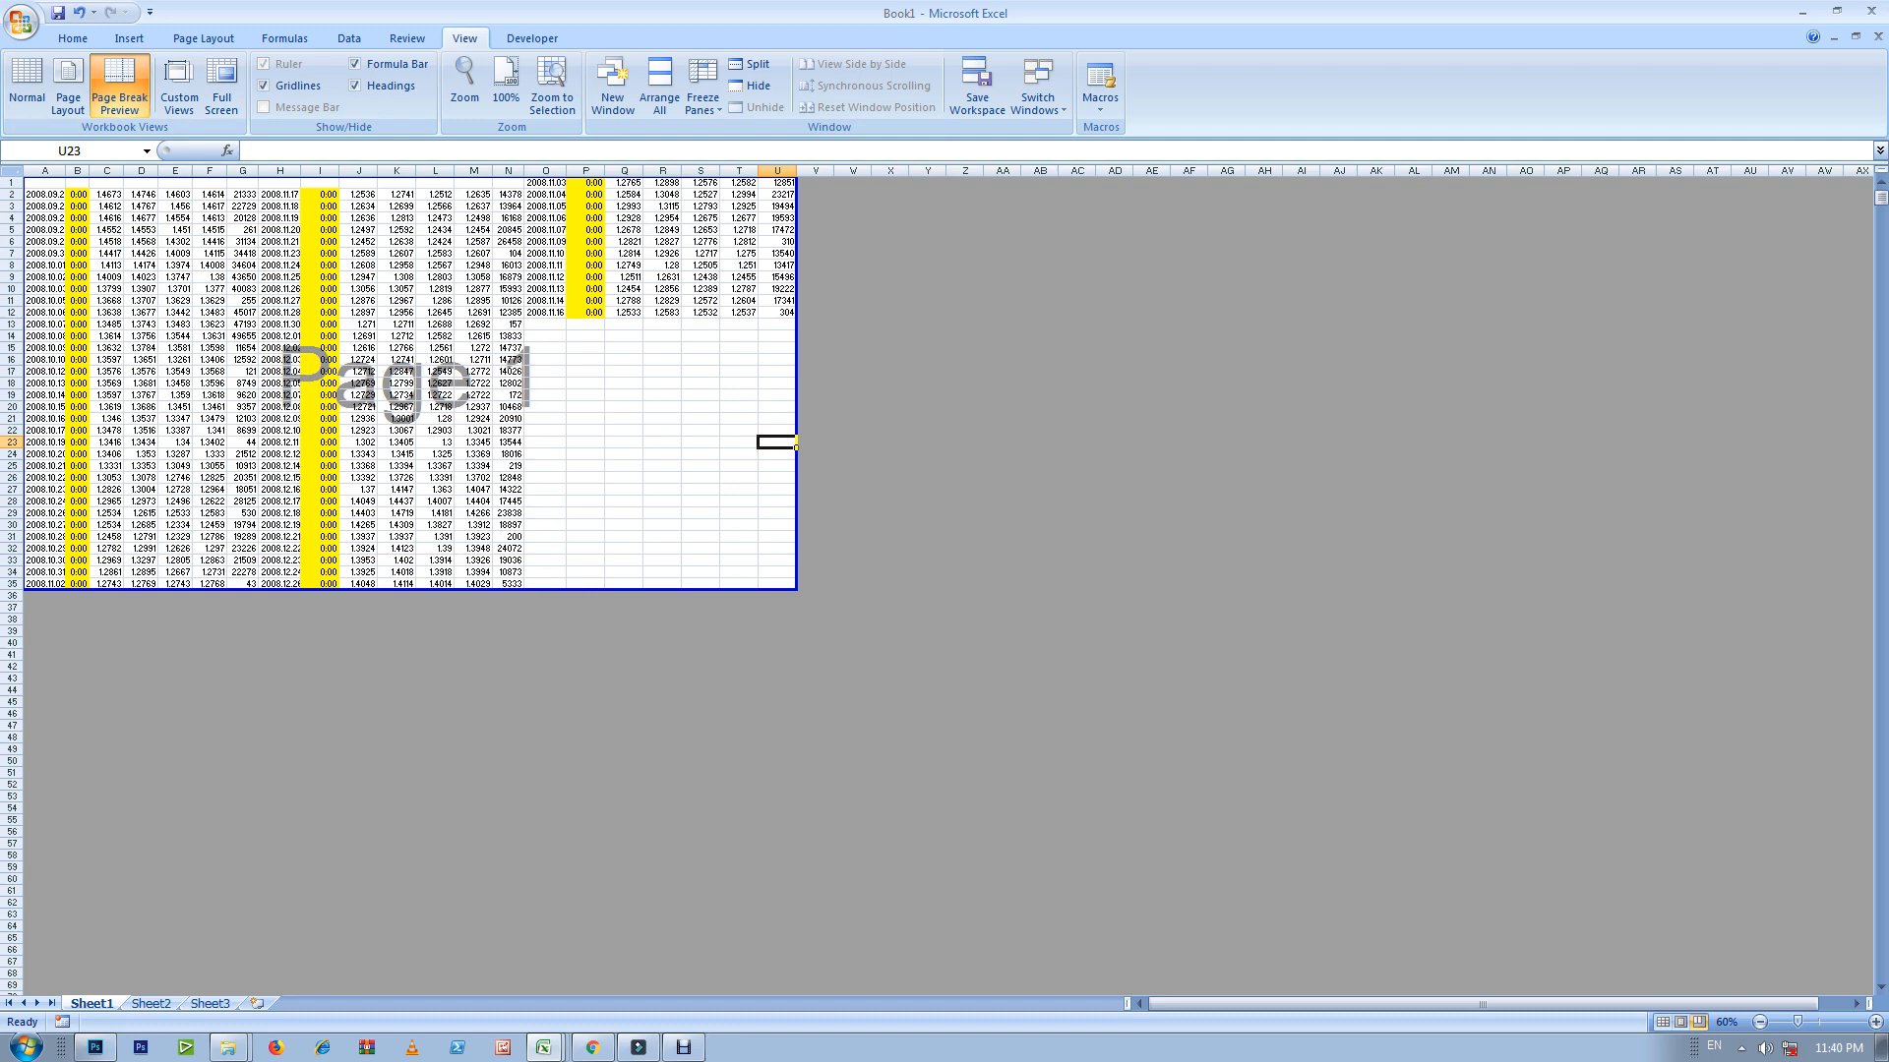
click(204, 38)
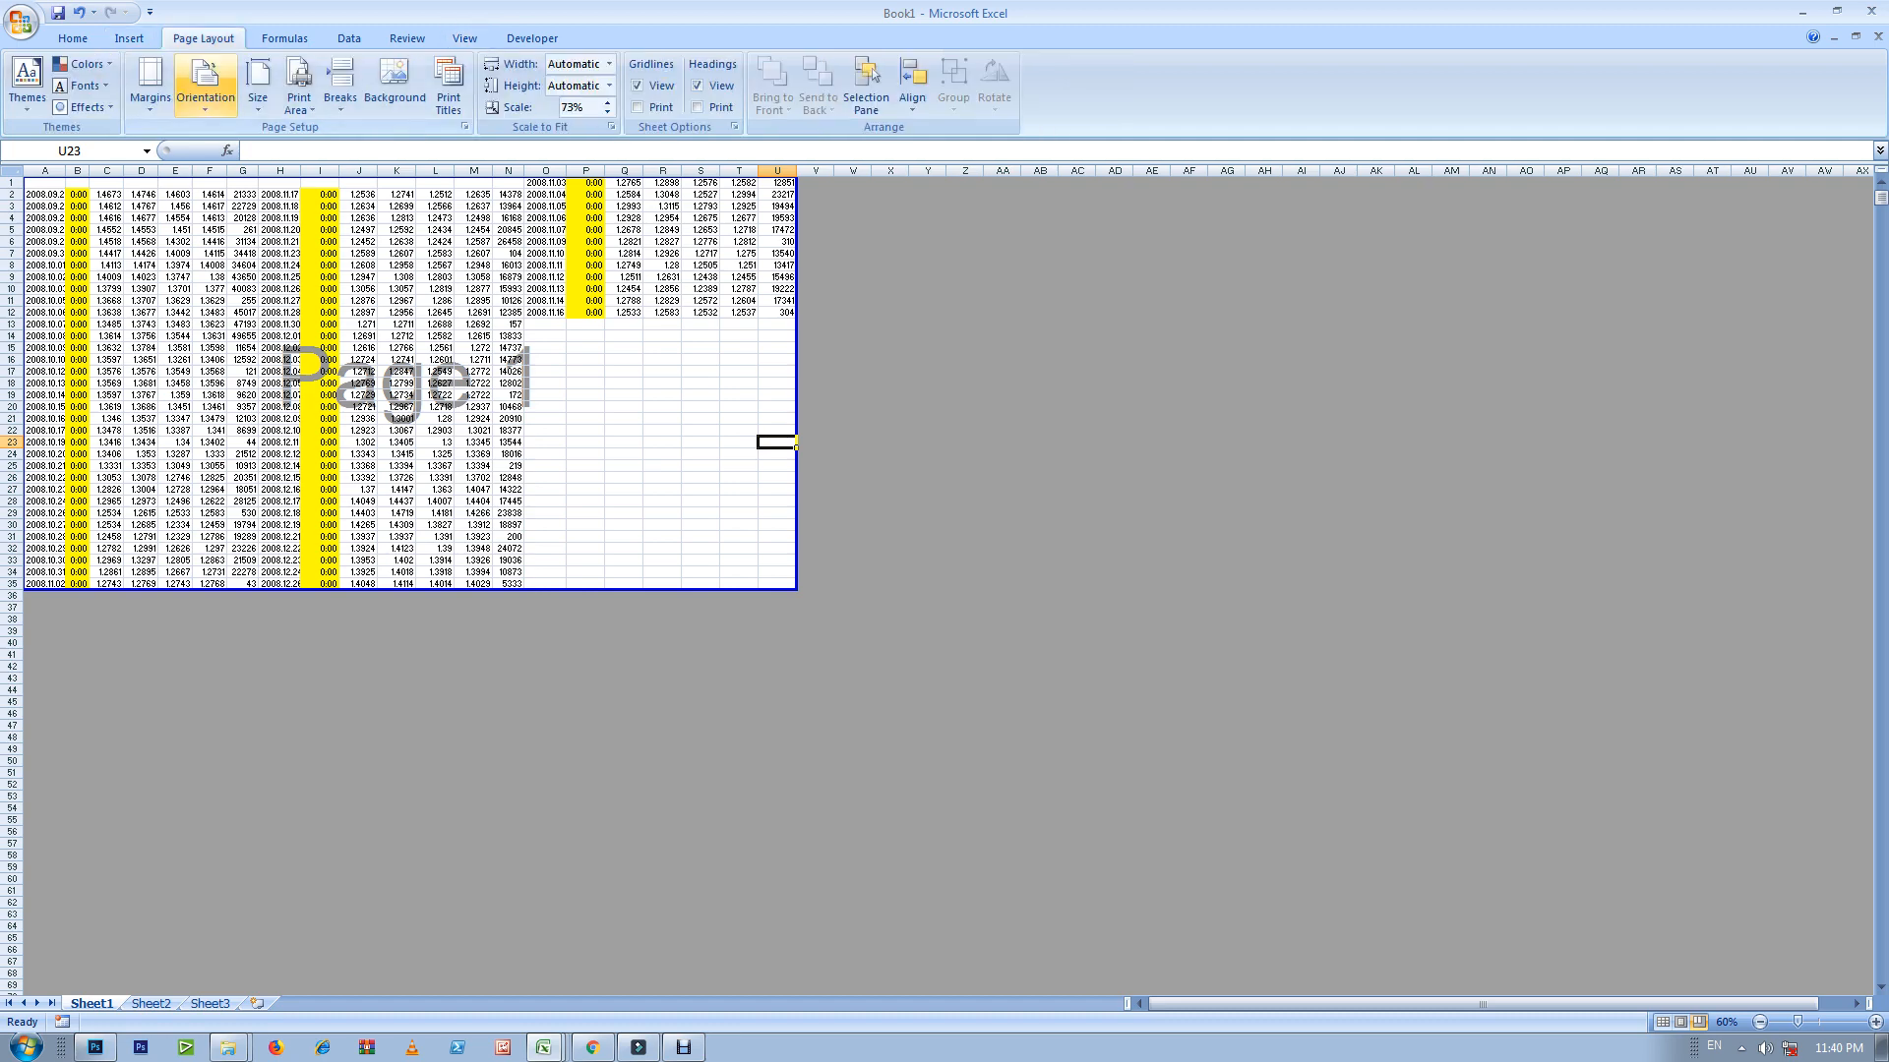
click(258, 89)
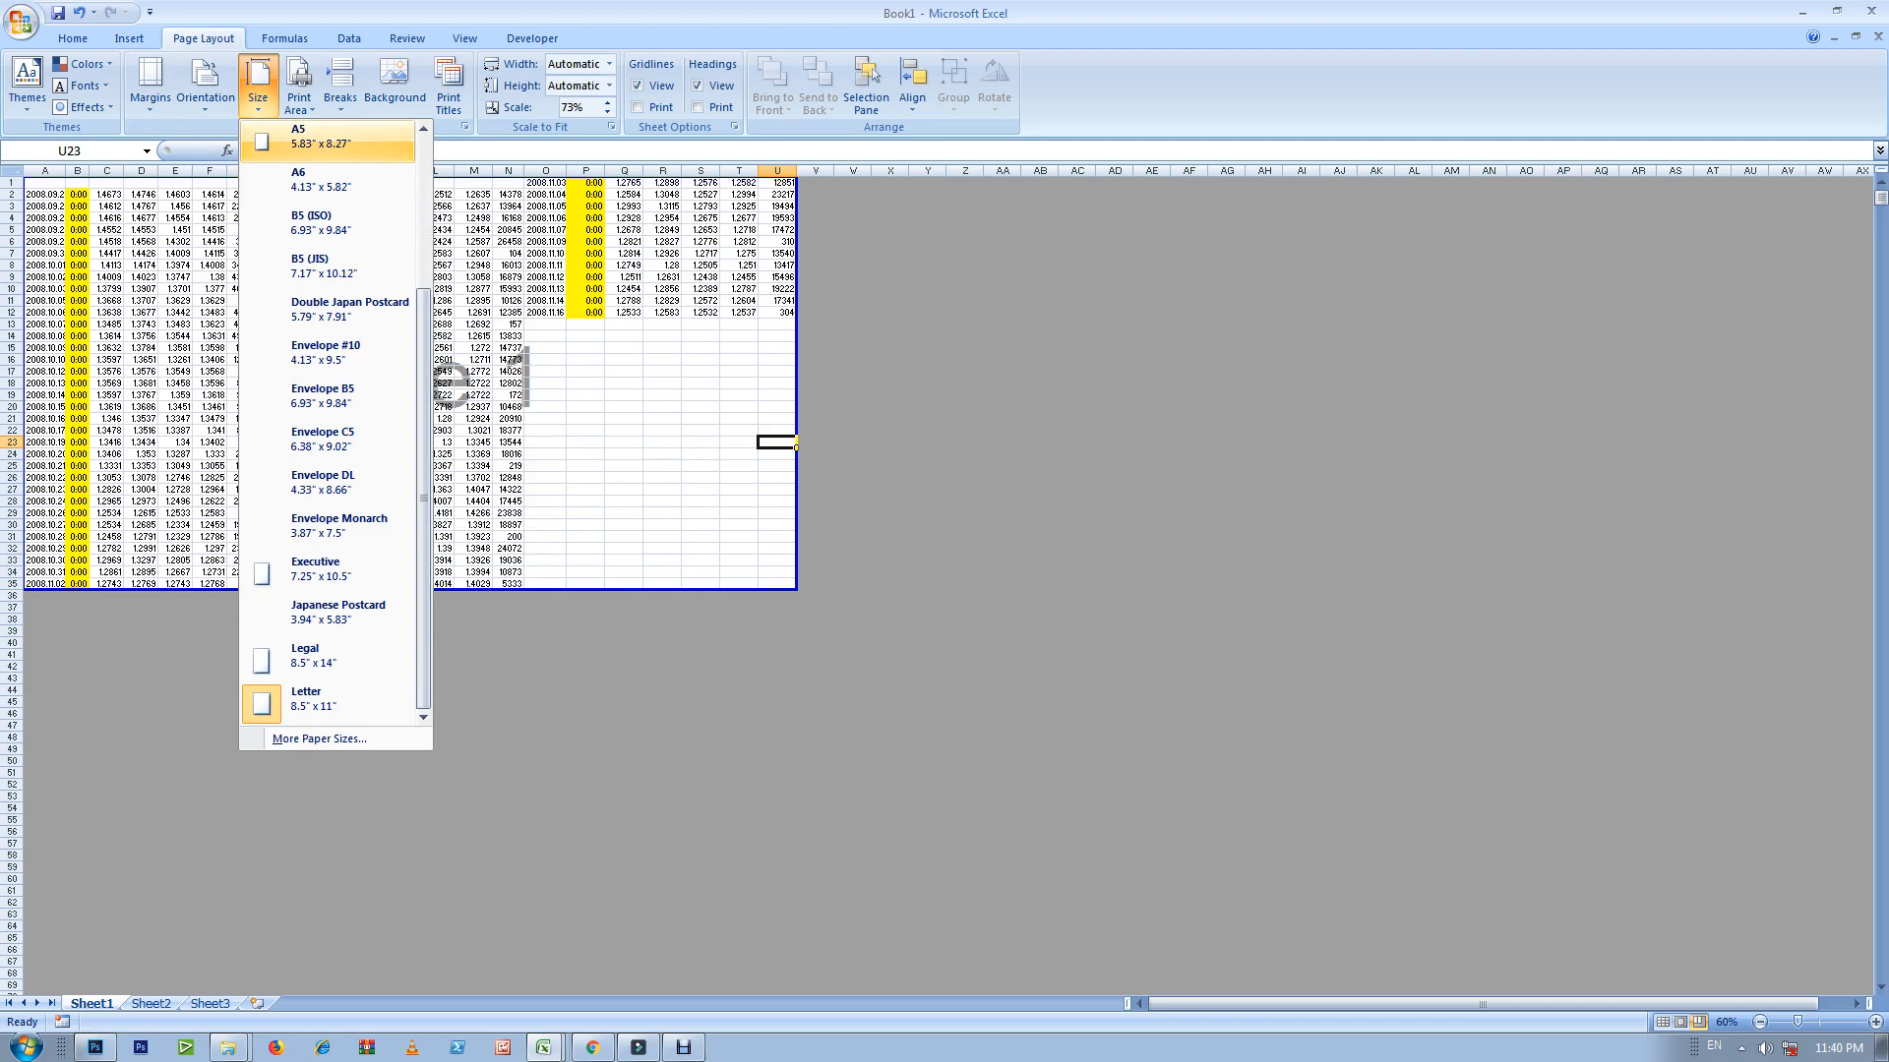
scroll(334, 312, up, 4)
scroll(334, 423, down, 4)
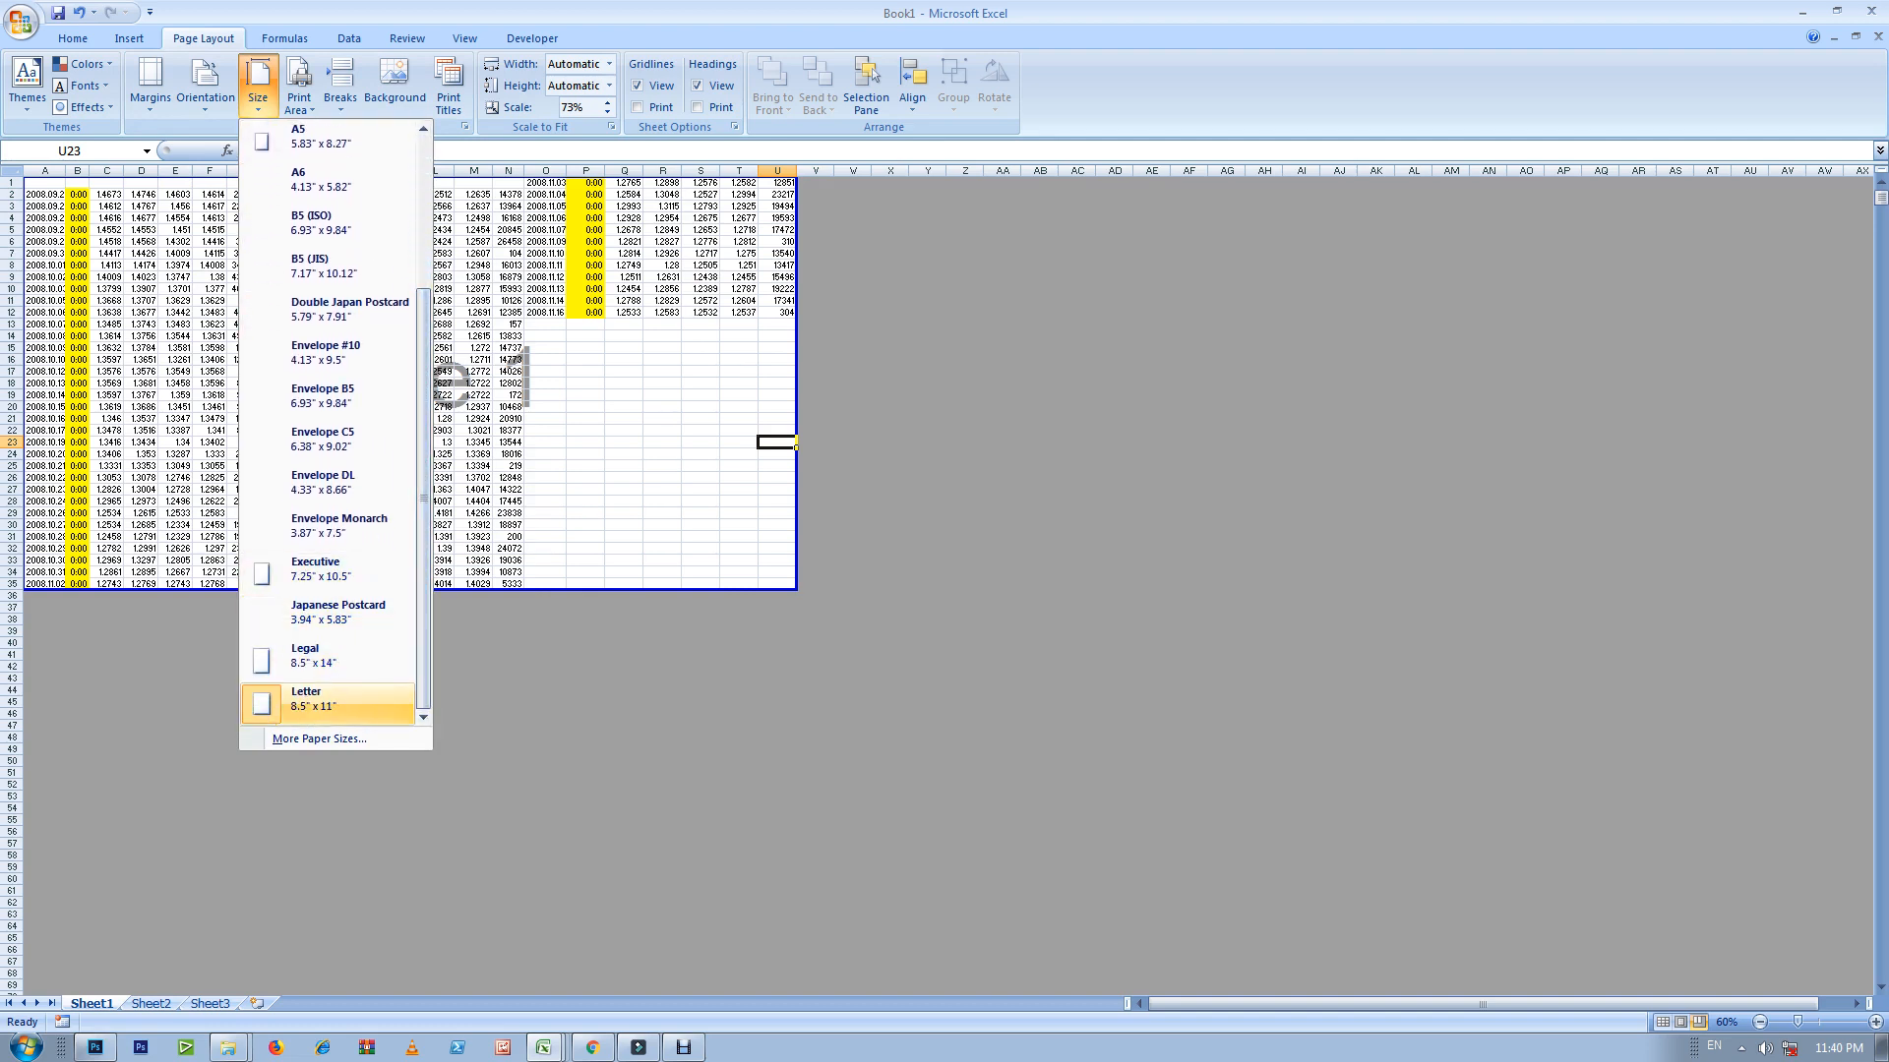
scroll(334, 423, up, 3)
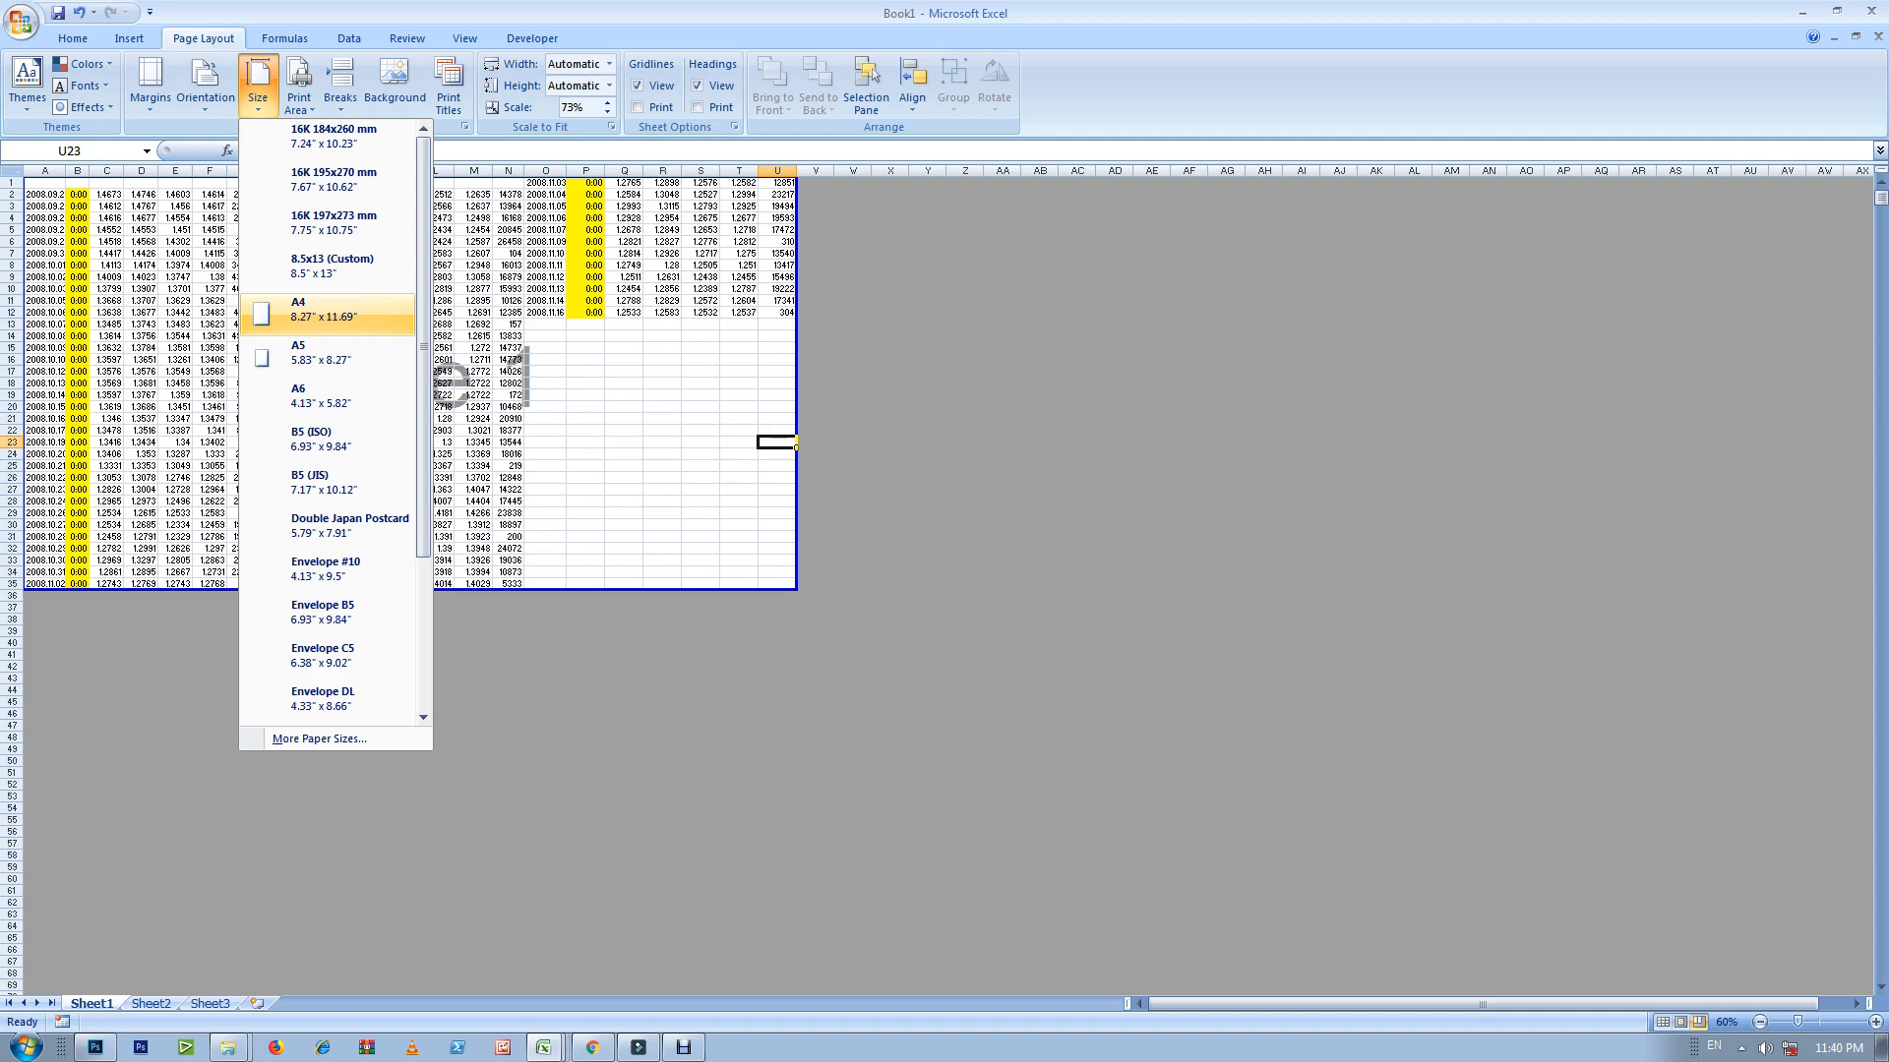
click(327, 315)
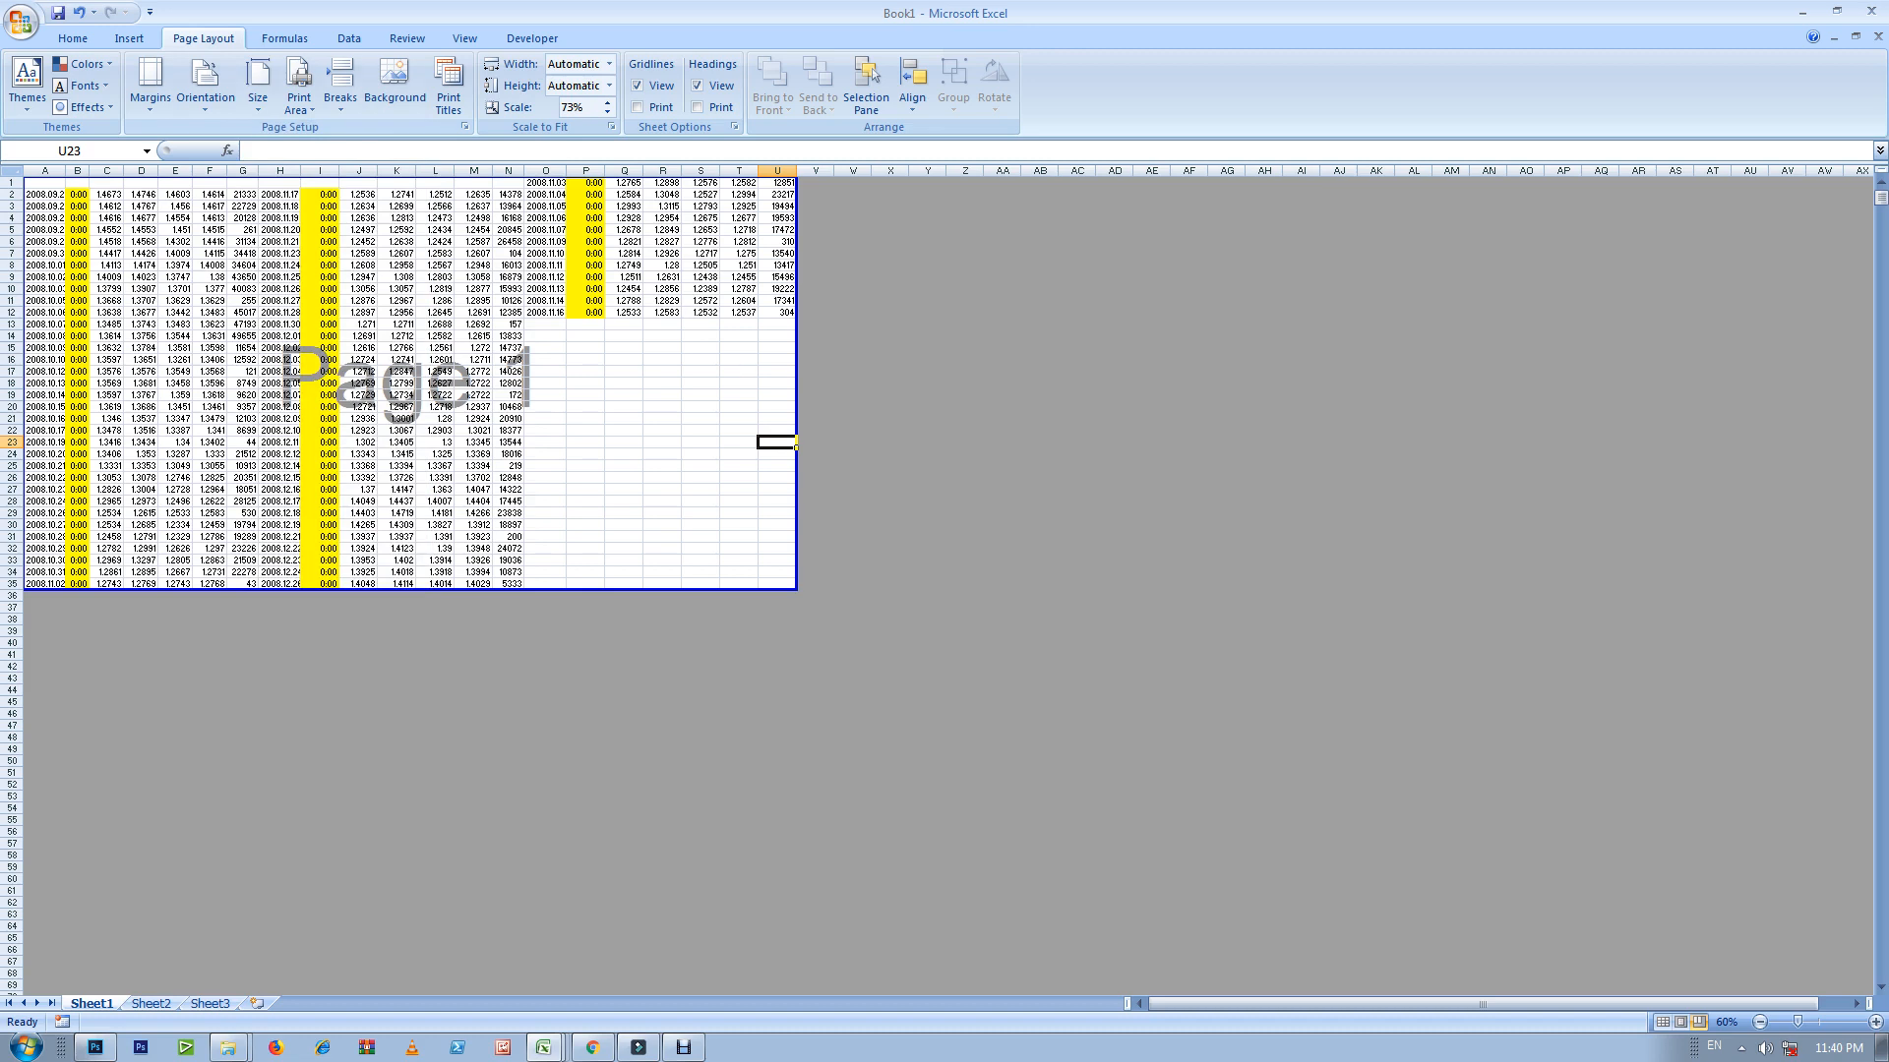
Step: Set the single cell U23 as Sheet1's print area
click(299, 98)
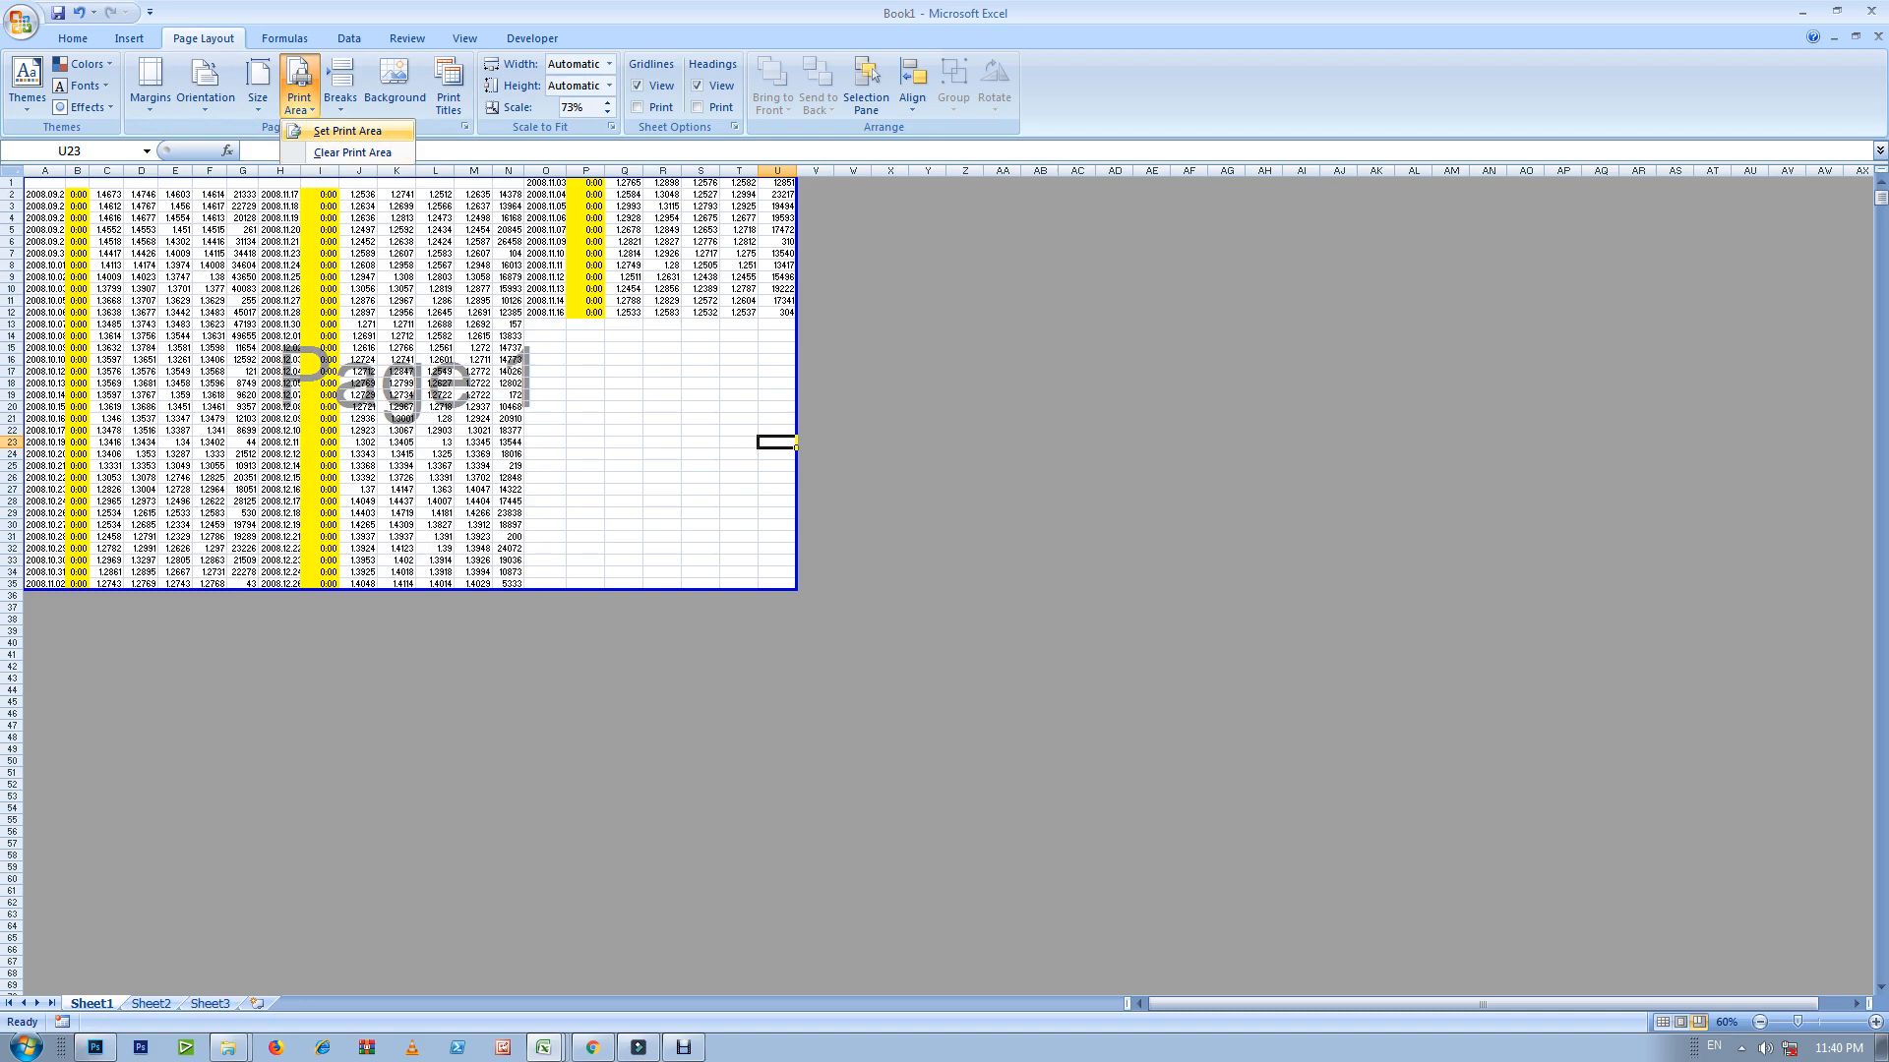
click(346, 131)
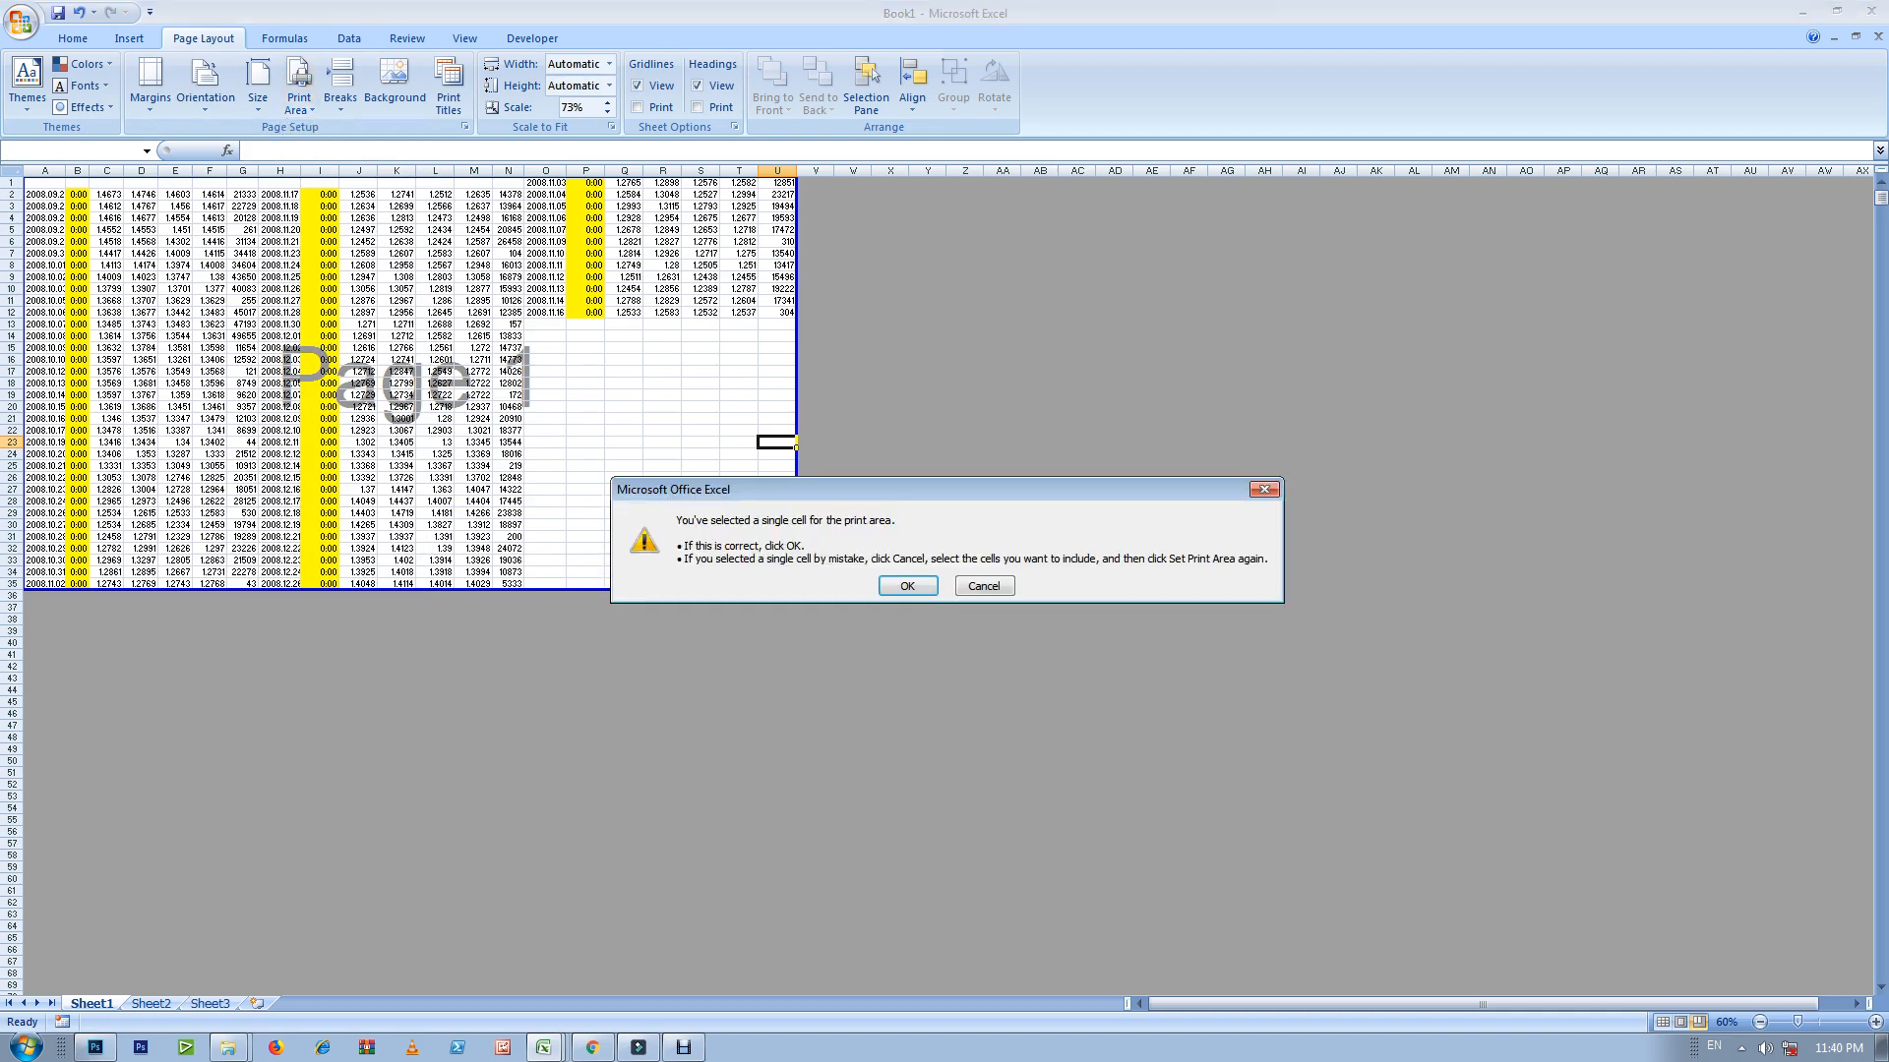
key(Return)
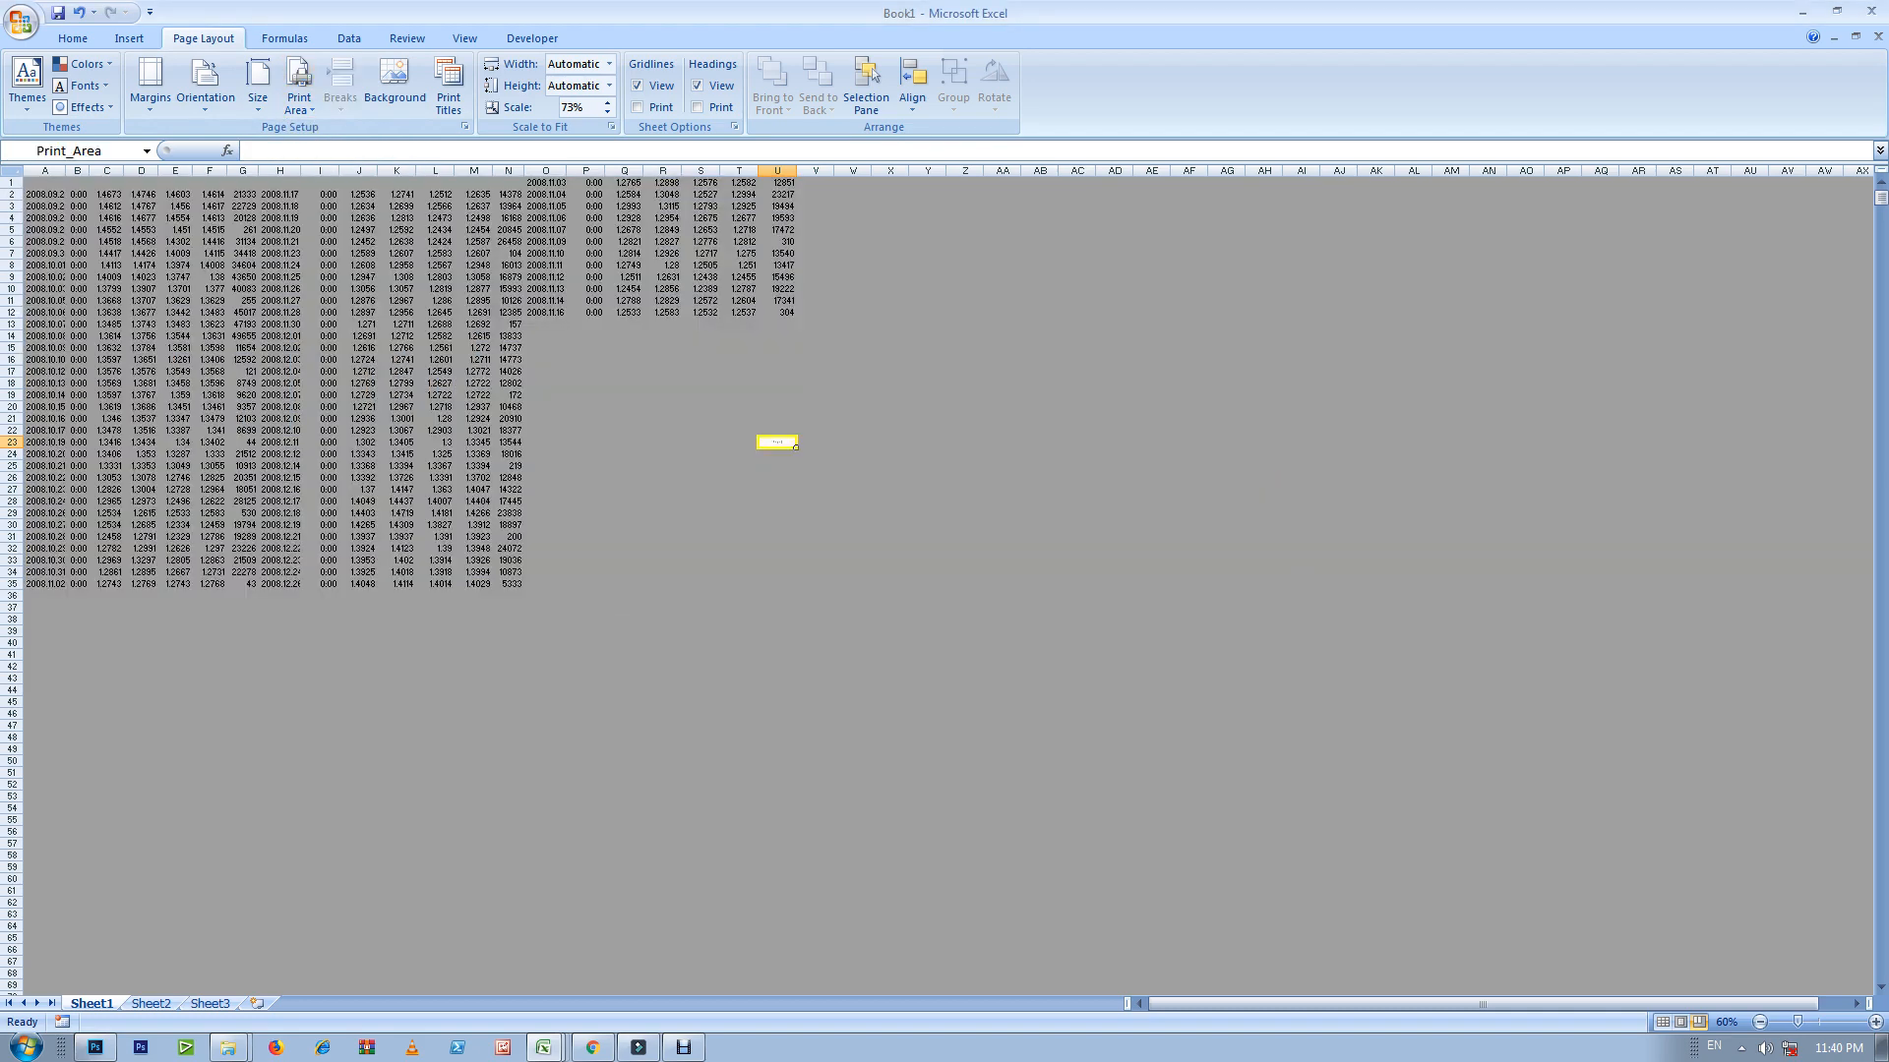
Step: Try to enlarge the single-cell print area toward column A, and undo the accidental move of cell contents
drag(777, 436, 53, 350)
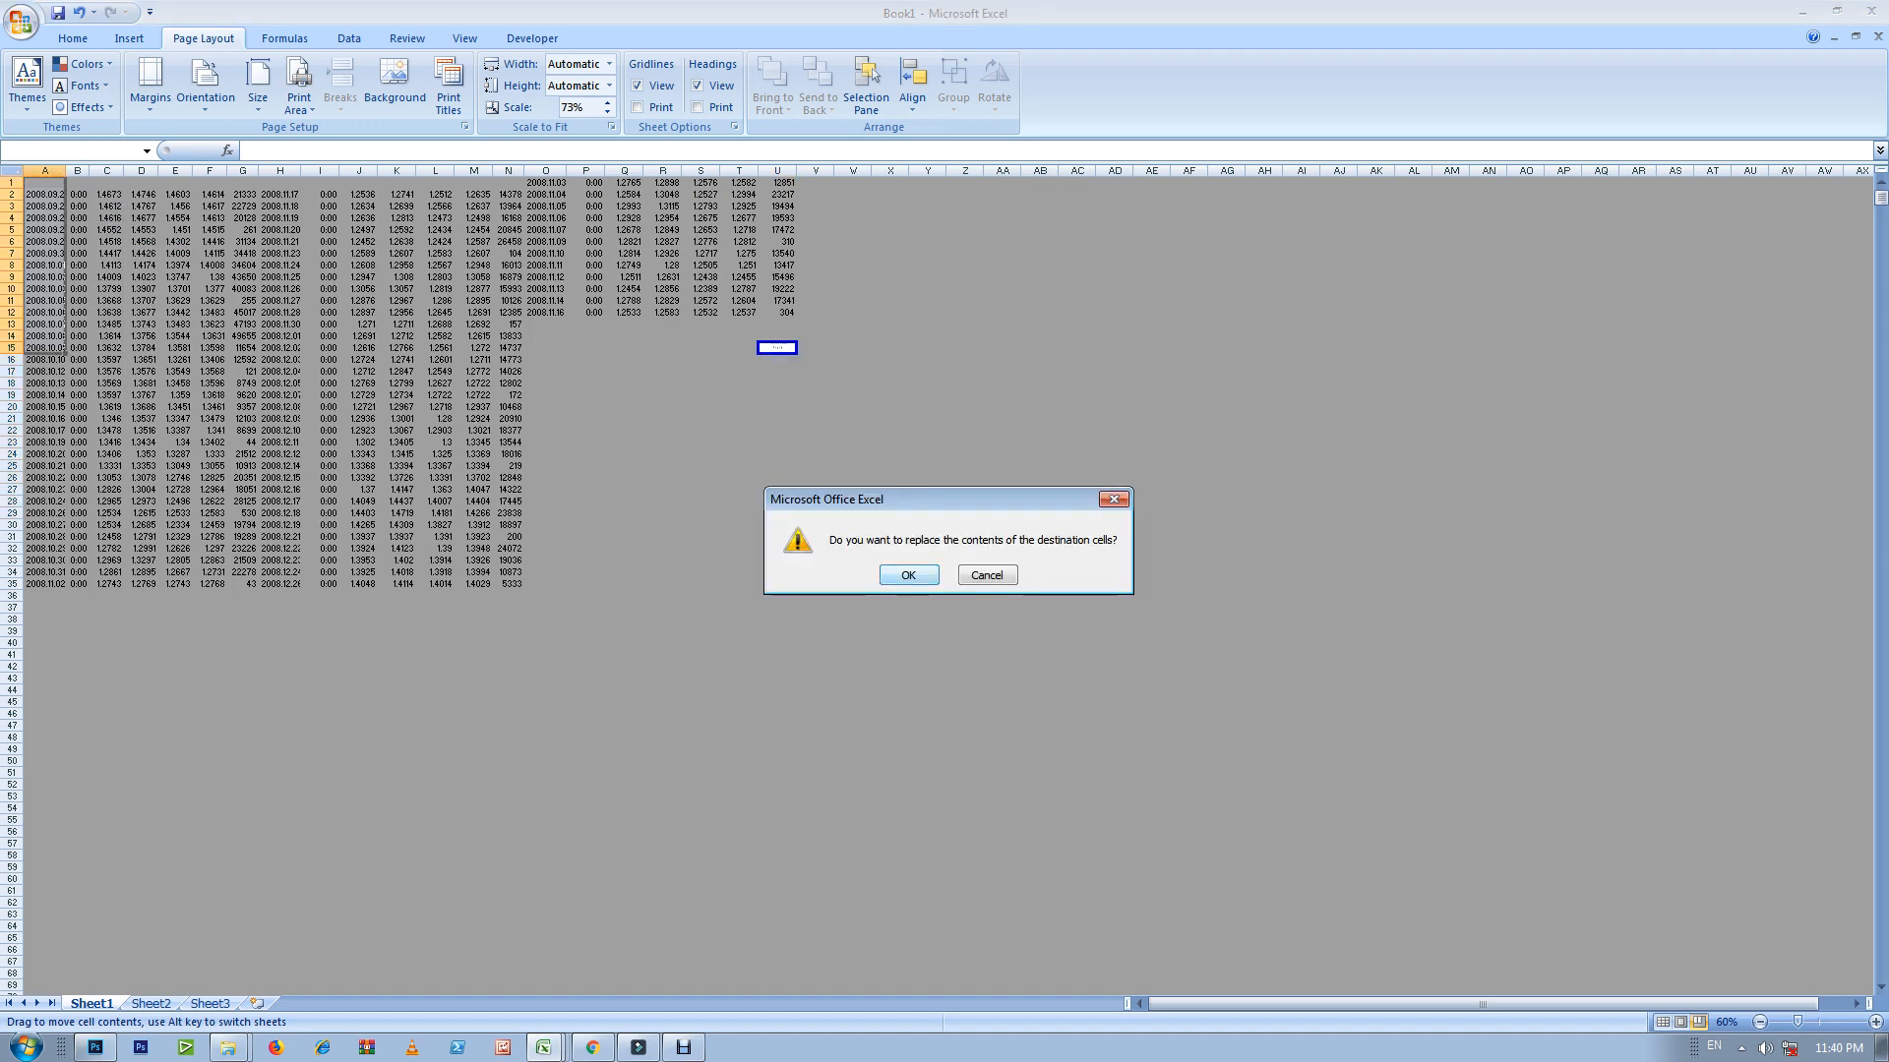
click(908, 575)
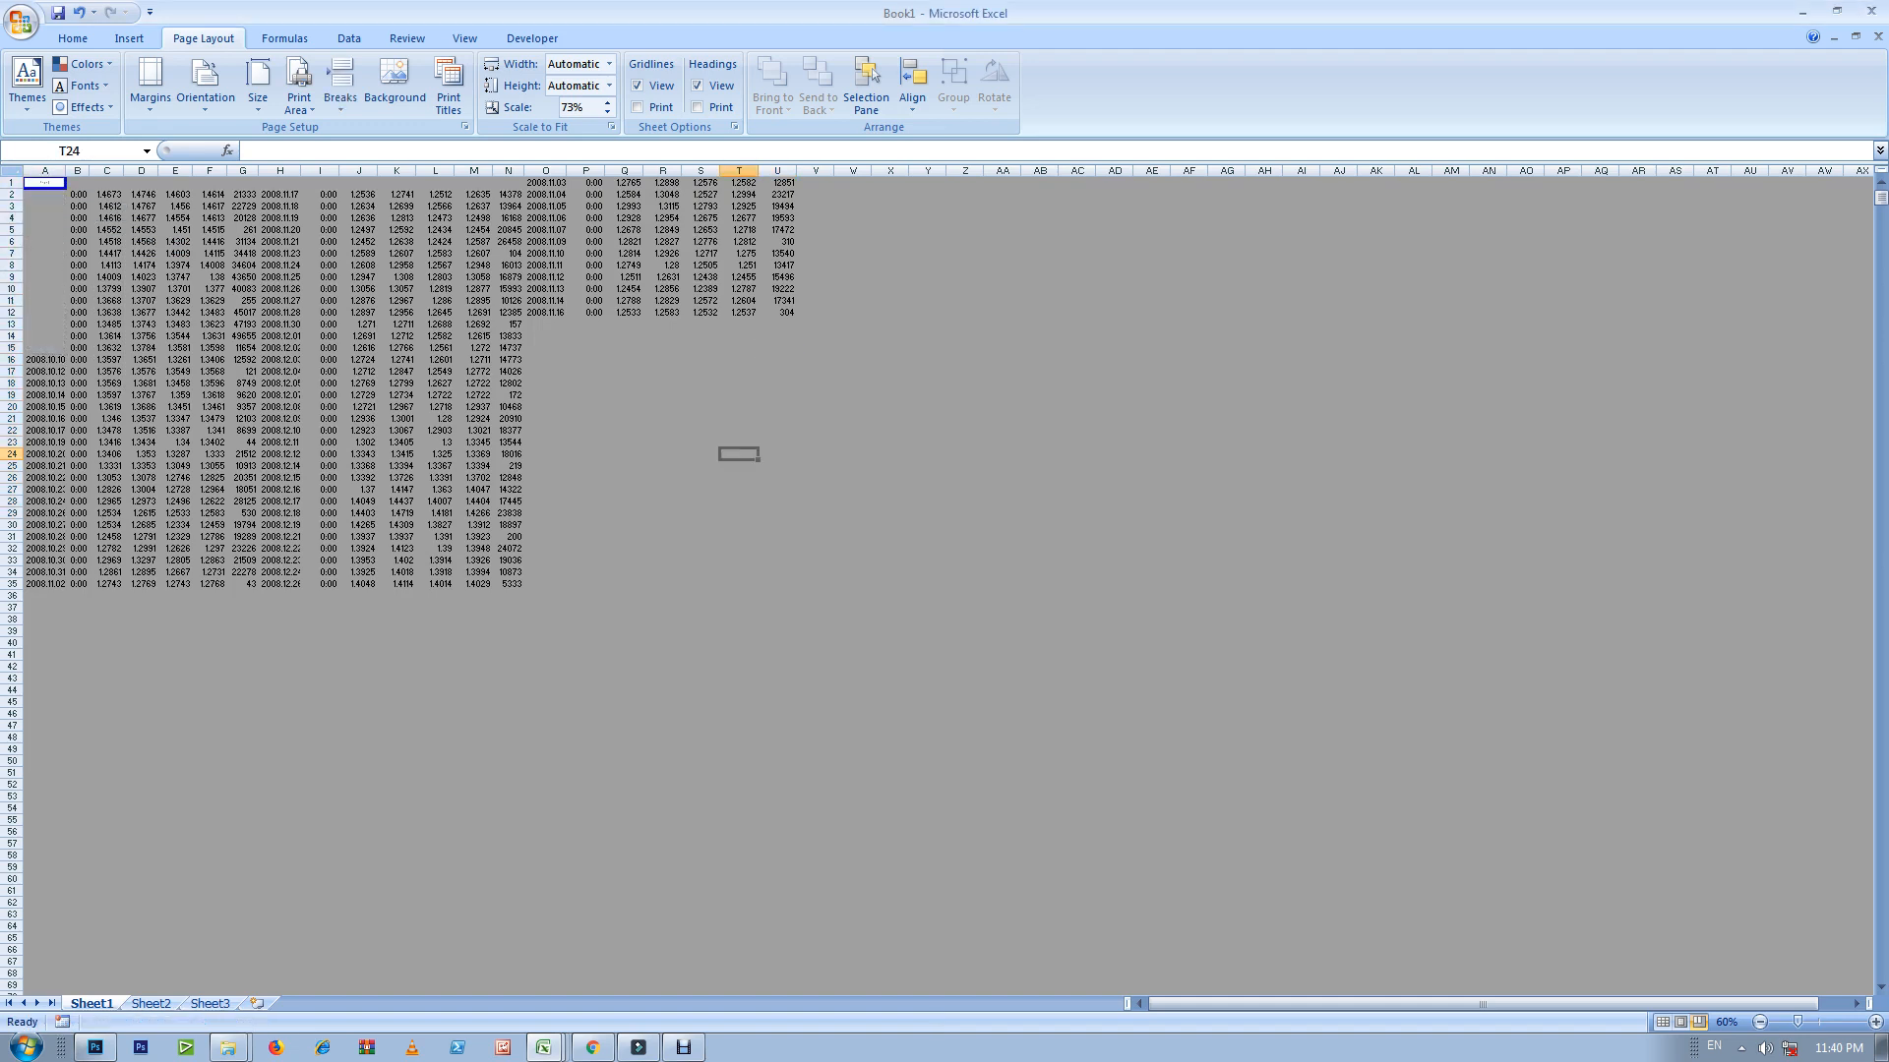
key(ctrl+z)
click(814, 431)
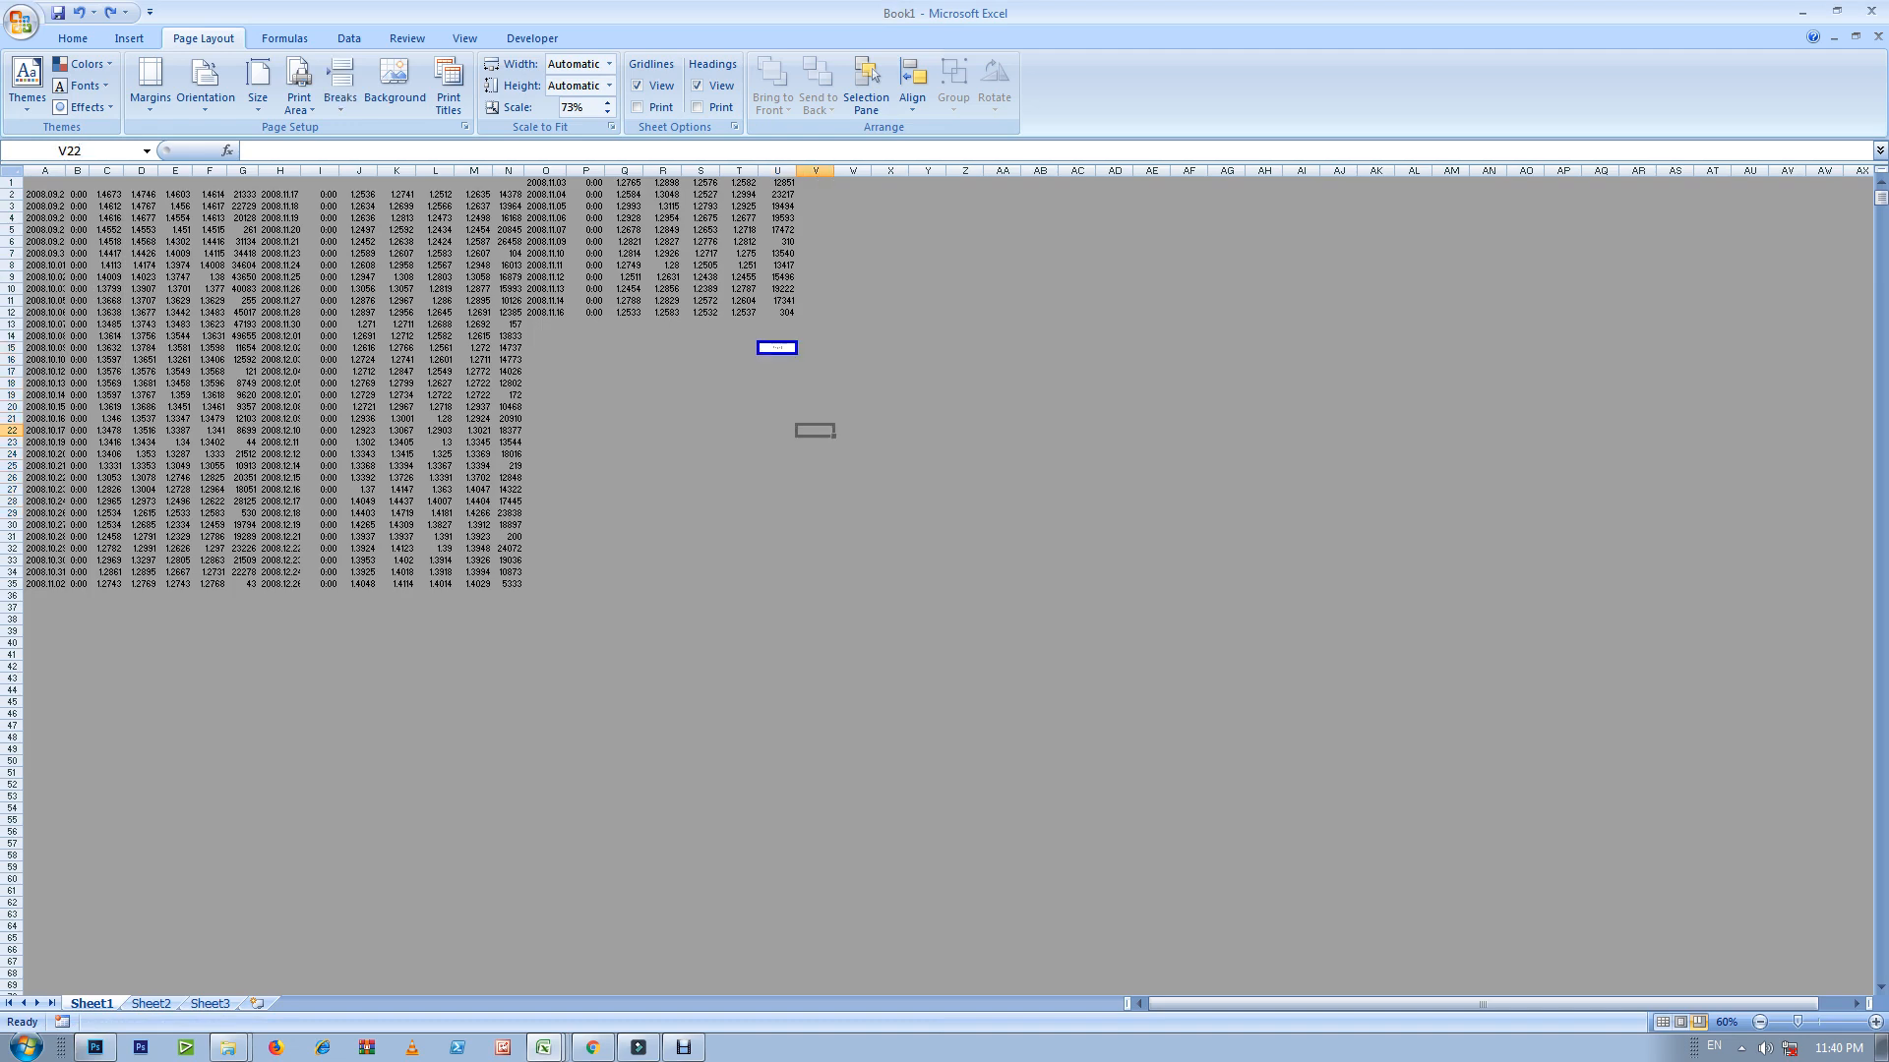
Step: Clear Sheet1's print area and set the range A1:U35 as the new print area
click(299, 102)
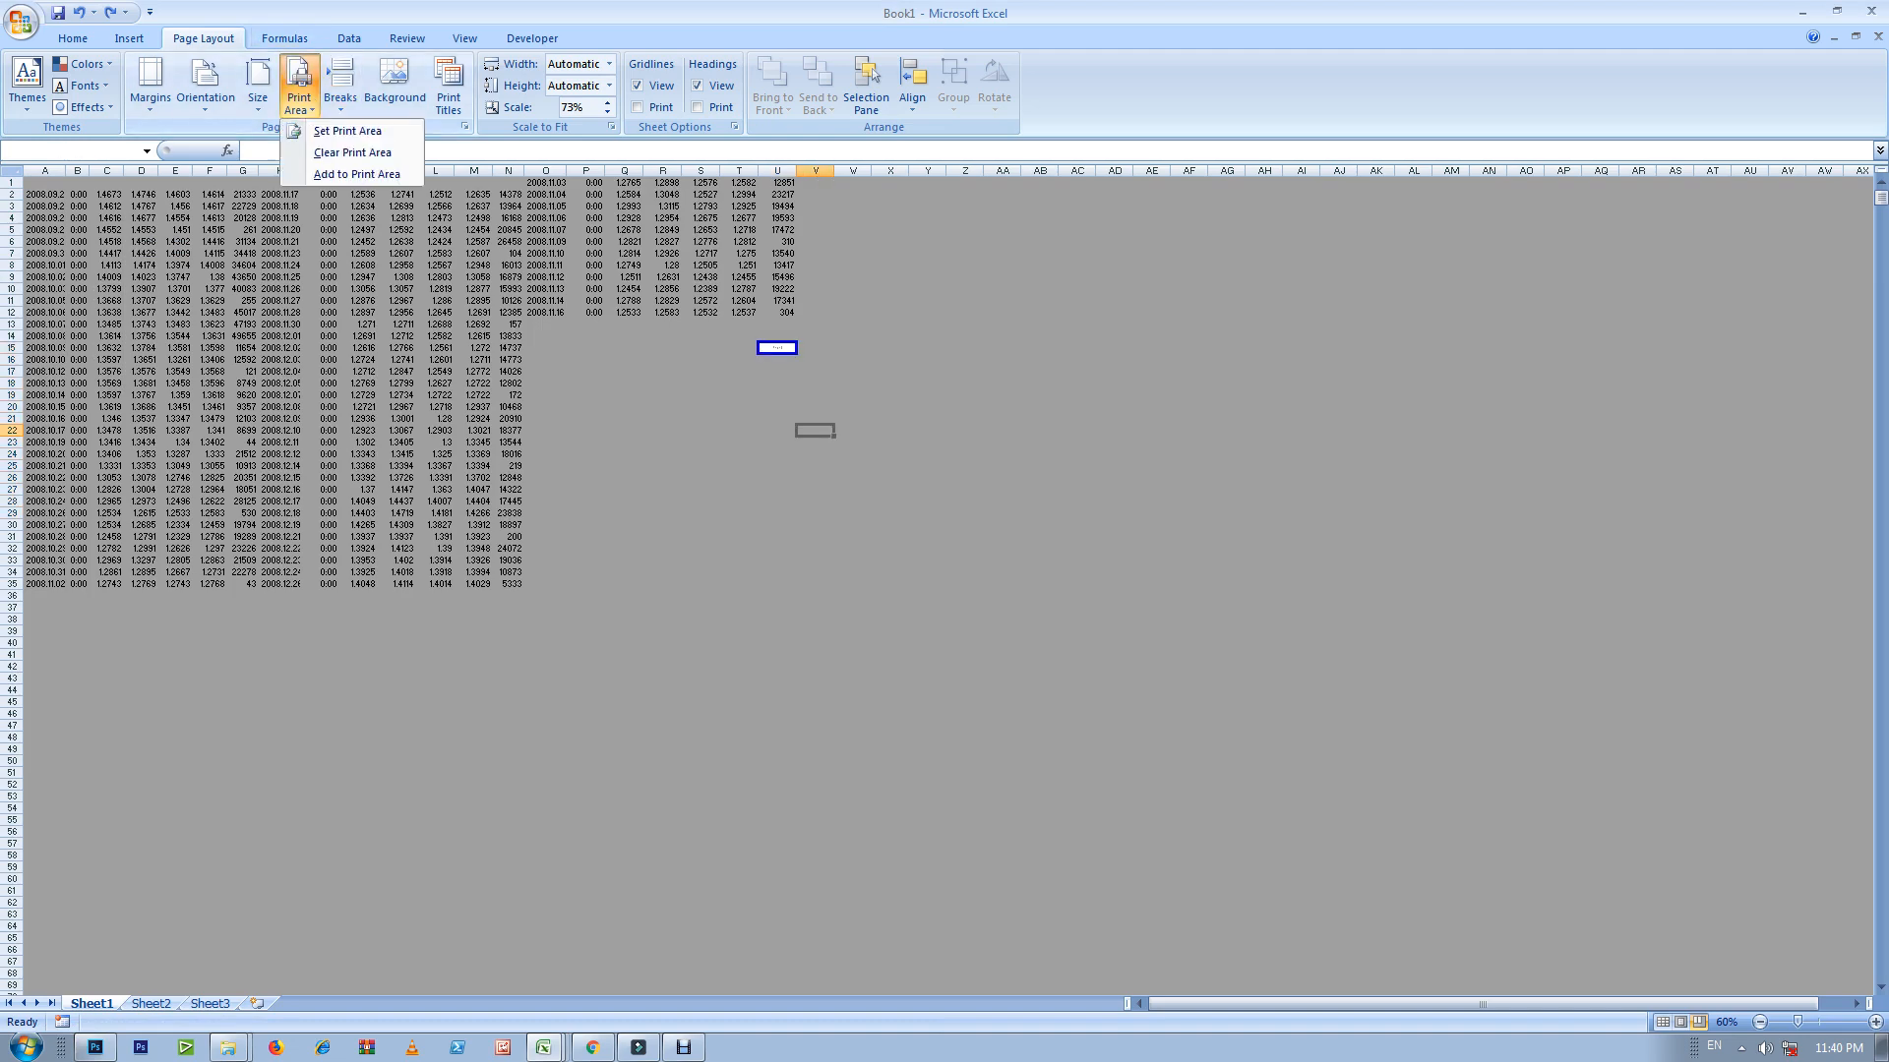
click(352, 153)
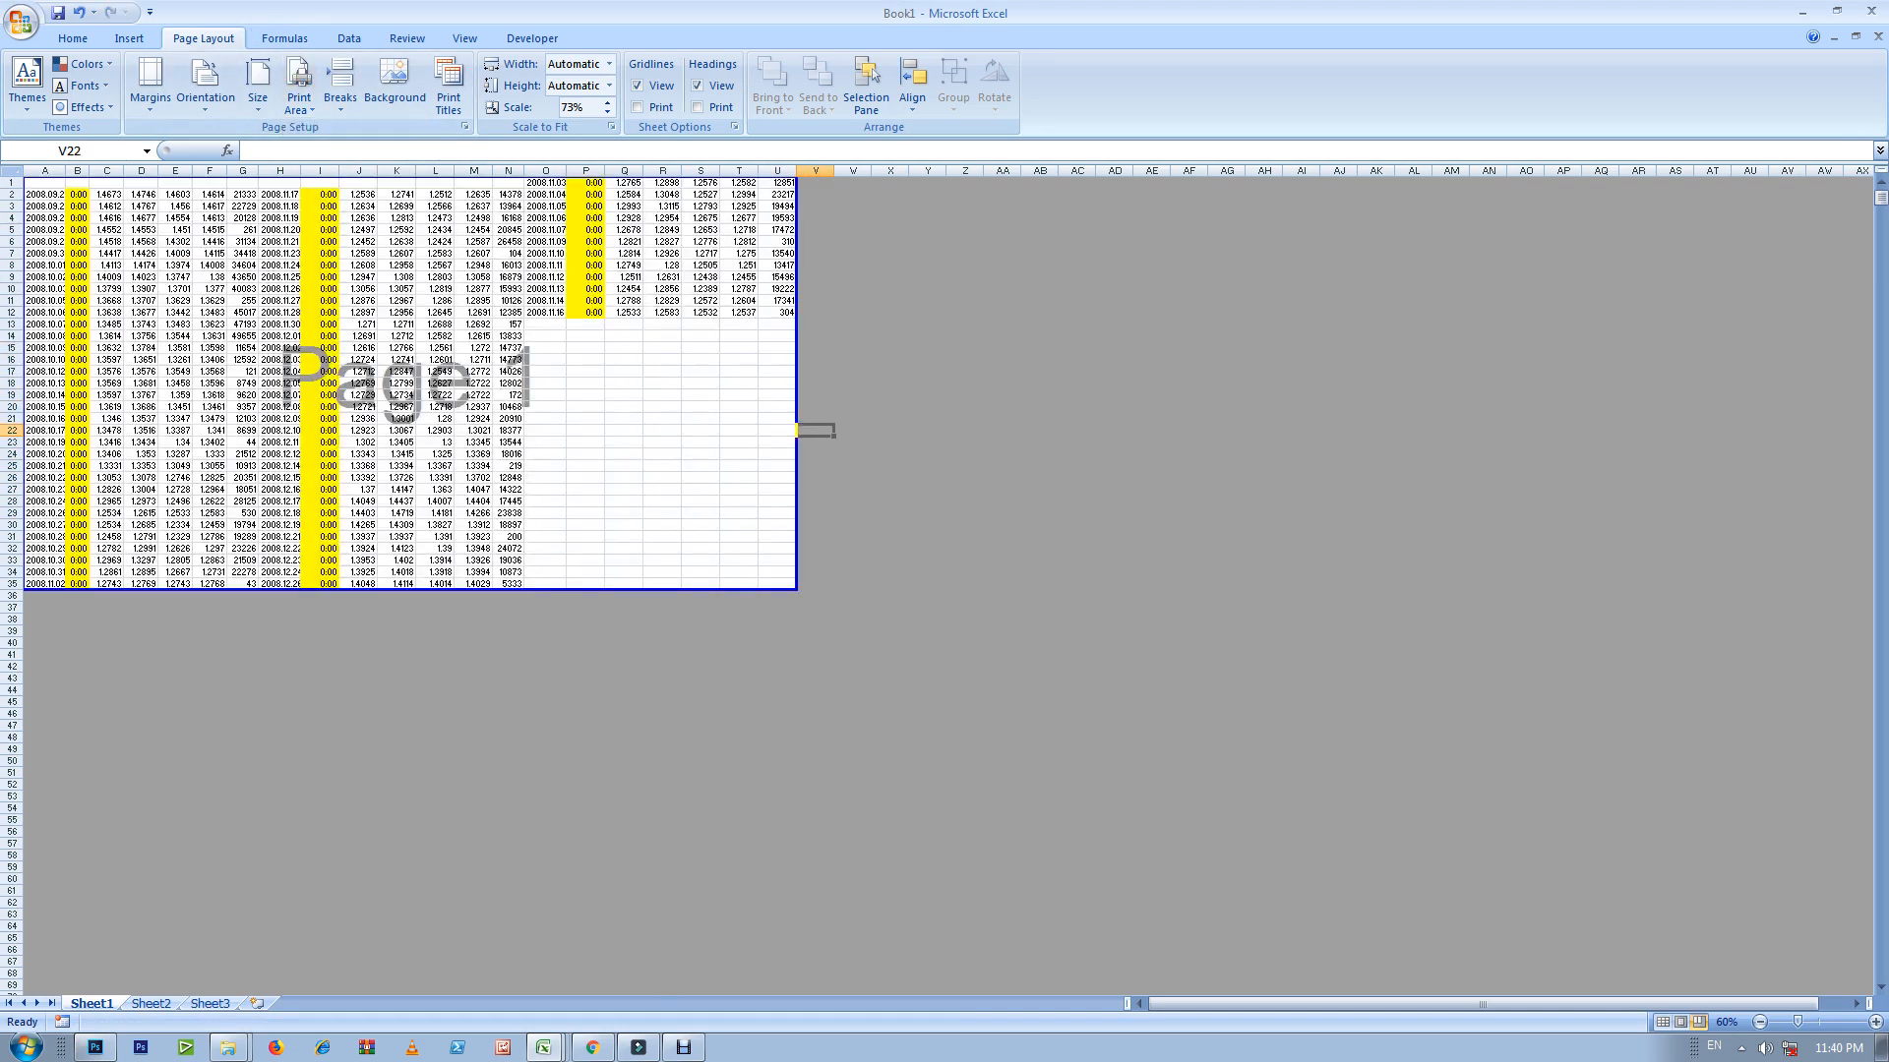
drag(40, 183, 795, 588)
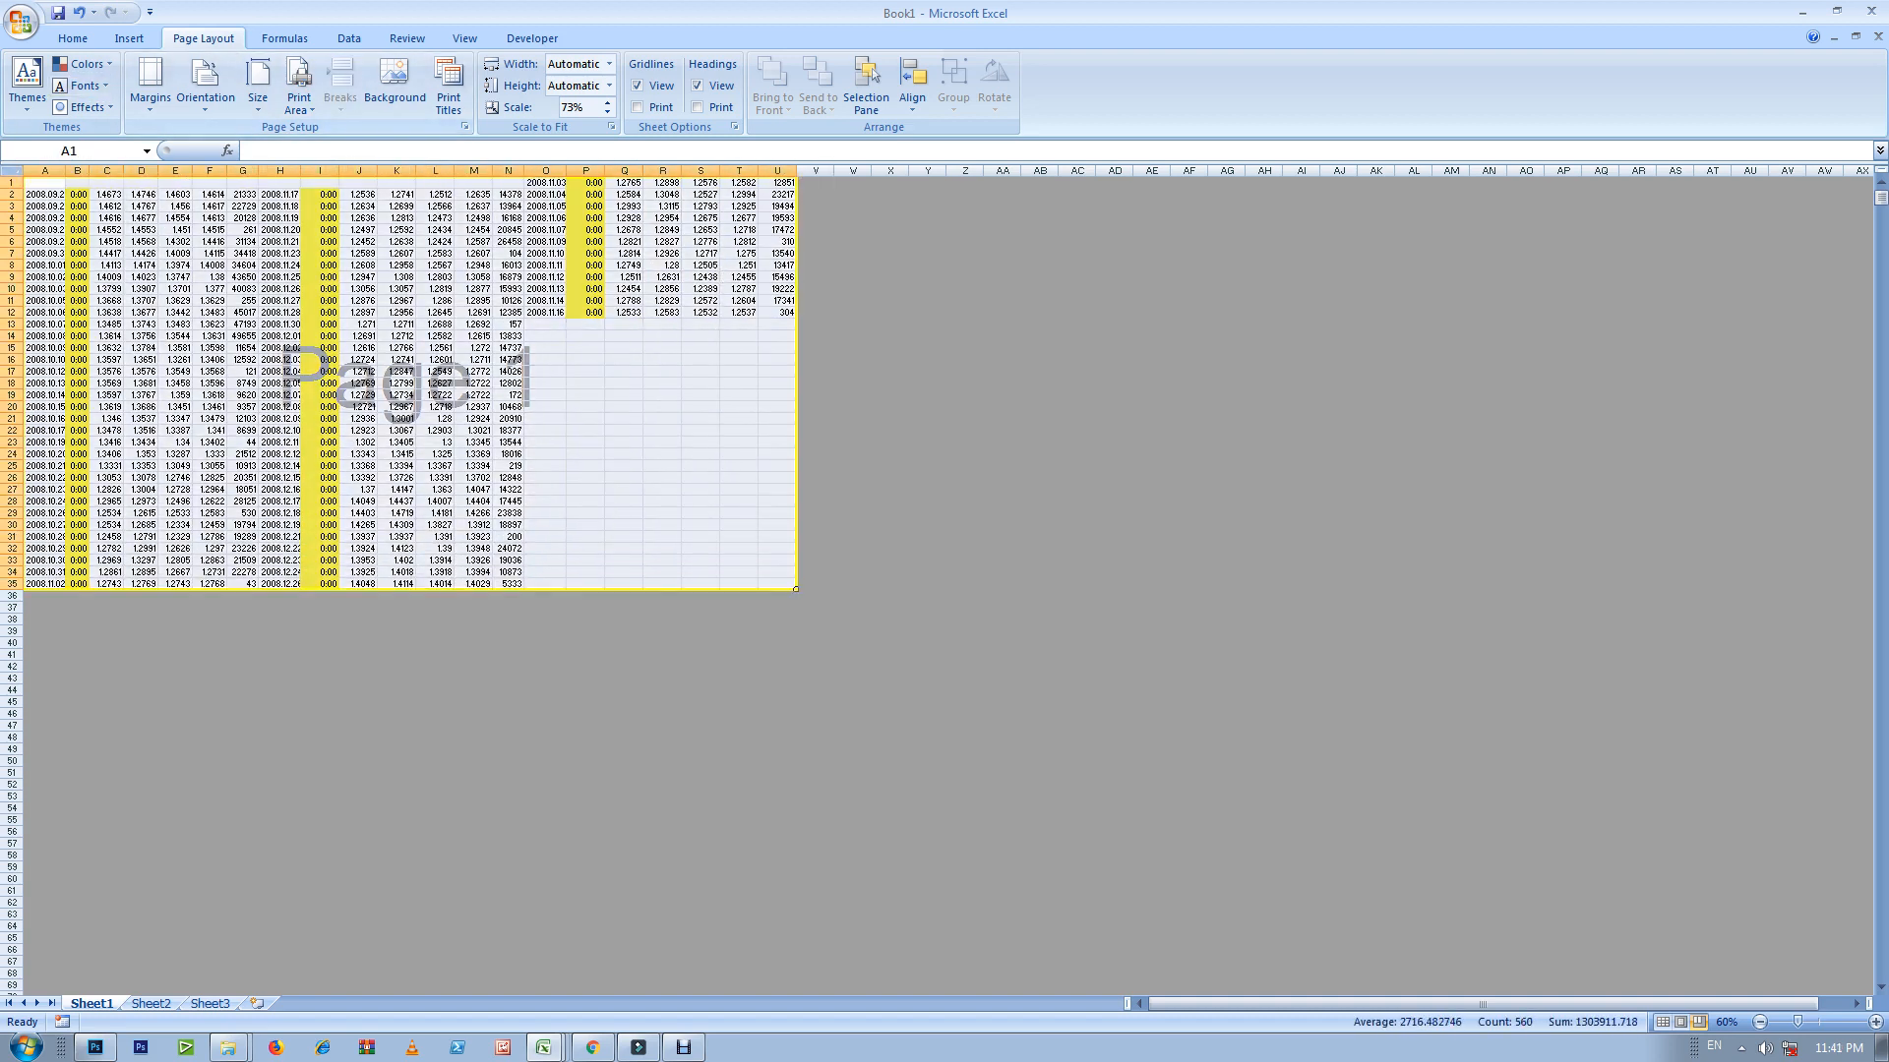
click(299, 102)
click(346, 131)
click(299, 98)
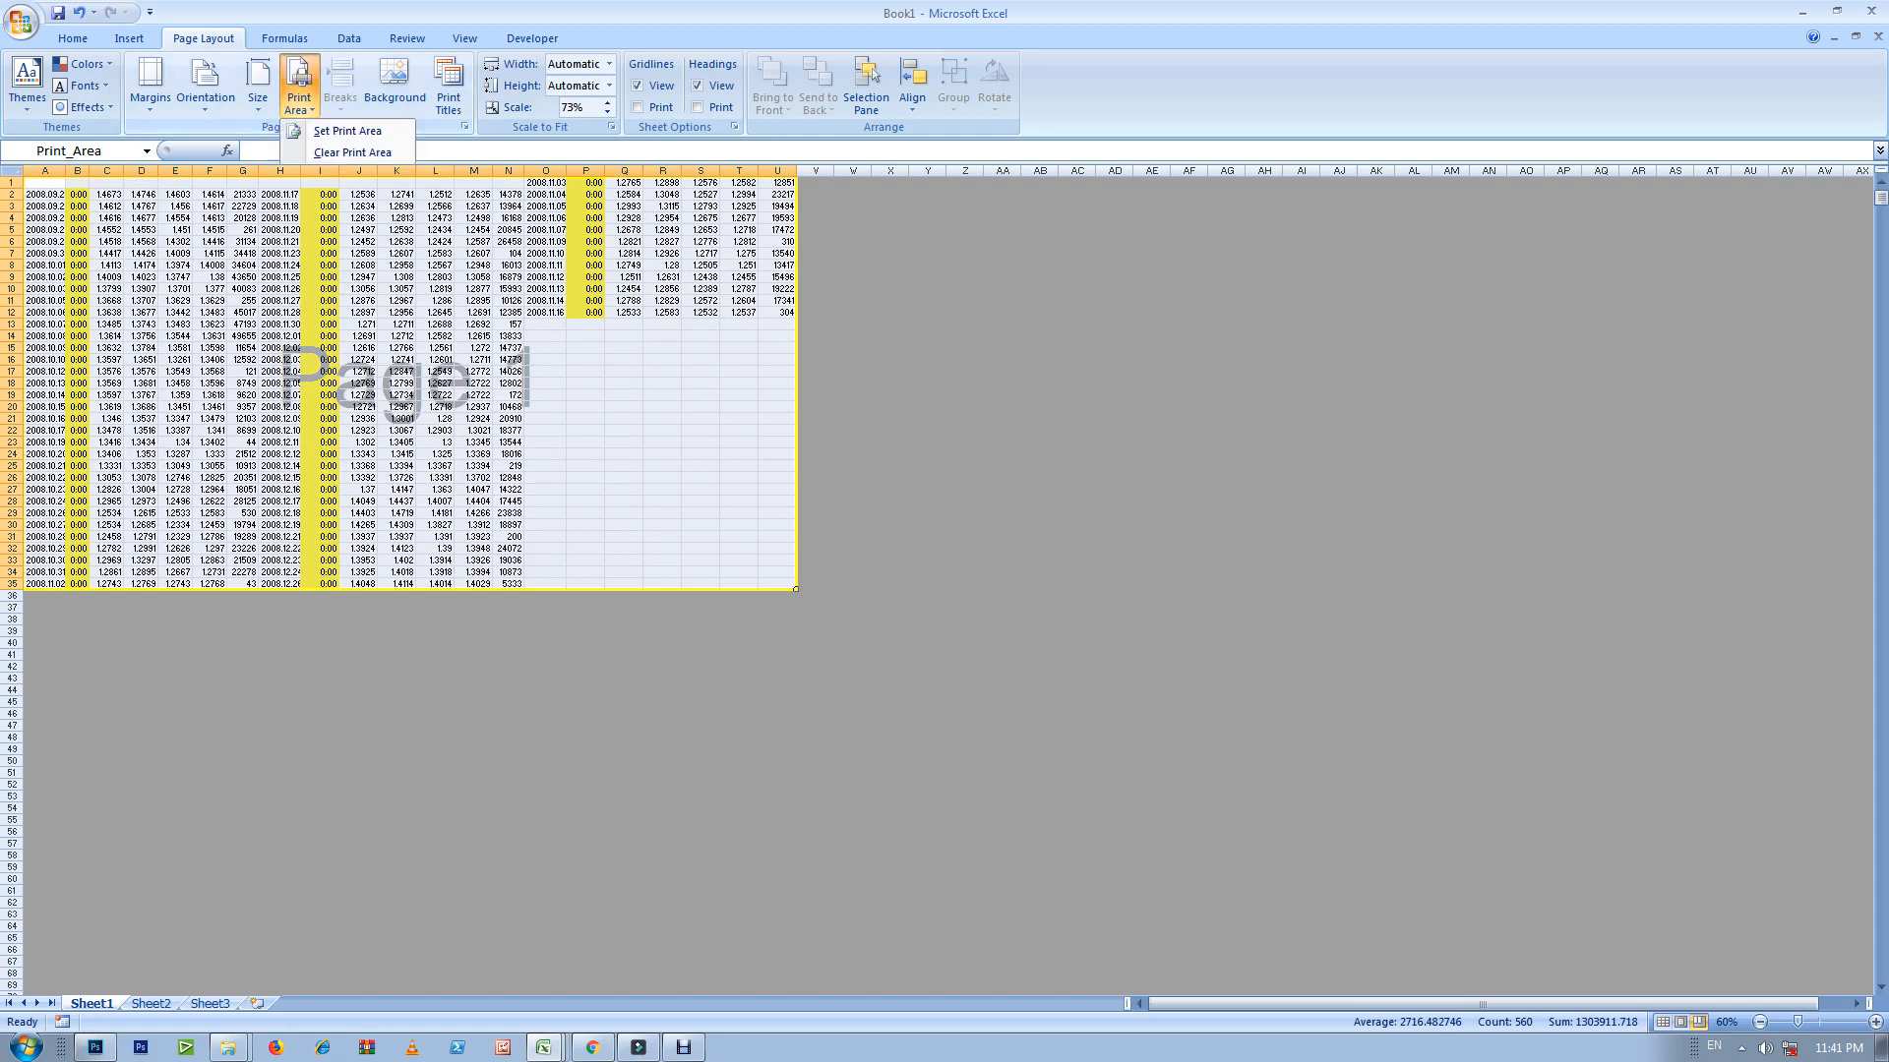
click(346, 131)
click(662, 395)
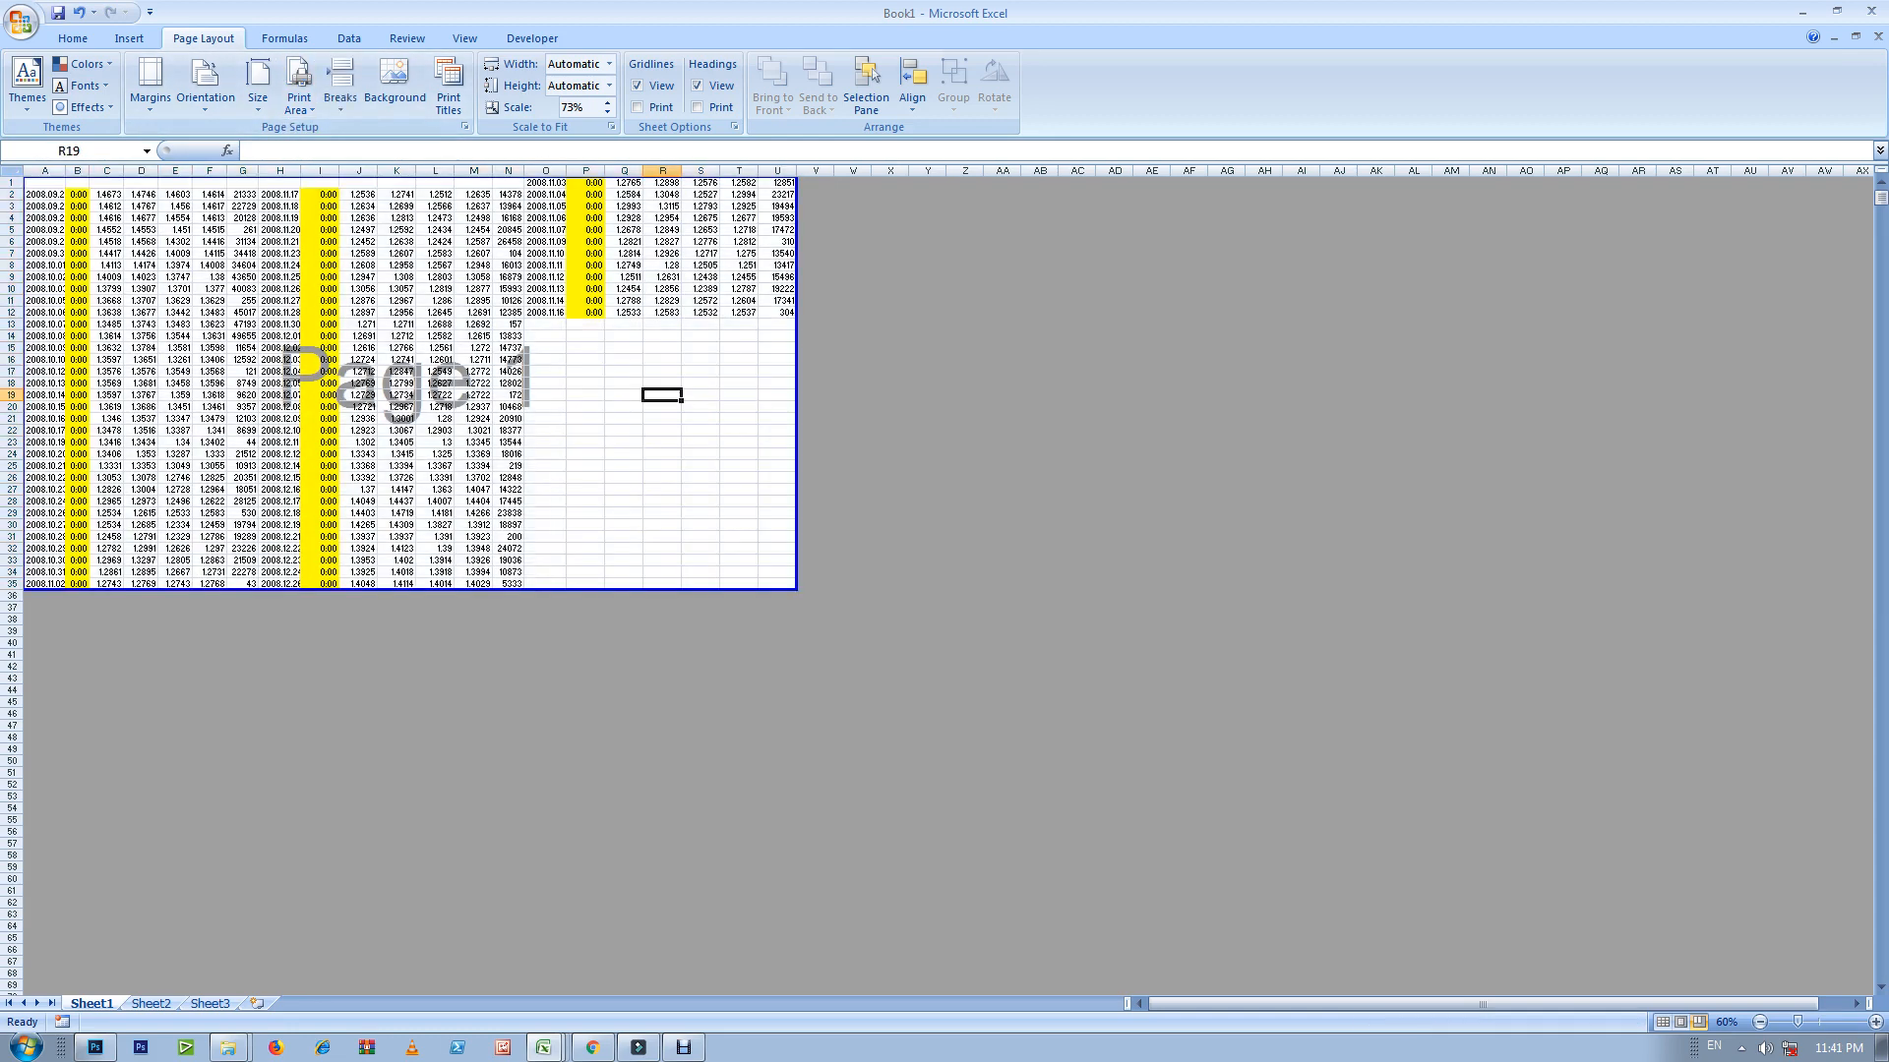
click(586, 429)
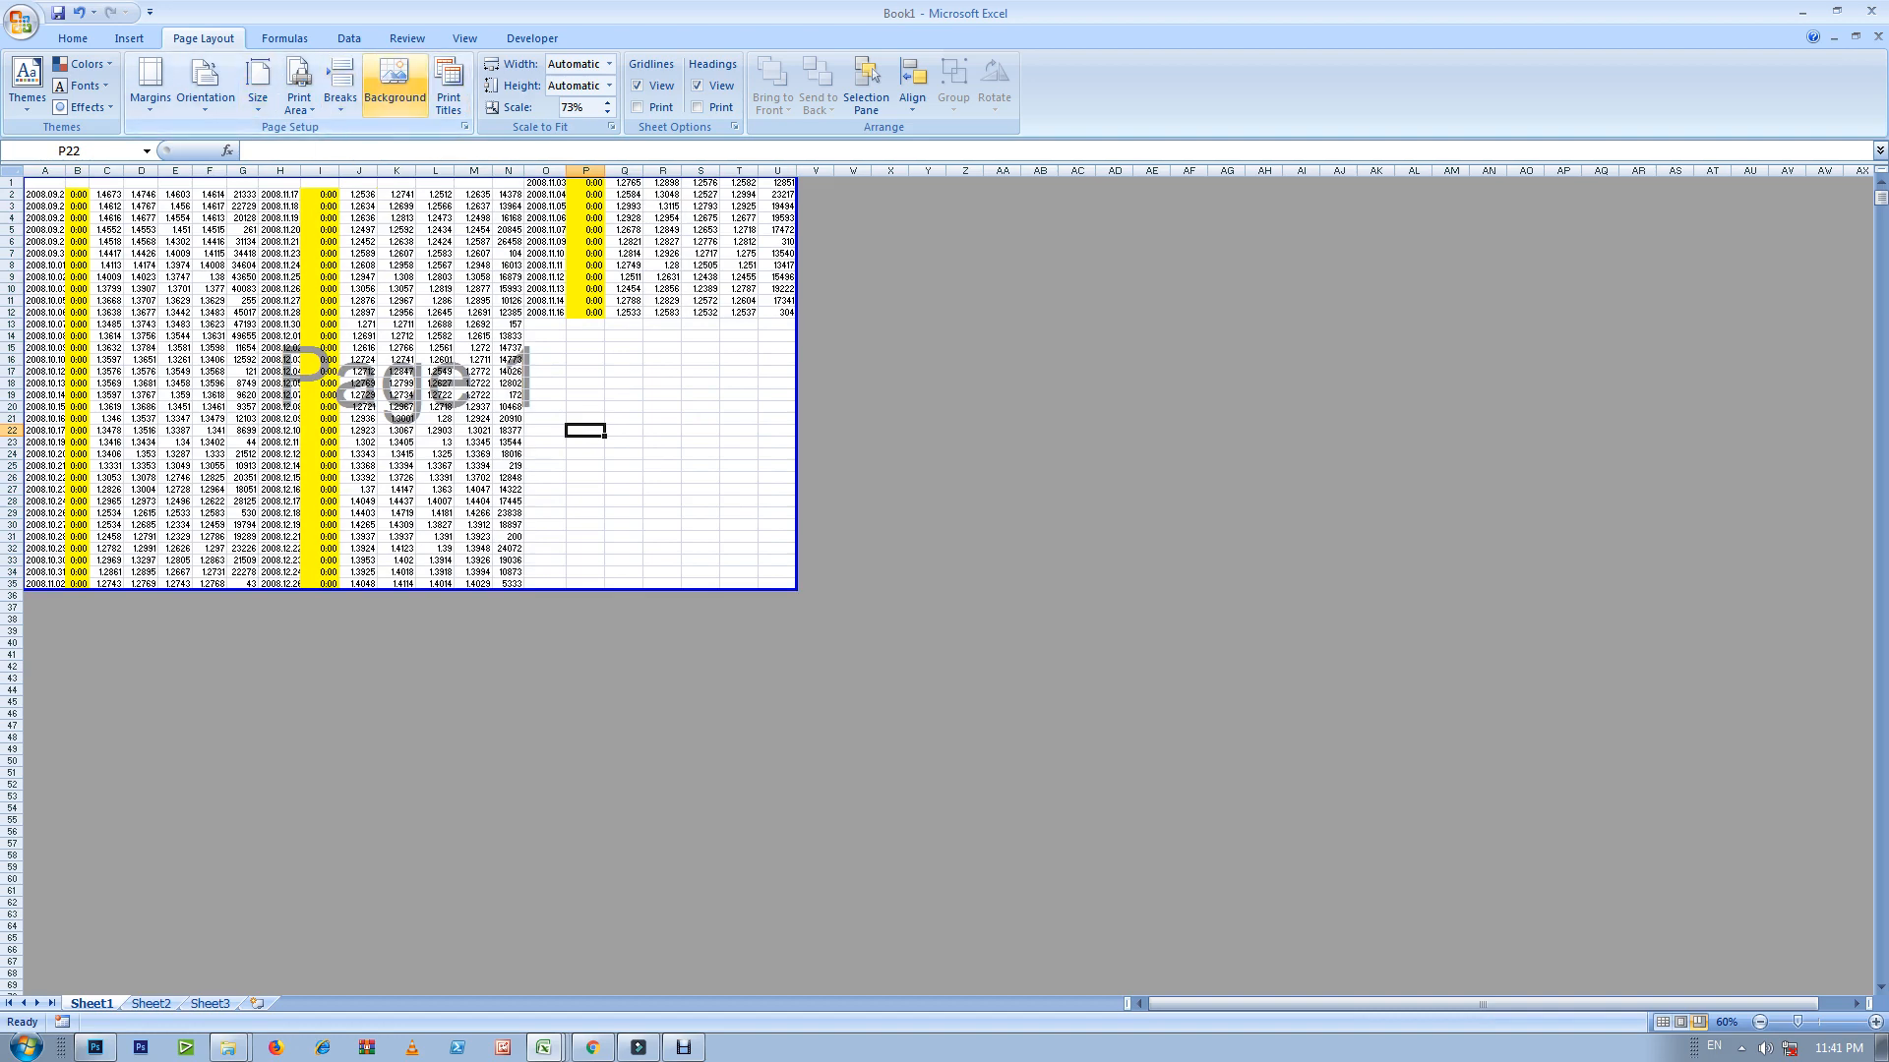
Step: Insert the school01 picture from the Desktop folder as Sheet1's background
click(394, 87)
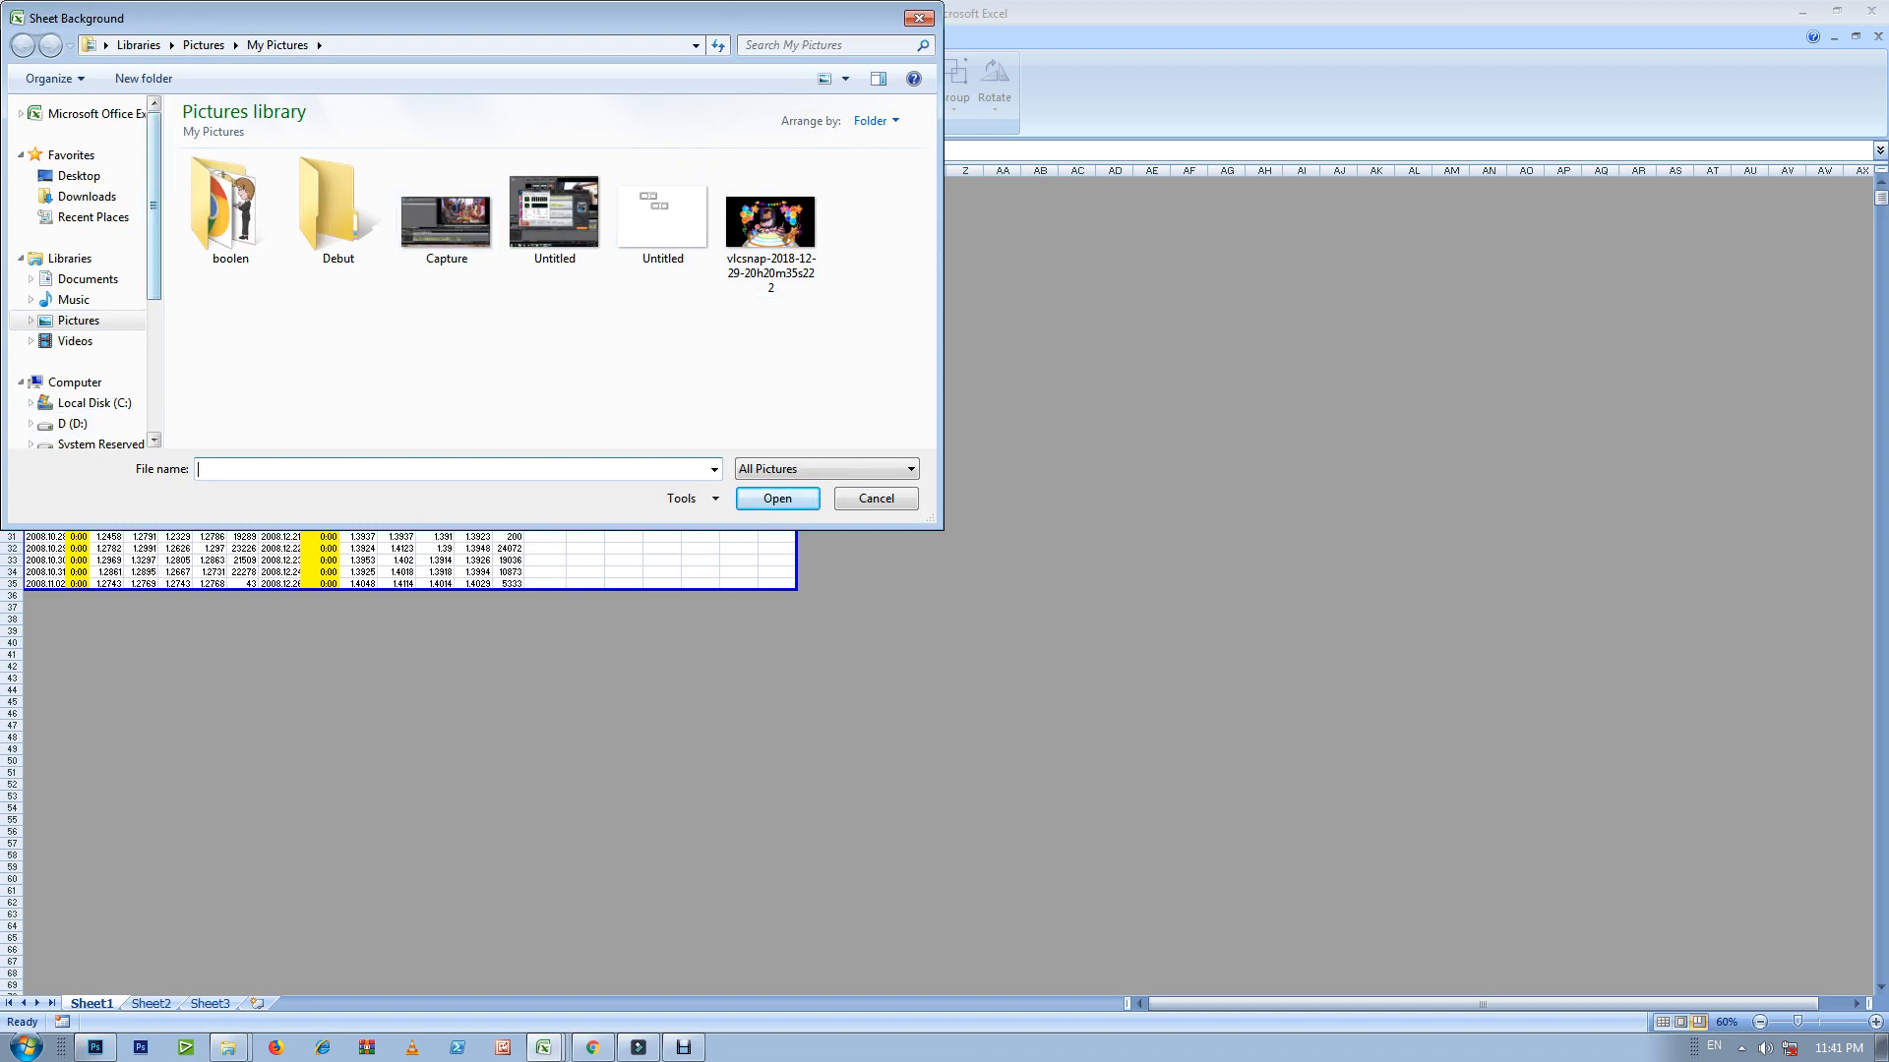
click(78, 176)
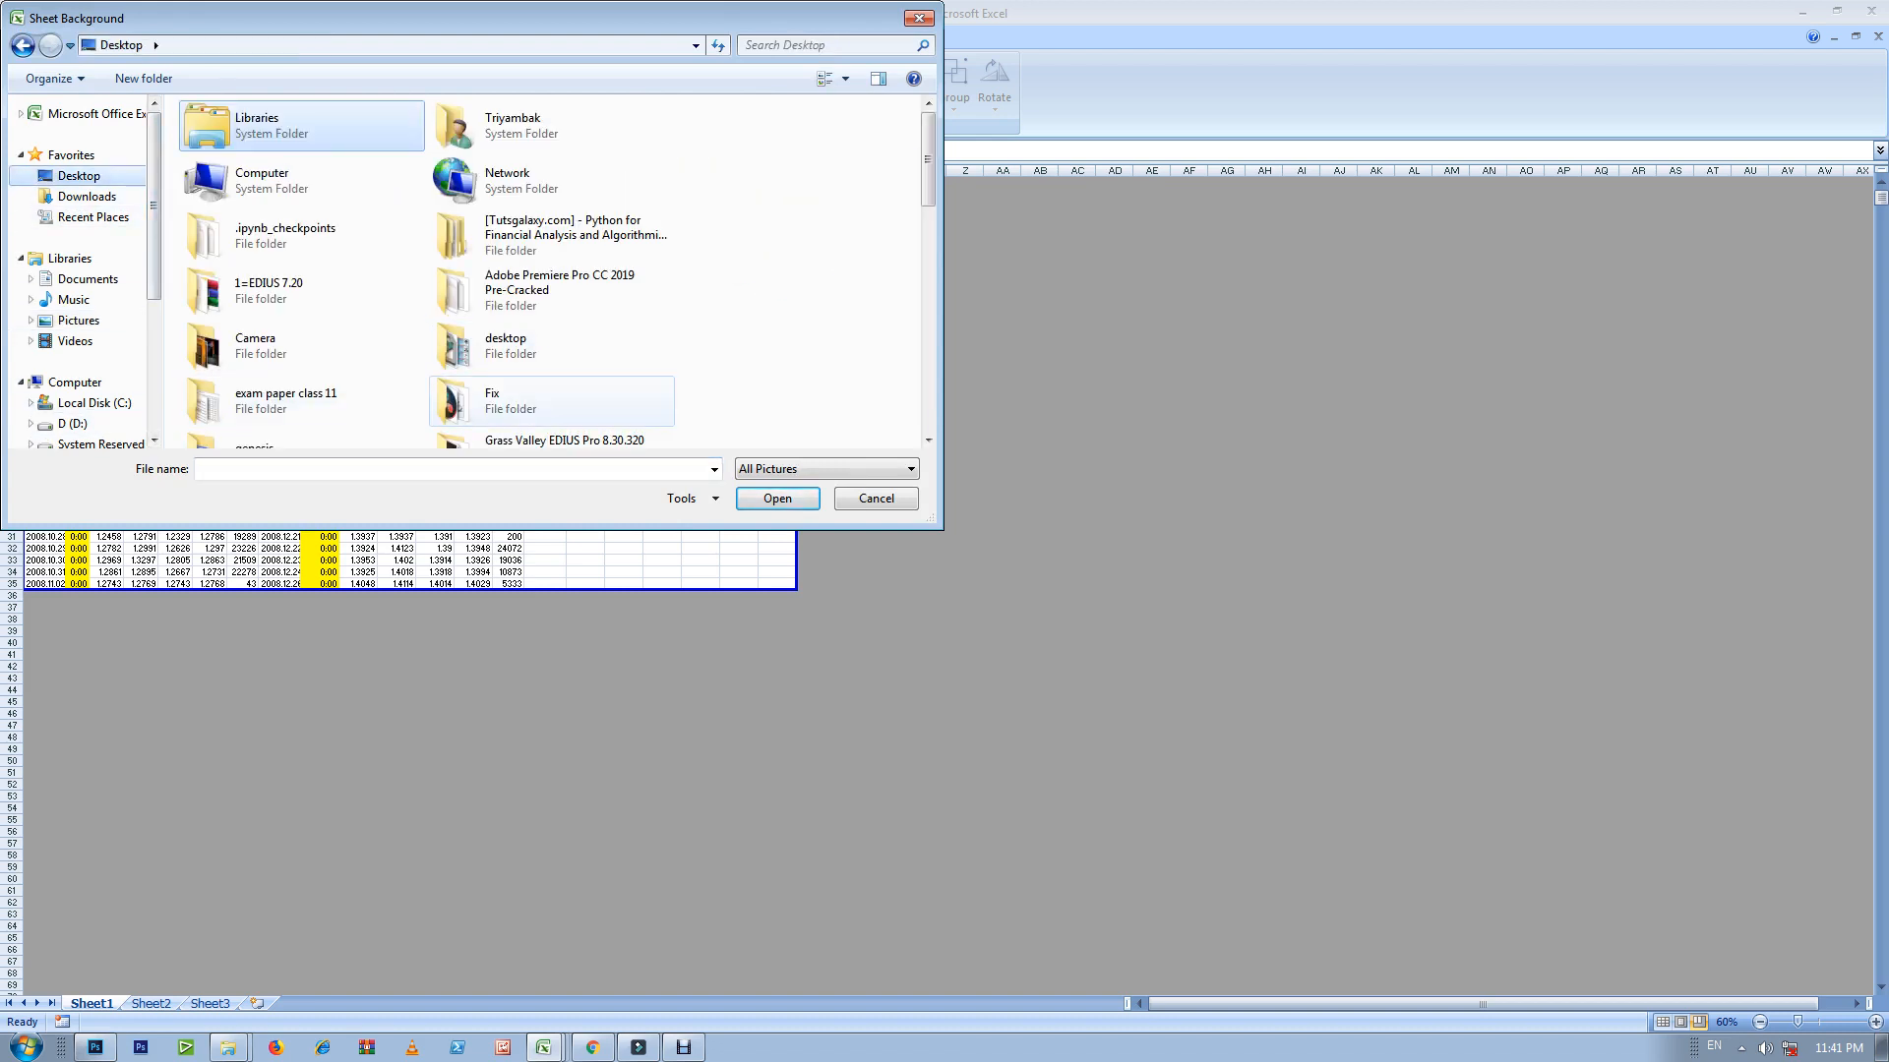
scroll(550, 413, down, 5)
scroll(551, 418, down, 2)
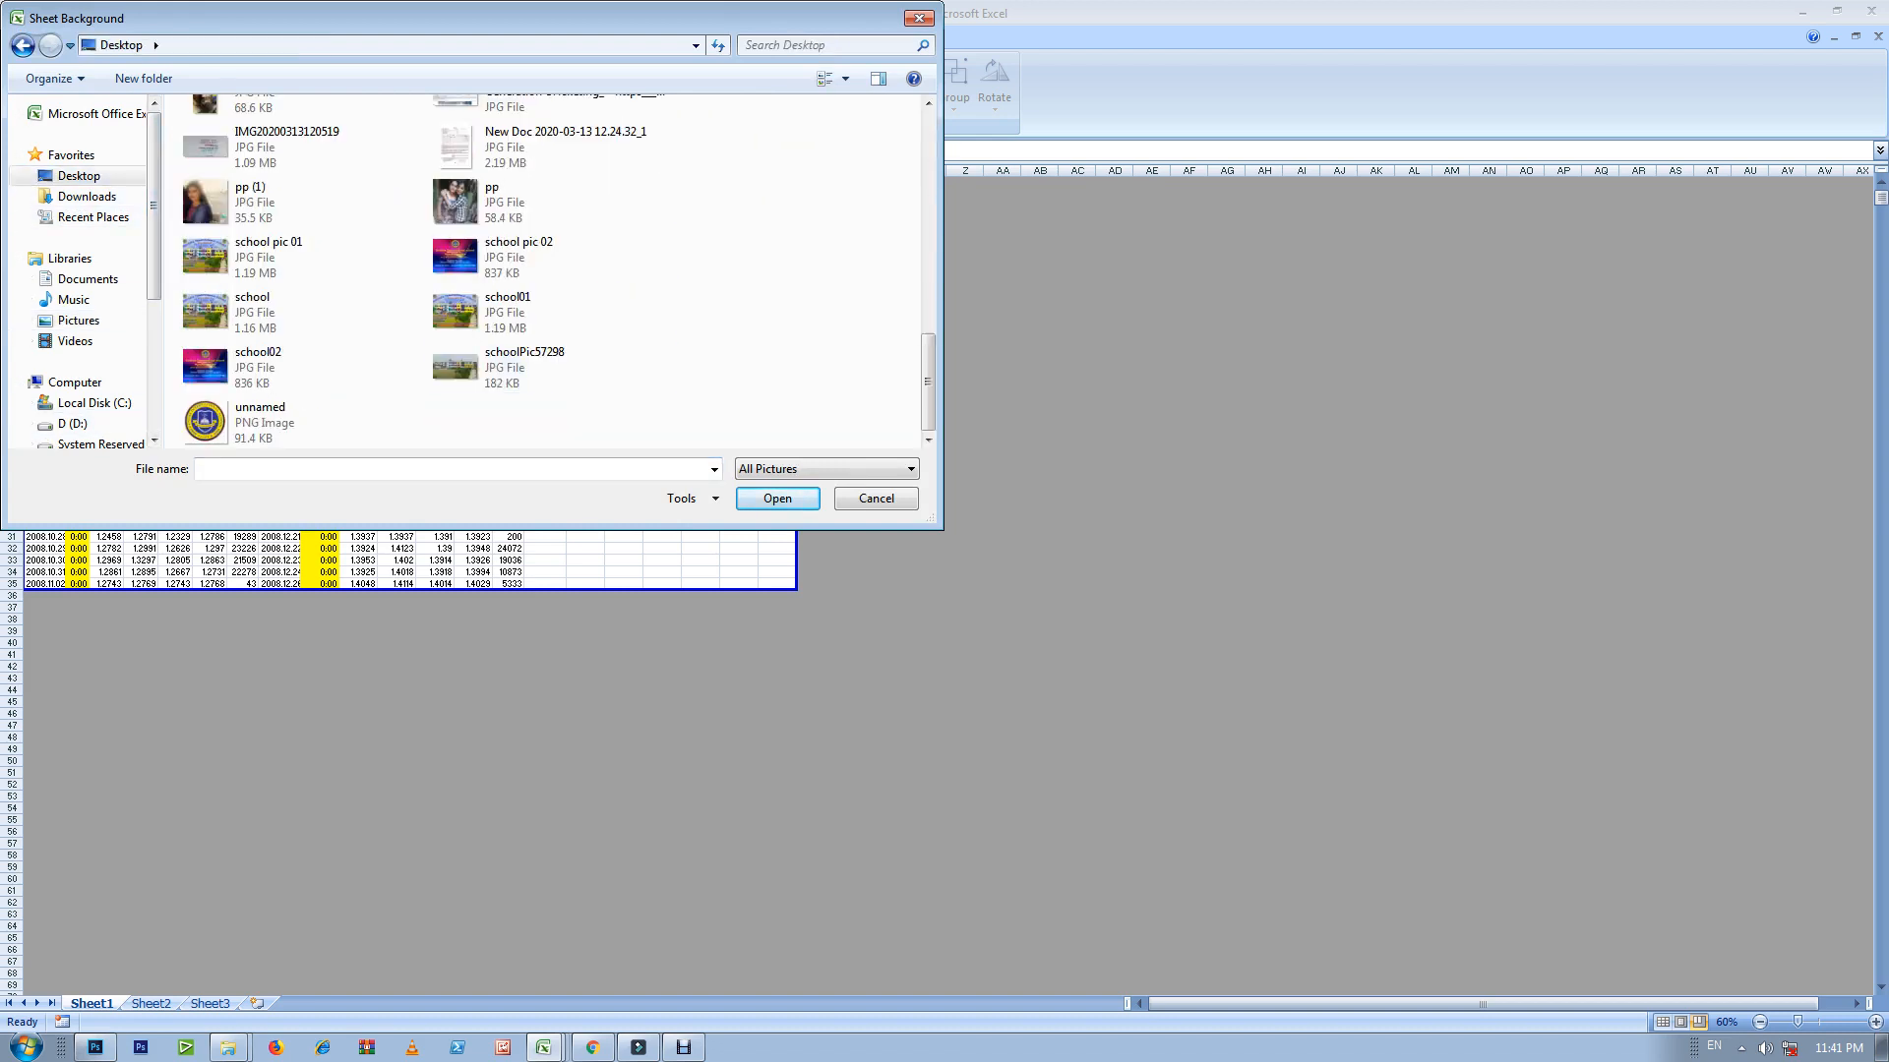
click(551, 313)
key(Return)
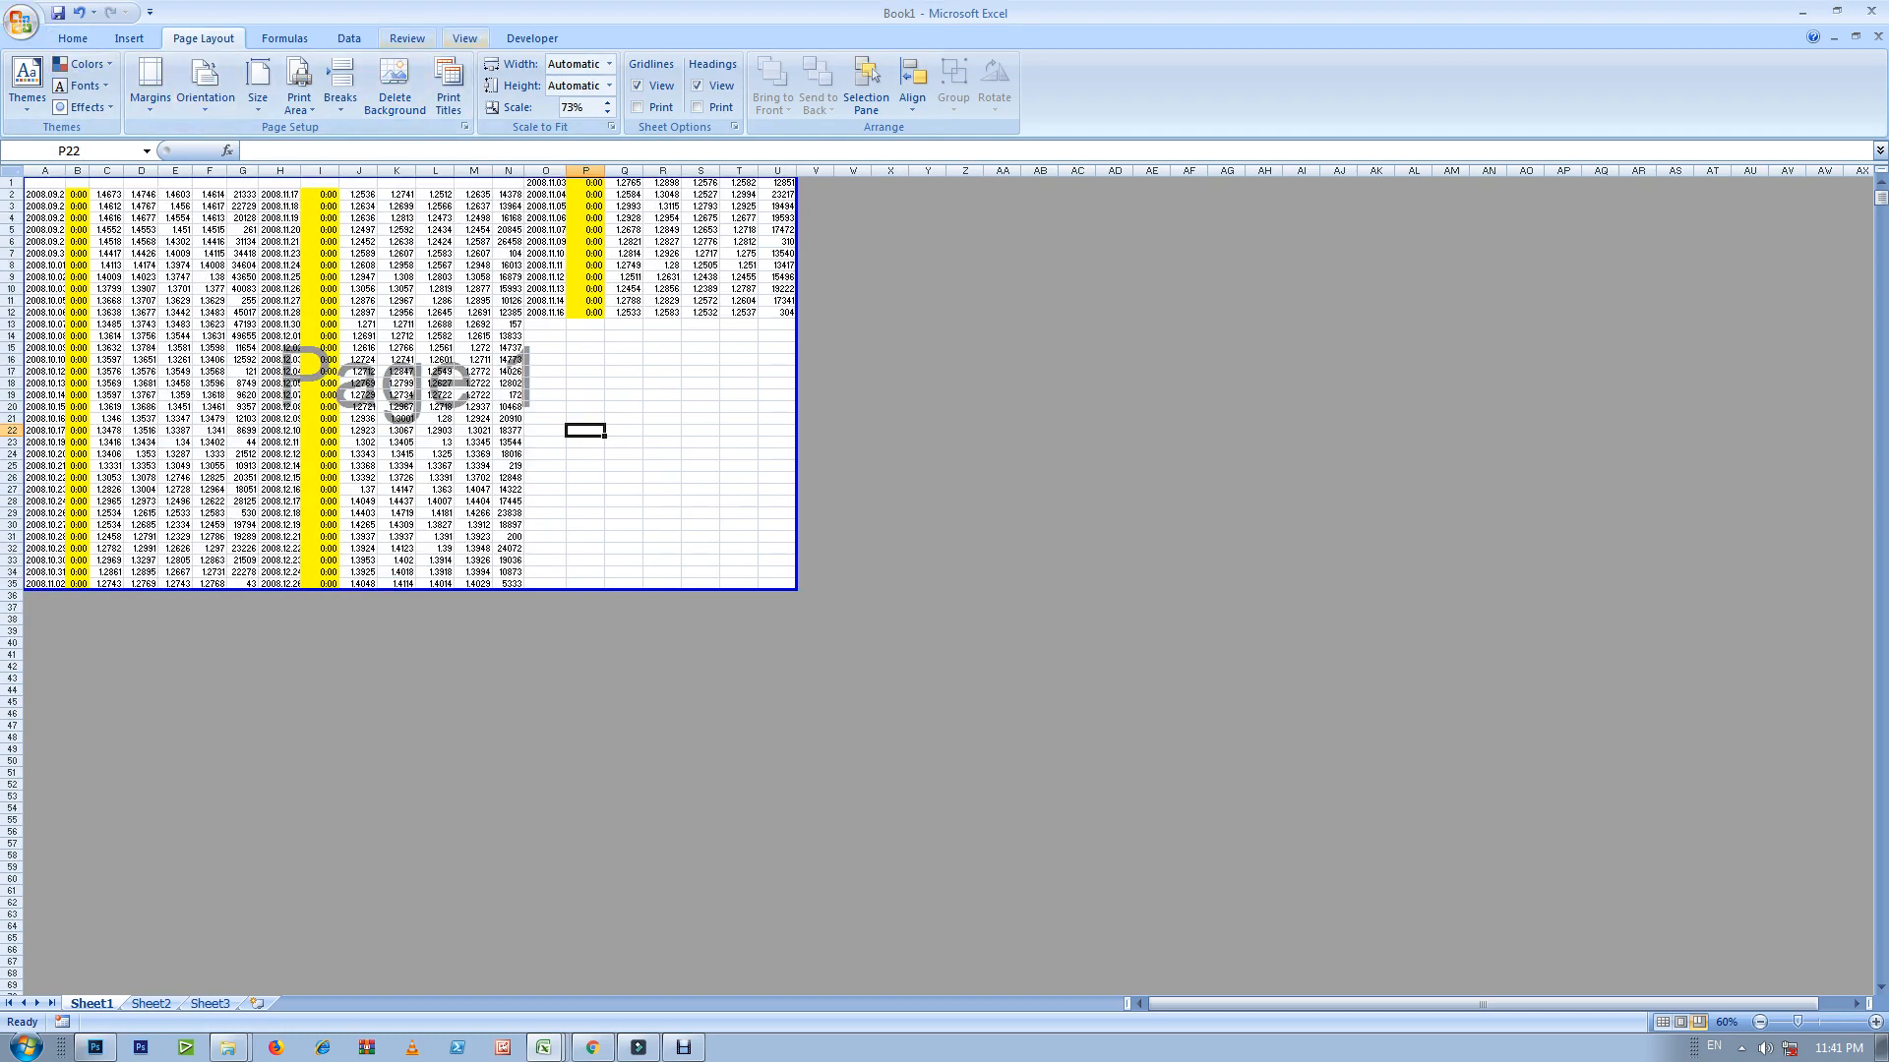
Step: Display Sheet1 in Normal view and examine how the background picture repeats across the cells
click(464, 37)
click(26, 84)
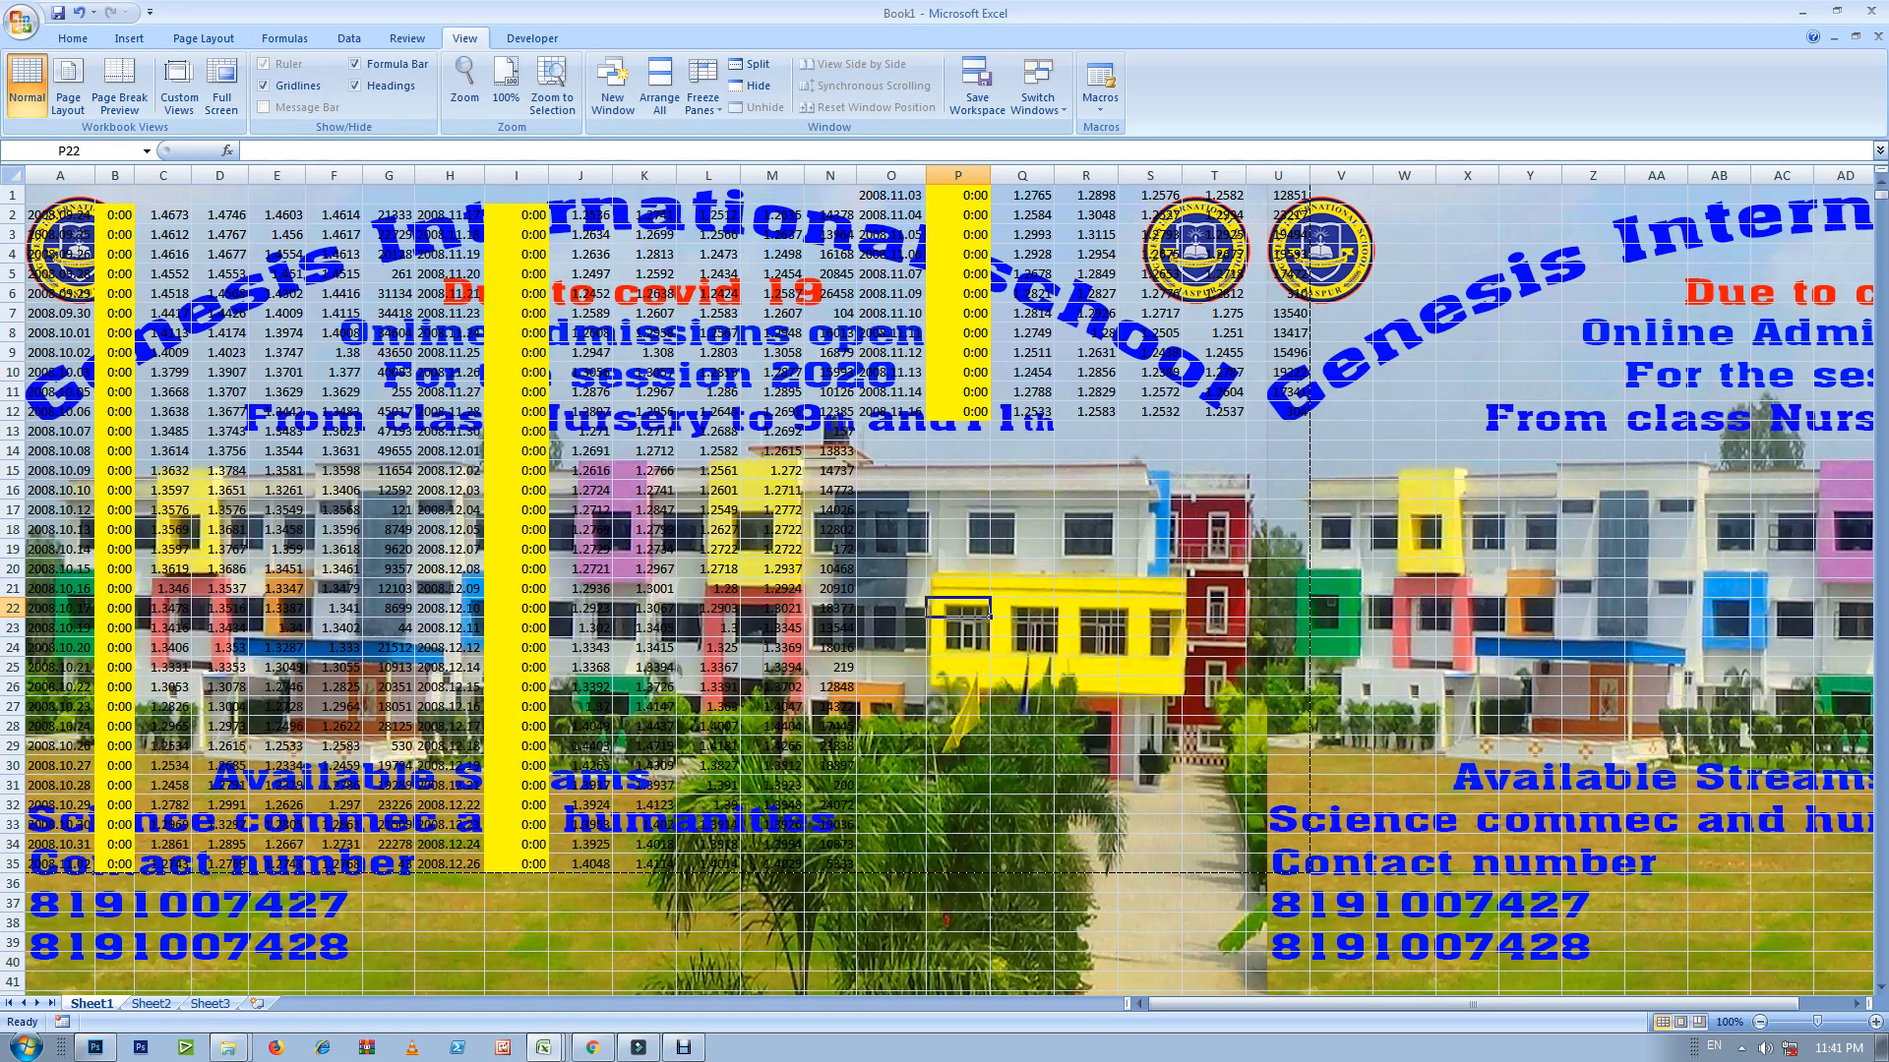
scroll(944, 591, down, 4)
scroll(944, 590, down, 6)
scroll(945, 590, up, 10)
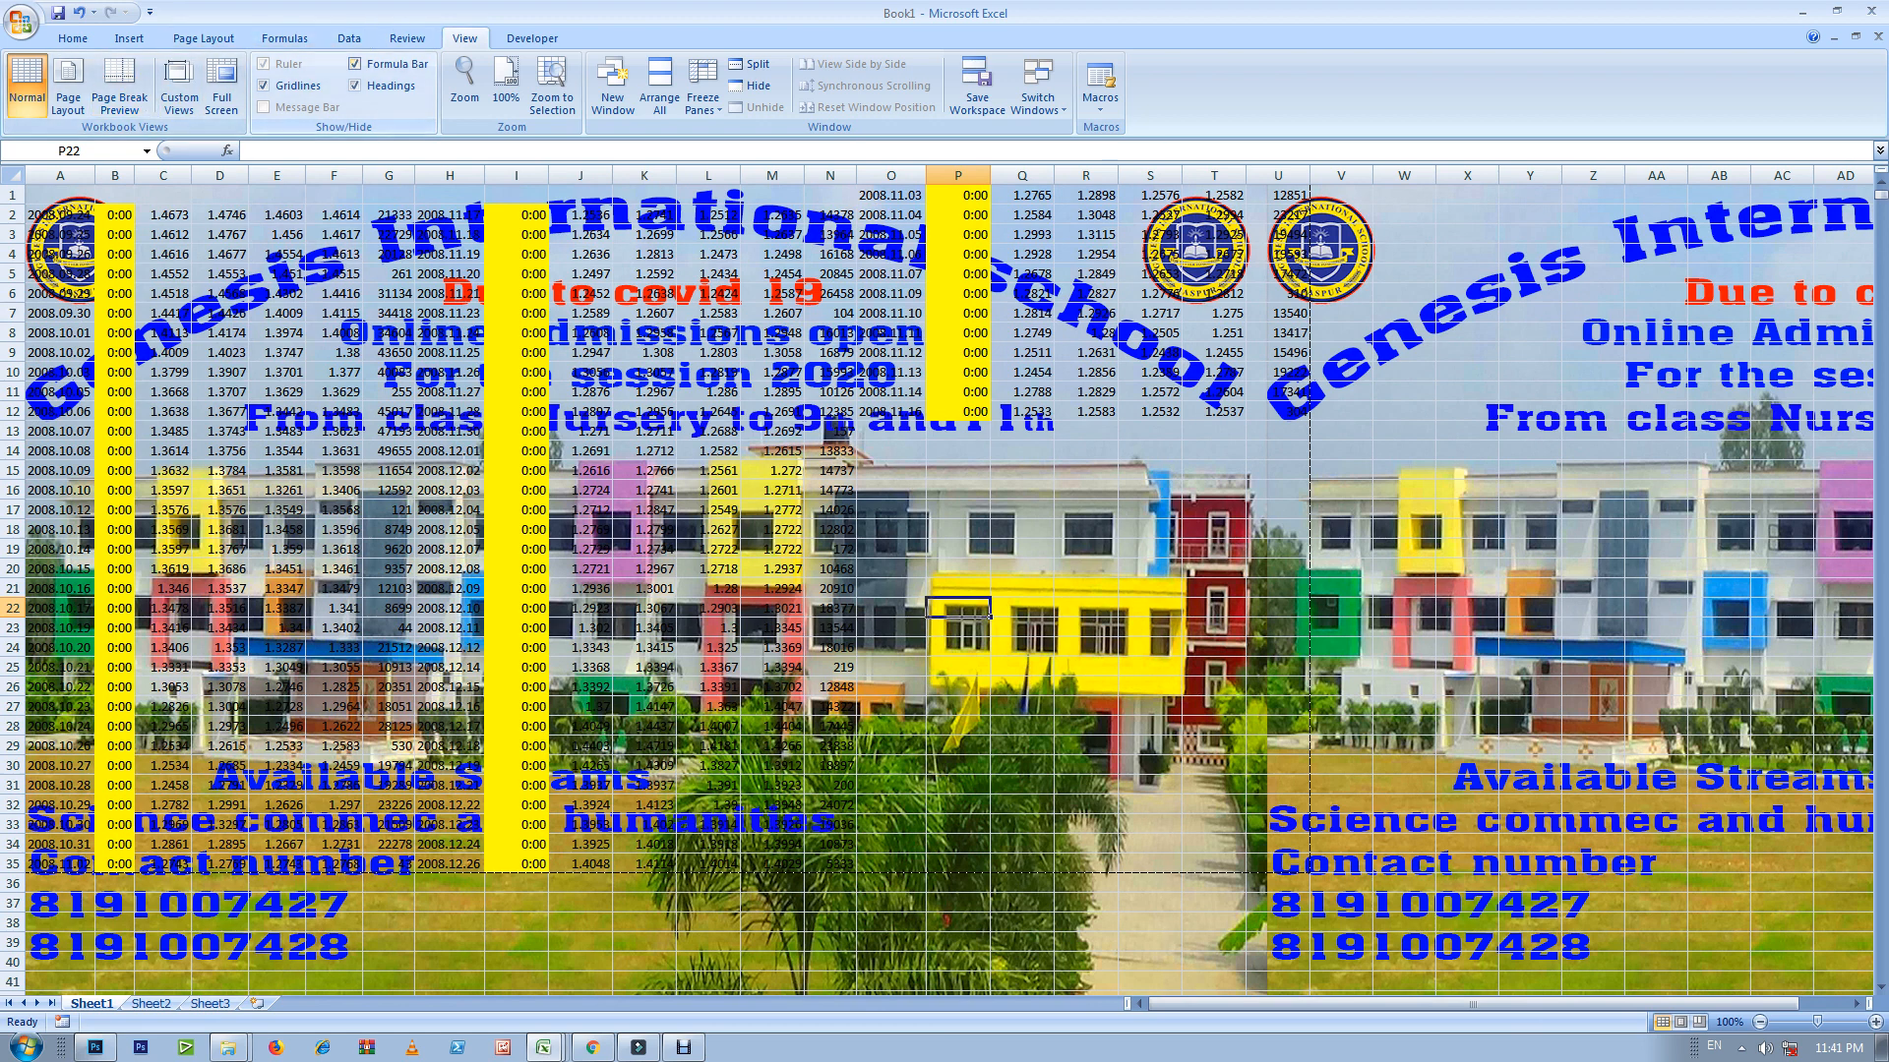
Step: Delete Sheet1's school01 background and insert the schoolPic57298 picture from the Desktop folder in its place
click(204, 39)
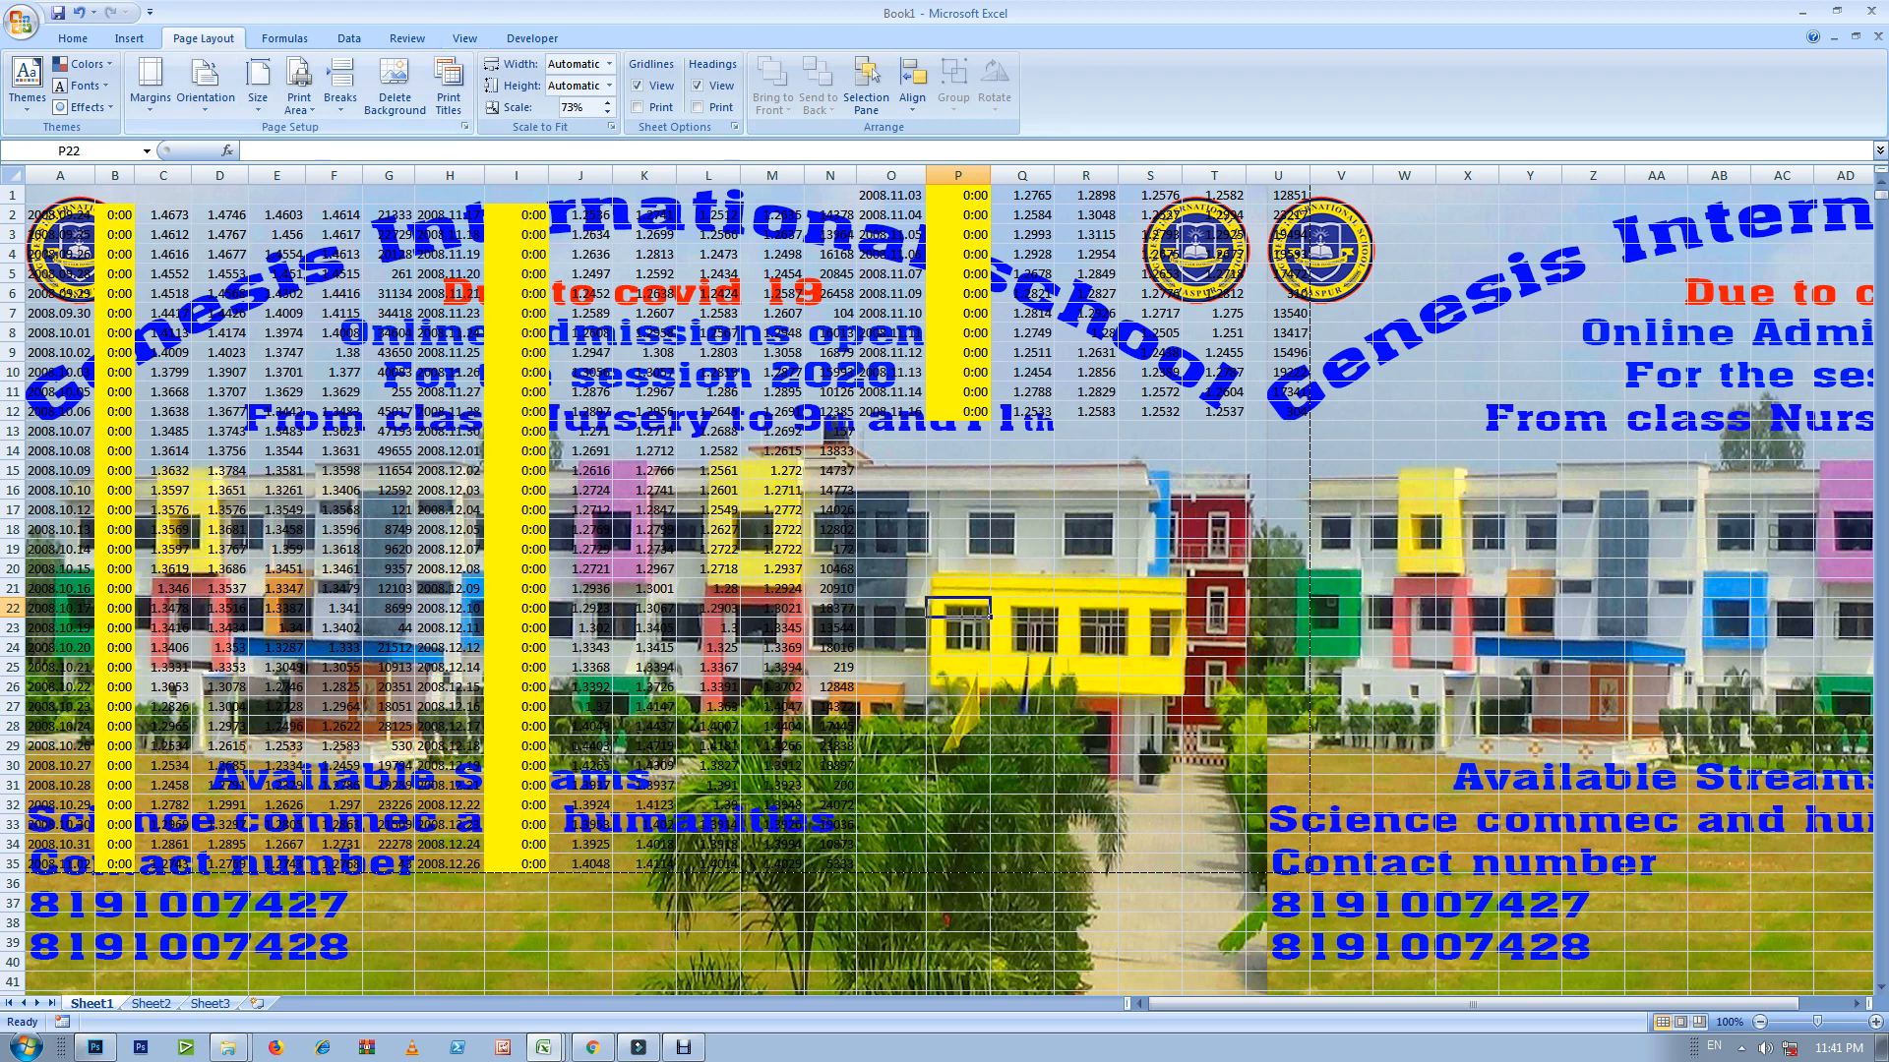
click(394, 86)
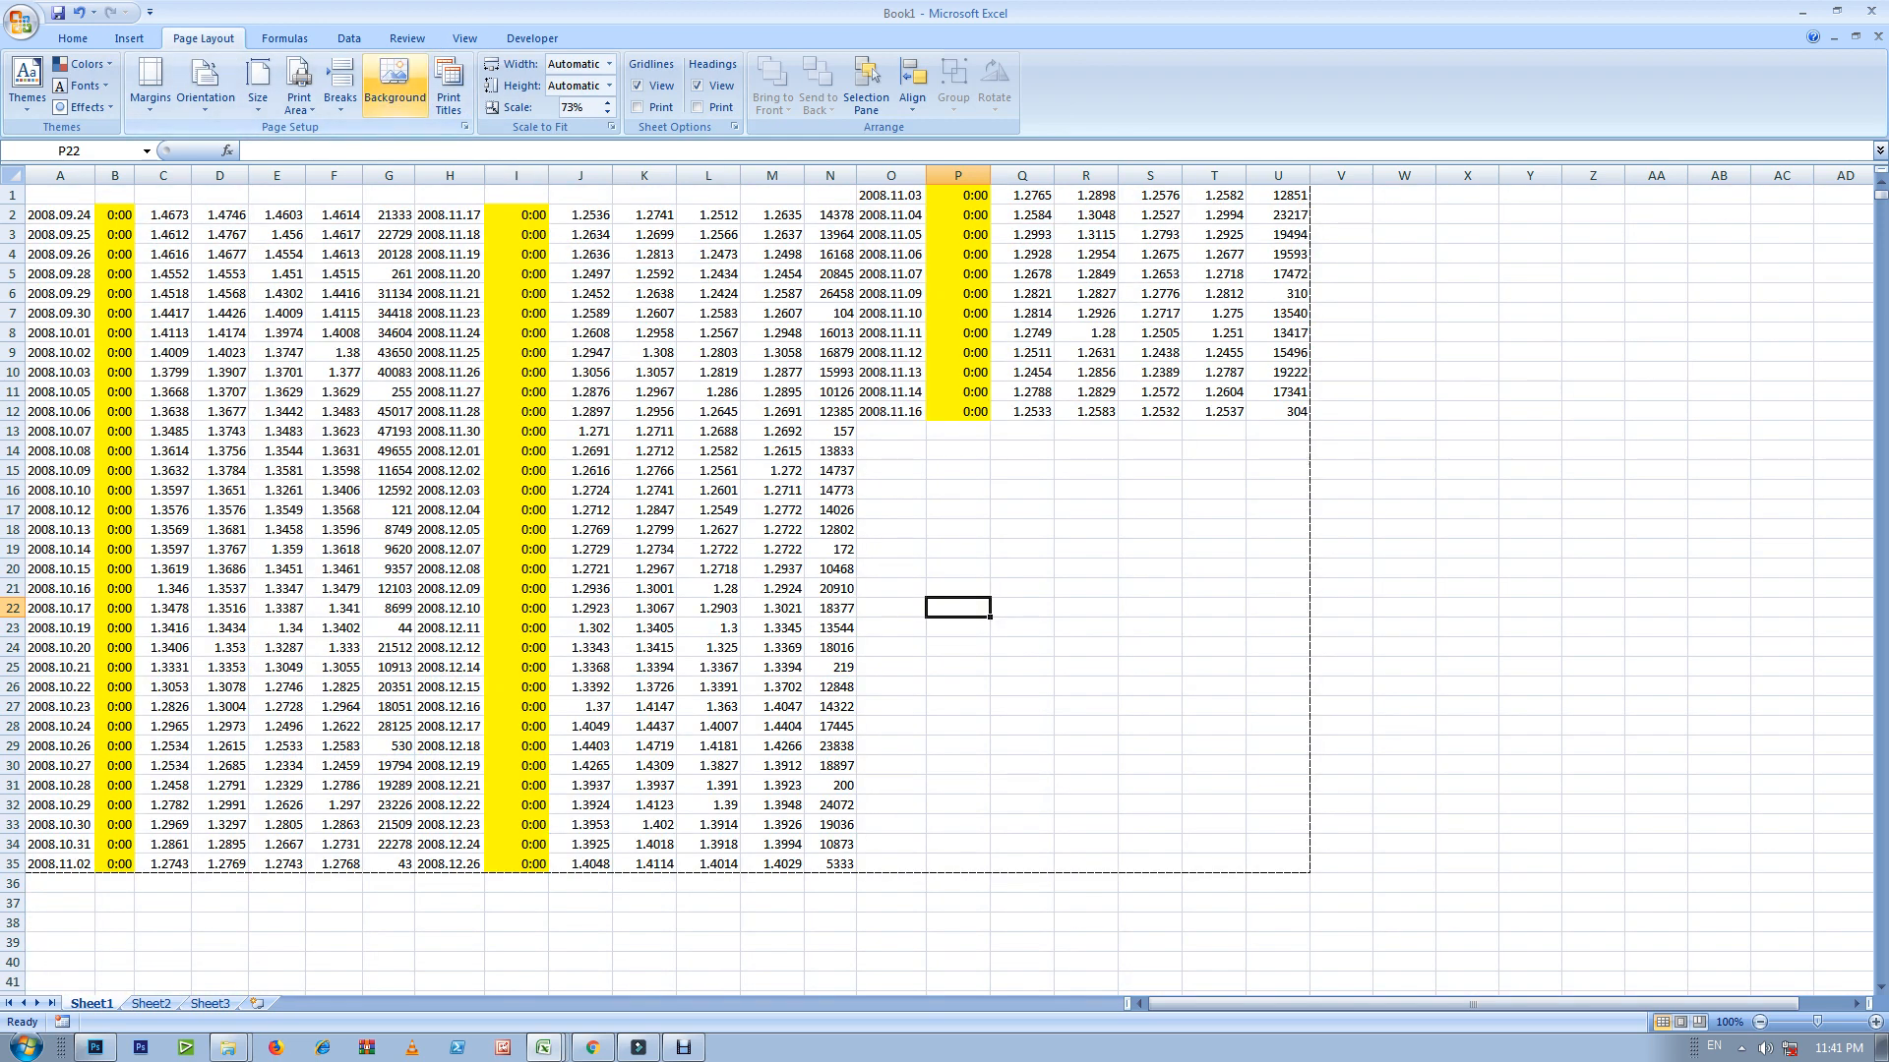
click(394, 86)
click(78, 176)
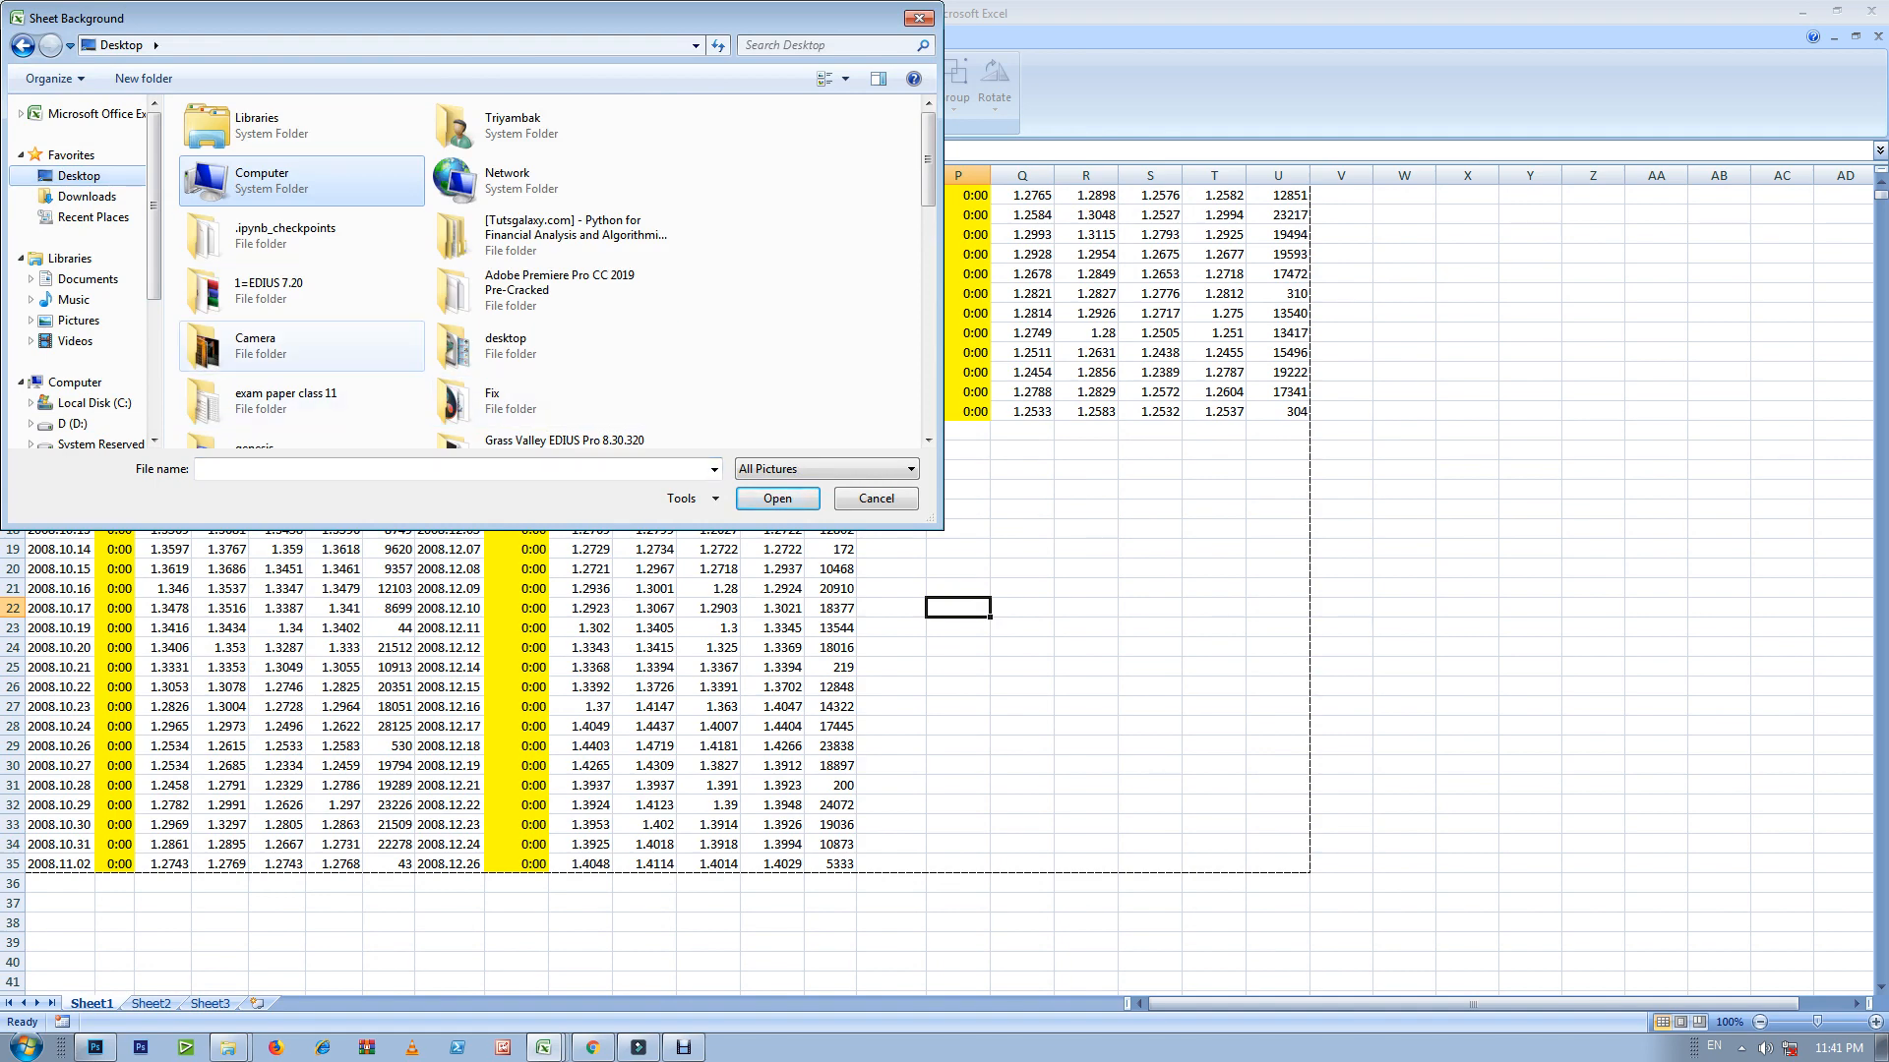
scroll(79, 275, down, 2)
scroll(551, 325, down, 6)
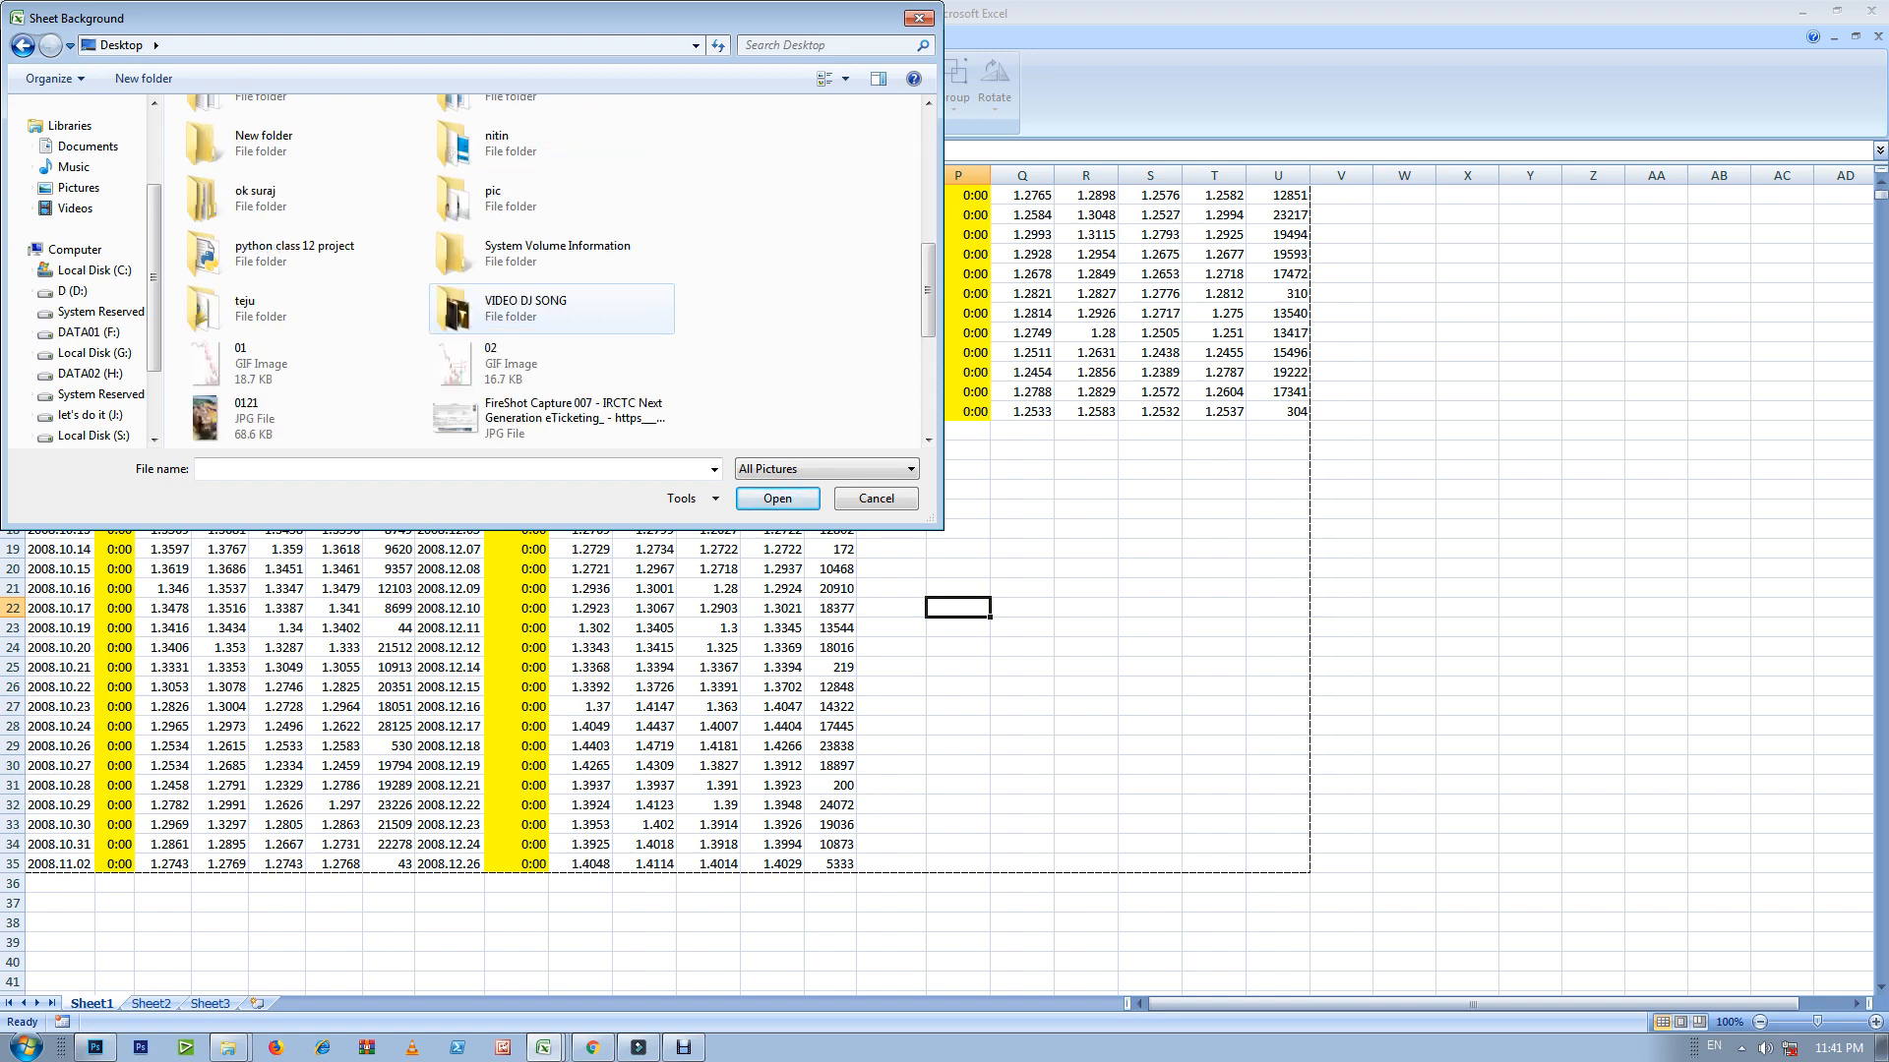
scroll(551, 308, down, 2)
scroll(551, 308, down, 2)
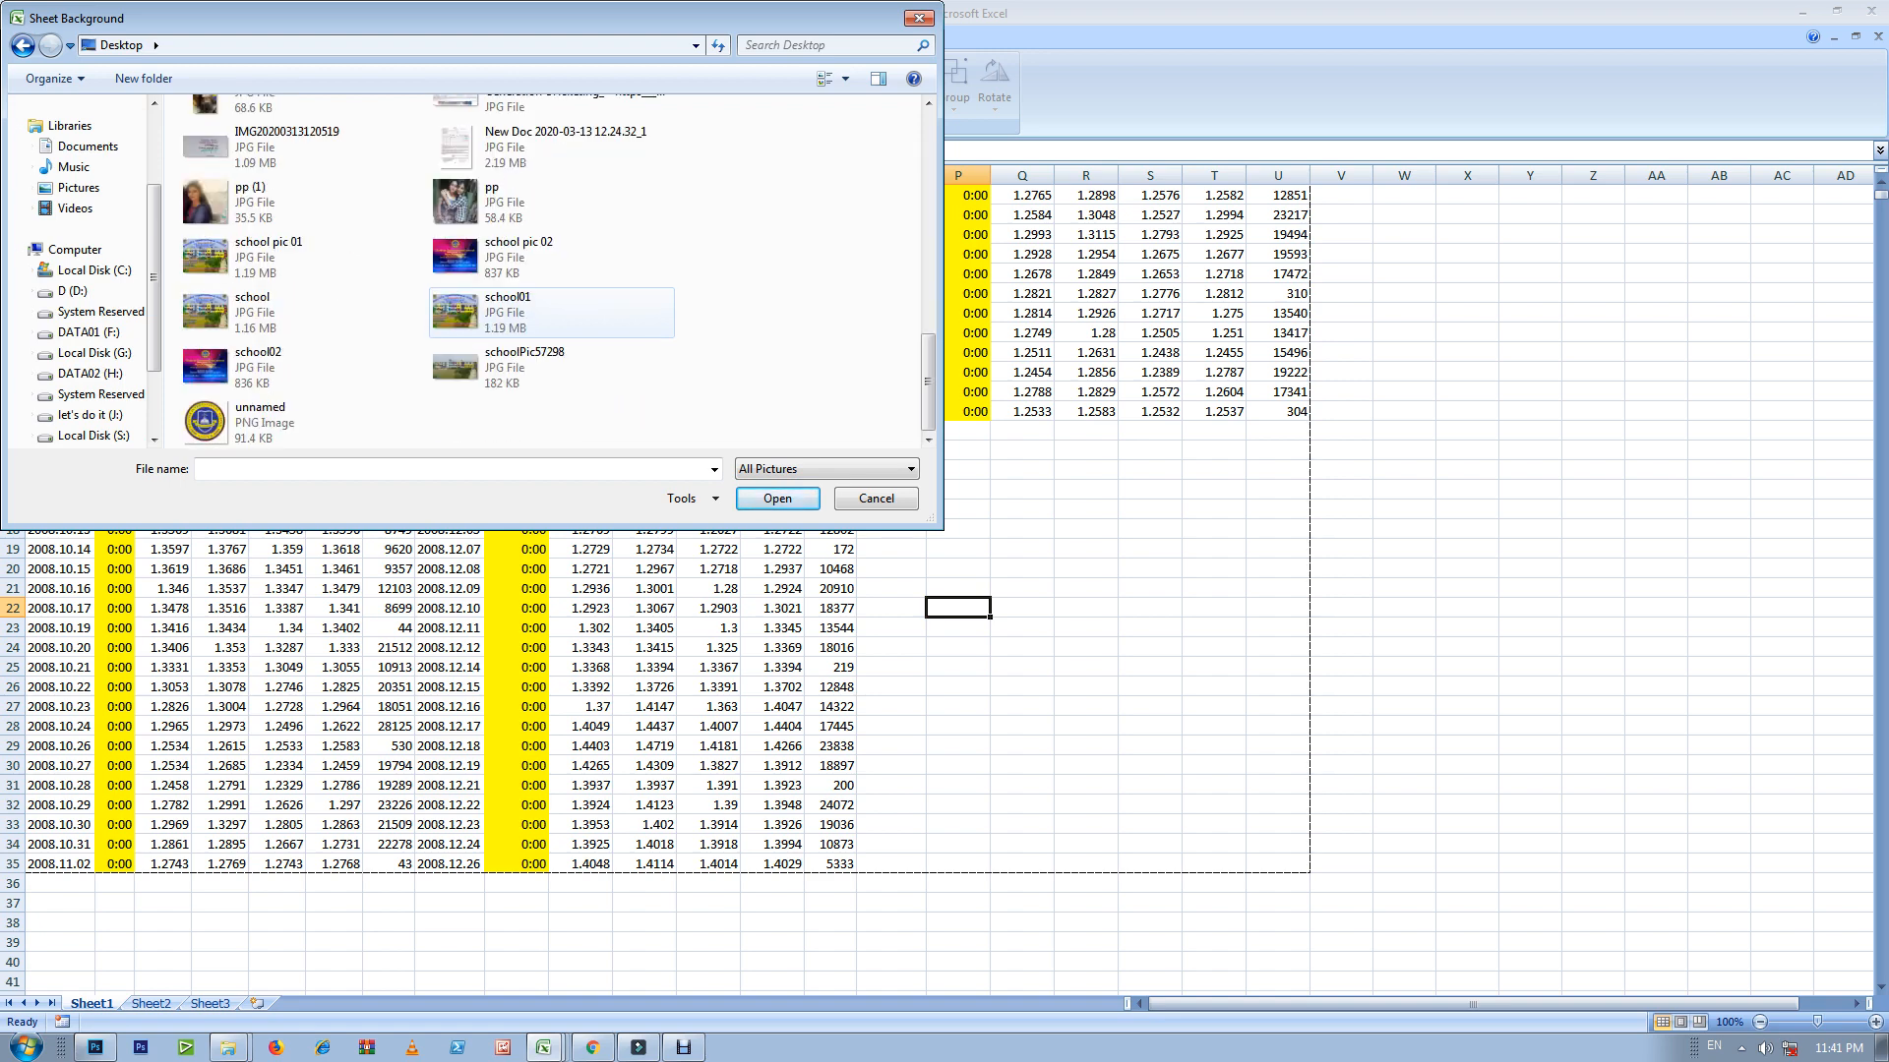
click(551, 368)
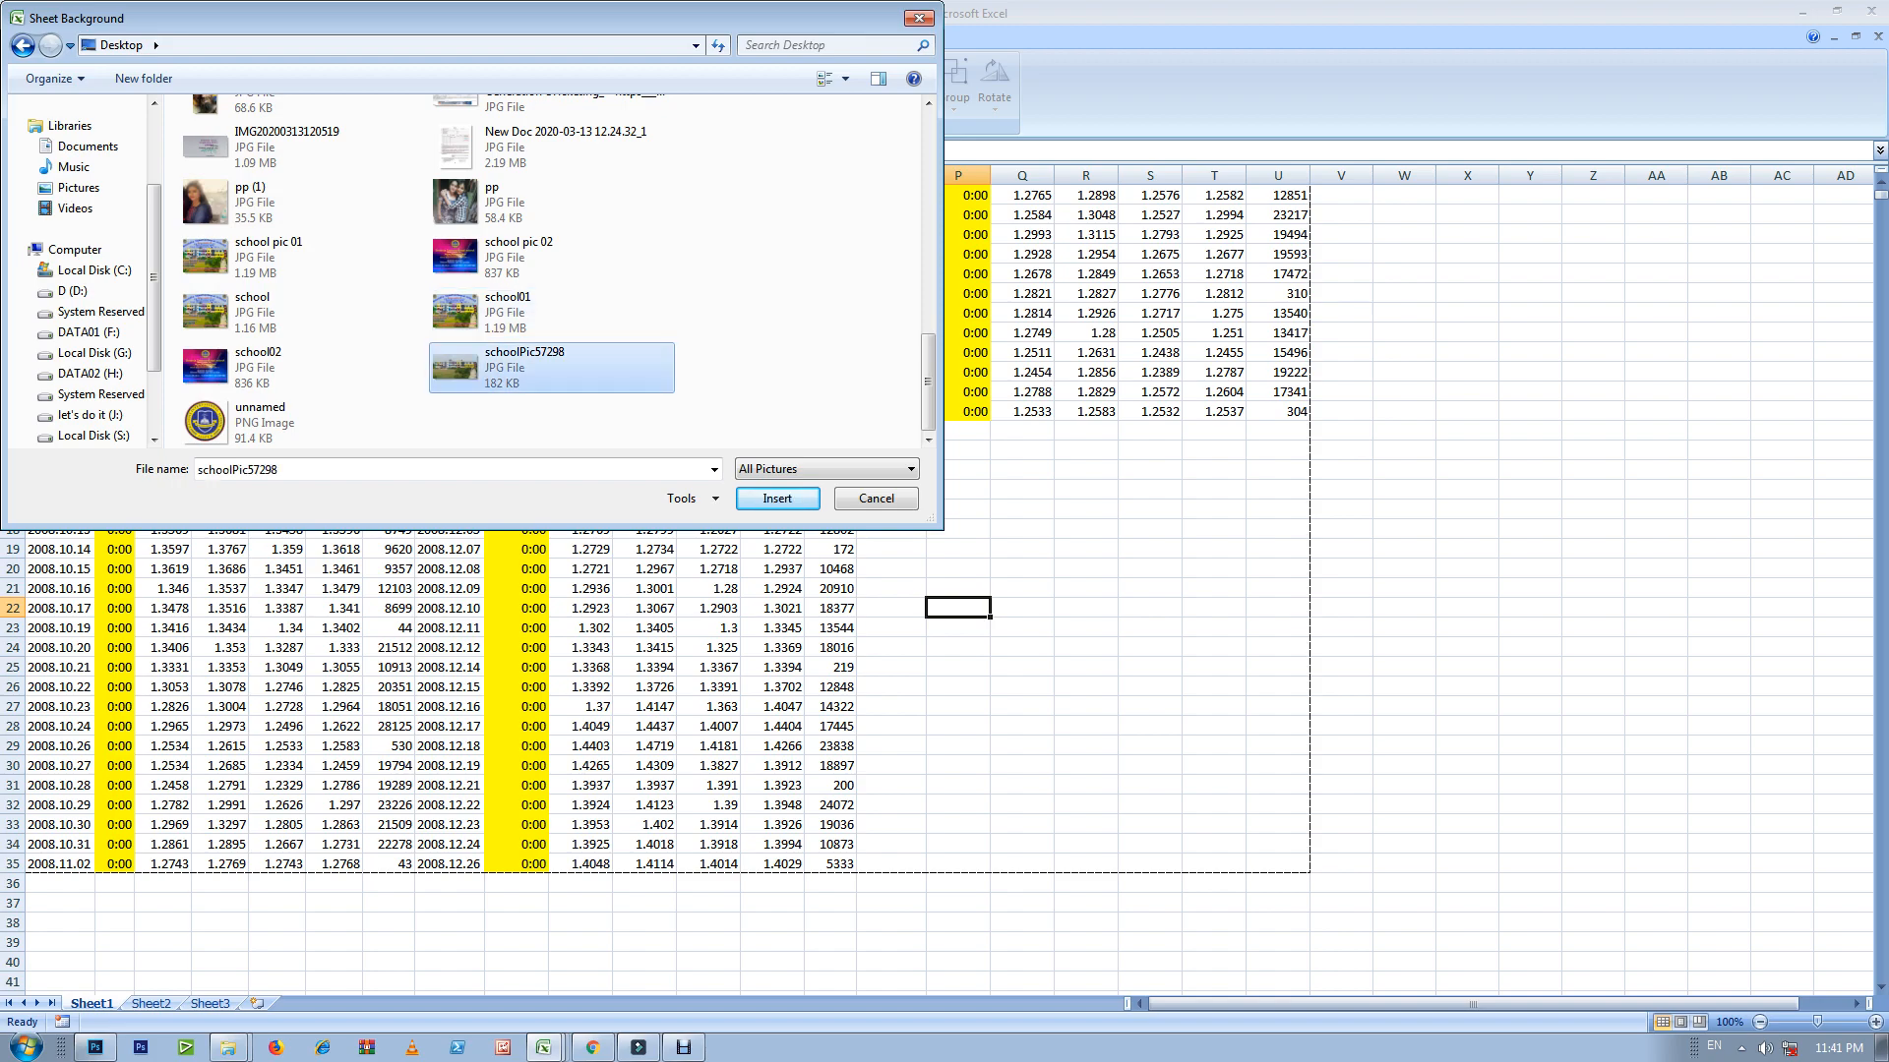
key(Tab)
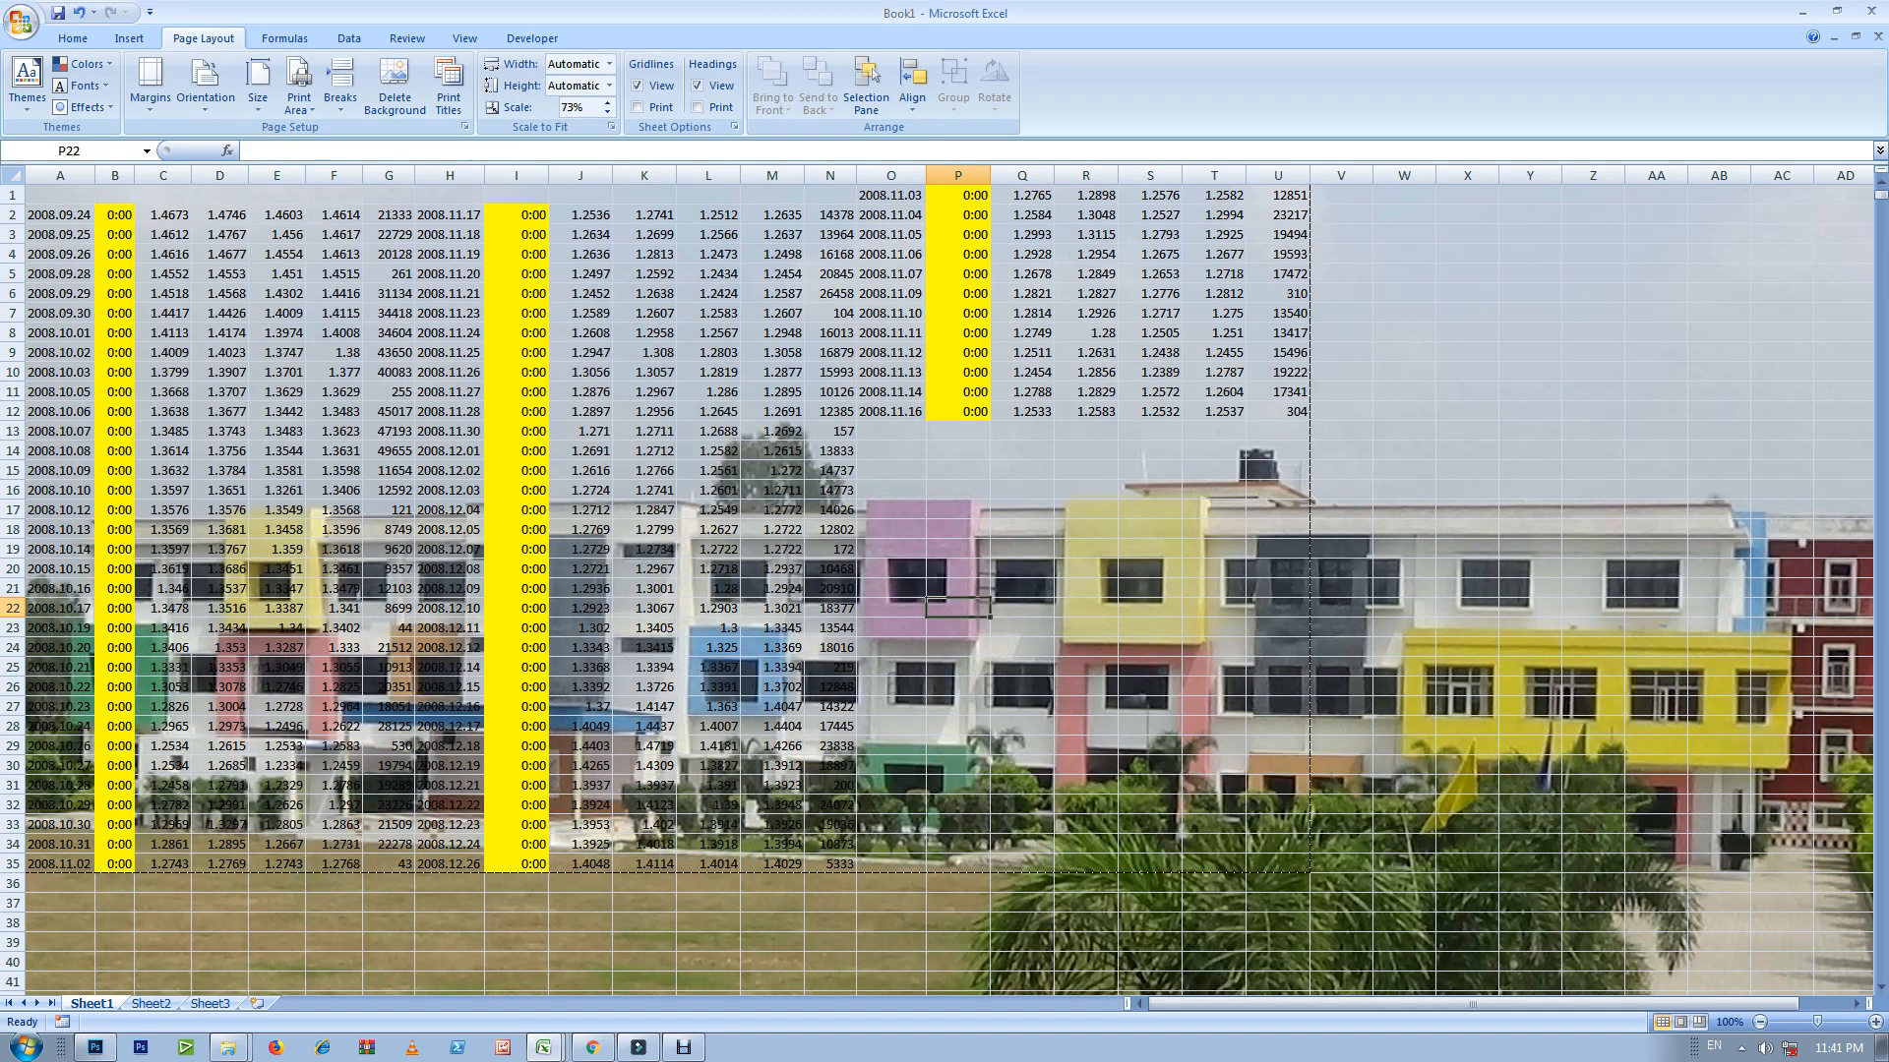
Step: Examine how the new background repeats down Sheet1, and check in Print Preview whether it would print
scroll(940, 590, down, 10)
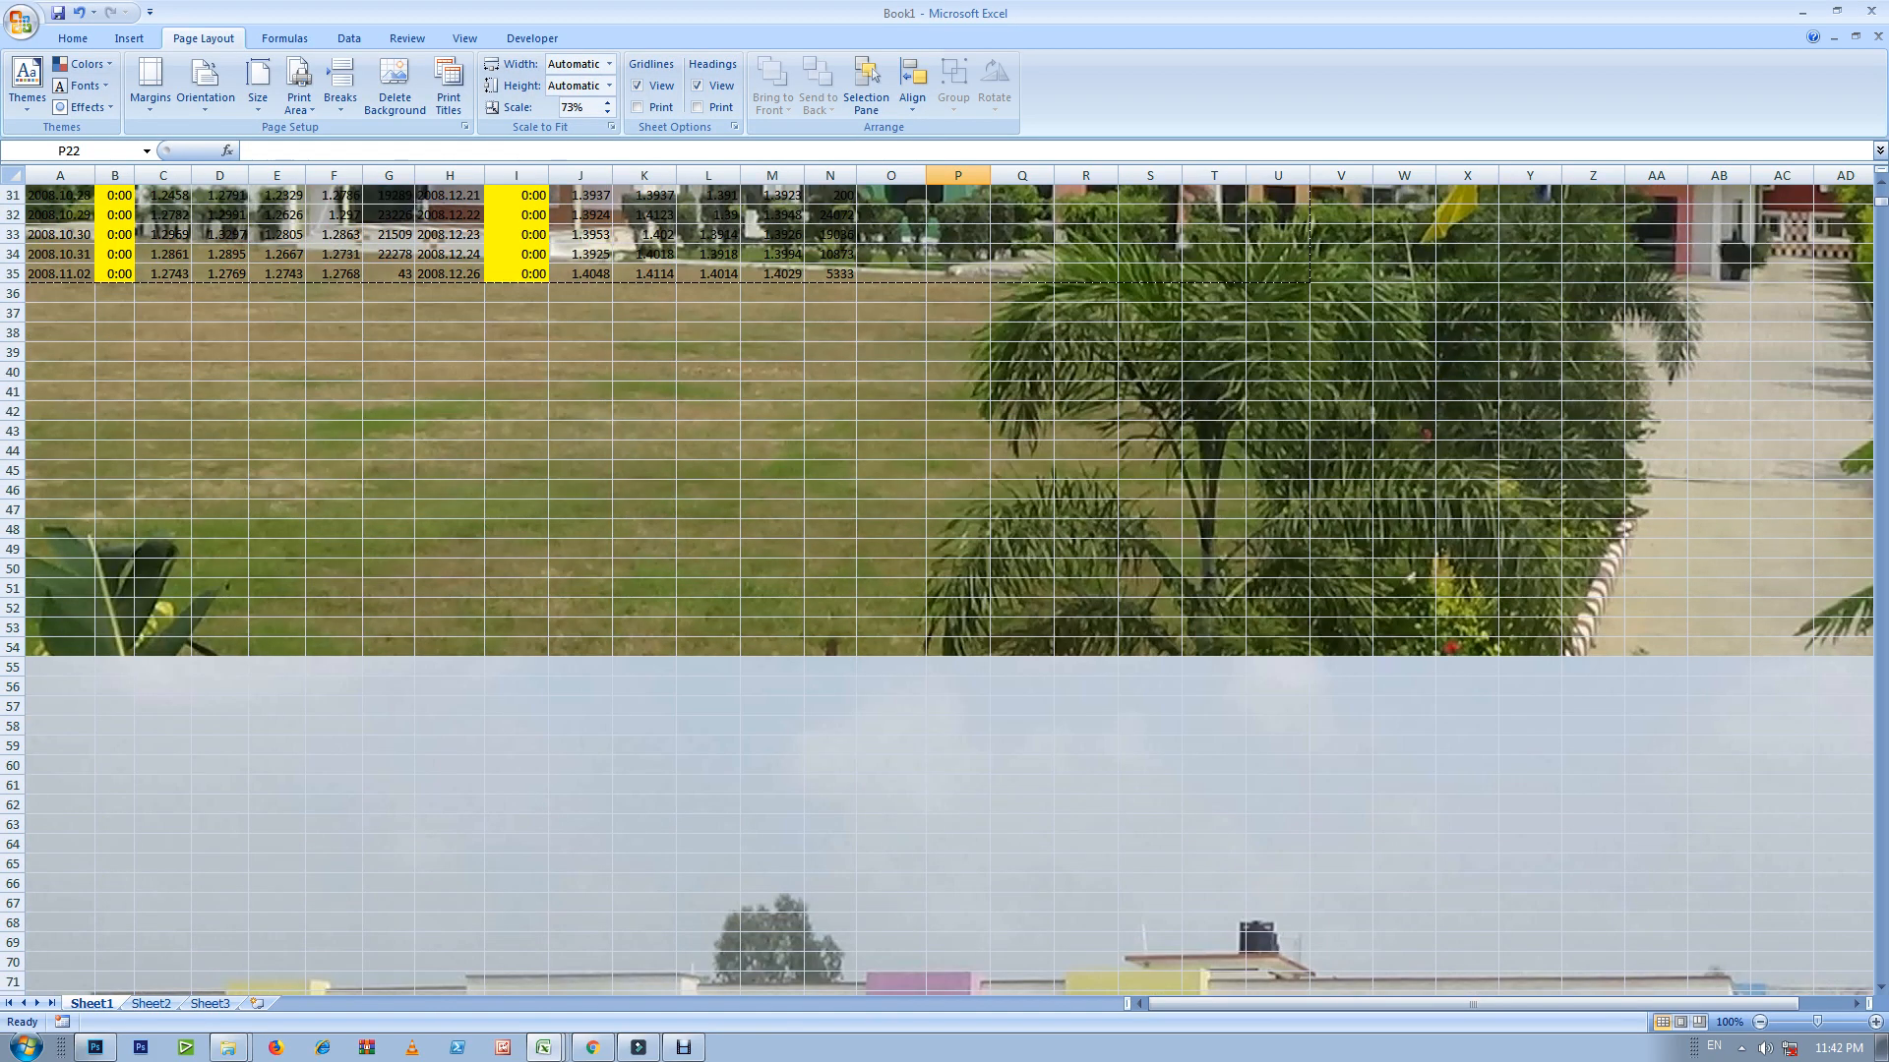
scroll(940, 590, up, 10)
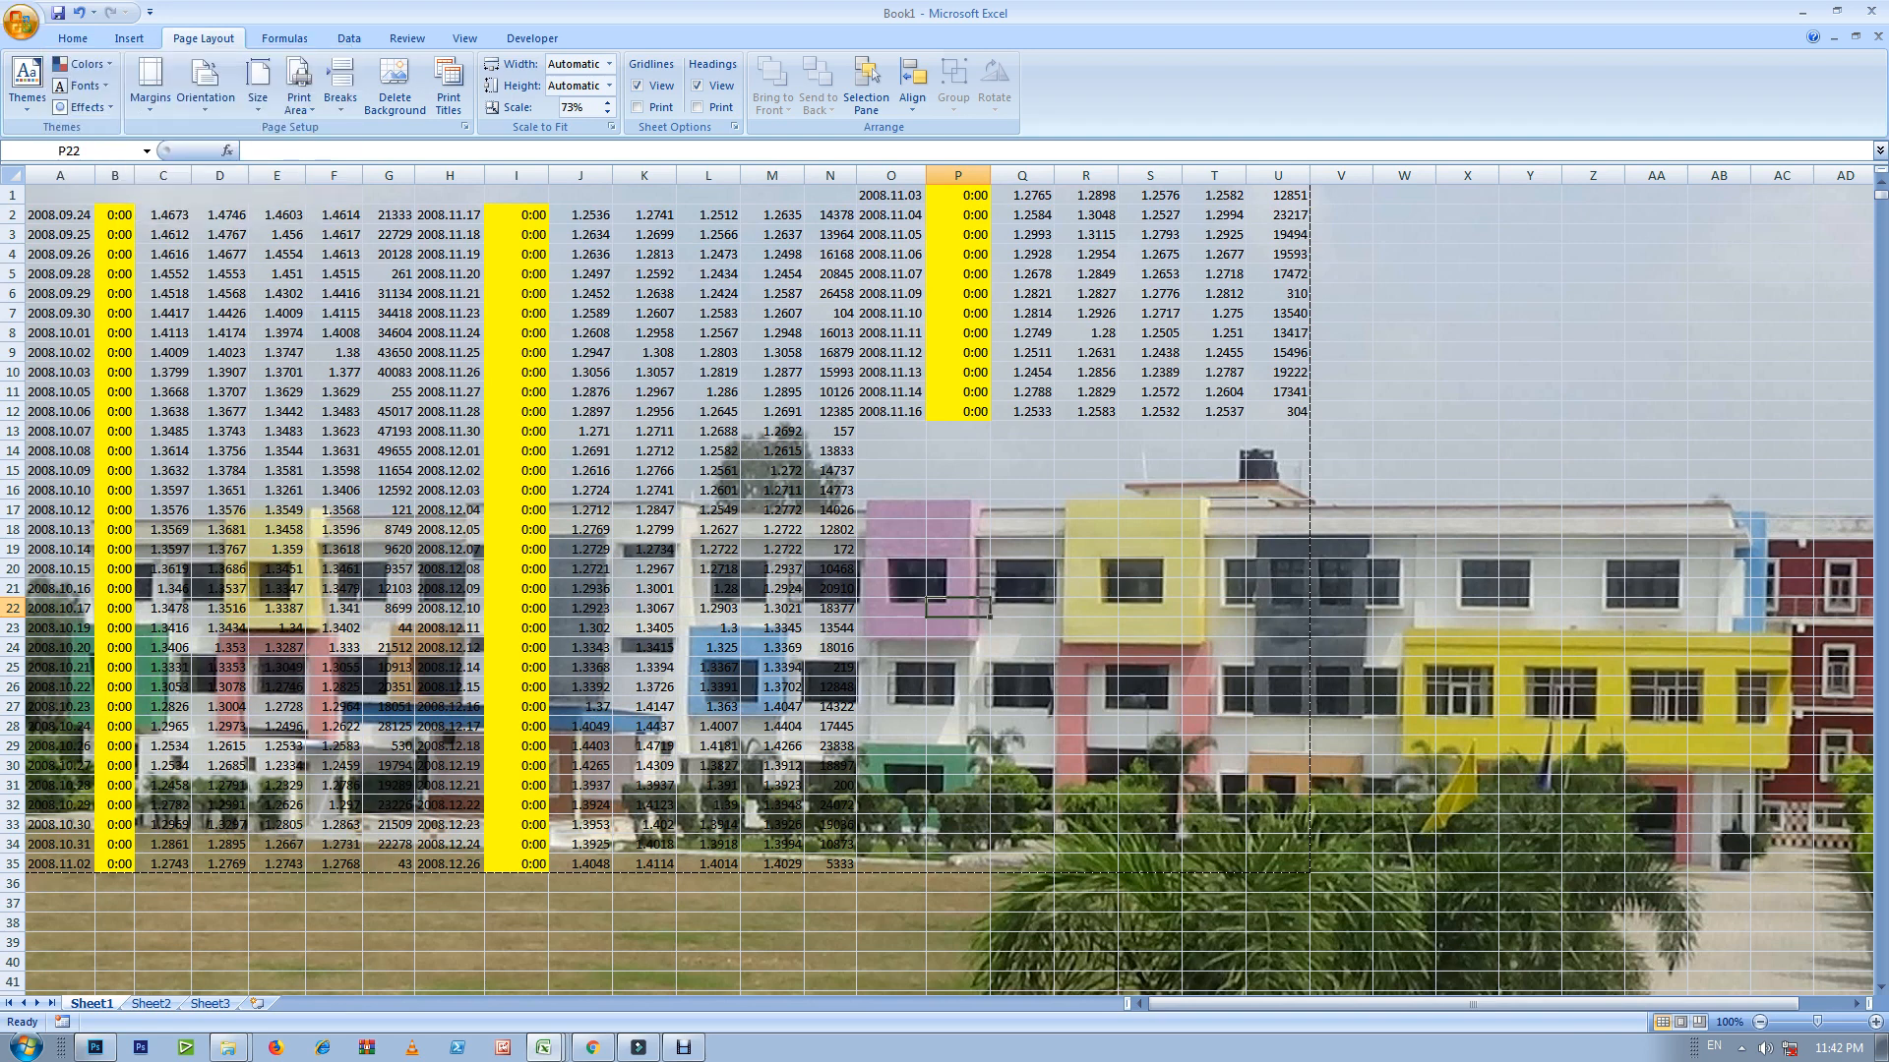
key(ctrl+F2)
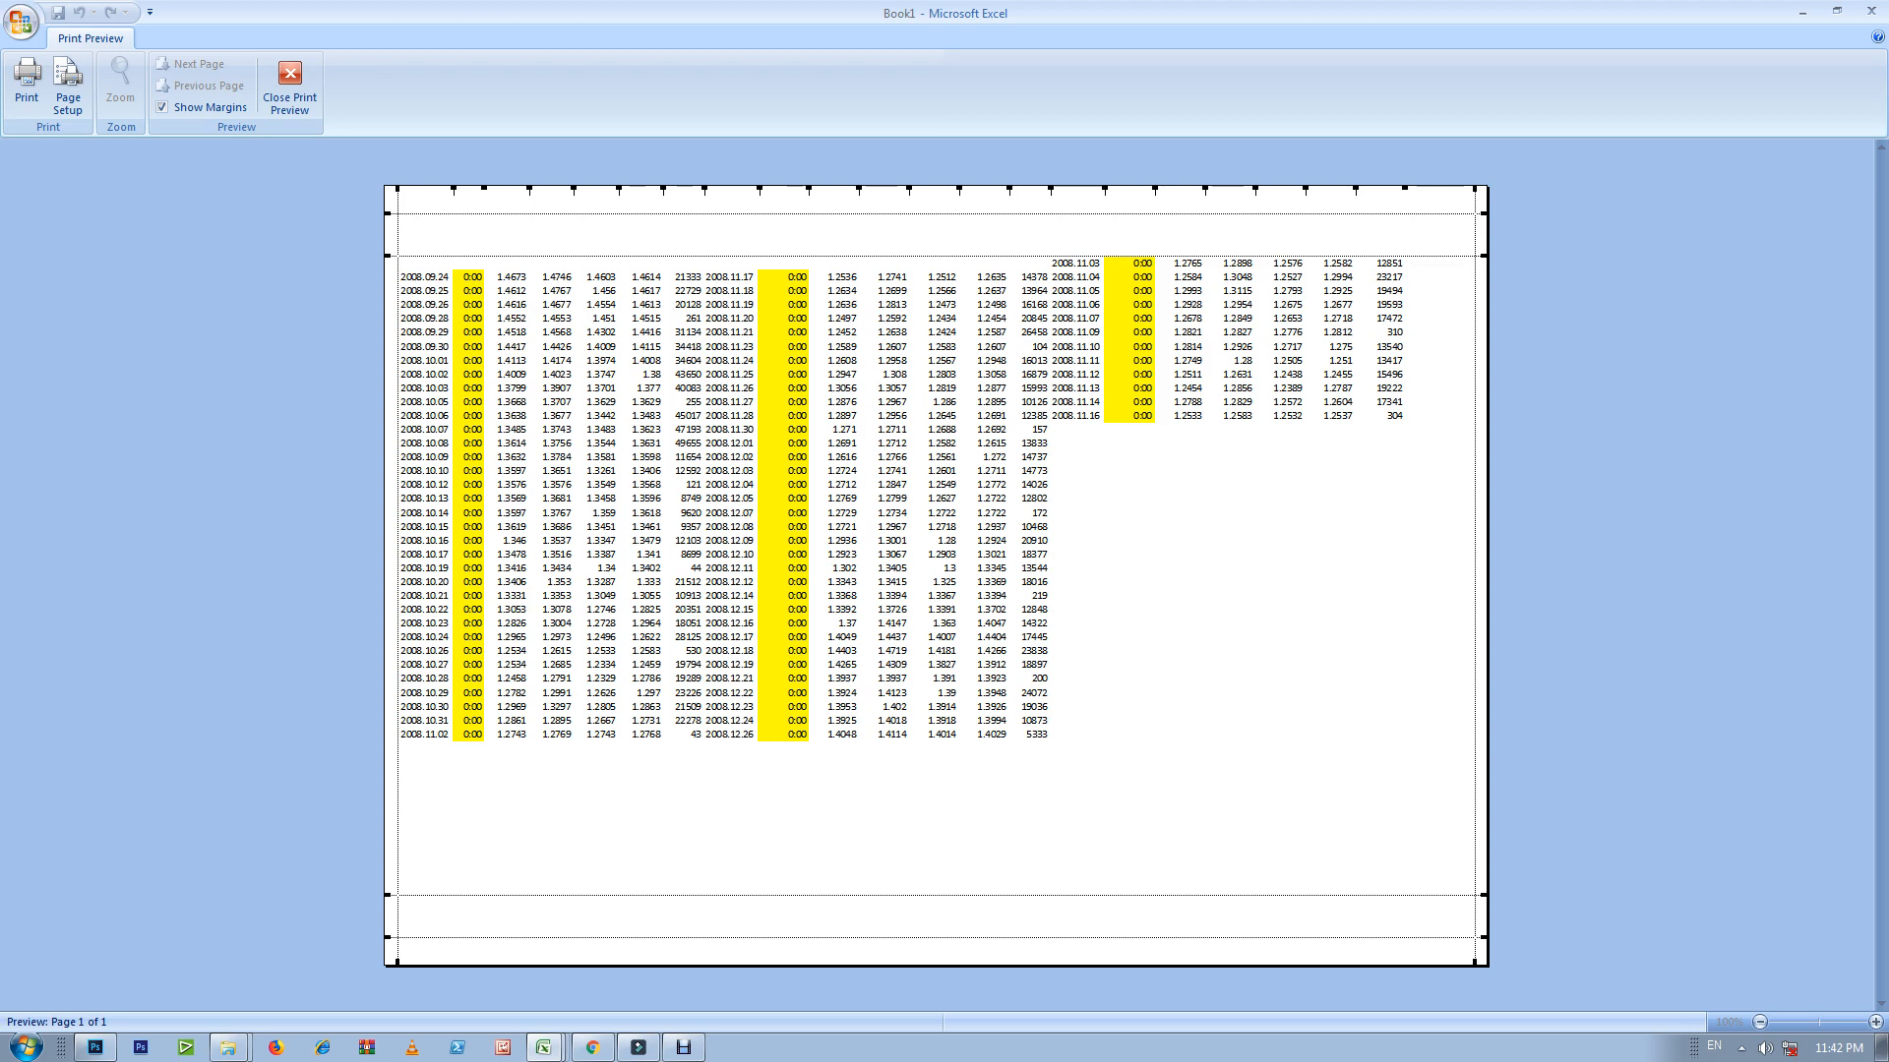
click(290, 83)
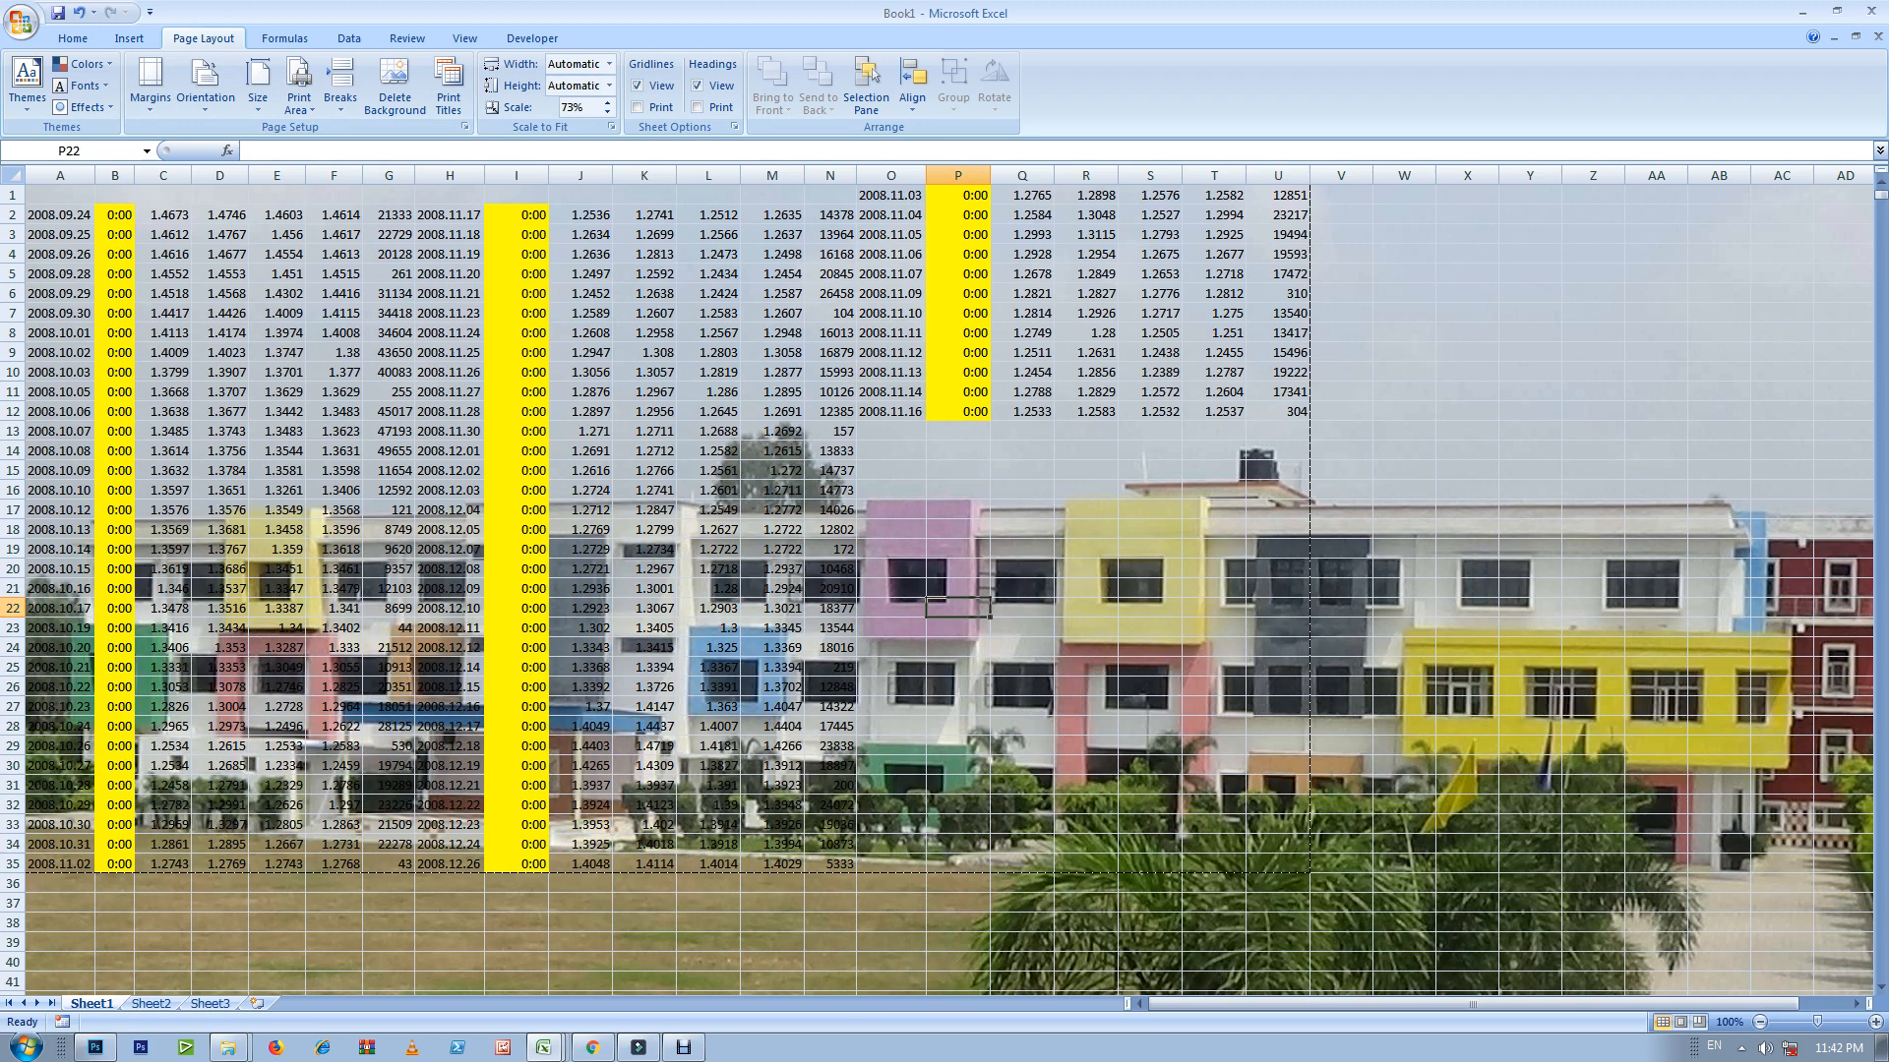
Step: Undo the recent background changes on Sheet1, back to Page Break Preview without a background picture
key(ctrl+z)
key(ctrl+z)
key(ctrl+z)
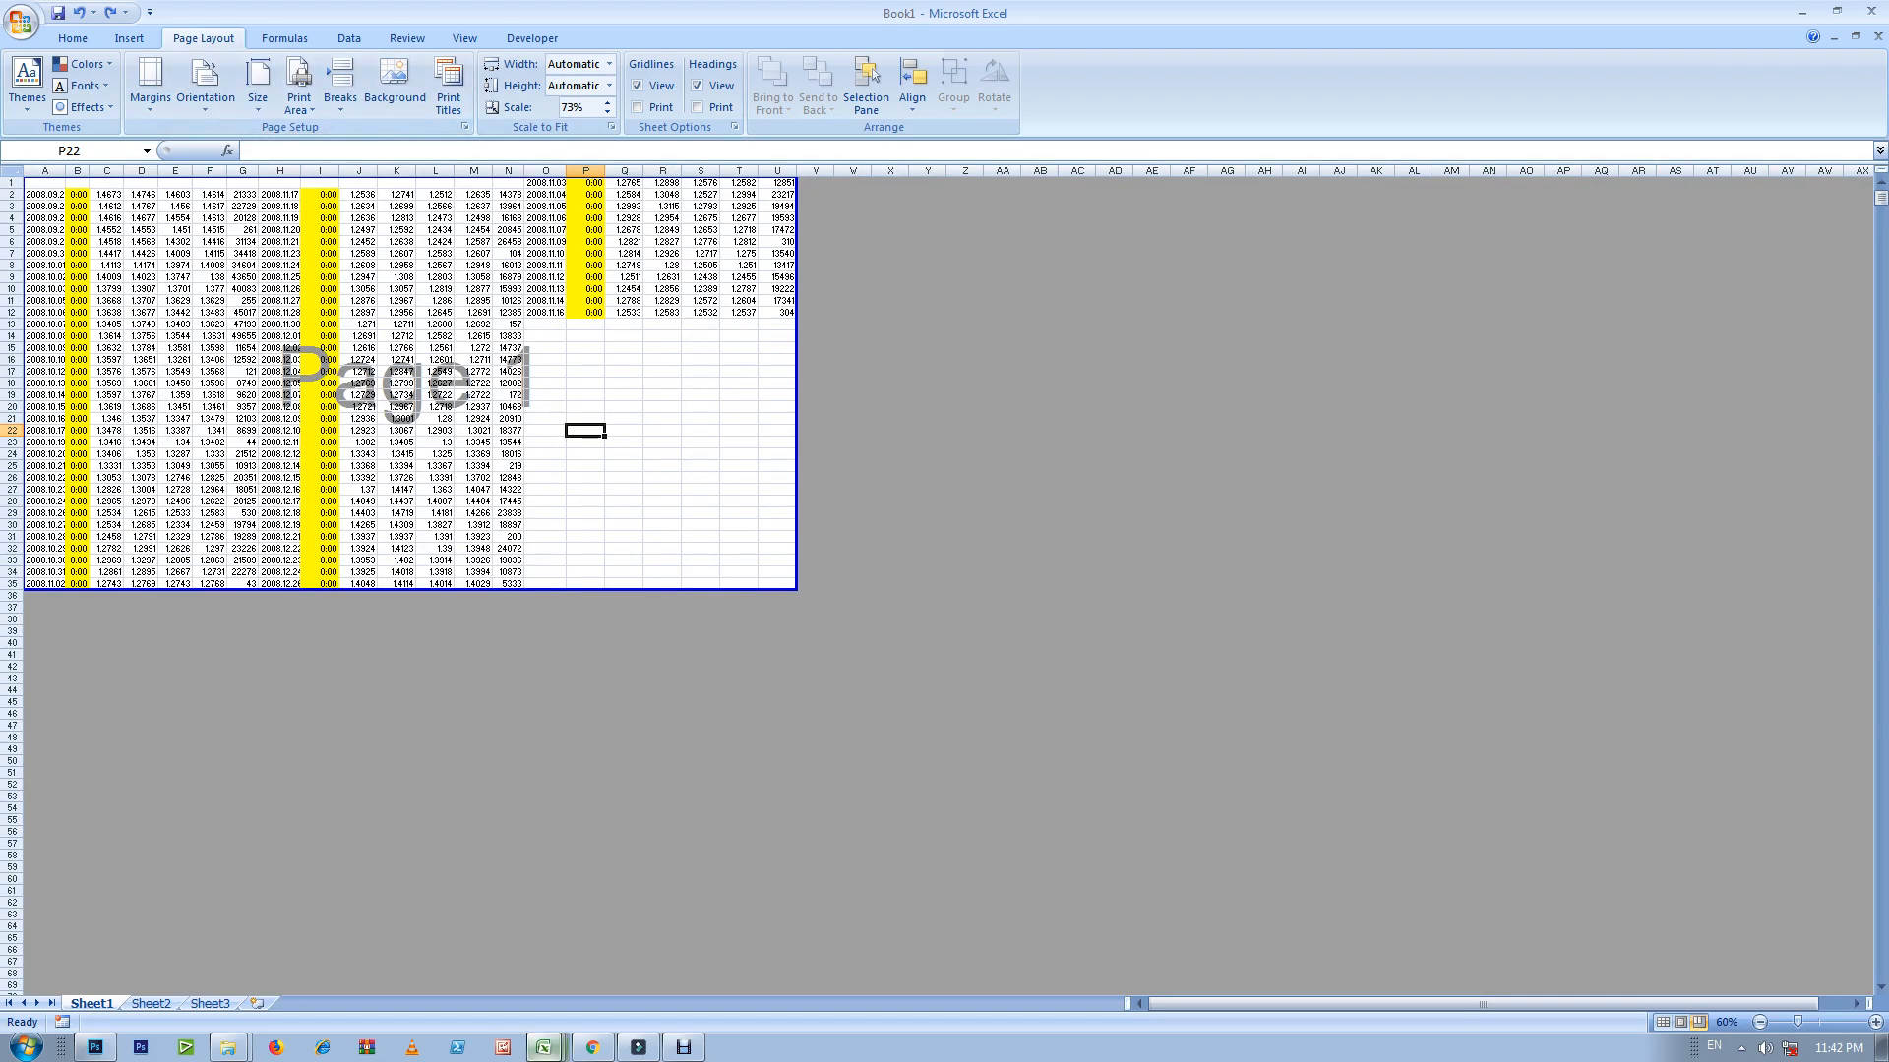
Step: Switch to the Information Technology PDF in Chrome, review Sessions 5 to 8, highlight the Create Modify and Format Charts heading, and return to Excel
click(592, 1047)
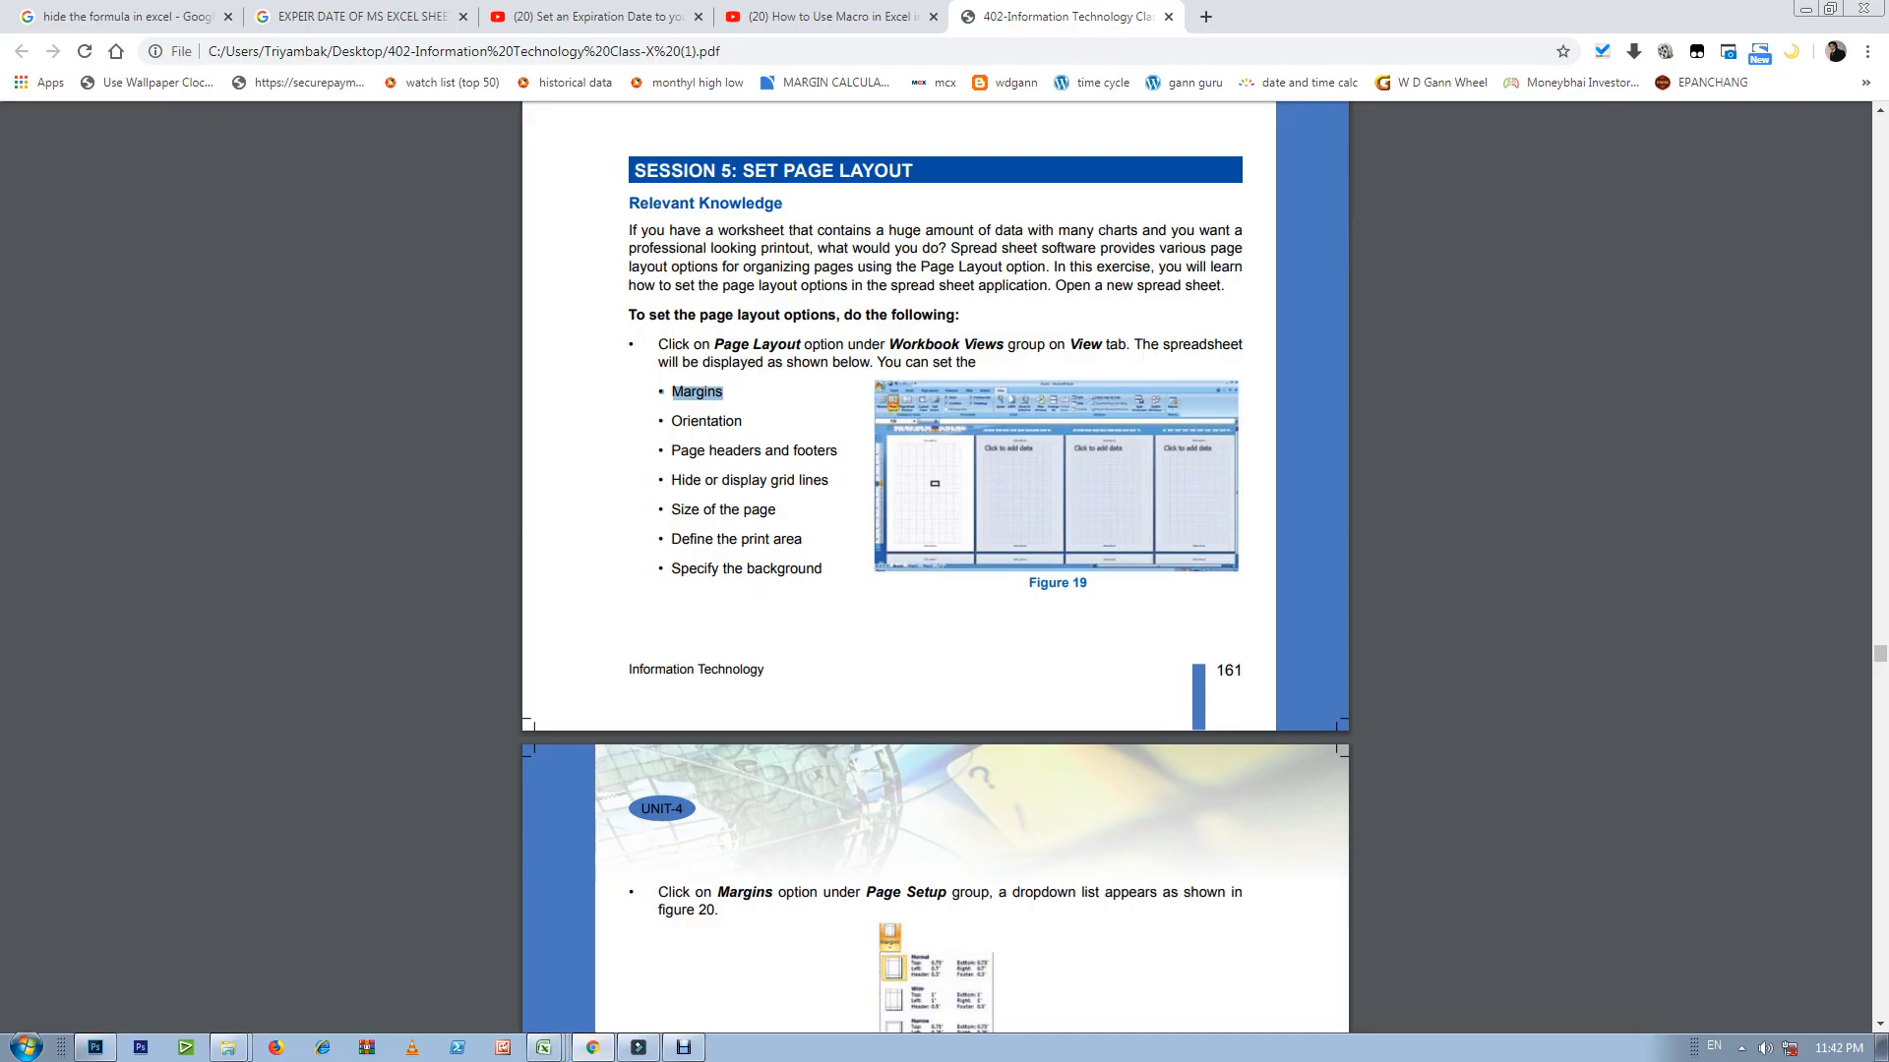
scroll(934, 565, down, 15)
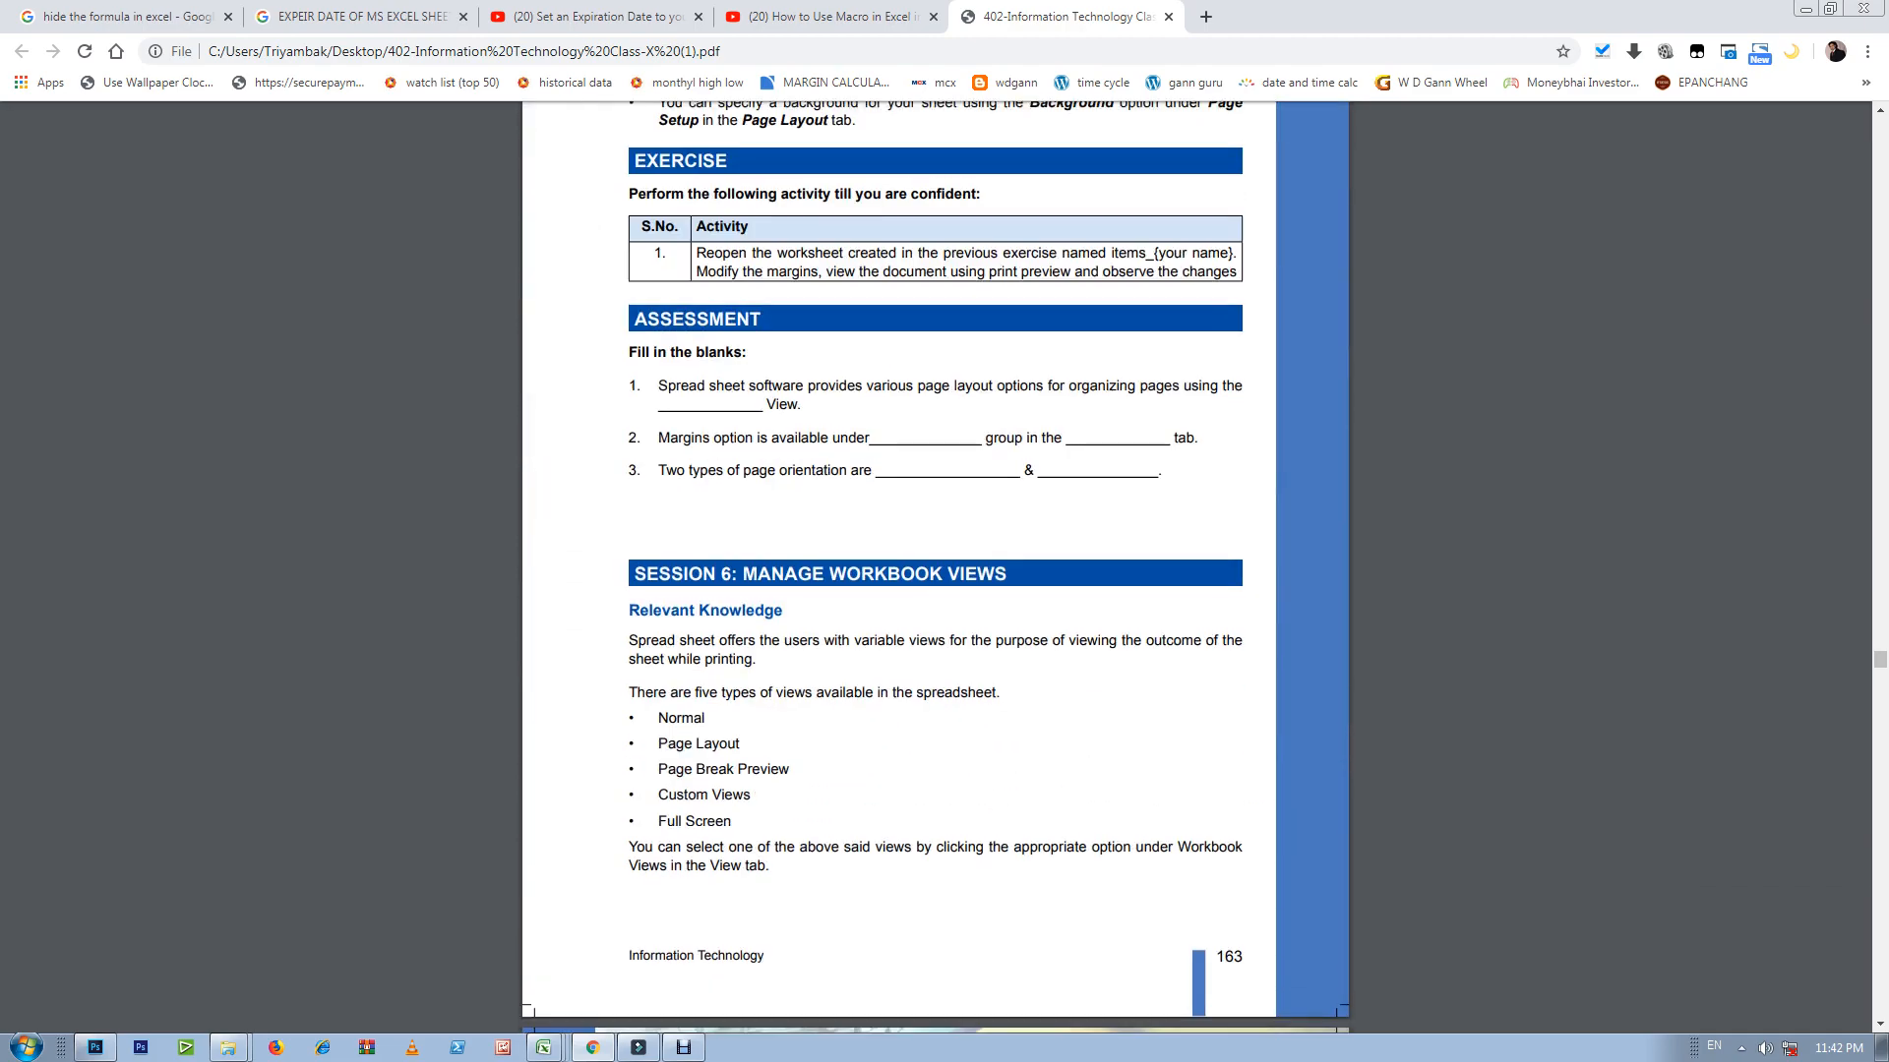
scroll(934, 566, down, 20)
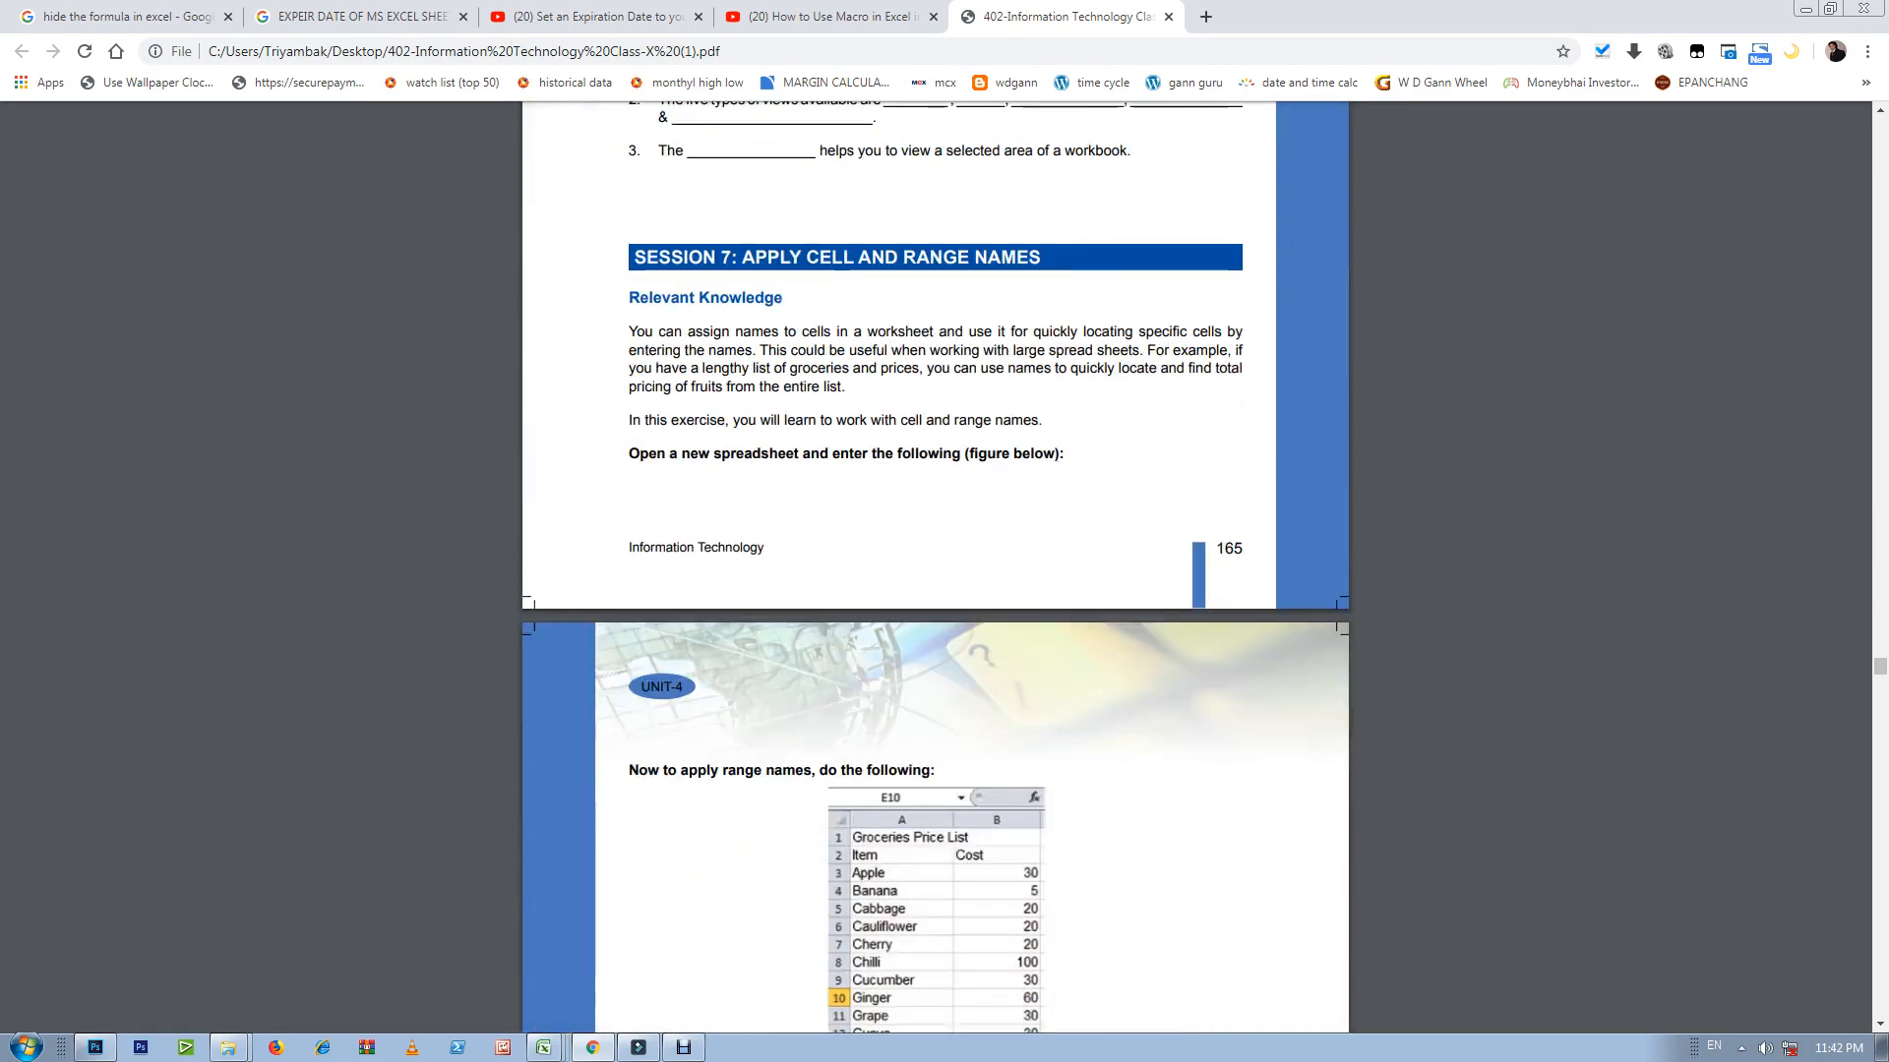
scroll(934, 566, down, 20)
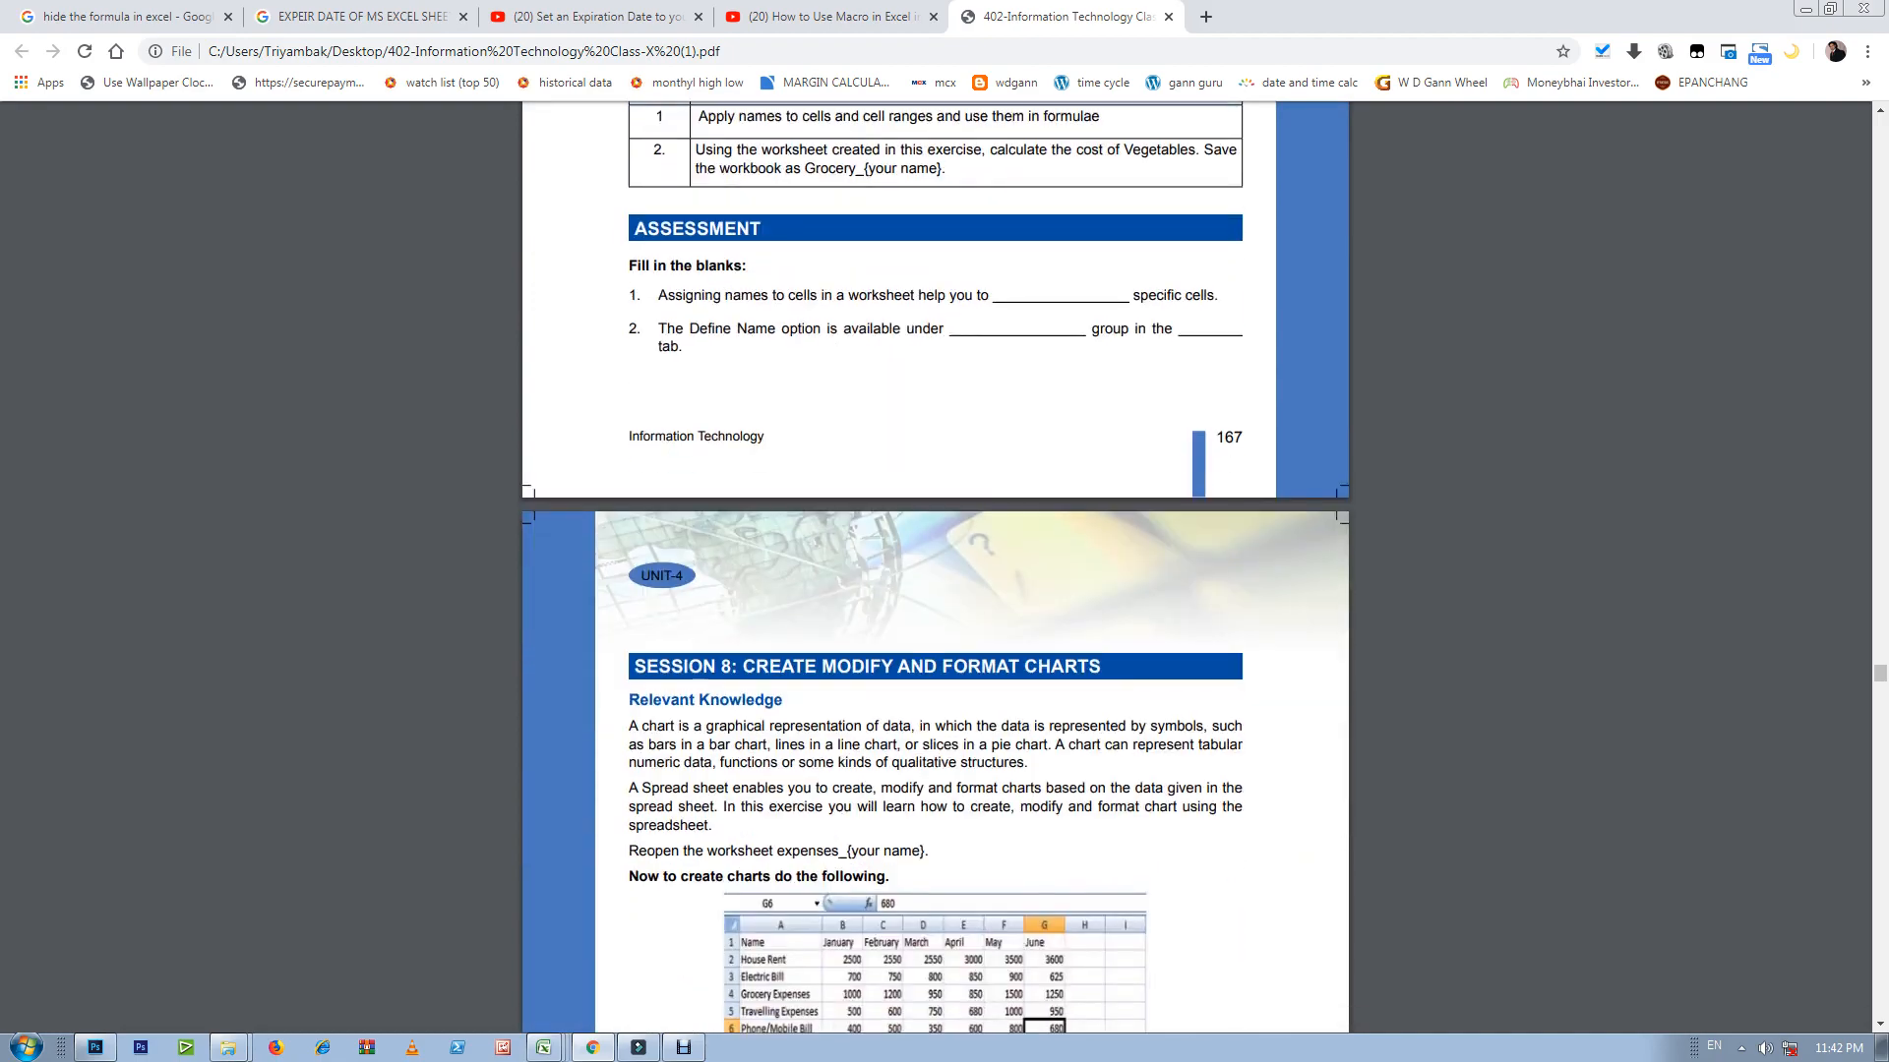
scroll(934, 566, down, 10)
scroll(934, 565, up, 7)
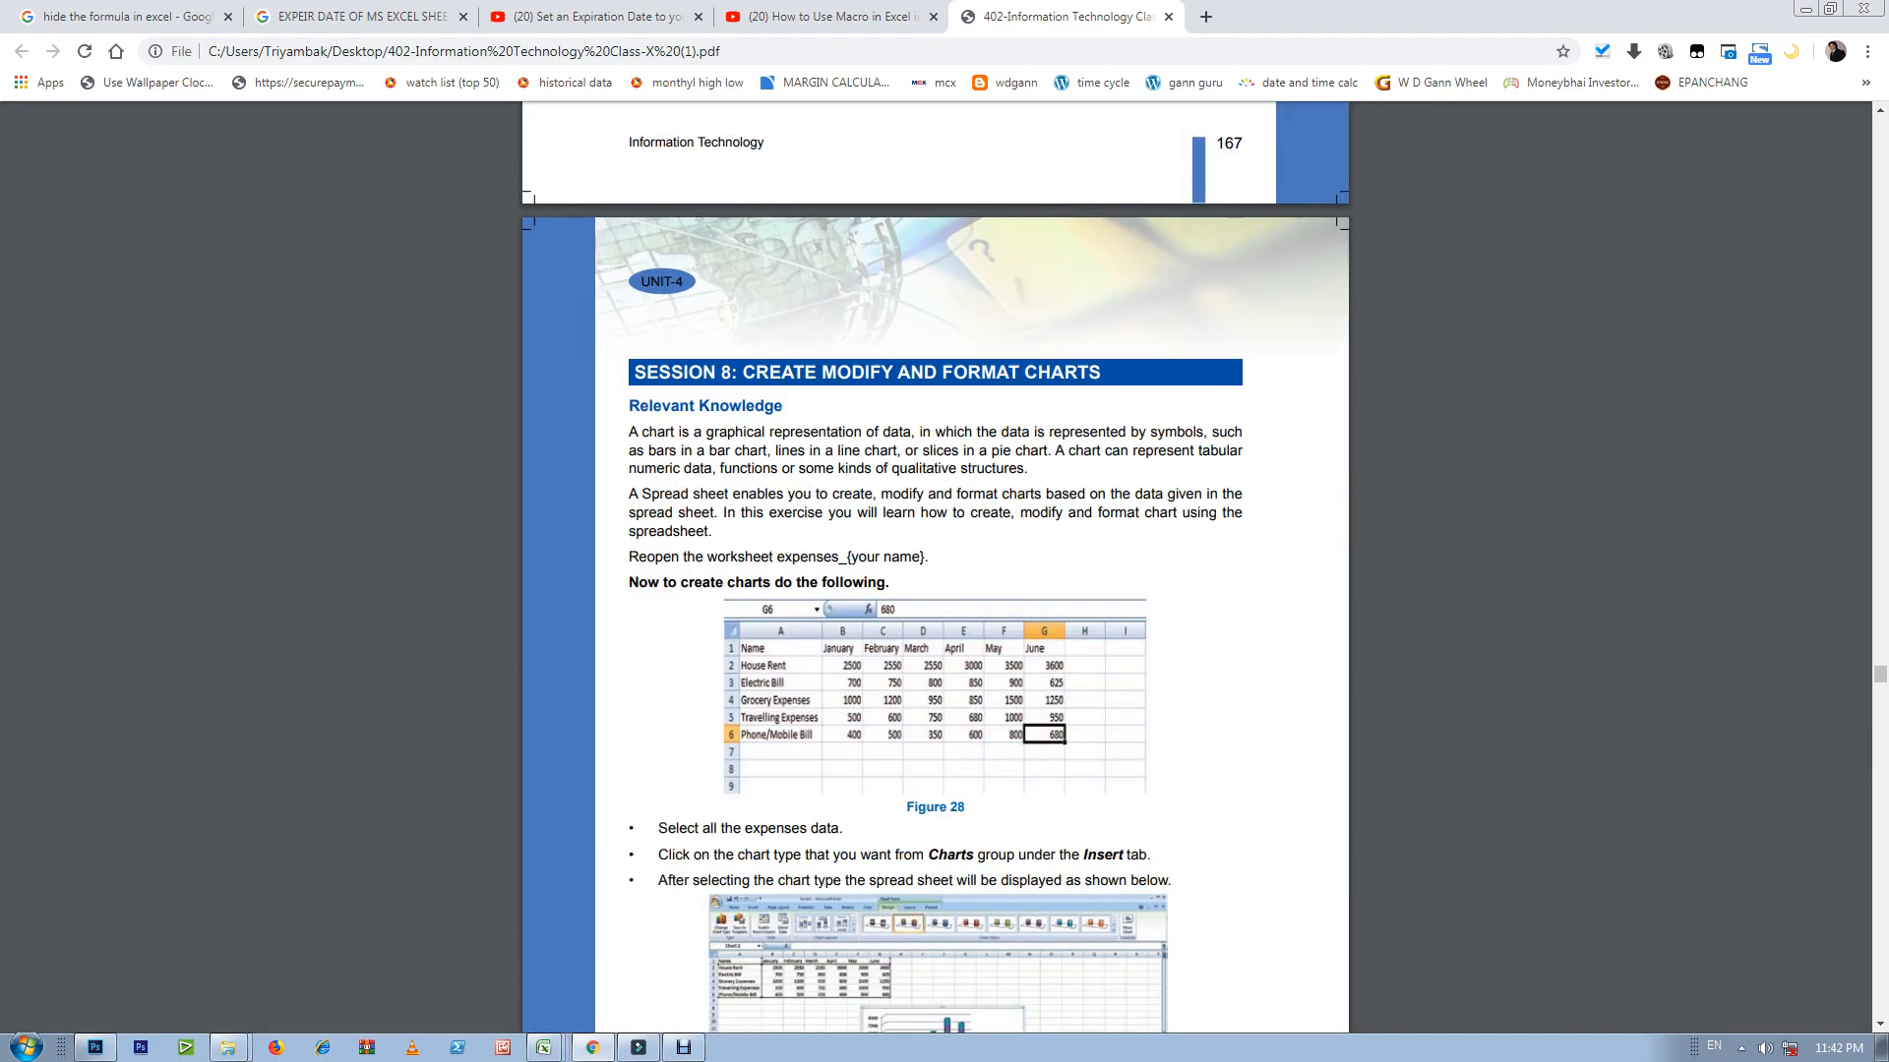
drag(742, 372, 1104, 372)
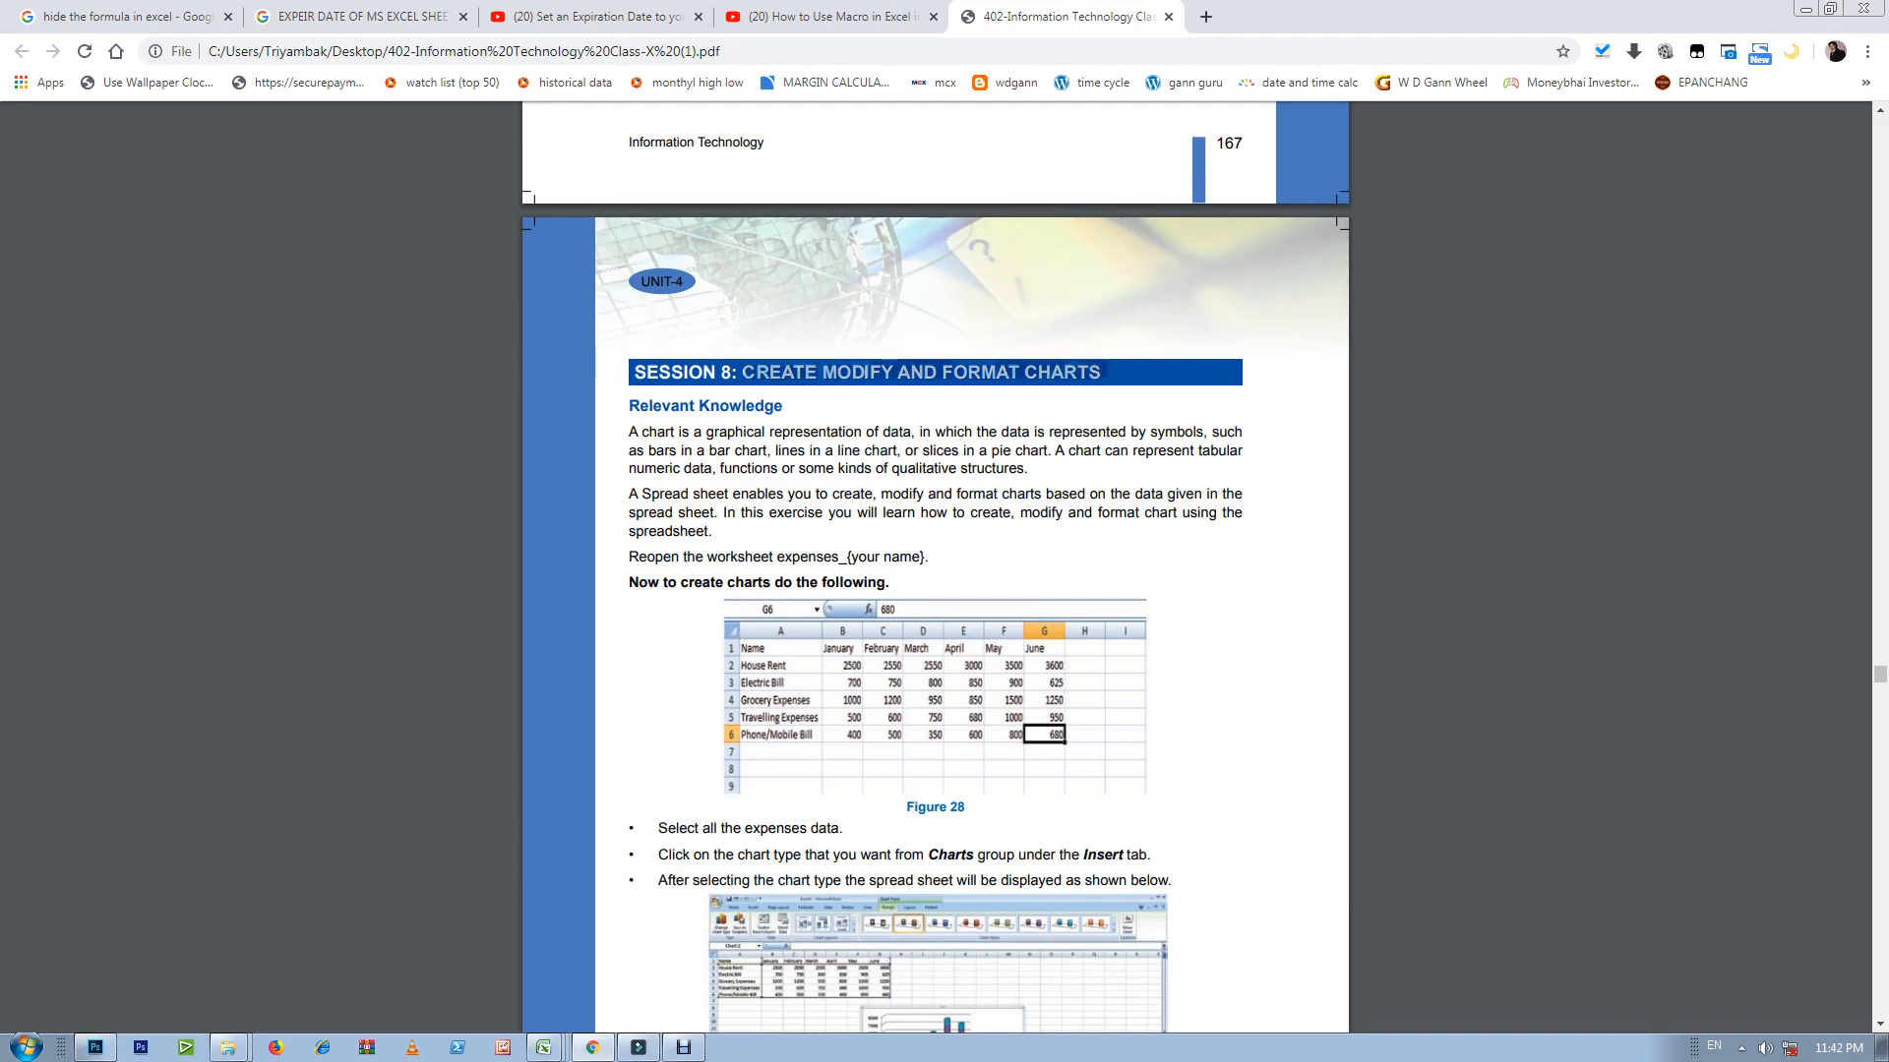
scroll(934, 565, down, 13)
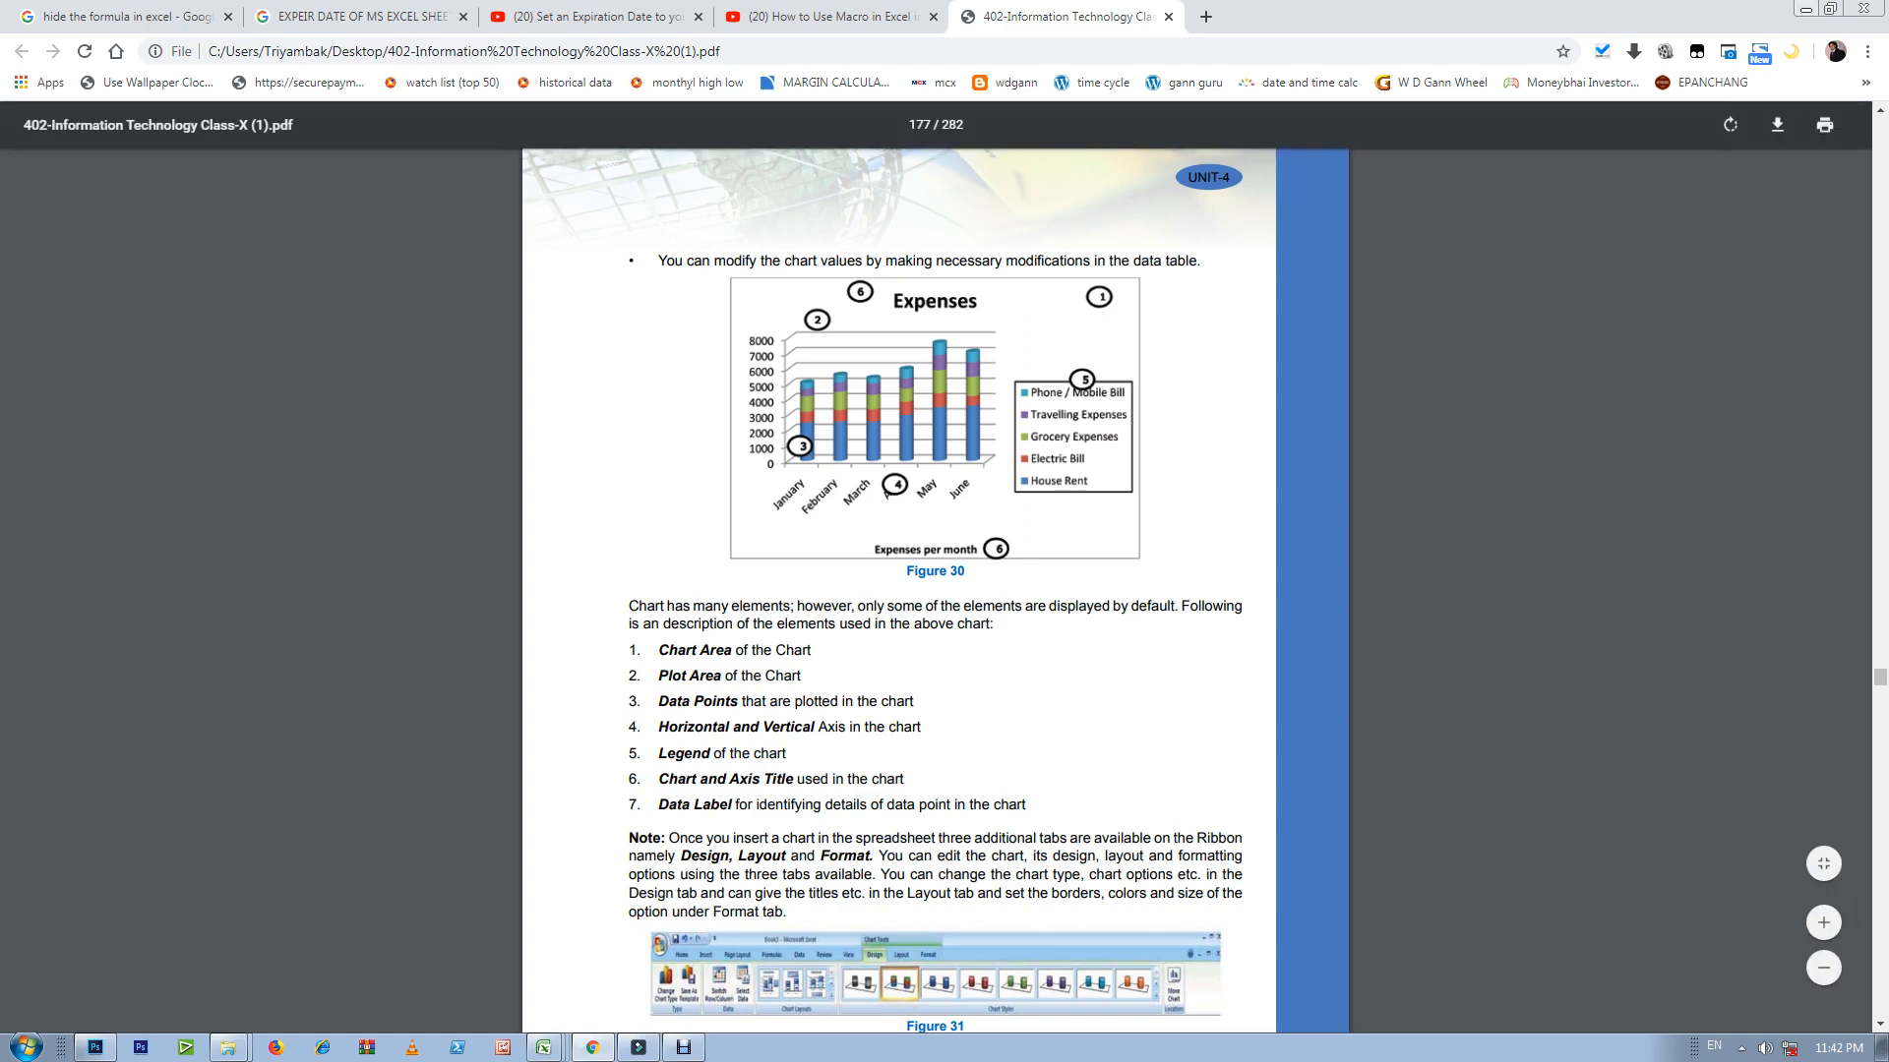
click(1806, 10)
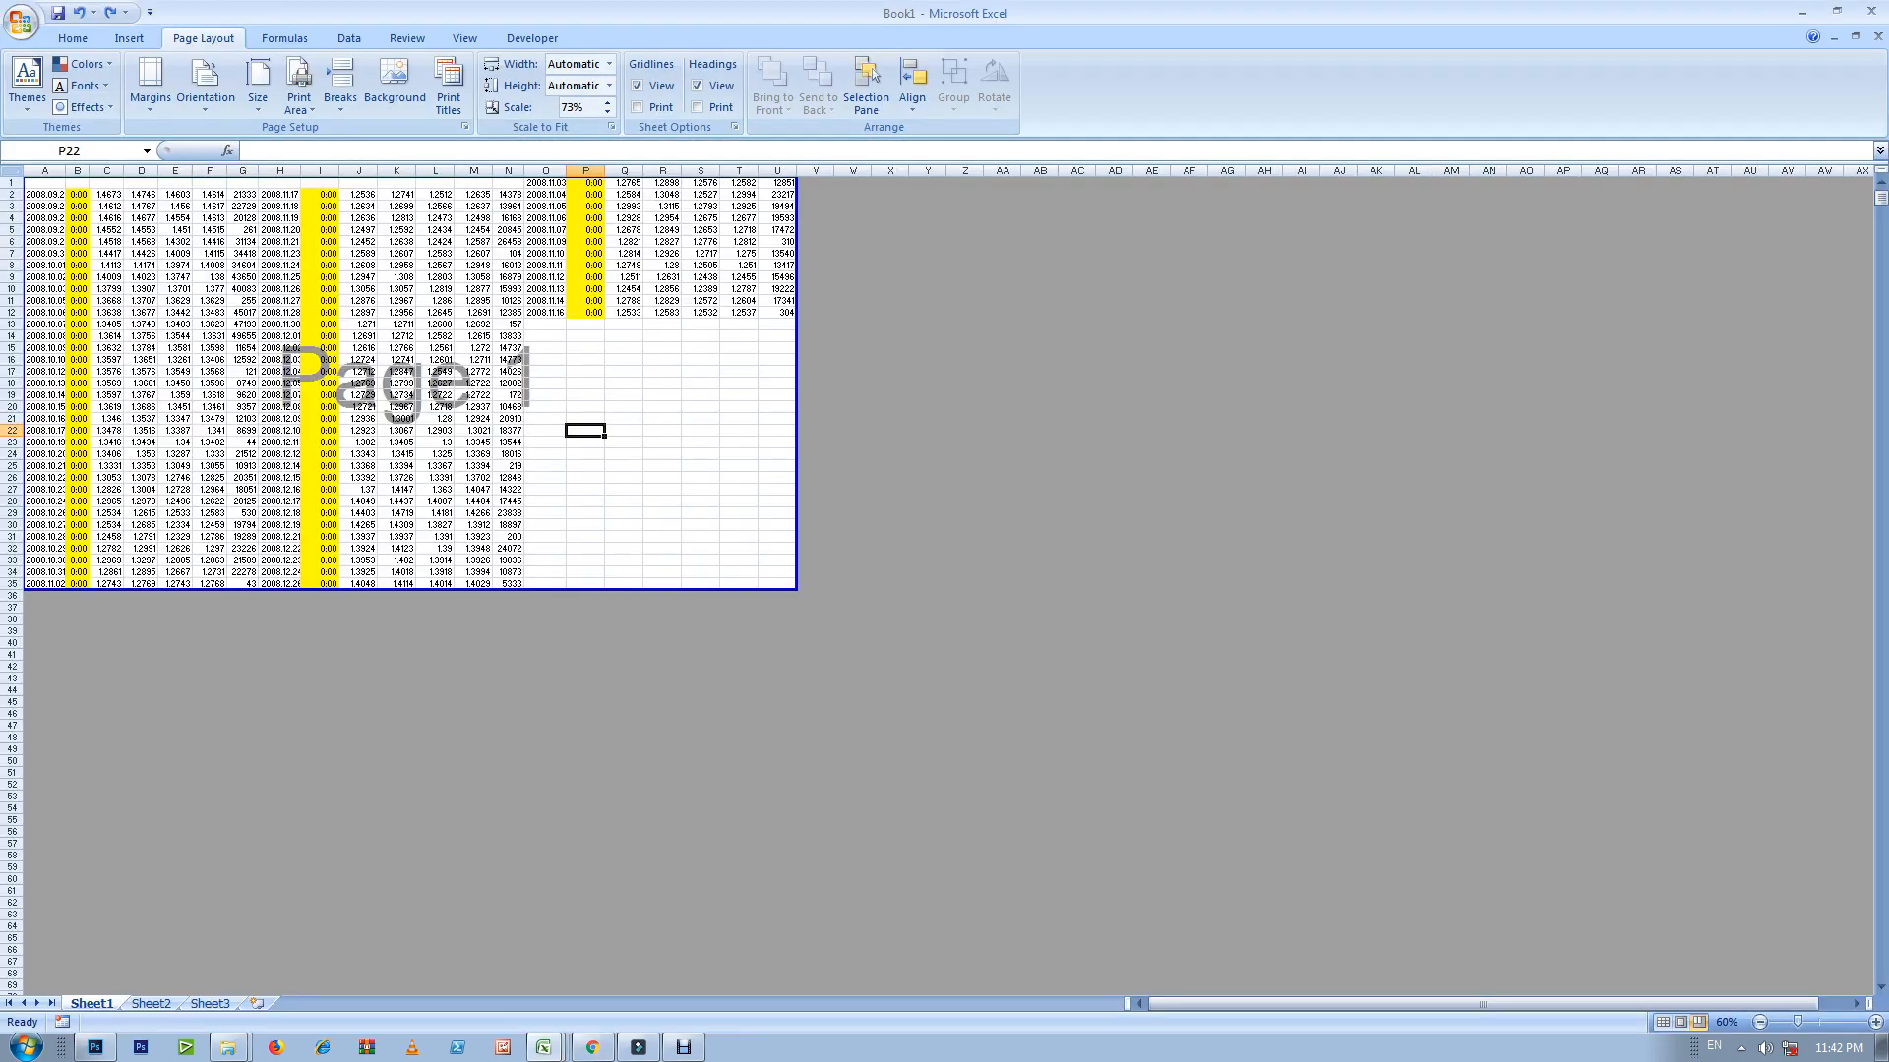